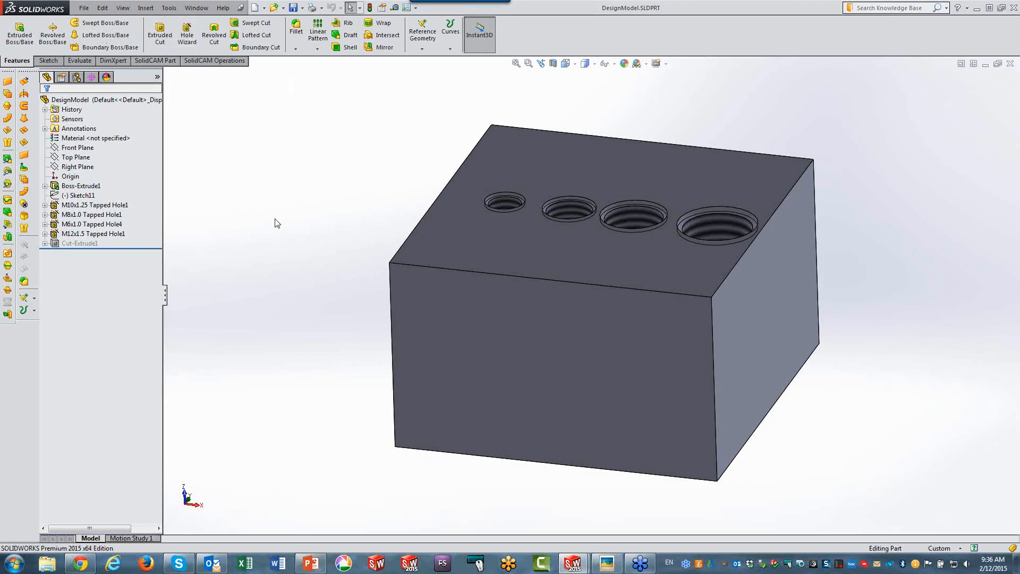
Step: Review the hole specification of the M10x1.25 tapped hole, down to its thread class and countersink options
{"action": "left_click", "coordinate": [71, 205]}
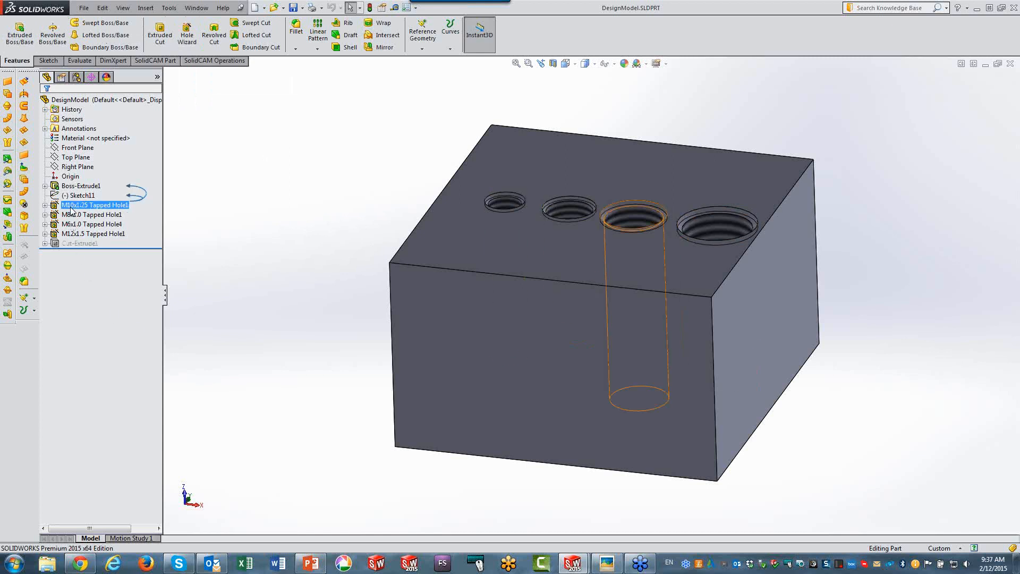
{"action": "left_click", "coordinate": [81, 186], "text": "ctrl"}
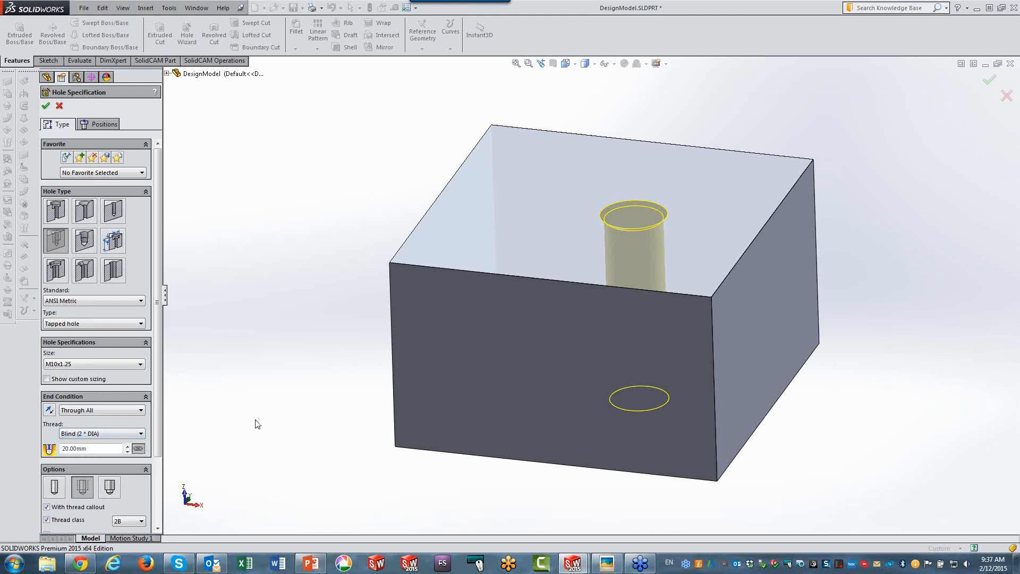
{"action": "left_click_drag", "start_coordinate": [159, 414], "coordinate": [159, 500]}
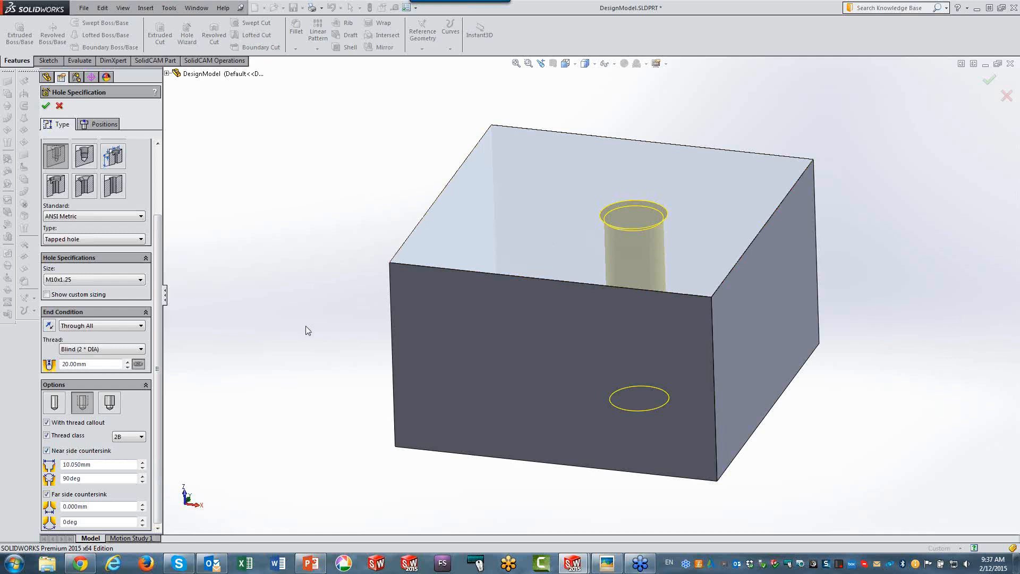
{"action": "left_click", "coordinate": [59, 105]}
Step: Review the hole specification of the M8x1.0 tapped hole, including its end condition and thread depth settings
{"action": "left_click", "coordinate": [98, 214]}
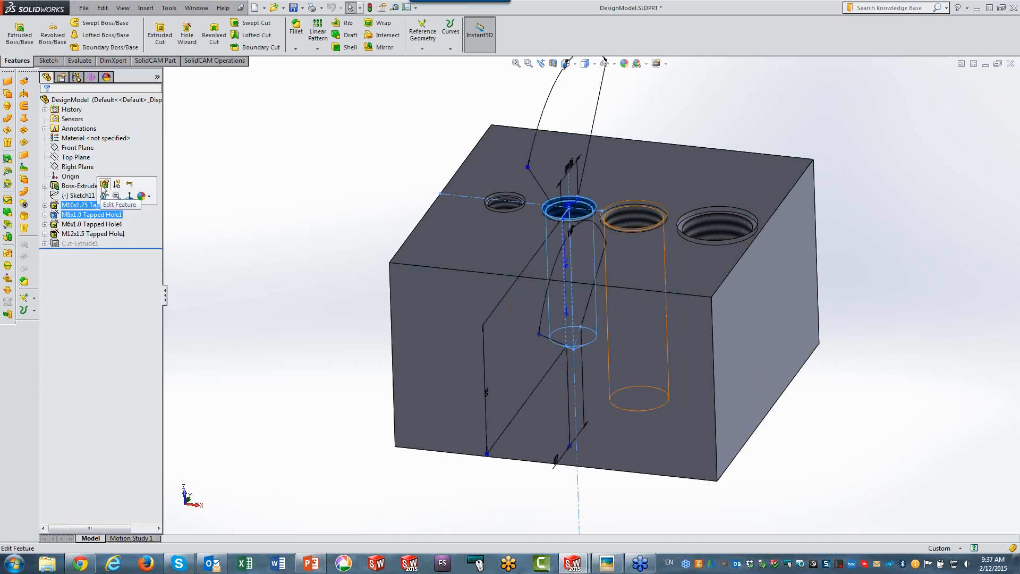
{"action": "left_click", "coordinate": [105, 184]}
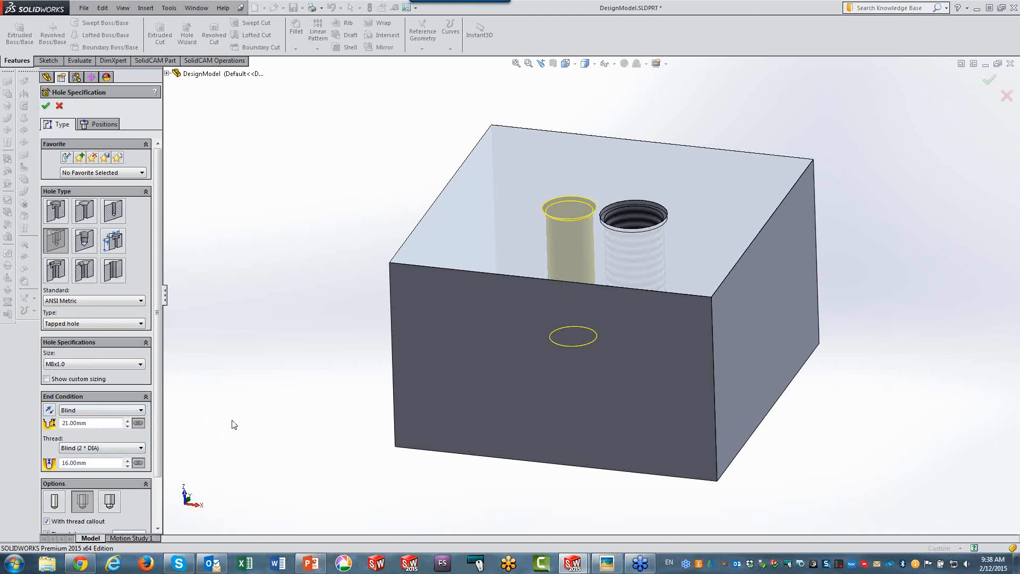
{"action": "left_click", "coordinate": [47, 106]}
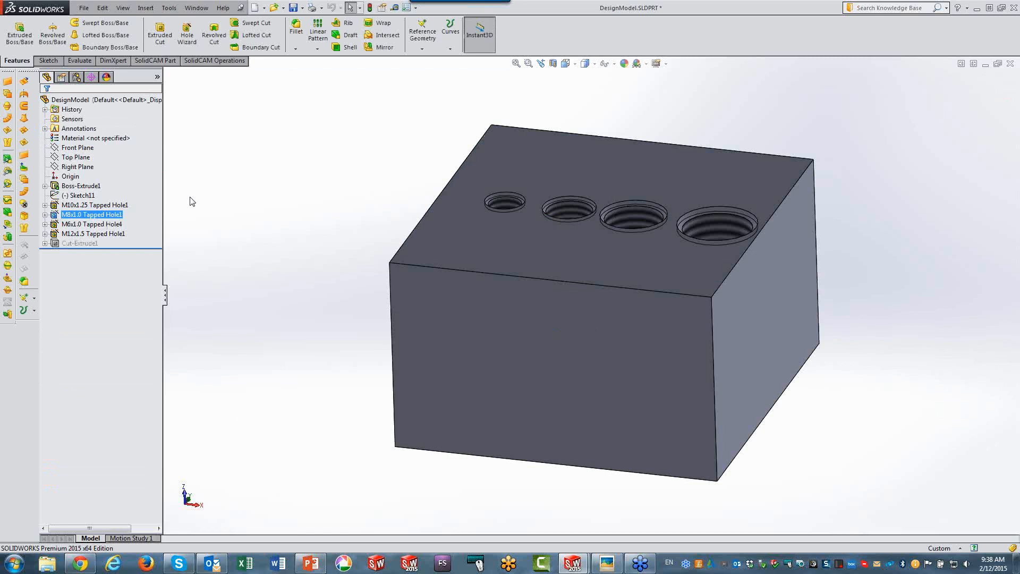
Step: Close the DesignModel part without saving and discard its changes in the assembly
{"action": "left_click", "coordinate": [1011, 64]}
{"action": "left_click", "coordinate": [531, 279]}
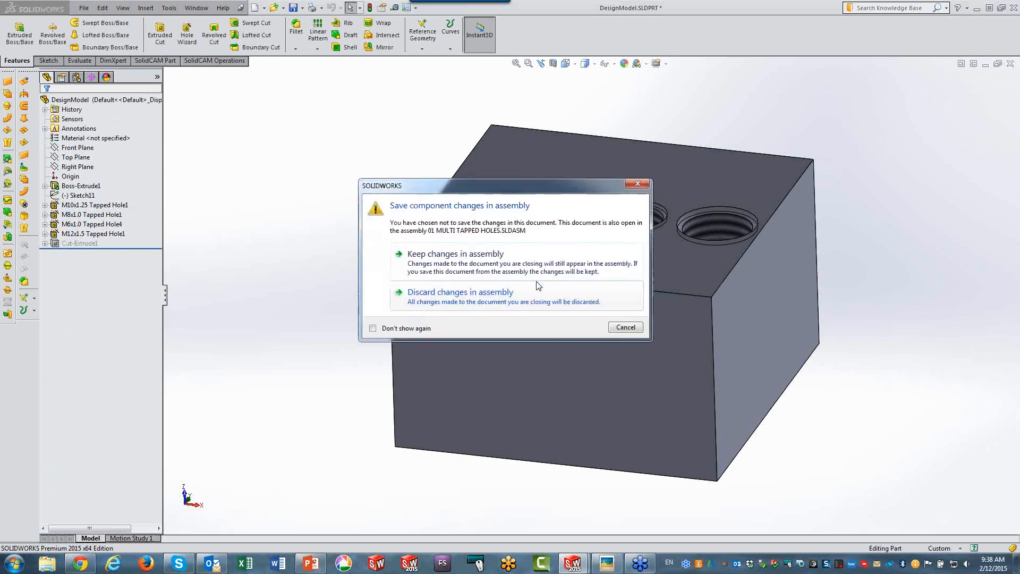
{"action": "left_click", "coordinate": [512, 298]}
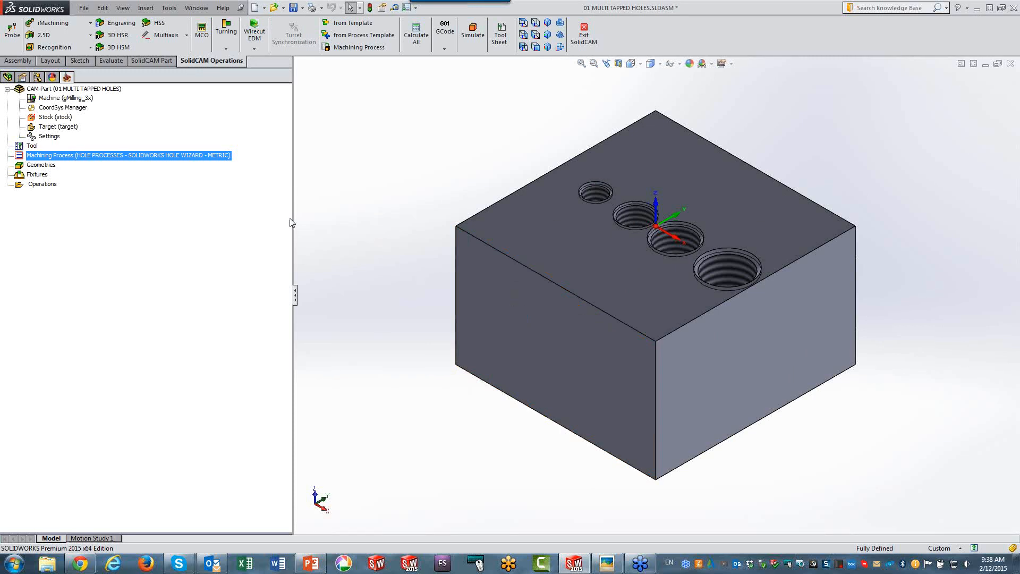
Step: Narrow the CAM tree area and display the block in the saved SectionView 11 to expose the tapped holes
{"action": "left_click_drag", "start_coordinate": [292, 215], "coordinate": [252, 215]}
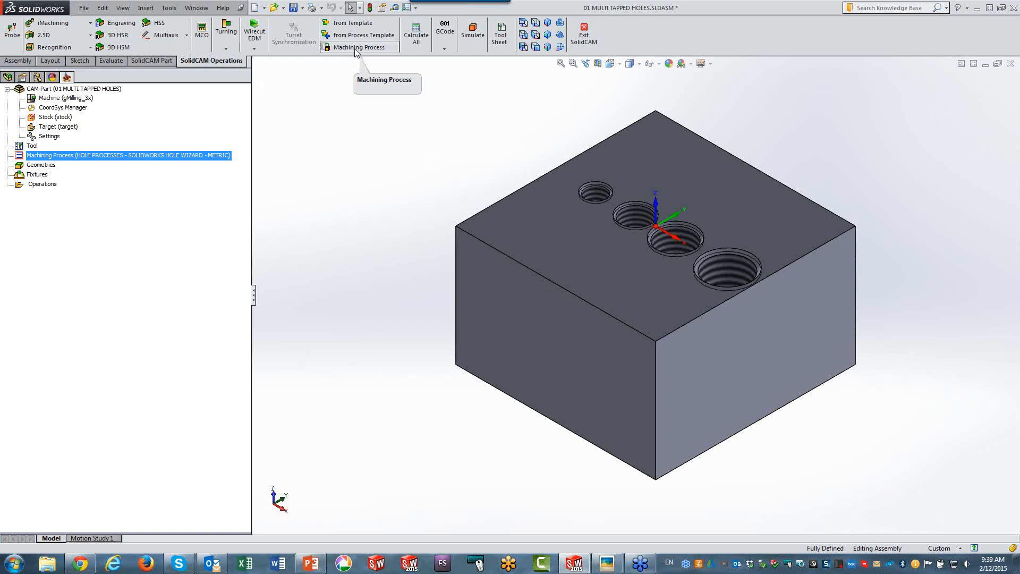
{"action": "left_click", "coordinate": [610, 66]}
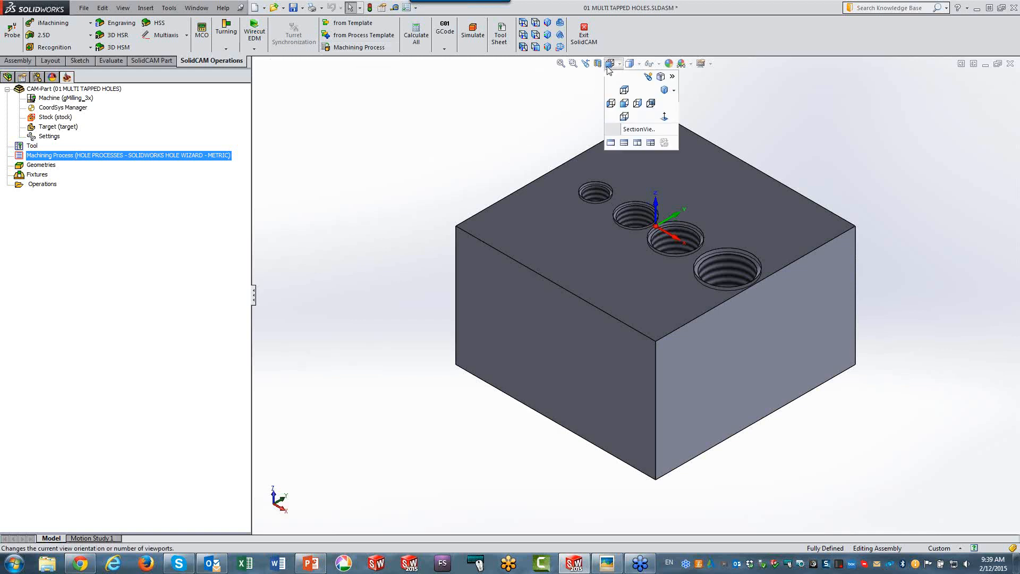
{"action": "left_click", "coordinate": [638, 130]}
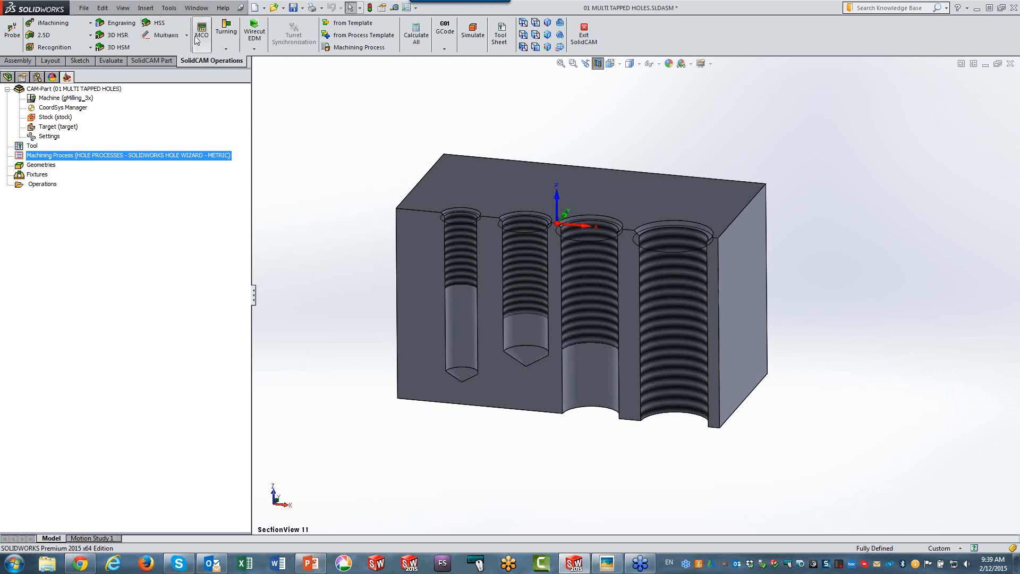
Step: Pick the Tapped Holes process from the Machining Process Table Manager
{"action": "left_click", "coordinate": [351, 47]}
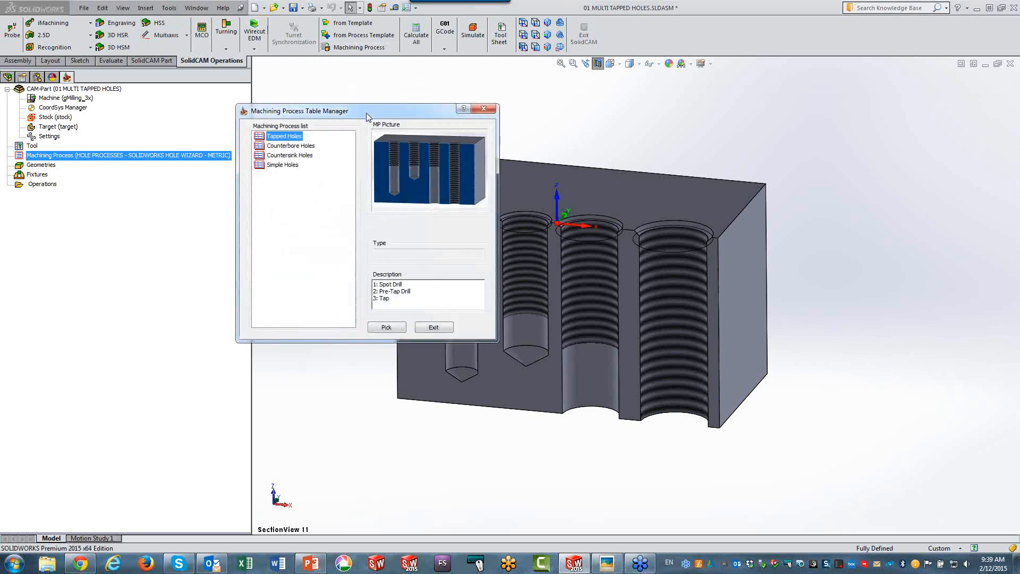
{"action": "left_click_drag", "start_coordinate": [365, 113], "coordinate": [398, 92]}
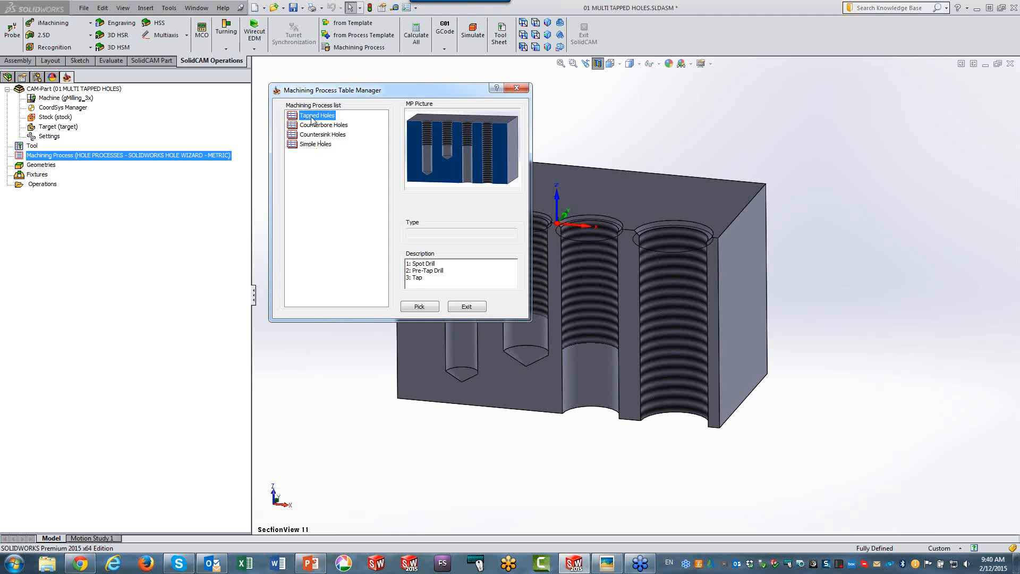
{"action": "left_click", "coordinate": [428, 308]}
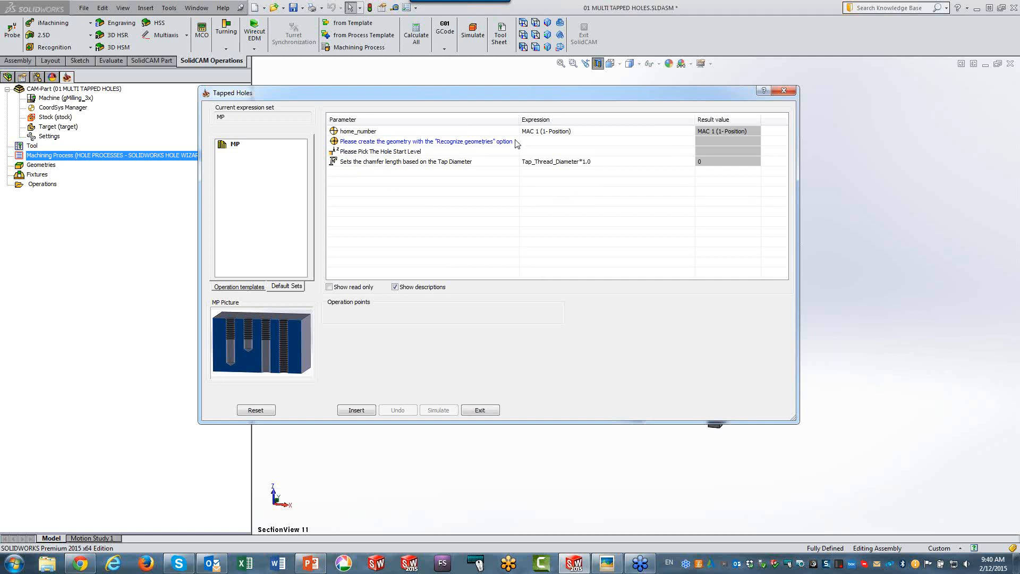
Step: Define the process geometry with Recognize geometries by selecting the M6x1.0 tapped hole's wall
{"action": "left_click", "coordinate": [579, 141]}
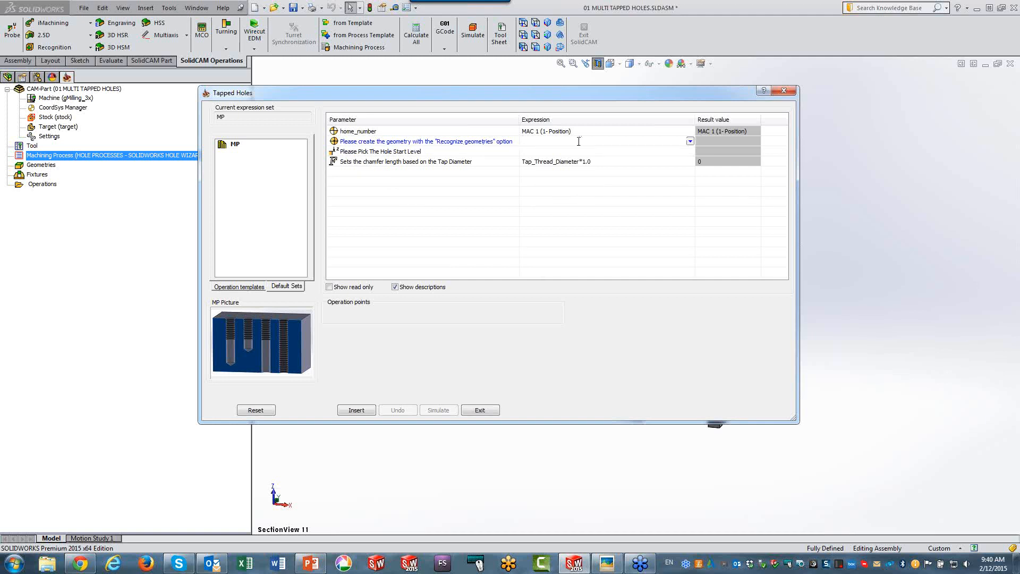
{"action": "left_click", "coordinate": [689, 142]}
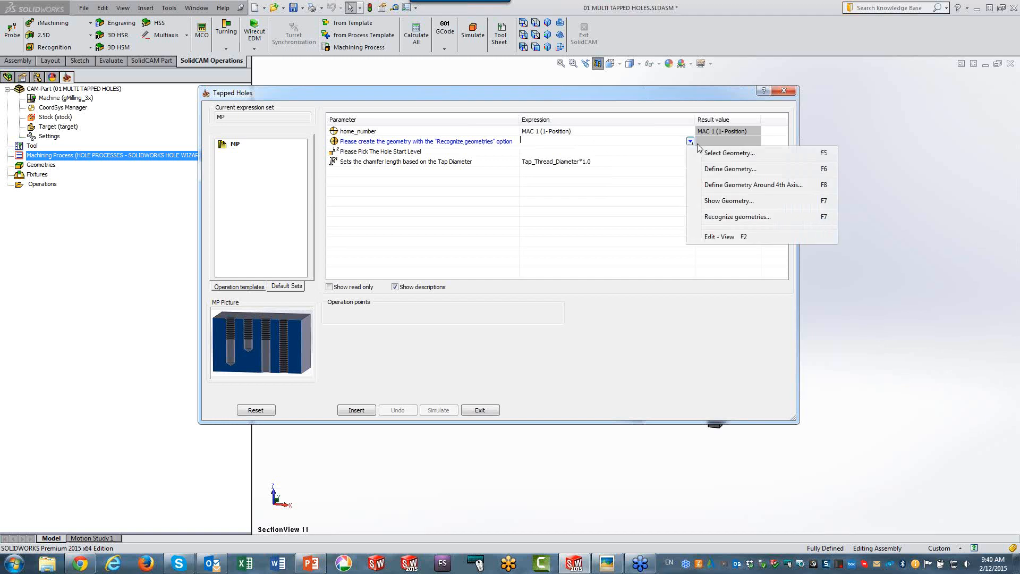
{"action": "left_click", "coordinate": [743, 217]}
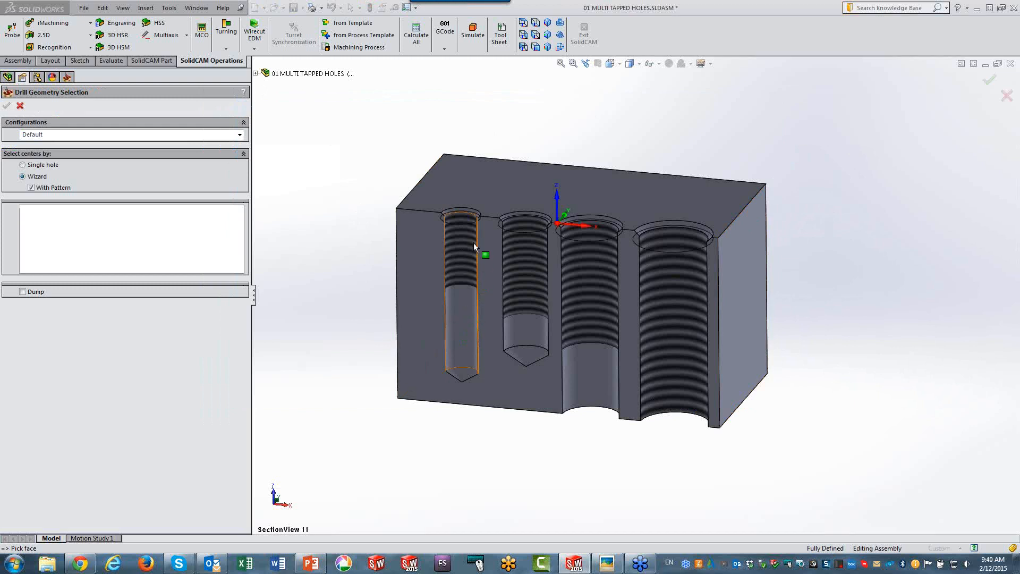
{"action": "left_click", "coordinate": [461, 307]}
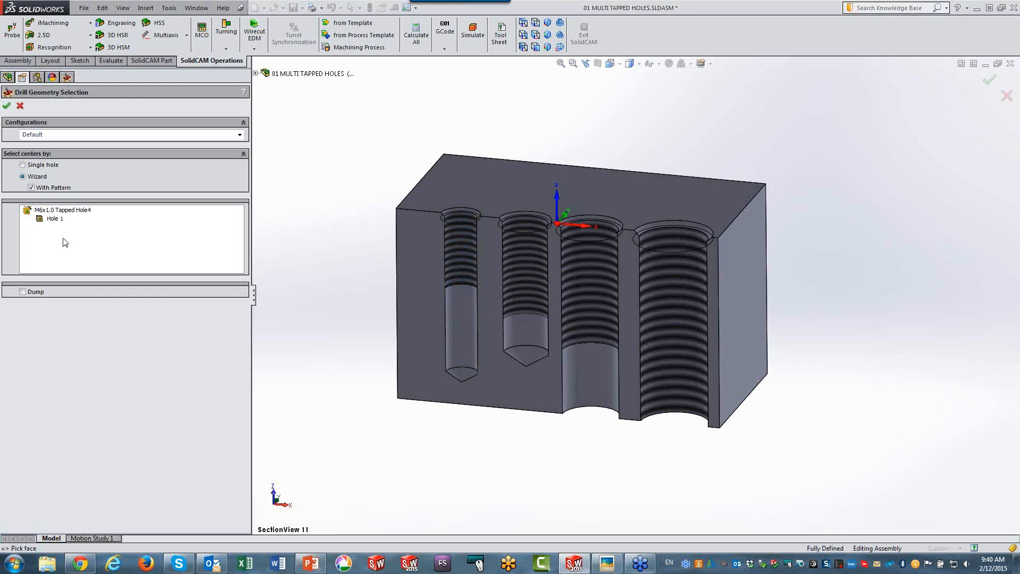
{"action": "left_click", "coordinate": [6, 106]}
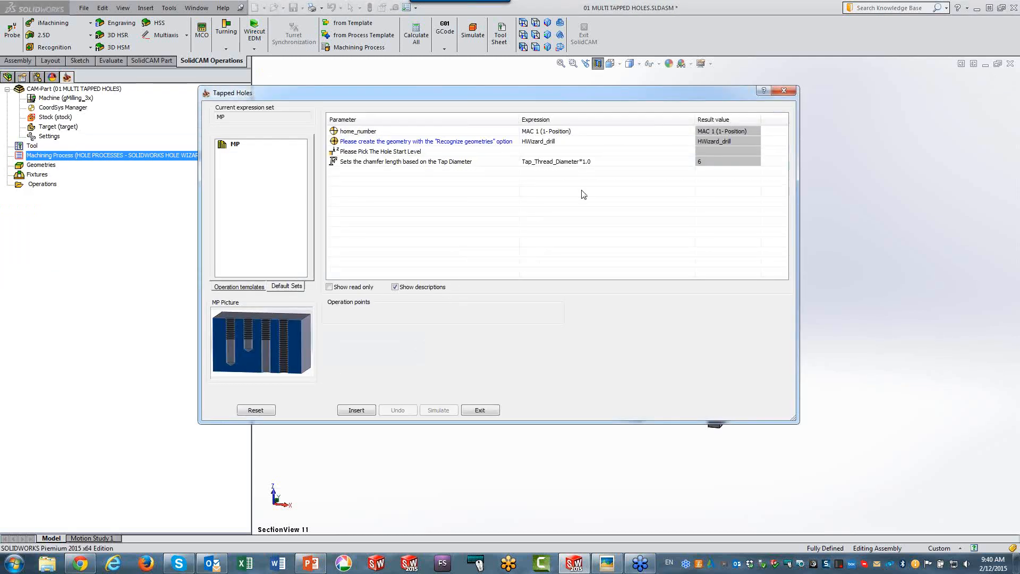
Step: Pick the block's top face as the hole start level and insert the operations for the M6x1.0 hole
{"action": "left_click", "coordinate": [682, 152]}
{"action": "left_click", "coordinate": [690, 152]}
{"action": "left_click", "coordinate": [706, 163]}
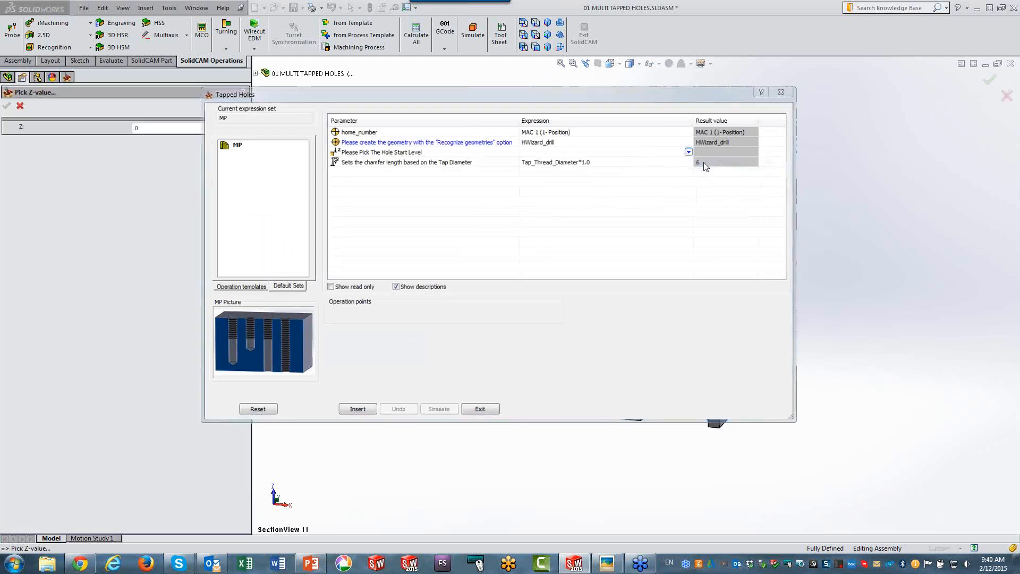
{"action": "left_click", "coordinate": [516, 182]}
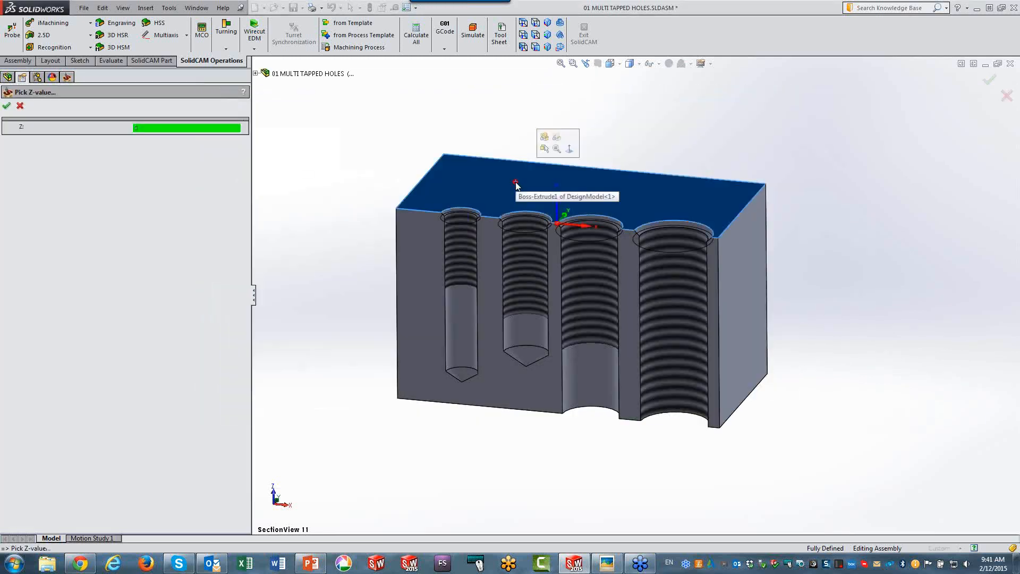
{"action": "left_click", "coordinate": [7, 107]}
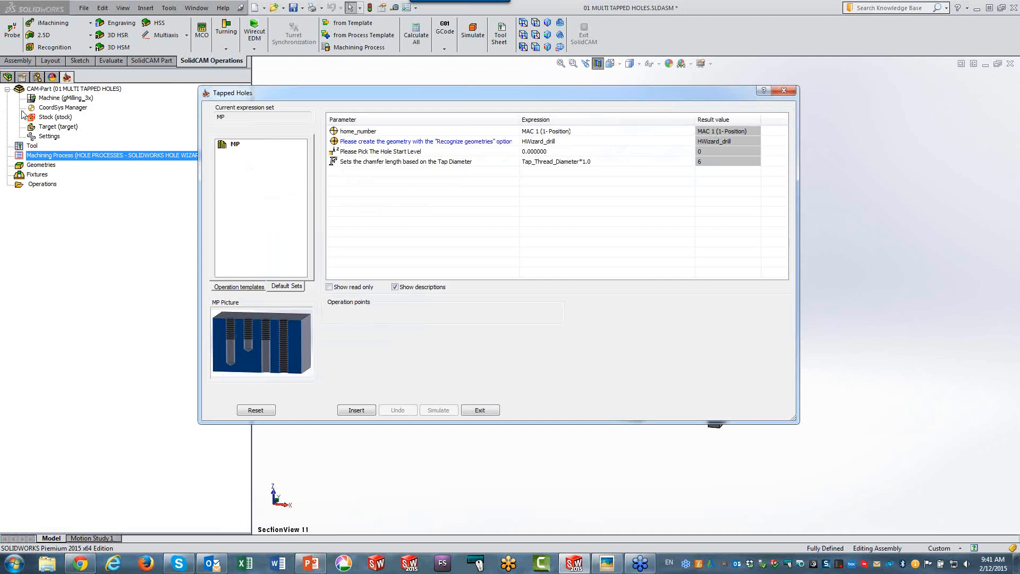
{"action": "left_click", "coordinate": [356, 411]}
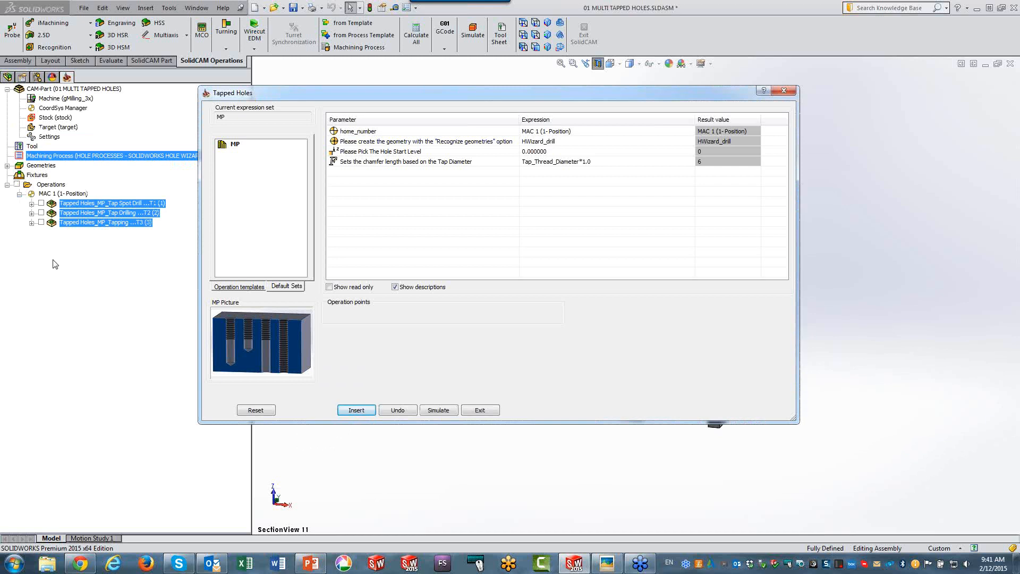
Step: Reset the process parameters and recognize the M8x1.0 tapped hole as the new geometry
{"action": "left_click", "coordinate": [256, 410]}
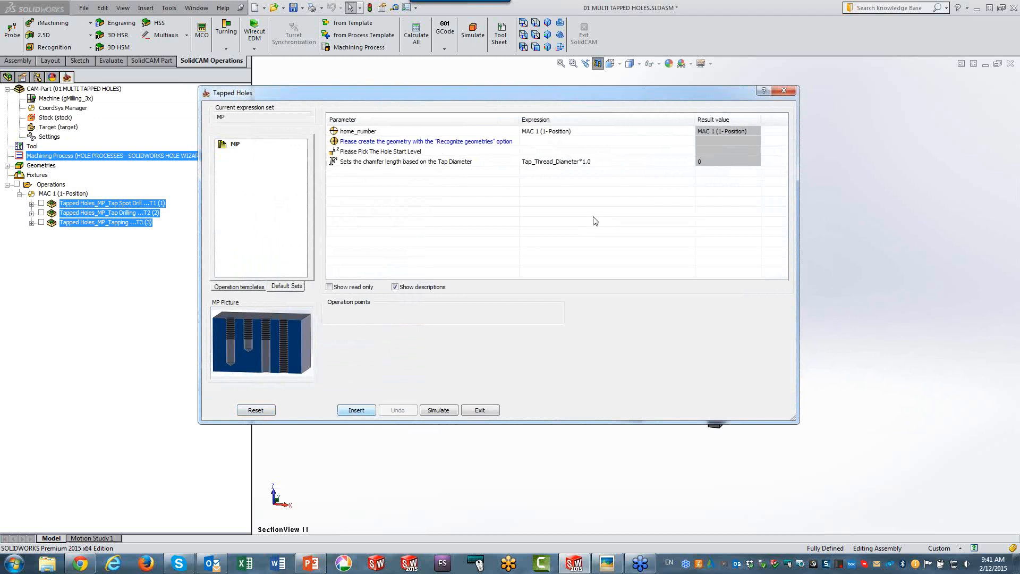
{"action": "left_click", "coordinate": [691, 141]}
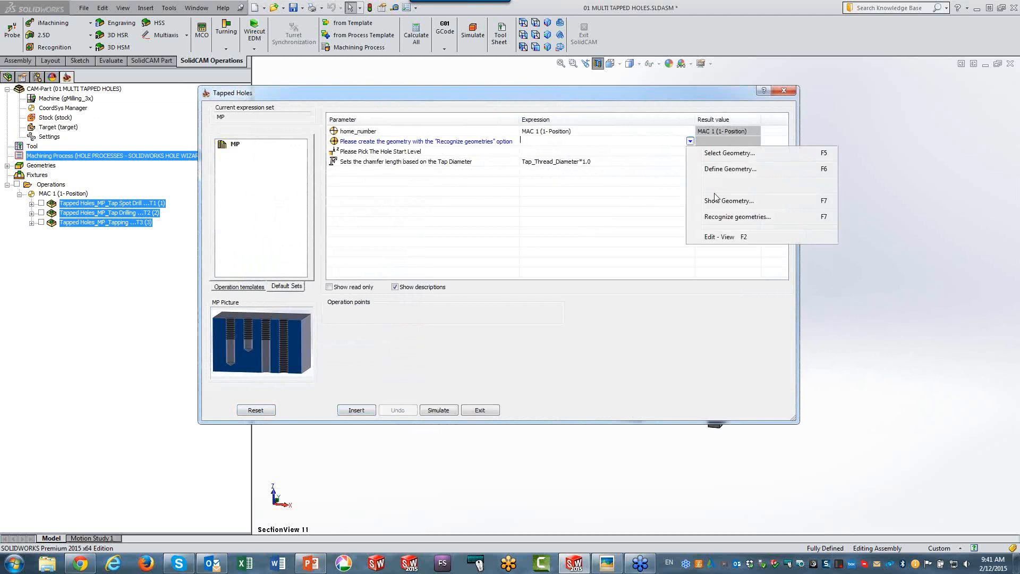
{"action": "left_click", "coordinate": [716, 220]}
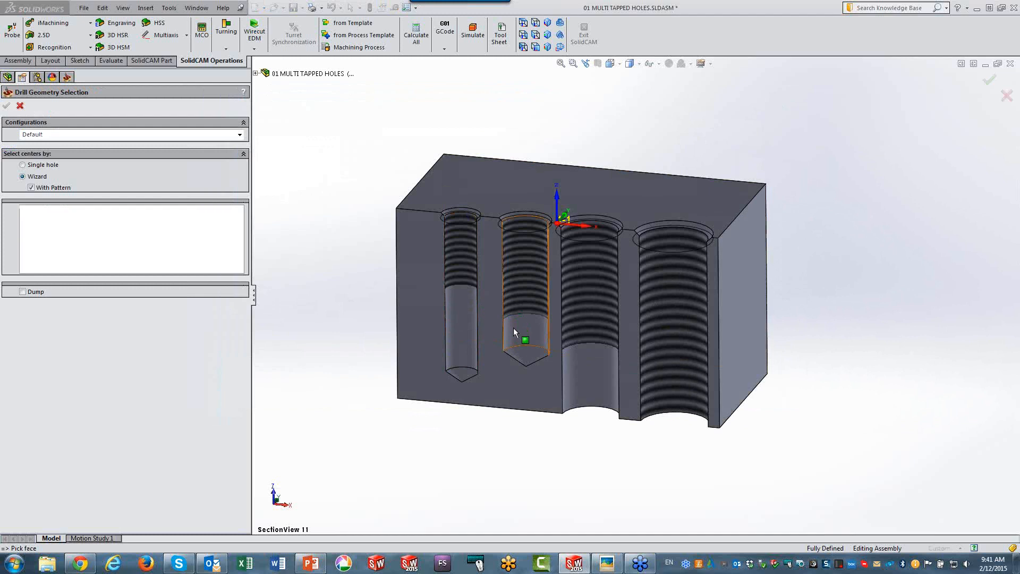
{"action": "left_click", "coordinate": [513, 328]}
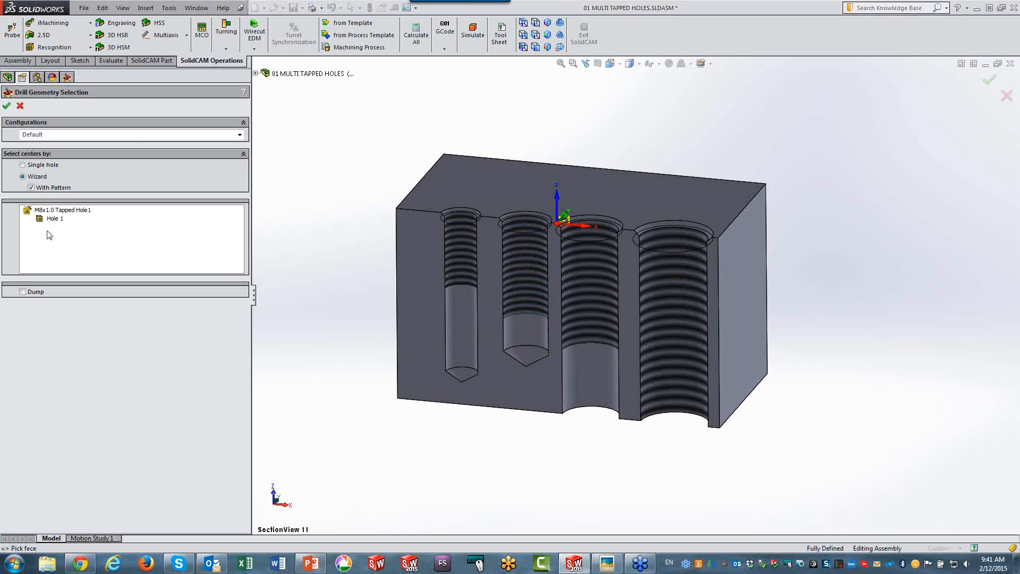
{"action": "left_click", "coordinate": [7, 106]}
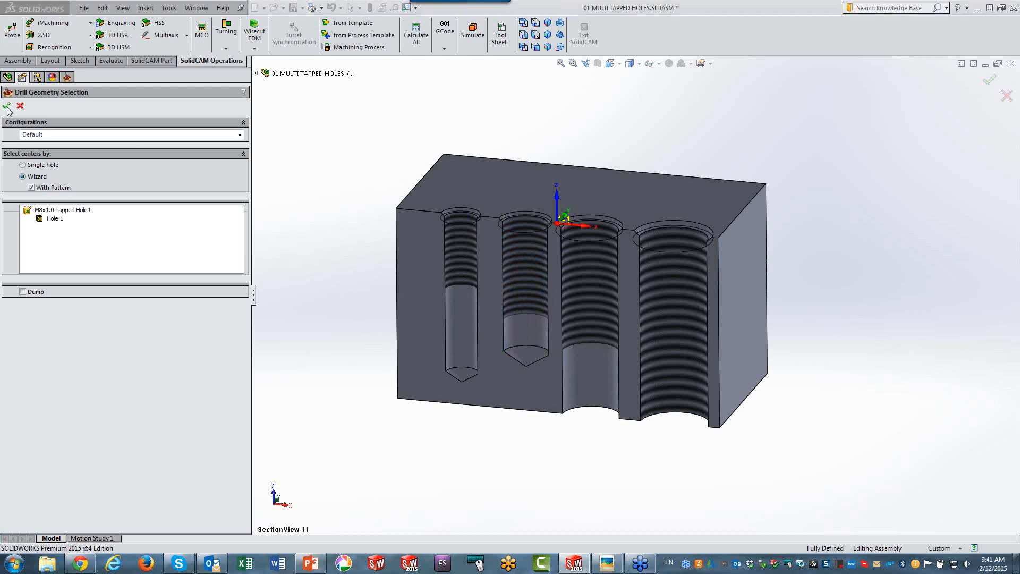
Step: Set the hole start level to 0 and insert the operations for the M8x1.0 hole
{"action": "left_click", "coordinate": [550, 152]}
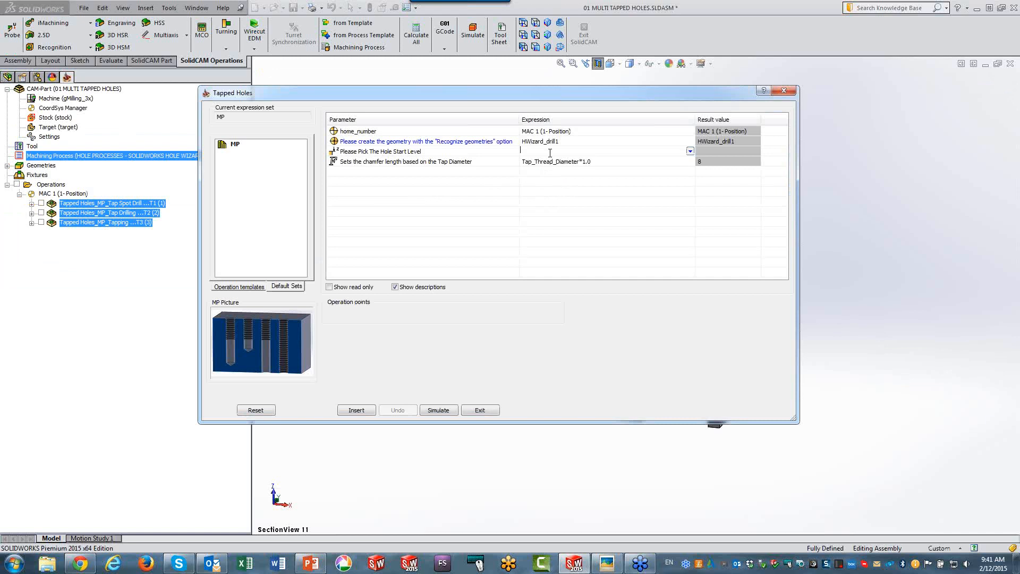
{"action": "type", "text": "0"}
{"action": "left_click", "coordinate": [356, 411]}
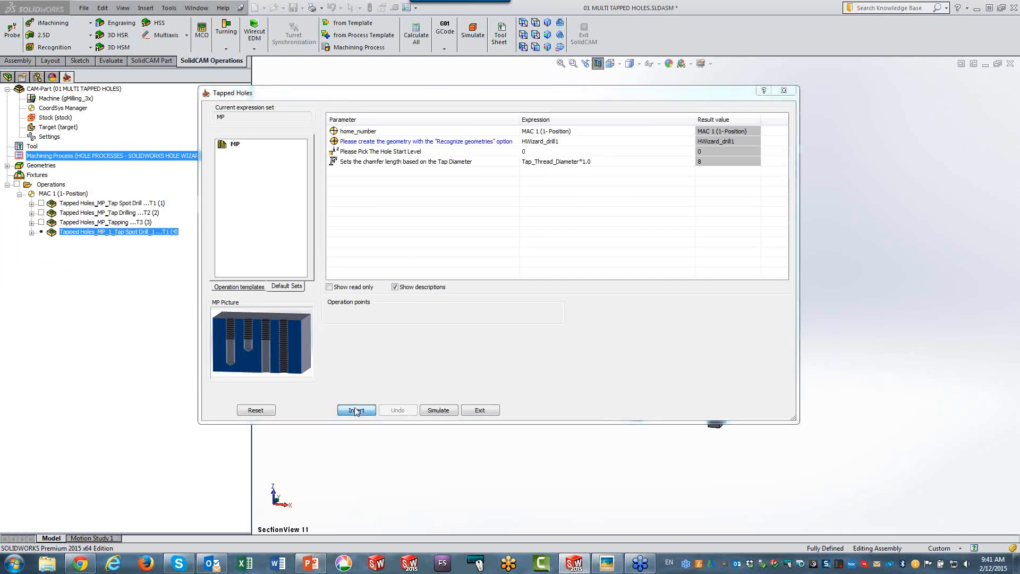
Step: Reset the process parameters and recognize the M10x1.25 tapped hole as the new geometry
{"action": "left_click", "coordinate": [255, 411]}
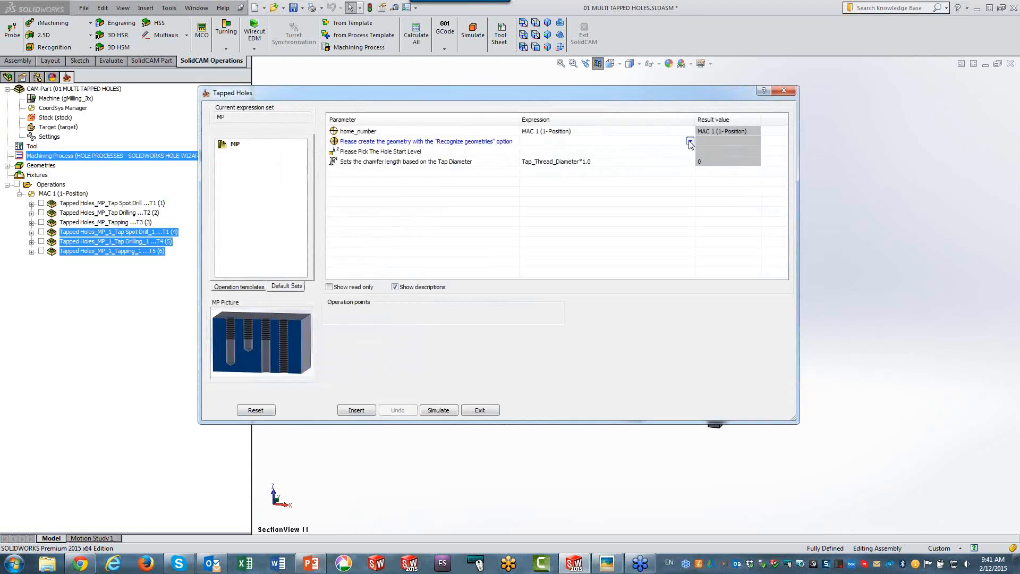
{"action": "left_click", "coordinate": [690, 142]}
{"action": "left_click", "coordinate": [711, 216]}
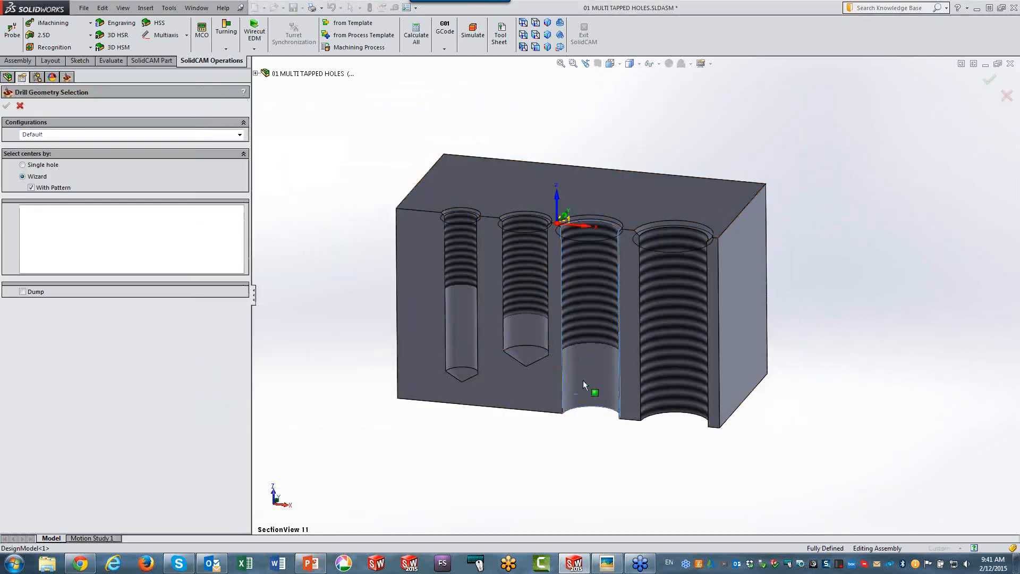
{"action": "left_click", "coordinate": [582, 381]}
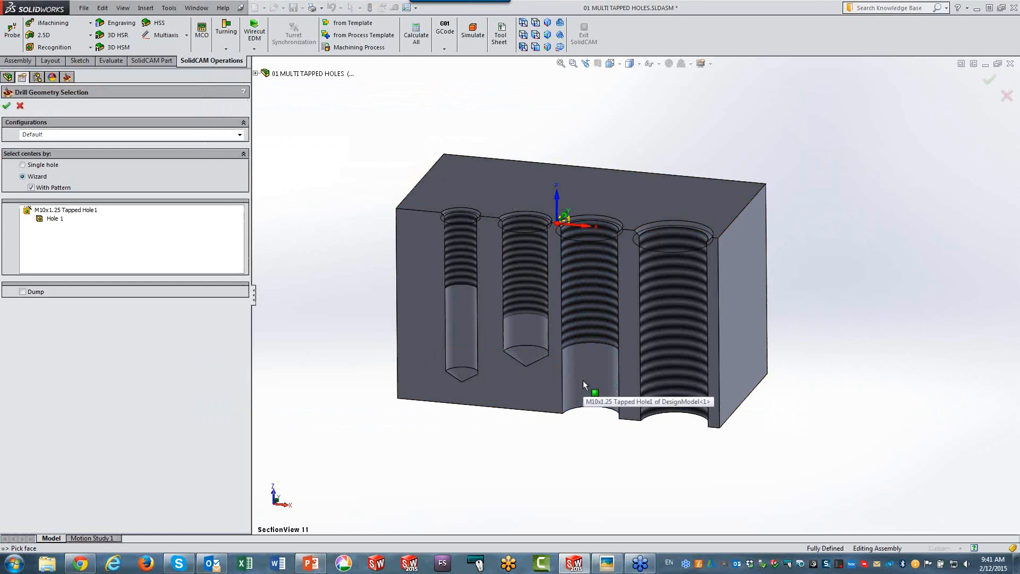
{"action": "left_click", "coordinate": [6, 107]}
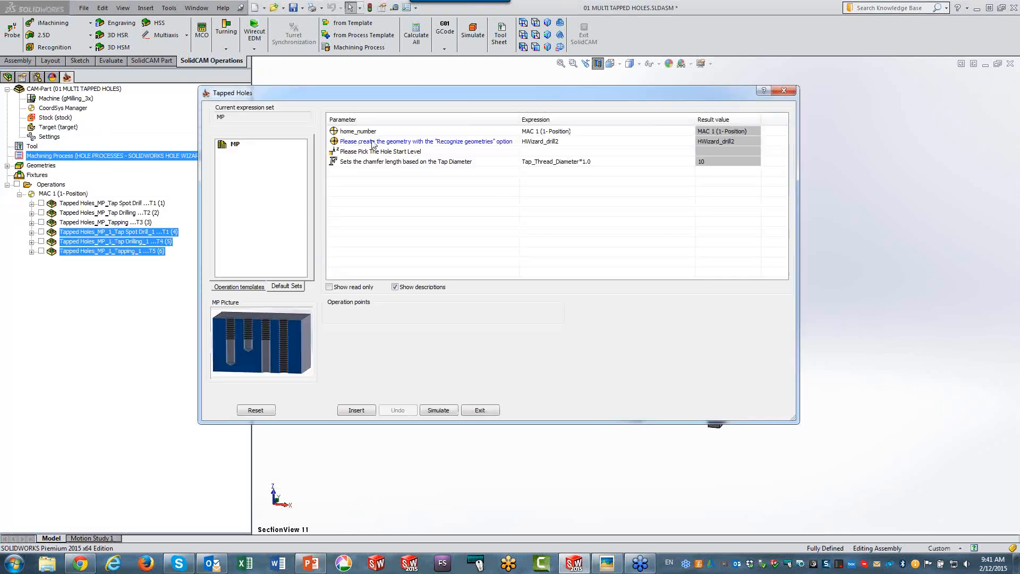
Step: Set the hole start level to 0 and insert the operations for the M10x1.25 hole
{"action": "left_click", "coordinate": [537, 151]}
{"action": "type", "text": "0"}
{"action": "left_click", "coordinate": [357, 410]}
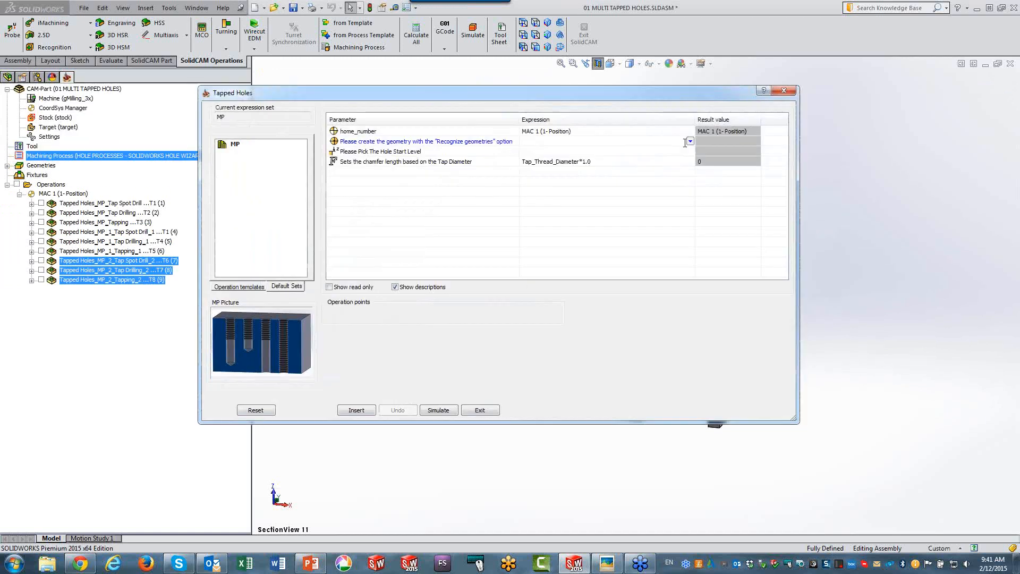
Step: Recognize the M12x1.5 tapped hole, with its pattern, as the new drill geometry
{"action": "left_click", "coordinate": [690, 141]}
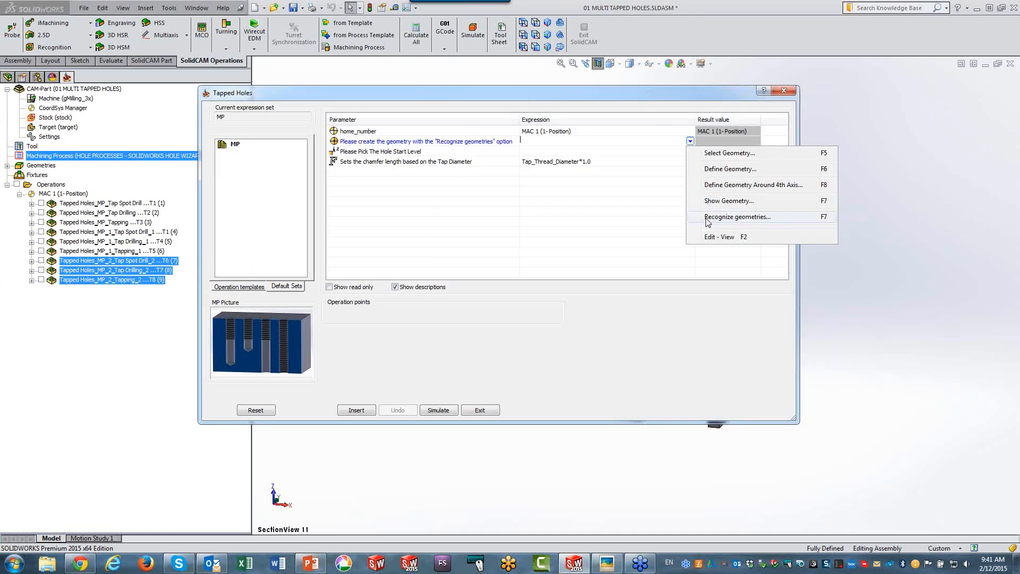
{"action": "left_click", "coordinate": [738, 216]}
{"action": "left_click", "coordinate": [691, 327]}
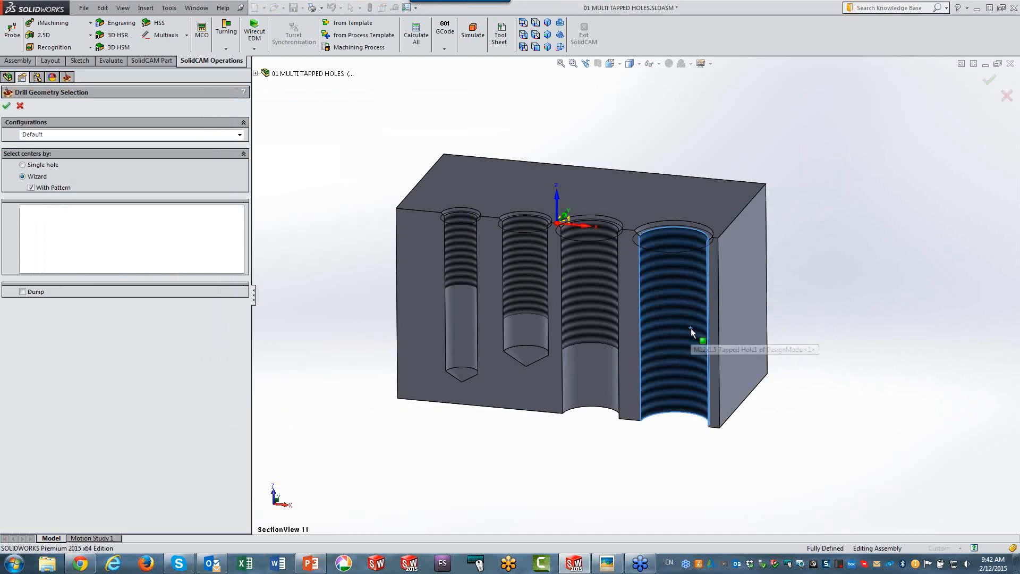
{"action": "left_click", "coordinate": [6, 106]}
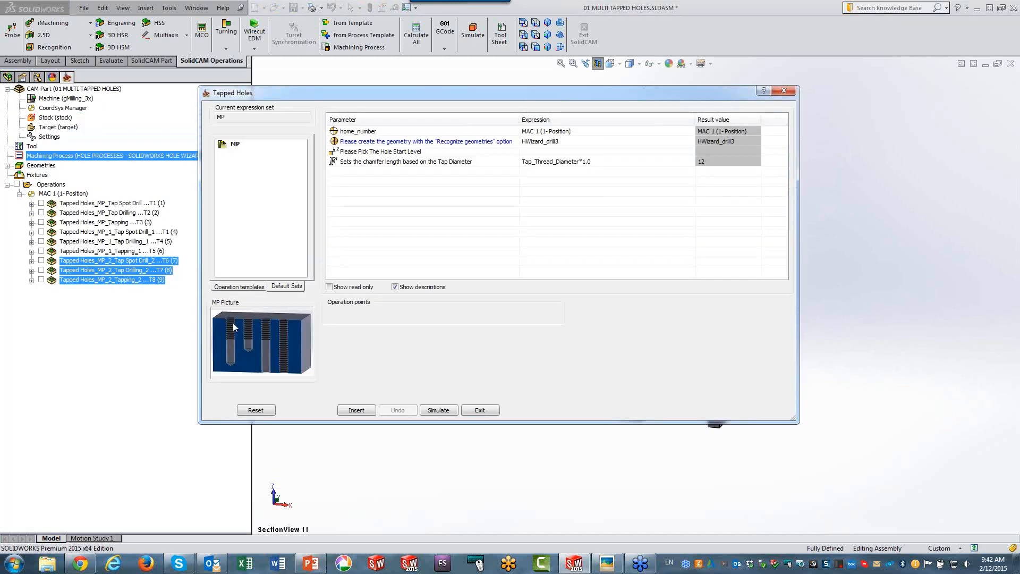
Step: Set the hole start level to 0, insert the operations for the M12x1.5 hole and exit the machining process
{"action": "left_click", "coordinate": [357, 410]}
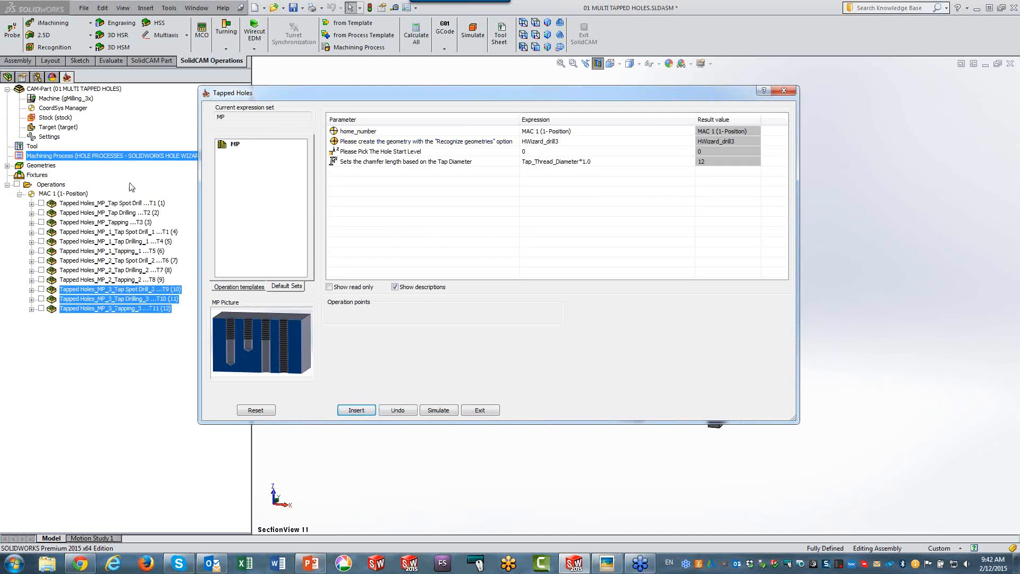
{"action": "left_click", "coordinate": [485, 412]}
{"action": "left_click", "coordinate": [470, 306]}
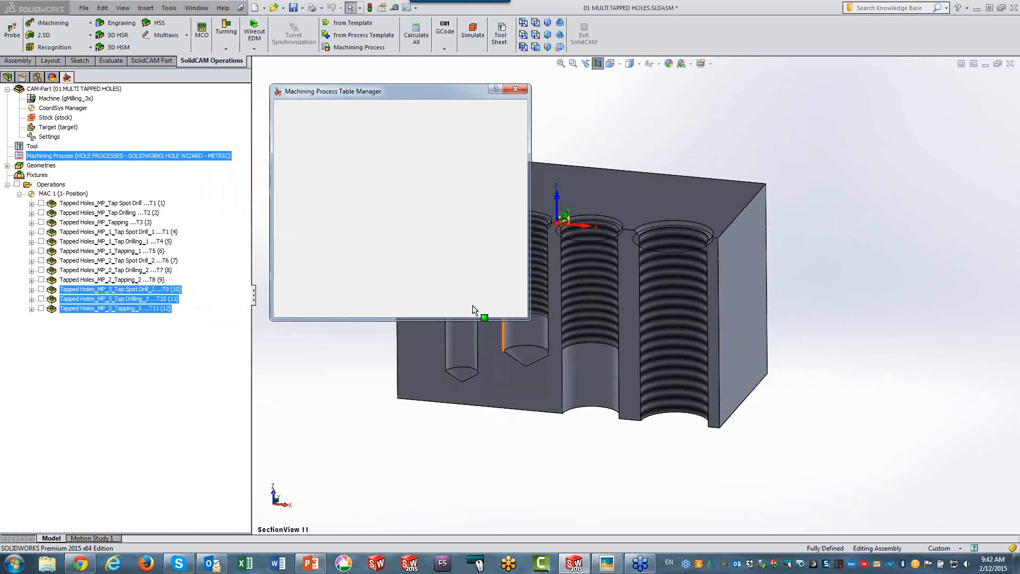
Step: Select all operations of the CAM part and open their Host CAD simulation
{"action": "left_click", "coordinate": [44, 185]}
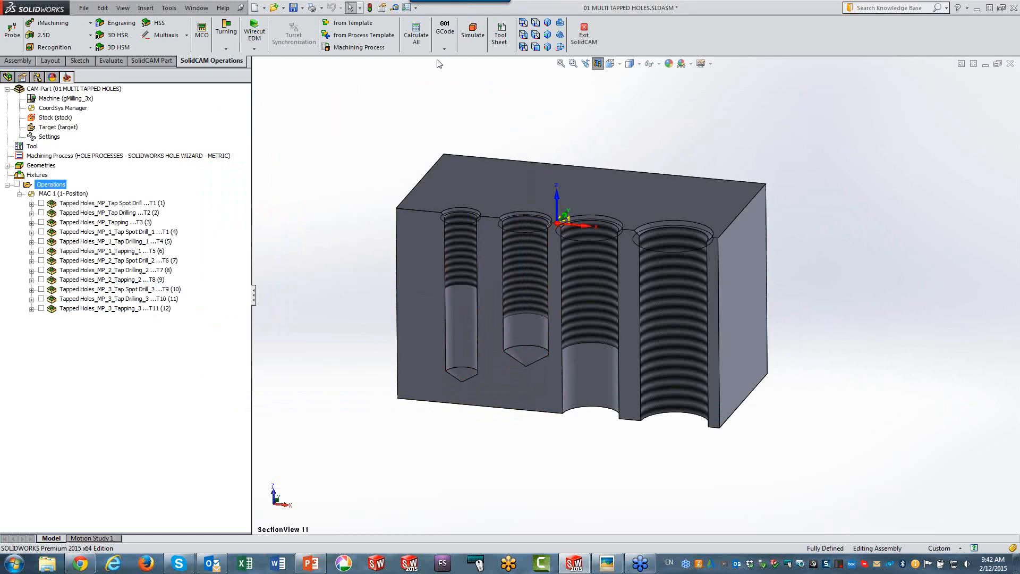
{"action": "left_click", "coordinate": [535, 47]}
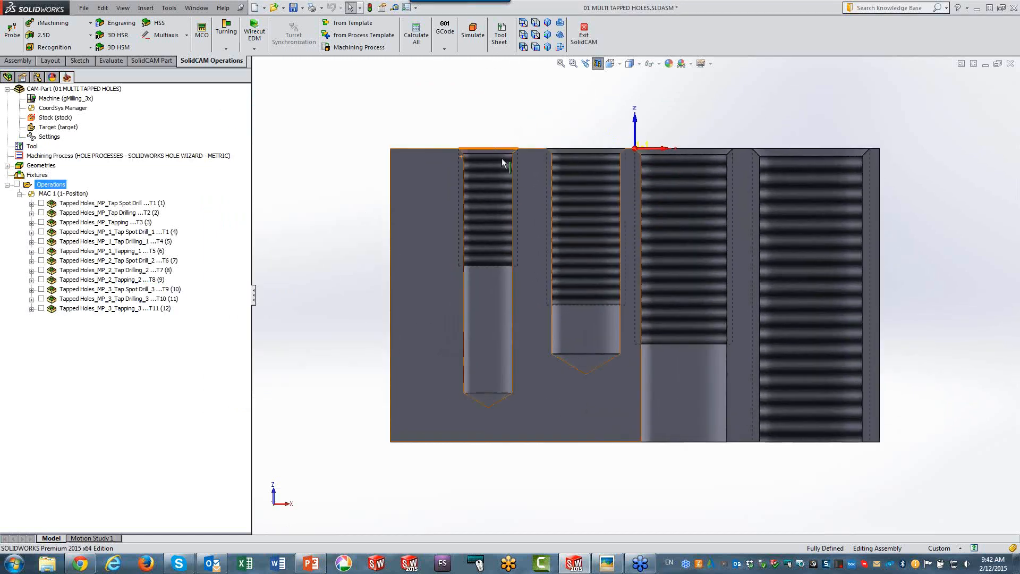
{"action": "left_click", "coordinate": [473, 32]}
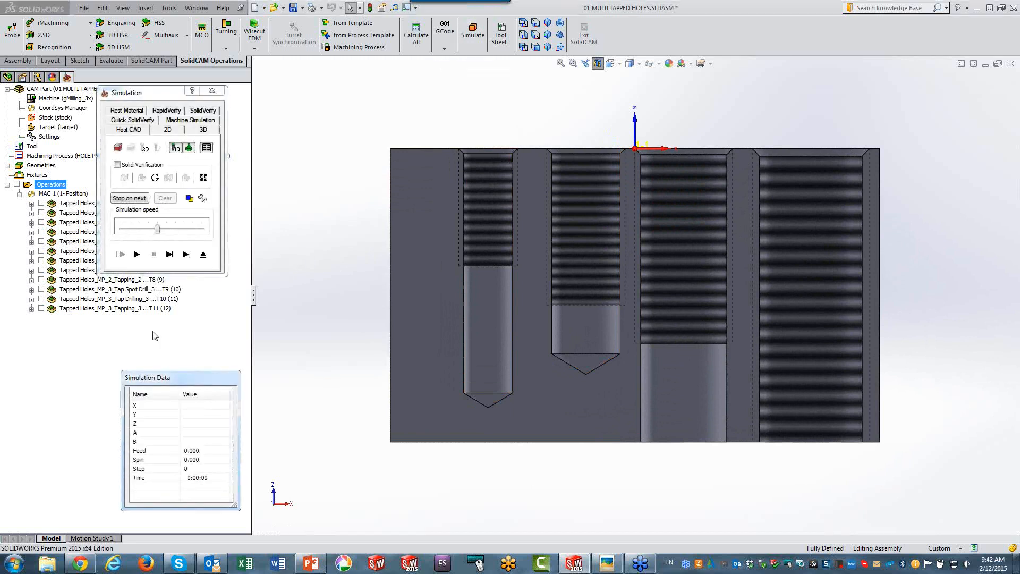
{"action": "left_click", "coordinate": [171, 261]}
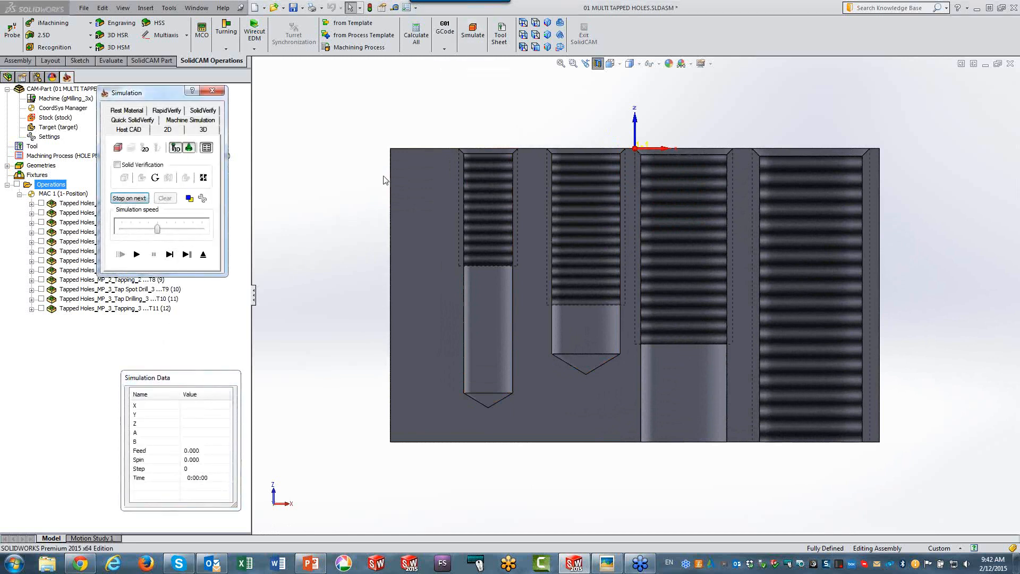
Step: Step the simulation through the spot drilling of the first hole to check the chamfer depth
{"action": "left_click", "coordinate": [169, 256]}
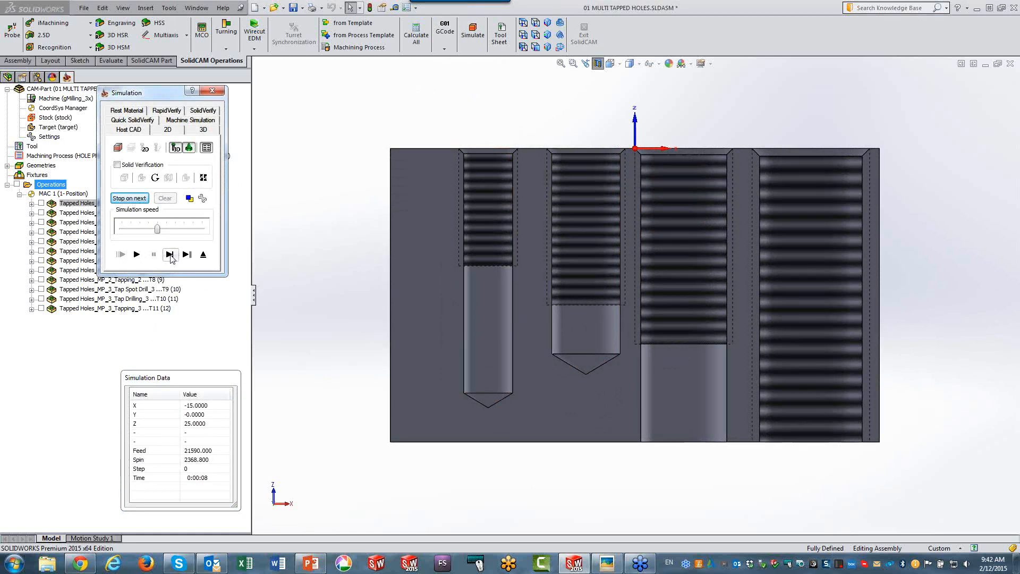
{"action": "left_click", "coordinate": [169, 255]}
{"action": "left_click", "coordinate": [169, 255]}
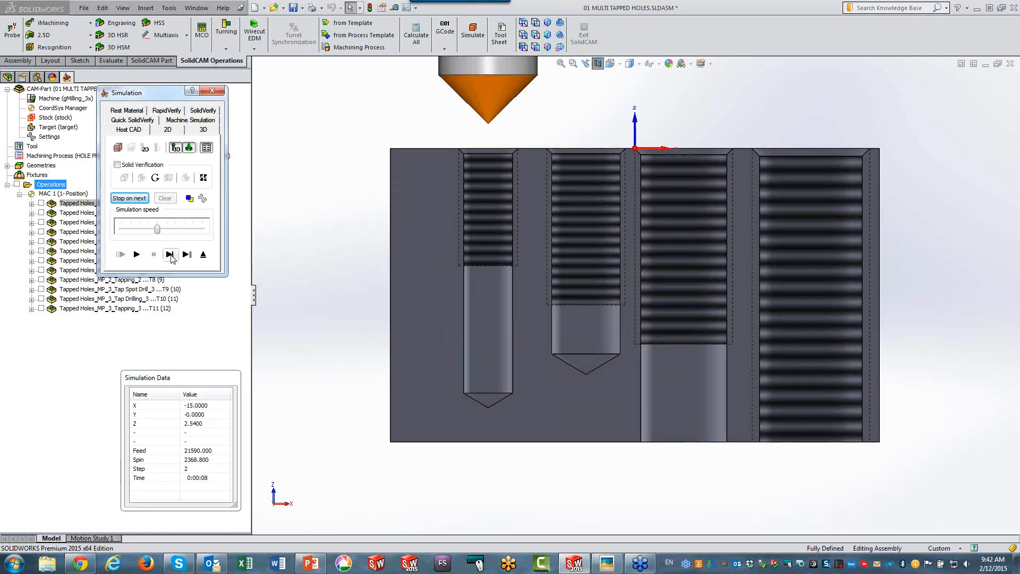
{"action": "left_click", "coordinate": [170, 255]}
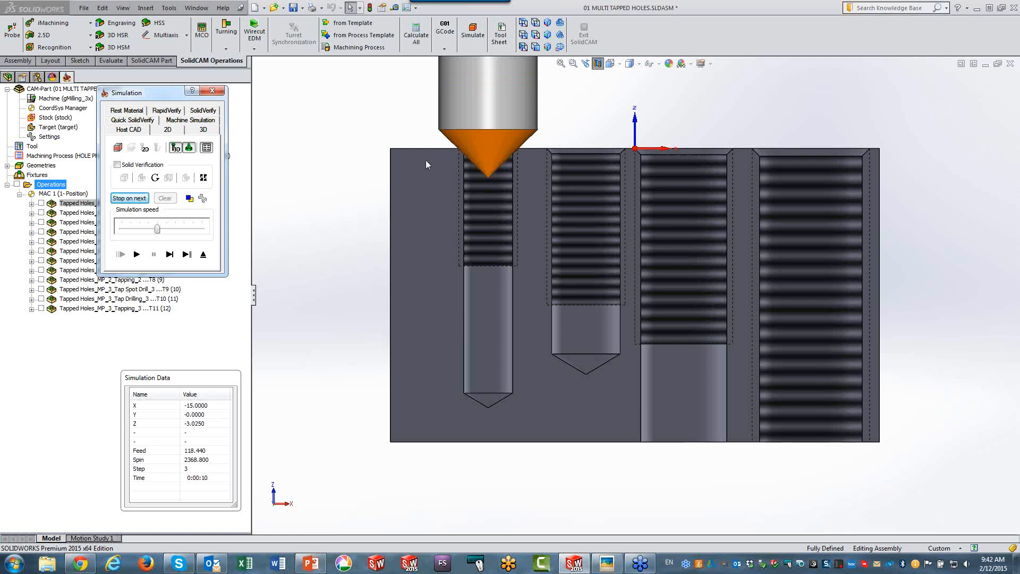
{"action": "left_click", "coordinate": [170, 255]}
Step: Step the simulation through the peck tap drilling of the first hole down to full depth and the final retract
{"action": "left_click", "coordinate": [170, 255]}
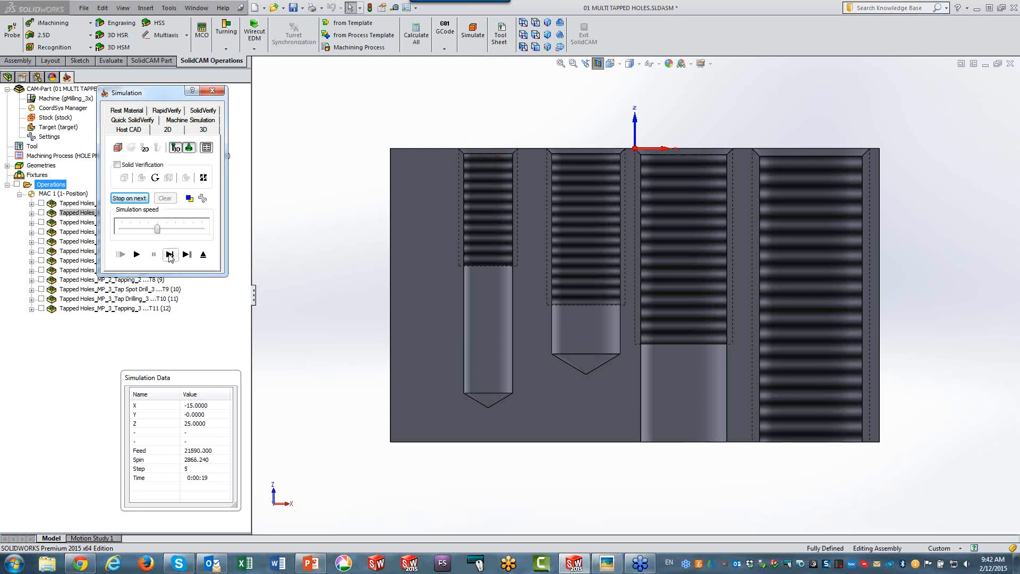
{"action": "left_click", "coordinate": [170, 257]}
{"action": "left_click", "coordinate": [169, 255]}
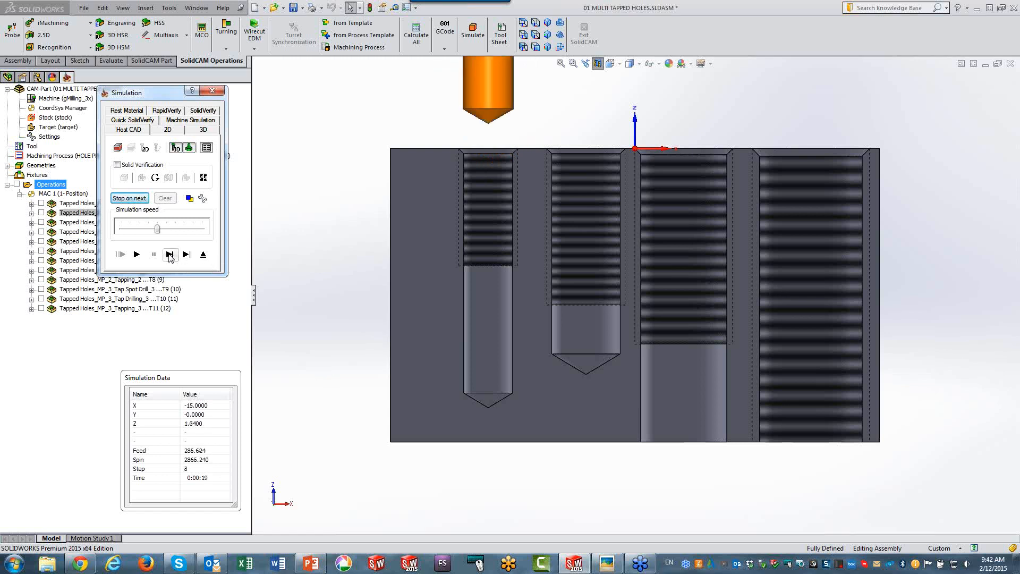
{"action": "left_click", "coordinate": [169, 255]}
{"action": "left_click", "coordinate": [169, 255]}
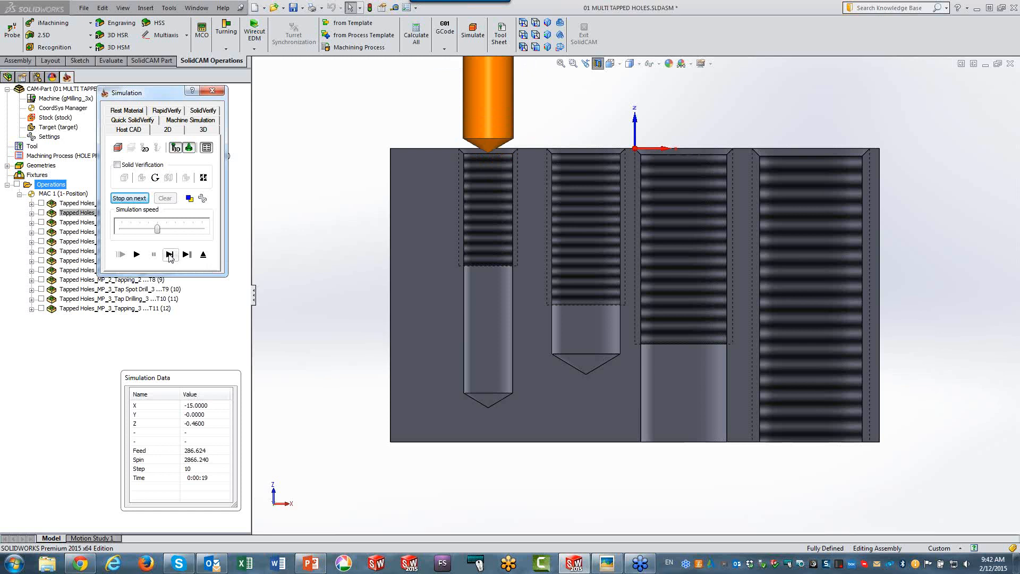
{"action": "left_click", "coordinate": [170, 256]}
{"action": "left_click", "coordinate": [169, 256]}
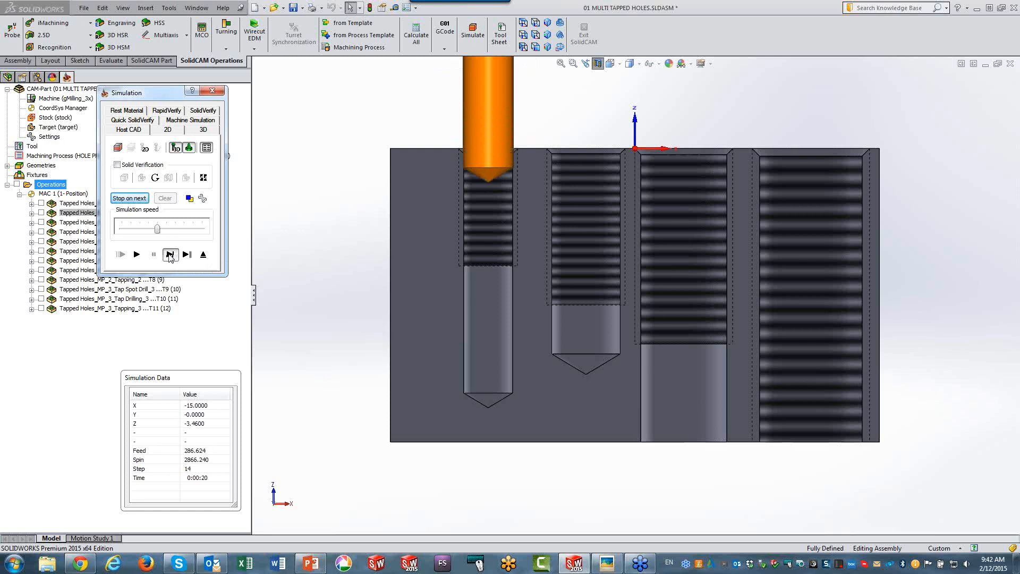
{"action": "left_click", "coordinate": [169, 255]}
{"action": "left_click", "coordinate": [170, 255]}
{"action": "left_click", "coordinate": [169, 255]}
{"action": "left_click", "coordinate": [170, 255]}
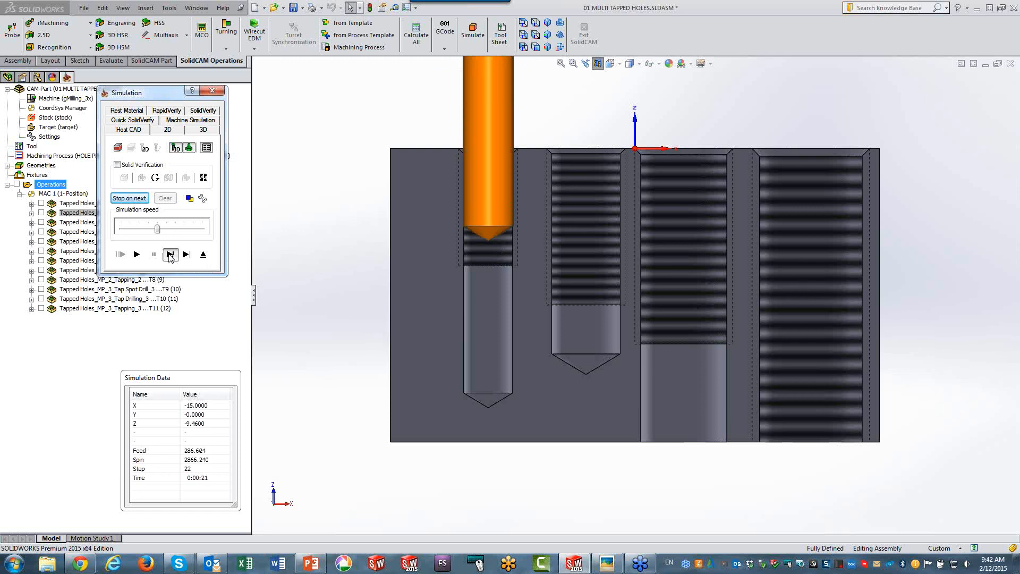
{"action": "left_click", "coordinate": [169, 255]}
{"action": "left_click", "coordinate": [170, 256]}
{"action": "left_click", "coordinate": [170, 256]}
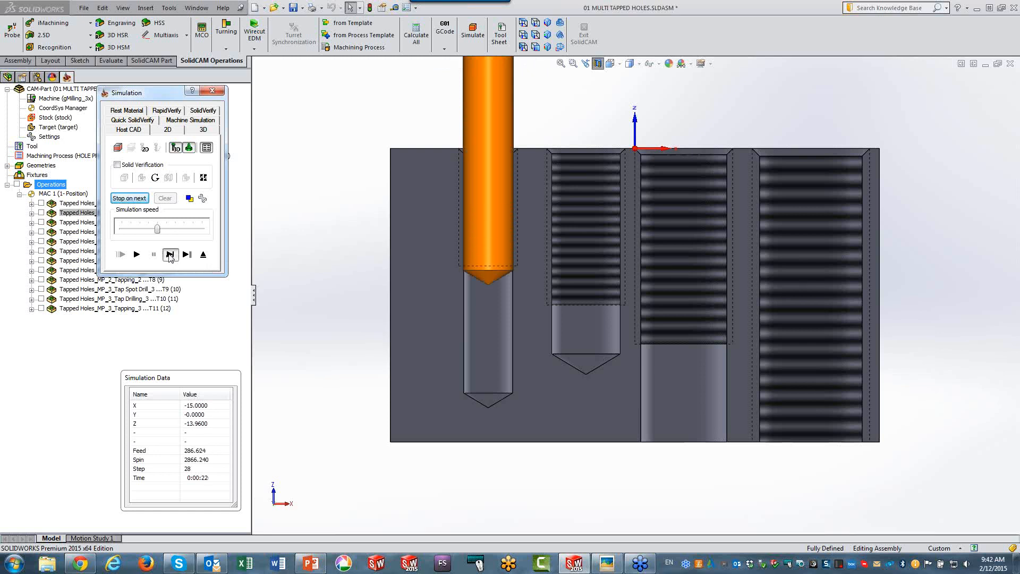
{"action": "left_click", "coordinate": [169, 255]}
{"action": "left_click", "coordinate": [170, 255]}
{"action": "left_click", "coordinate": [169, 255]}
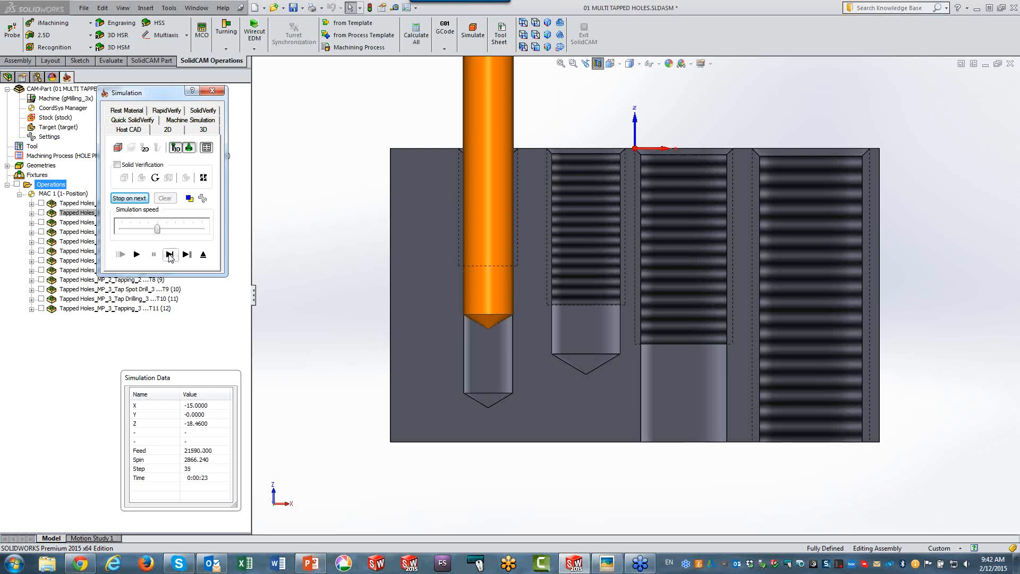
{"action": "left_click", "coordinate": [170, 255]}
{"action": "left_click", "coordinate": [170, 256]}
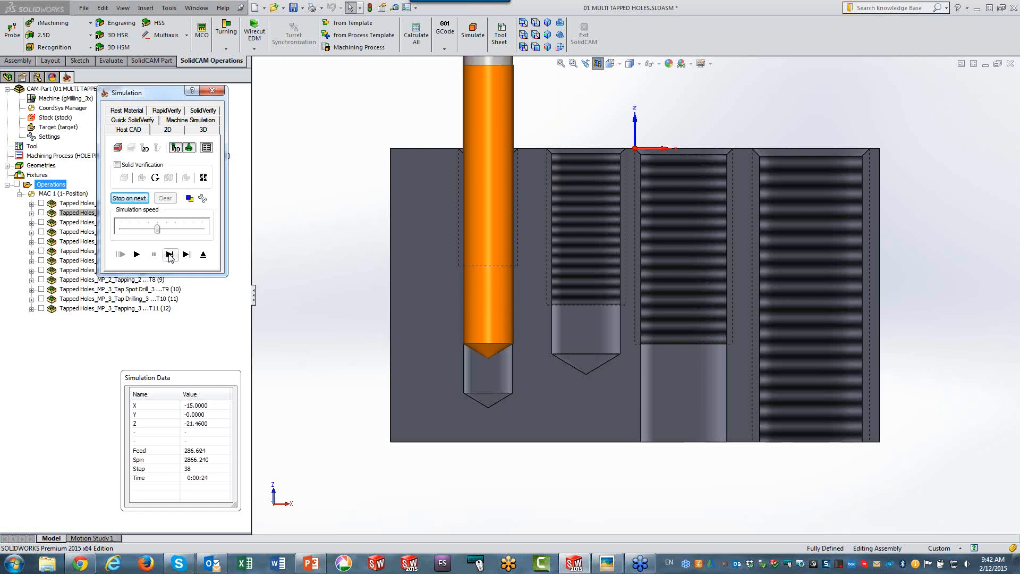
{"action": "left_click", "coordinate": [170, 255]}
{"action": "left_click", "coordinate": [170, 255]}
{"action": "left_click", "coordinate": [169, 255]}
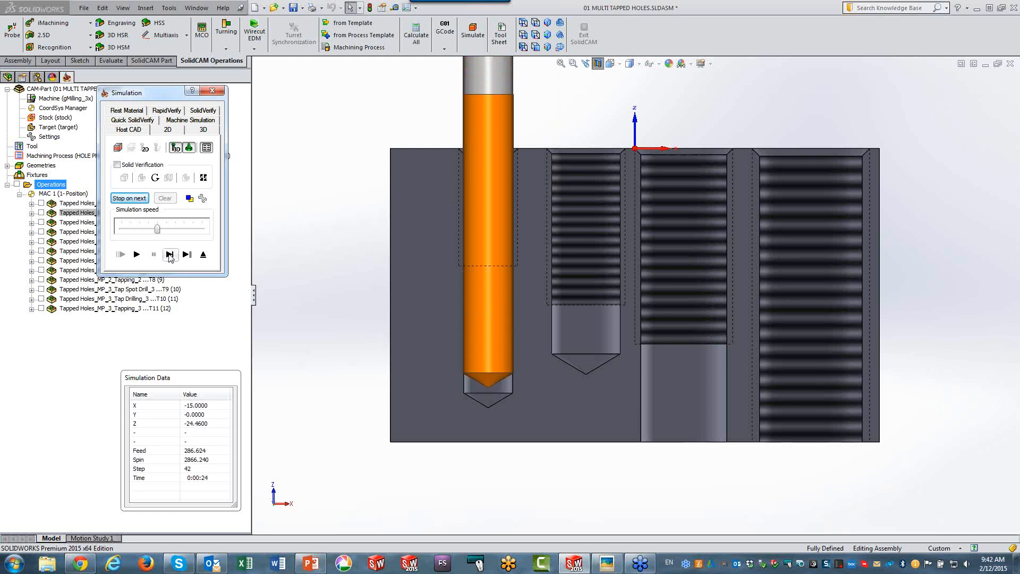
{"action": "left_click", "coordinate": [170, 256]}
{"action": "left_click", "coordinate": [170, 255]}
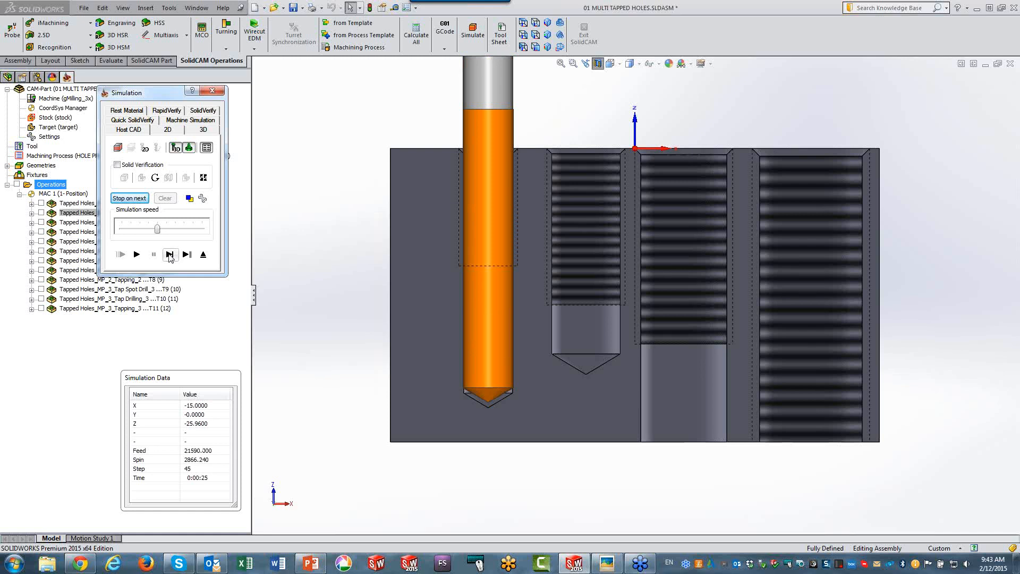
{"action": "left_click", "coordinate": [170, 255]}
{"action": "left_click", "coordinate": [169, 255]}
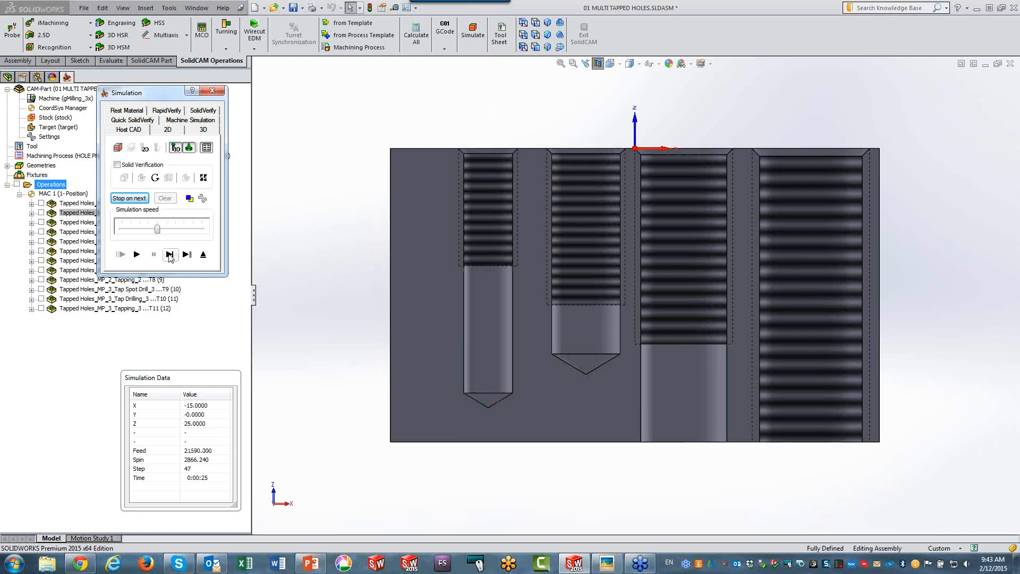
Step: Step the simulation through the tapping of the first hole to check the tap's depth and retract
{"action": "left_click", "coordinate": [169, 255]}
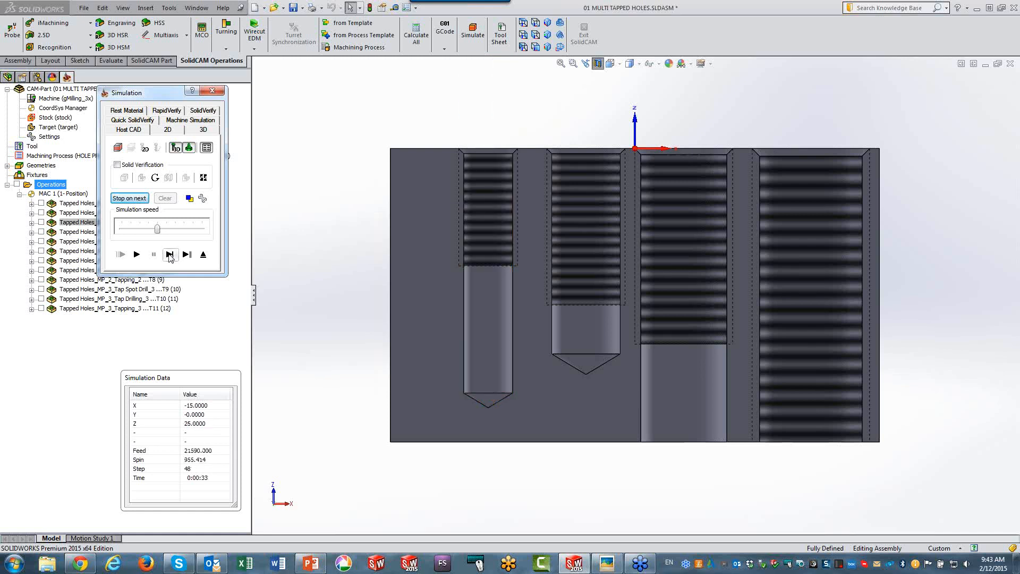
{"action": "left_click", "coordinate": [169, 255]}
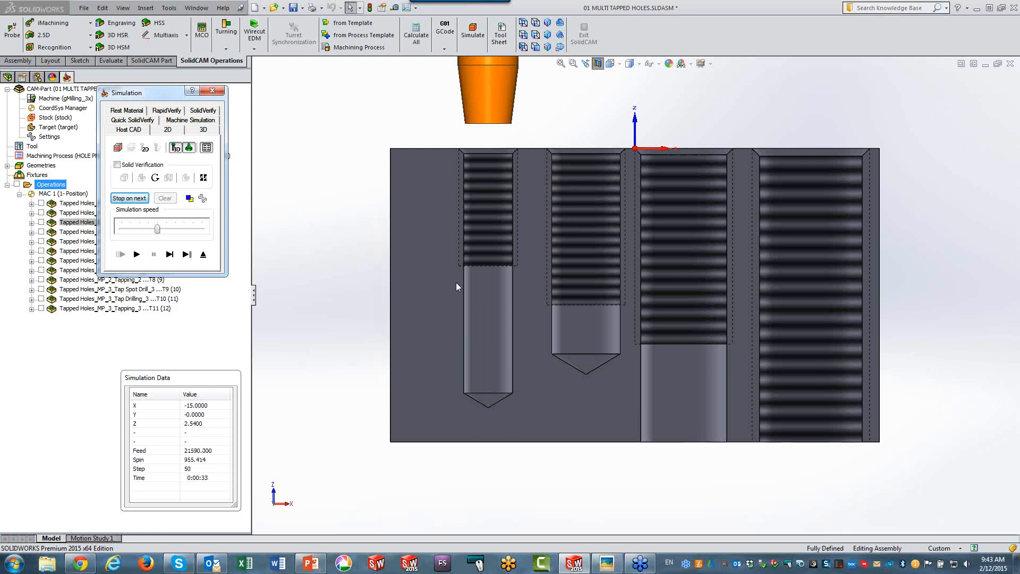
{"action": "left_click", "coordinate": [169, 255]}
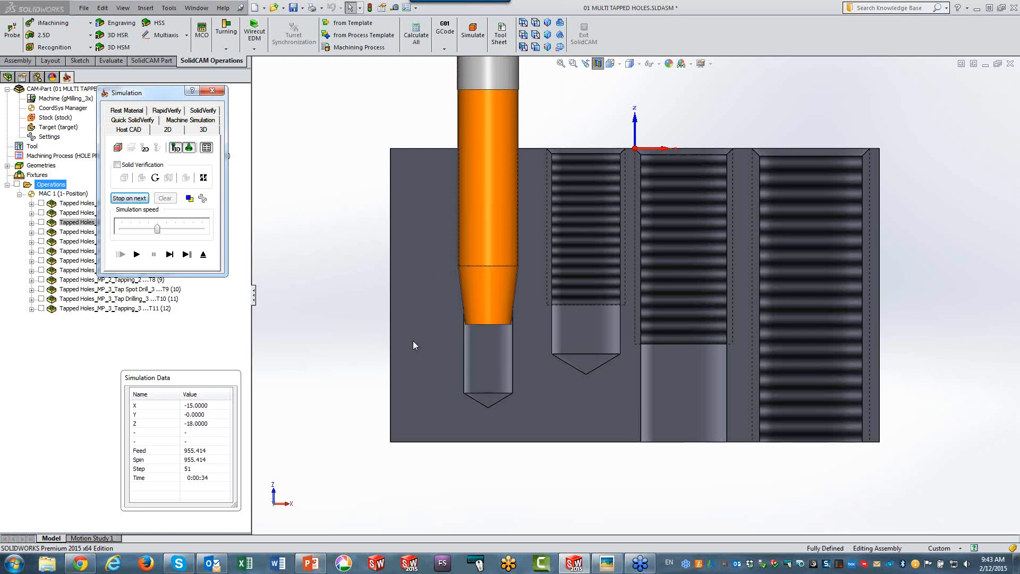
{"action": "left_click", "coordinate": [170, 255]}
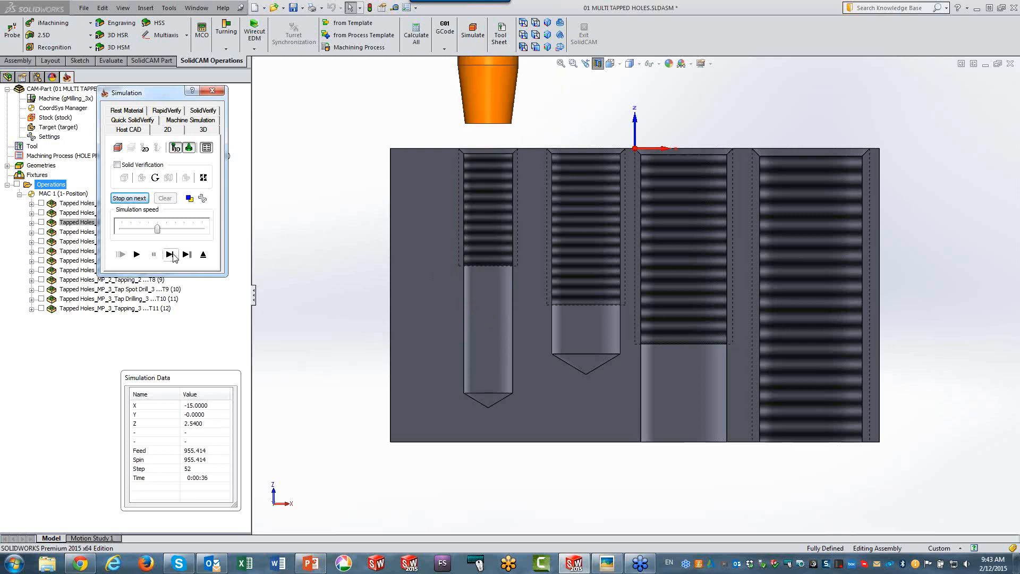
{"action": "left_click", "coordinate": [169, 255]}
Step: Step the simulation through the spot drilling of the M8x1.0 hole to check the chamfer depth
{"action": "left_click", "coordinate": [170, 255]}
{"action": "left_click", "coordinate": [170, 255]}
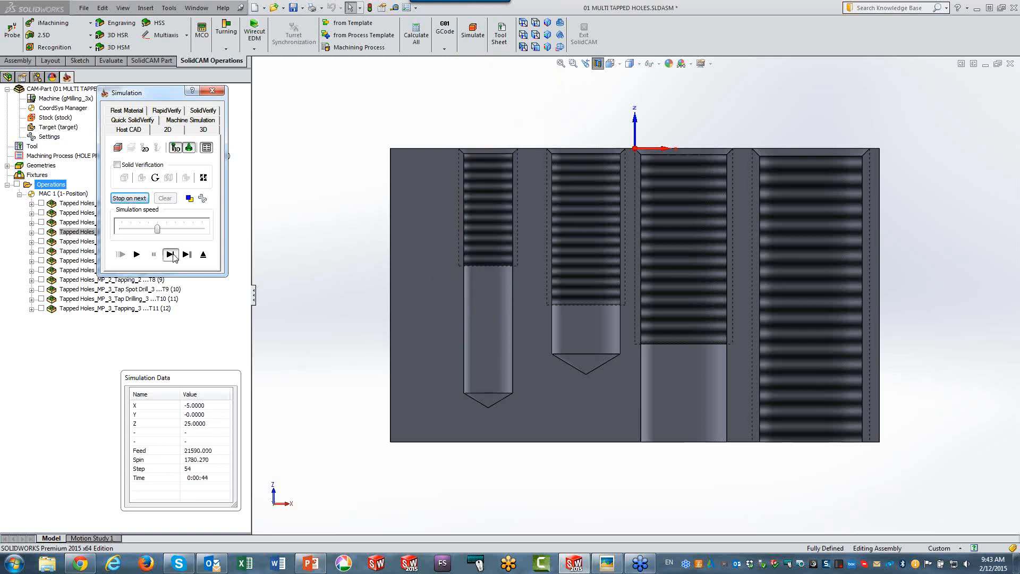
{"action": "left_click", "coordinate": [170, 255]}
{"action": "left_click", "coordinate": [169, 255]}
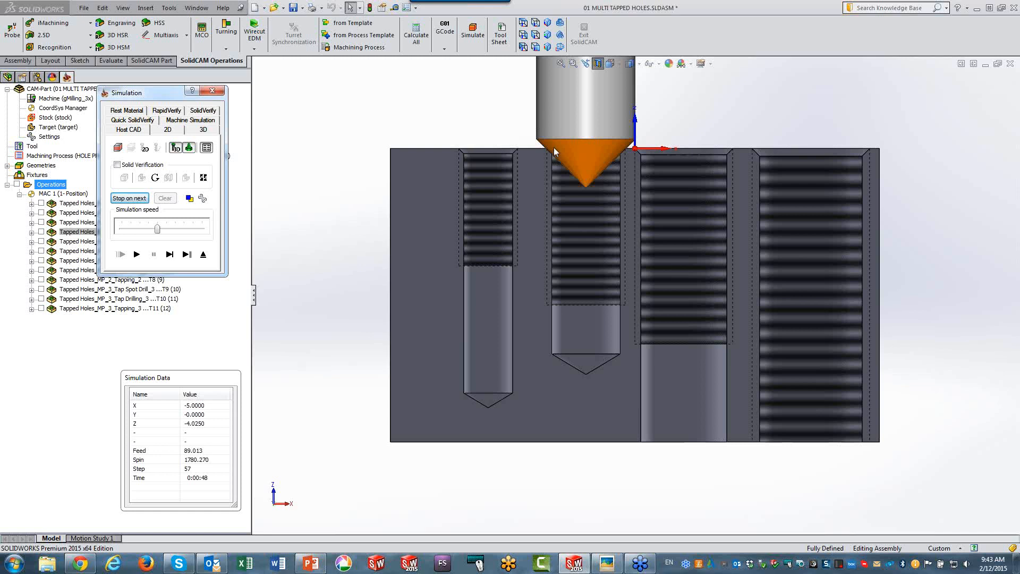
{"action": "left_click", "coordinate": [169, 254]}
Step: Step the simulation through the peck tap drilling of the M8x1.0 hole, up to the start of its tapping
{"action": "left_click", "coordinate": [170, 254]}
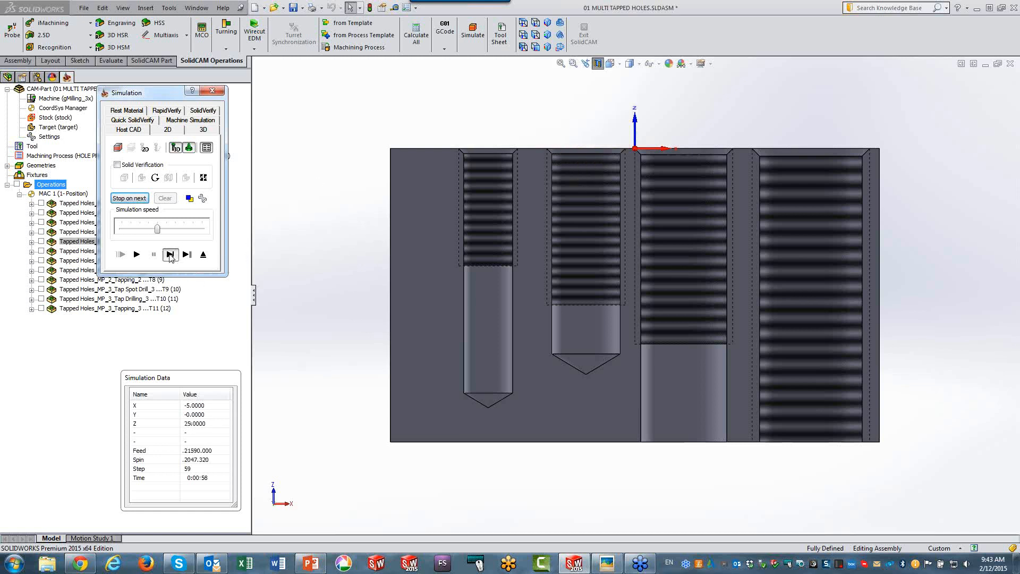
{"action": "left_click", "coordinate": [170, 254]}
{"action": "left_click", "coordinate": [170, 255]}
{"action": "left_click", "coordinate": [170, 257]}
{"action": "left_click", "coordinate": [170, 257]}
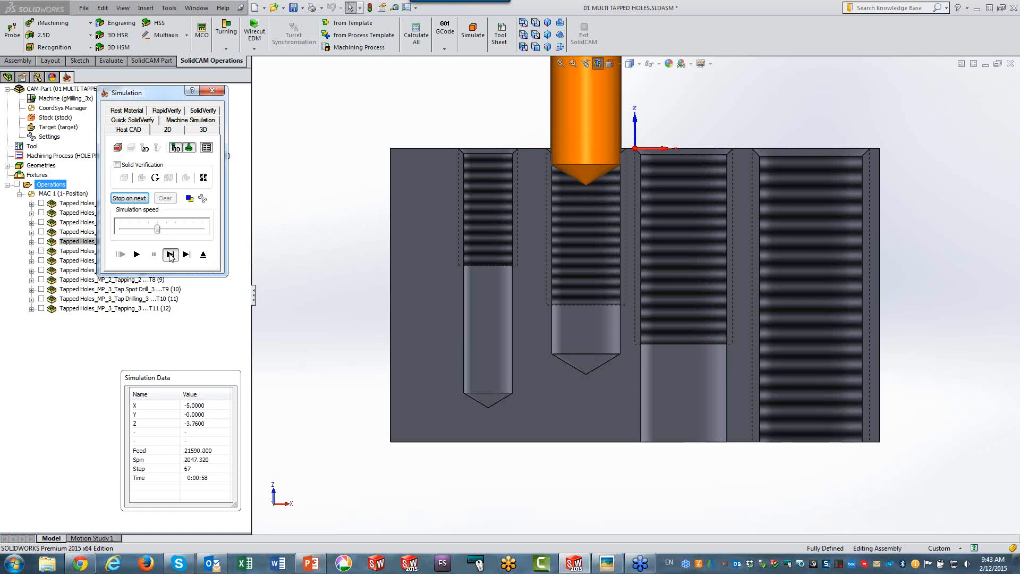
{"action": "left_click", "coordinate": [170, 256]}
{"action": "left_click", "coordinate": [170, 256]}
{"action": "left_click", "coordinate": [169, 257]}
{"action": "left_click", "coordinate": [170, 257]}
{"action": "left_click", "coordinate": [169, 257]}
{"action": "left_click", "coordinate": [170, 257]}
{"action": "left_click", "coordinate": [170, 254]}
{"action": "left_click", "coordinate": [170, 255]}
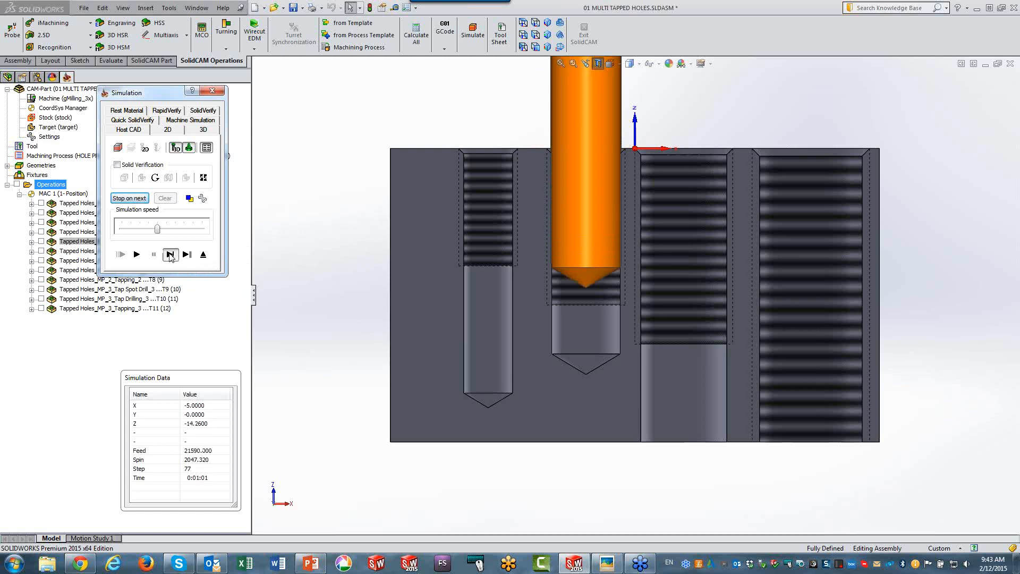
{"action": "left_click", "coordinate": [170, 255]}
{"action": "left_click", "coordinate": [170, 255]}
{"action": "left_click", "coordinate": [169, 255]}
{"action": "left_click", "coordinate": [170, 255]}
{"action": "left_click", "coordinate": [169, 255]}
{"action": "left_click", "coordinate": [170, 254]}
{"action": "left_click", "coordinate": [170, 254]}
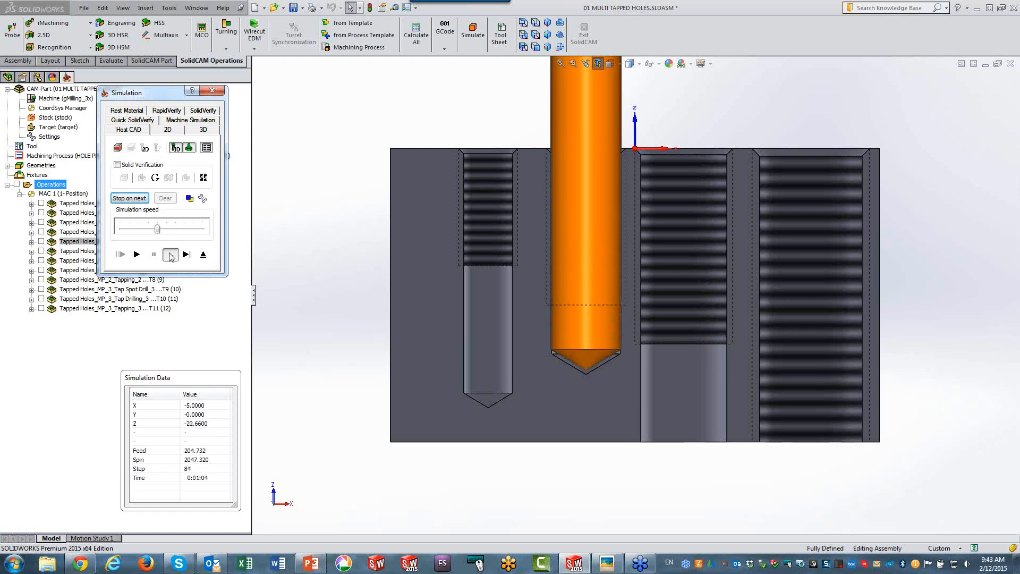
{"action": "left_click", "coordinate": [170, 254]}
{"action": "left_click", "coordinate": [169, 255]}
{"action": "left_click", "coordinate": [169, 255]}
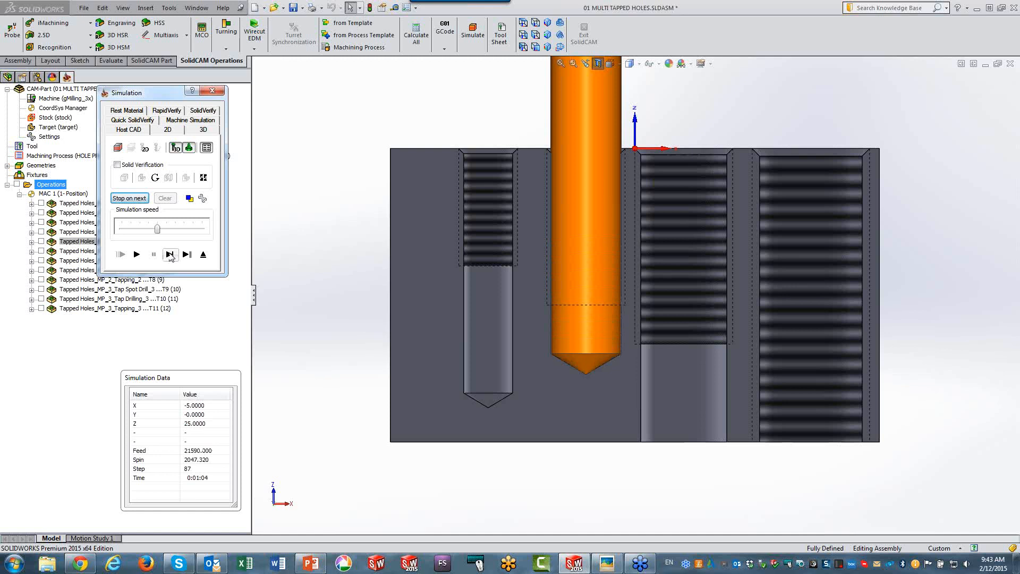
{"action": "left_click", "coordinate": [170, 255]}
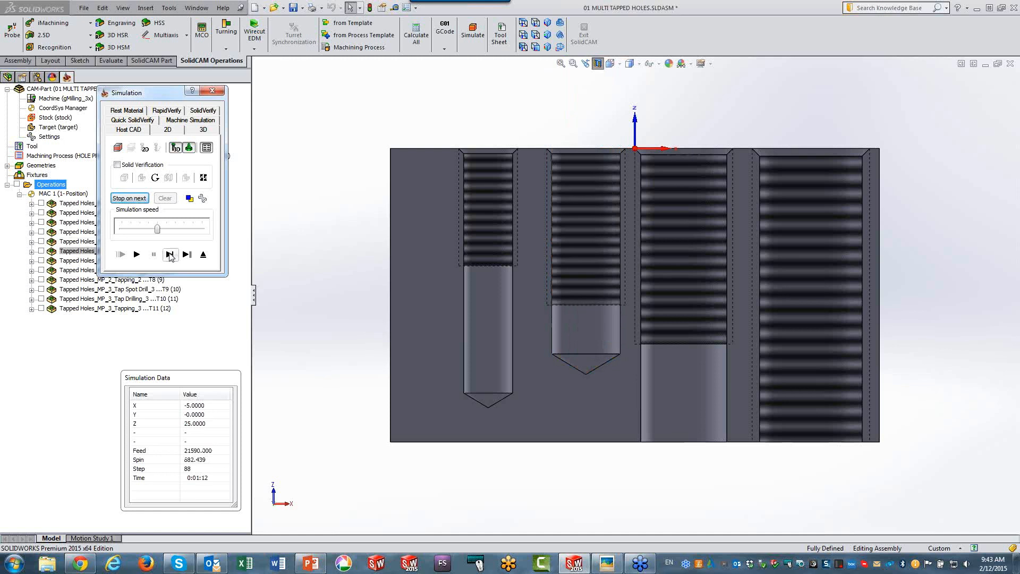
Step: Step the simulation through the tapping of the M8x1.0 hole to check the tap's depth and retract
{"action": "left_click", "coordinate": [170, 255]}
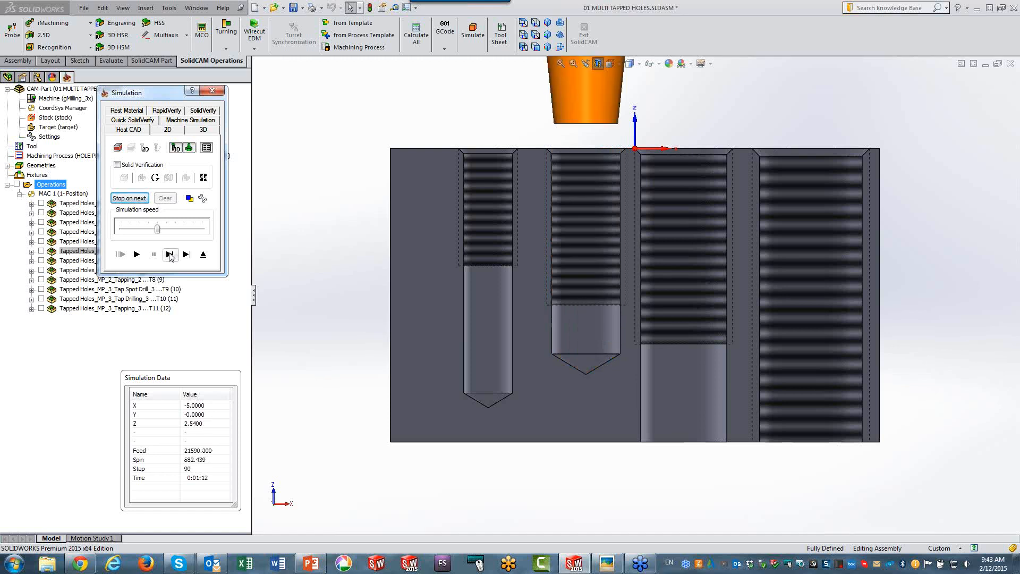
{"action": "left_click", "coordinate": [169, 254]}
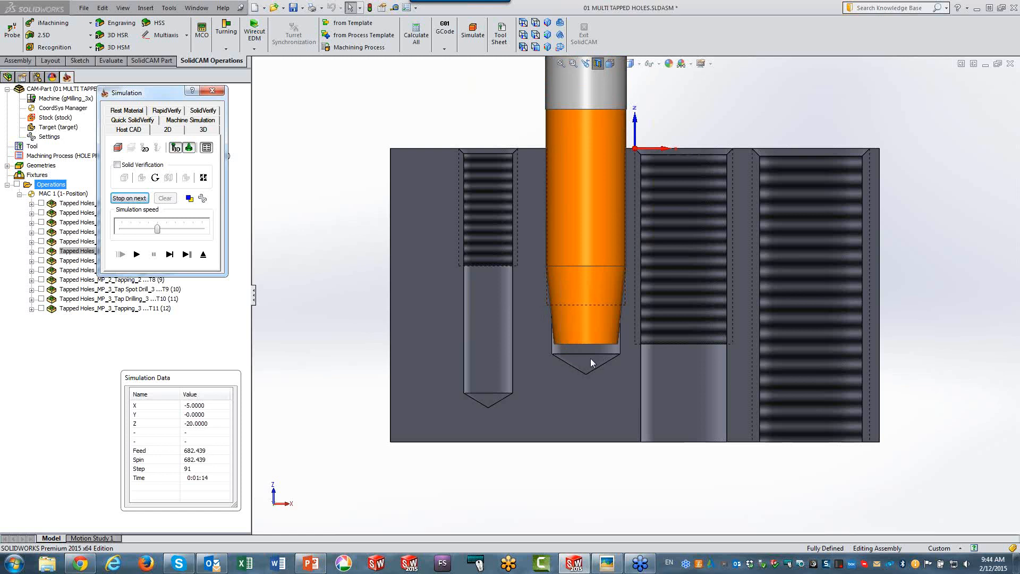
{"action": "left_click", "coordinate": [167, 257]}
{"action": "left_click", "coordinate": [169, 255]}
{"action": "left_click", "coordinate": [170, 254]}
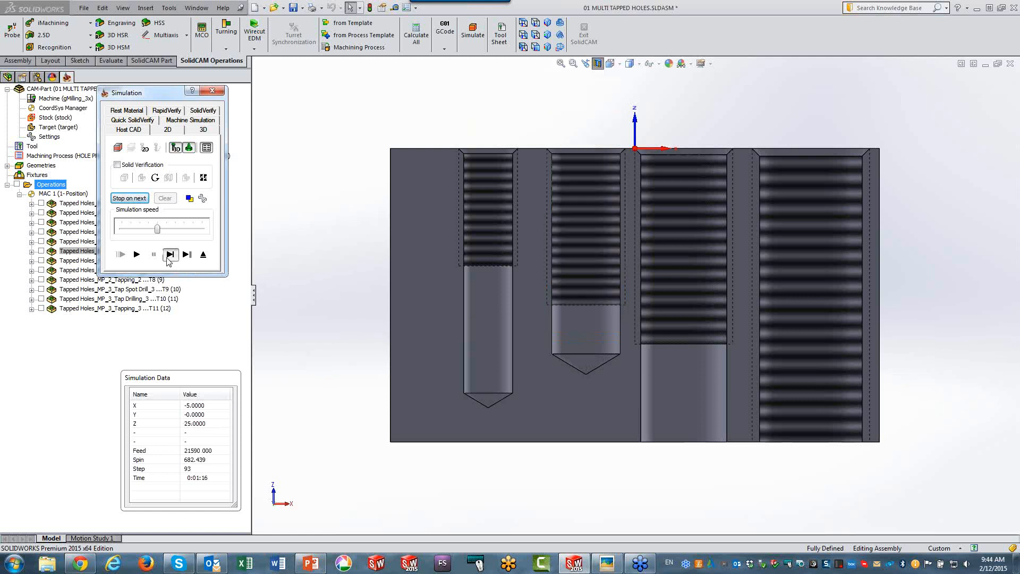
Step: Step the simulation through the spot drilling of the third hole to check the chamfer depth
{"action": "left_click", "coordinate": [169, 255]}
{"action": "left_click", "coordinate": [169, 254]}
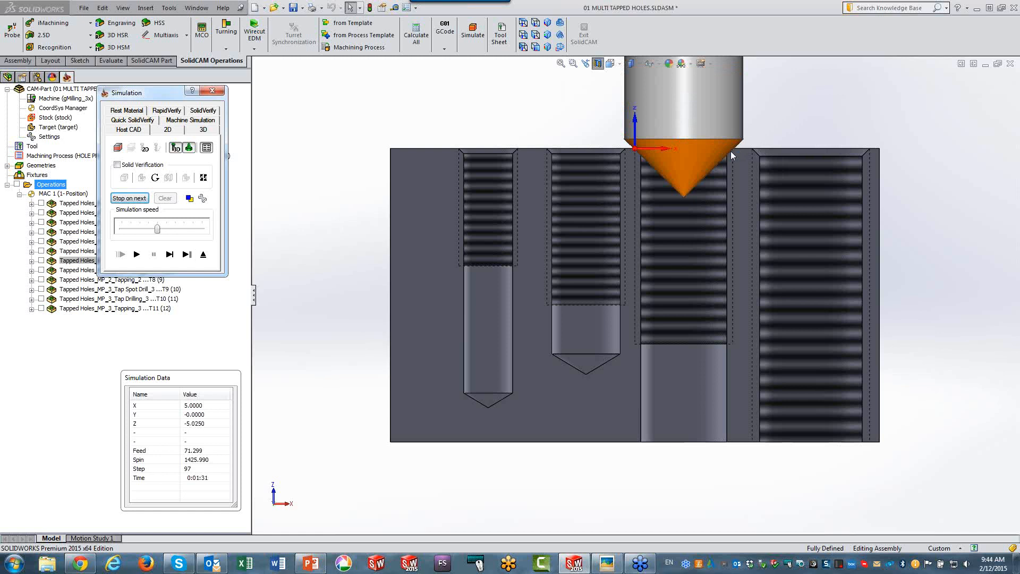
{"action": "left_click", "coordinate": [169, 254]}
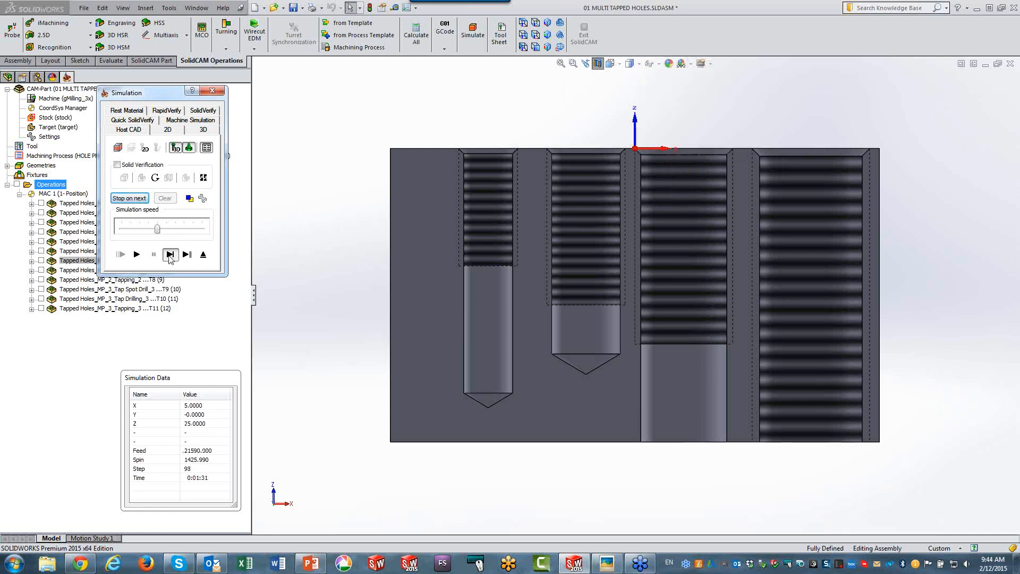
Step: Step the simulation through the peck tap drilling of the third hole, through the block's underside and up to the final retract
{"action": "left_click", "coordinate": [169, 255]}
{"action": "left_click", "coordinate": [169, 254]}
{"action": "left_click", "coordinate": [169, 258]}
{"action": "left_click", "coordinate": [169, 258]}
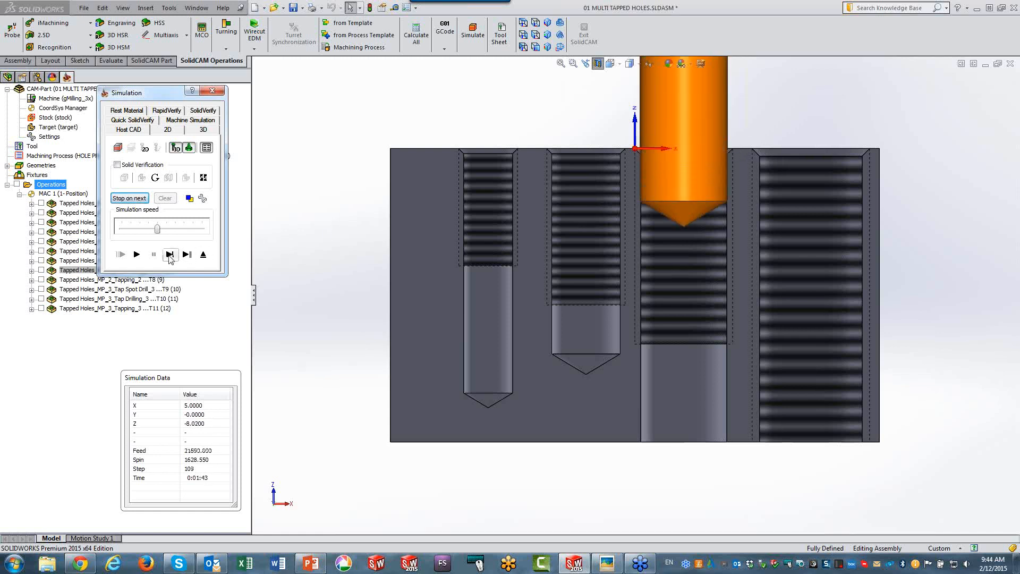
{"action": "left_click", "coordinate": [169, 258]}
{"action": "left_click", "coordinate": [169, 258]}
{"action": "left_click", "coordinate": [169, 258]}
{"action": "left_click", "coordinate": [169, 259]}
{"action": "left_click", "coordinate": [169, 258]}
{"action": "left_click", "coordinate": [169, 259]}
{"action": "left_click", "coordinate": [170, 258]}
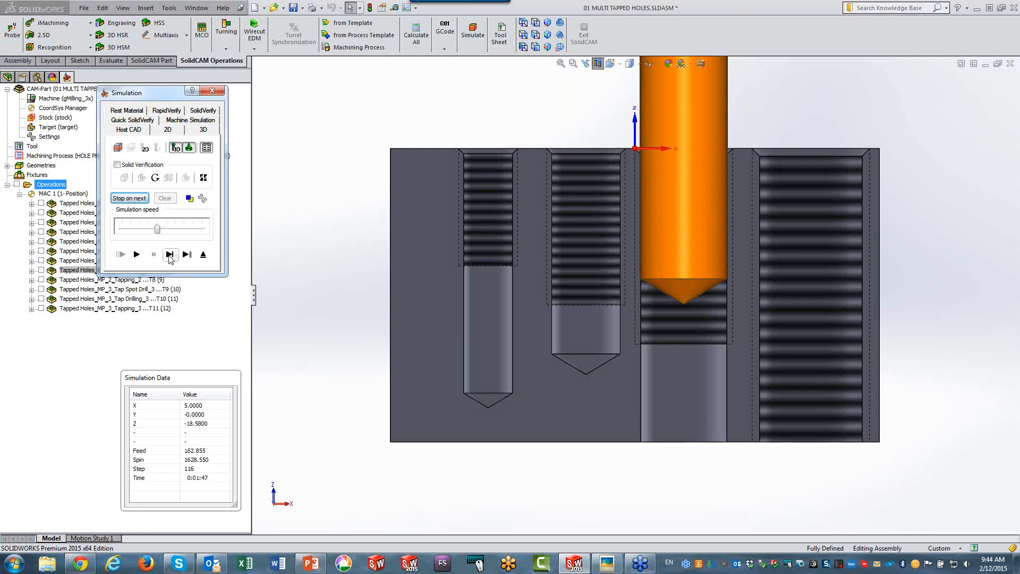
{"action": "left_click", "coordinate": [170, 258]}
{"action": "left_click", "coordinate": [170, 258]}
{"action": "left_click", "coordinate": [169, 258]}
{"action": "left_click", "coordinate": [170, 258]}
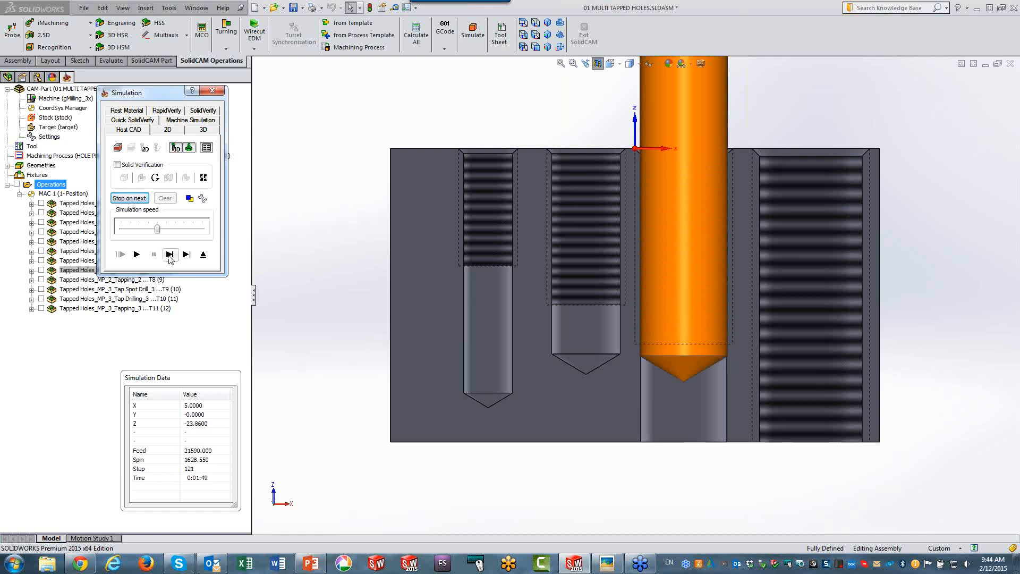
{"action": "left_click", "coordinate": [169, 258]}
{"action": "left_click", "coordinate": [169, 258]}
{"action": "left_click", "coordinate": [170, 259]}
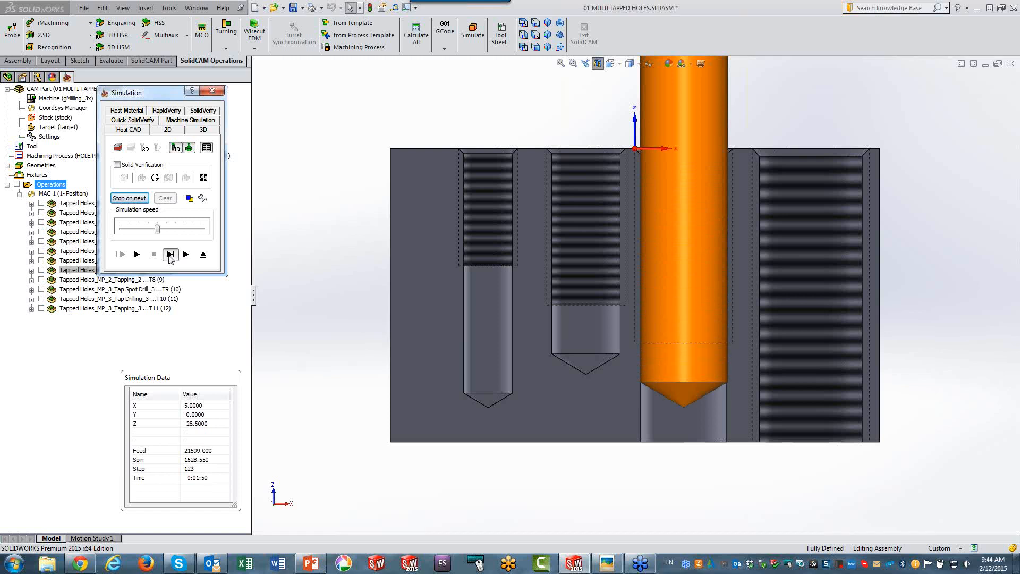
{"action": "left_click", "coordinate": [170, 258]}
{"action": "left_click", "coordinate": [170, 259]}
{"action": "left_click", "coordinate": [170, 255]}
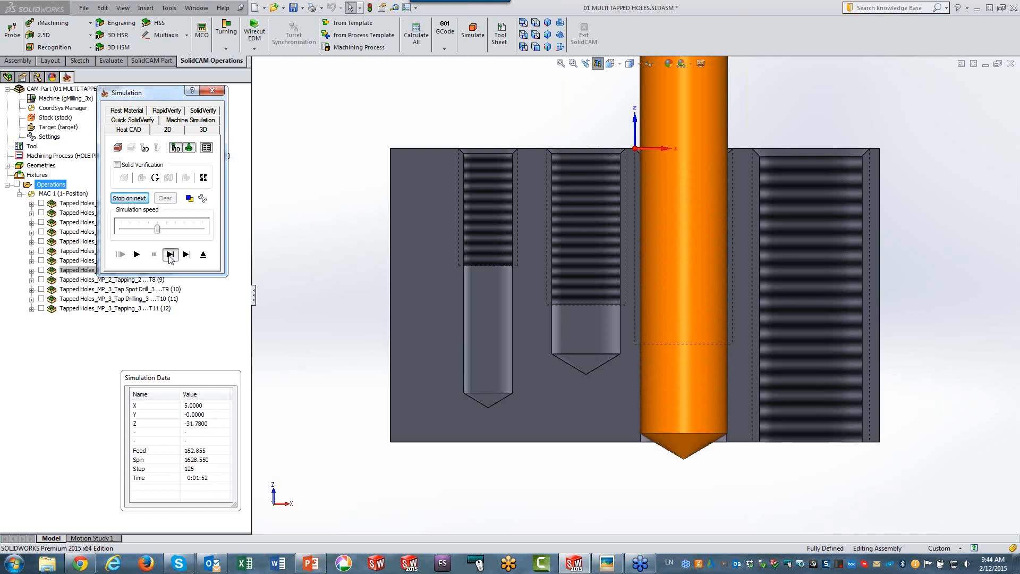
{"action": "left_click", "coordinate": [169, 255]}
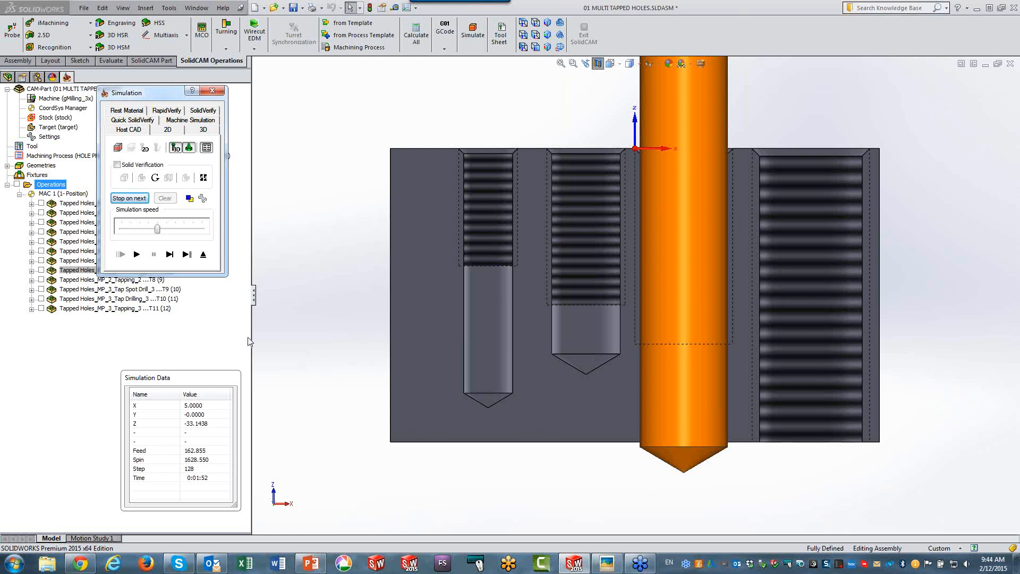
{"action": "left_click", "coordinate": [170, 254]}
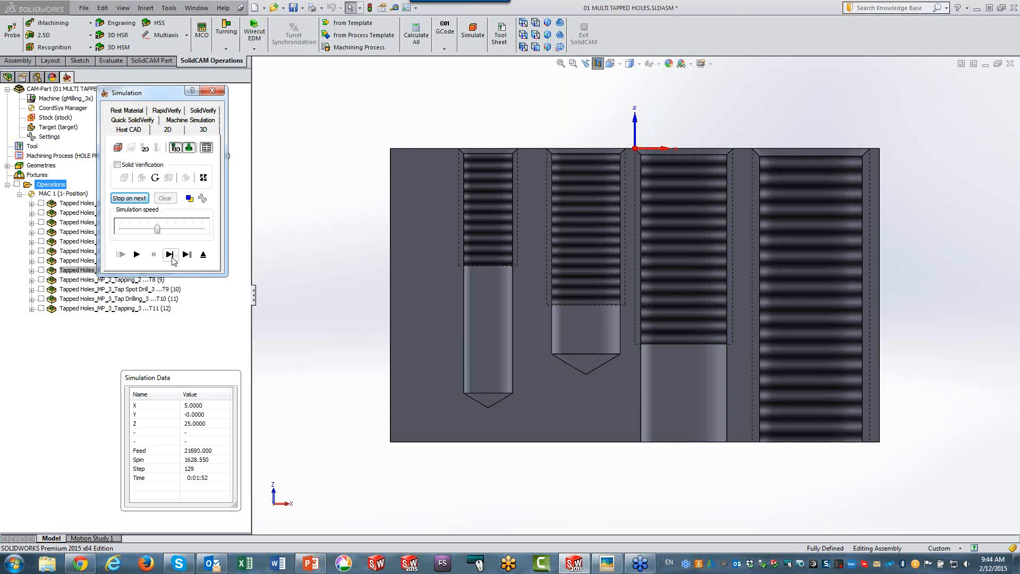
Step: Step the simulation through the tapping of the third hole to check the tap's depth and retract
{"action": "left_click", "coordinate": [172, 259]}
{"action": "left_click", "coordinate": [172, 258]}
{"action": "left_click", "coordinate": [171, 258]}
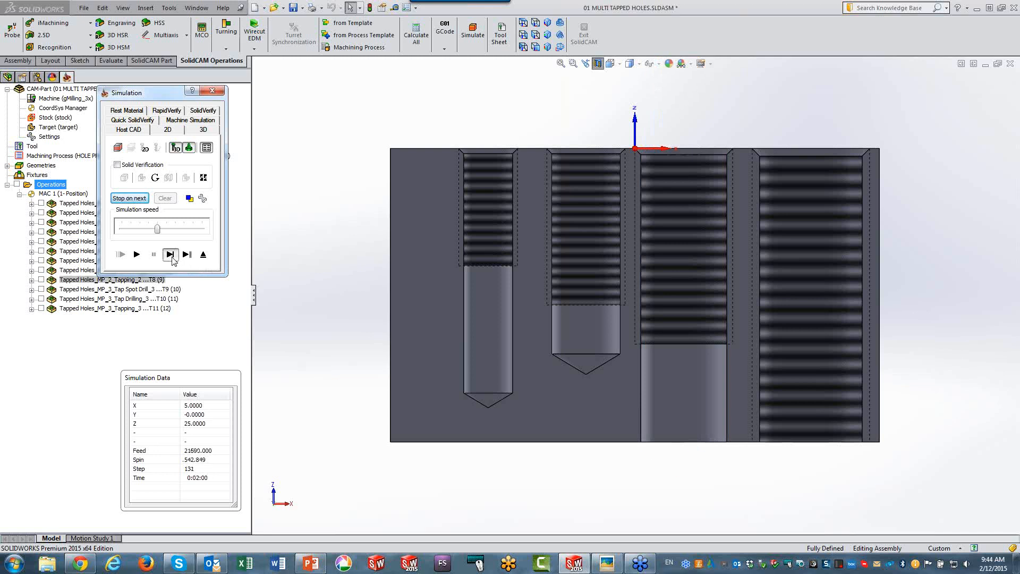
{"action": "left_click", "coordinate": [170, 255]}
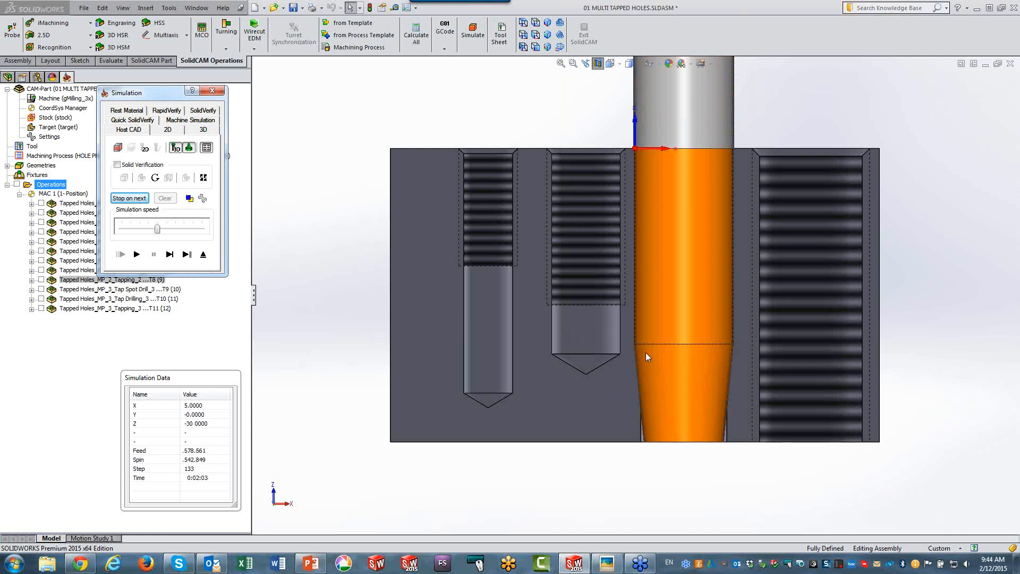
{"action": "left_click", "coordinate": [169, 254]}
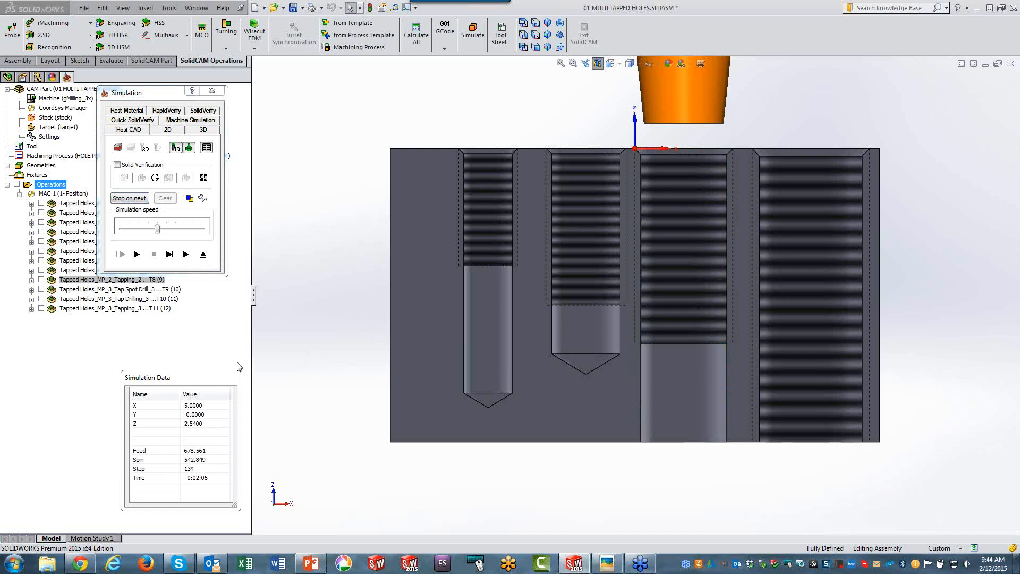
{"action": "left_click", "coordinate": [170, 255]}
Step: Step the simulation through the spot drilling of the fourth, largest hole to check the chamfer depth
{"action": "left_click", "coordinate": [170, 255]}
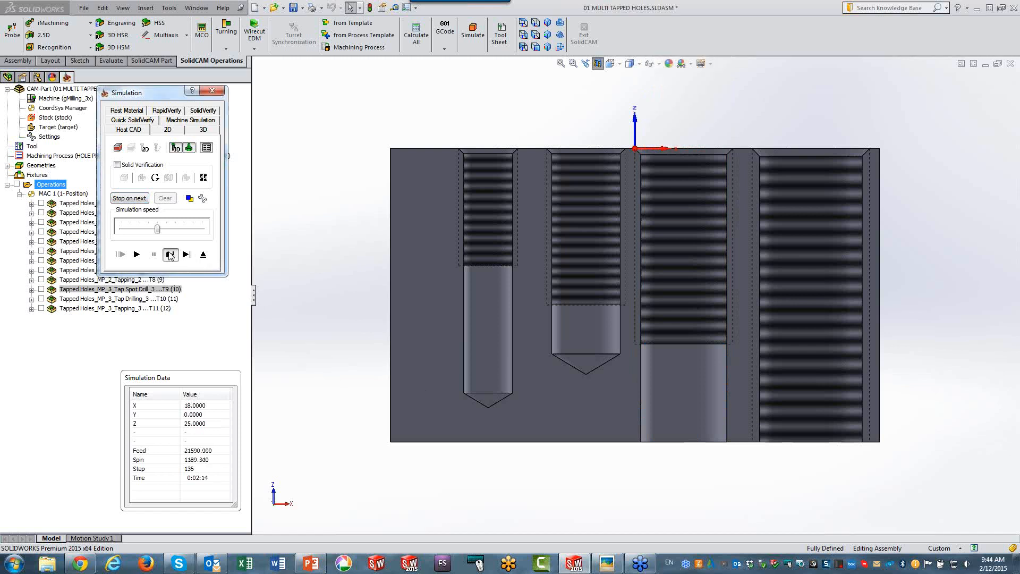
{"action": "left_click", "coordinate": [170, 256]}
{"action": "left_click", "coordinate": [170, 256]}
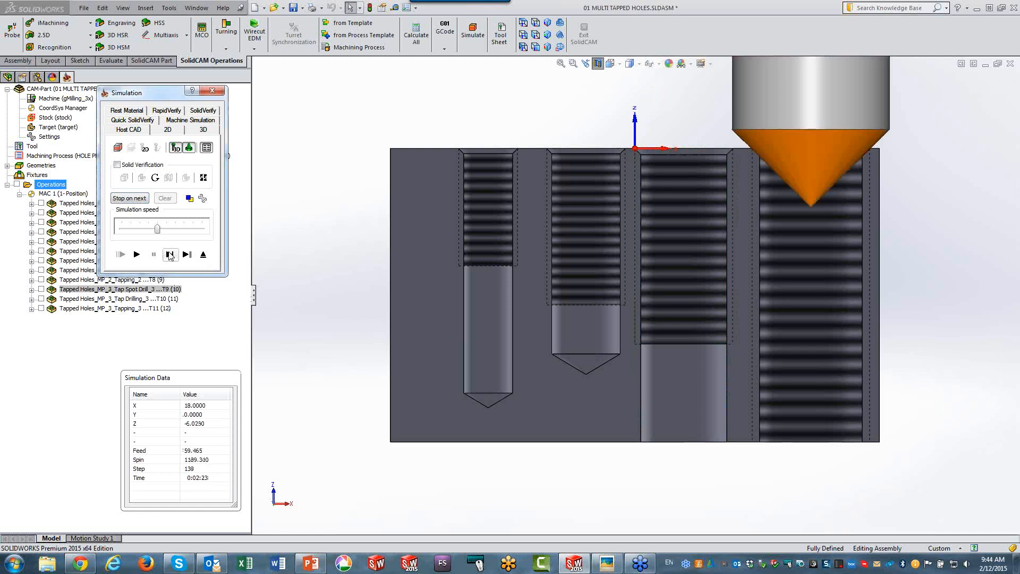
{"action": "left_click", "coordinate": [170, 254]}
Step: Step the simulation through the peck tap drilling of the fourth hole, through the block's underside and up to the final retract
{"action": "left_click", "coordinate": [169, 254]}
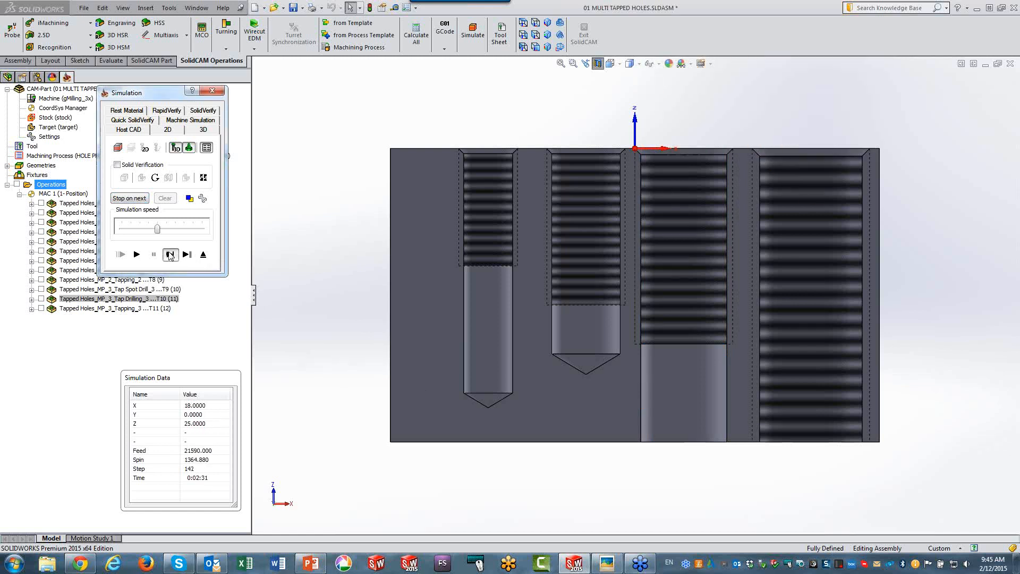
{"action": "left_click", "coordinate": [169, 254]}
{"action": "left_click", "coordinate": [169, 255]}
{"action": "left_click", "coordinate": [169, 255]}
{"action": "left_click", "coordinate": [170, 255]}
{"action": "left_click", "coordinate": [169, 254]}
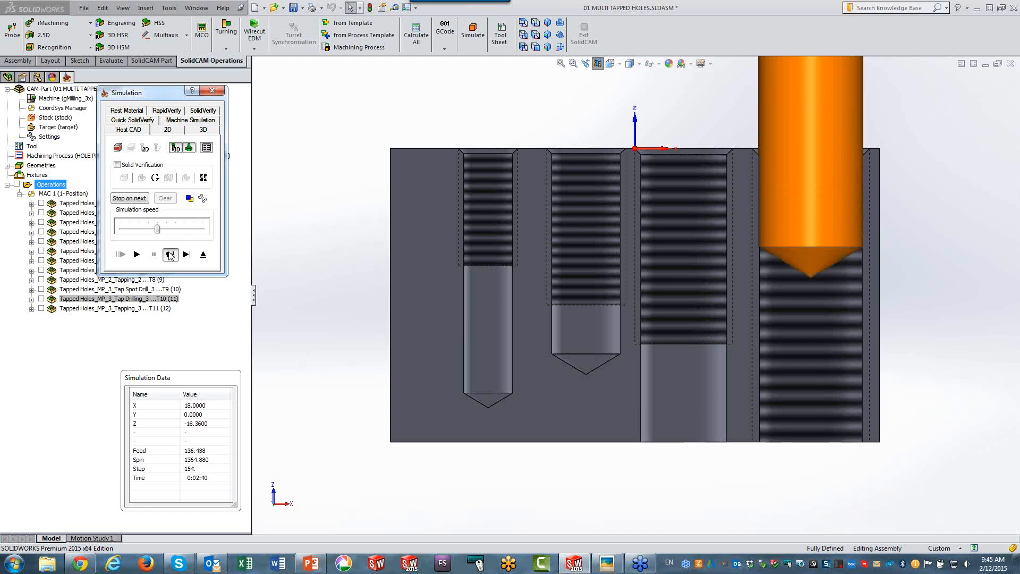
{"action": "left_click", "coordinate": [169, 255]}
{"action": "left_click", "coordinate": [169, 255]}
{"action": "left_click", "coordinate": [169, 255]}
{"action": "left_click", "coordinate": [170, 254]}
{"action": "left_click", "coordinate": [170, 255]}
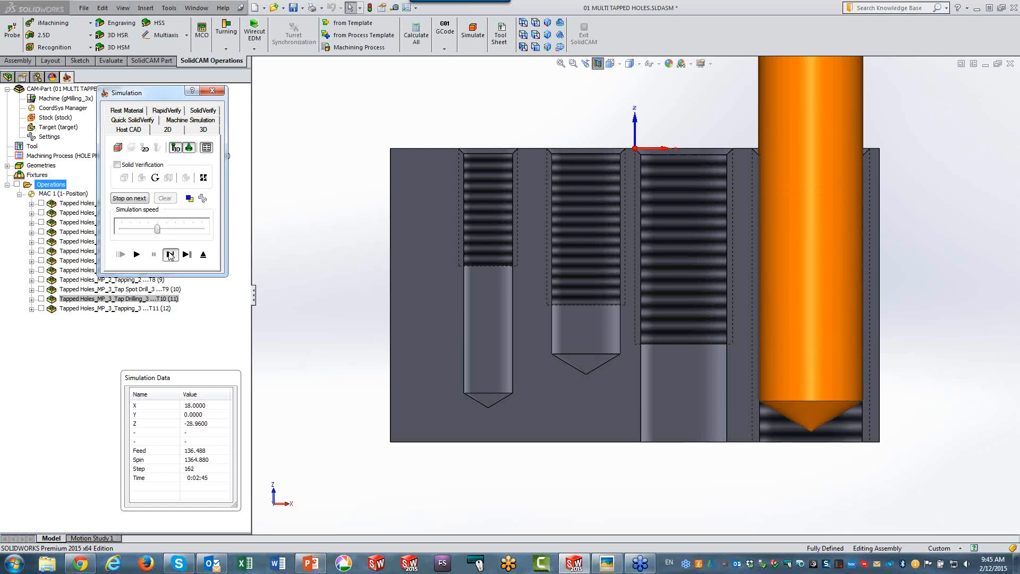
{"action": "left_click", "coordinate": [170, 255]}
{"action": "left_click", "coordinate": [169, 255]}
{"action": "left_click", "coordinate": [169, 255]}
{"action": "left_click", "coordinate": [170, 254]}
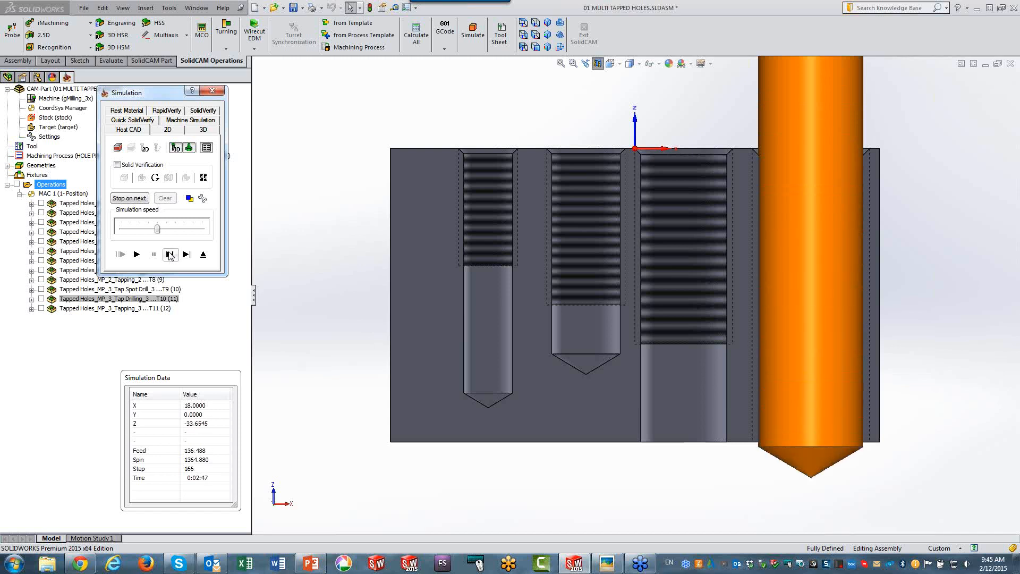
{"action": "left_click", "coordinate": [169, 254]}
Step: Step the simulation through the tapping of the fourth hole down to the tap's full depth
{"action": "left_click", "coordinate": [170, 255]}
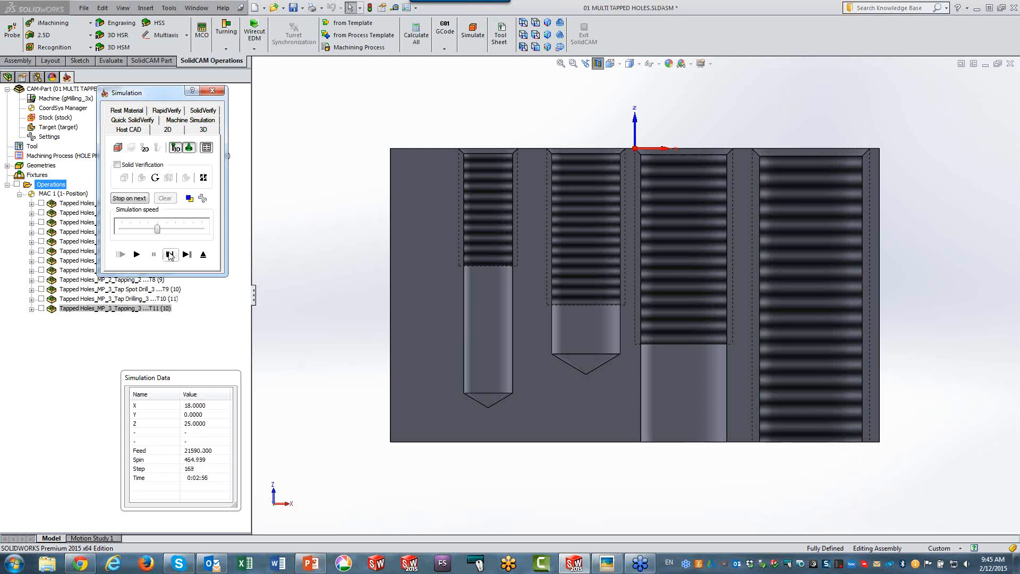
{"action": "left_click", "coordinate": [170, 254]}
{"action": "left_click", "coordinate": [169, 255]}
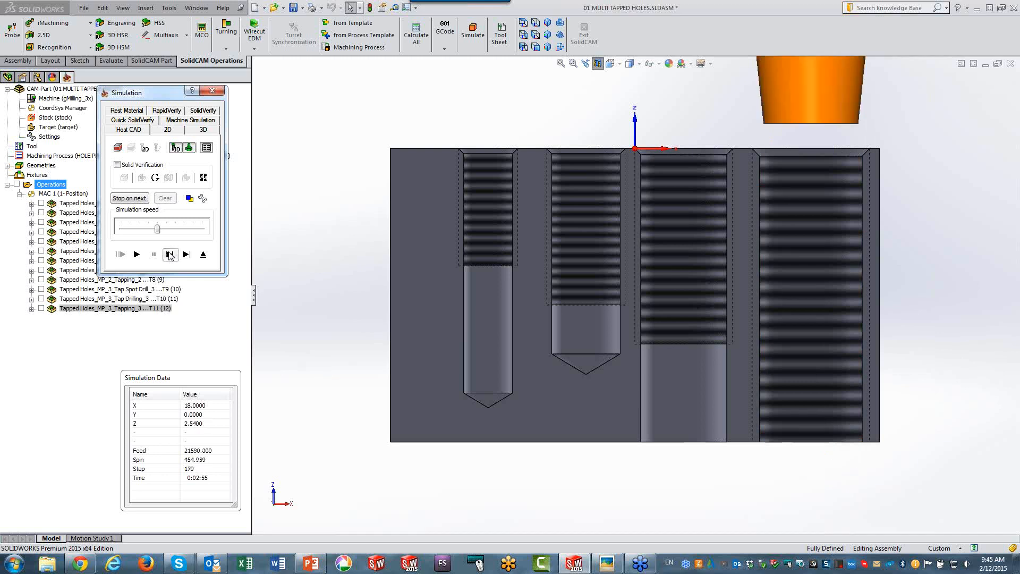
{"action": "left_click", "coordinate": [170, 254]}
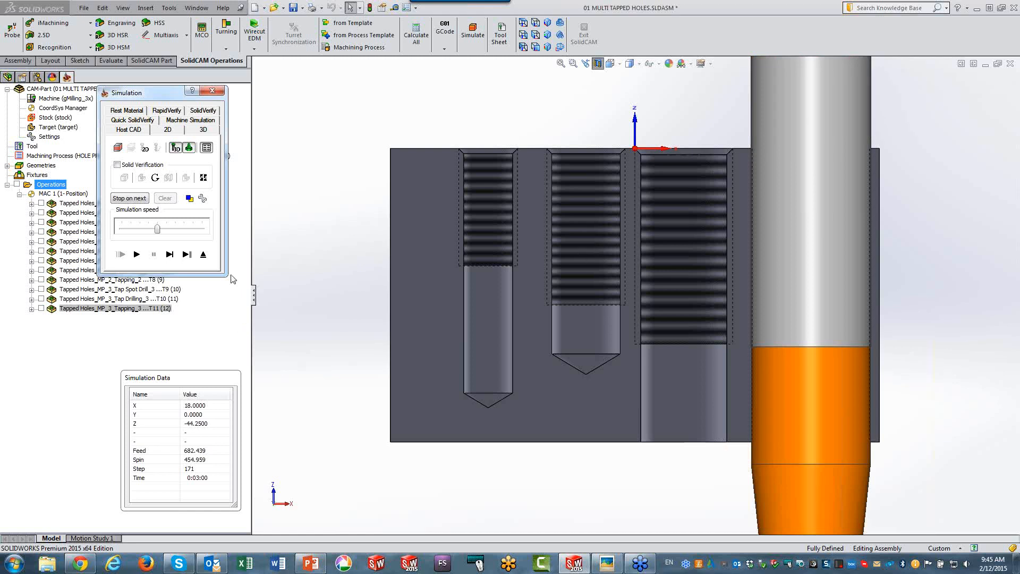
Step: Exit the simulation and show the whole block in isometric view without the section cut
{"action": "left_click", "coordinate": [204, 256]}
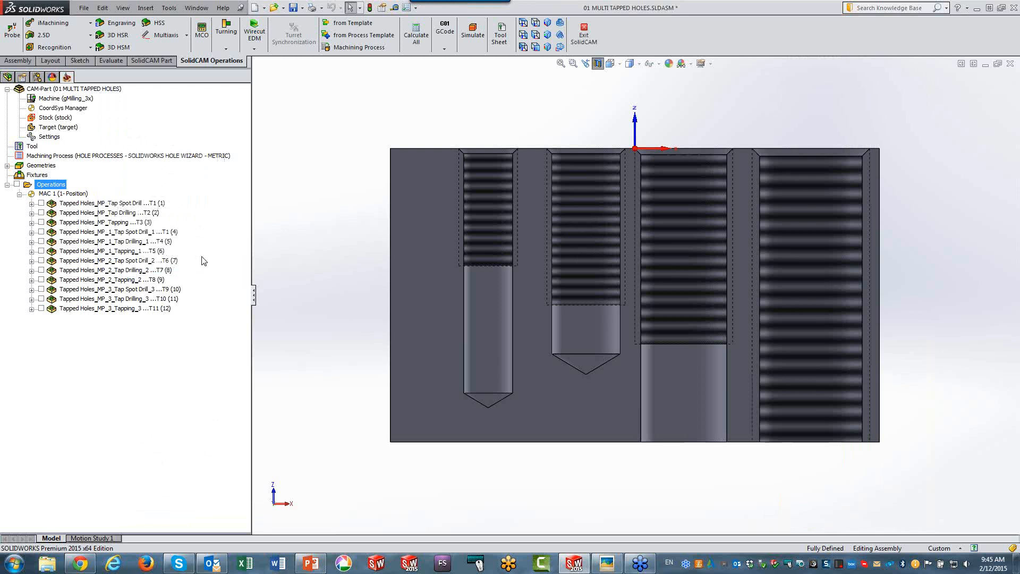
{"action": "left_click", "coordinate": [547, 22]}
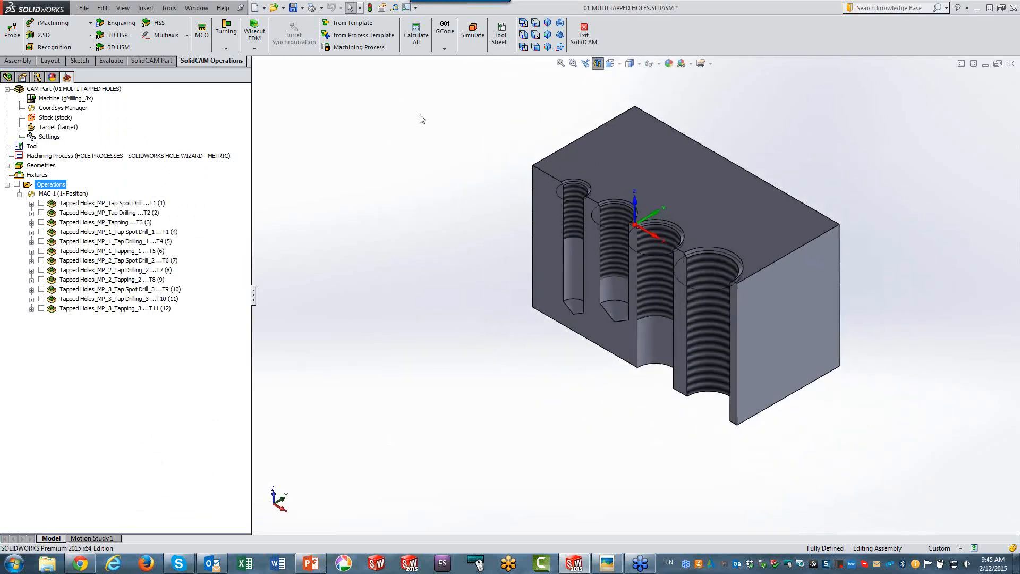
{"action": "left_click", "coordinate": [598, 64]}
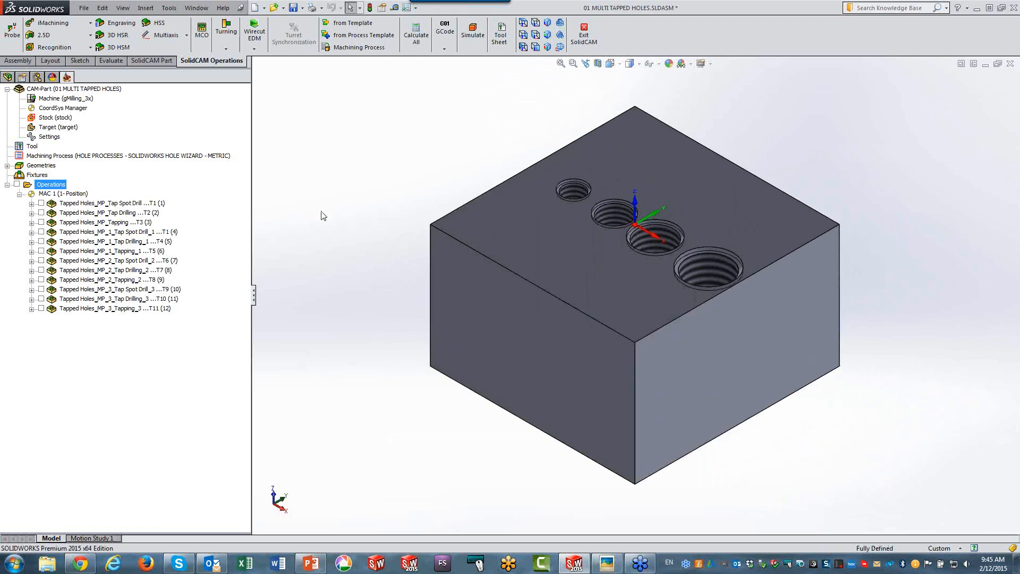
Step: Open the CAM-Part 03 CBORE HOLES and apply its saved cut-hole view to section the counterbored holes
{"action": "left_click", "coordinate": [162, 61]}
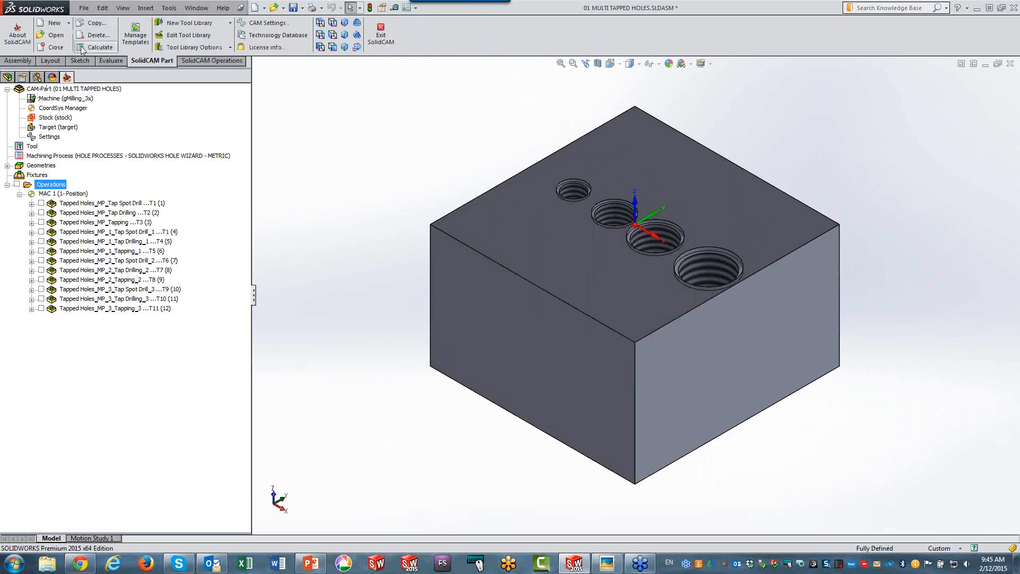
{"action": "left_click", "coordinate": [56, 35]}
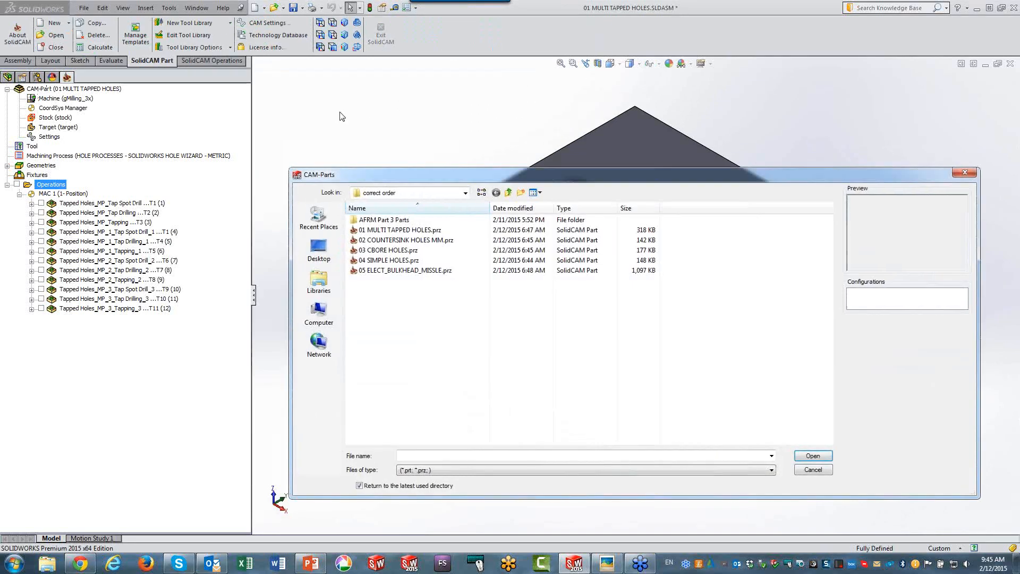
{"action": "left_click", "coordinate": [375, 249]}
{"action": "left_click", "coordinate": [812, 457]}
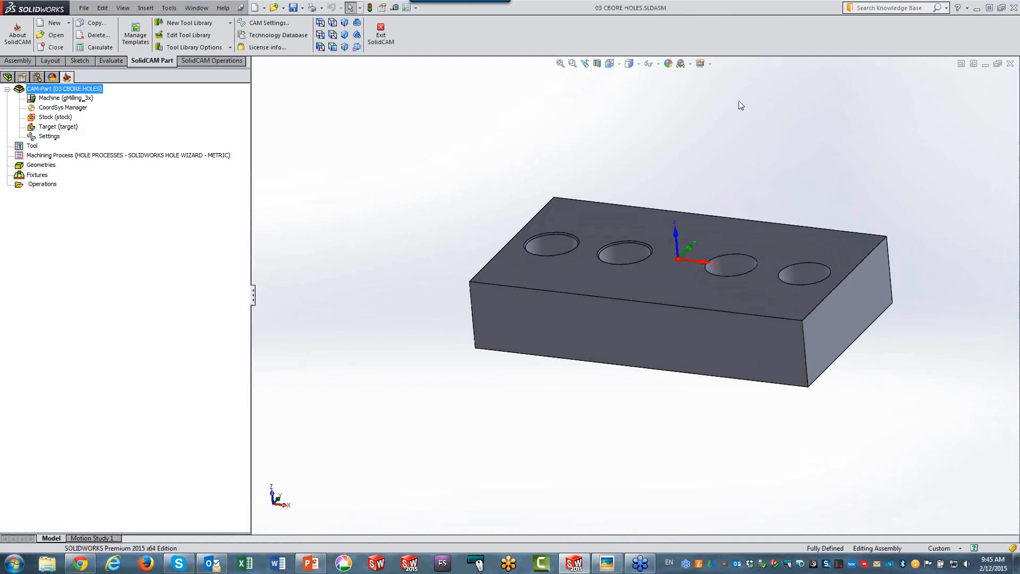
{"action": "left_click", "coordinate": [610, 63]}
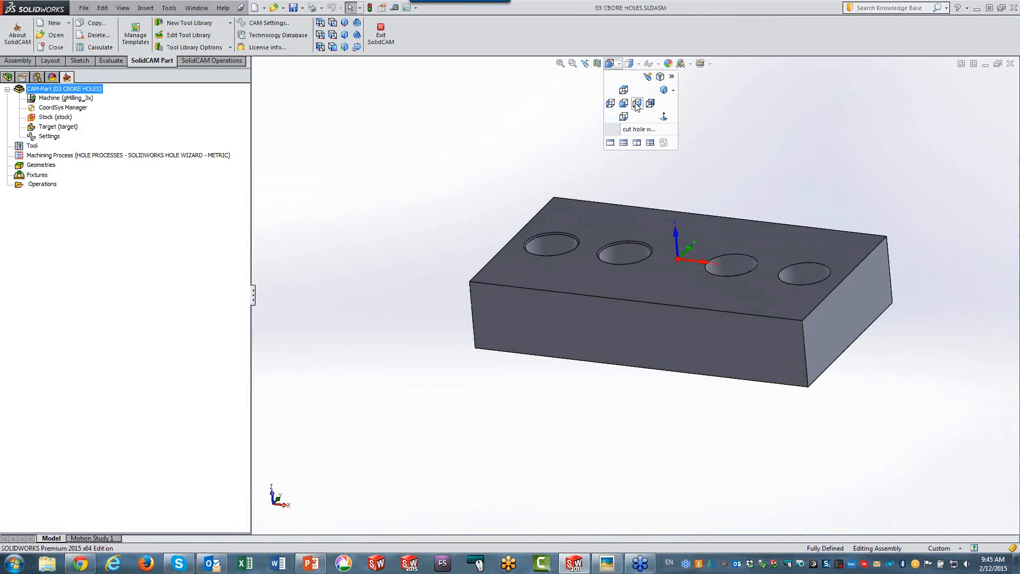
{"action": "left_click", "coordinate": [638, 129]}
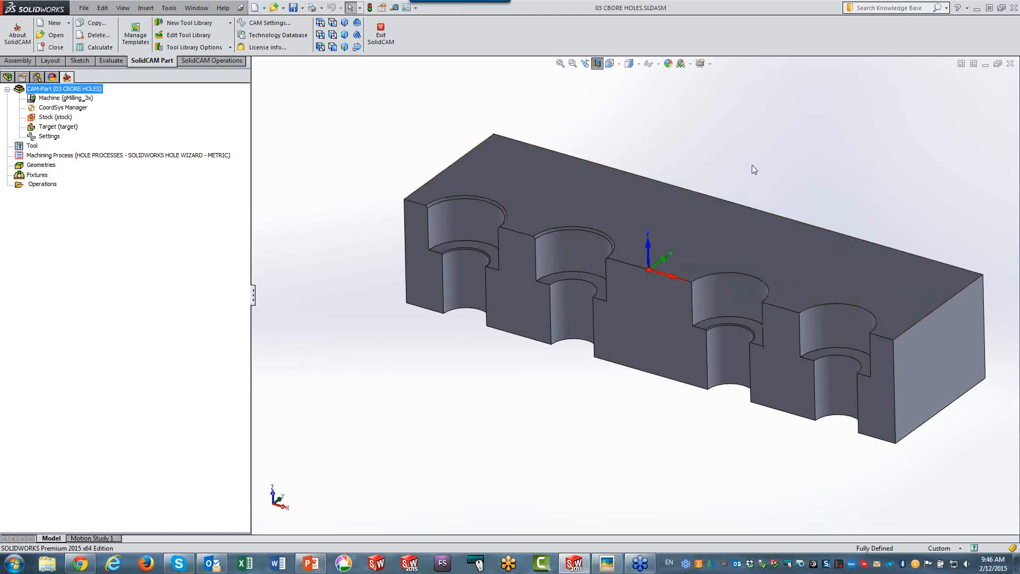
Step: Start the Counterbore Holes machining process from the Machining Process Table Manager
{"action": "left_click", "coordinate": [221, 62]}
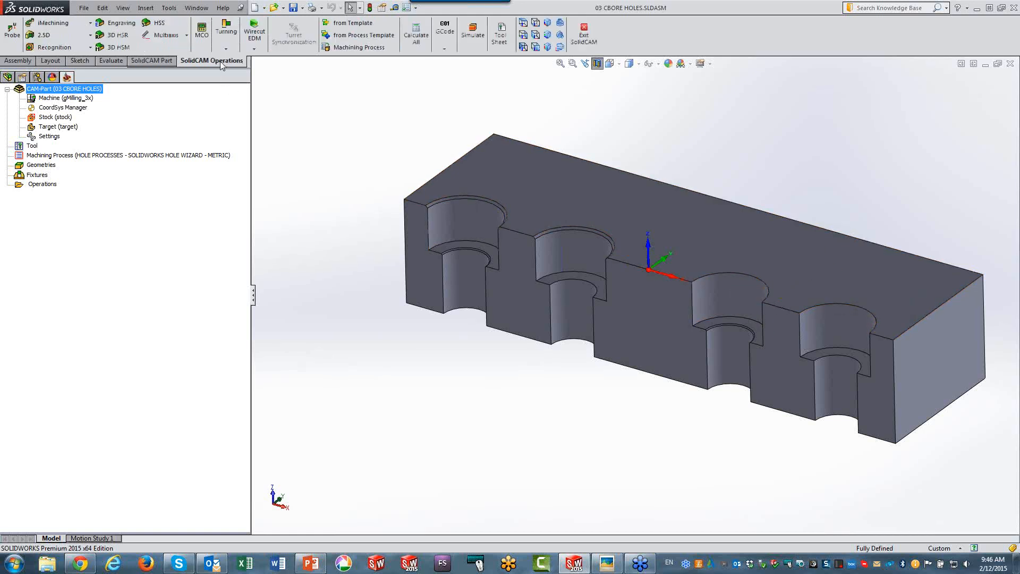
{"action": "left_click", "coordinate": [367, 47]}
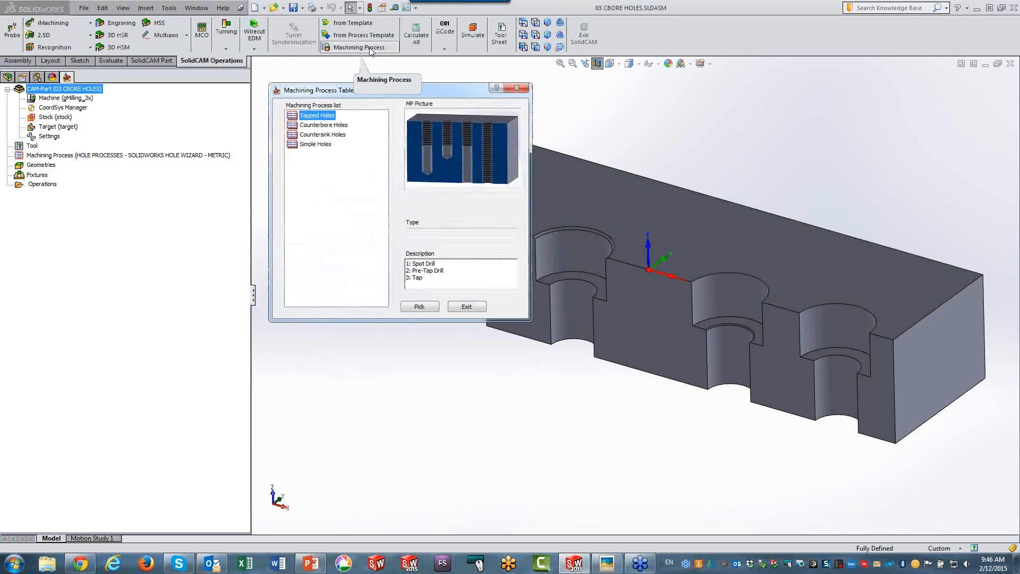
{"action": "left_click", "coordinate": [322, 125]}
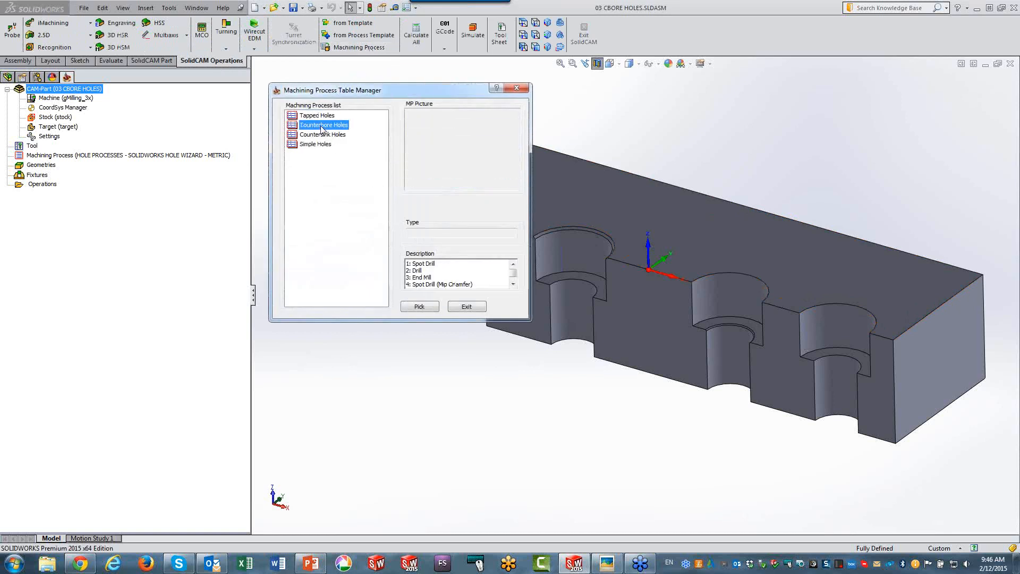
{"action": "left_click", "coordinate": [420, 307]}
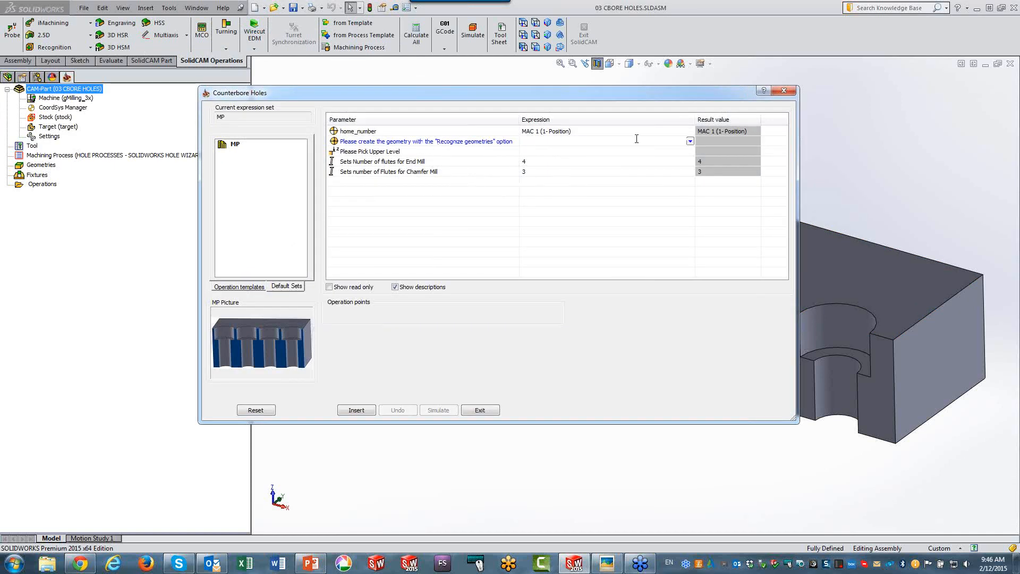
Step: Insert the Counterbore Holes operations for the first hole from its recognized wizard geometry with upper level 0, and reset the parameters
{"action": "left_click", "coordinate": [685, 141]}
{"action": "left_click", "coordinate": [690, 141]}
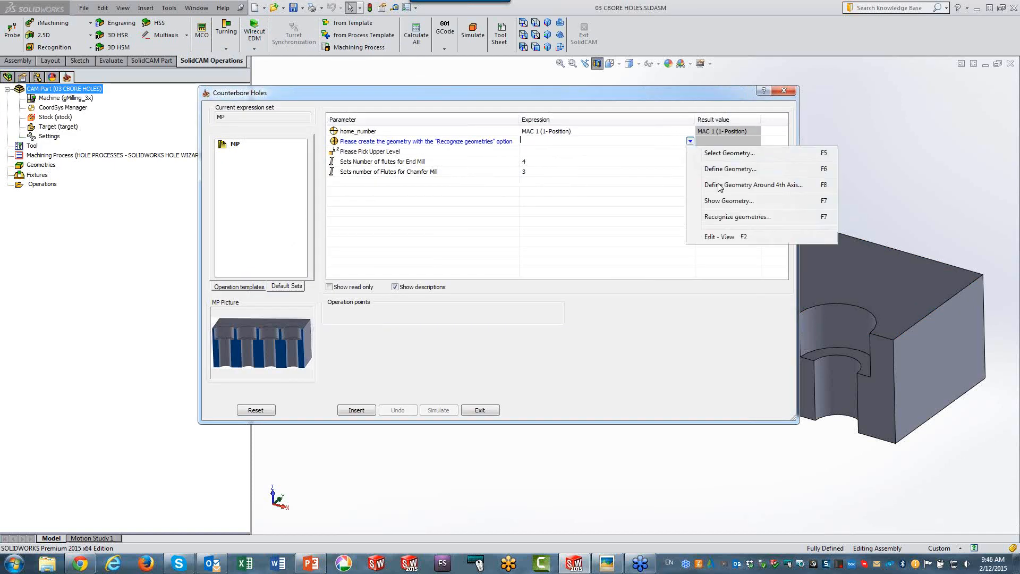
{"action": "left_click", "coordinate": [732, 218]}
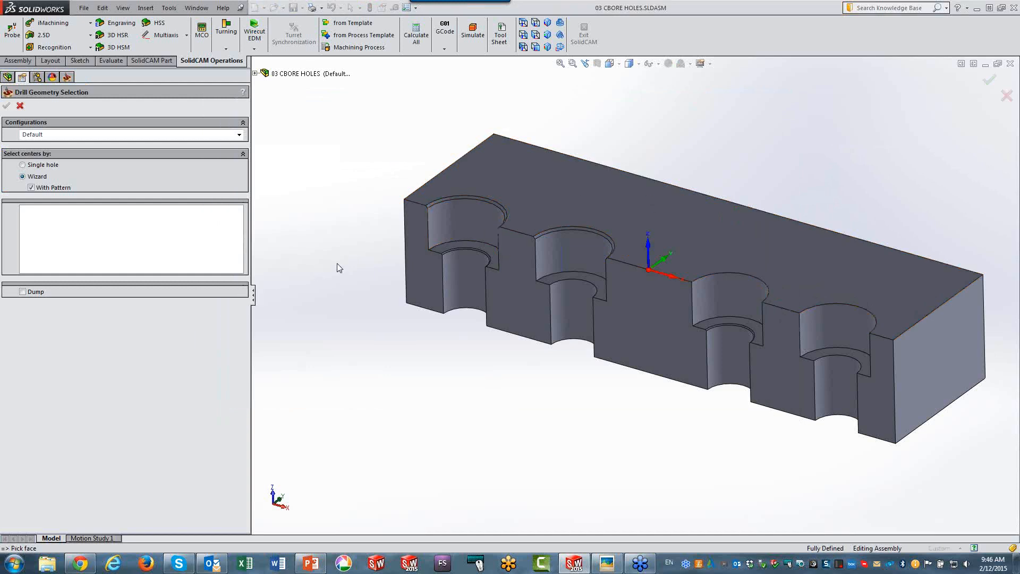
{"action": "left_click", "coordinate": [477, 228]}
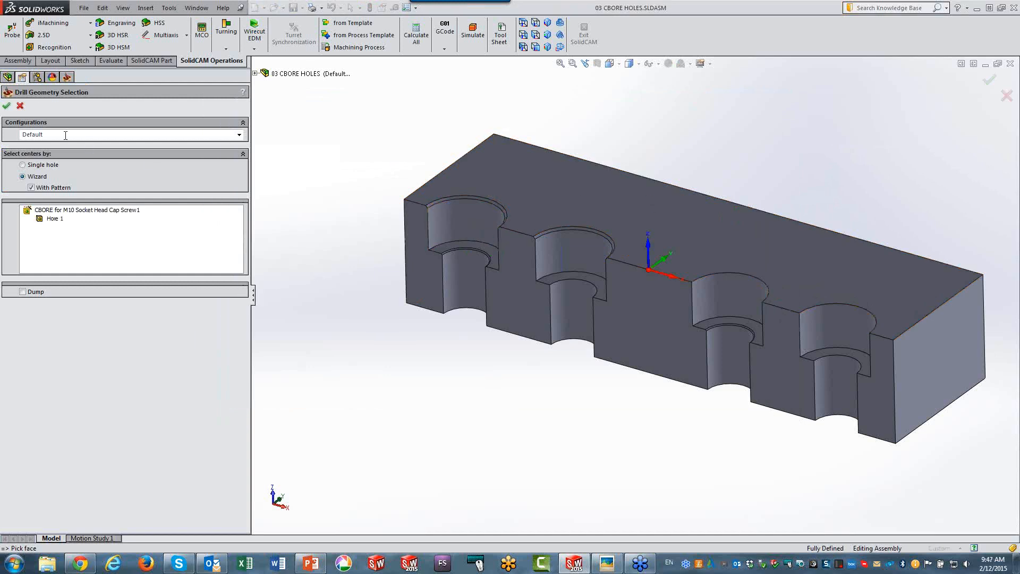
{"action": "left_click", "coordinate": [7, 106]}
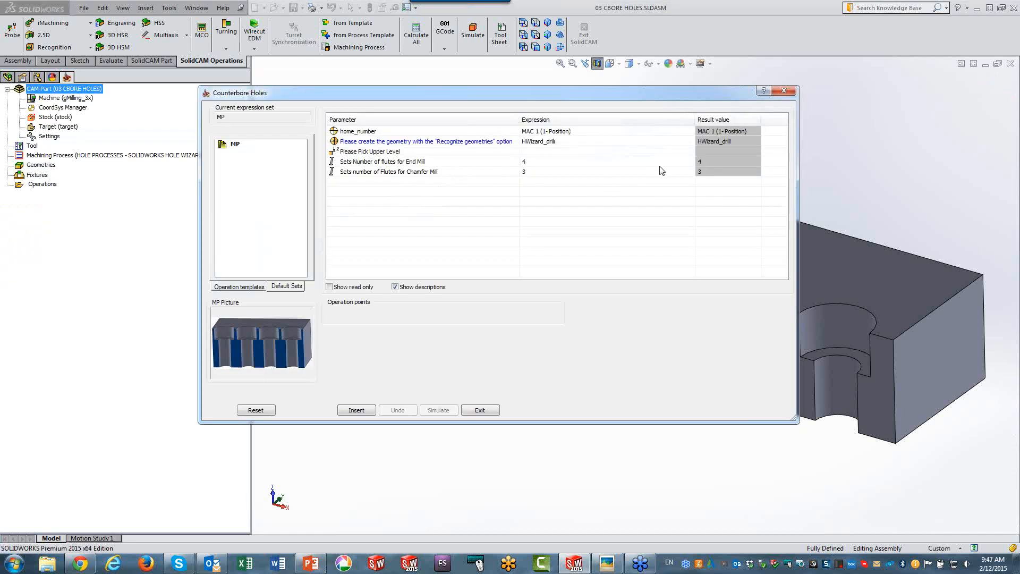
{"action": "left_click", "coordinate": [656, 152]}
{"action": "type", "text": "0"}
{"action": "left_click", "coordinate": [354, 411]}
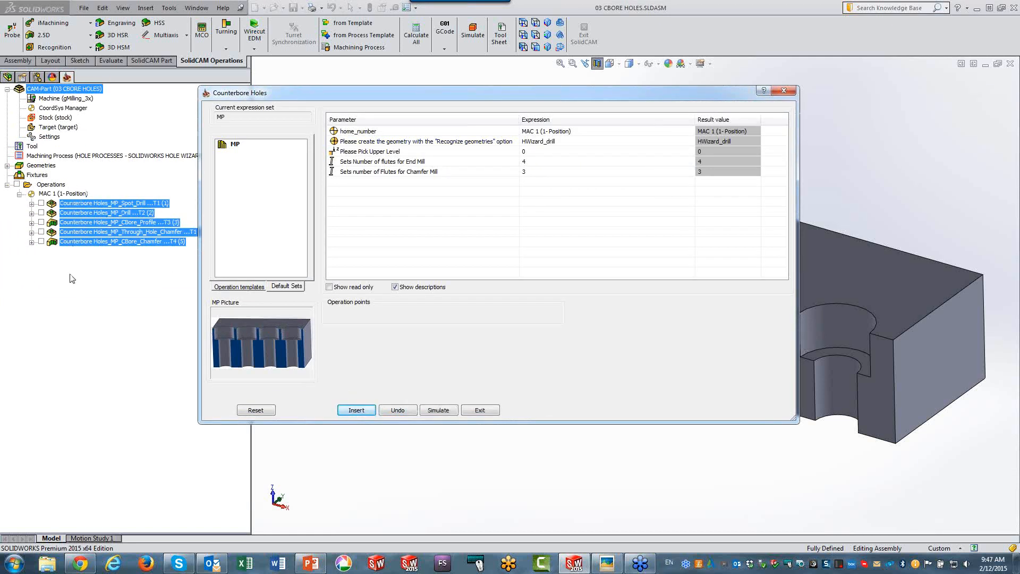
{"action": "left_click", "coordinate": [246, 412]}
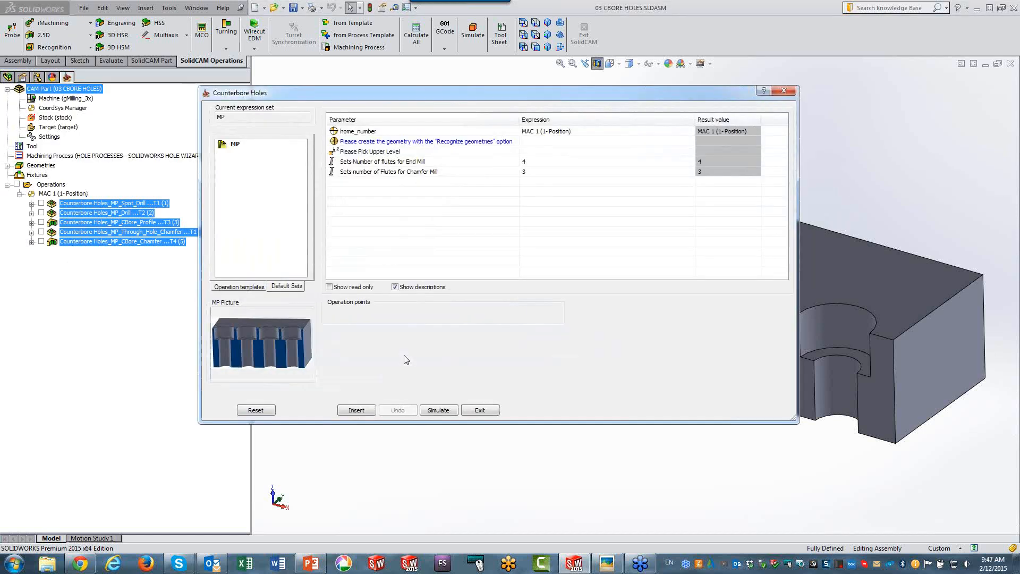
Step: Examine the process's read-only parameters, especially the hole-wizard variables from HW_holeDiam to HW_ThreadDiameter, and hide them again
{"action": "left_click", "coordinate": [330, 287]}
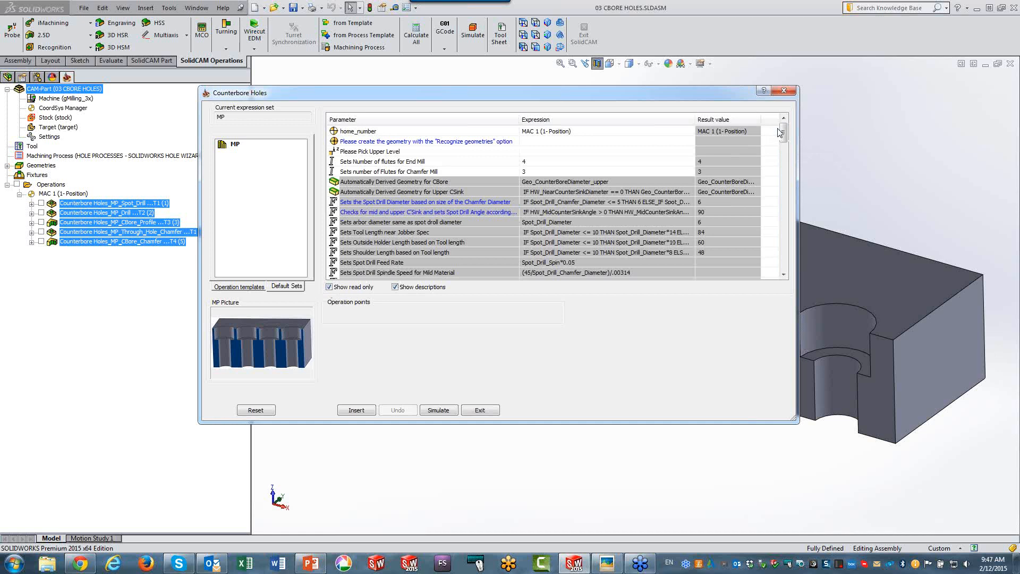
{"action": "left_click_drag", "start_coordinate": [780, 132], "coordinate": [774, 239]}
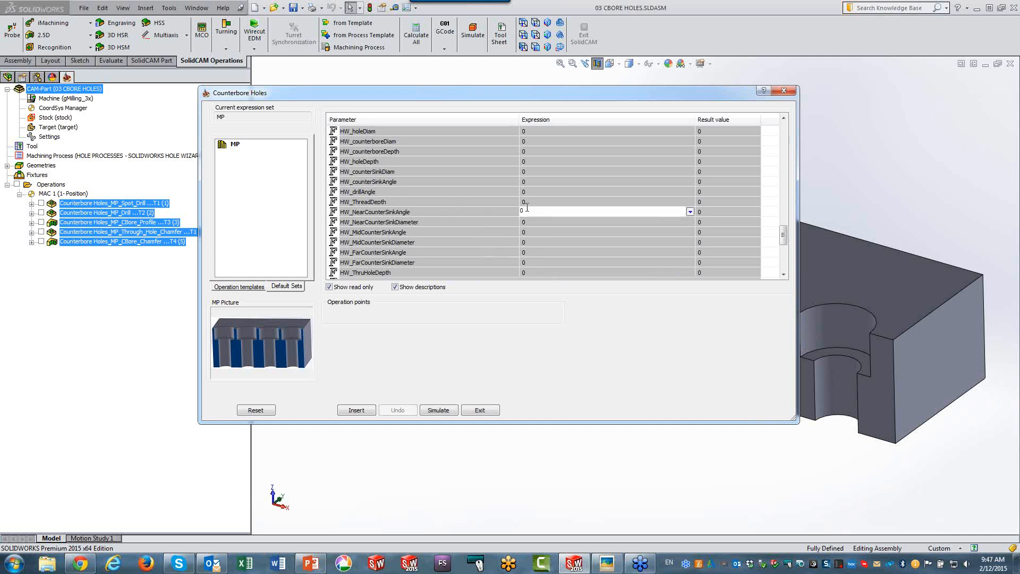
{"action": "left_click", "coordinate": [577, 202]}
{"action": "left_click", "coordinate": [712, 206]}
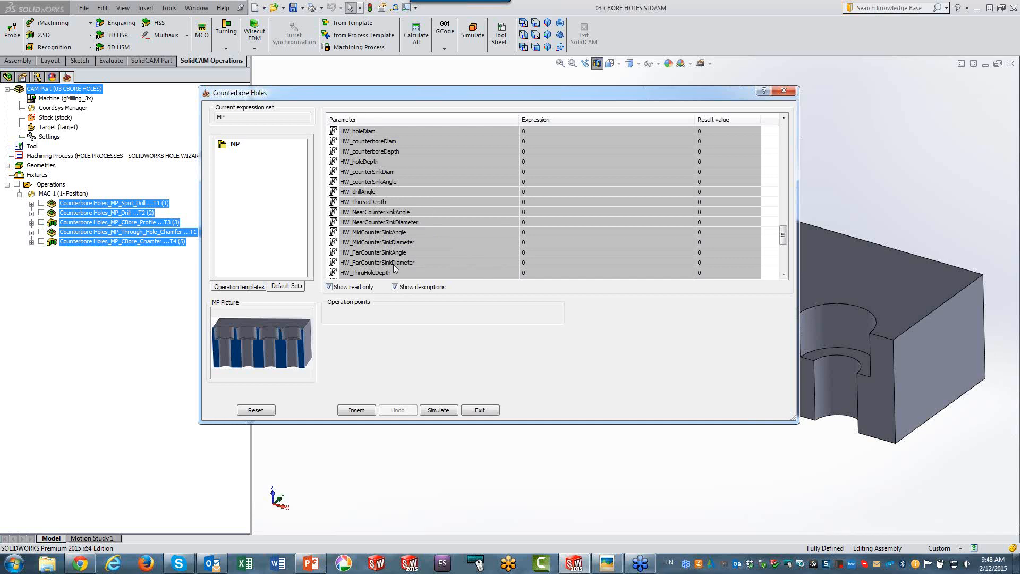
{"action": "left_click", "coordinate": [783, 275]}
{"action": "left_click", "coordinate": [784, 275]}
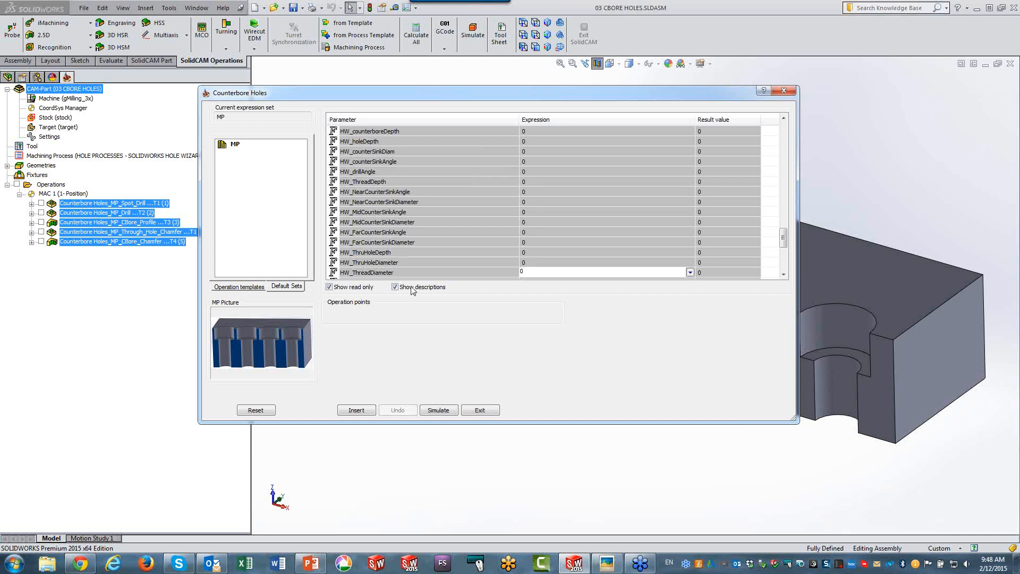
{"action": "left_click", "coordinate": [656, 262]}
{"action": "left_click", "coordinate": [706, 262]}
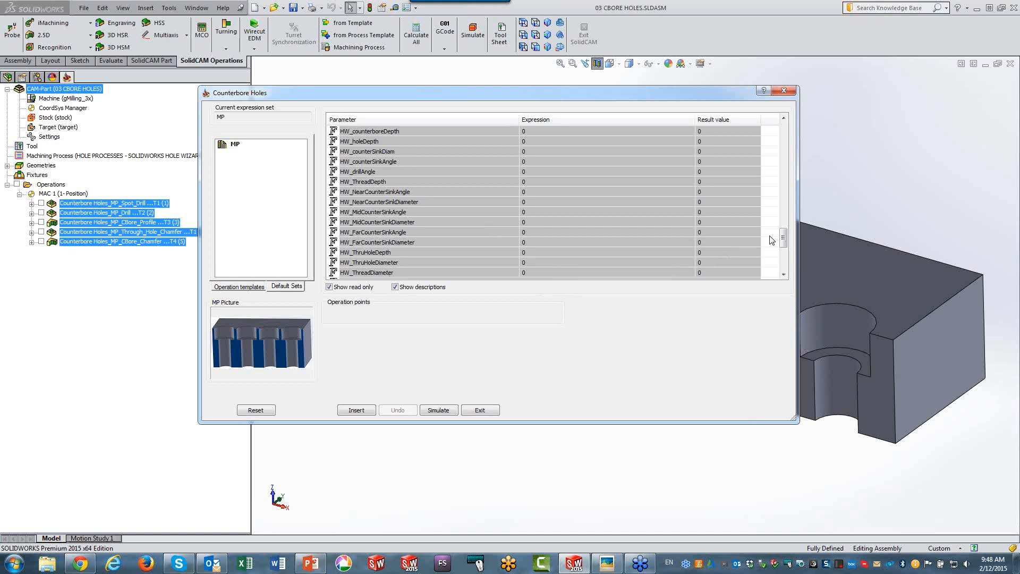
{"action": "mouse_move", "coordinate": [783, 238]}
{"action": "left_mouse_down"}
{"action": "mouse_move", "coordinate": [790, 212]}
{"action": "mouse_move", "coordinate": [790, 233]}
{"action": "left_mouse_up"}
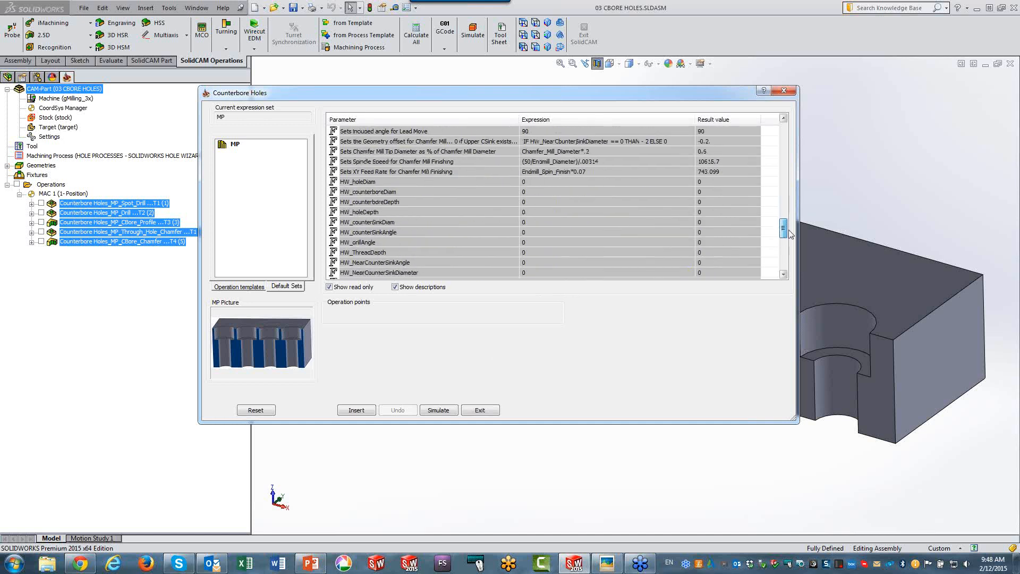
{"action": "left_click", "coordinate": [561, 183]}
{"action": "left_click", "coordinate": [585, 242]}
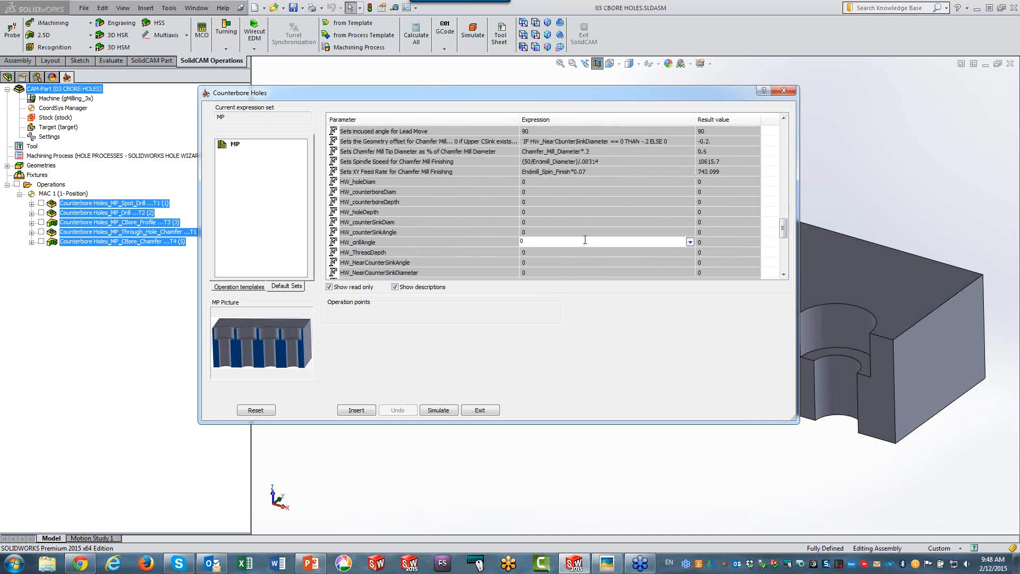
{"action": "left_click", "coordinate": [538, 272]}
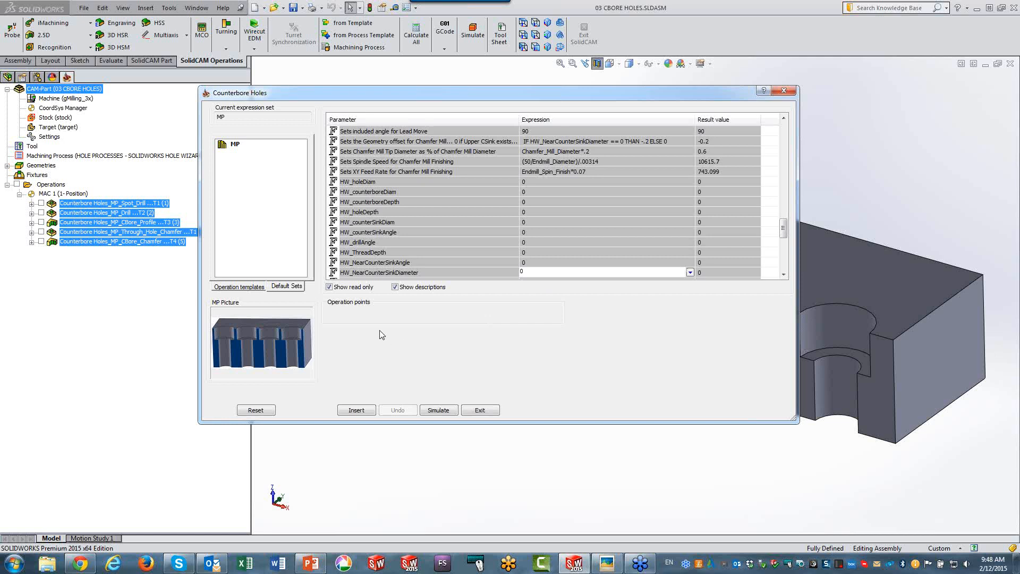
{"action": "left_click", "coordinate": [329, 287]}
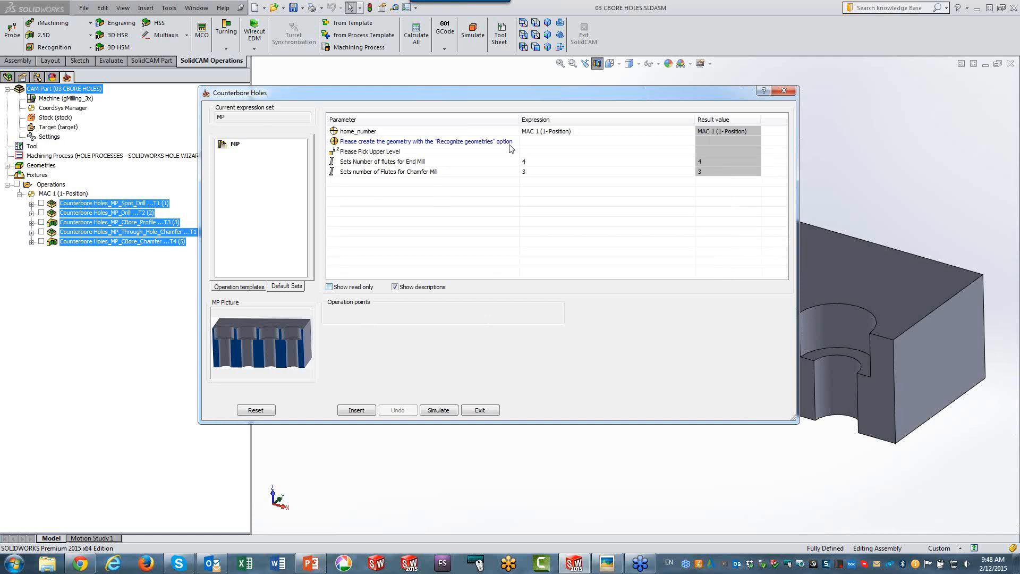
Step: Insert the Counterbore Holes operations for the second hole from its recognized wizard geometry with upper level 0, and reset the parameters
{"action": "left_click", "coordinate": [691, 141]}
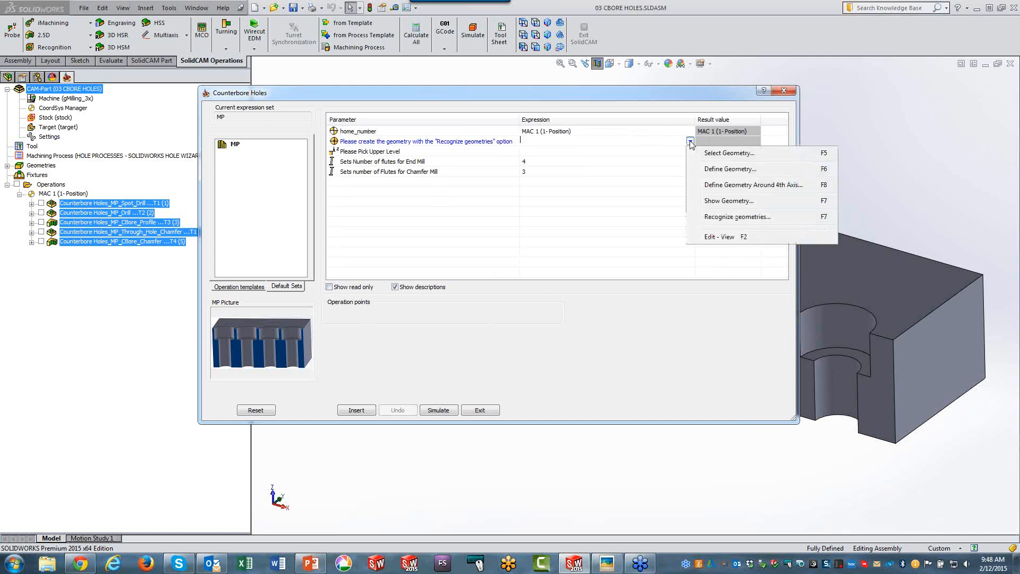
{"action": "left_click", "coordinate": [718, 218]}
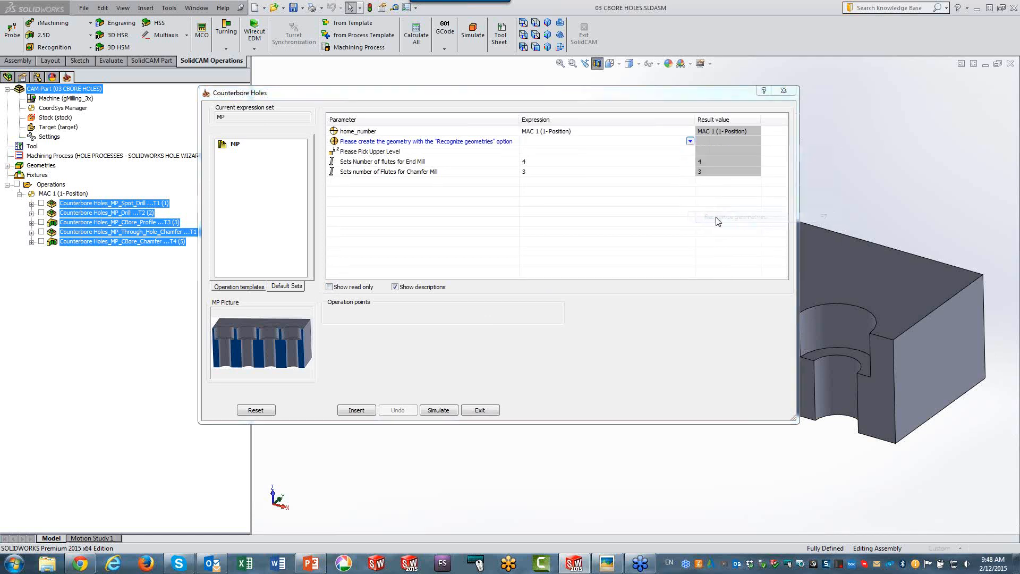
{"action": "left_click", "coordinate": [578, 256]}
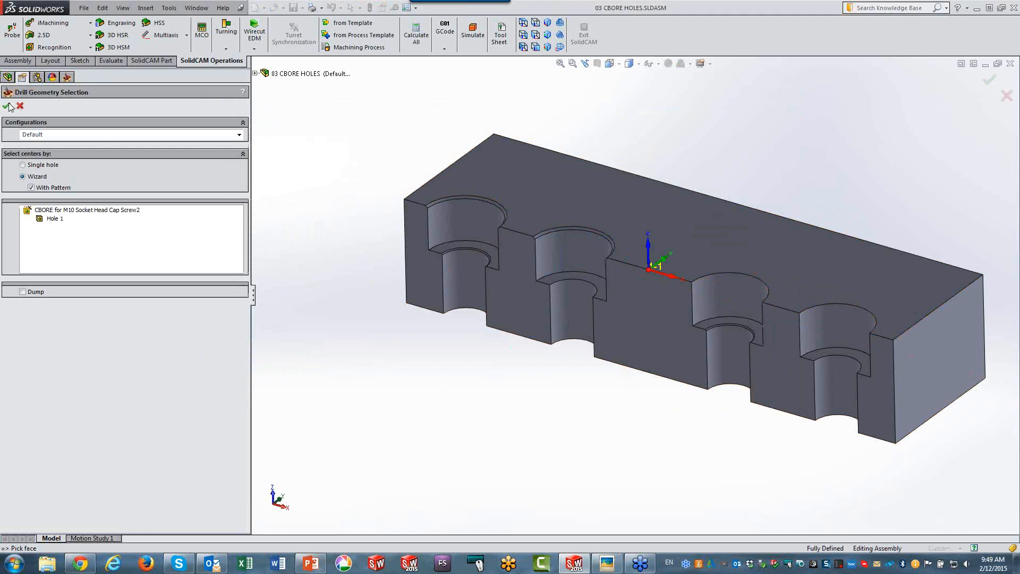
{"action": "left_click", "coordinate": [8, 106]}
{"action": "left_click", "coordinate": [599, 153]}
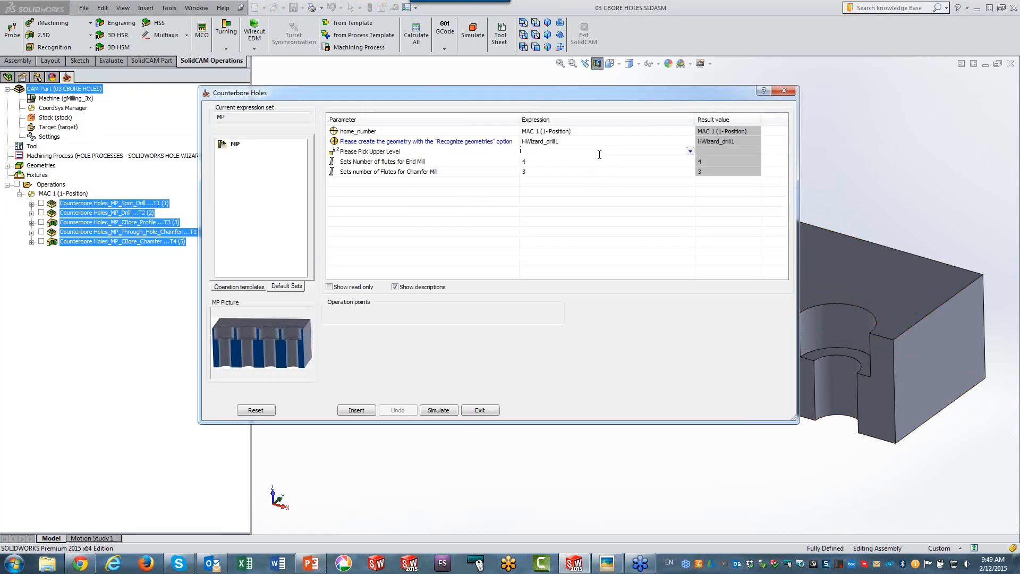
{"action": "type", "text": "0"}
{"action": "left_click", "coordinate": [357, 410]}
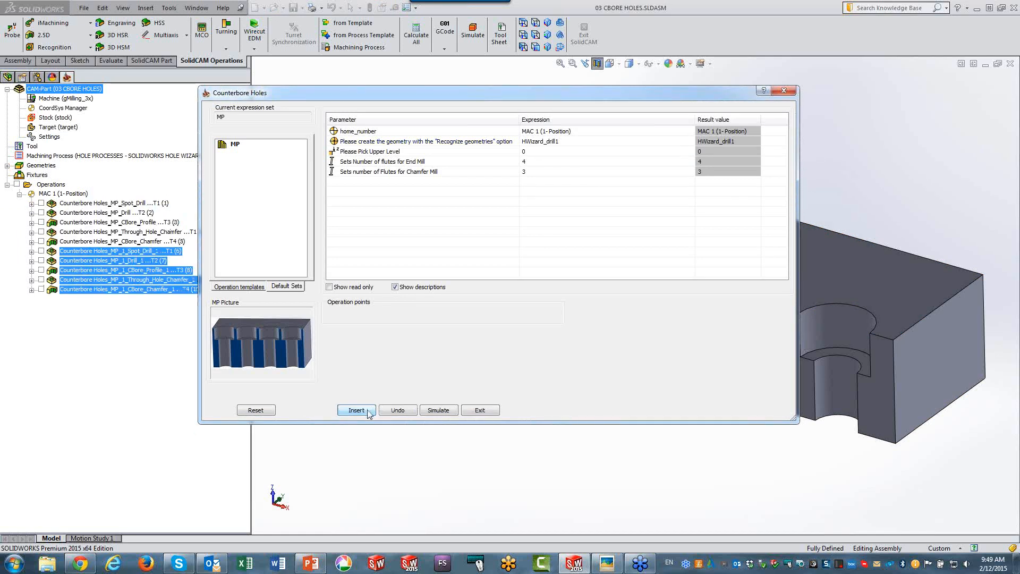
{"action": "left_click", "coordinate": [261, 412]}
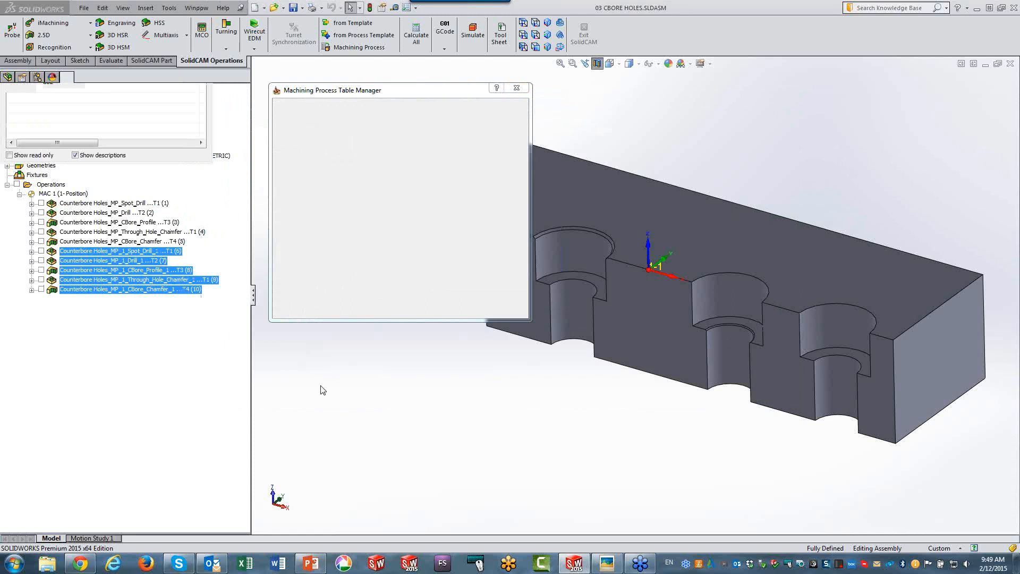
Step: Insert the Counterbore Holes operations for the third hole, using its recognized wizard geometry and an upper level of 0
{"action": "mouse_move", "coordinate": [640, 140]}
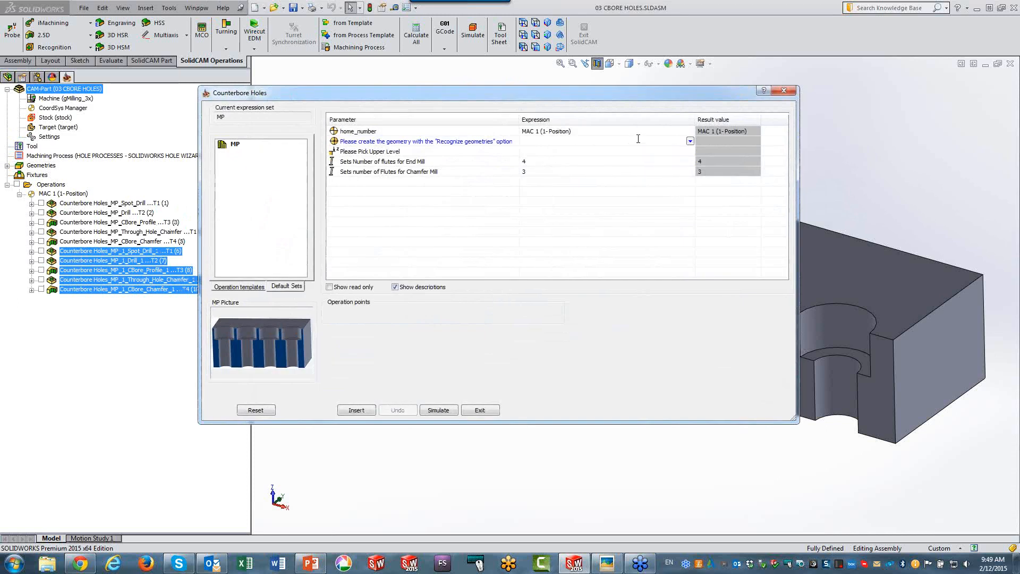
{"action": "left_click", "coordinate": [690, 141]}
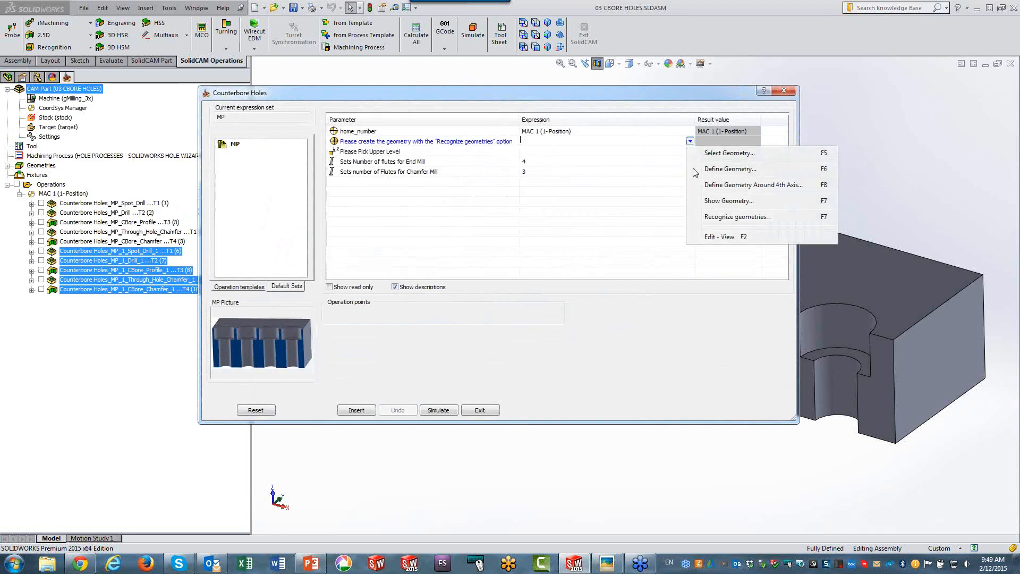
{"action": "left_click", "coordinate": [710, 217]}
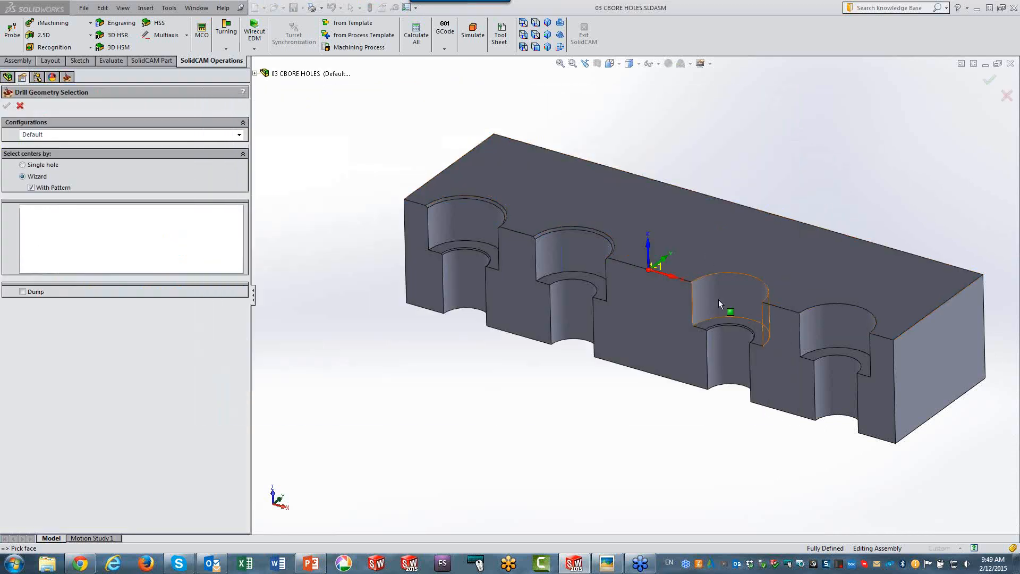
{"action": "left_click", "coordinate": [719, 301]}
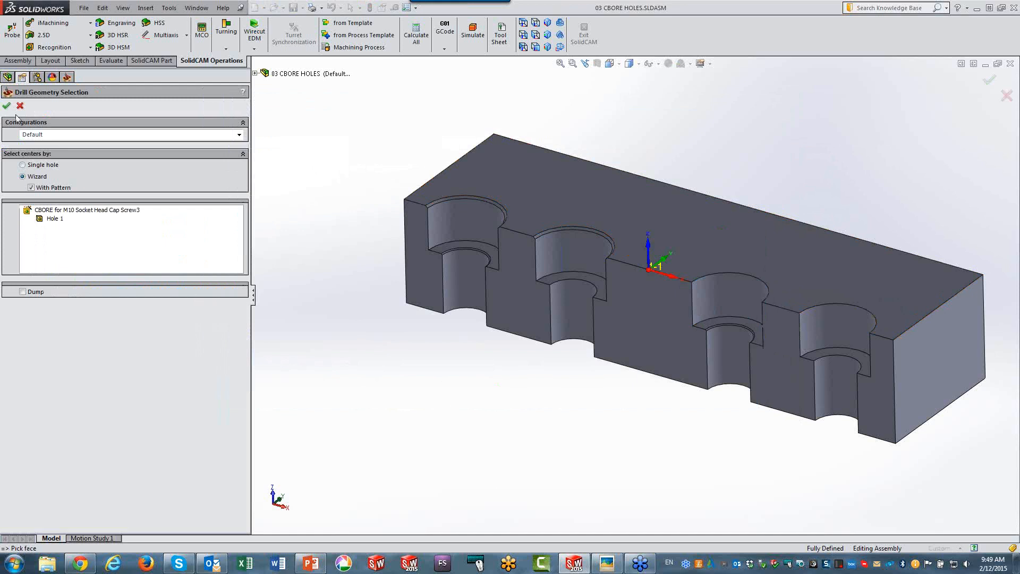
{"action": "left_click", "coordinate": [7, 106]}
{"action": "left_click", "coordinate": [545, 151]}
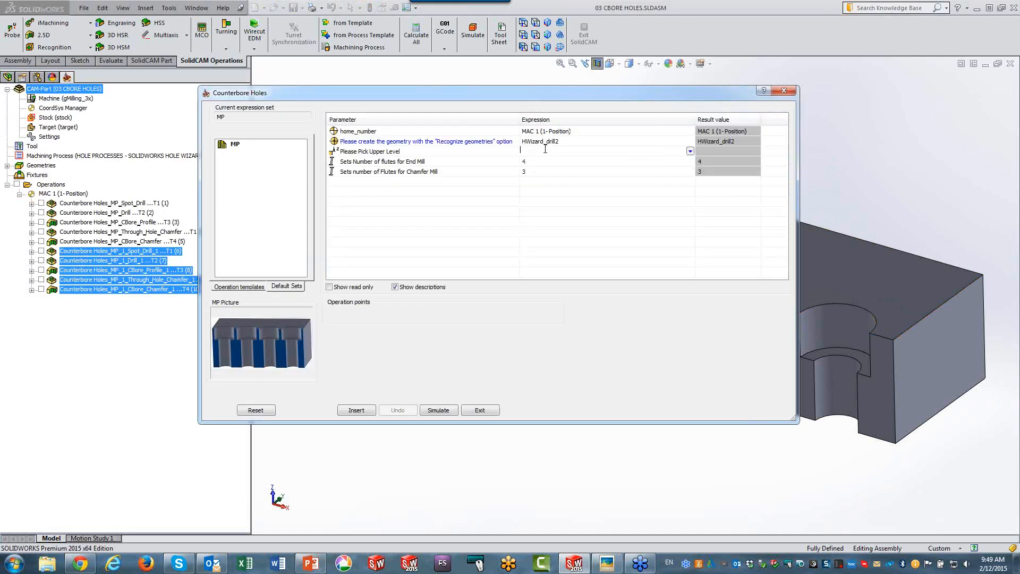
{"action": "type", "text": "0"}
{"action": "left_click", "coordinate": [357, 411]}
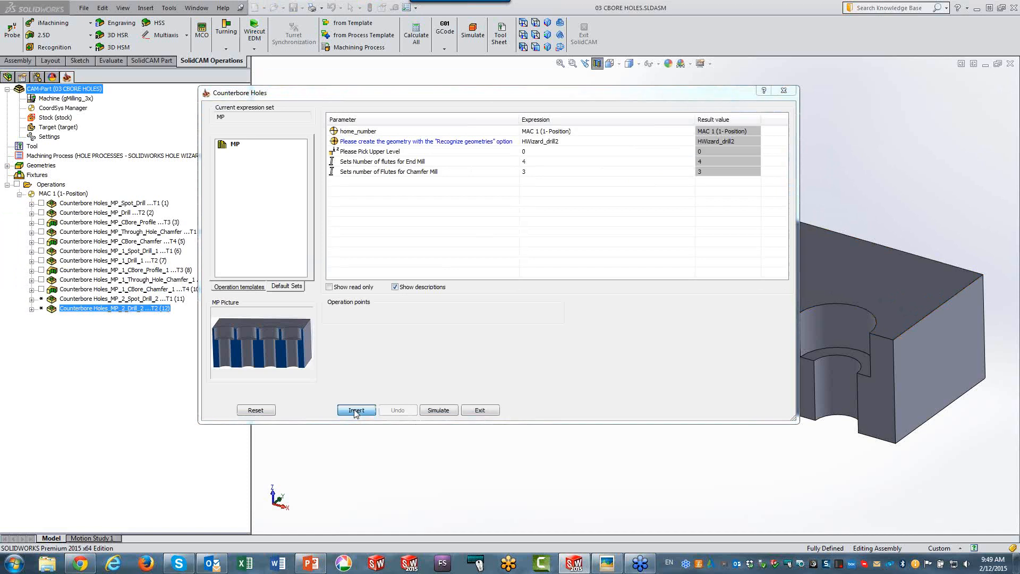
Step: Exit the machining process setup and open the simulation for all counterbore operations
{"action": "left_click", "coordinate": [479, 411]}
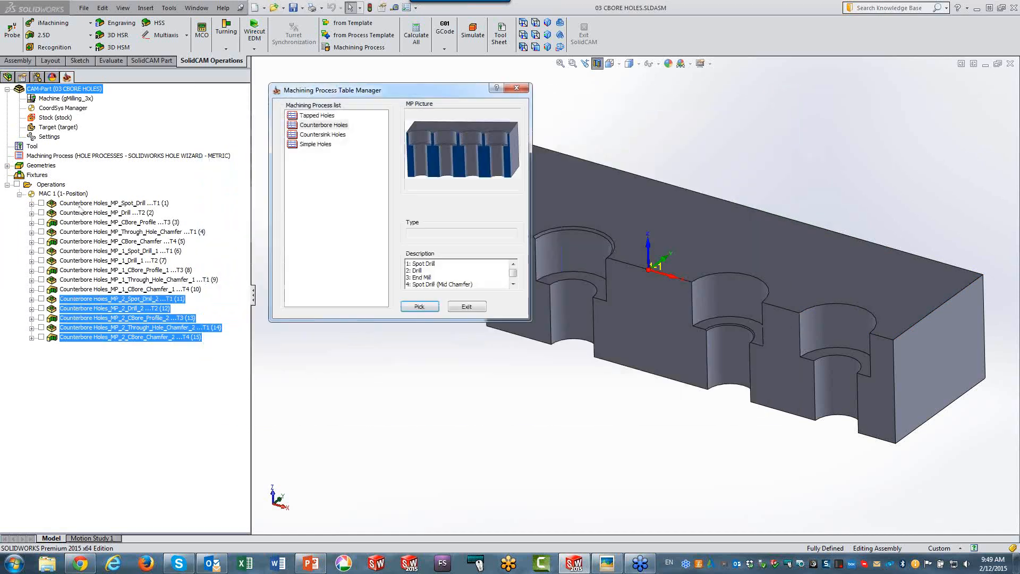
{"action": "left_click", "coordinate": [468, 307]}
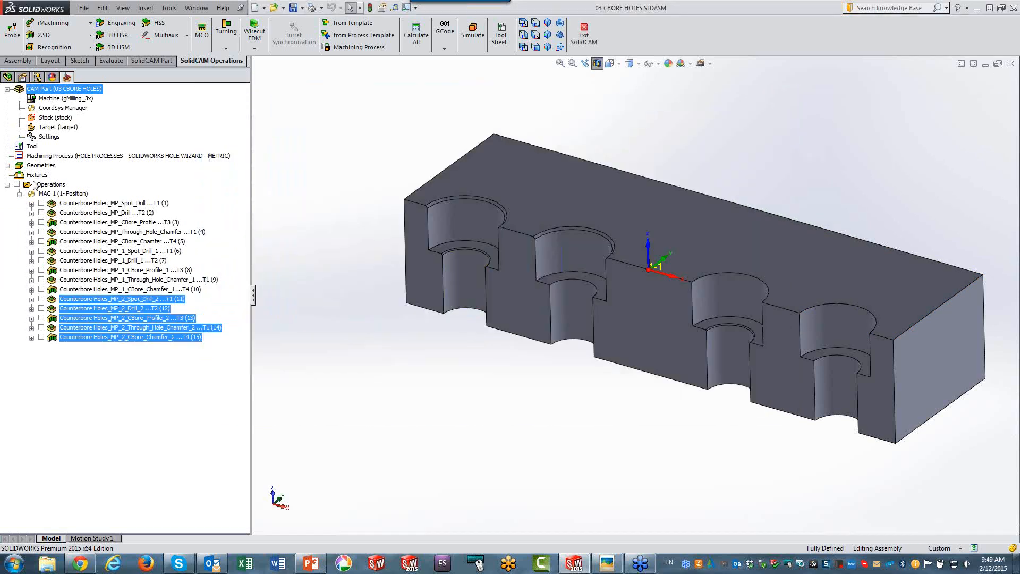
{"action": "left_click", "coordinate": [51, 185]}
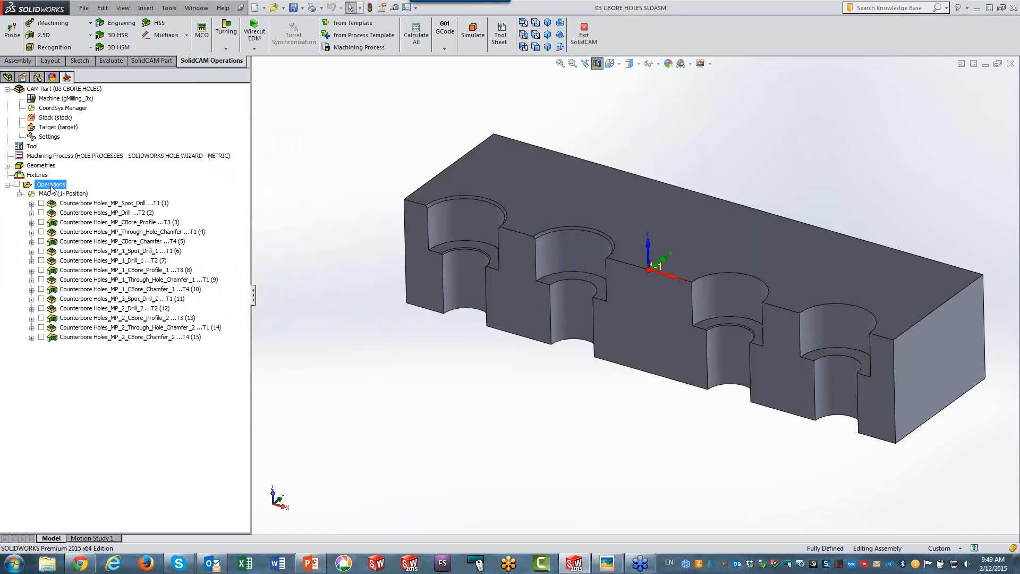
{"action": "left_click", "coordinate": [471, 37]}
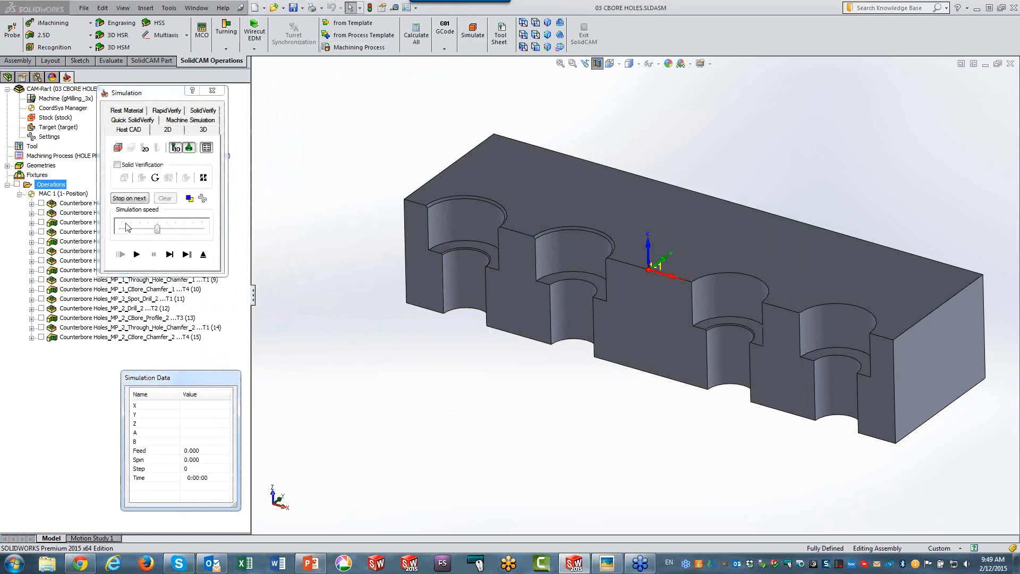
Step: Turn on solid verification and single-step the simulation through the spot drilling of the first counterbore hole
{"action": "left_click", "coordinate": [118, 166]}
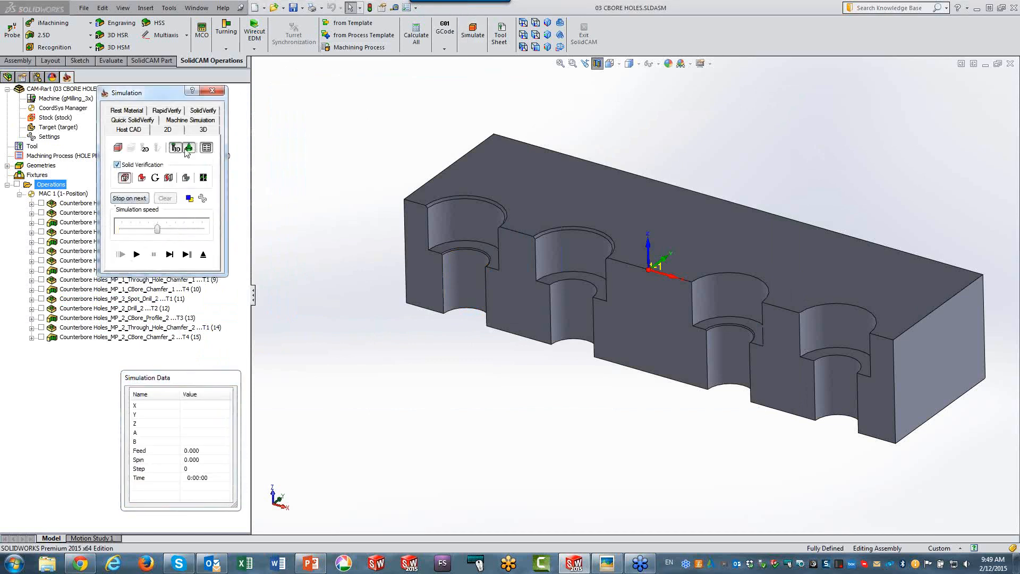
{"action": "left_click", "coordinate": [170, 255]}
{"action": "left_click", "coordinate": [172, 252]}
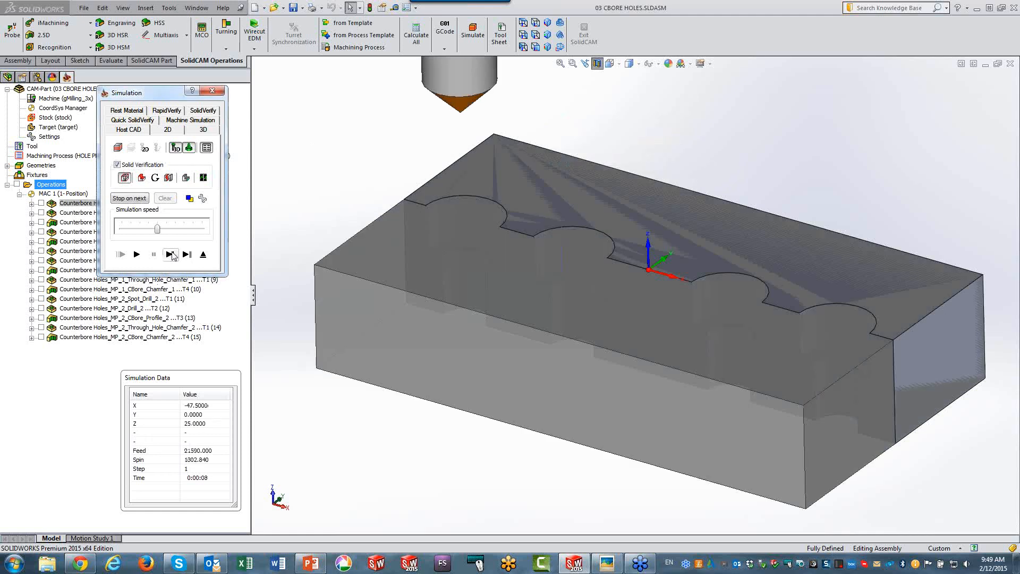
{"action": "left_click", "coordinate": [172, 252]}
{"action": "left_click", "coordinate": [172, 252]}
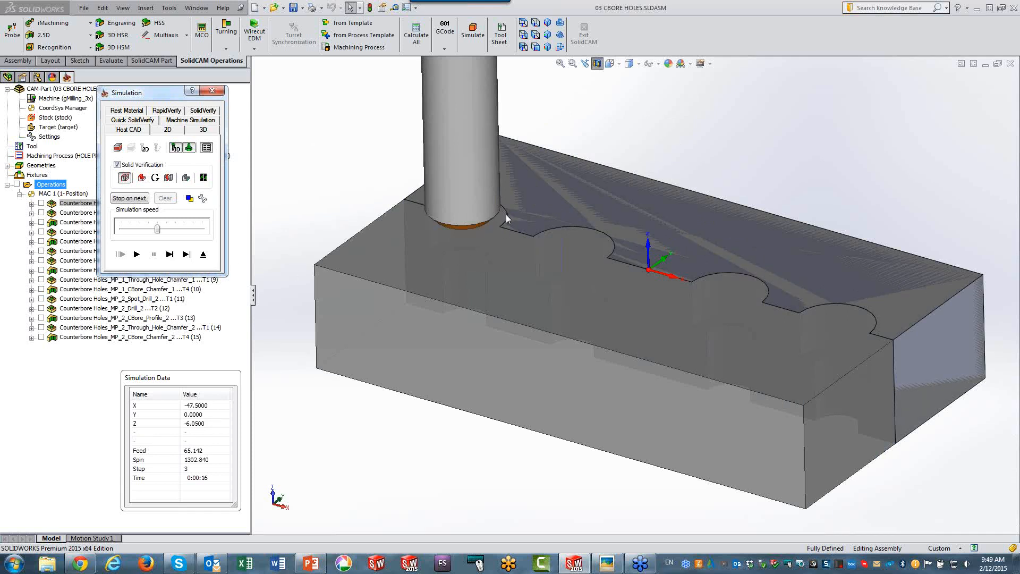
{"action": "left_click", "coordinate": [173, 256]}
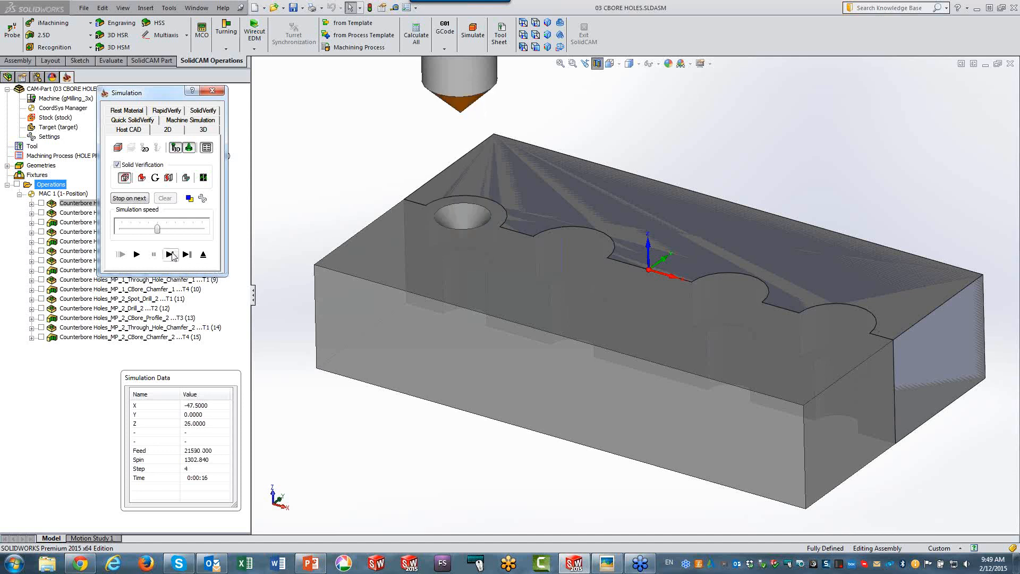
Step: Step through the first pecks of the drilling operation on the first hole, with a closer look at the drill entering the stock
{"action": "left_click", "coordinate": [170, 255]}
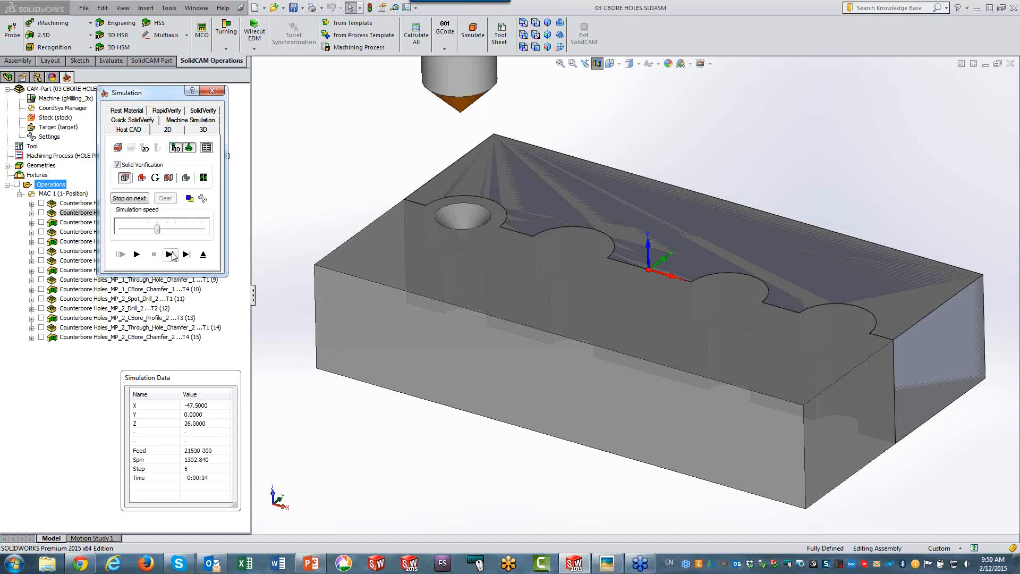
{"action": "left_click", "coordinate": [170, 255]}
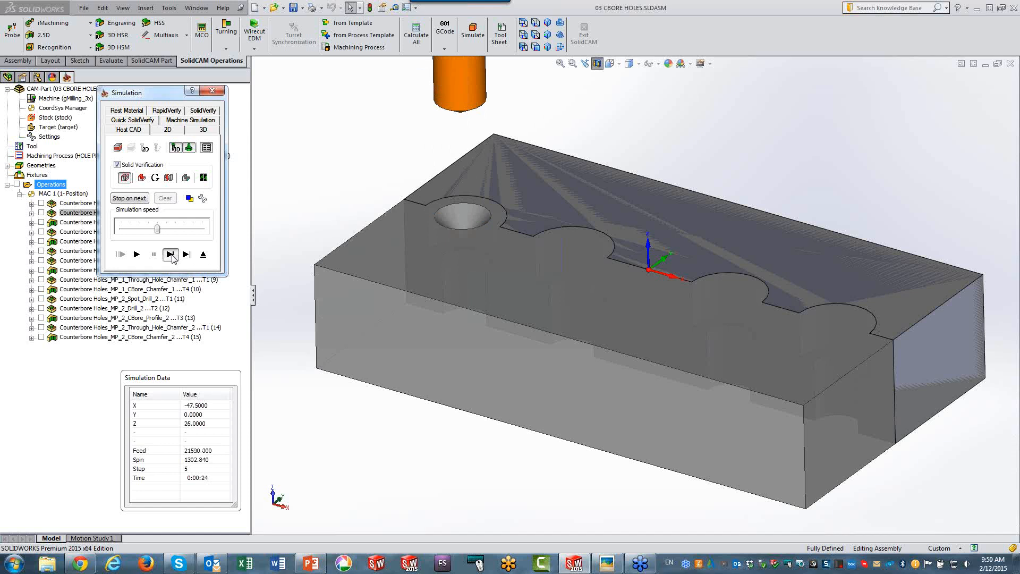
{"action": "left_click", "coordinate": [170, 255]}
{"action": "left_click", "coordinate": [170, 256]}
{"action": "left_click", "coordinate": [170, 255]}
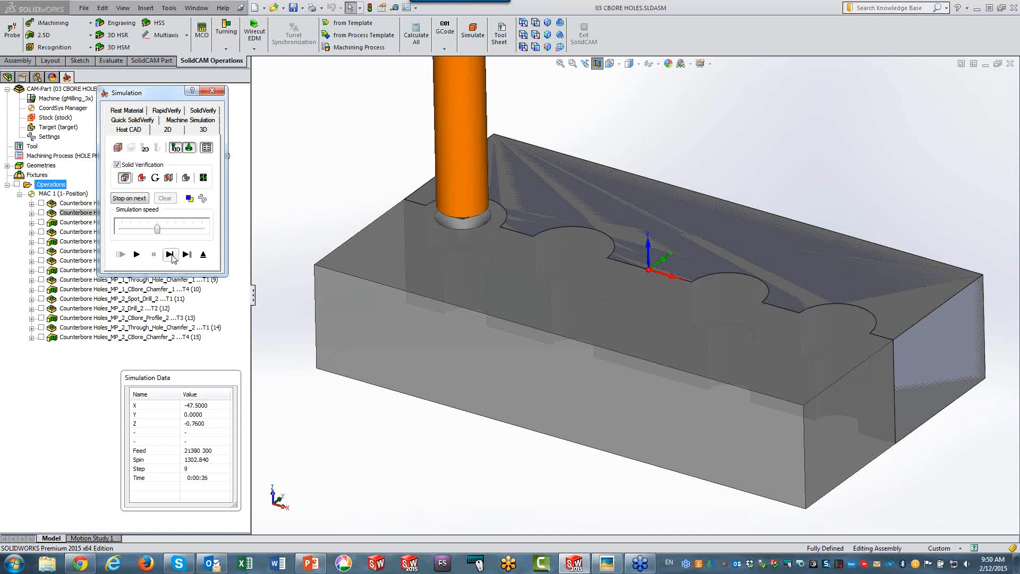
{"action": "left_click", "coordinate": [170, 255]}
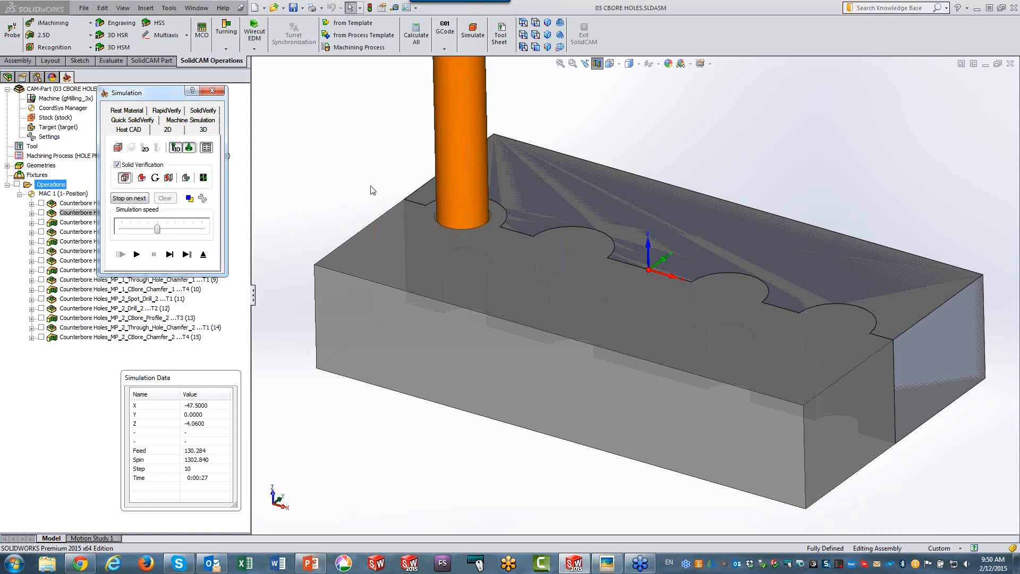
{"action": "left_click", "coordinate": [371, 182]}
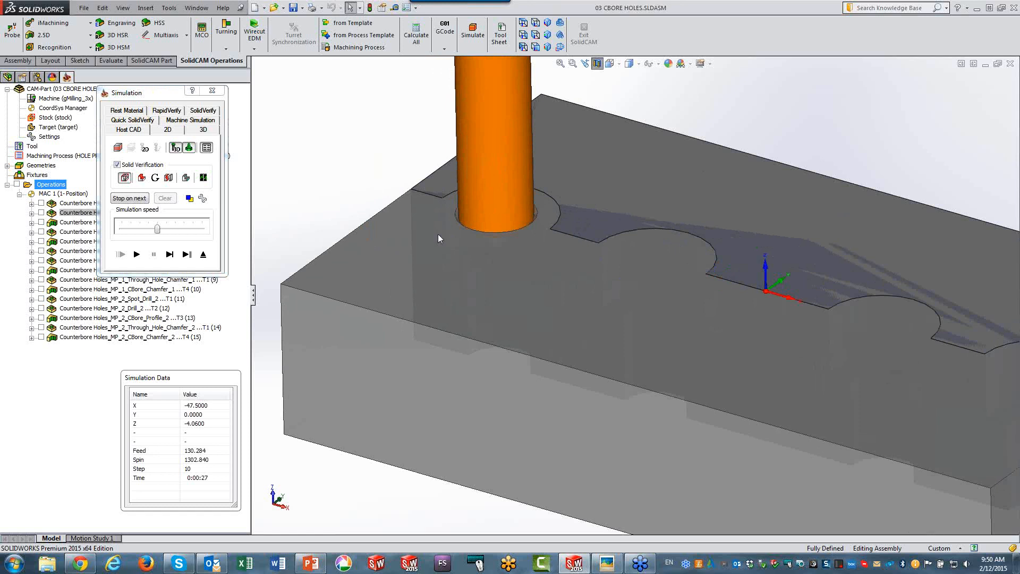
{"action": "scroll", "coordinate": [438, 234], "scroll_direction": "down", "scroll_amount": 2}
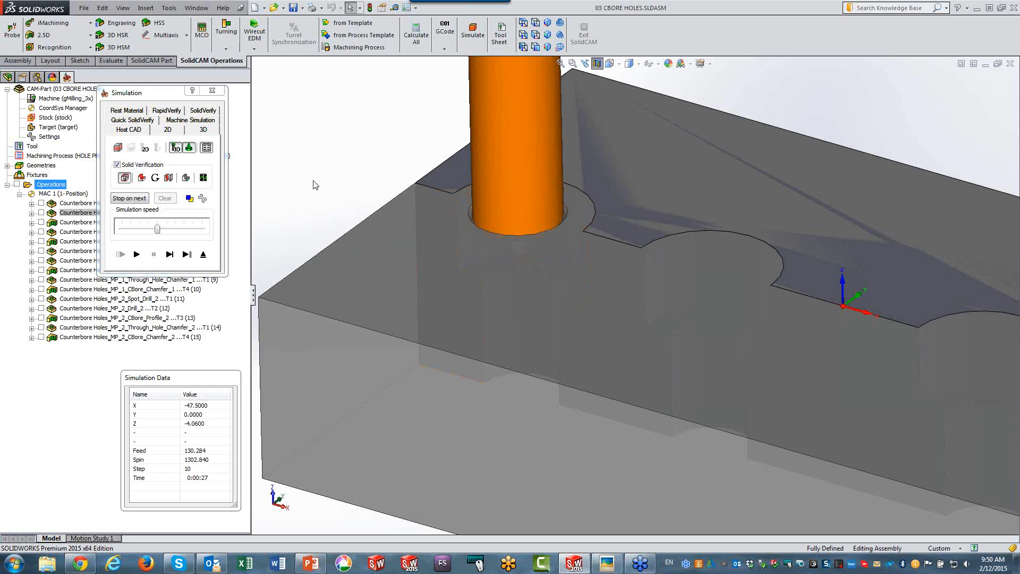
{"action": "left_click", "coordinate": [170, 255]}
{"action": "left_click", "coordinate": [170, 255]}
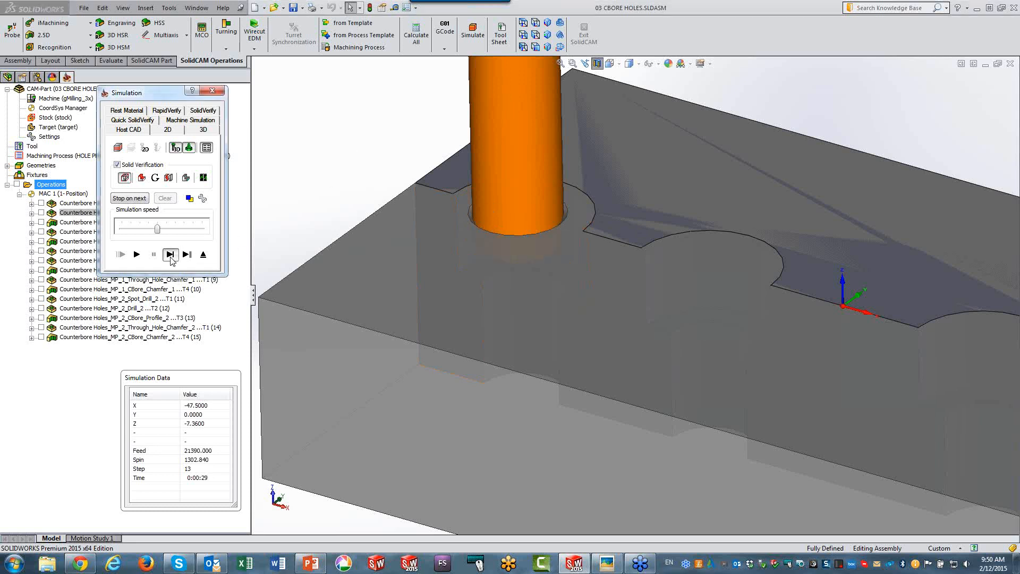
{"action": "left_click", "coordinate": [170, 255]}
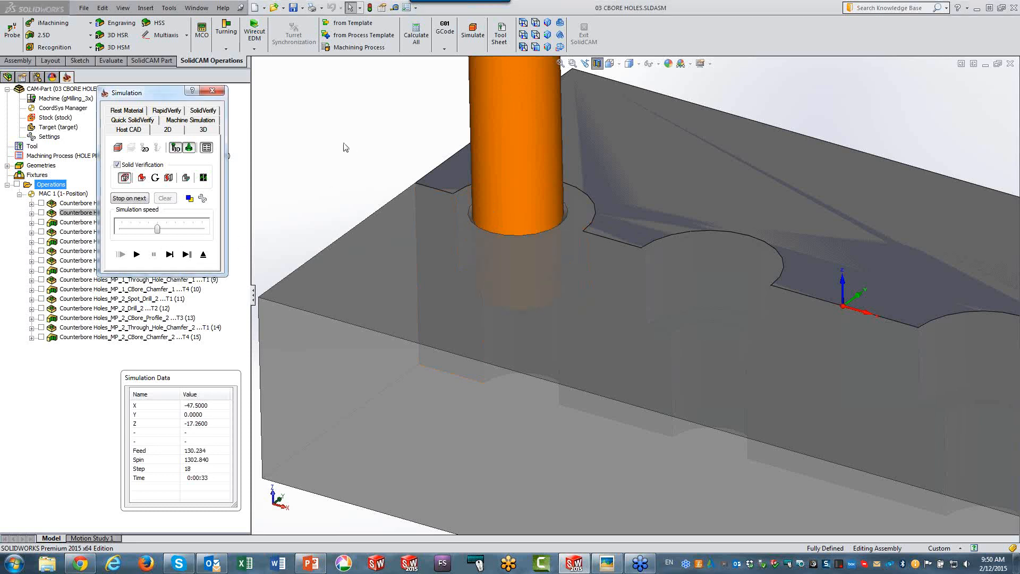
Step: Examine the remaining drill pecks of the first hole from the front, through the underside of the stock and up to the retract
{"action": "left_click", "coordinate": [538, 47]}
{"action": "left_click", "coordinate": [171, 255]}
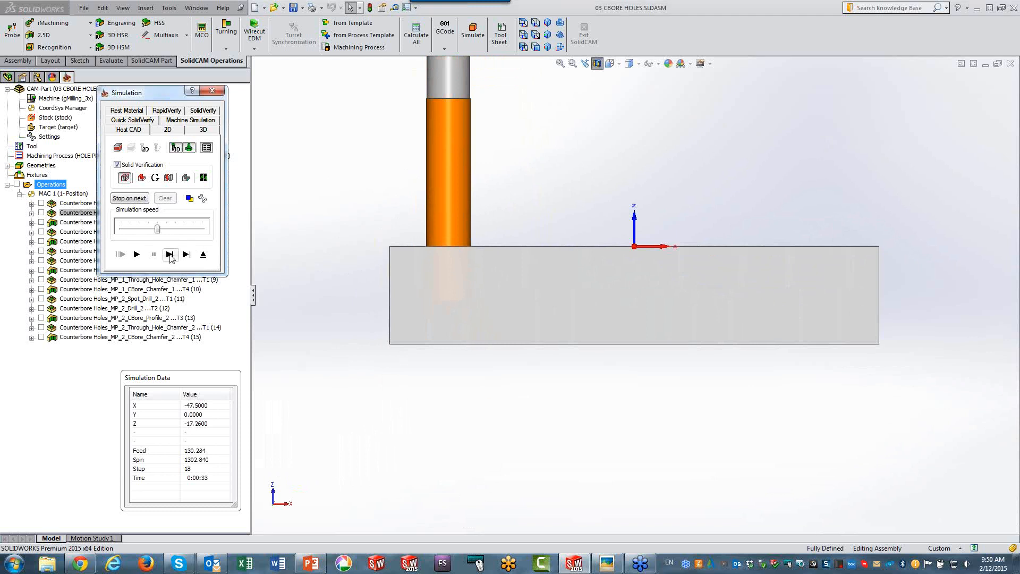
{"action": "left_click", "coordinate": [170, 256]}
{"action": "left_click", "coordinate": [170, 255]}
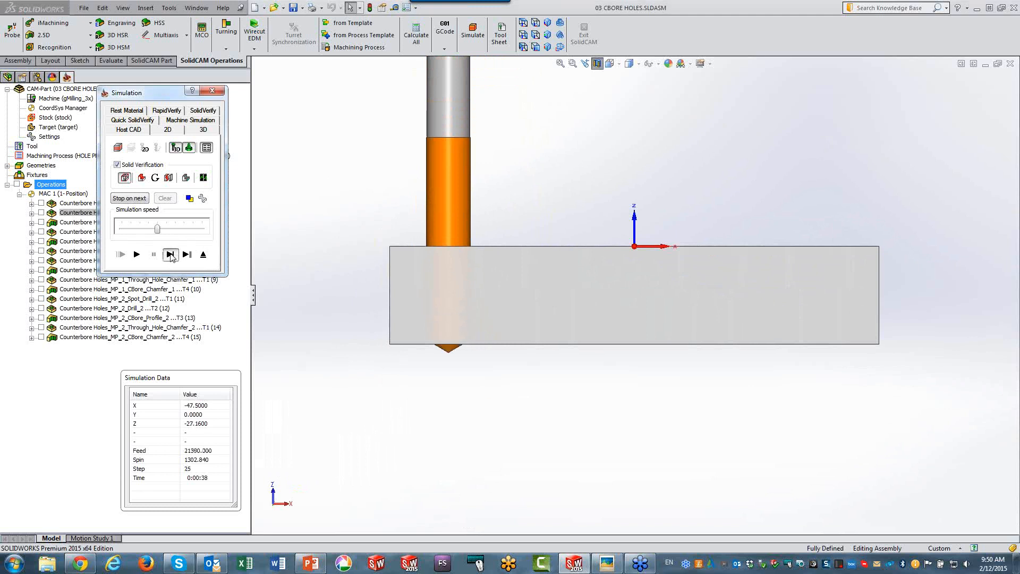
{"action": "left_click", "coordinate": [170, 255]}
{"action": "left_click", "coordinate": [170, 255]}
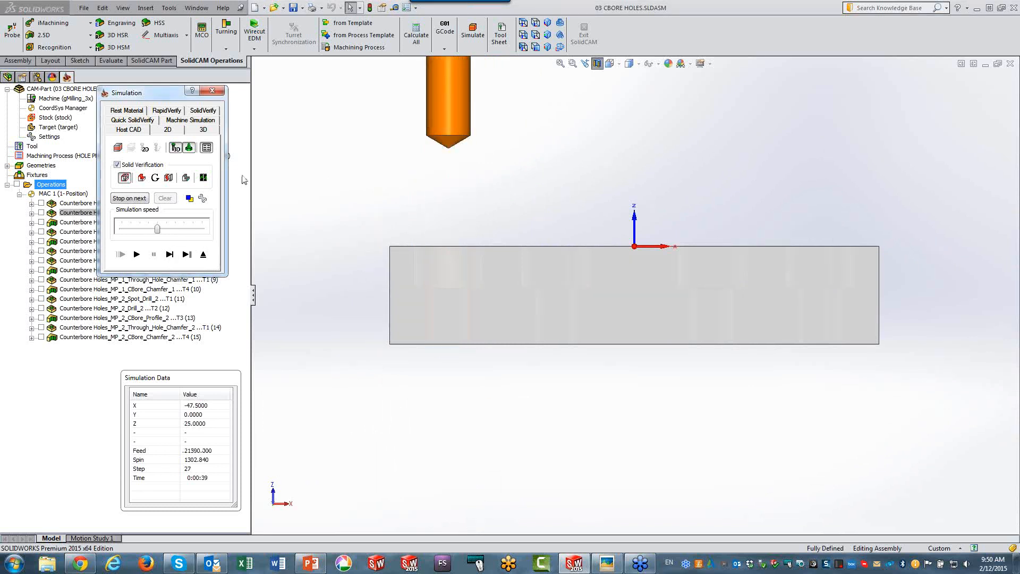
Step: Show the part in isometric view and single-step the counterbore profile milling of the first hole until the tool retracts
{"action": "left_click", "coordinate": [547, 24]}
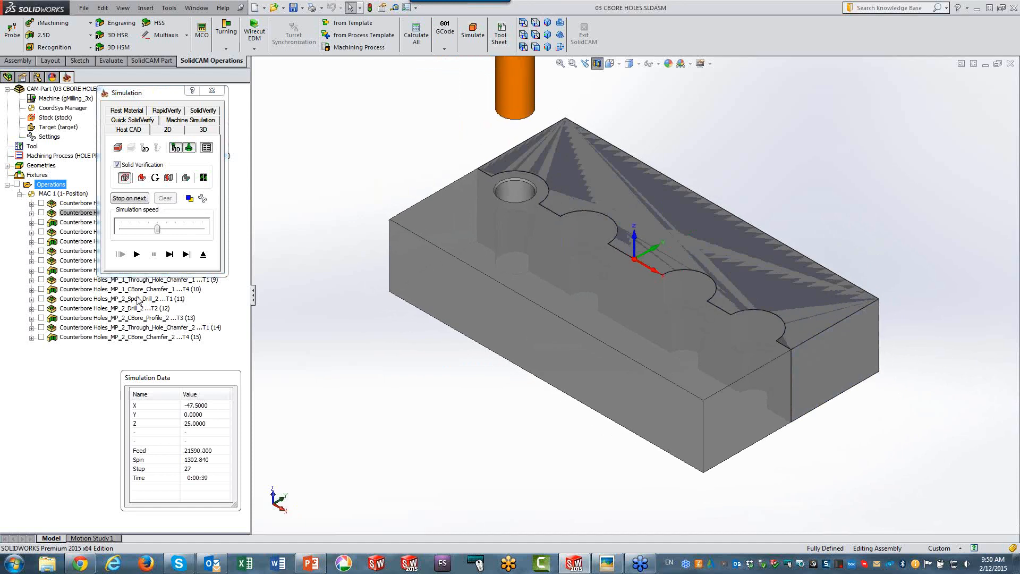
{"action": "left_click", "coordinate": [170, 255]}
{"action": "left_click", "coordinate": [170, 255]}
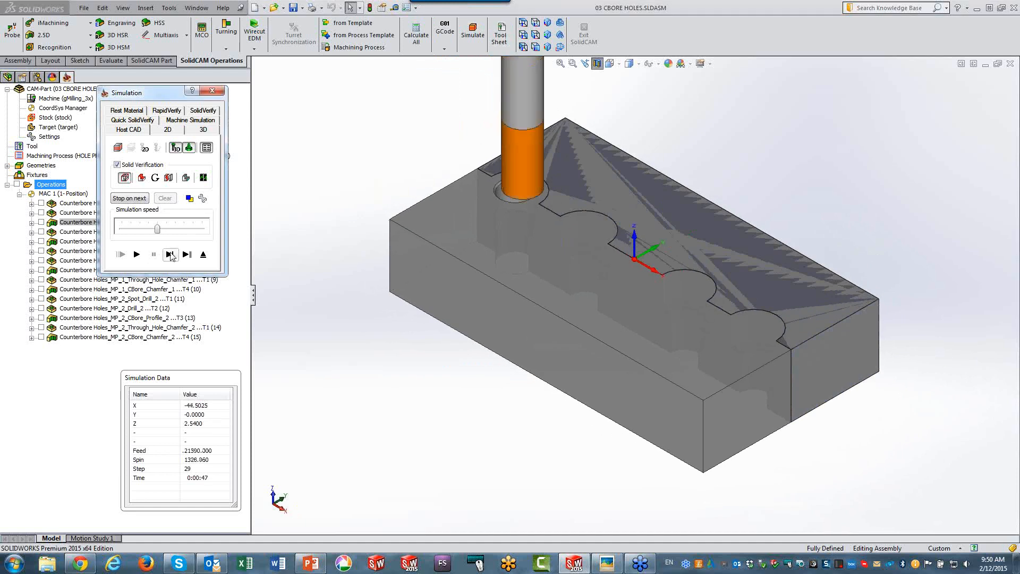
{"action": "left_click", "coordinate": [170, 255]}
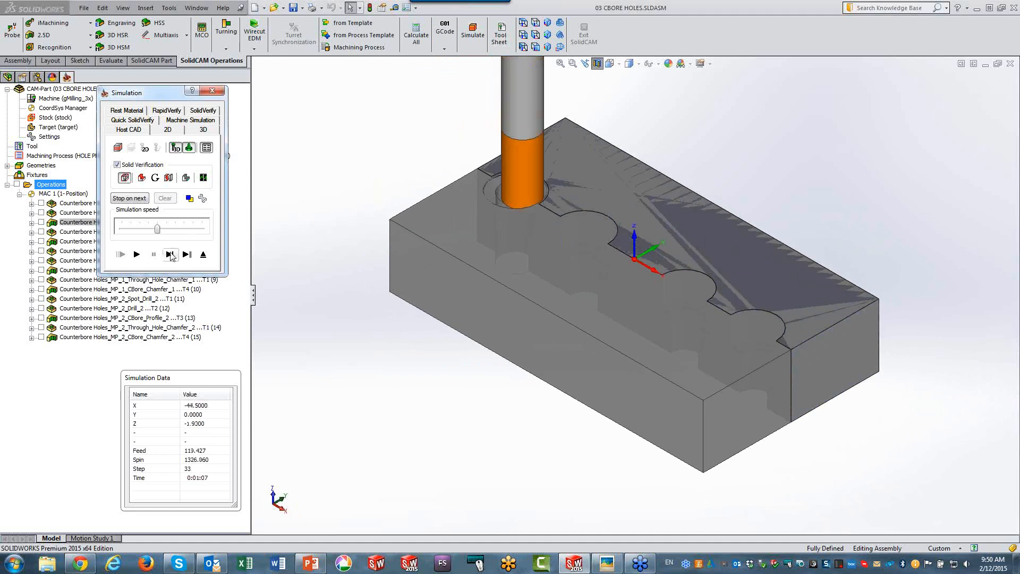
{"action": "left_click", "coordinate": [170, 255]}
{"action": "left_click", "coordinate": [170, 255]}
{"action": "left_click", "coordinate": [170, 255]}
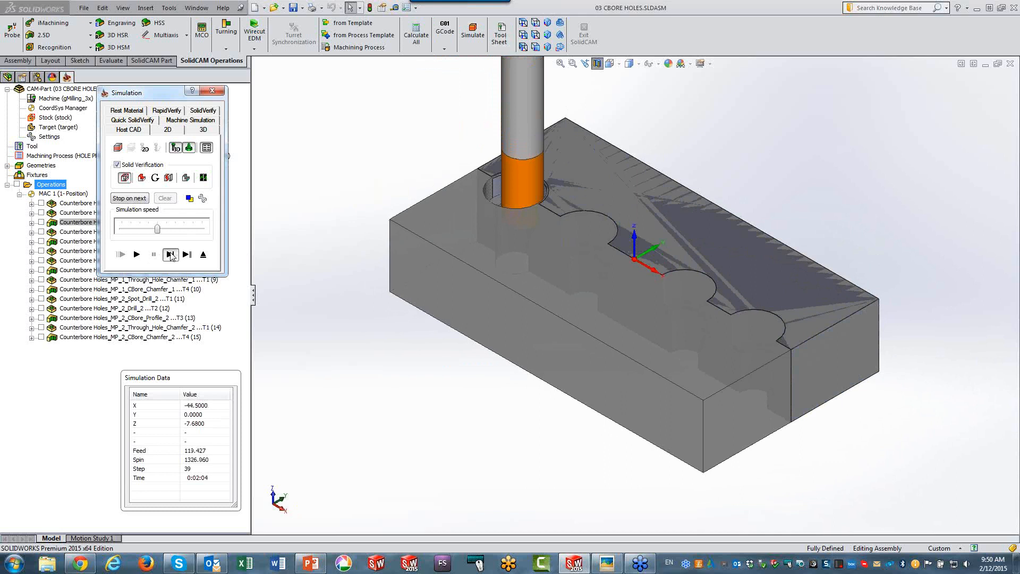
{"action": "left_click", "coordinate": [170, 255]}
{"action": "left_click", "coordinate": [170, 256]}
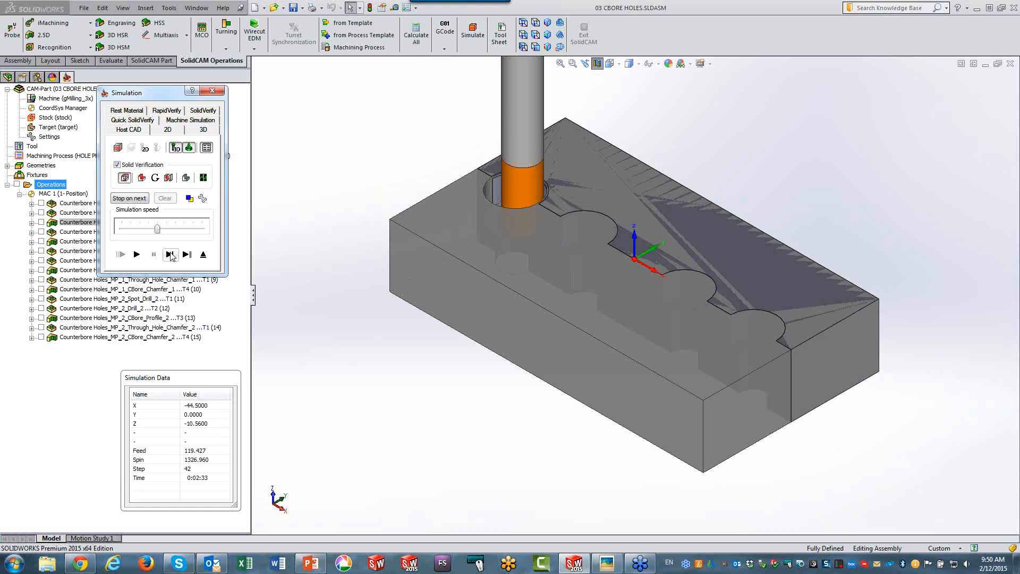
{"action": "left_click", "coordinate": [170, 255]}
{"action": "left_click", "coordinate": [170, 255]}
{"action": "left_click", "coordinate": [170, 256]}
{"action": "left_click", "coordinate": [170, 255]}
{"action": "left_click", "coordinate": [170, 255]}
{"action": "left_click", "coordinate": [170, 255]}
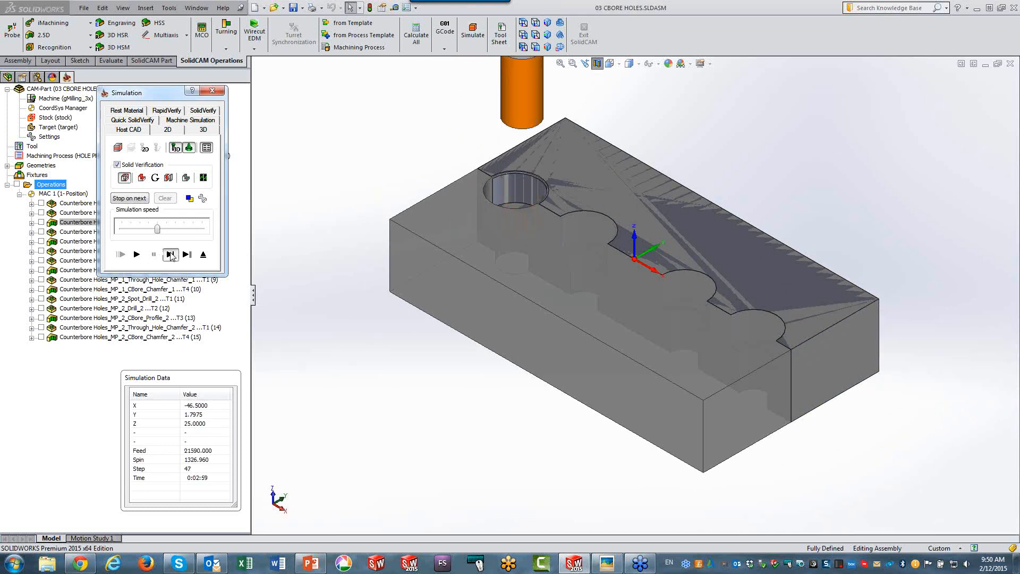
Step: Single-step the through-hole chamfer operation of the first hole and inspect the chamfered edge inside the counterbore
{"action": "left_click", "coordinate": [170, 255]}
{"action": "left_click", "coordinate": [170, 255]}
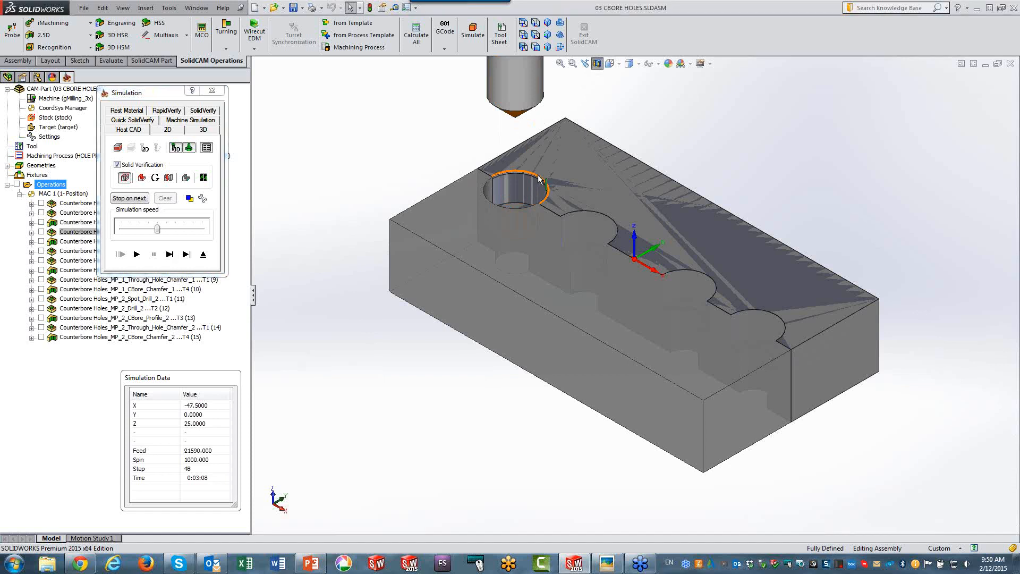
{"action": "scroll", "coordinate": [540, 176], "scroll_direction": "down", "scroll_amount": 2}
{"action": "middle_click_drag", "start_coordinate": [540, 175], "coordinate": [437, 176]}
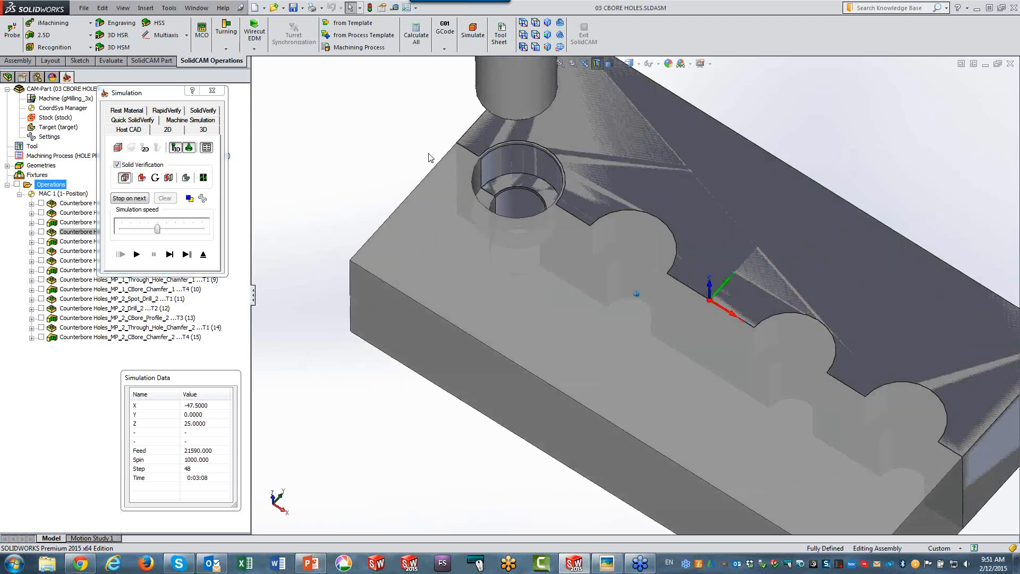
{"action": "scroll", "coordinate": [494, 216], "scroll_direction": "down", "scroll_amount": 2}
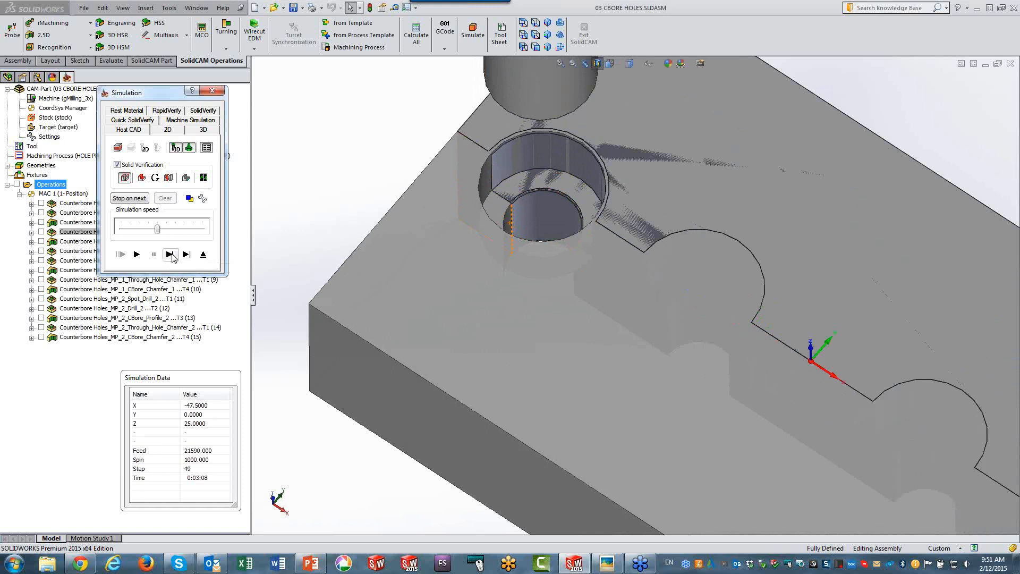
{"action": "left_click", "coordinate": [170, 255]}
{"action": "left_click", "coordinate": [170, 255]}
{"action": "left_click", "coordinate": [170, 255]}
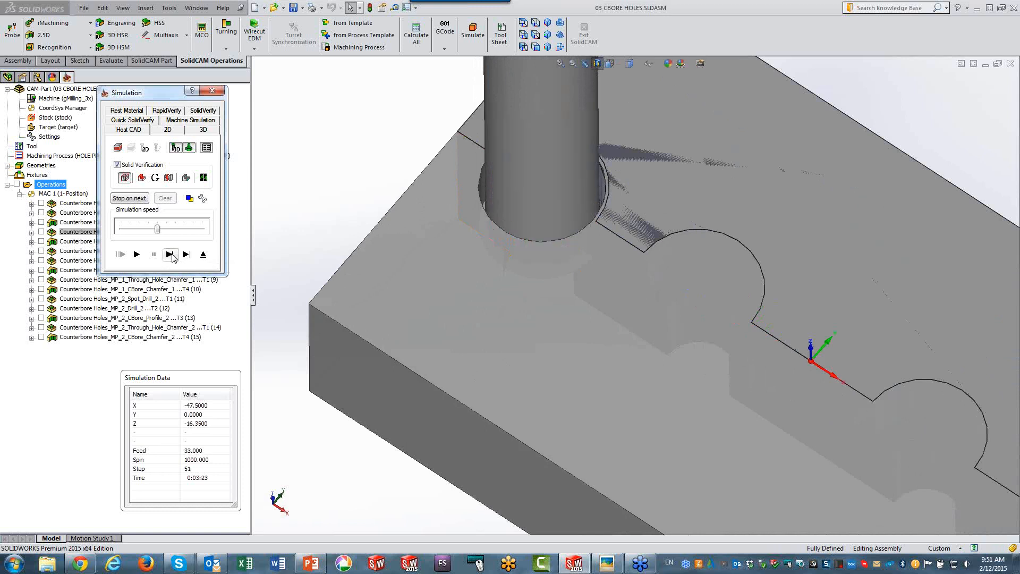
{"action": "left_click", "coordinate": [170, 255]}
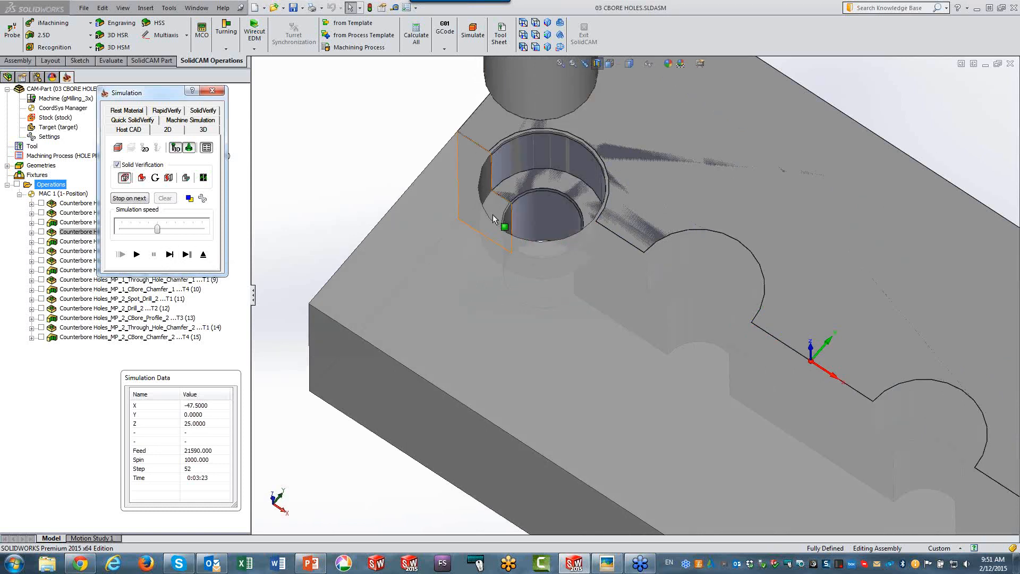
Step: Single-step the counterbore chamfer operation around the upper edge of the first hole
{"action": "left_click", "coordinate": [170, 254]}
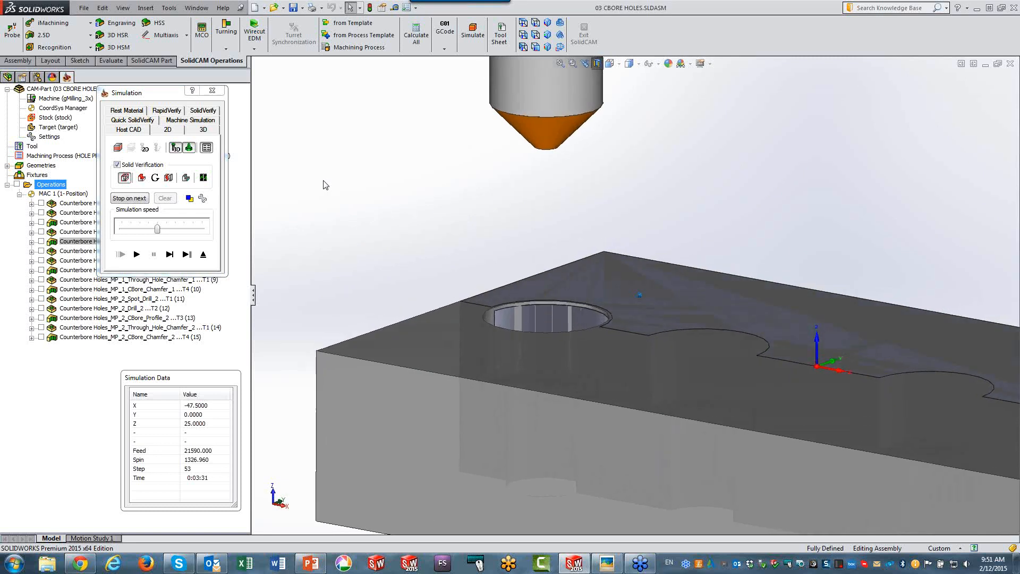
{"action": "left_click", "coordinate": [170, 254]}
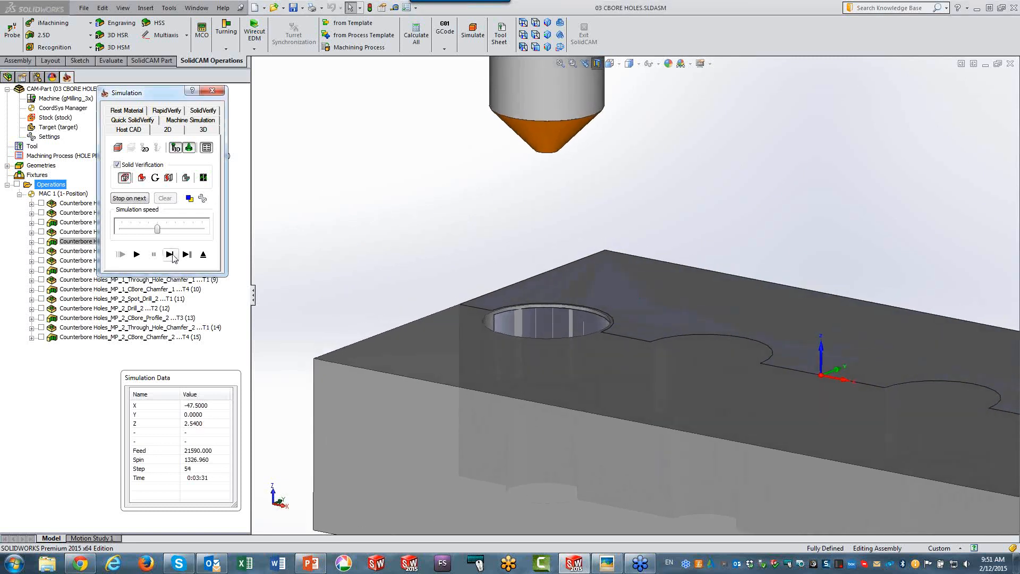
{"action": "left_click", "coordinate": [170, 254]}
{"action": "left_click", "coordinate": [169, 254]}
{"action": "left_click", "coordinate": [170, 254]}
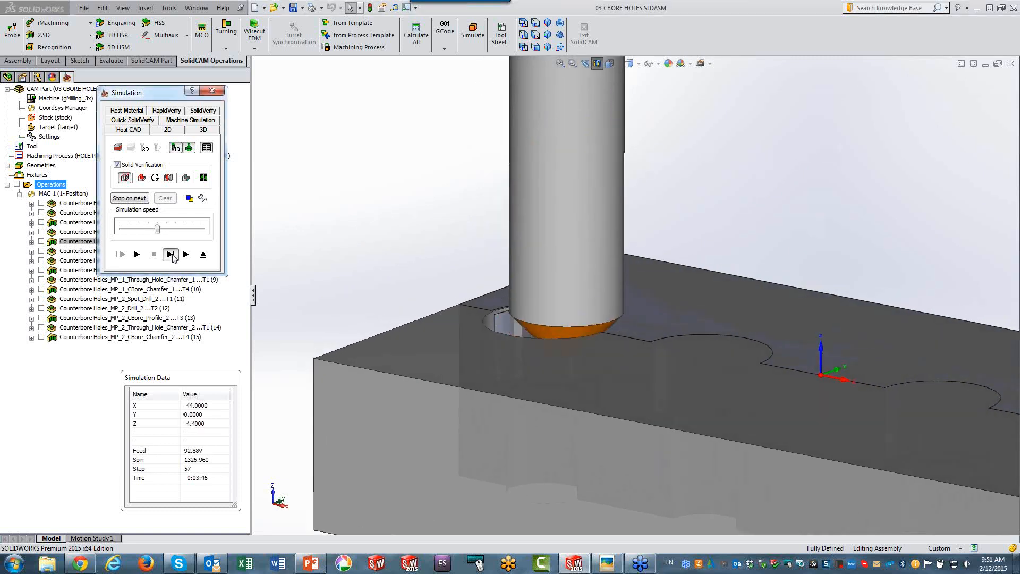
{"action": "left_click", "coordinate": [169, 254]}
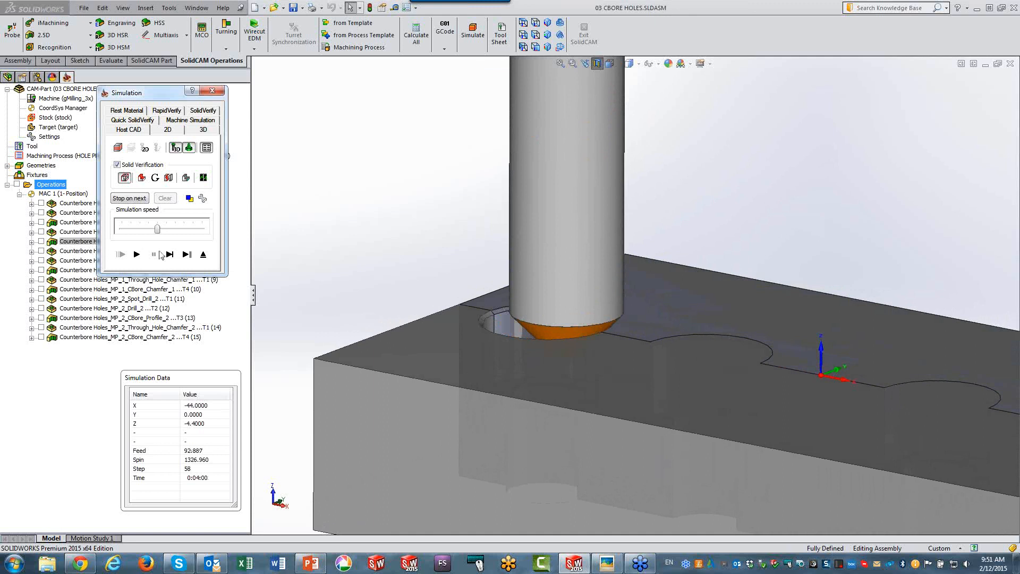
Step: Simulate the second hole one operation at a time, and play the third hole's operations through to the end
{"action": "left_click", "coordinate": [186, 254]}
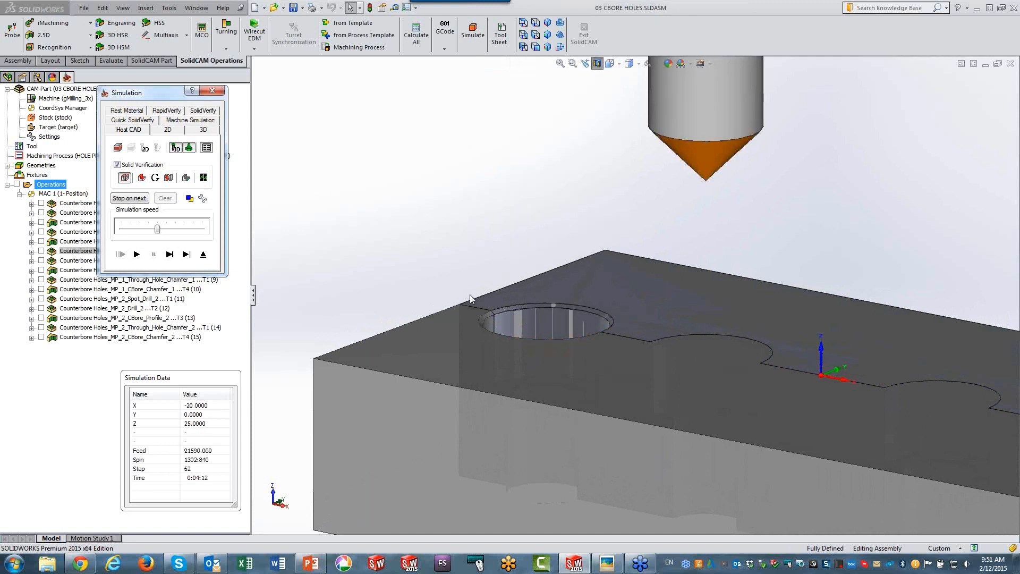
{"action": "left_click", "coordinate": [186, 254]}
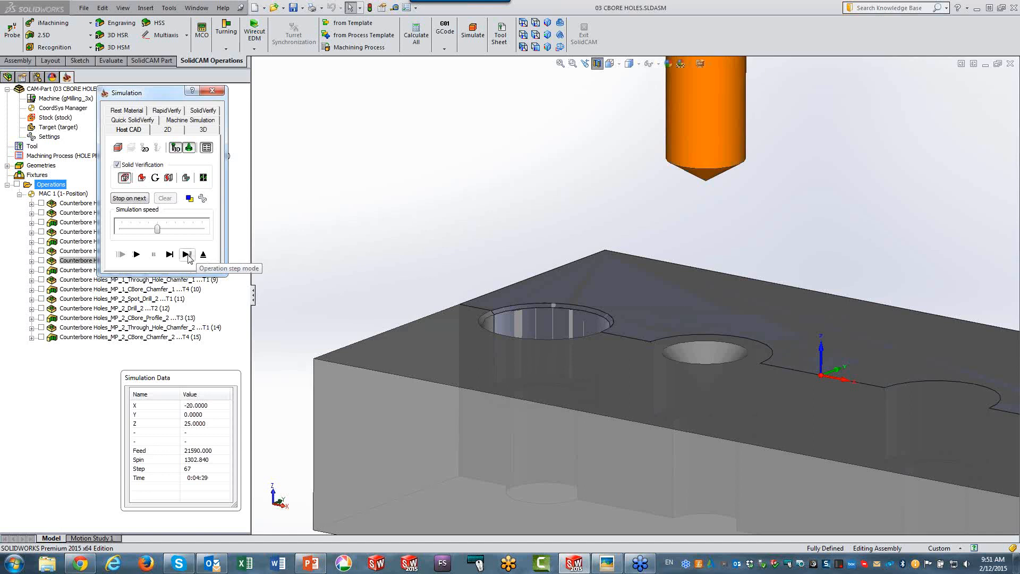
{"action": "left_click", "coordinate": [186, 254]}
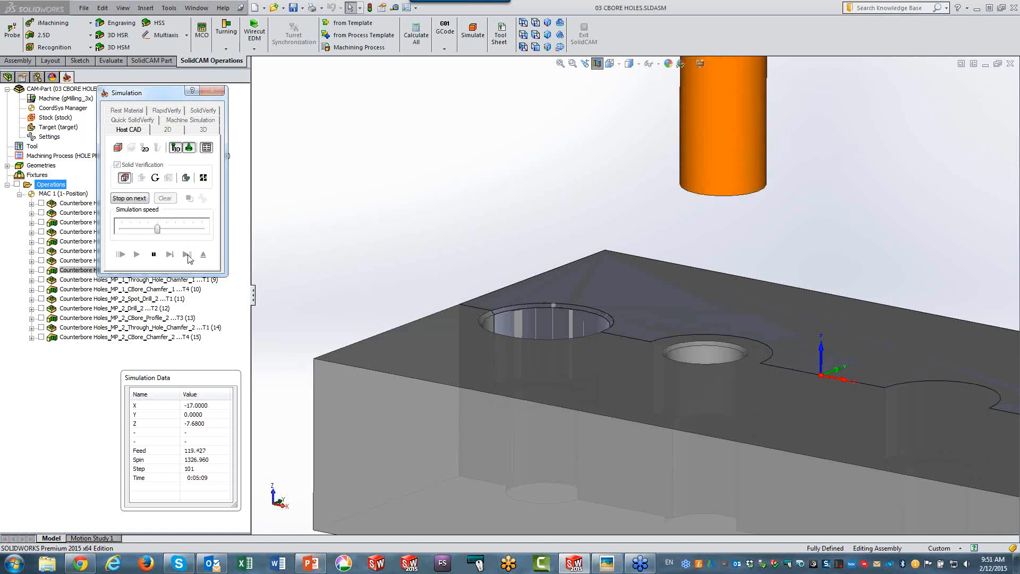
{"action": "left_click", "coordinate": [187, 254]}
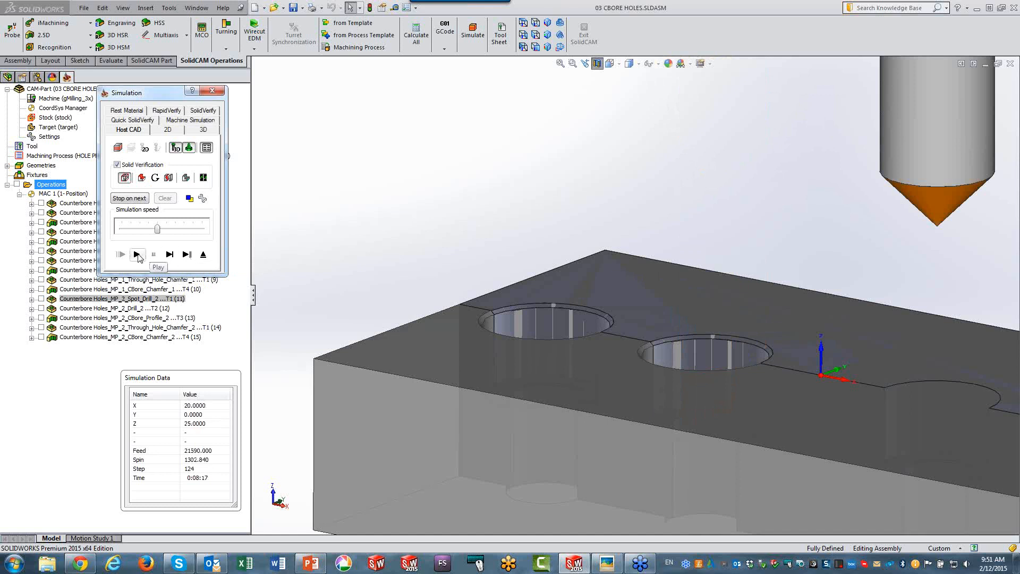
{"action": "left_click", "coordinate": [138, 256]}
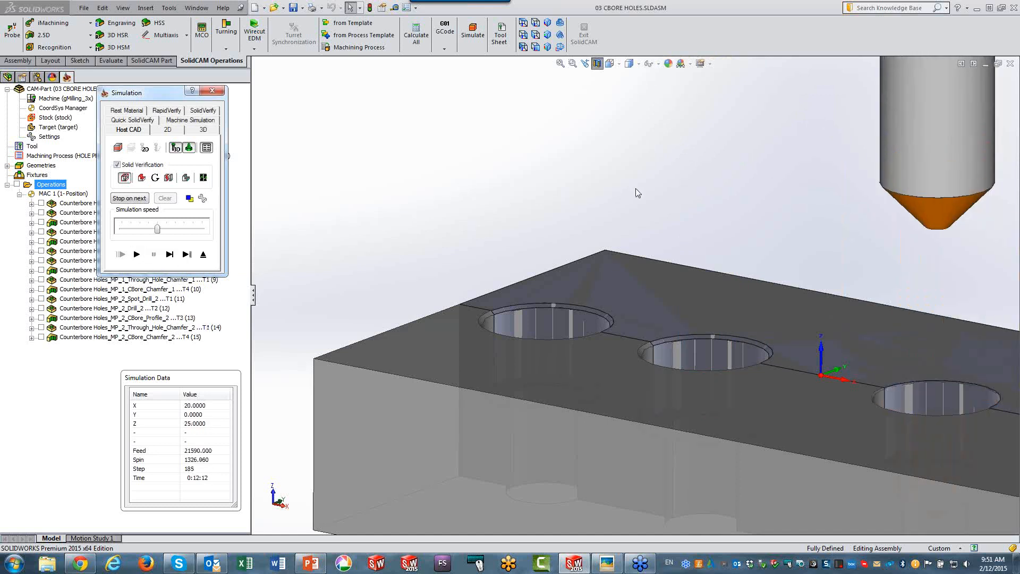
Step: Inspect the machined counterbored holes, end the simulation and close the 03 CBORE HOLES CAM-part
{"action": "left_click", "coordinate": [697, 189]}
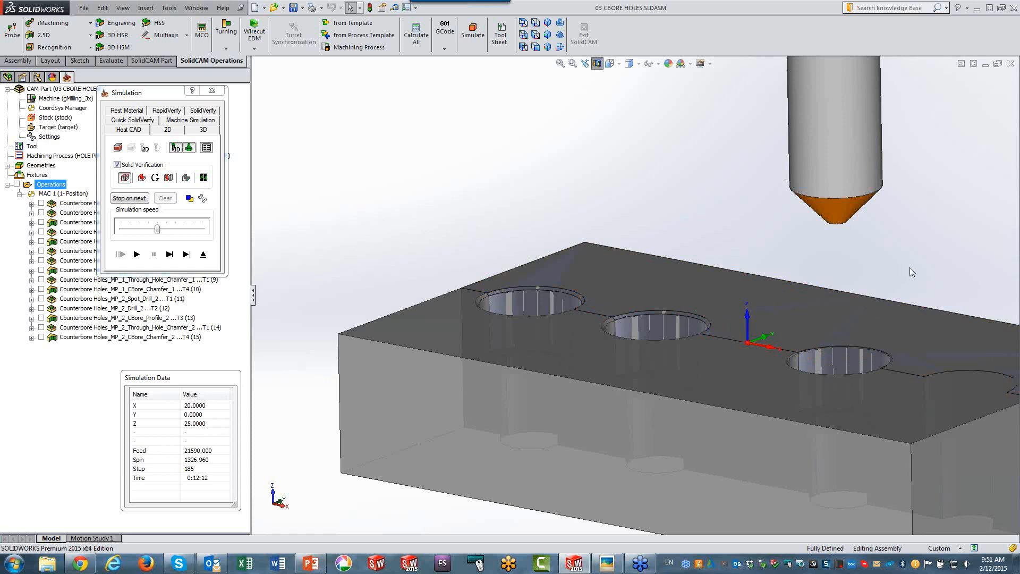
{"action": "scroll", "coordinate": [824, 375], "scroll_direction": "down", "scroll_amount": 3}
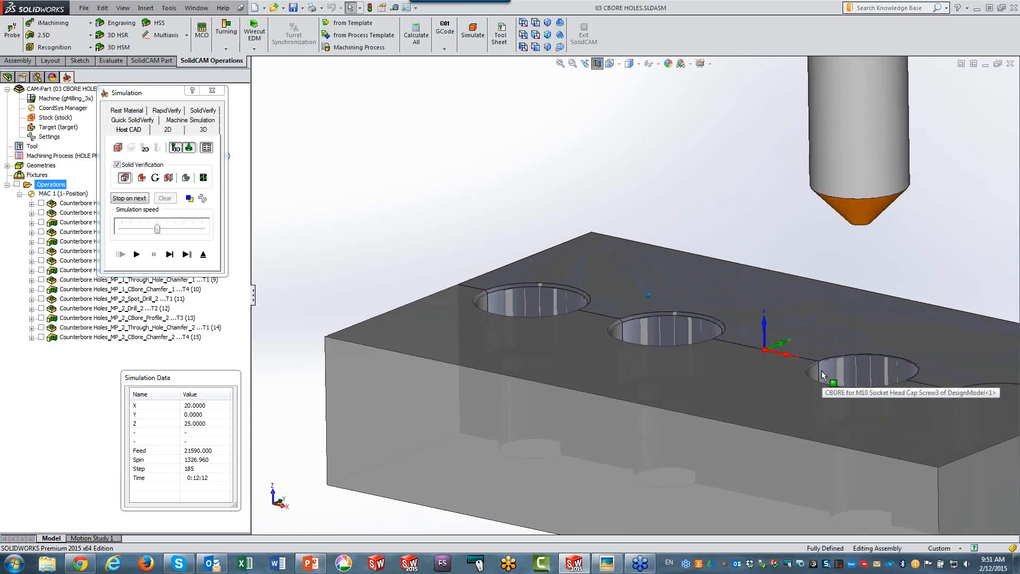
{"action": "middle_click_drag", "start_coordinate": [822, 371], "coordinate": [826, 362]}
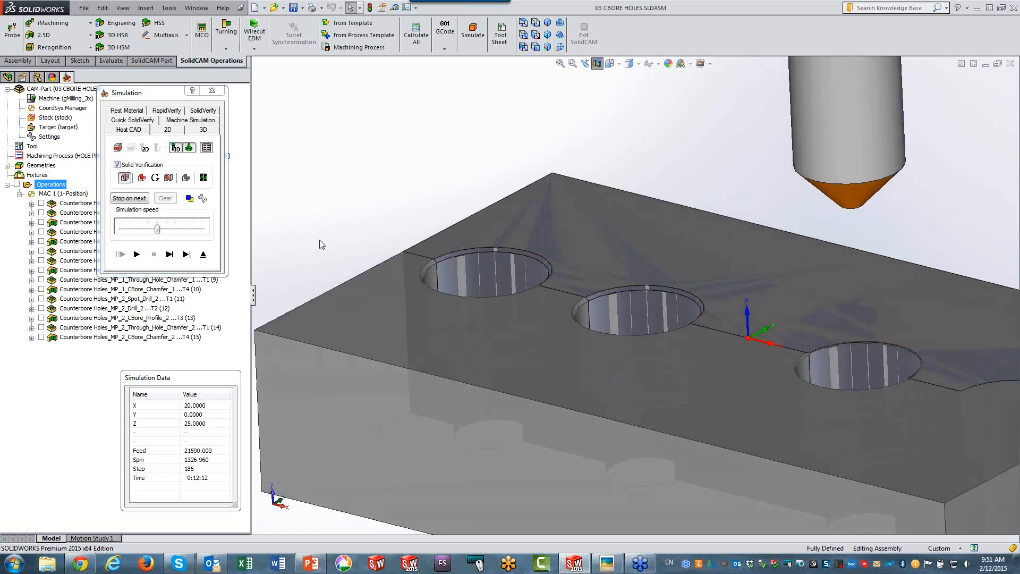
{"action": "left_click", "coordinate": [204, 255]}
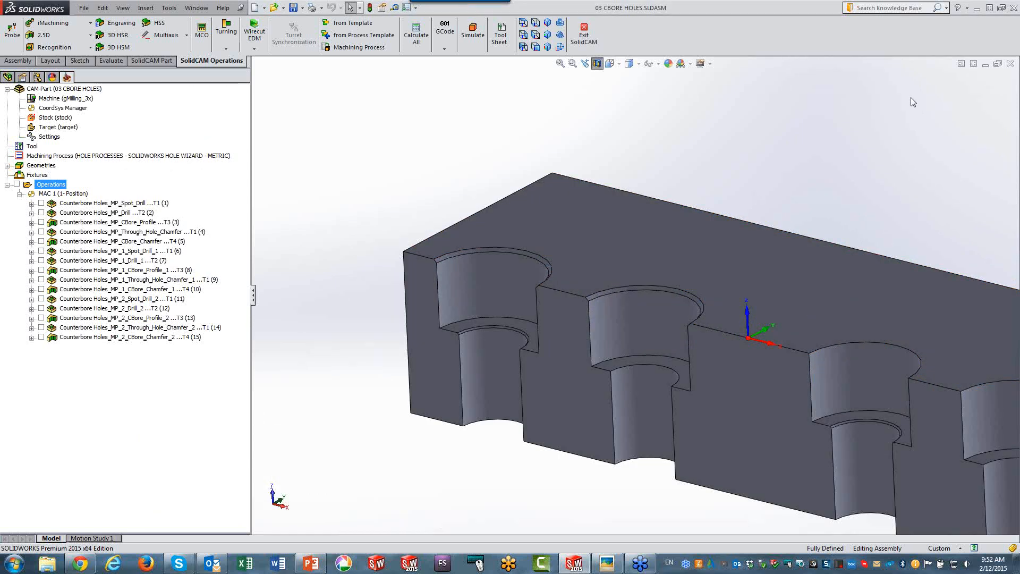
{"action": "left_click", "coordinate": [1012, 65]}
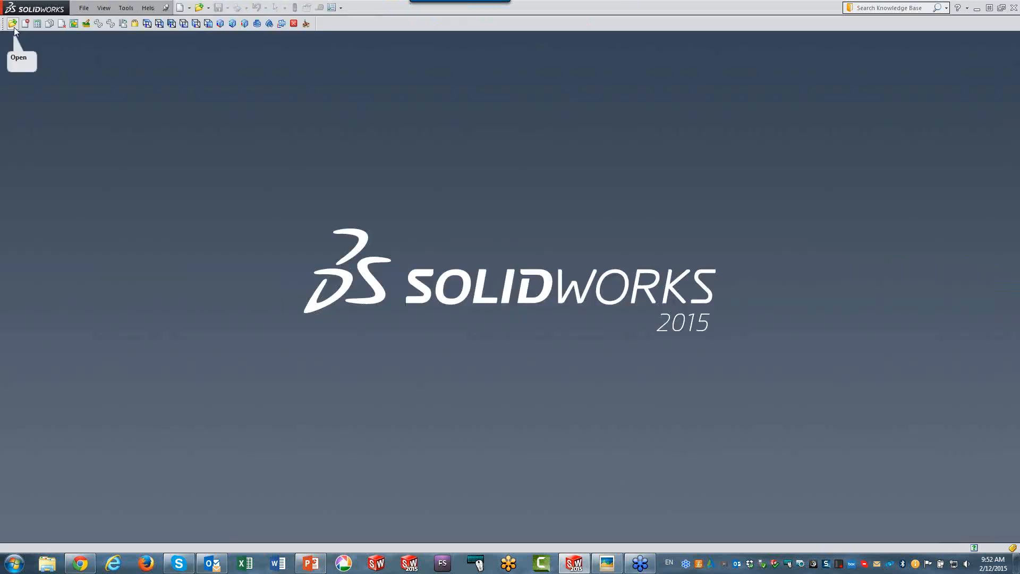
Step: Open the CAM-part 04 SIMPLE HOLES.prz and show it in the saved "hole cut1" view
{"action": "left_click", "coordinate": [14, 27]}
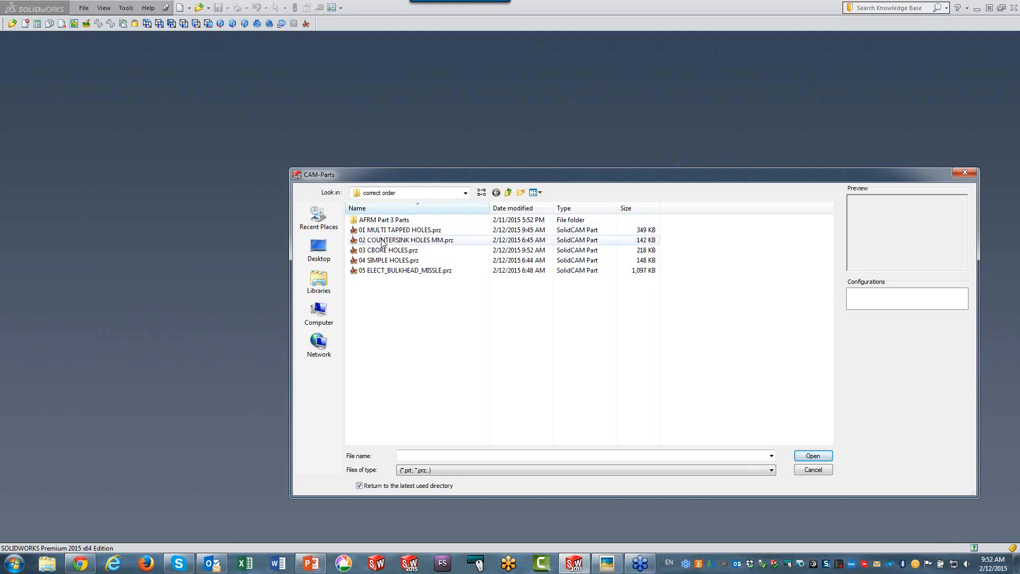
{"action": "left_click", "coordinate": [389, 261]}
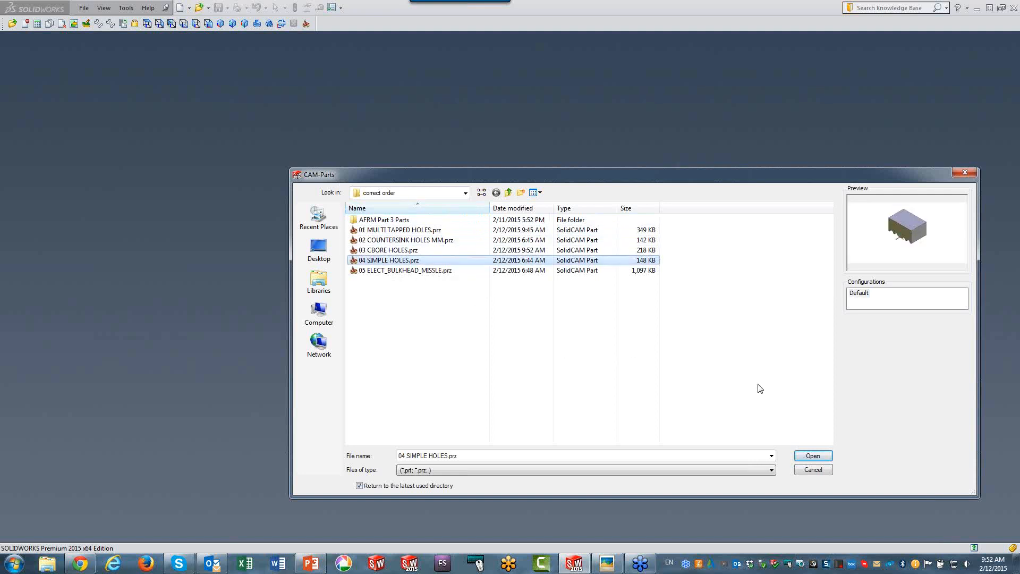
{"action": "left_click", "coordinate": [816, 456]}
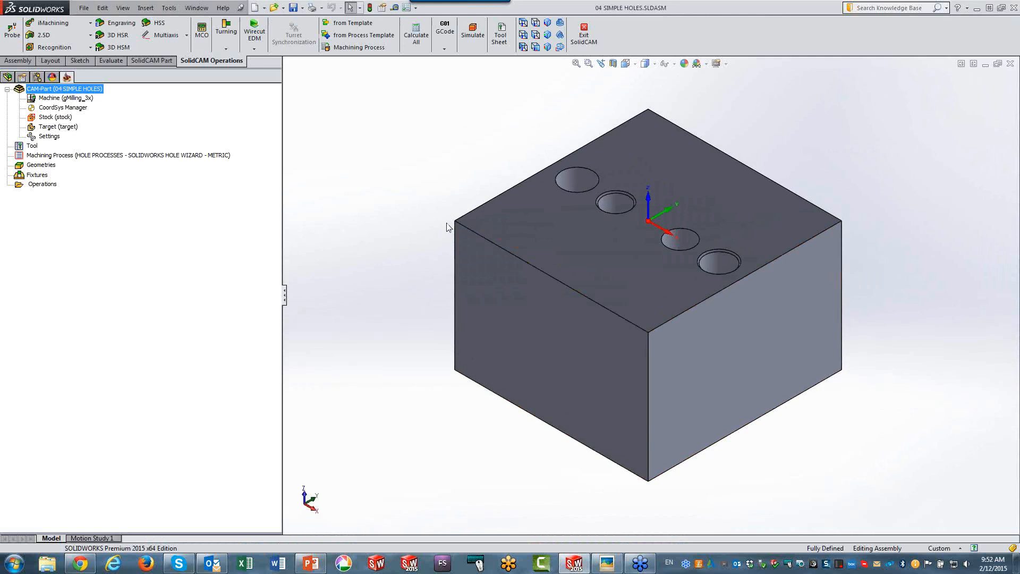
{"action": "left_click", "coordinate": [626, 63]}
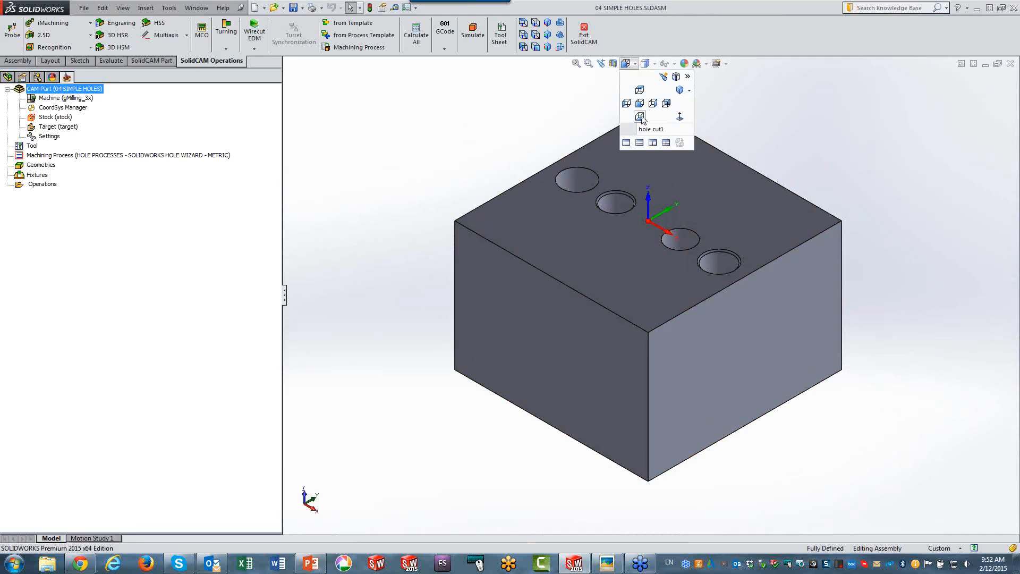
{"action": "left_click", "coordinate": [641, 118]}
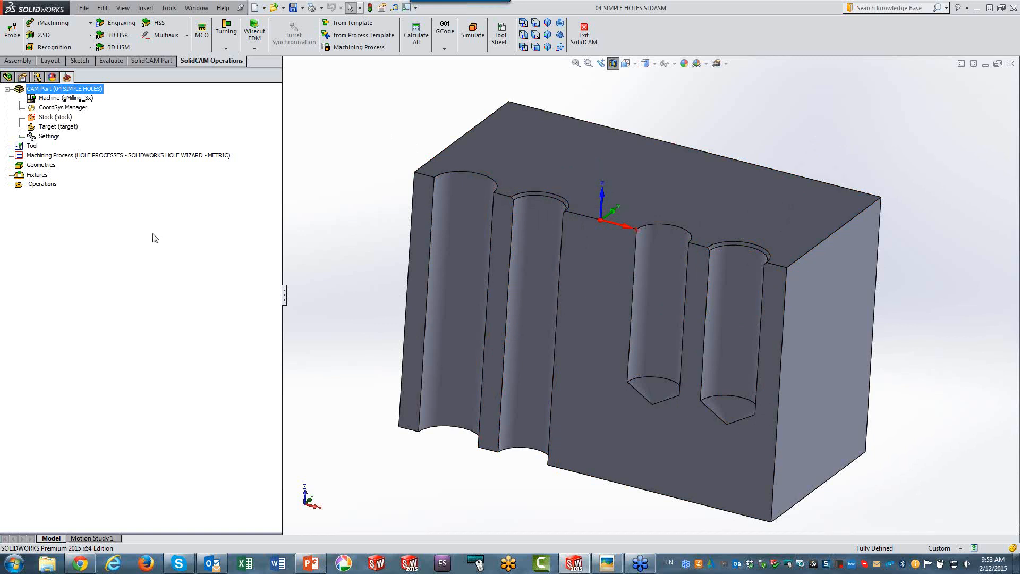
Step: Start a new machining process table and name it "web hw"
{"action": "right_click", "coordinate": [69, 158]}
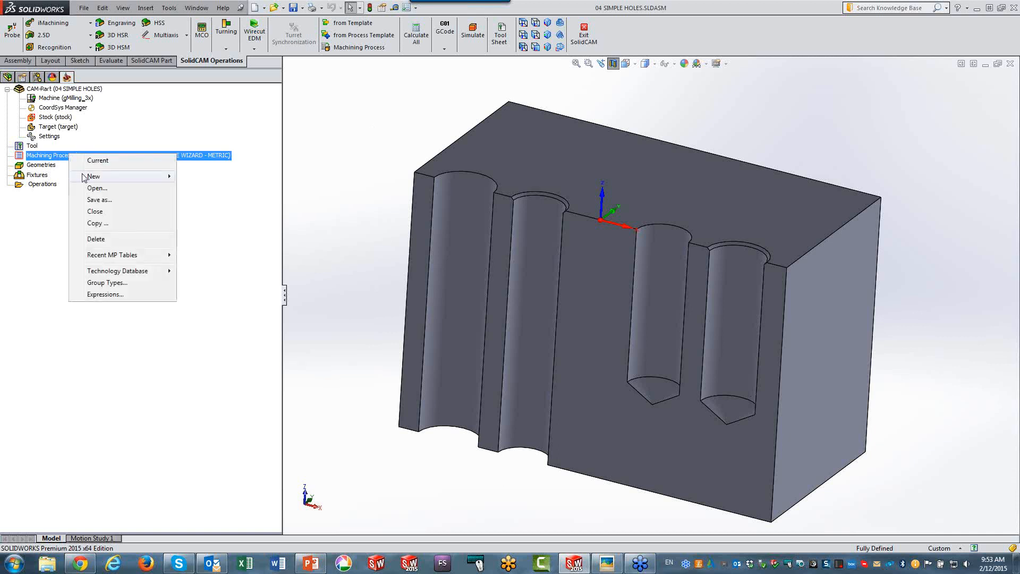
{"action": "mouse_move", "coordinate": [93, 176]}
{"action": "left_click", "coordinate": [242, 175]}
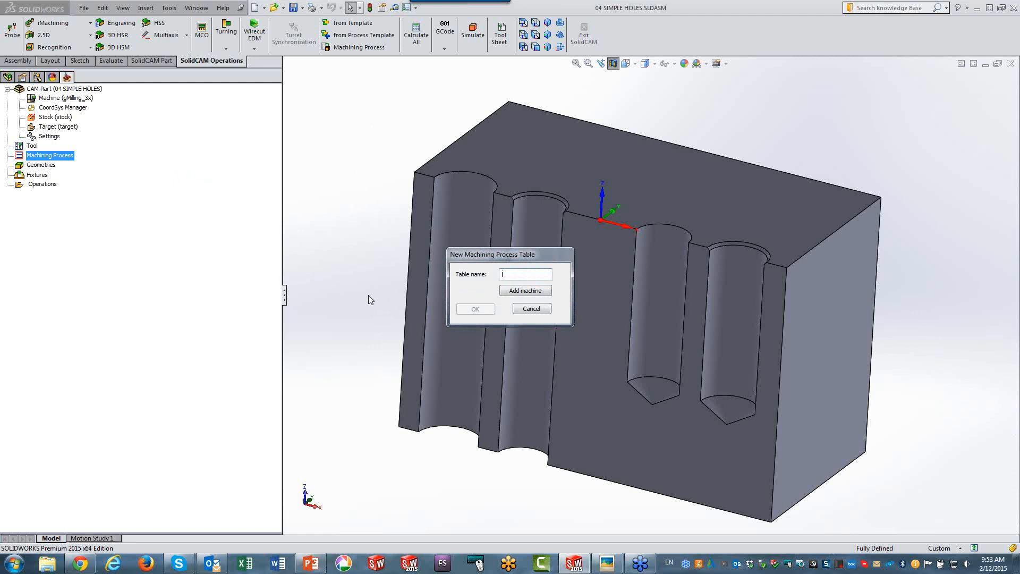
{"action": "type", "text": "we"}
{"action": "type", "text": "b hu"}
Step: Add the gMilling_3x machine and all similar machines to the new table and create the table
{"action": "left_click", "coordinate": [520, 295]}
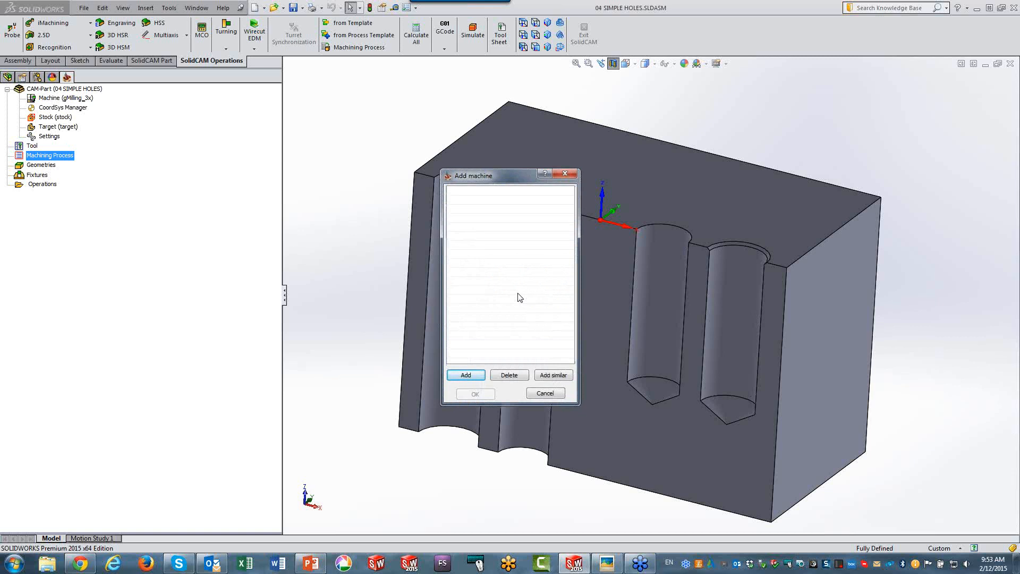
{"action": "left_click", "coordinate": [474, 376]}
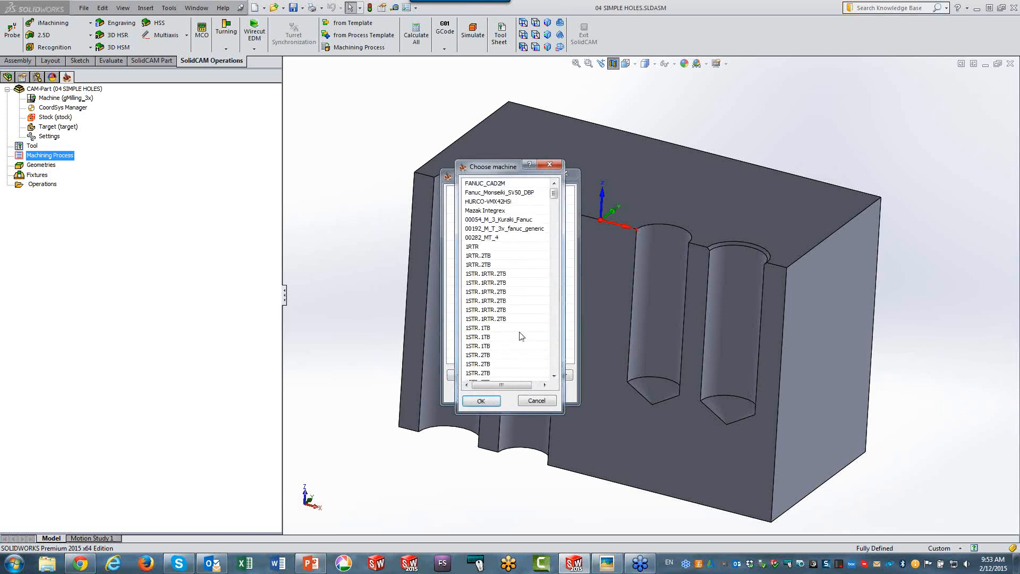
{"action": "left_click_drag", "start_coordinate": [555, 194], "coordinate": [554, 253]}
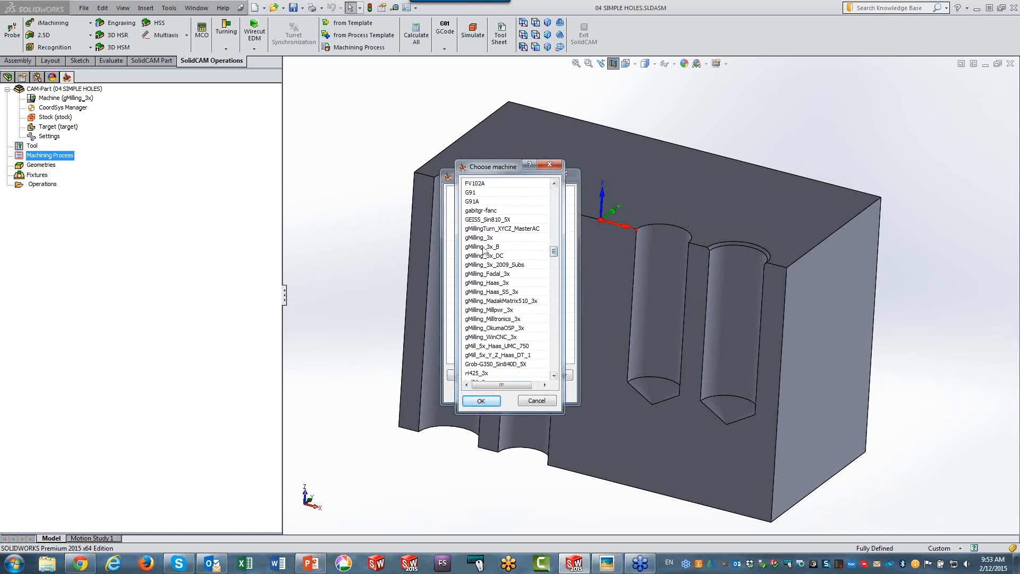
{"action": "left_click", "coordinate": [480, 238]}
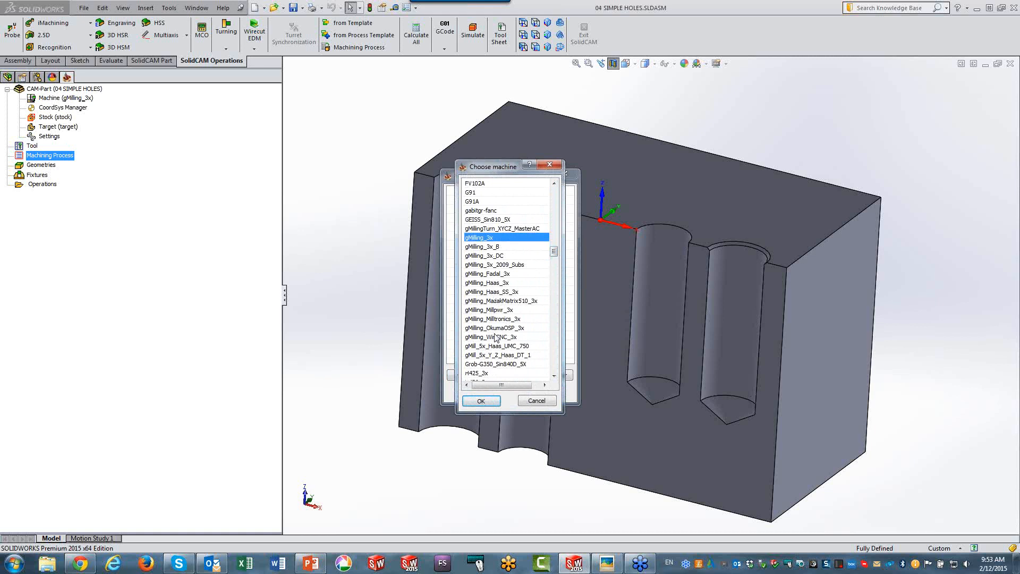
{"action": "left_click", "coordinate": [481, 402]}
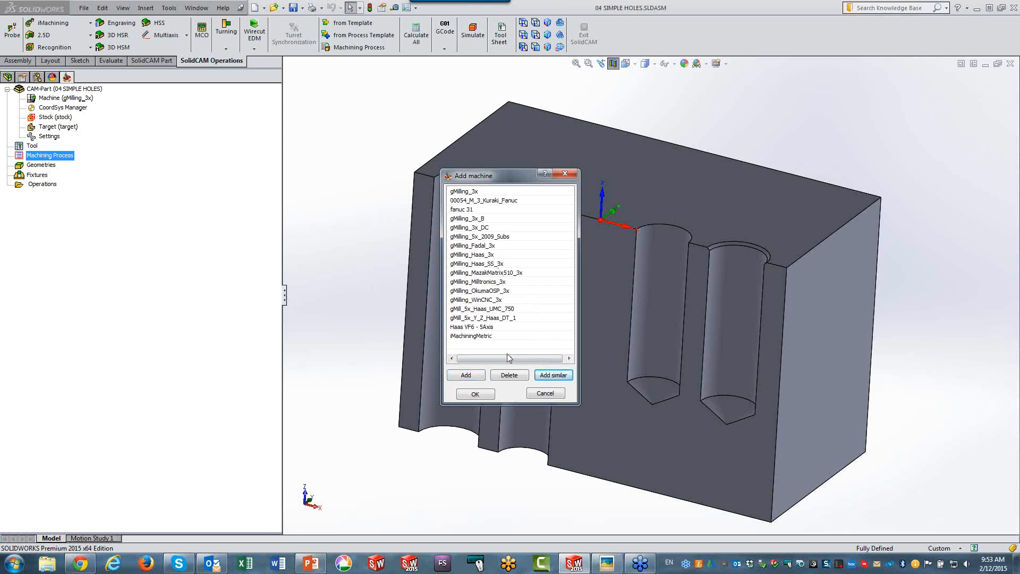
{"action": "left_click", "coordinate": [478, 398]}
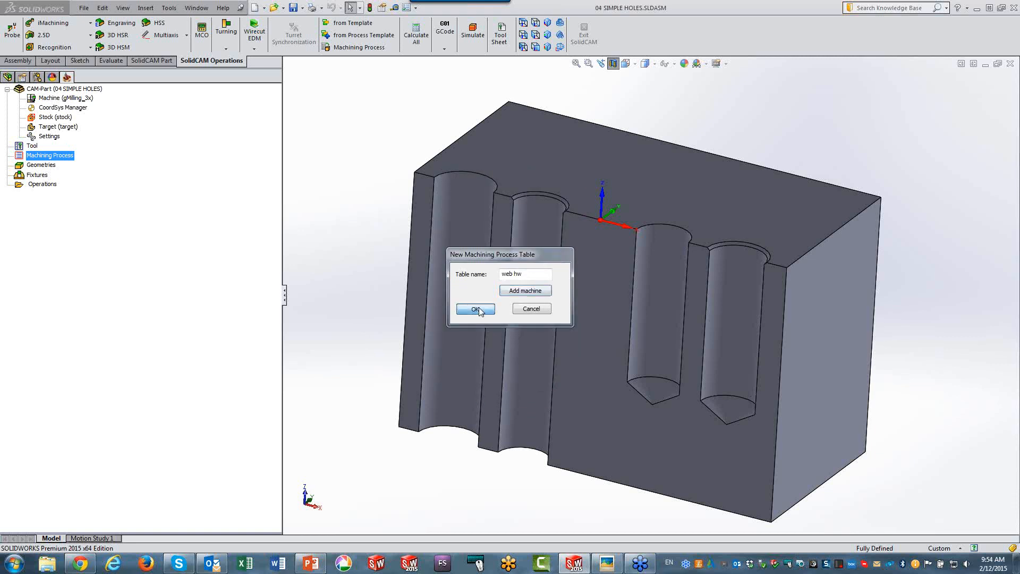
{"action": "left_click", "coordinate": [476, 310]}
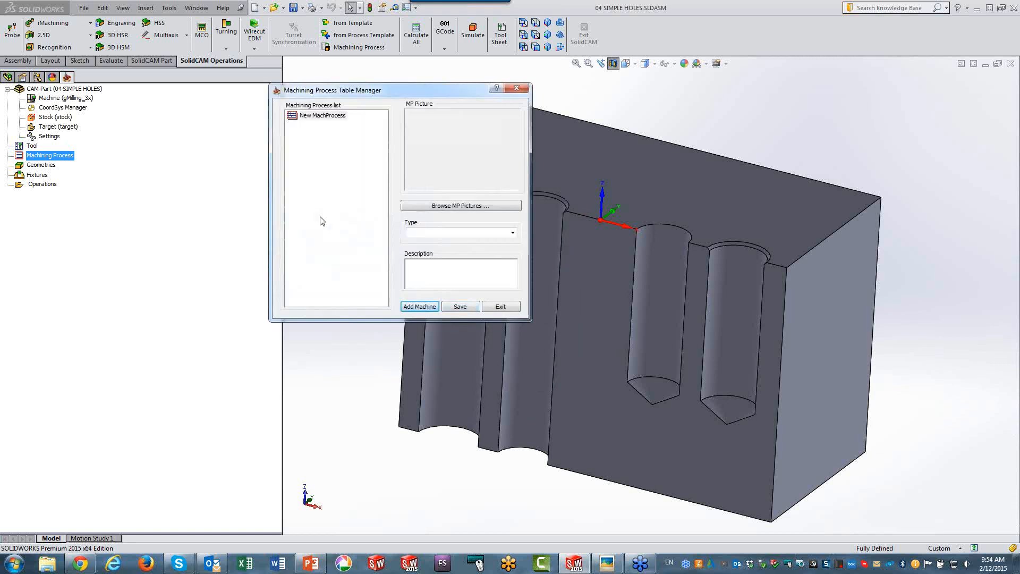
Step: Rename the new machining process in the table as "Simple Hole"
{"action": "right_click", "coordinate": [321, 116]}
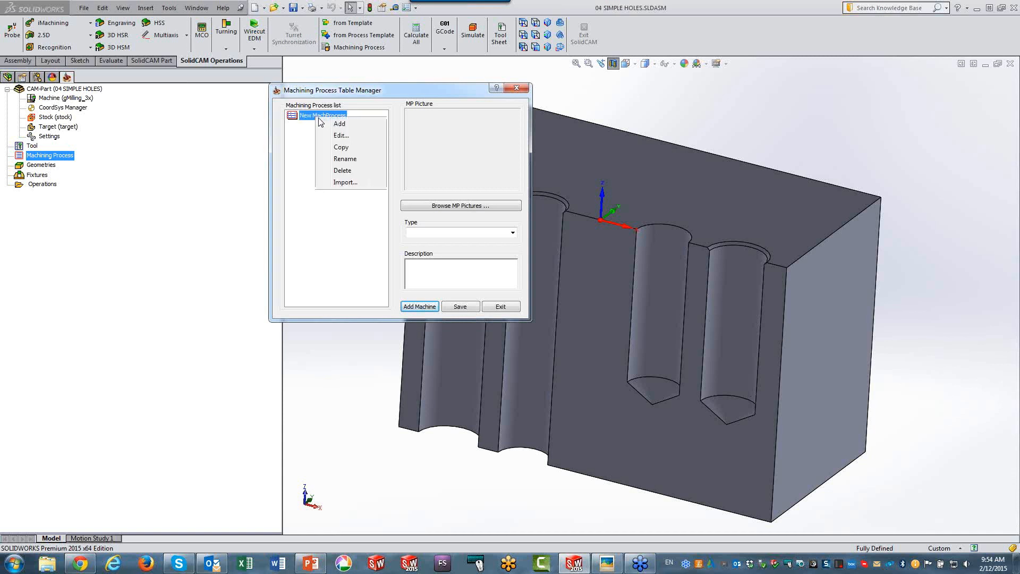
{"action": "left_click", "coordinate": [345, 159]}
{"action": "type", "text": "Simpl"}
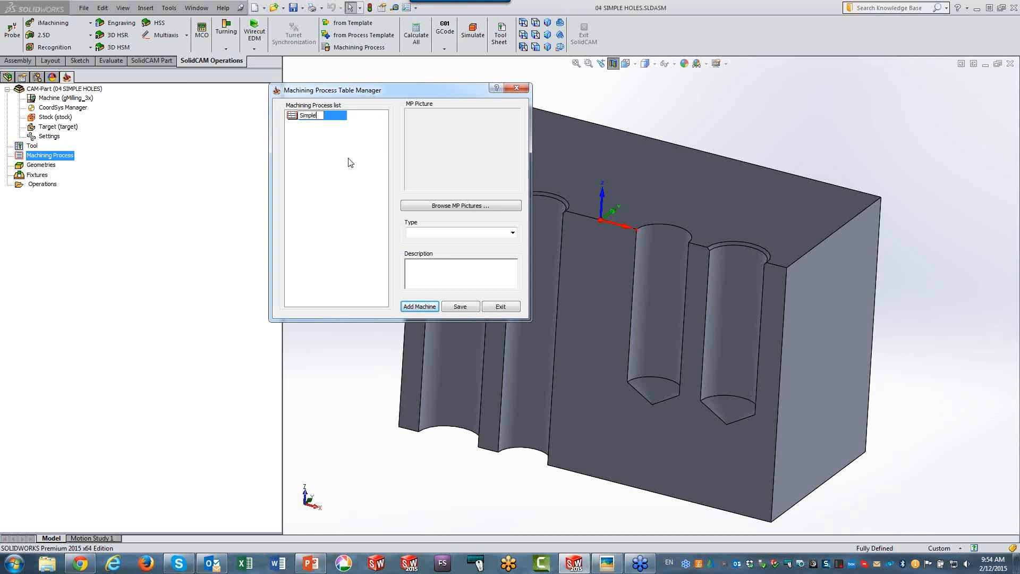
{"action": "type", "text": "e Hole"}
{"action": "key", "text": "Return"}
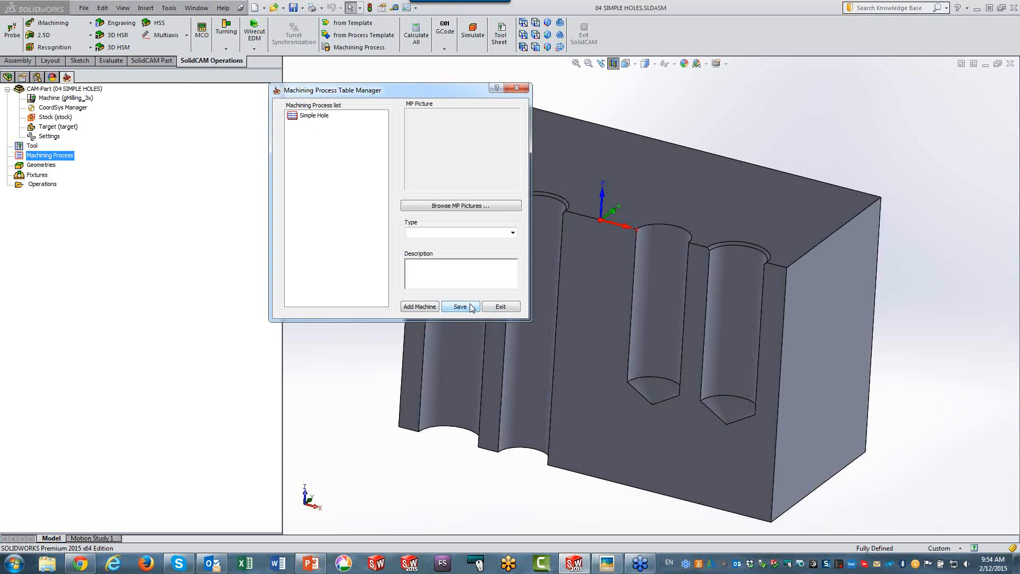
Step: Edit the Simple Hole process, add a Drill operation template and enter Simple_Holes as its geometry name
{"action": "right_click", "coordinate": [294, 118]}
{"action": "left_click", "coordinate": [318, 134]}
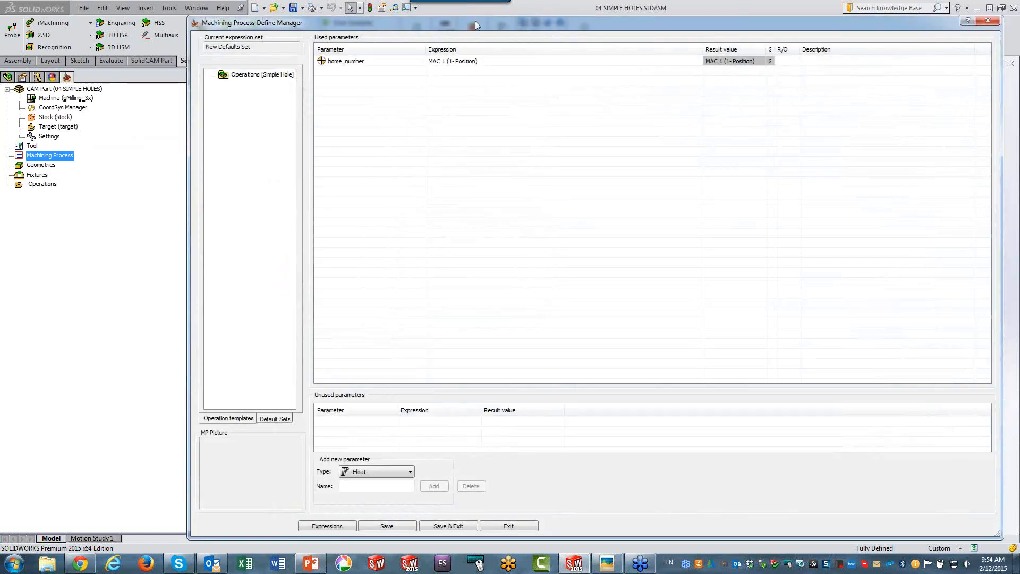
{"action": "left_click_drag", "start_coordinate": [475, 19], "coordinate": [432, 10]}
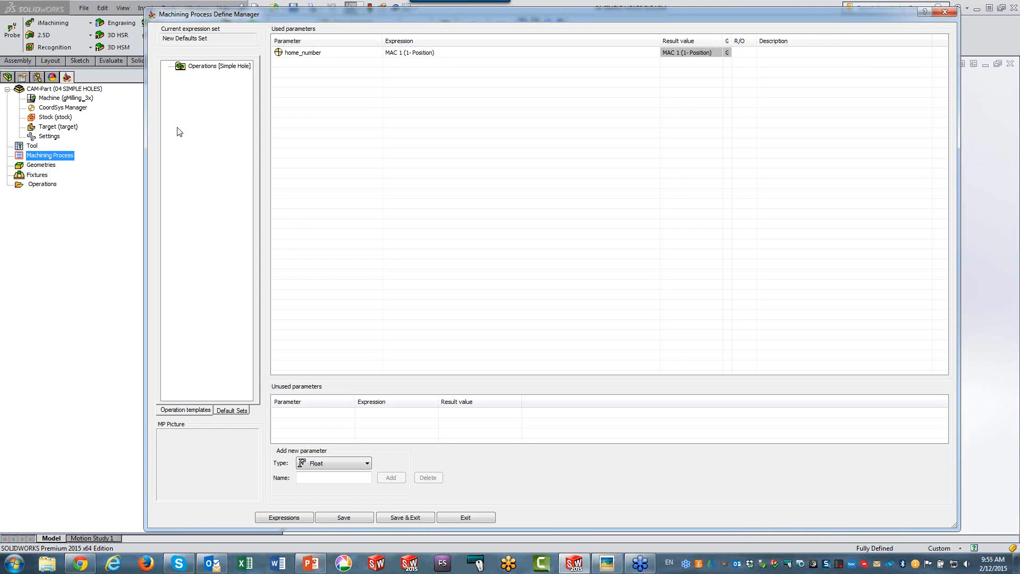
{"action": "right_click", "coordinate": [195, 69]}
{"action": "mouse_move", "coordinate": [218, 73]}
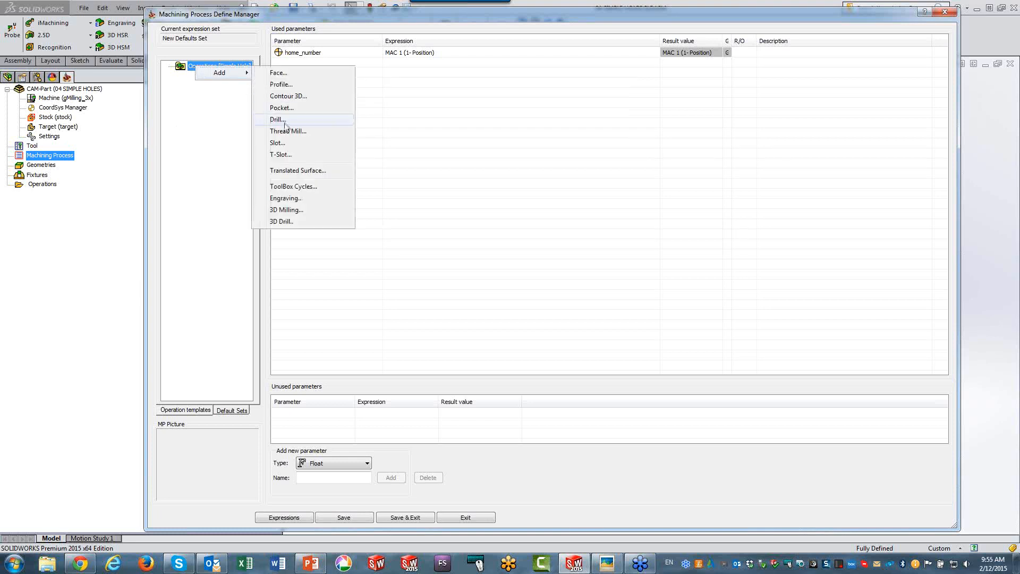
{"action": "left_click", "coordinate": [277, 120]}
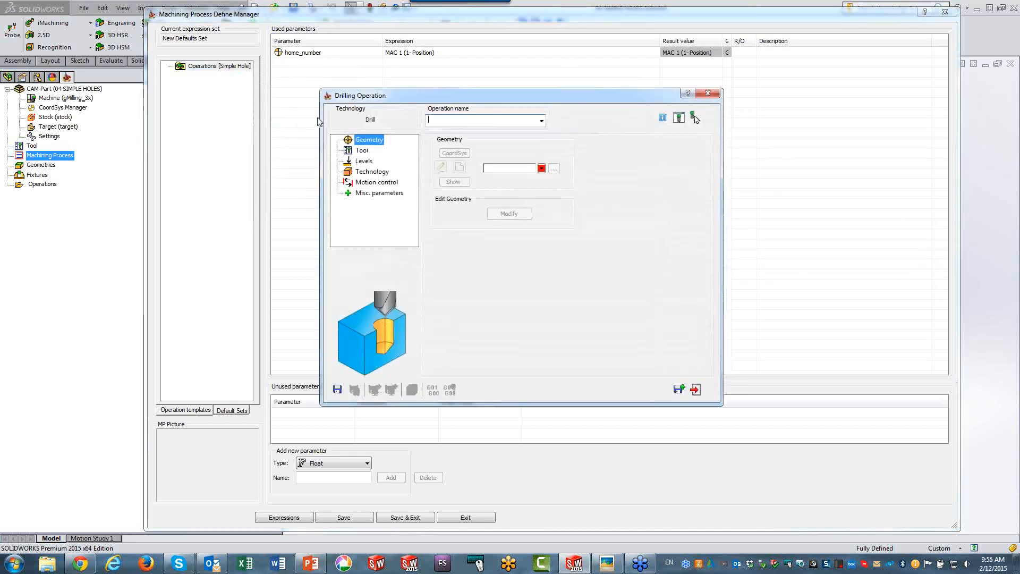
{"action": "left_click", "coordinate": [497, 169]}
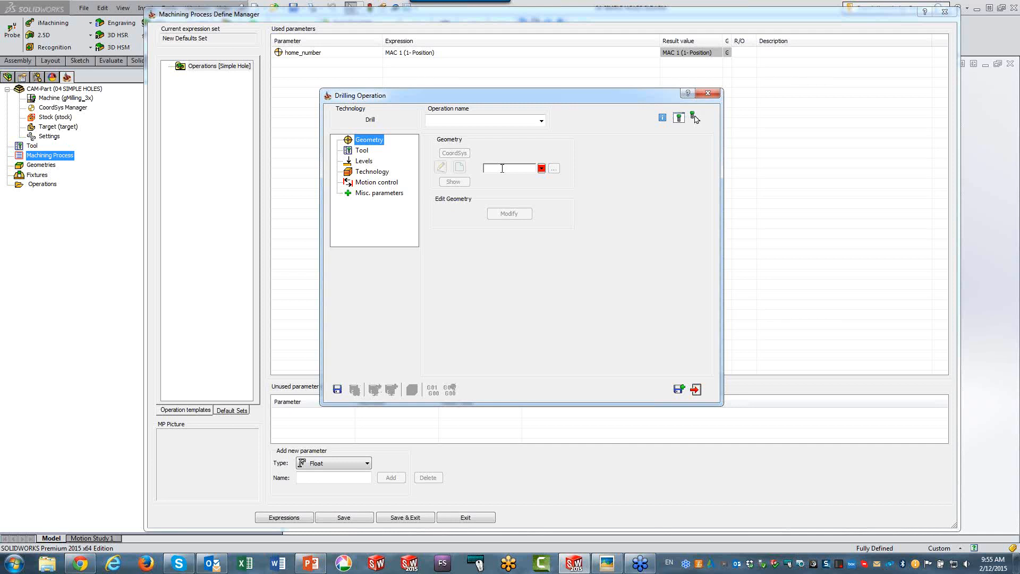
{"action": "type", "text": "Simple_Holes"}
Step: Add a new spot drill as the tool for the drilling operation
{"action": "left_click", "coordinate": [360, 151]}
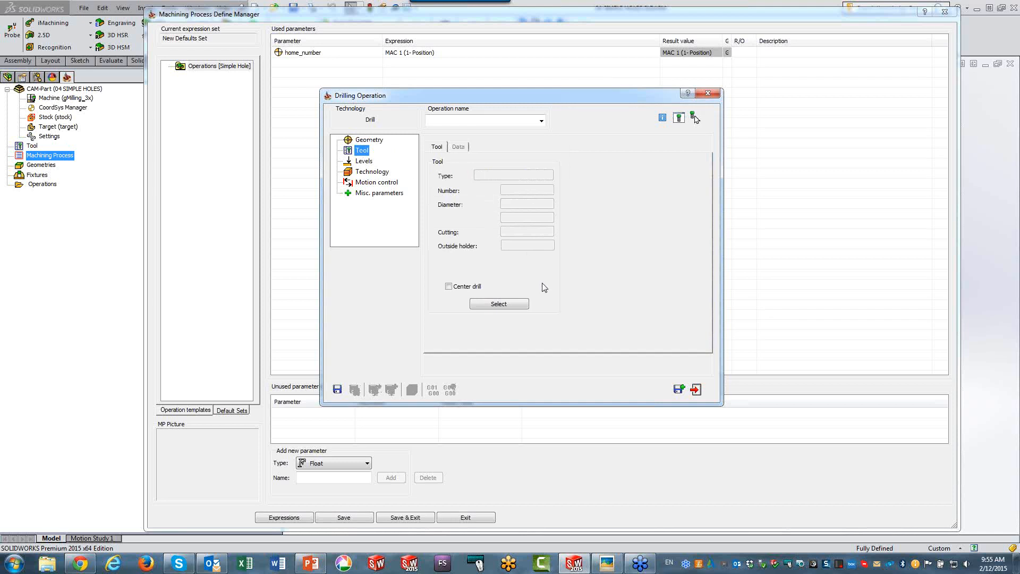
{"action": "left_click", "coordinate": [503, 306]}
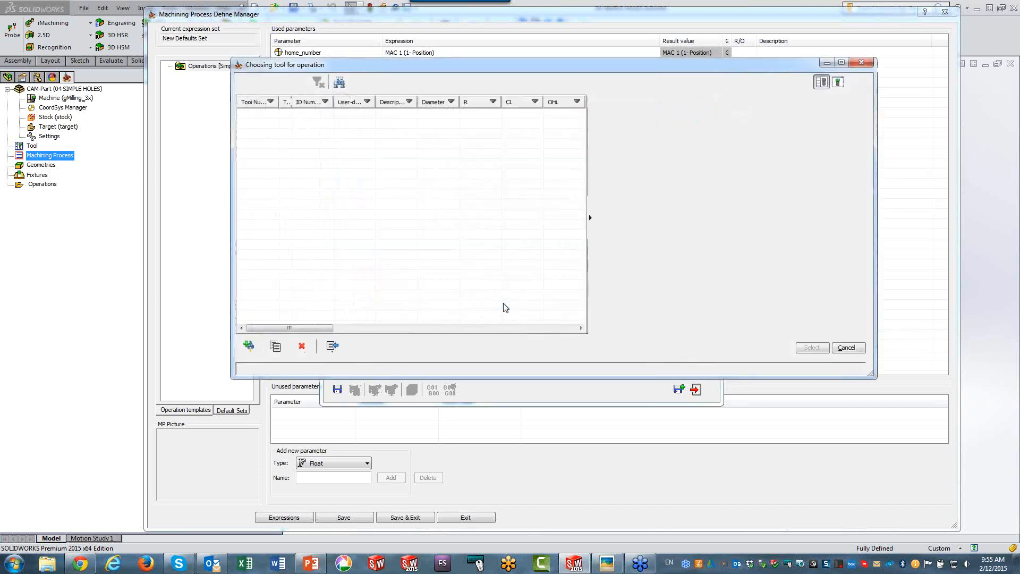
{"action": "left_click", "coordinate": [248, 346]}
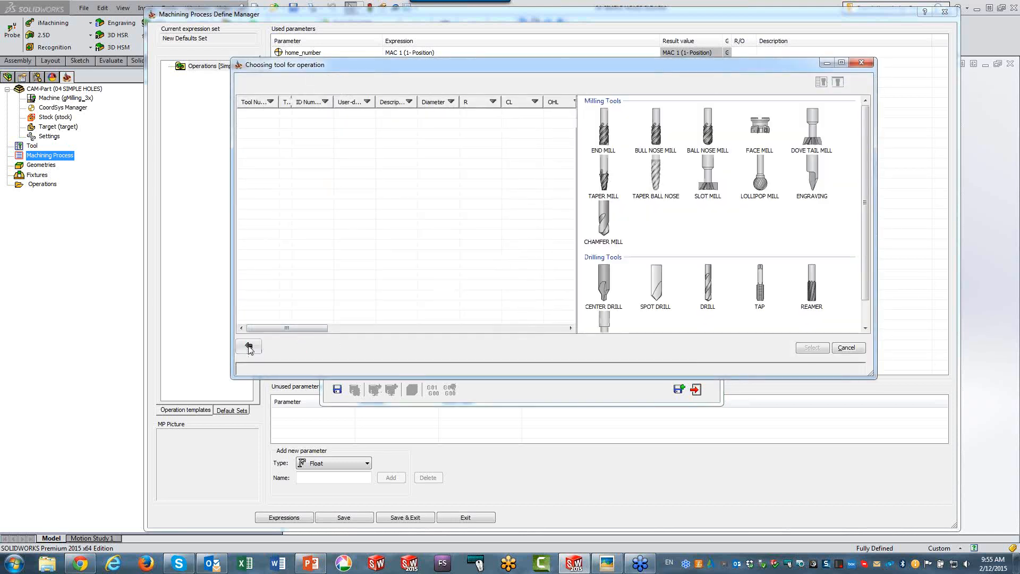
{"action": "left_click", "coordinate": [659, 293]}
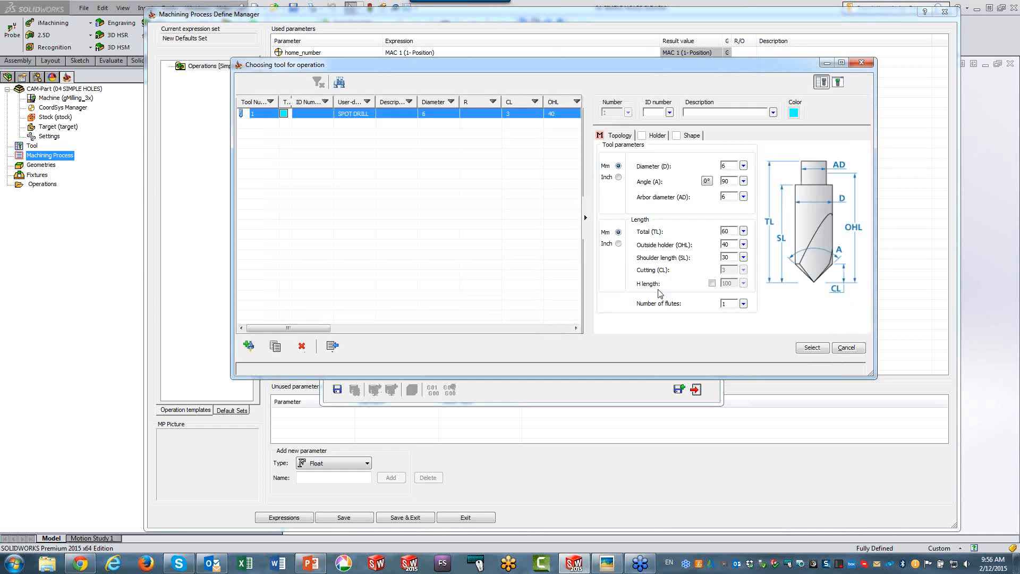
Step: Set the spot drill's diameter to the parameter Spot_Drill_Diameter and copy the parameter name
{"action": "left_click", "coordinate": [735, 165]}
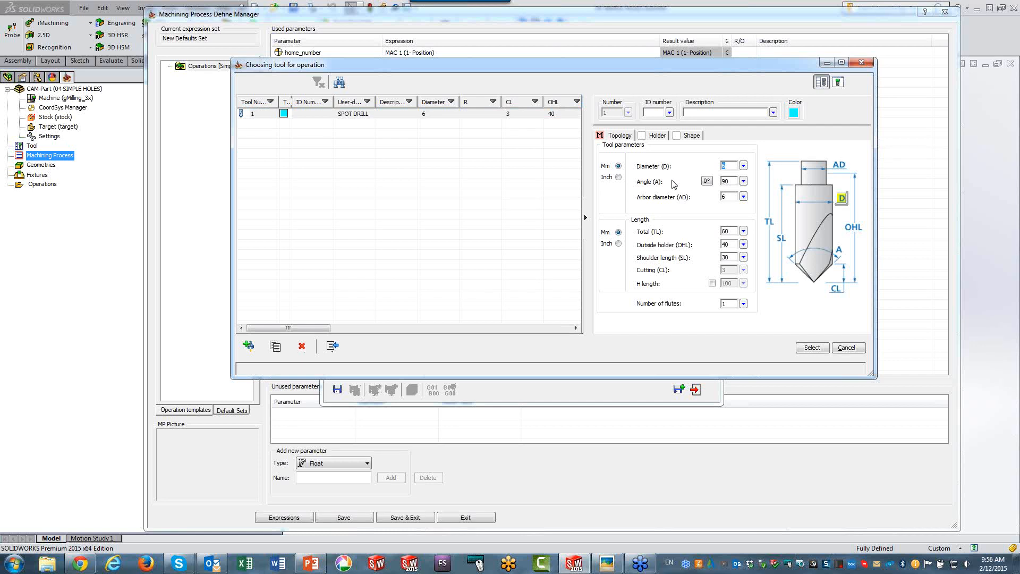
{"action": "left_click", "coordinate": [743, 167]}
{"action": "left_click", "coordinate": [796, 247]}
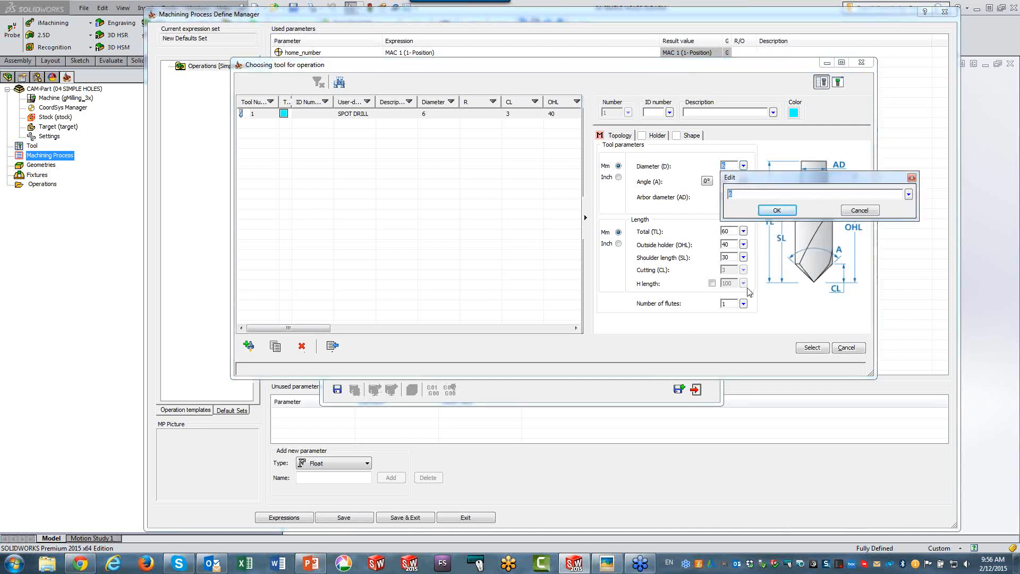
{"action": "type", "text": "Spot_Drill_Diameter"}
{"action": "left_click_drag", "start_coordinate": [727, 195], "coordinate": [756, 194]}
{"action": "key", "text": "ctrl+c"}
{"action": "left_click", "coordinate": [770, 211]}
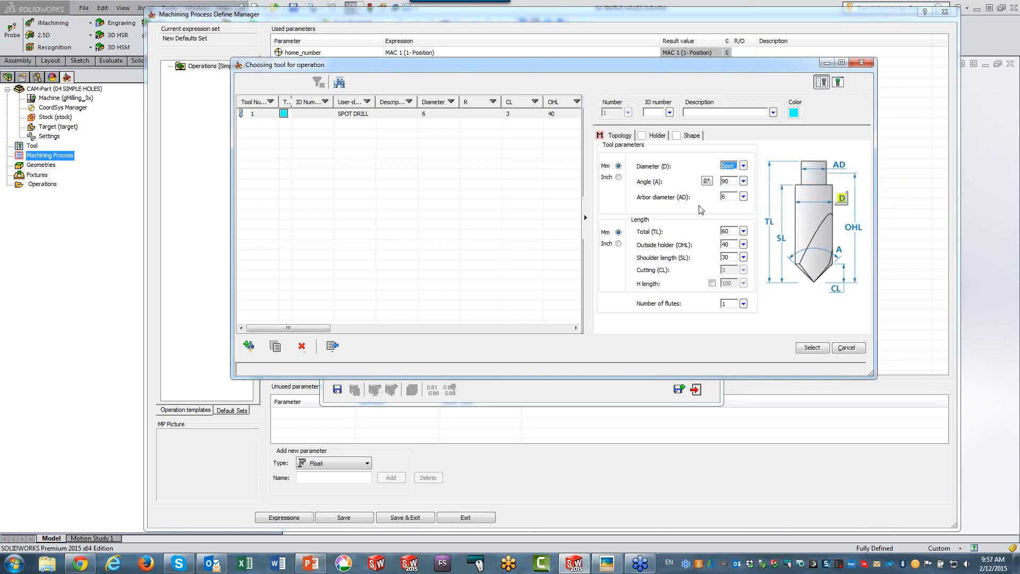
Step: Set the spot drill's angle to the parameter Spot_Drill_Angle
{"action": "left_click", "coordinate": [734, 183]}
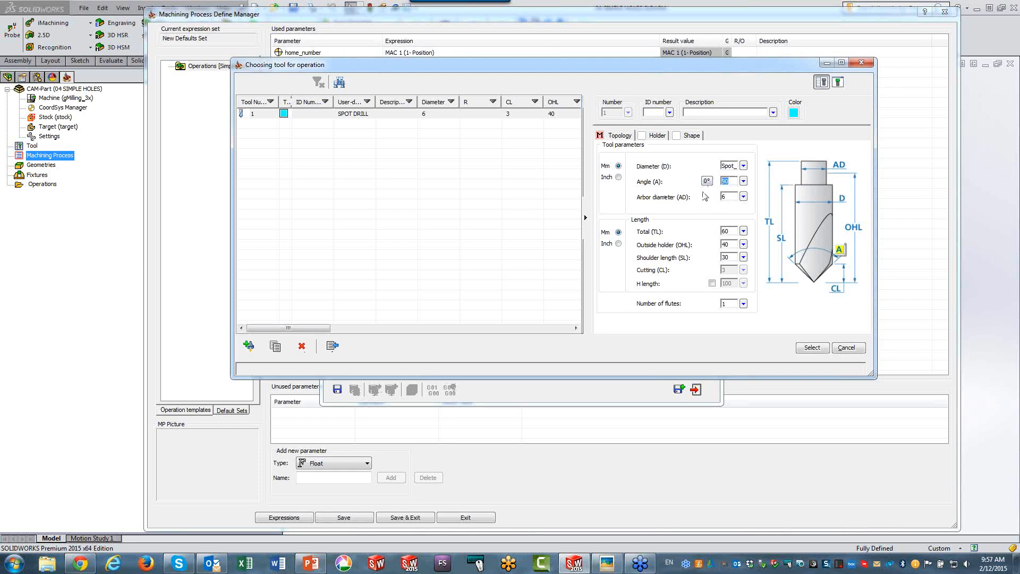
{"action": "left_click", "coordinate": [743, 182]}
{"action": "left_click", "coordinate": [788, 263]}
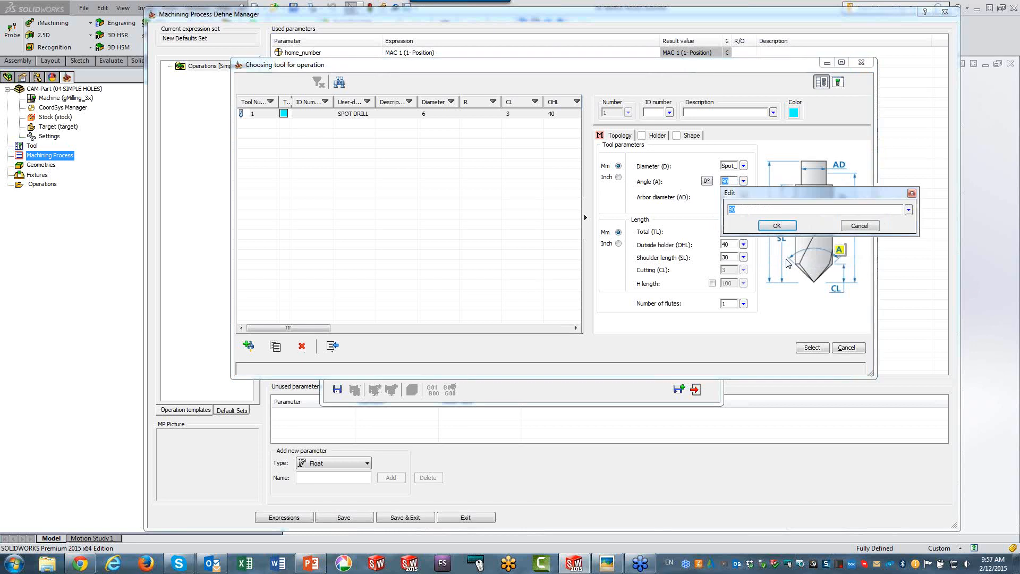
{"action": "key", "text": "ctrl+v"}
{"action": "type", "text": "Angle"}
{"action": "left_click", "coordinate": [760, 227]}
Step: Set the spot drill's arbor diameter to the parameter Spot_Drill_Arbor_Diameter
{"action": "left_click", "coordinate": [726, 196]}
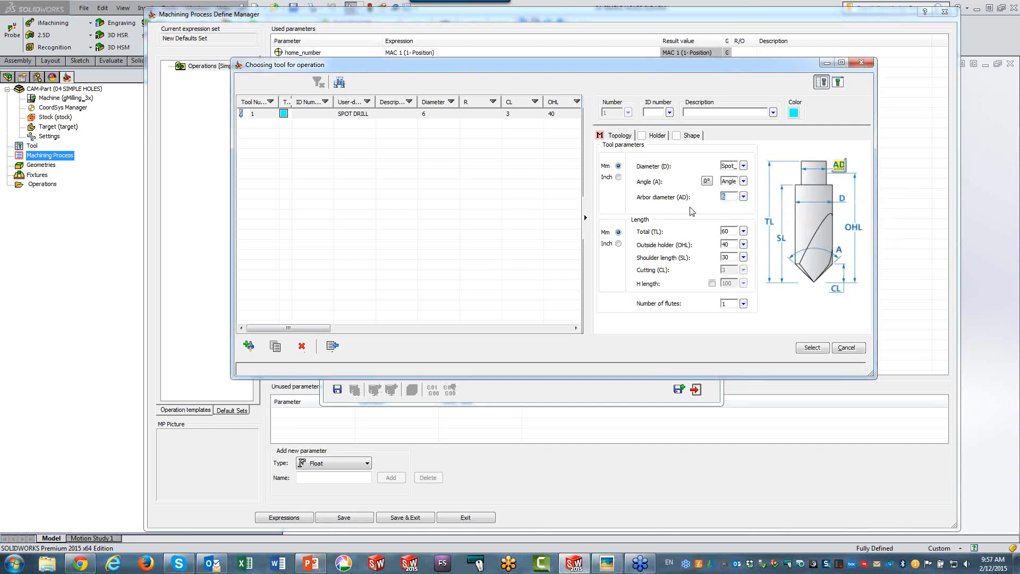
{"action": "left_click", "coordinate": [744, 197]}
{"action": "left_click", "coordinate": [780, 277]}
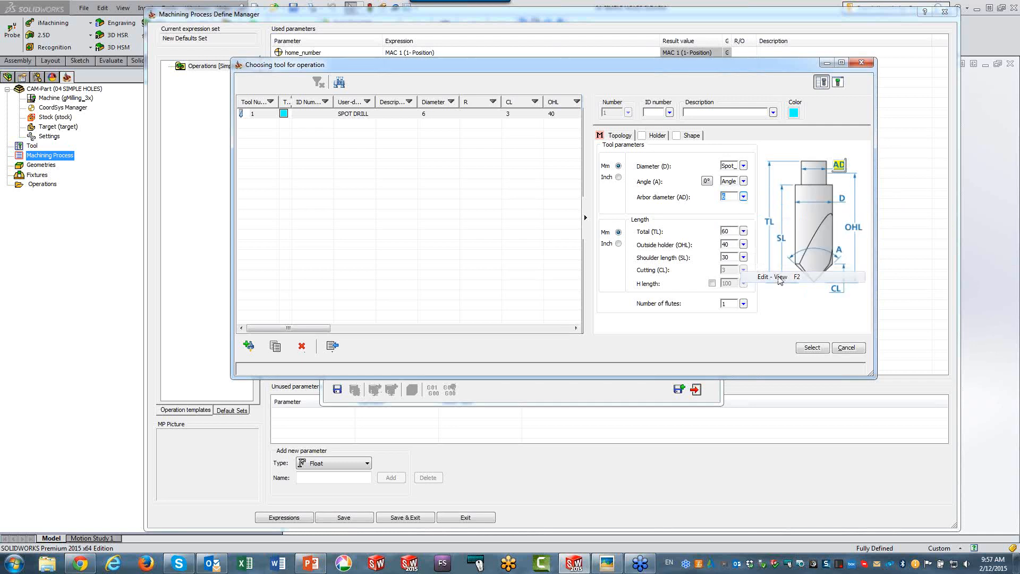
{"action": "key", "text": "ctrl+v"}
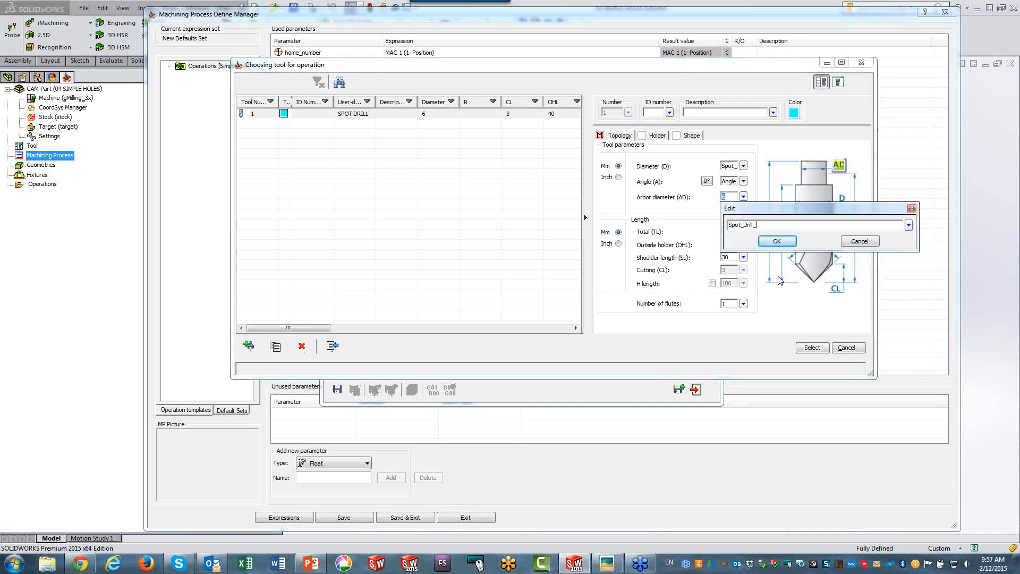
{"action": "type", "text": "Arbor_Diameter"}
{"action": "left_click", "coordinate": [777, 242]}
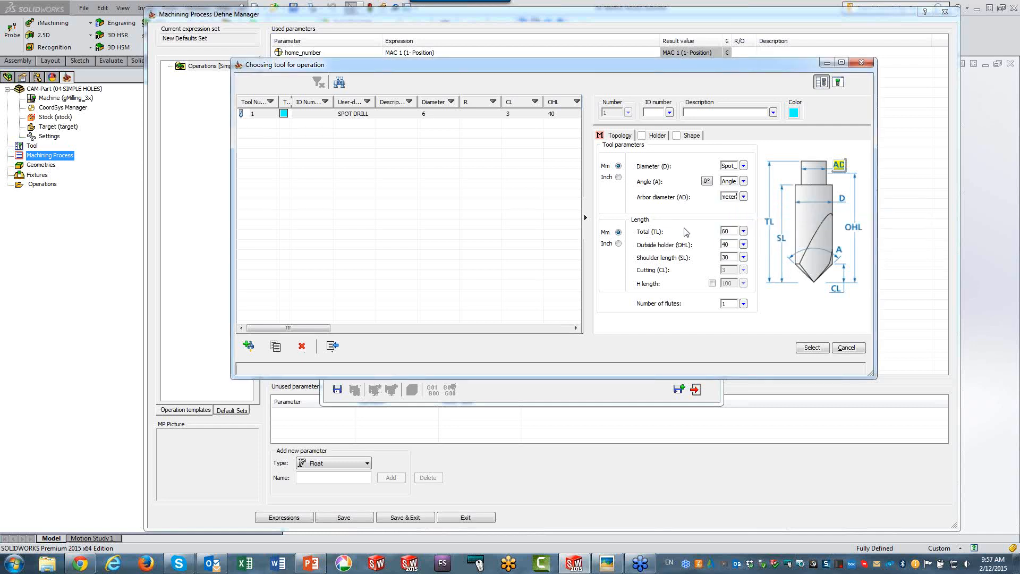
Step: Set the spot drill's total, outside holder and shoulder lengths to the parameters Spot_Drill_TL, Spot_Drill_OHL and Spot_Drill_SL
{"action": "left_click", "coordinate": [728, 232]}
{"action": "key", "text": "ctrl+v"}
{"action": "type", "text": "TL"}
{"action": "left_click", "coordinate": [726, 245]}
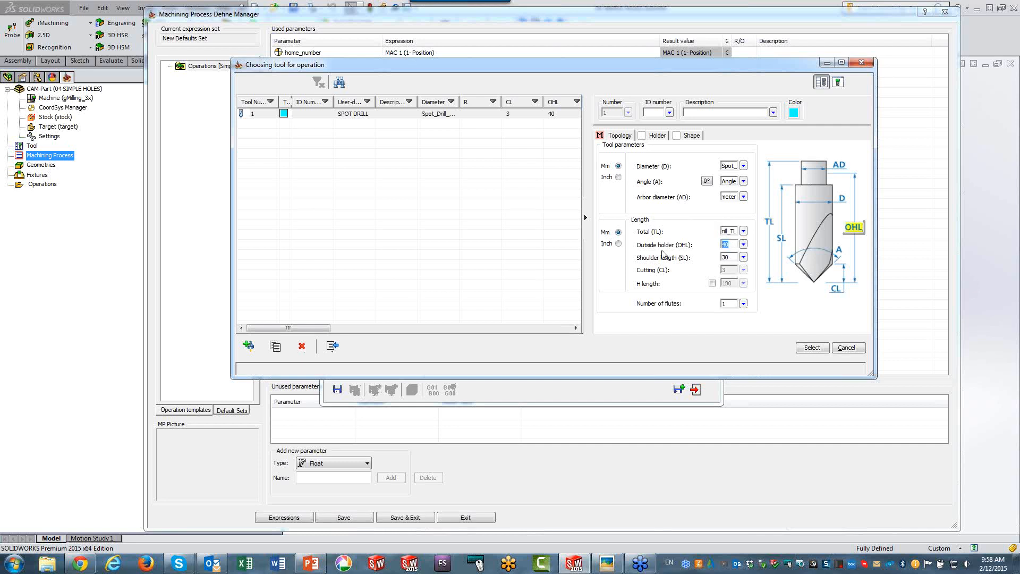
{"action": "key", "text": "ctrl+v"}
{"action": "type", "text": "OHL"}
{"action": "left_click", "coordinate": [730, 257]}
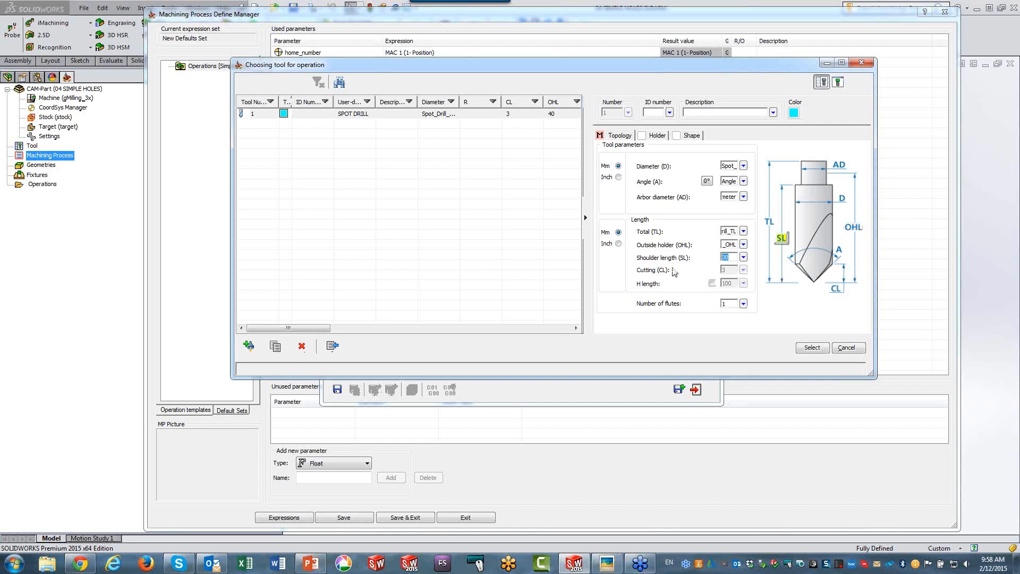
{"action": "key", "text": "ctrl+v"}
{"action": "type", "text": "SL"}
Step: Assign the parametric spot drill to the drilling operation and review its feed and spin data
{"action": "left_click", "coordinate": [732, 306]}
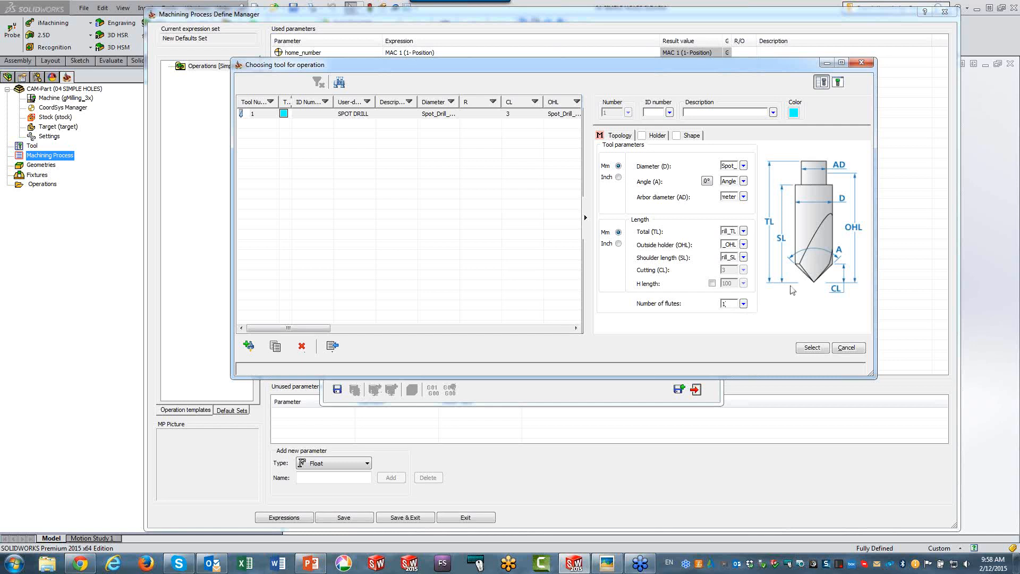
{"action": "left_click", "coordinate": [812, 347]}
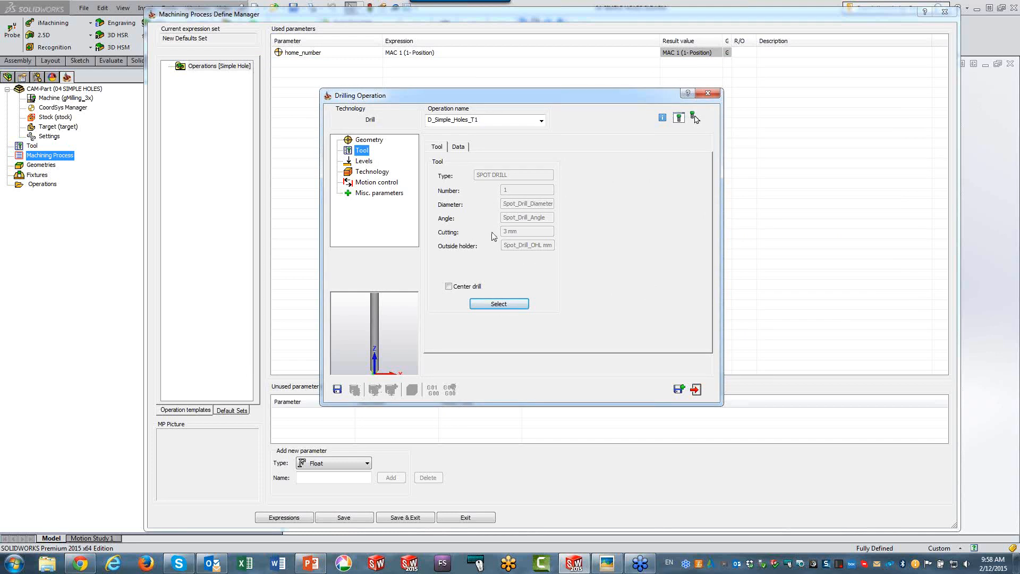
{"action": "left_click", "coordinate": [459, 148]}
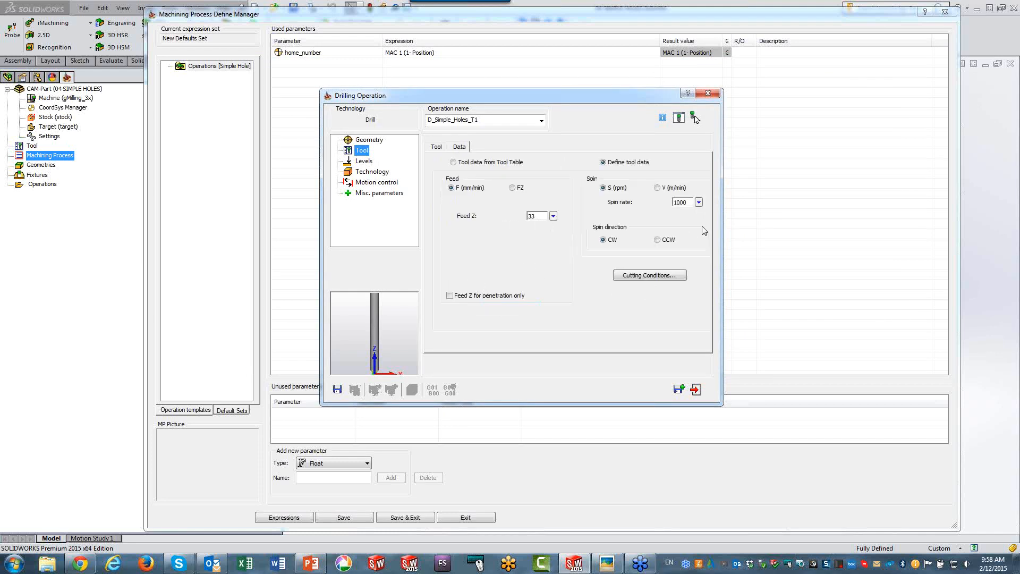
{"action": "left_click", "coordinate": [437, 147]}
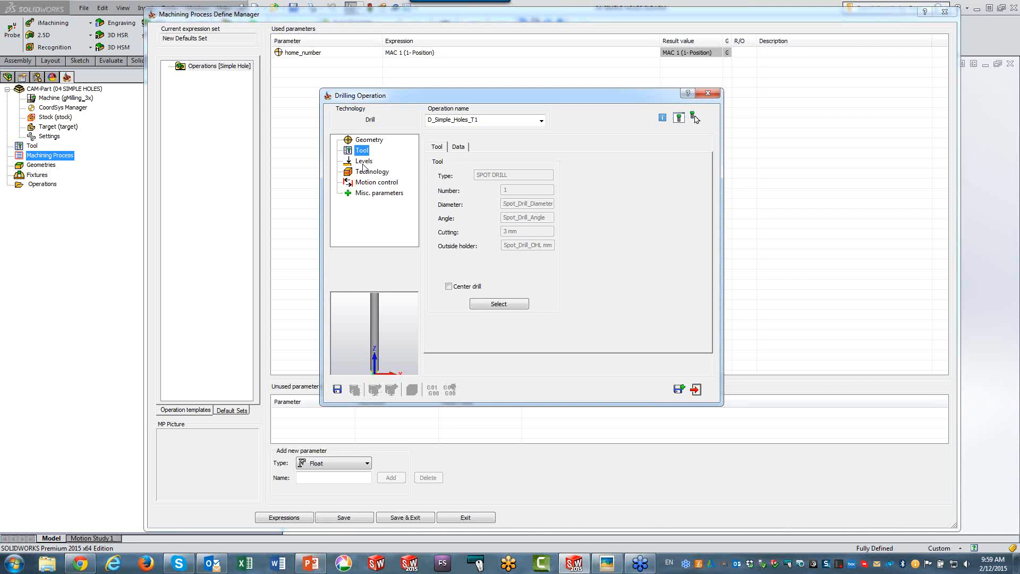
Step: Set the drilling operation's upper level to the parameter Spot_Drill_Upper_Level
{"action": "left_click", "coordinate": [364, 162]}
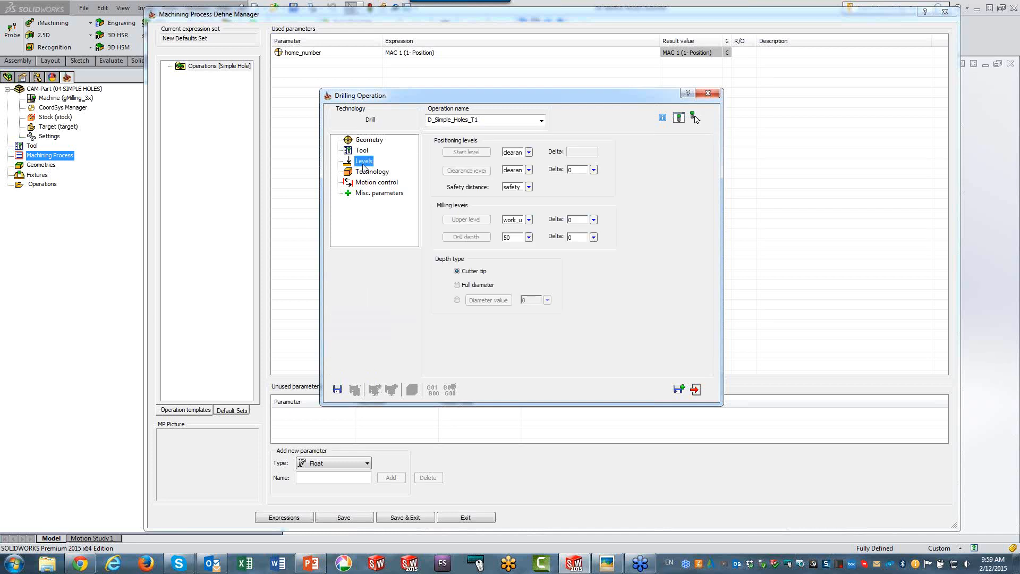
{"action": "left_click", "coordinate": [529, 220]}
{"action": "left_click", "coordinate": [570, 301]}
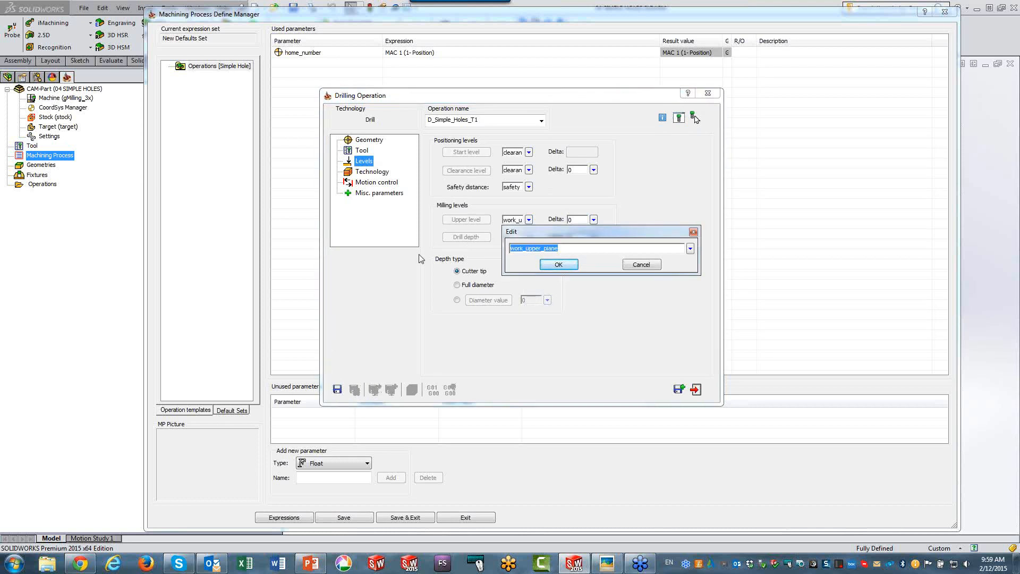
{"action": "type", "text": "Spot_Drill_jUpprt"}
{"action": "key", "text": "BackSpace"}
{"action": "type", "text": "rill_Upper_Level"}
{"action": "left_click", "coordinate": [558, 269]}
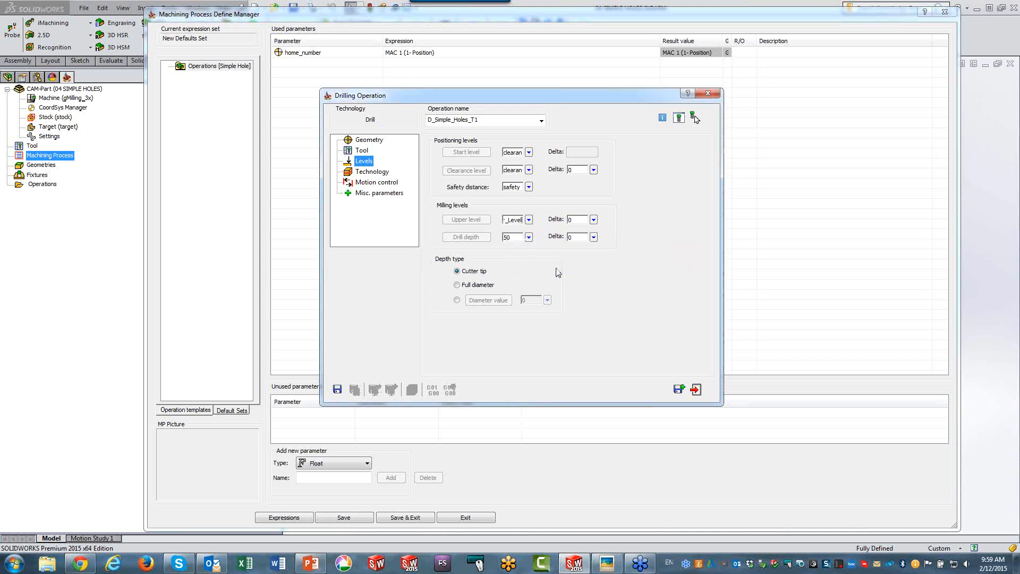
Step: Switch the depth type to diameter value, set the drill depth to 0 and the diameter value to Spot_Drill_Chamfer_Diameter
{"action": "left_click", "coordinate": [457, 300]}
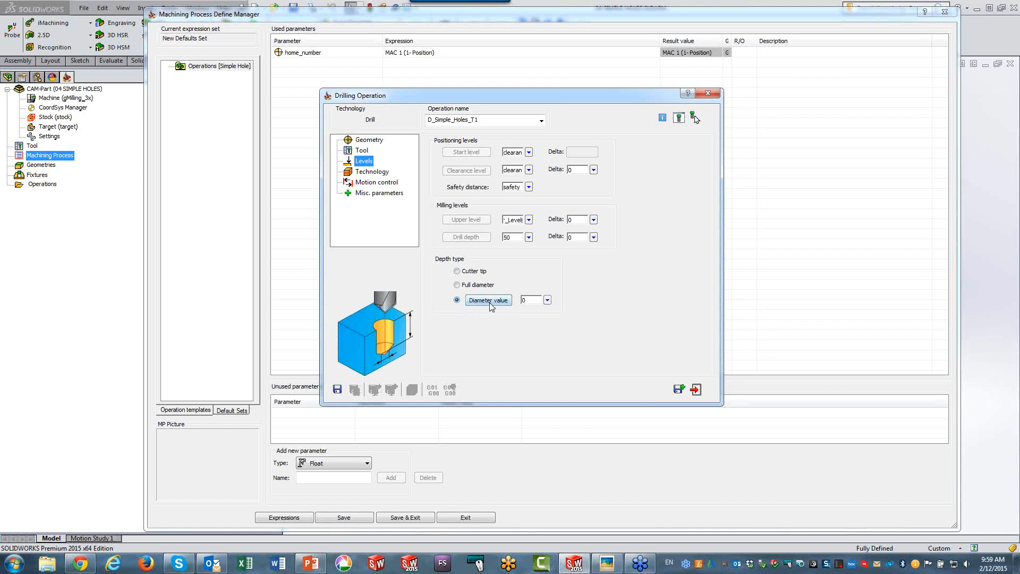
{"action": "double_click", "coordinate": [508, 238]}
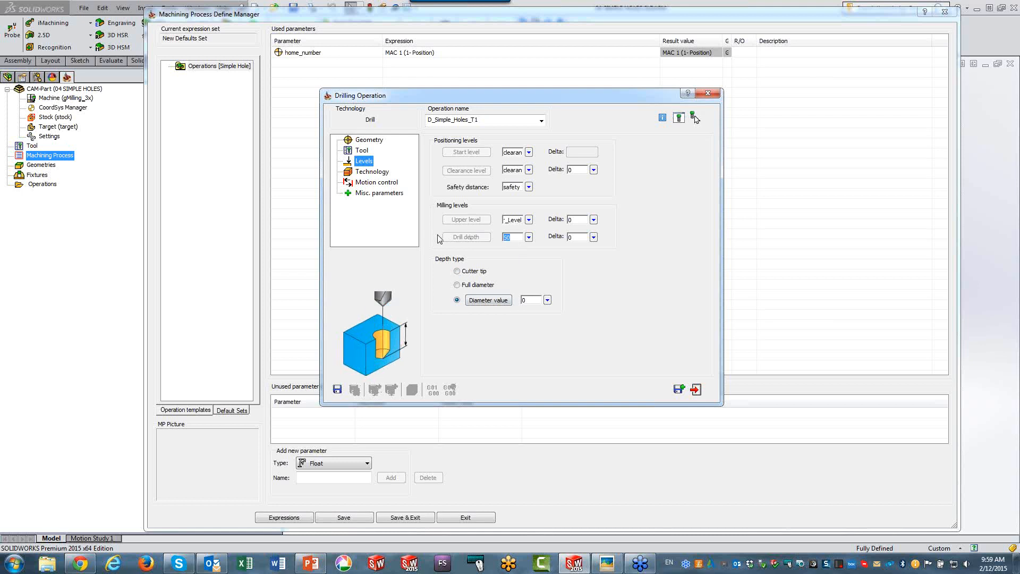
{"action": "type", "text": "0"}
{"action": "double_click", "coordinate": [530, 301]}
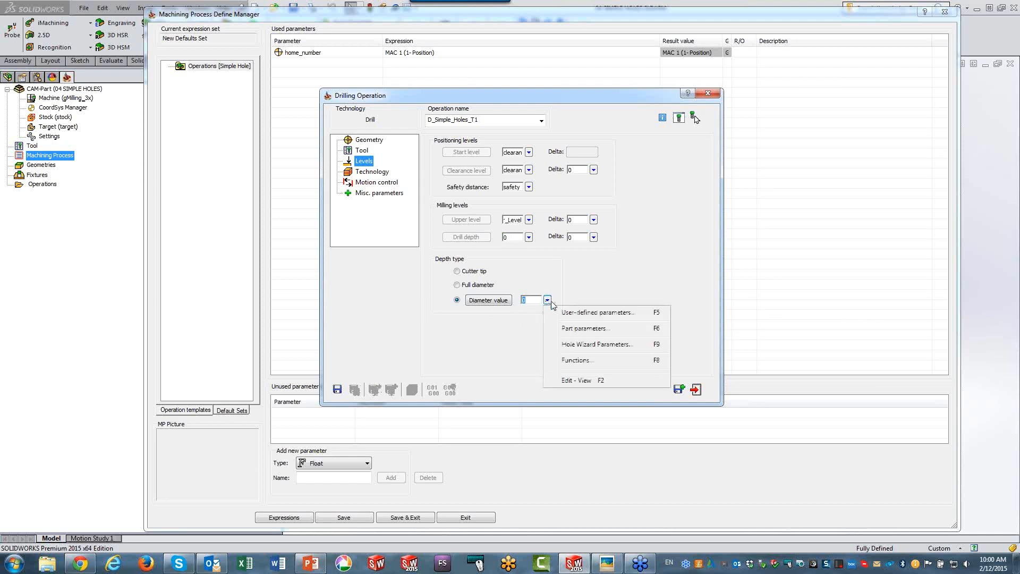
{"action": "left_click", "coordinate": [580, 380]}
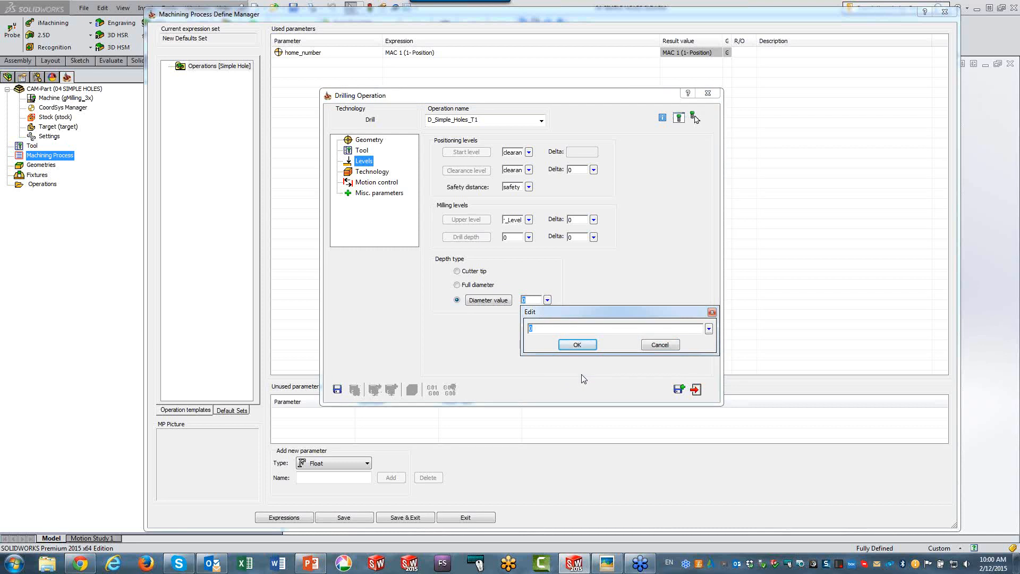
{"action": "type", "text": "Spot_Drill_Chamfer_Diameter"}
{"action": "left_click", "coordinate": [580, 344]}
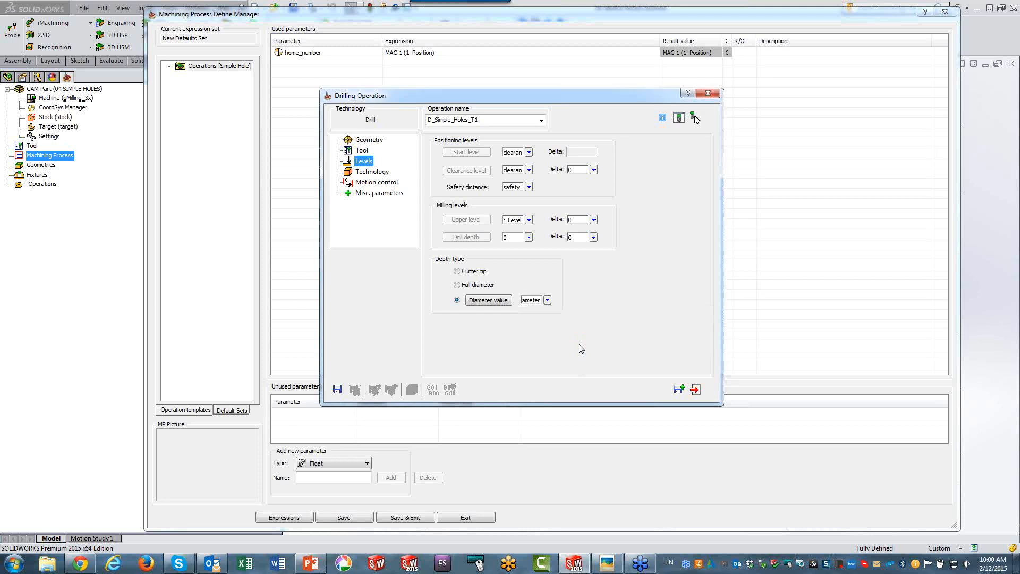
Step: Sort the drilling positions by shortest distance, then save and close the spot drill operation template
{"action": "left_click", "coordinate": [376, 173]}
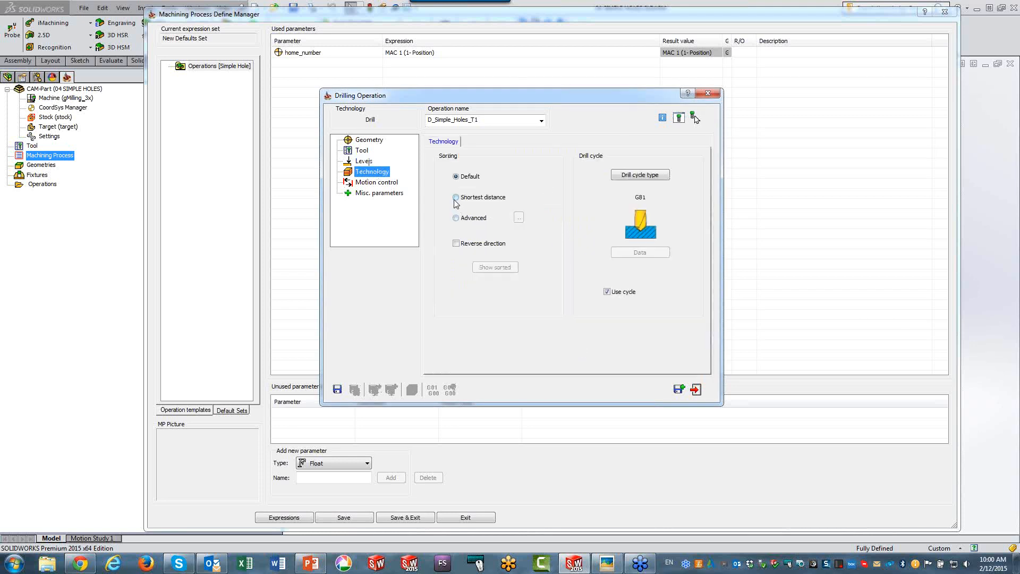
{"action": "mouse_move", "coordinate": [456, 203]}
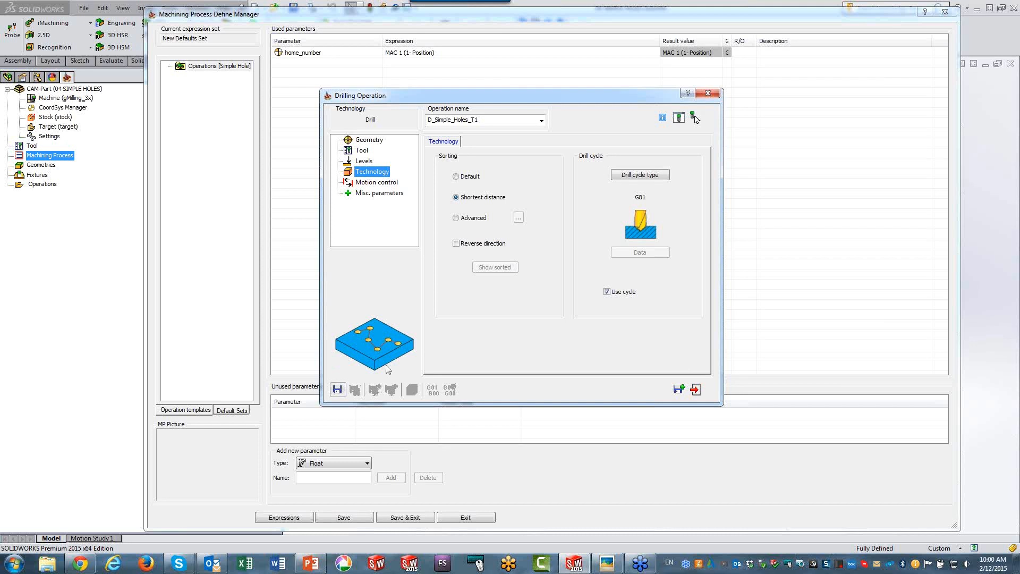
{"action": "left_click", "coordinate": [696, 389]}
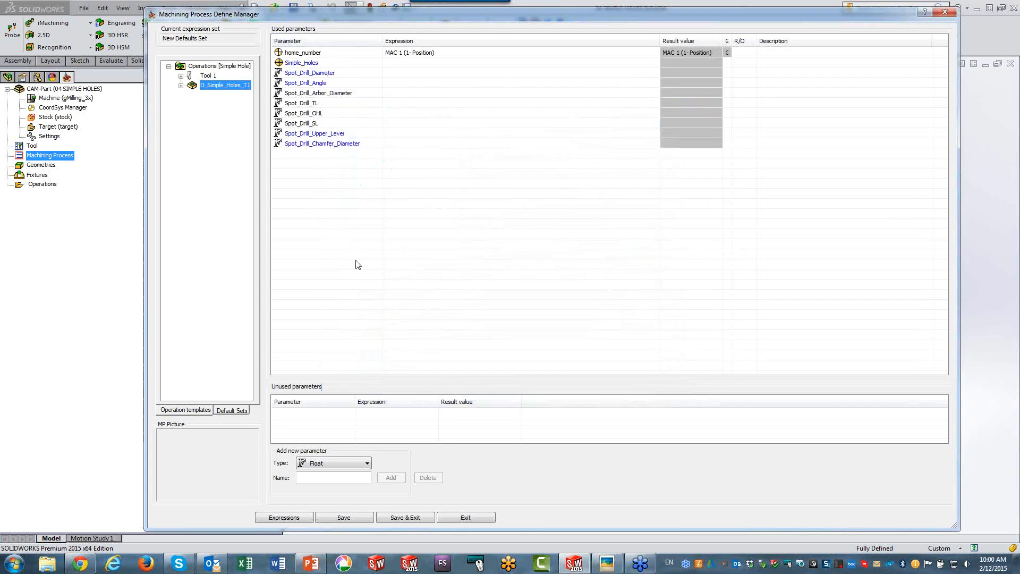
Step: Save and close the Simple Hole process definition, and save the machining process table
{"action": "left_click", "coordinate": [335, 518]}
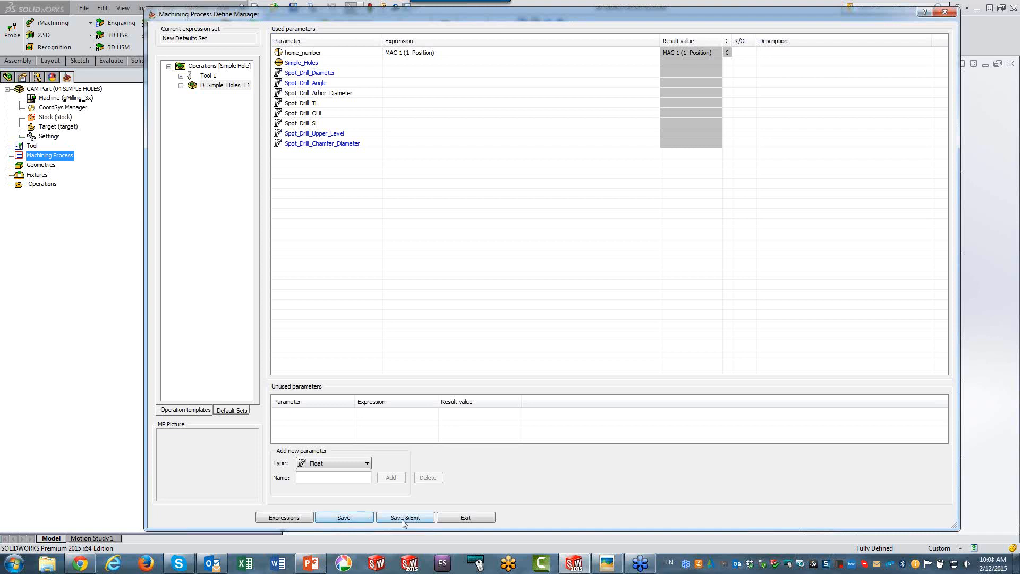
{"action": "left_click", "coordinate": [462, 518]}
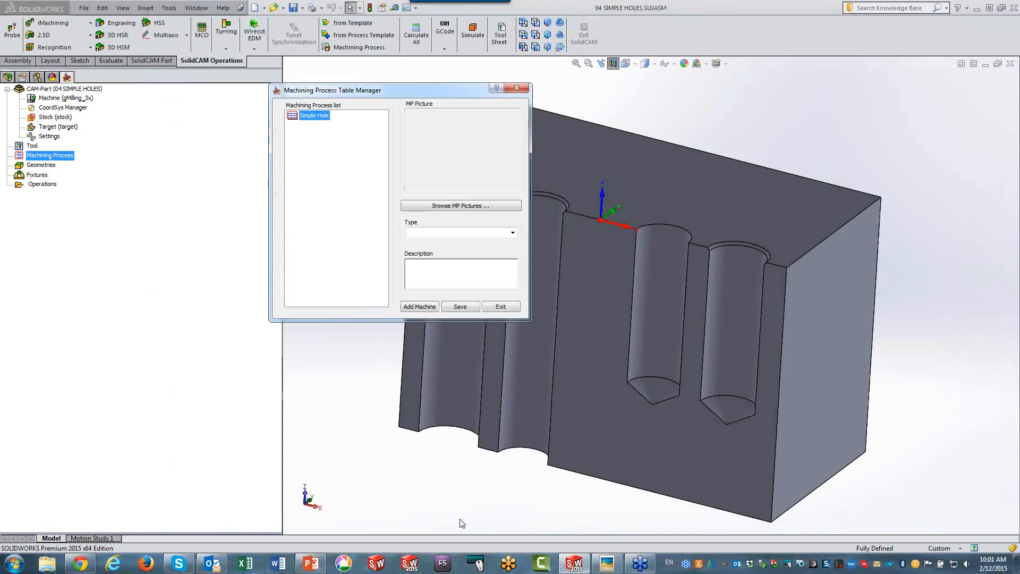
{"action": "left_click", "coordinate": [461, 307]}
Step: Reopen the Simple Hole process, add a Drill operation after D_Simple_Holes_T1 and assign the Simple_Holes parameter as its geometry
{"action": "double_click", "coordinate": [301, 117]}
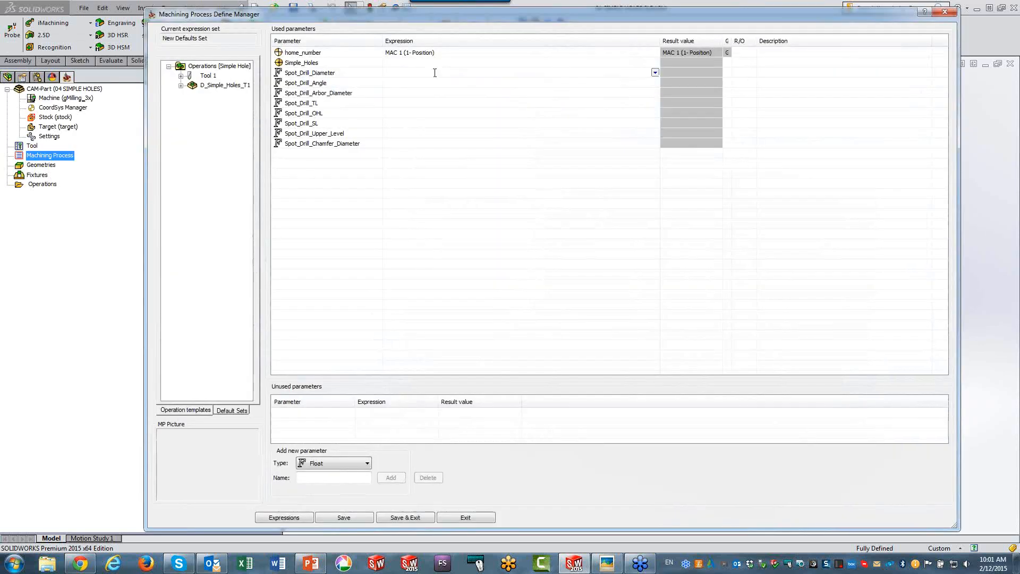
{"action": "right_click", "coordinate": [219, 87]}
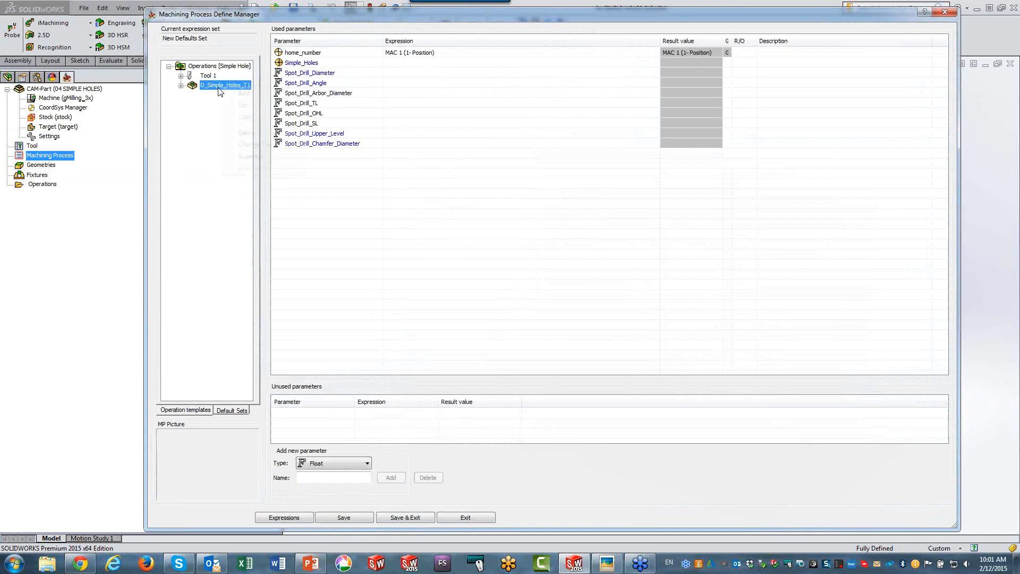
{"action": "mouse_move", "coordinate": [232, 94]}
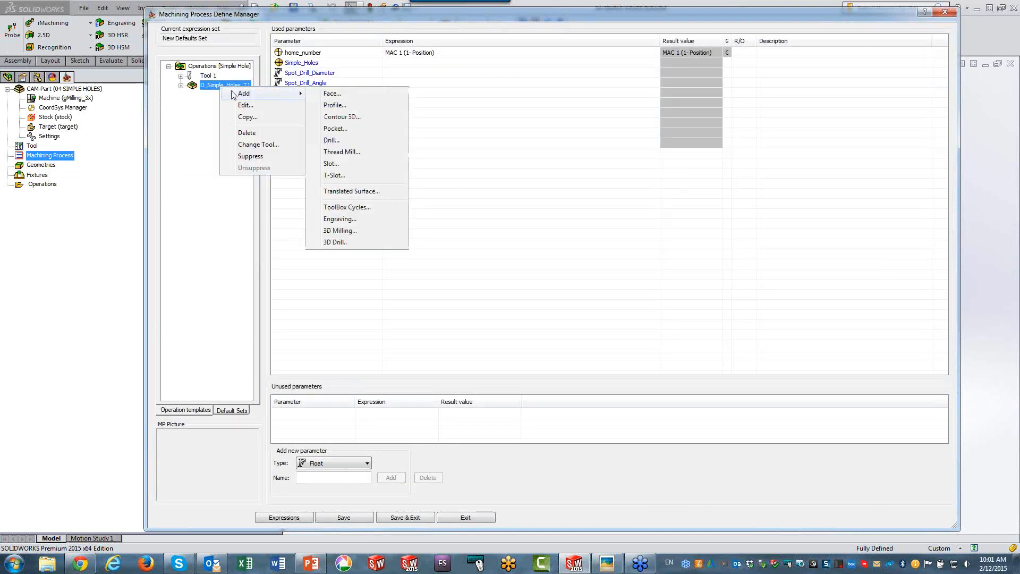
{"action": "left_click", "coordinate": [353, 143]}
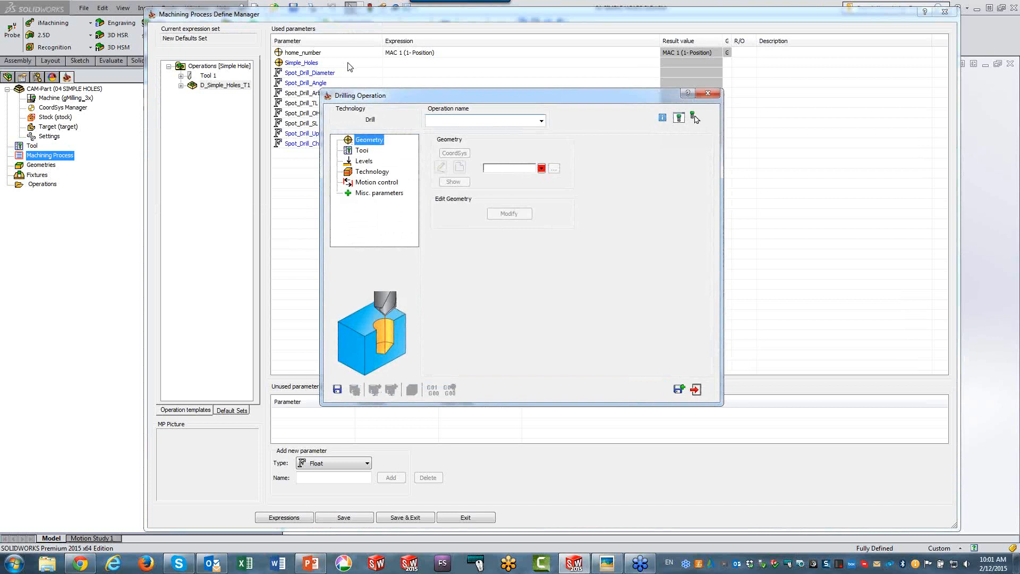
{"action": "left_click", "coordinate": [542, 169]}
{"action": "left_click", "coordinate": [560, 183]}
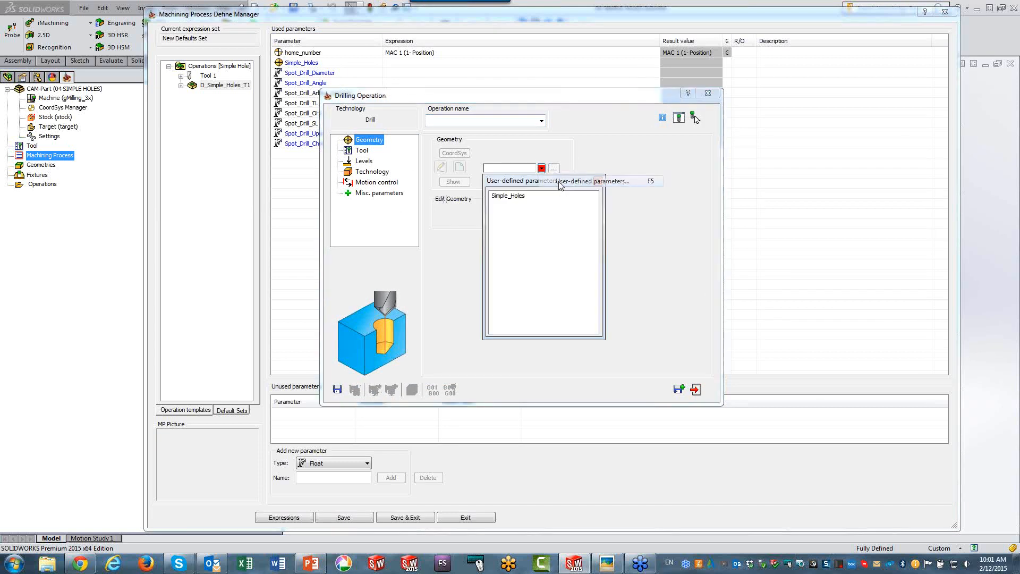
{"action": "double_click", "coordinate": [518, 198]}
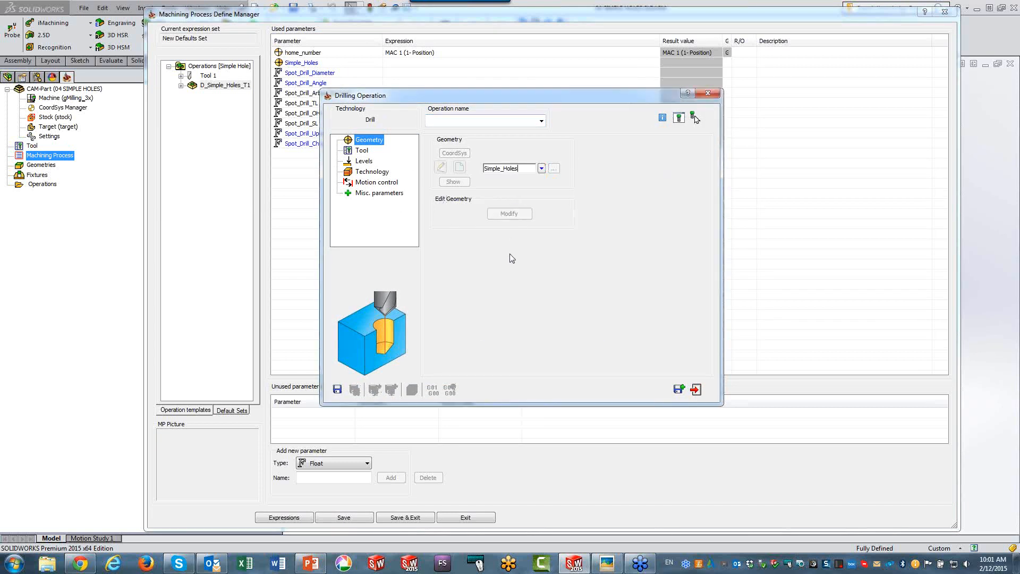
Step: Add a new drill as the tool for the second drilling operation
{"action": "left_click", "coordinate": [361, 151]}
{"action": "left_click", "coordinate": [502, 304]}
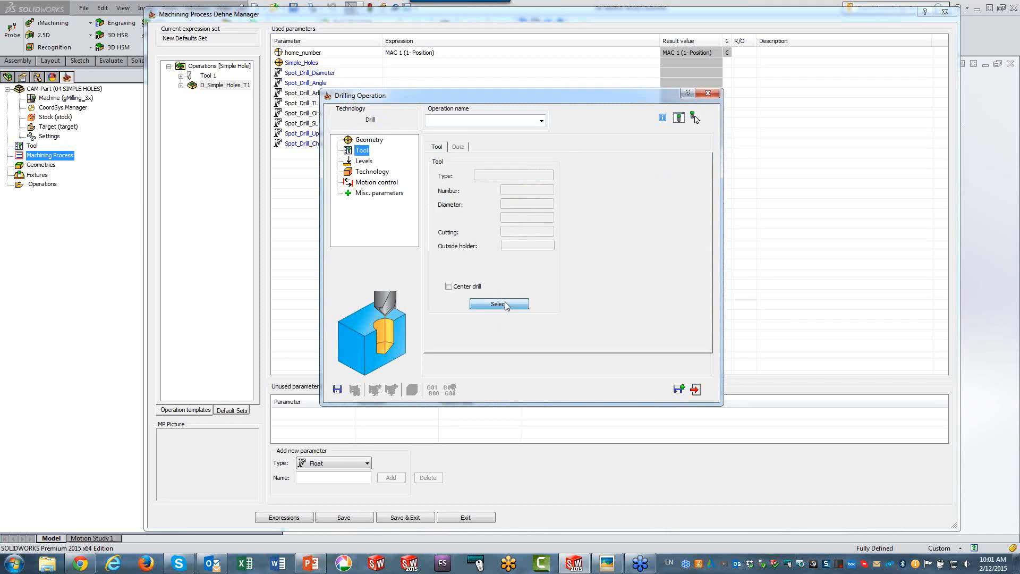
{"action": "left_click", "coordinate": [248, 346]}
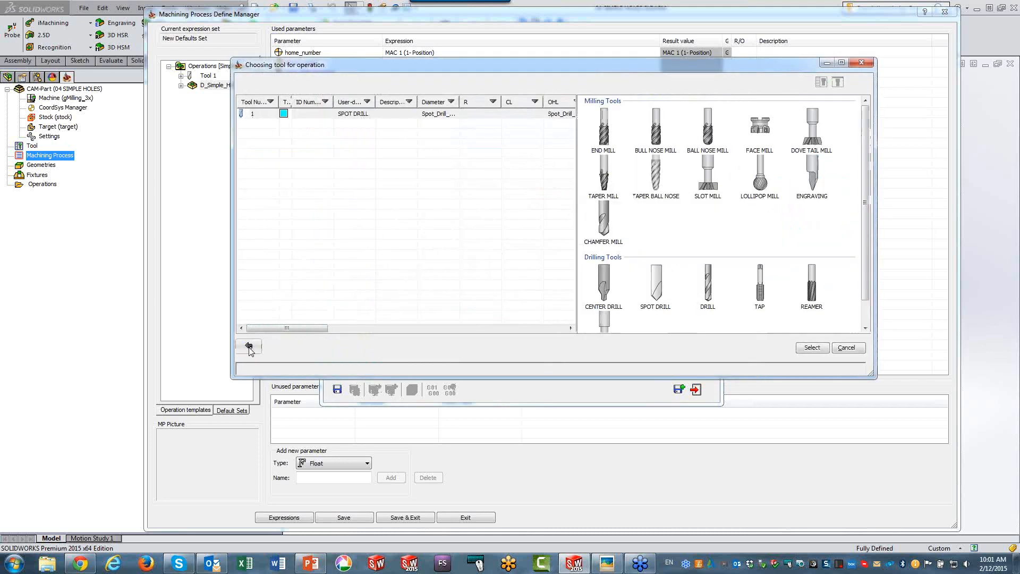
{"action": "left_click", "coordinate": [707, 290]}
Step: Set the new drill's diameter expression to Drill_Diameter, adapted from the user-defined parameter Spot_Drill_Diameter
{"action": "left_click", "coordinate": [734, 165]}
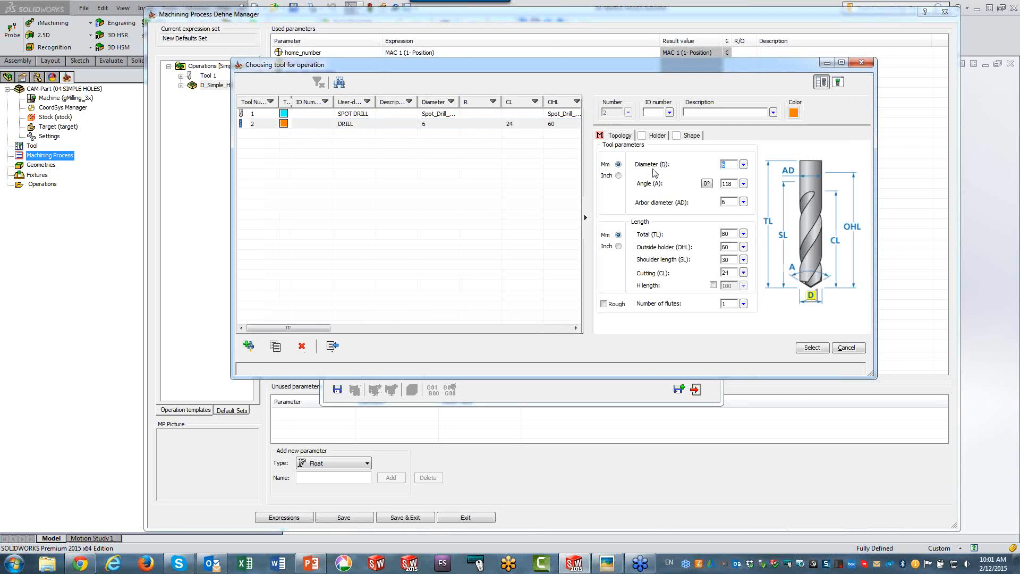
{"action": "left_click", "coordinate": [744, 165]}
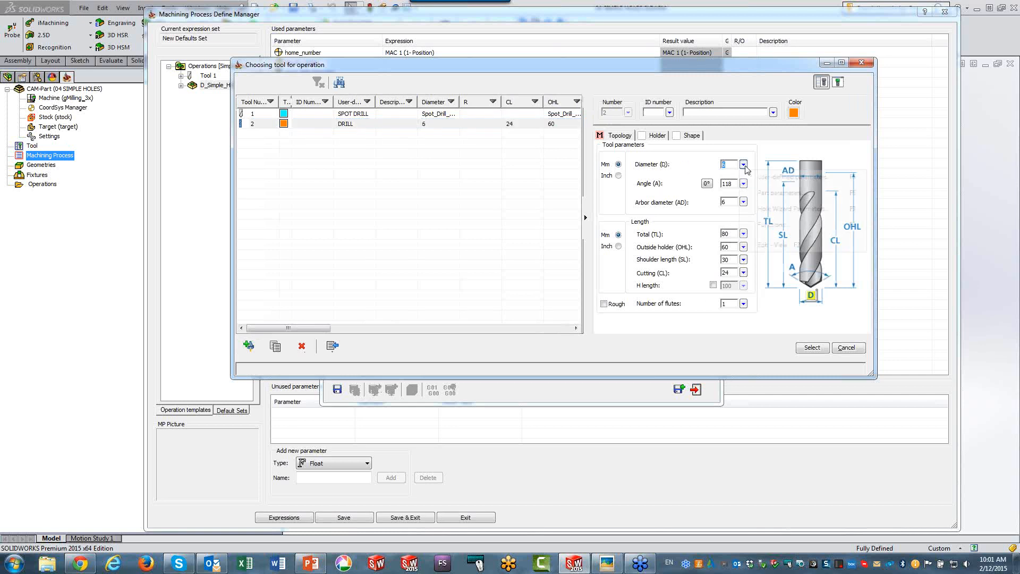
{"action": "left_click", "coordinate": [772, 245]}
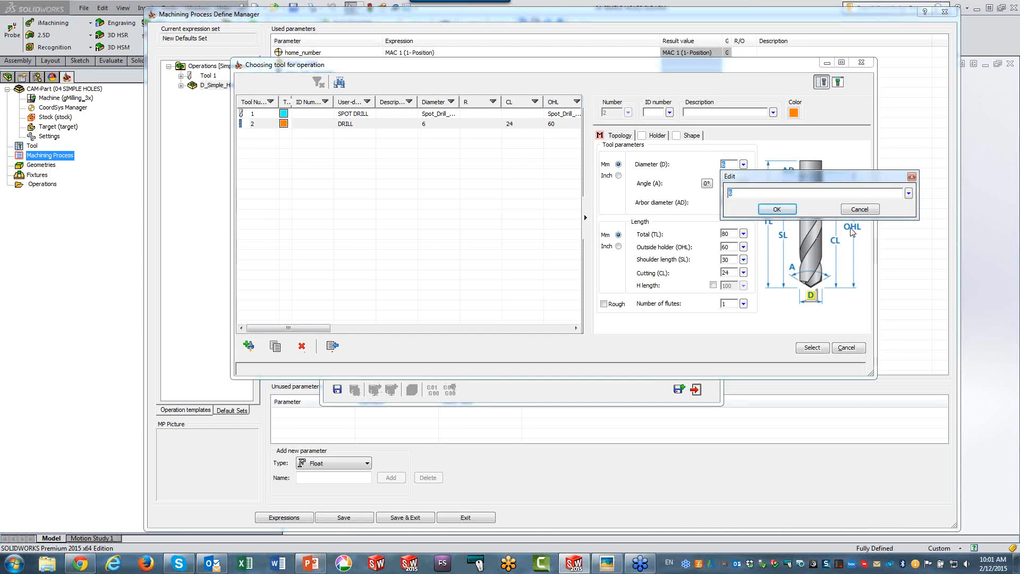
{"action": "left_click", "coordinate": [909, 194]}
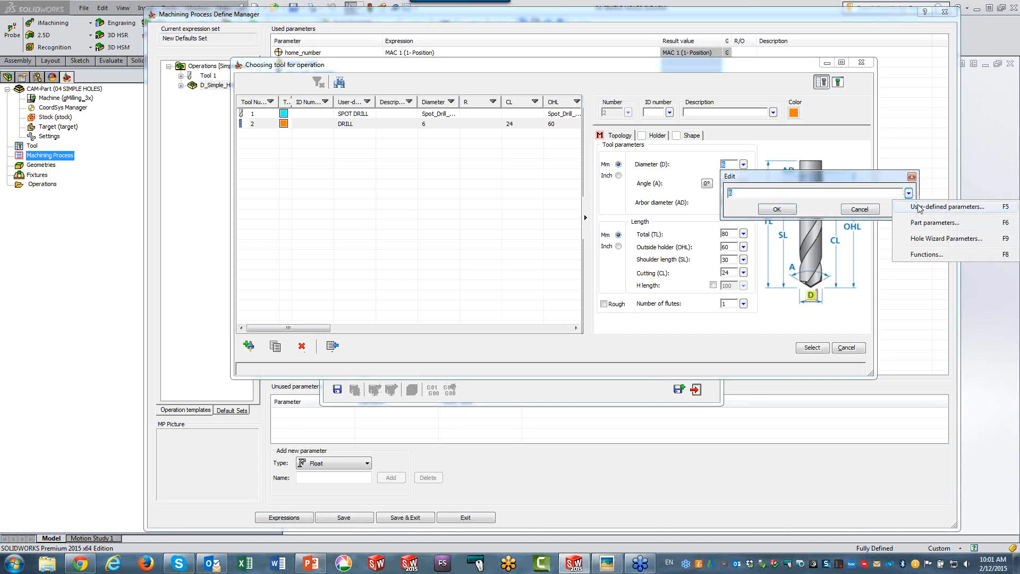
{"action": "left_click", "coordinate": [919, 207]}
{"action": "double_click", "coordinate": [777, 222]}
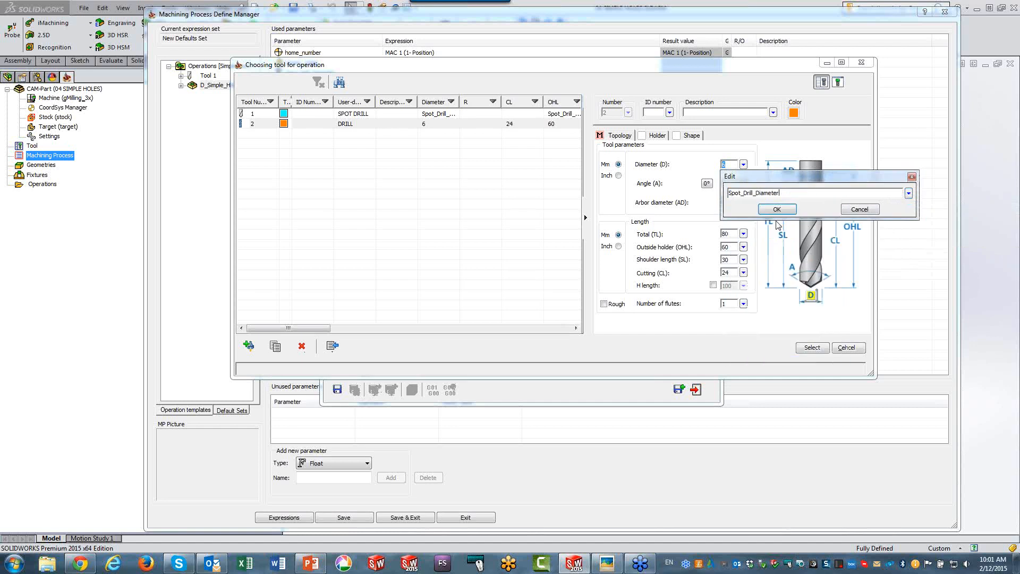
{"action": "left_click_drag", "start_coordinate": [745, 195], "coordinate": [729, 193]}
{"action": "key", "text": "BackSpace"}
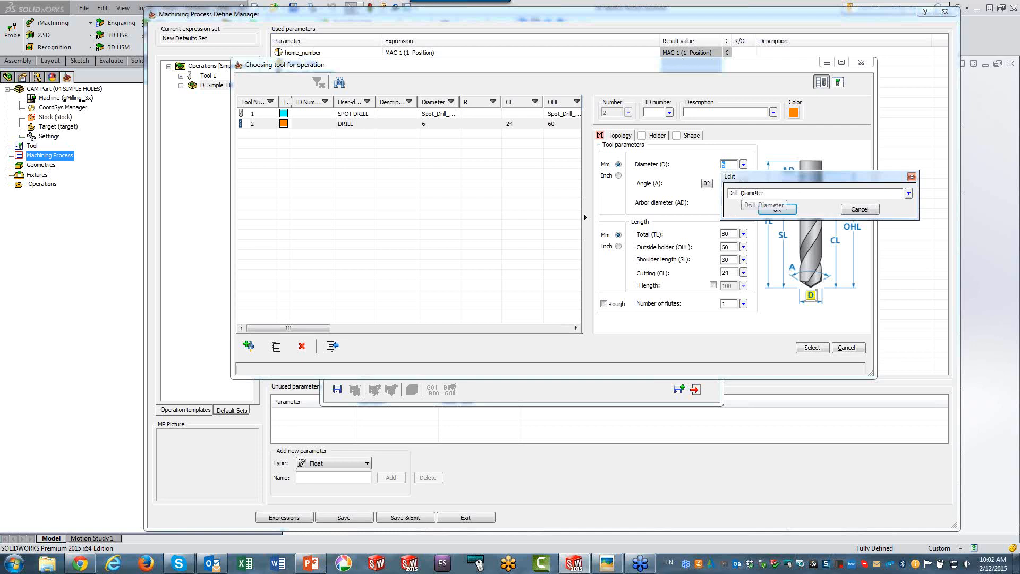
Step: Copy the Drill_ prefix from the diameter expression for reuse and confirm Drill_Diameter as the tool diameter
{"action": "left_click_drag", "start_coordinate": [742, 194], "coordinate": [728, 194]}
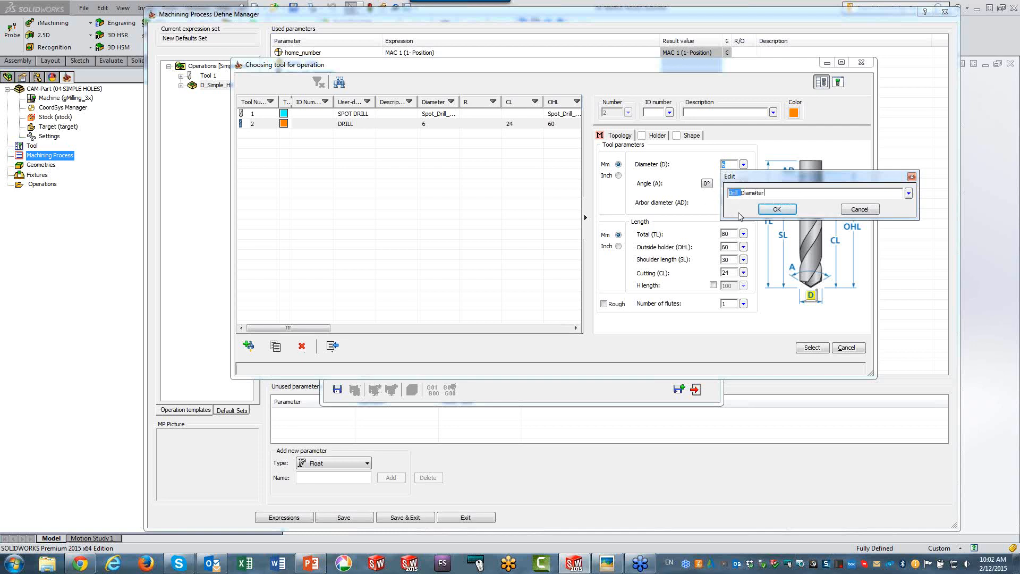
{"action": "key", "text": "ctrl+z"}
{"action": "left_click_drag", "start_coordinate": [792, 192], "coordinate": [707, 200]}
{"action": "left_click", "coordinate": [745, 193]}
{"action": "key", "text": "BackSpace"}
{"action": "left_click_drag", "start_coordinate": [741, 193], "coordinate": [716, 199]}
{"action": "left_click", "coordinate": [777, 209]}
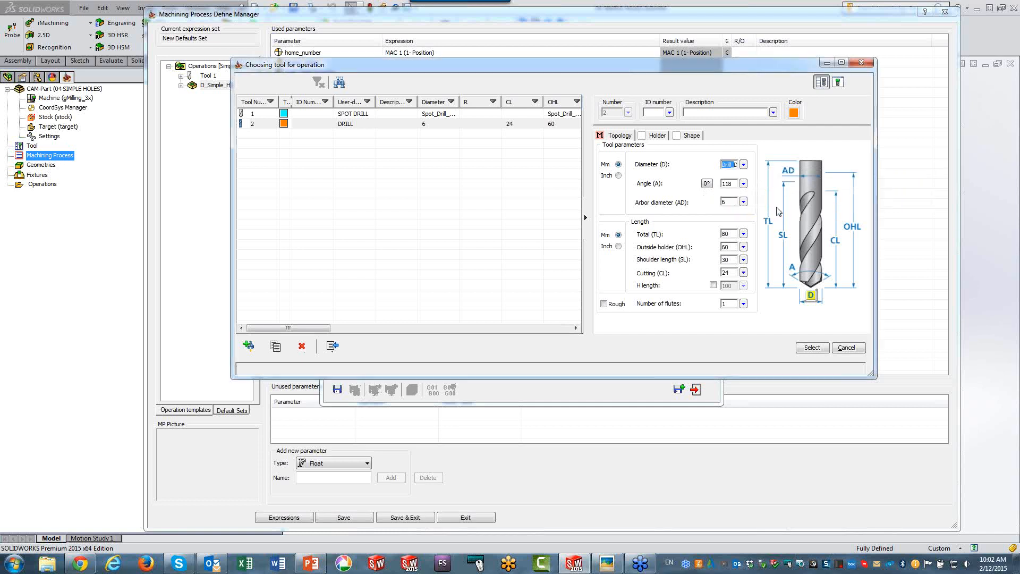
Step: Set the drill's arbor diameter to Drill_Arbor_Diameter, adapted from the user-defined parameter Spot_Drill_Arbor_Diameter
{"action": "left_click", "coordinate": [736, 183]}
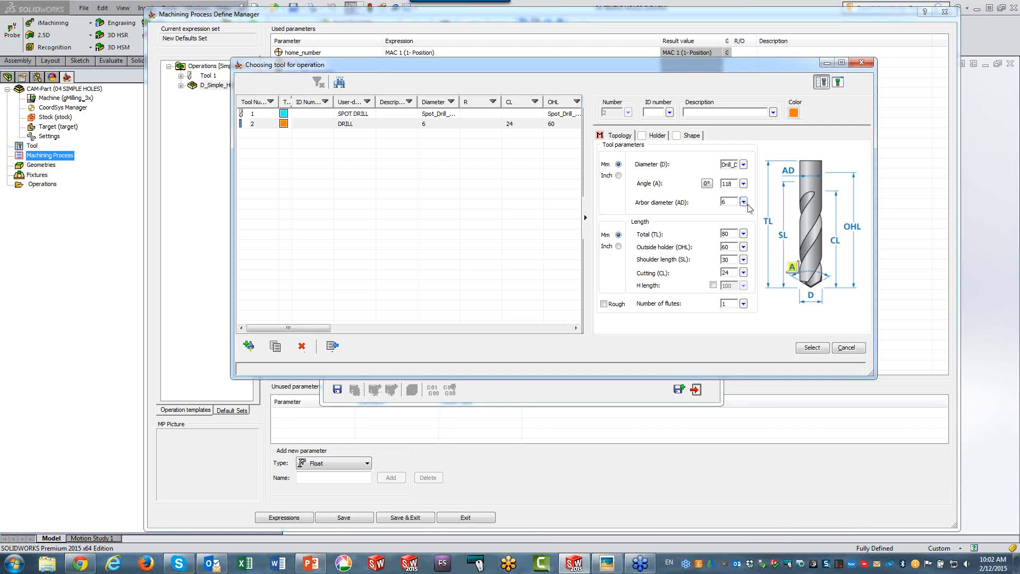
{"action": "key", "text": "Tab"}
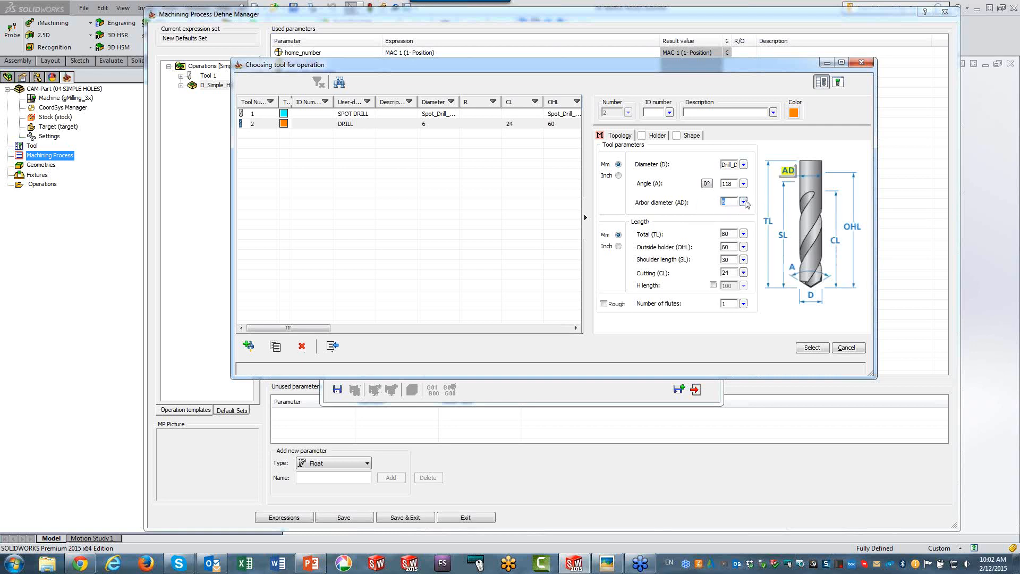
{"action": "left_click", "coordinate": [744, 202]}
{"action": "left_click", "coordinate": [769, 284]}
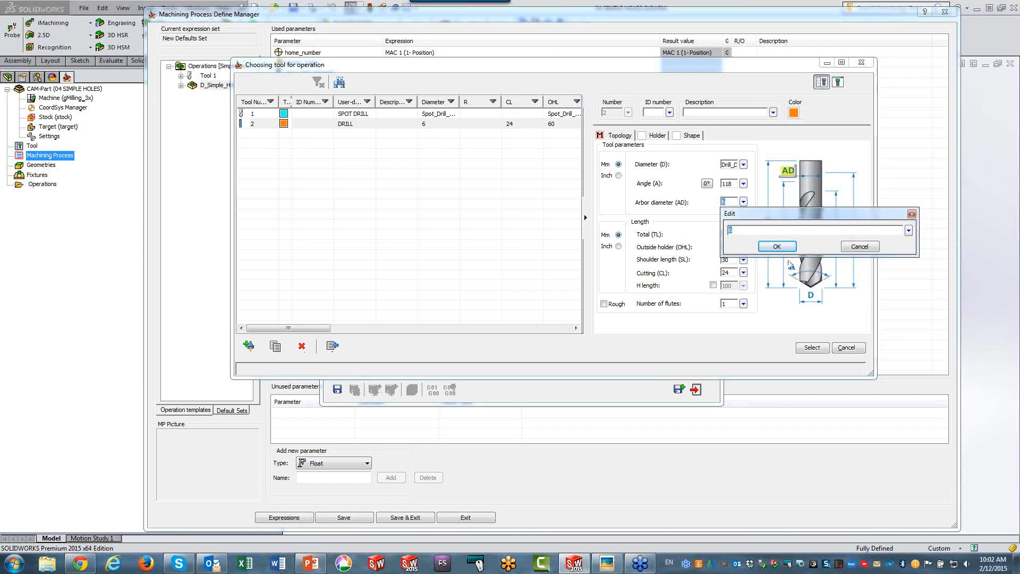
{"action": "left_click", "coordinate": [909, 230]}
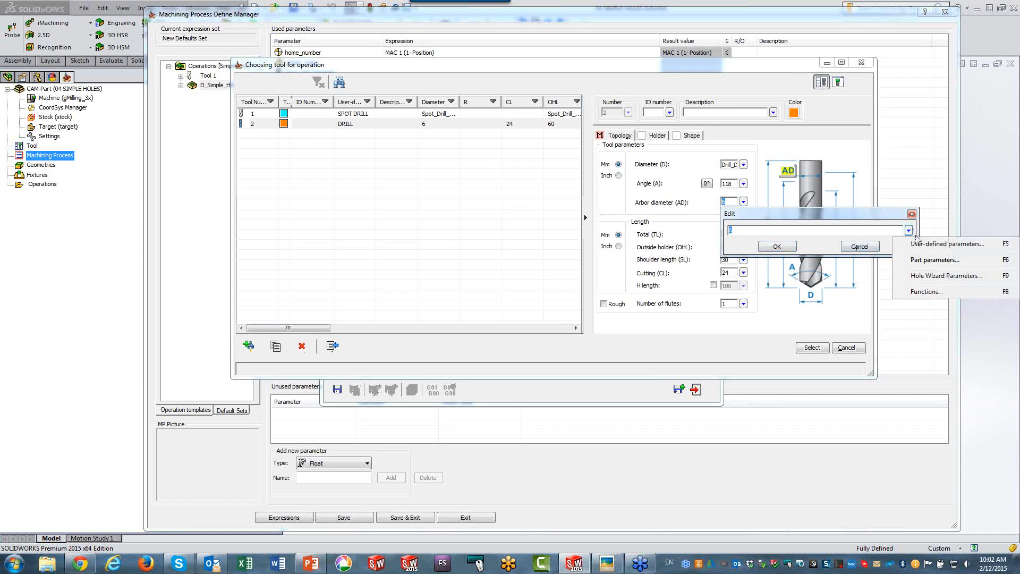
{"action": "left_click", "coordinate": [919, 246]}
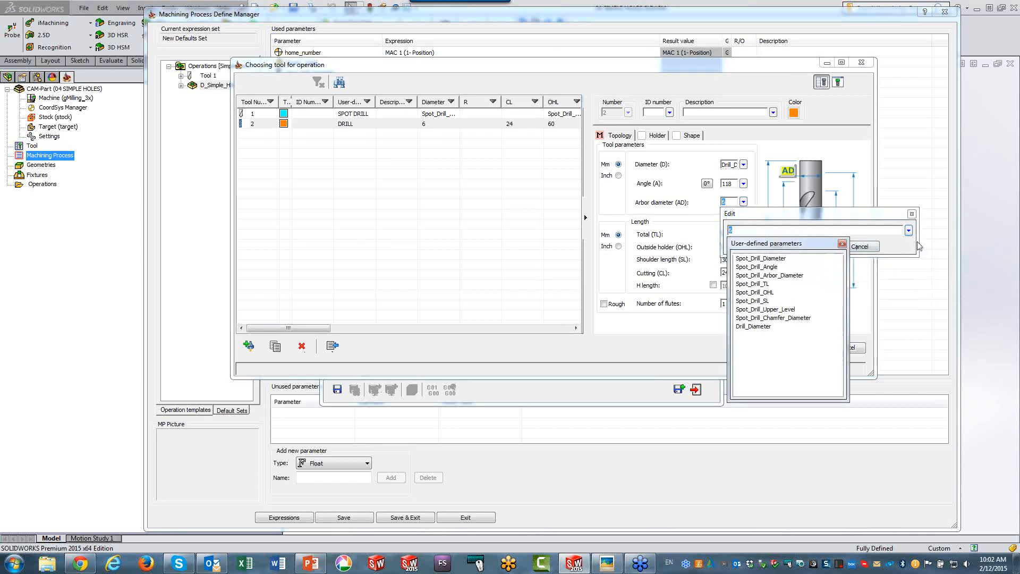
{"action": "double_click", "coordinate": [781, 276]}
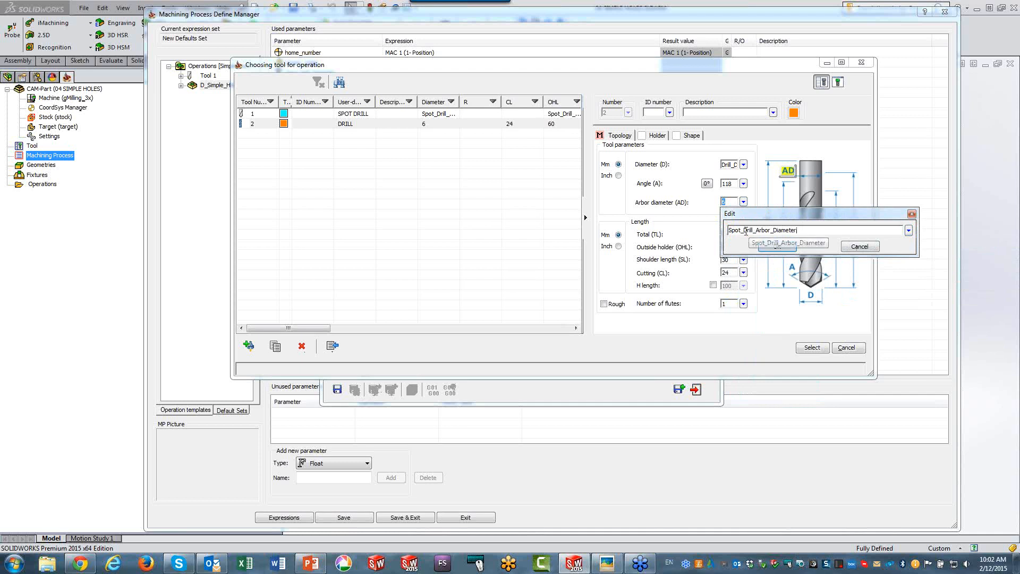
{"action": "left_click_drag", "start_coordinate": [743, 230], "coordinate": [727, 231]}
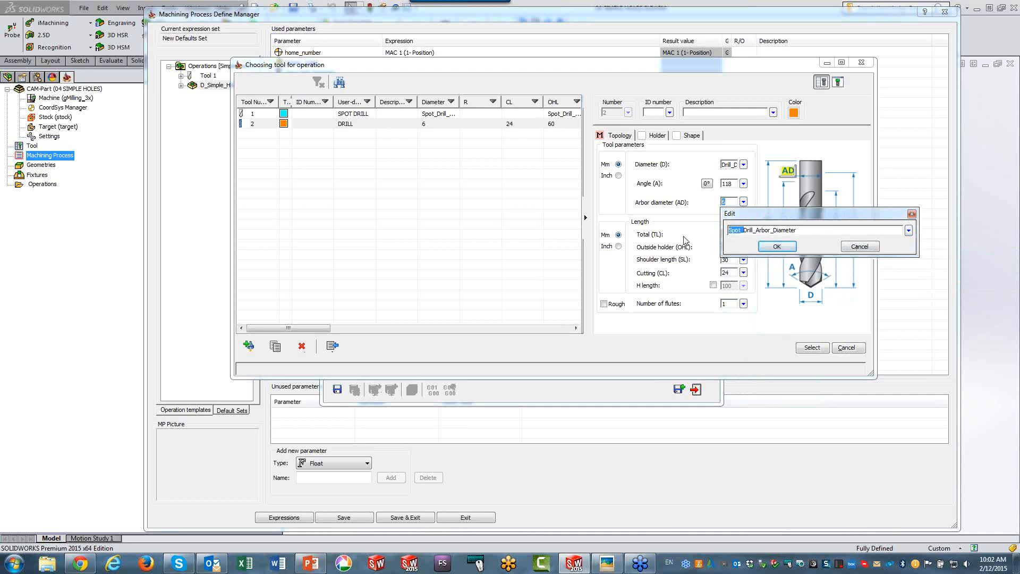
{"action": "key", "text": "BackSpace"}
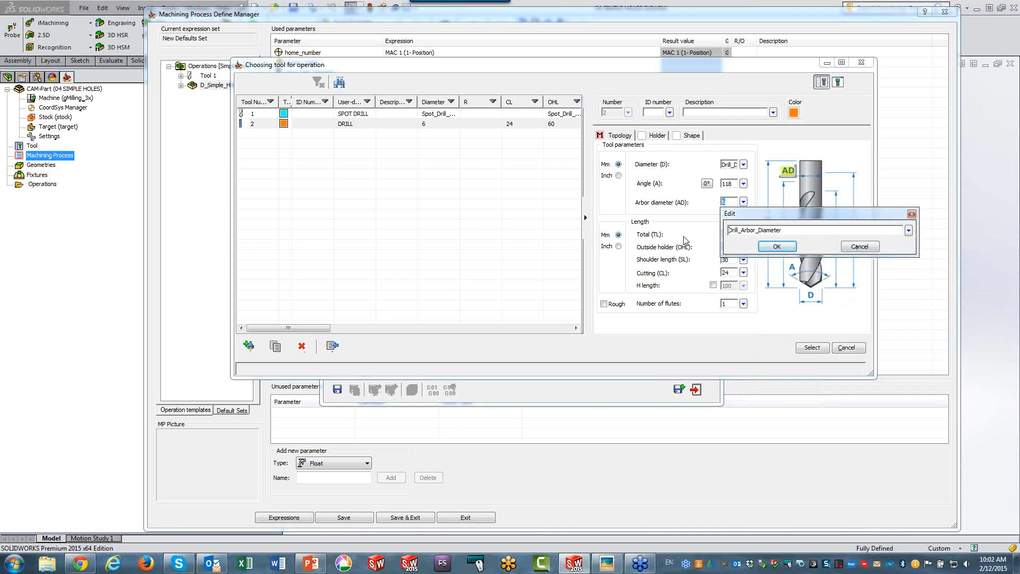
{"action": "left_click", "coordinate": [778, 246]}
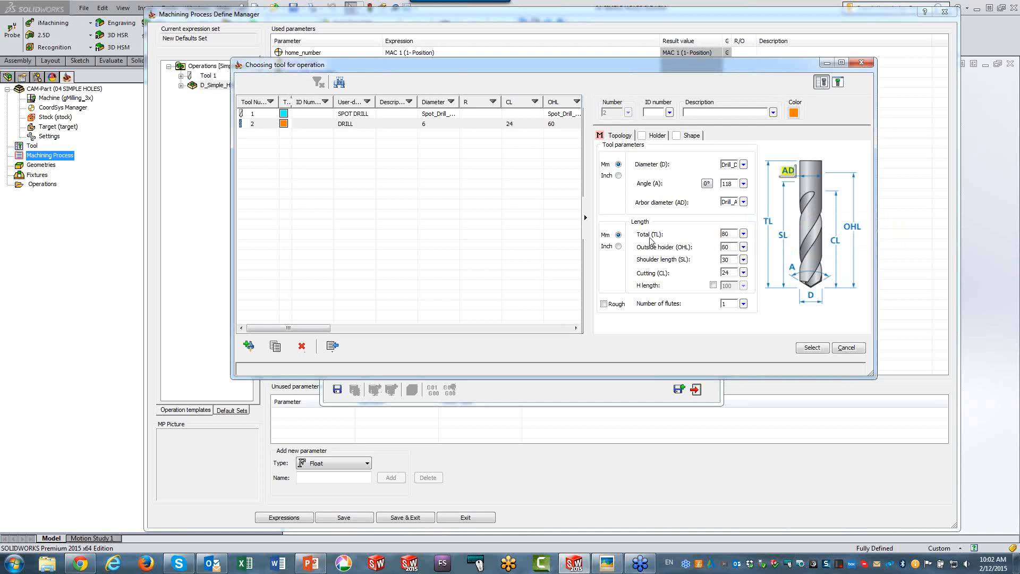
Step: Set the drill's total length to Drill_TL, its outside holder length to Drill_OHL and its shoulder length to Drill_SL
{"action": "left_click_drag", "start_coordinate": [729, 235], "coordinate": [696, 235]}
{"action": "key", "text": "ctrl+v"}
{"action": "type", "text": "TL"}
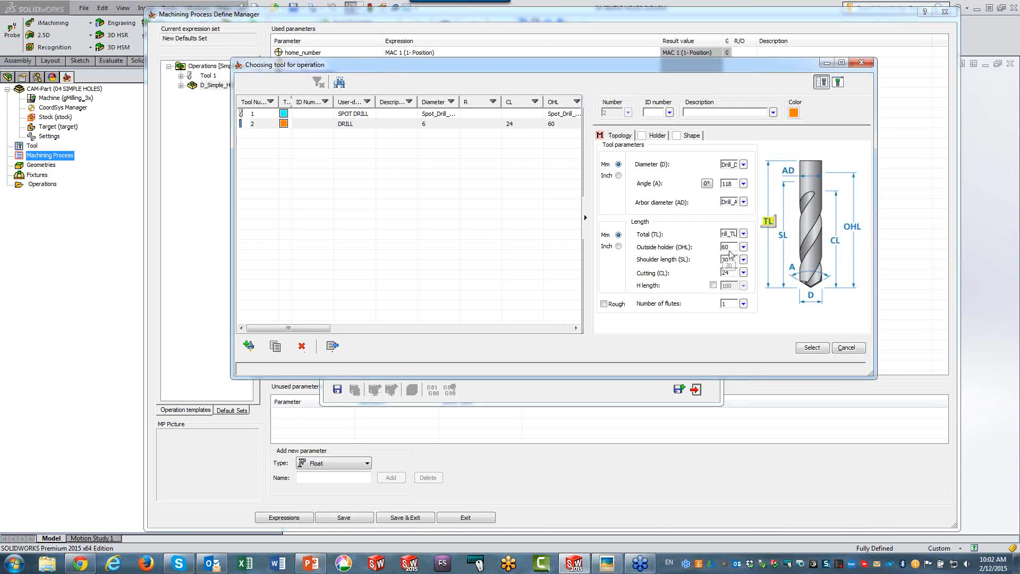
{"action": "left_click_drag", "start_coordinate": [730, 248], "coordinate": [669, 257]}
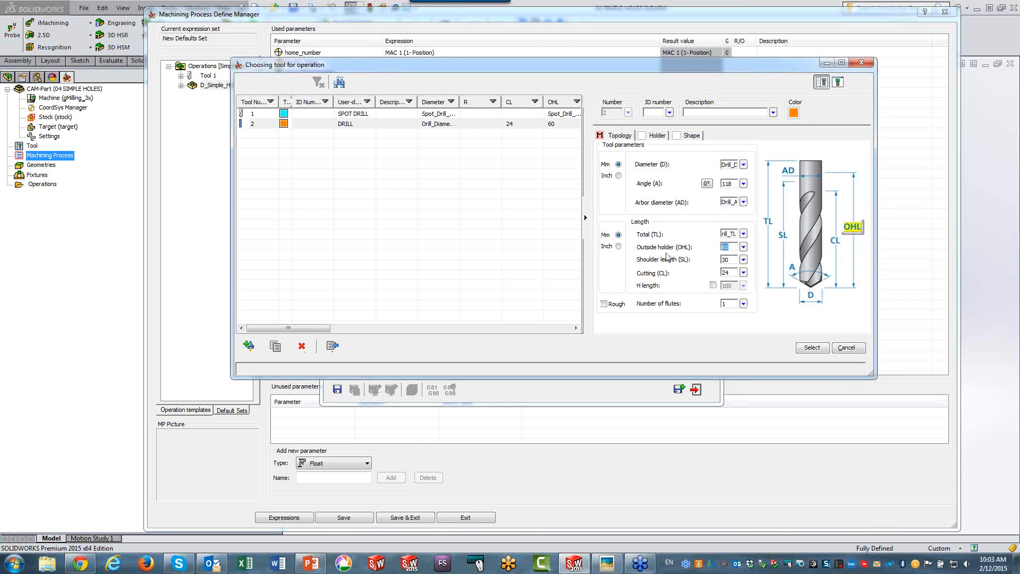
{"action": "key", "text": "ctrl+v"}
{"action": "type", "text": "OHL"}
{"action": "key", "text": "Tab"}
{"action": "key", "text": "ctrl+v"}
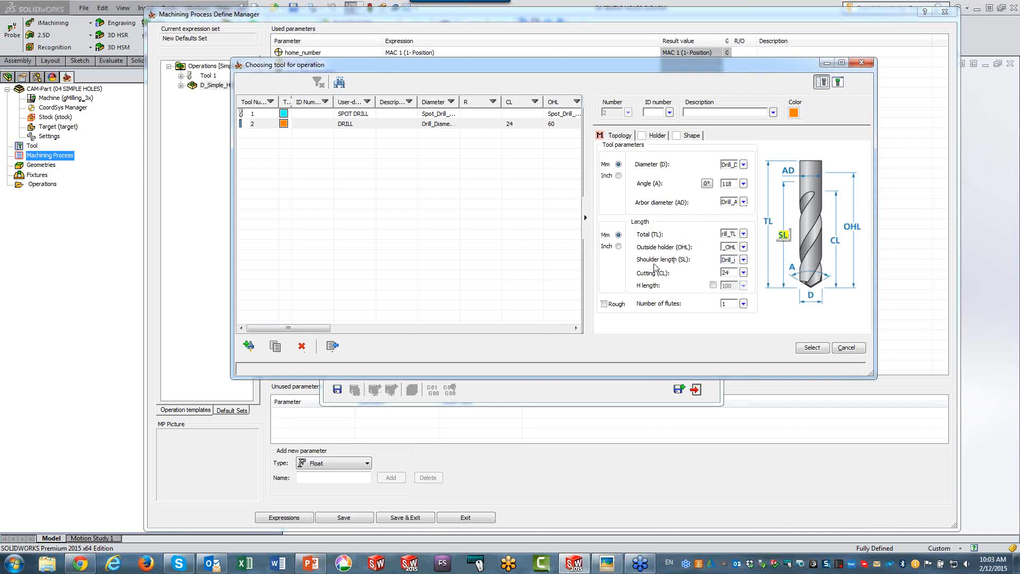
{"action": "type", "text": "SL"}
Step: Set the drill's cutting length to Drill_CL and accept it as the tool for the operation
{"action": "left_click", "coordinate": [725, 274]}
{"action": "left_click_drag", "start_coordinate": [737, 273], "coordinate": [663, 275]}
{"action": "type", "text": "Drill_CL"}
{"action": "type", "text": "CL"}
{"action": "left_click", "coordinate": [810, 348]}
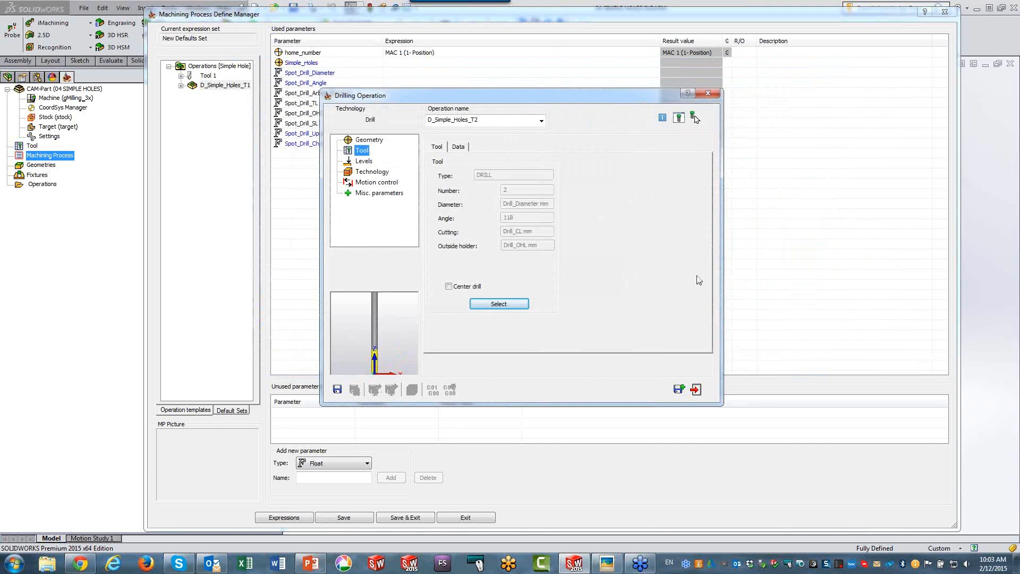
Step: Replace the drilling operation's upper level expression with the parameter Drill_Upper_Level
{"action": "left_click", "coordinate": [367, 161]}
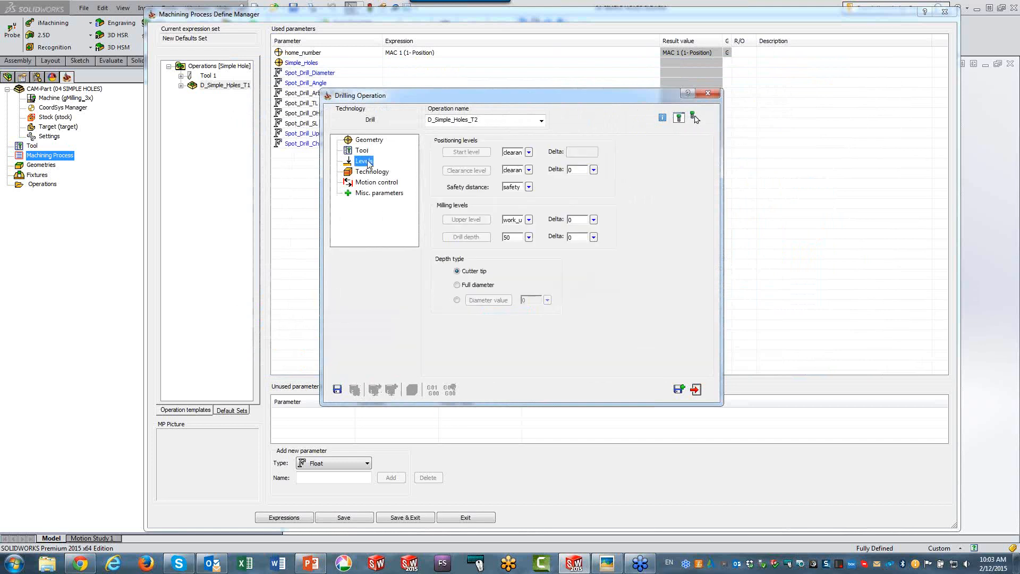
{"action": "left_click", "coordinate": [529, 220]}
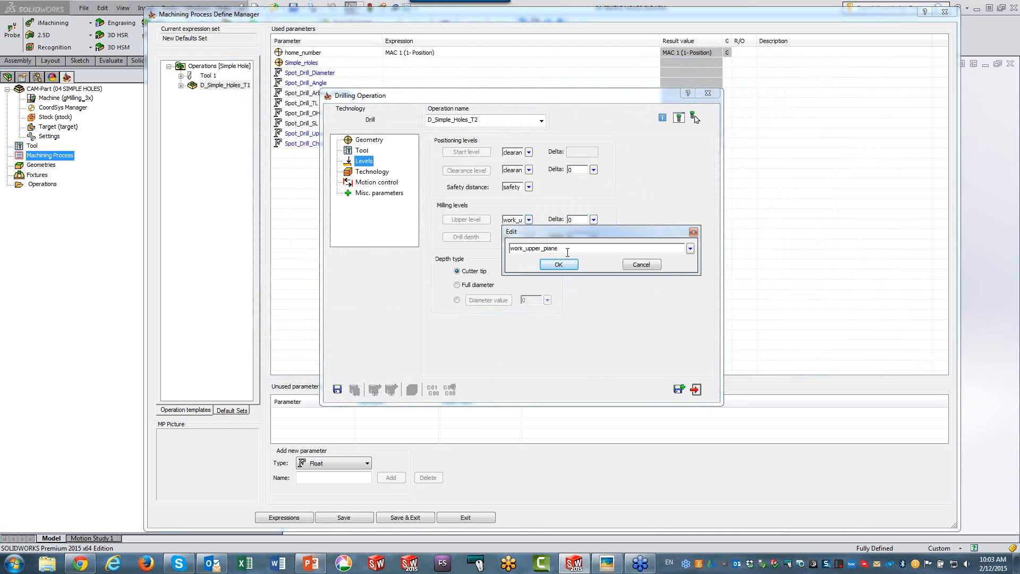
{"action": "left_click_drag", "start_coordinate": [568, 249], "coordinate": [465, 265]}
{"action": "type", "text": "Drill_Upper_Level"}
{"action": "left_click", "coordinate": [559, 264]}
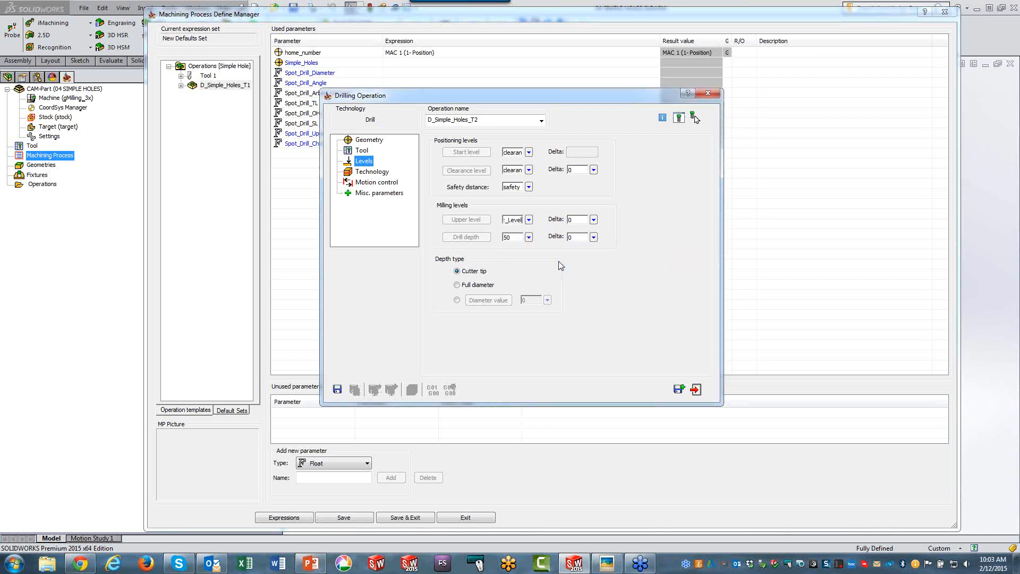
Step: Set the drill depth to the parameter Drill_Depth and the depth type to Full diameter
{"action": "left_click", "coordinate": [512, 238]}
{"action": "type", "text": "D"}
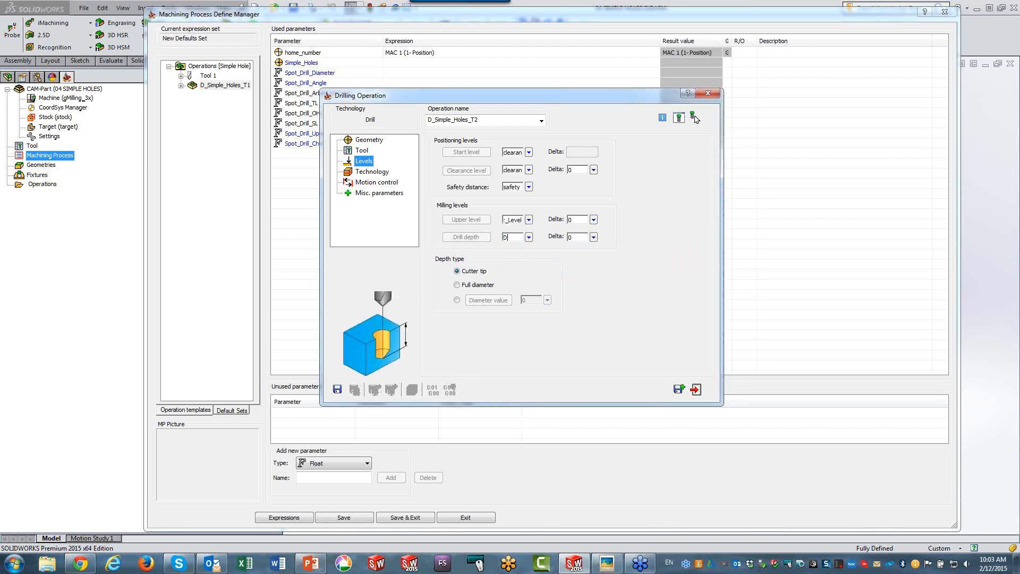
{"action": "type", "text": "rill_Dep"}
{"action": "type", "text": "th"}
{"action": "left_click", "coordinate": [457, 287]}
{"action": "left_click", "coordinate": [457, 286]}
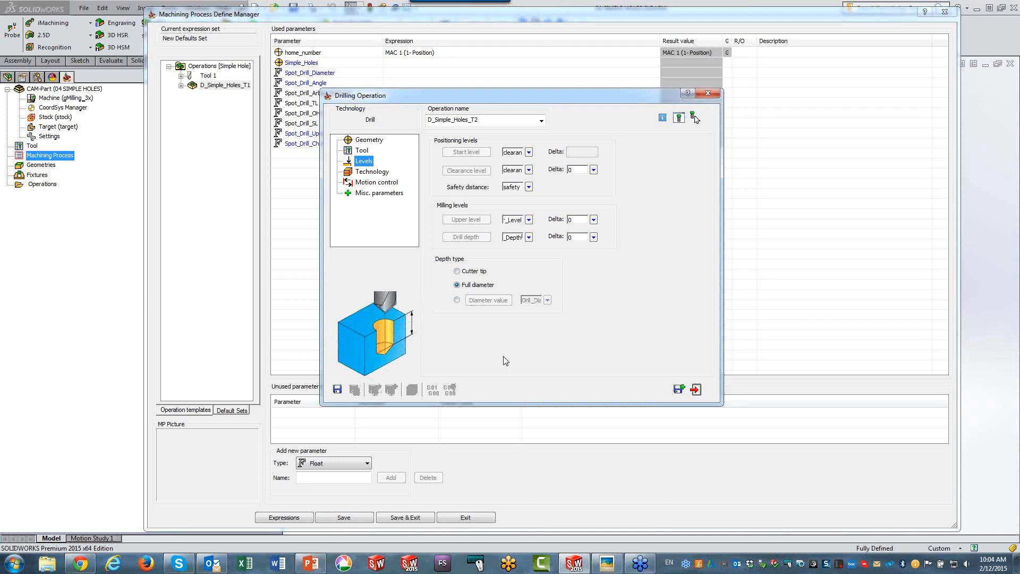
Step: Sort the drilling positions by shortest distance and choose the G83 drill cycle
{"action": "left_click", "coordinate": [376, 175]}
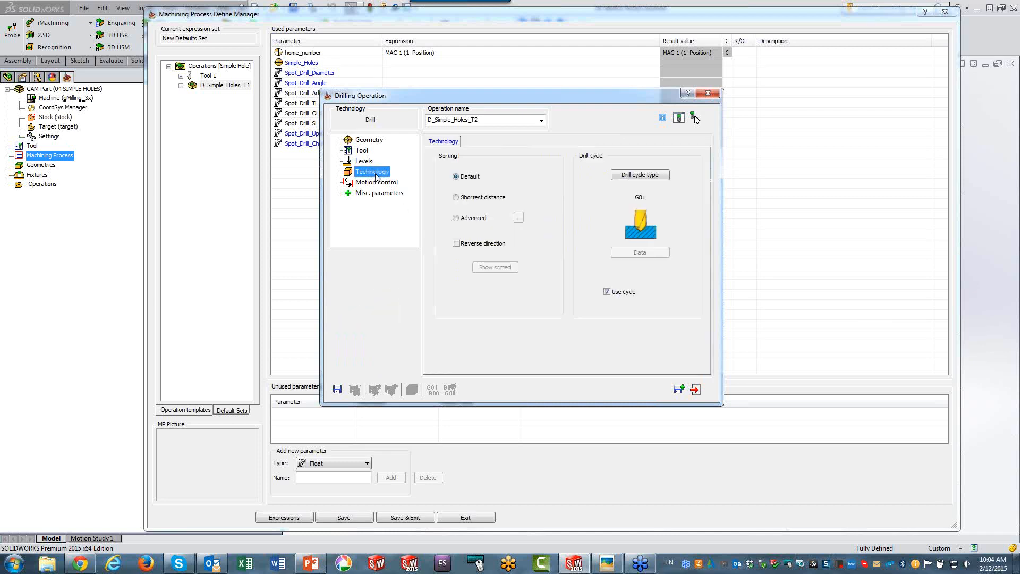
{"action": "left_click", "coordinate": [456, 198]}
{"action": "left_click", "coordinate": [625, 175]}
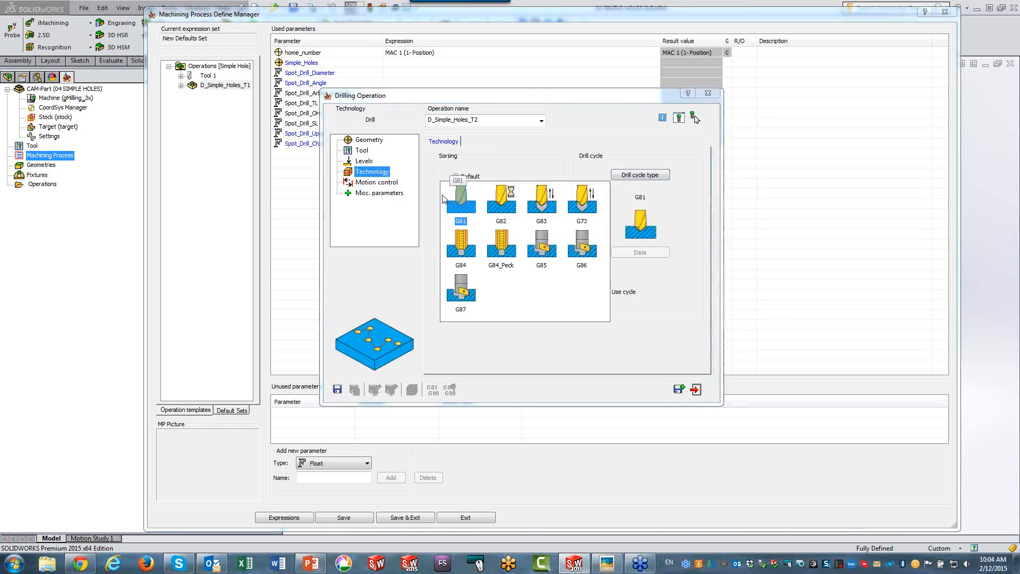
{"action": "left_click", "coordinate": [548, 210]}
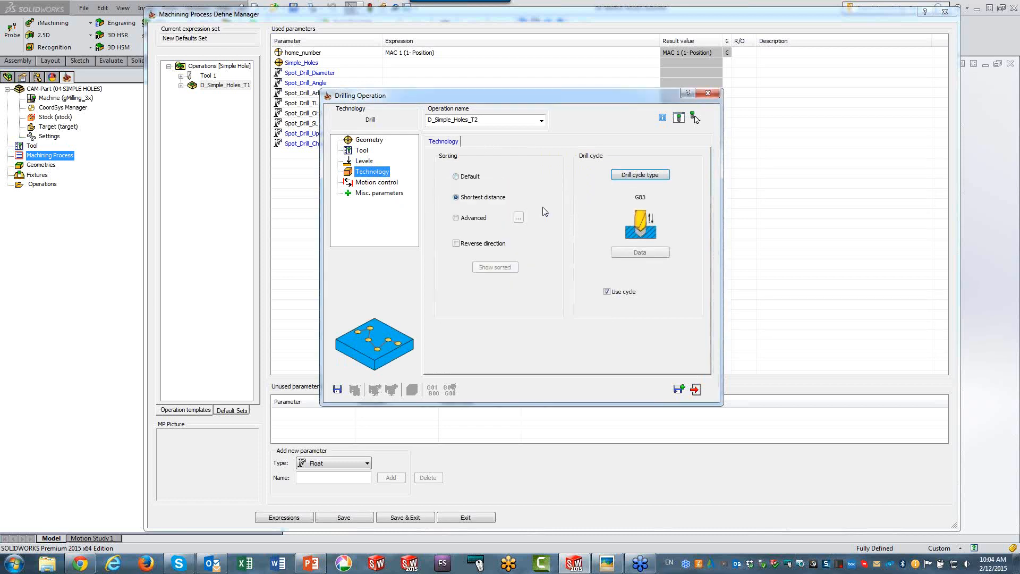
Step: Assign the Step_Down parameter to the G83 cycle's Q_Peck and Step down values, then save and close the drilling operation
{"action": "left_click", "coordinate": [640, 253]}
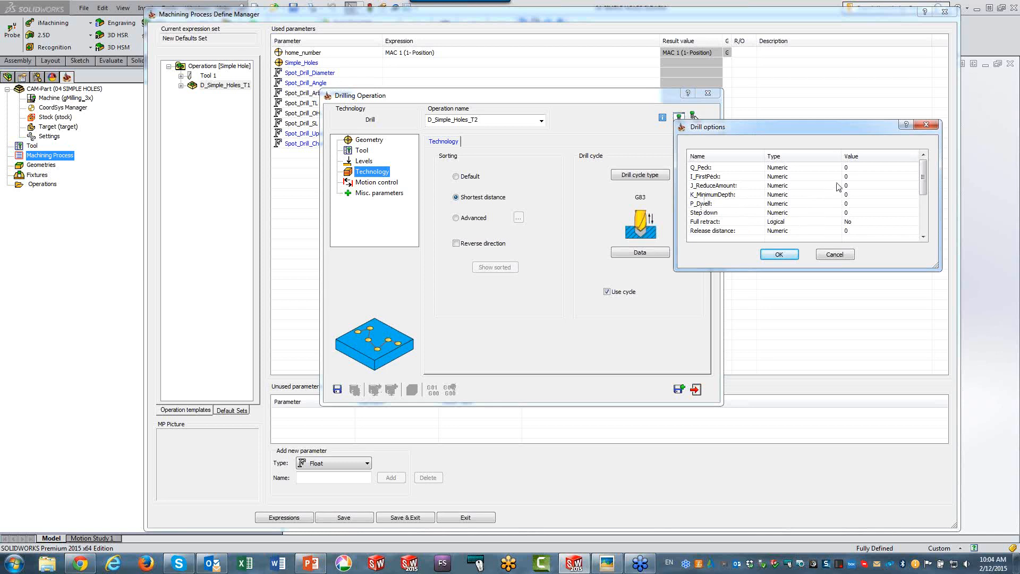
{"action": "left_click", "coordinate": [846, 167]}
{"action": "type", "text": "Step_Down"}
{"action": "left_click", "coordinate": [849, 212]}
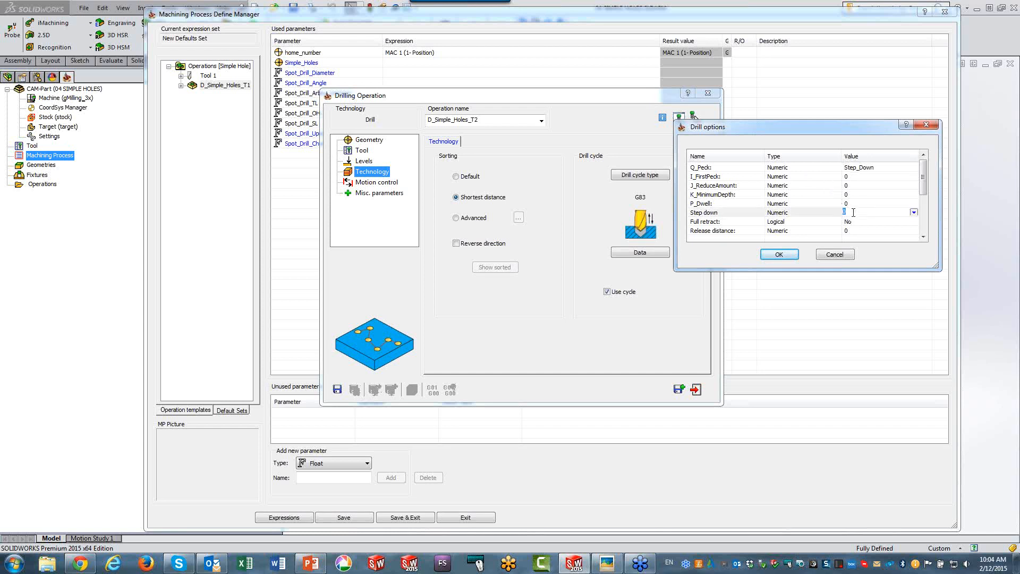
{"action": "left_click", "coordinate": [915, 212]}
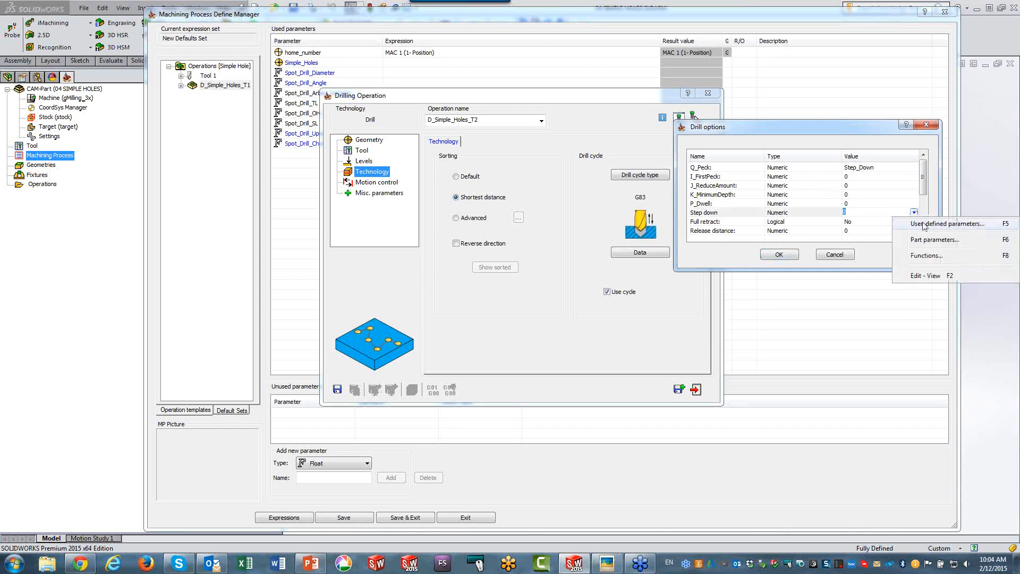
{"action": "left_click", "coordinate": [926, 224]}
{"action": "left_click", "coordinate": [858, 367]}
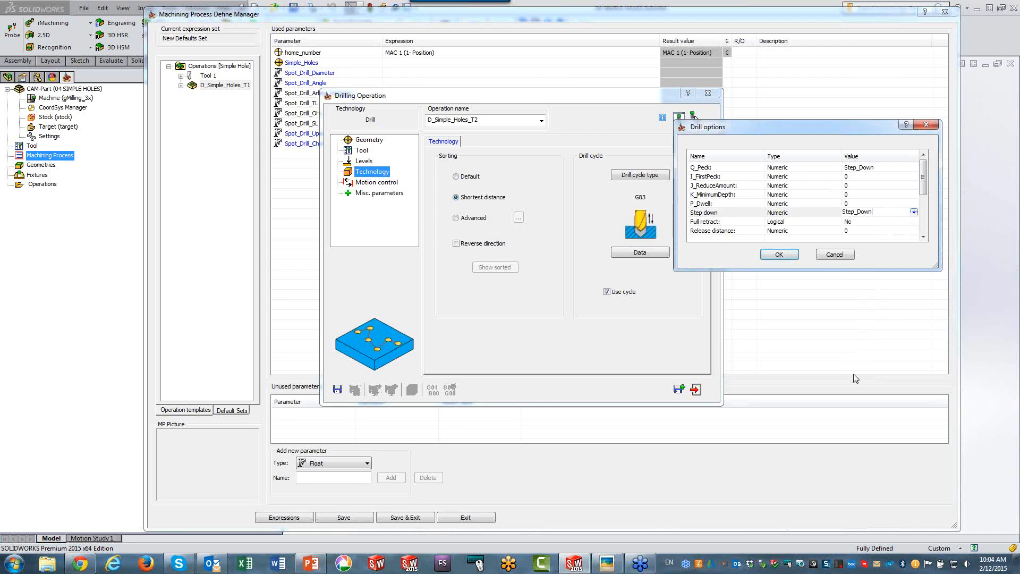
{"action": "left_click", "coordinate": [773, 256]}
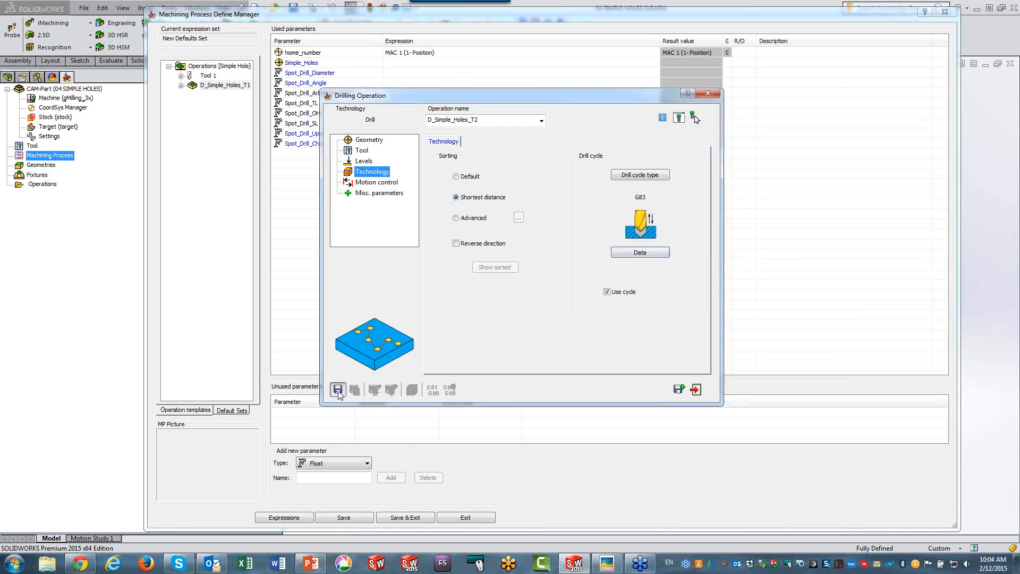
{"action": "left_click", "coordinate": [696, 390]}
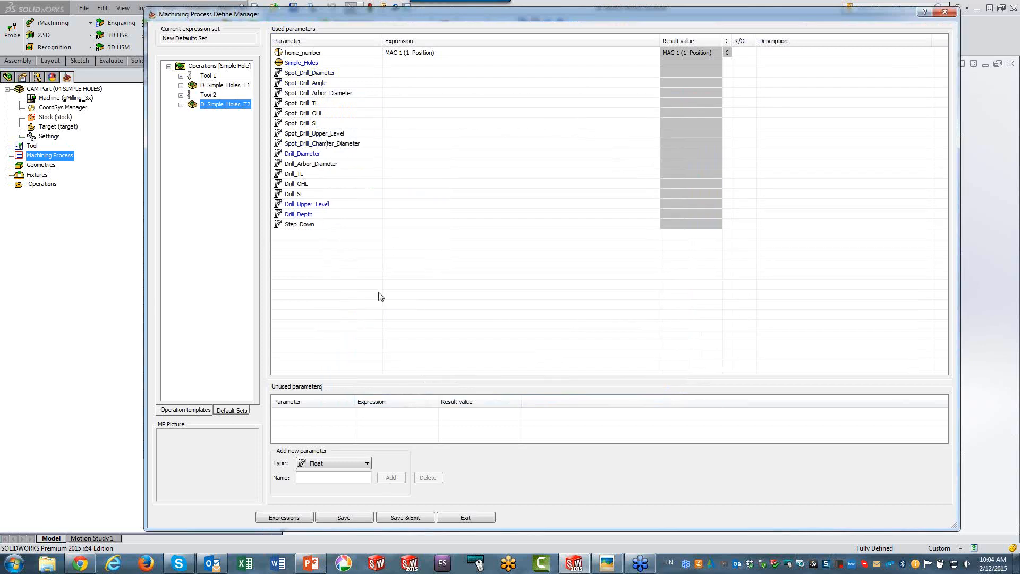
Step: Save the machining process and examine the hole parameter diagram, parameter diagram.jpg, in Picasa Photo Viewer before returning to the parameter list
{"action": "left_click", "coordinate": [357, 518]}
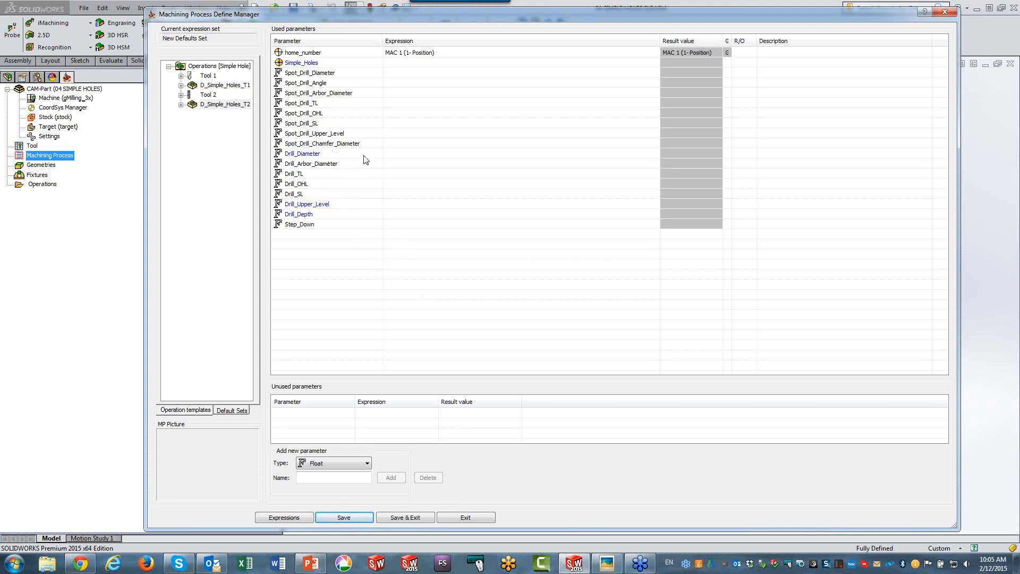
{"action": "left_click", "coordinate": [396, 154]}
{"action": "left_click", "coordinate": [612, 565]}
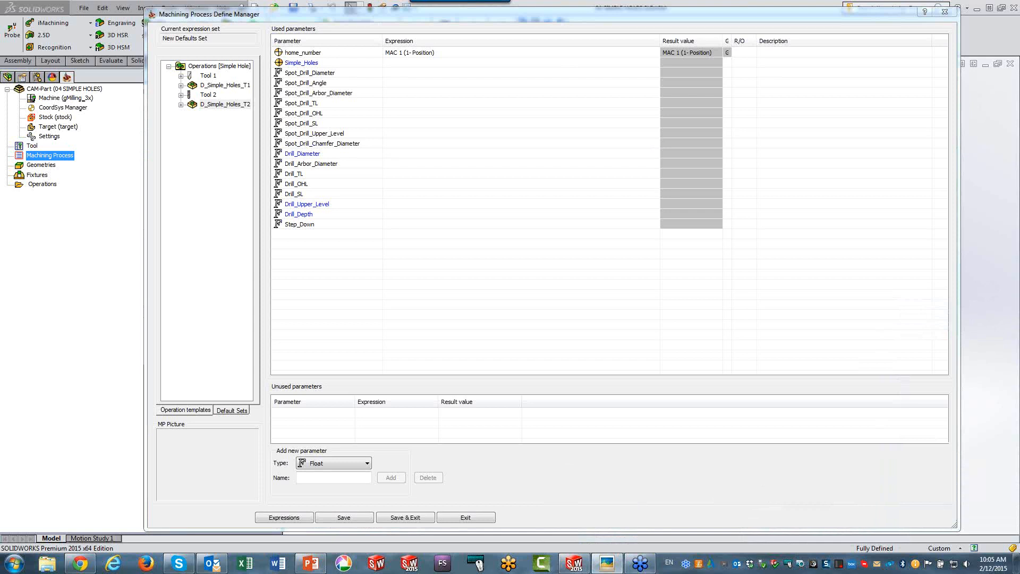
{"action": "left_click_drag", "start_coordinate": [1019, 43], "coordinate": [630, 39]}
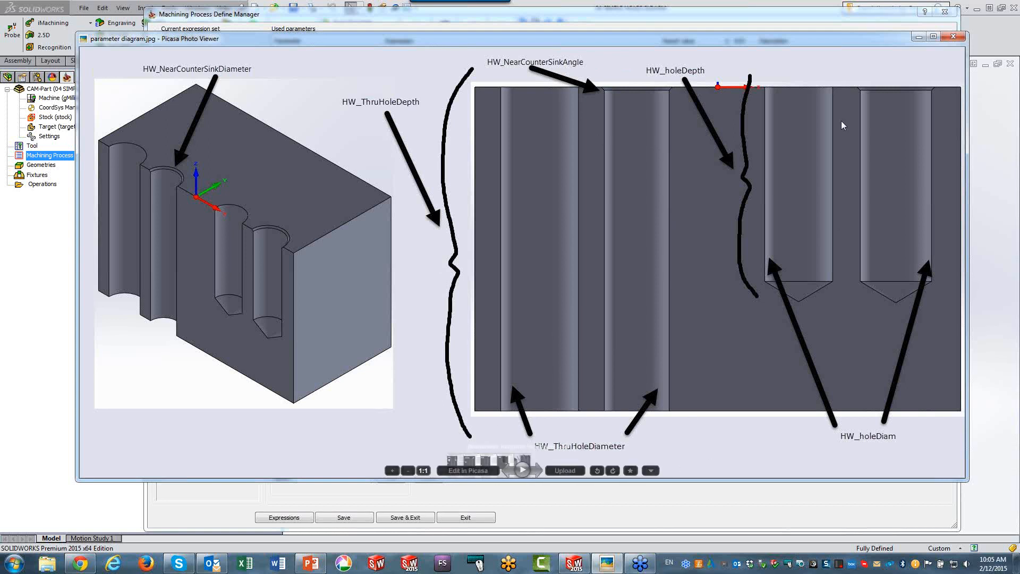
{"action": "left_click", "coordinate": [934, 37]}
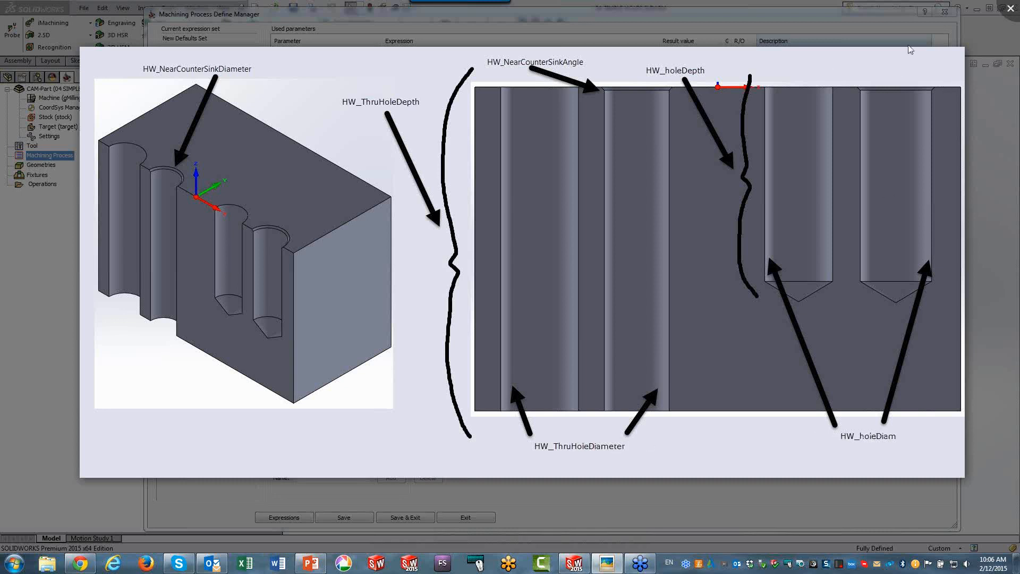
{"action": "left_click", "coordinate": [983, 22]}
{"action": "left_click_drag", "start_coordinate": [862, 44], "coordinate": [1019, 52]}
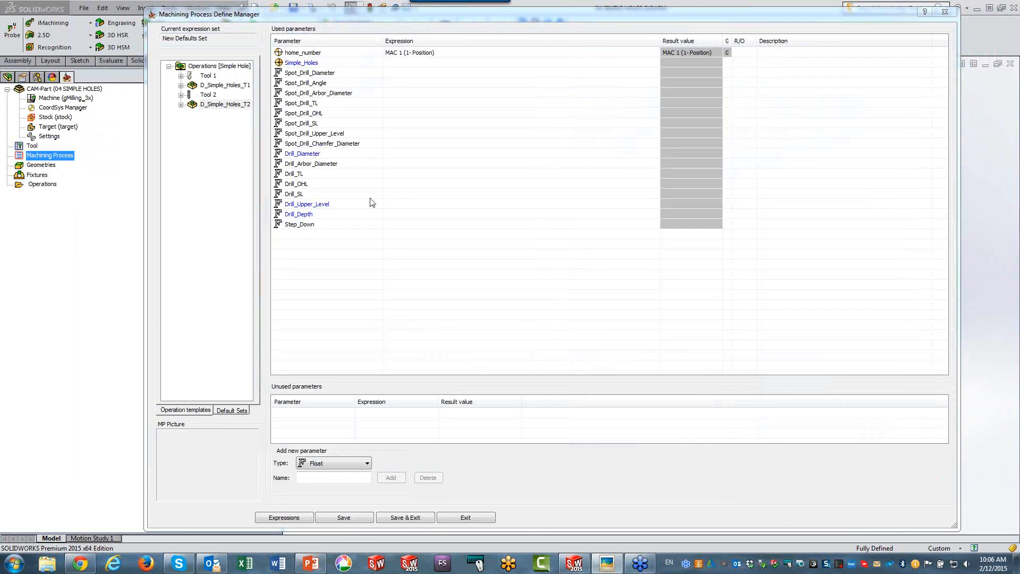
Step: Start a condition for the Drill_Diameter expression with the Hole Wizard parameter HW_holeDiam as the IF expression
{"action": "left_click", "coordinate": [655, 153]}
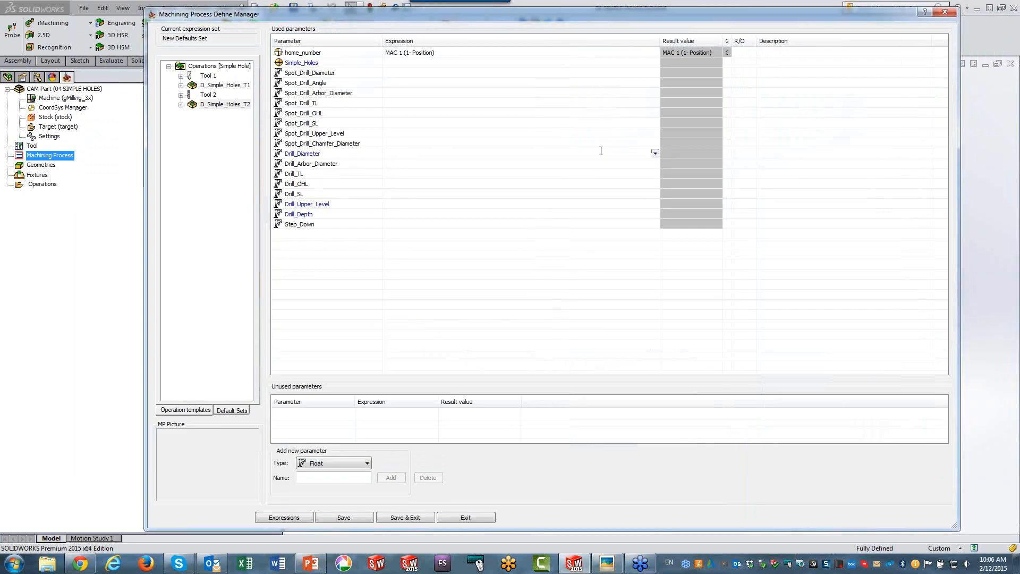
{"action": "left_click", "coordinate": [656, 154]}
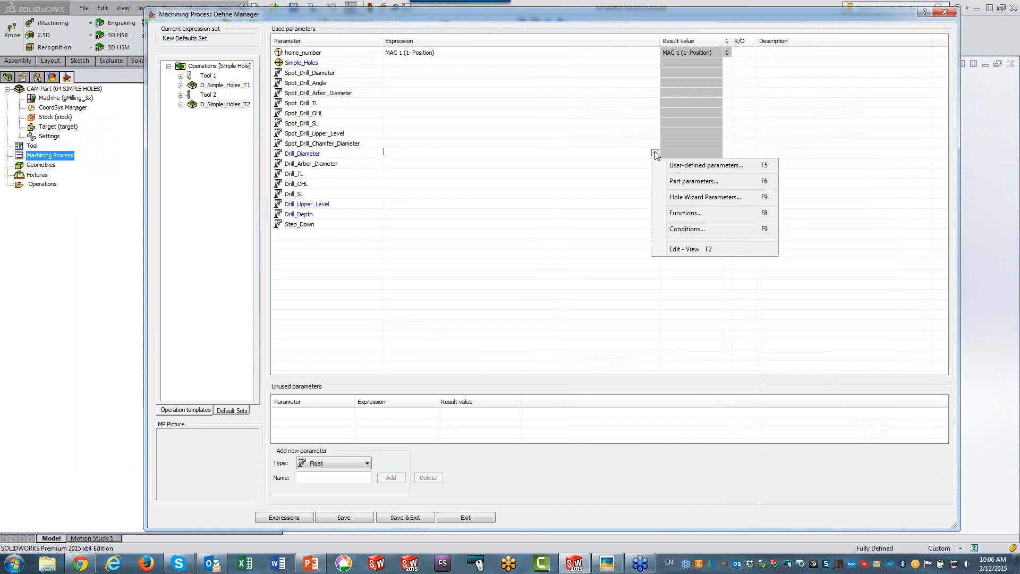
{"action": "left_click", "coordinate": [688, 229]}
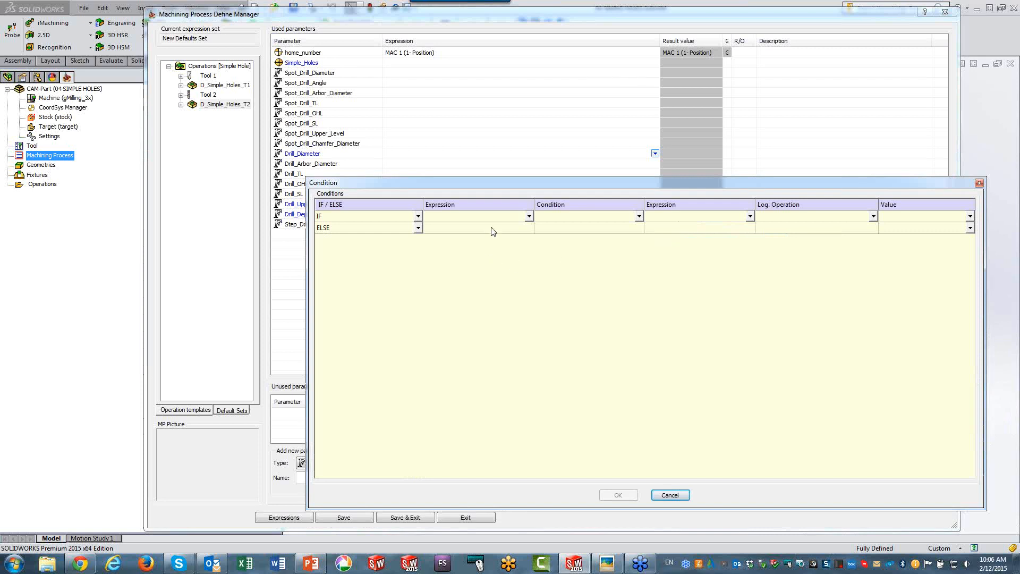
{"action": "left_click", "coordinate": [531, 217]}
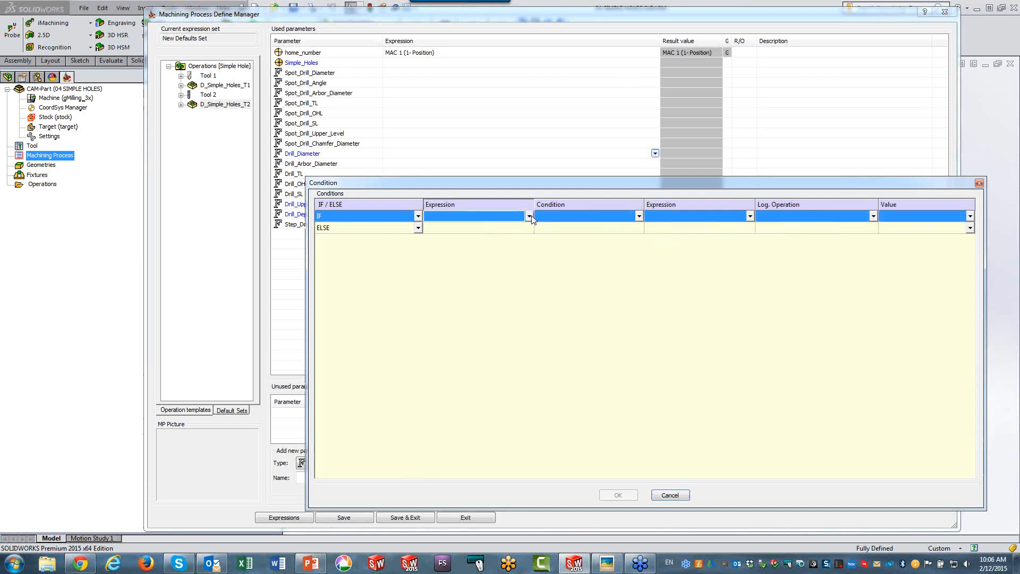
{"action": "left_click", "coordinate": [530, 216]}
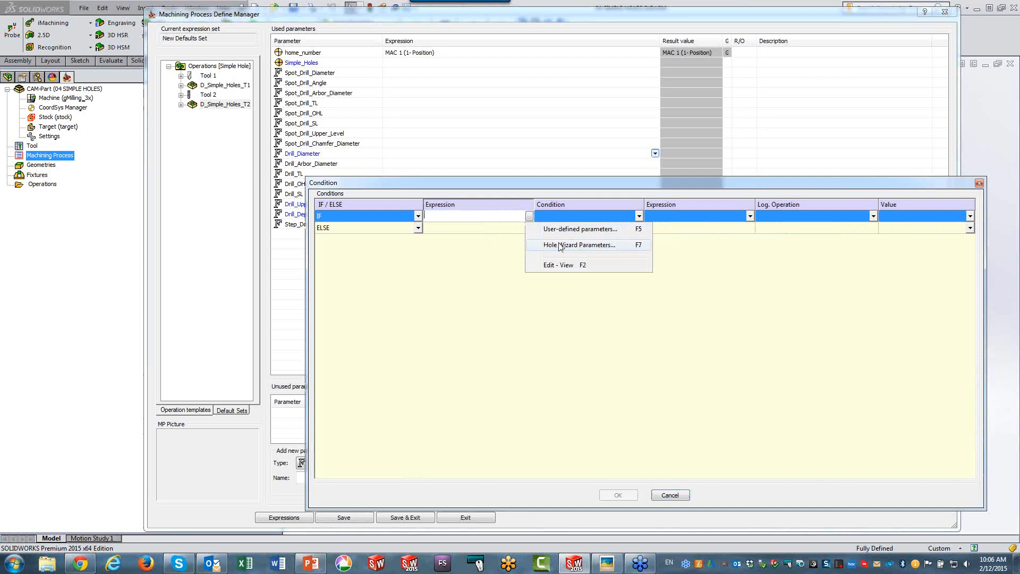
{"action": "left_click", "coordinate": [561, 246]}
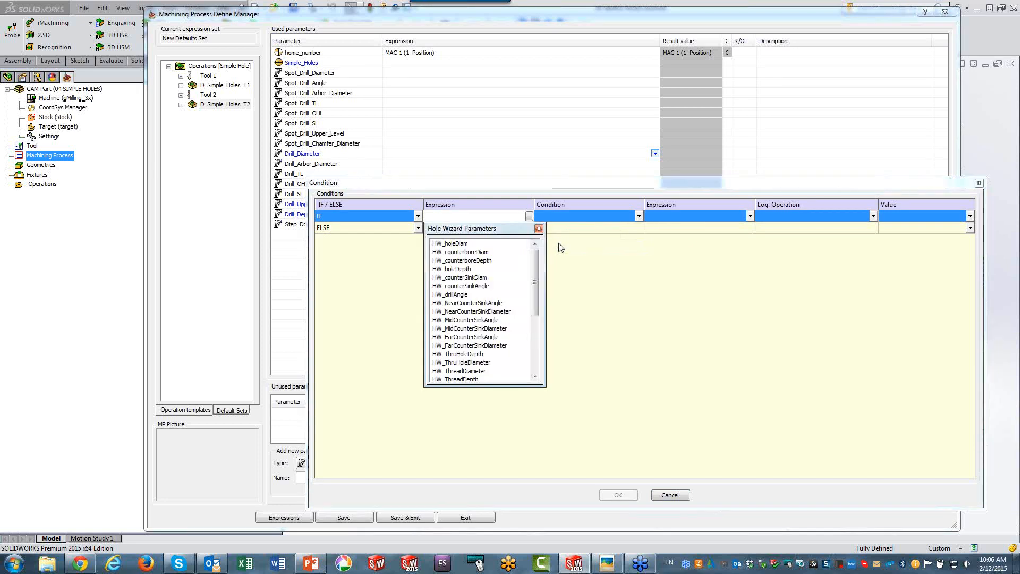
{"action": "left_click", "coordinate": [453, 244]}
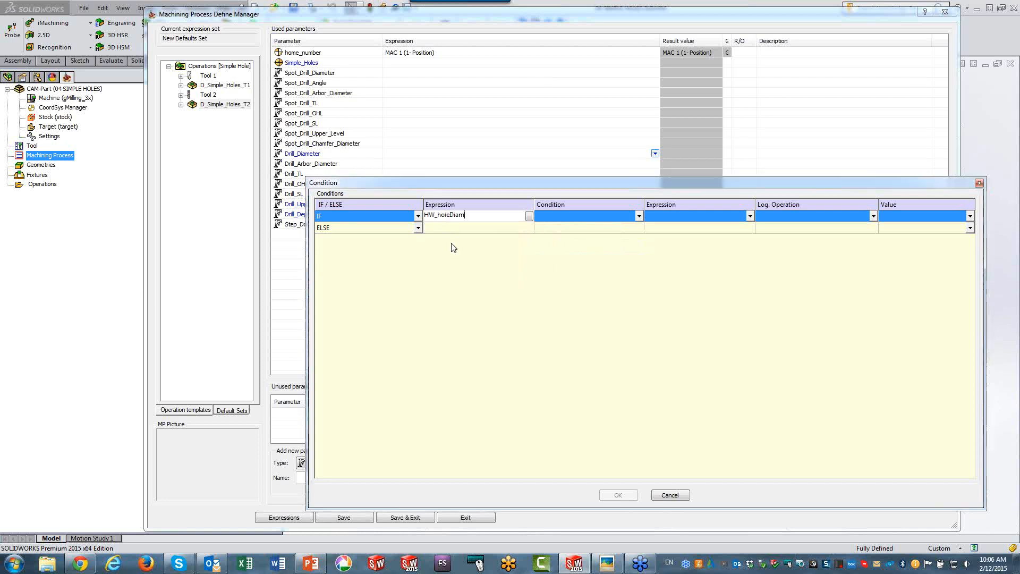
Step: Make the IF row test for greater than 0 and give HW_holeDiam as its value
{"action": "left_click", "coordinate": [553, 219]}
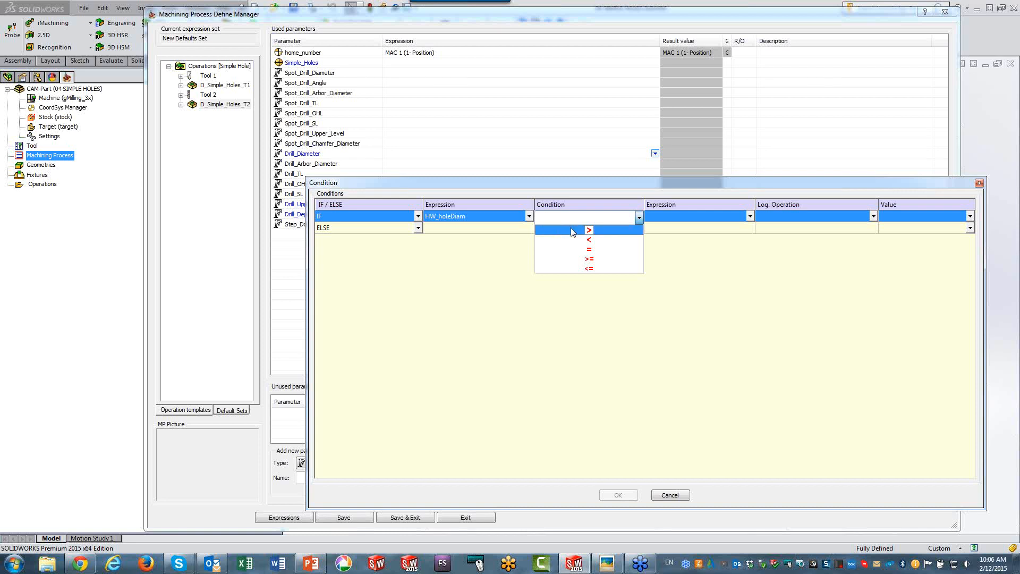
{"action": "left_click", "coordinate": [574, 230]}
{"action": "left_click", "coordinate": [673, 224]}
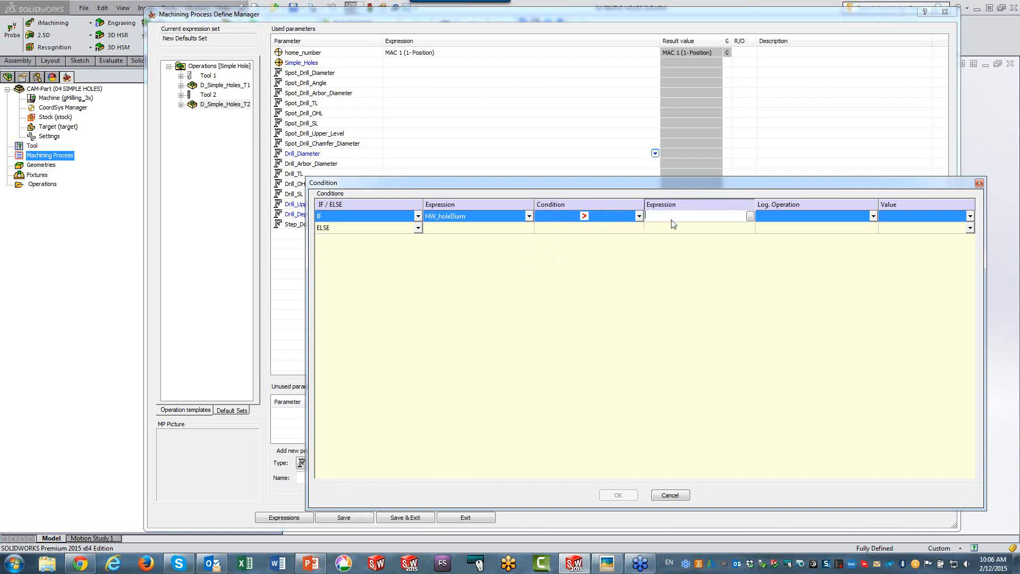
{"action": "type", "text": "0."}
{"action": "left_click", "coordinate": [936, 215]}
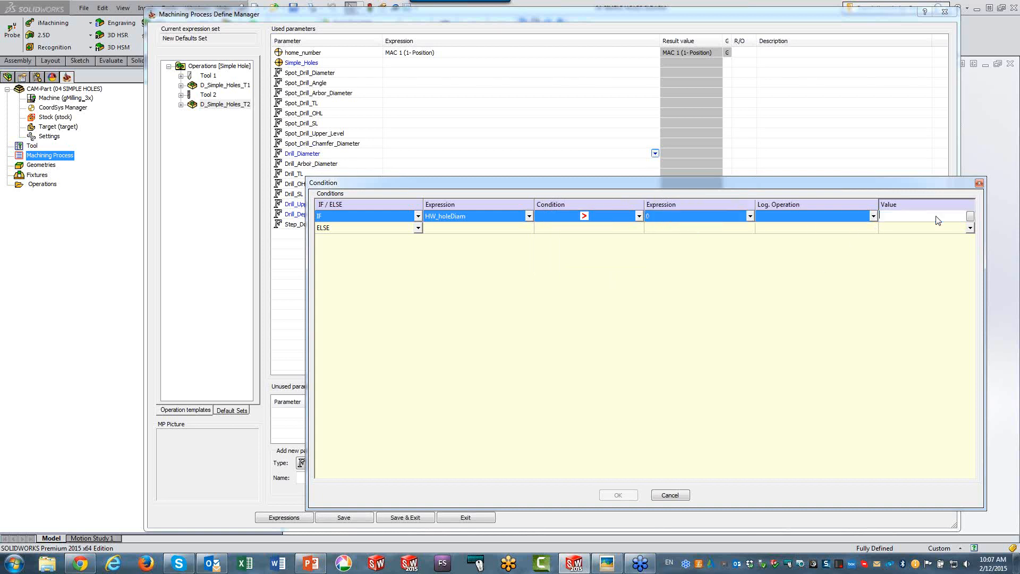
{"action": "left_click", "coordinate": [971, 216]}
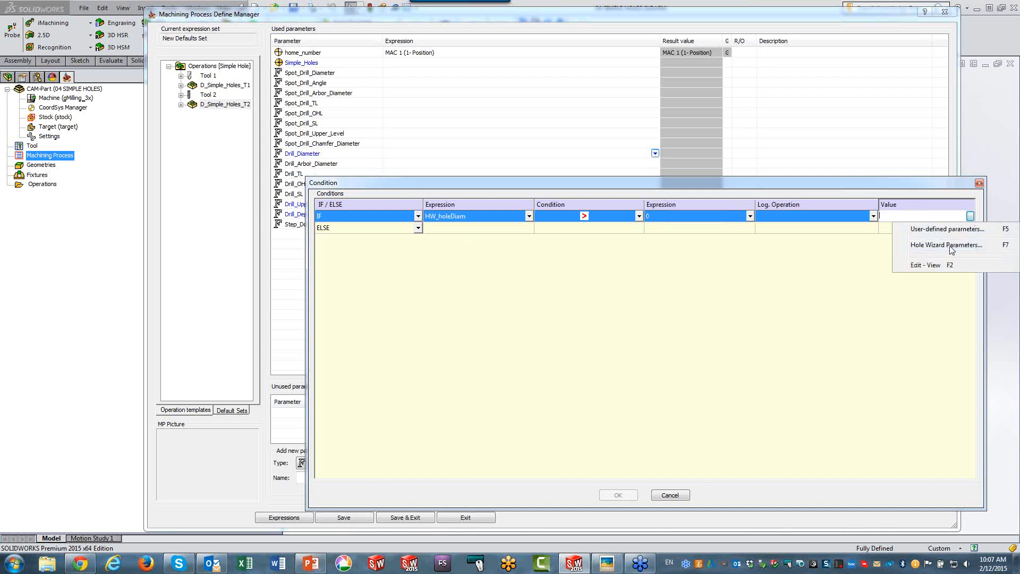
{"action": "left_click", "coordinate": [952, 245]}
{"action": "double_click", "coordinate": [903, 249]}
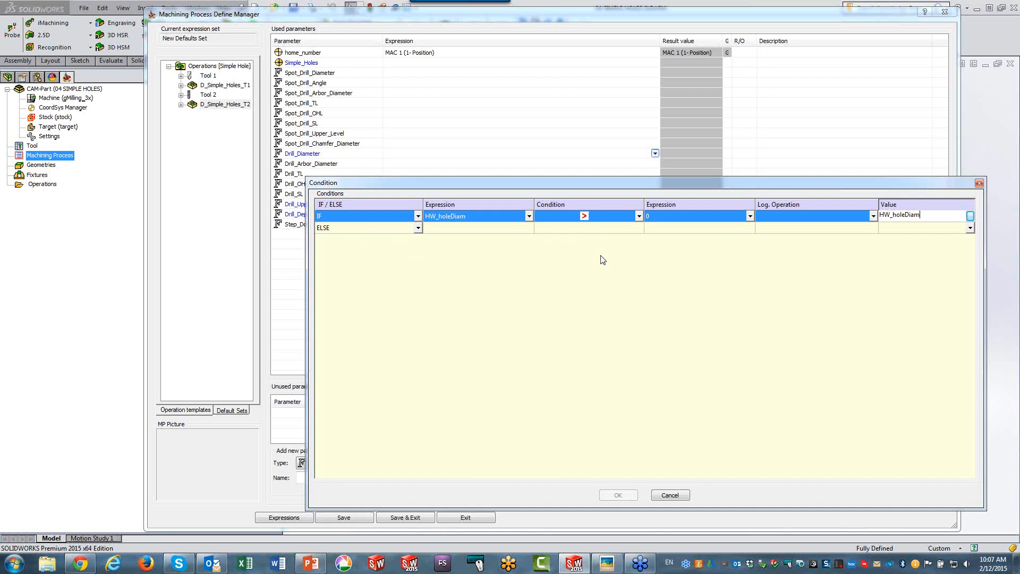
Step: Set the ELSE value to the Hole Wizard parameter HW_ThruHoleDiameter and accept the Drill_Diameter condition
{"action": "left_click", "coordinate": [970, 231]}
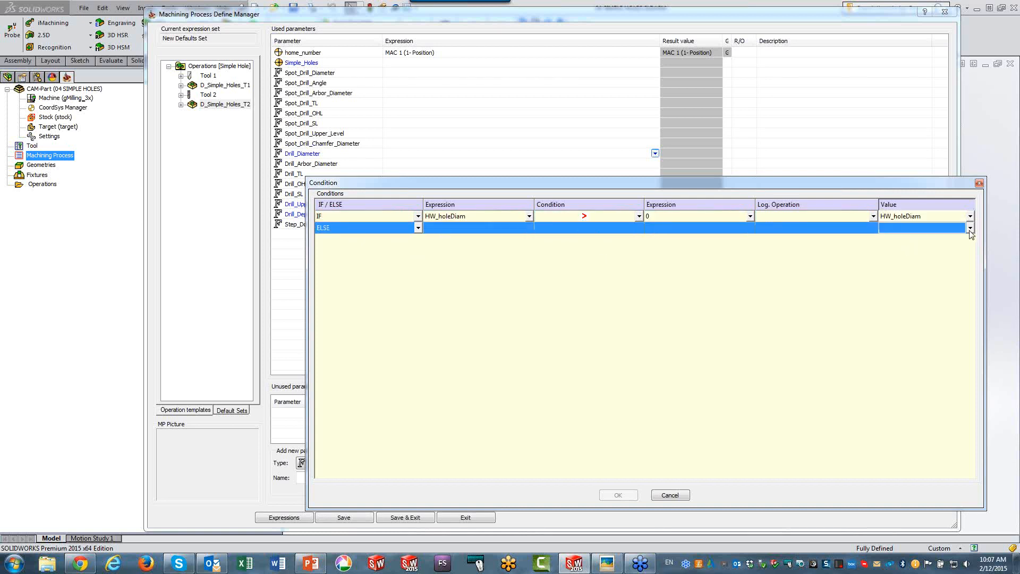
{"action": "left_click", "coordinate": [971, 229]}
{"action": "left_click", "coordinate": [950, 261]}
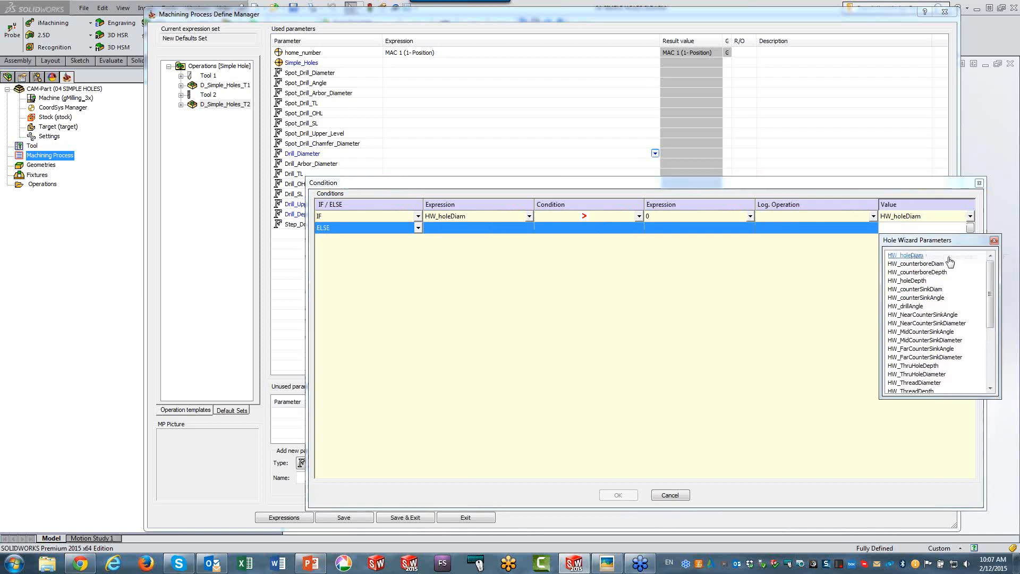
{"action": "left_click_drag", "start_coordinate": [987, 295], "coordinate": [982, 342]}
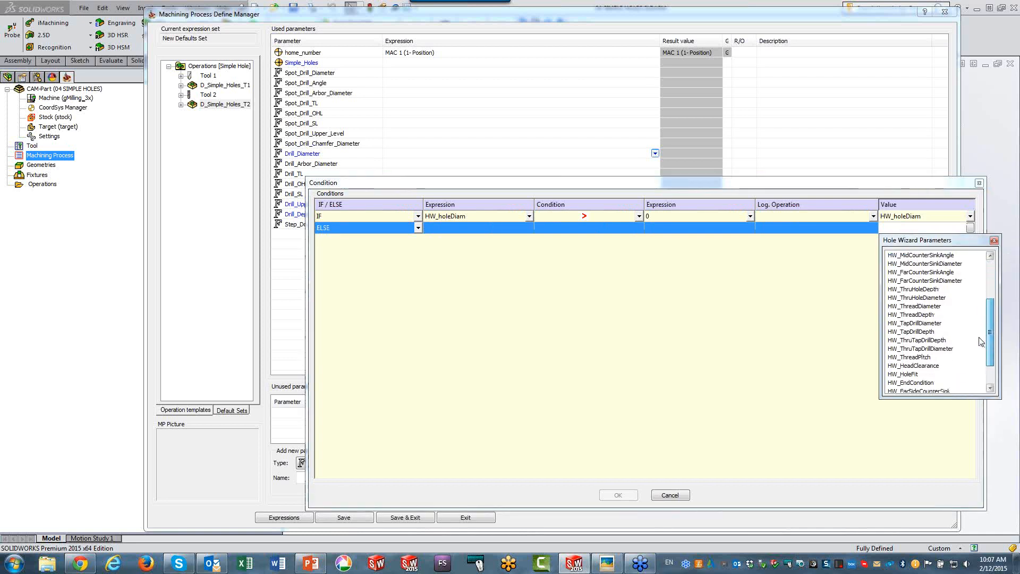
{"action": "left_click", "coordinate": [918, 299]}
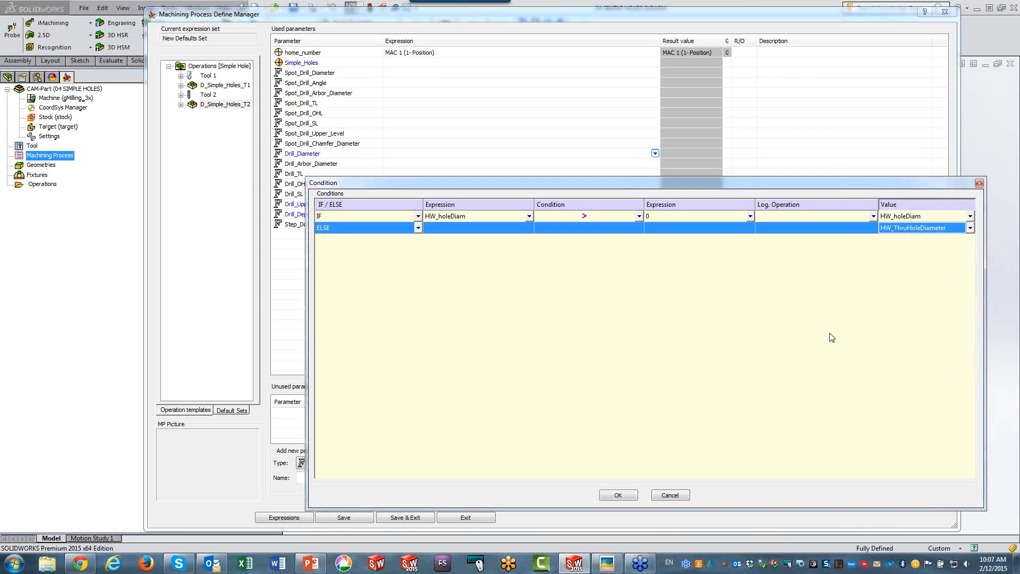
{"action": "left_click", "coordinate": [630, 496]}
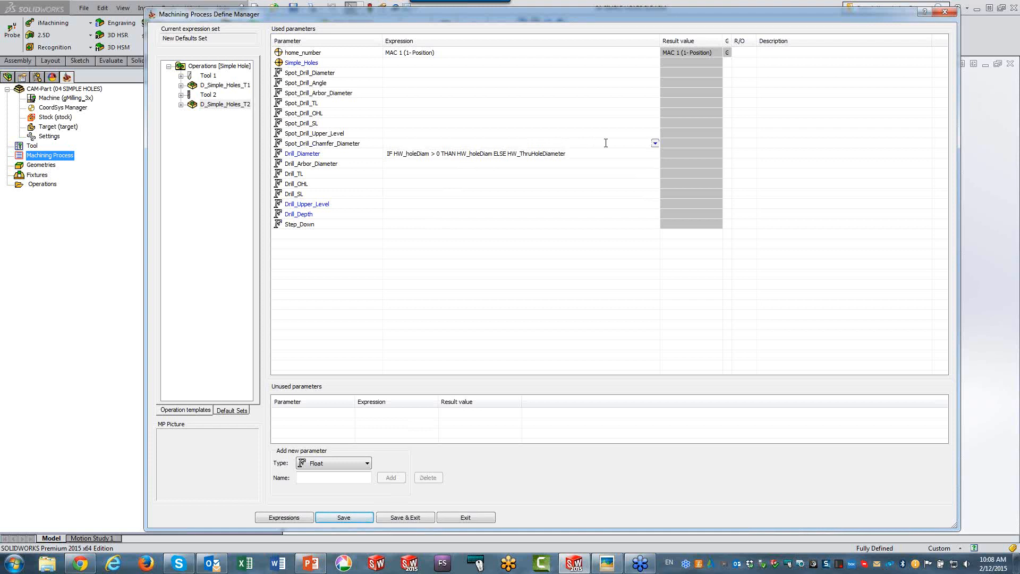
Step: Start a condition for the Spot_Drill_Chamfer_Diameter expression with HW_NearCounterSinkDiameter as the IF expression
{"action": "left_click", "coordinate": [655, 143]}
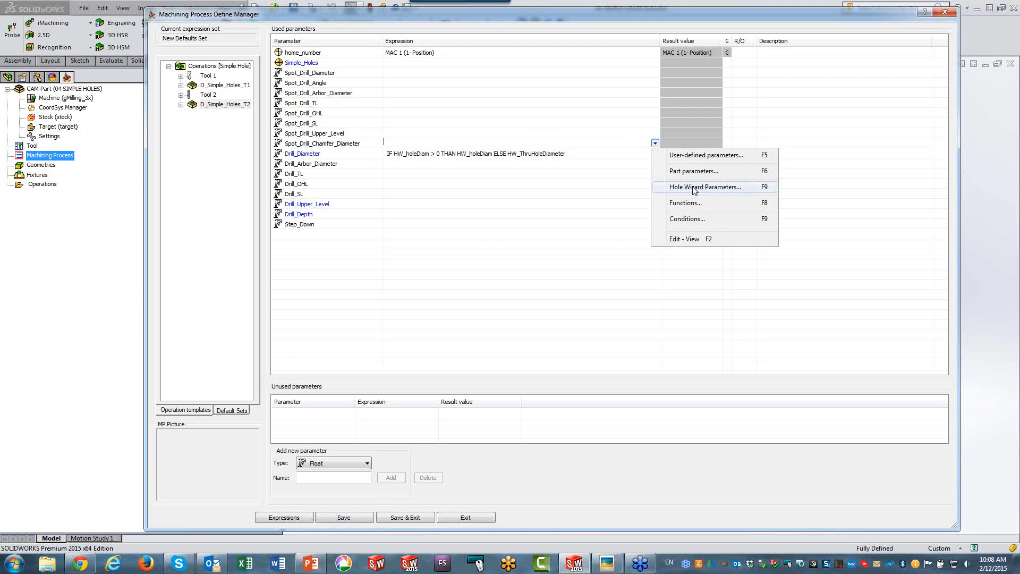
{"action": "left_click", "coordinate": [688, 219]}
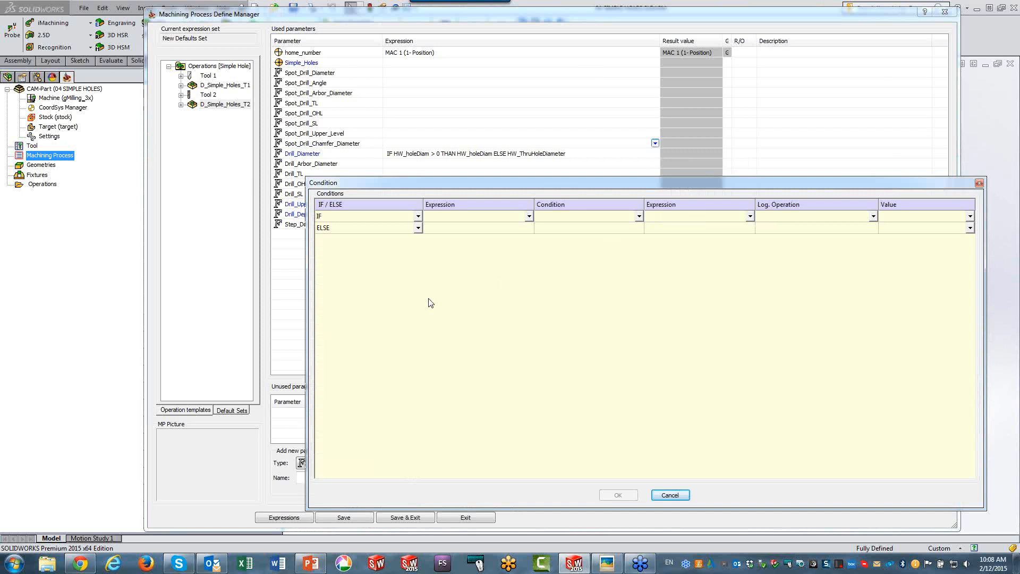
{"action": "left_click_drag", "start_coordinate": [491, 187], "coordinate": [500, 99]}
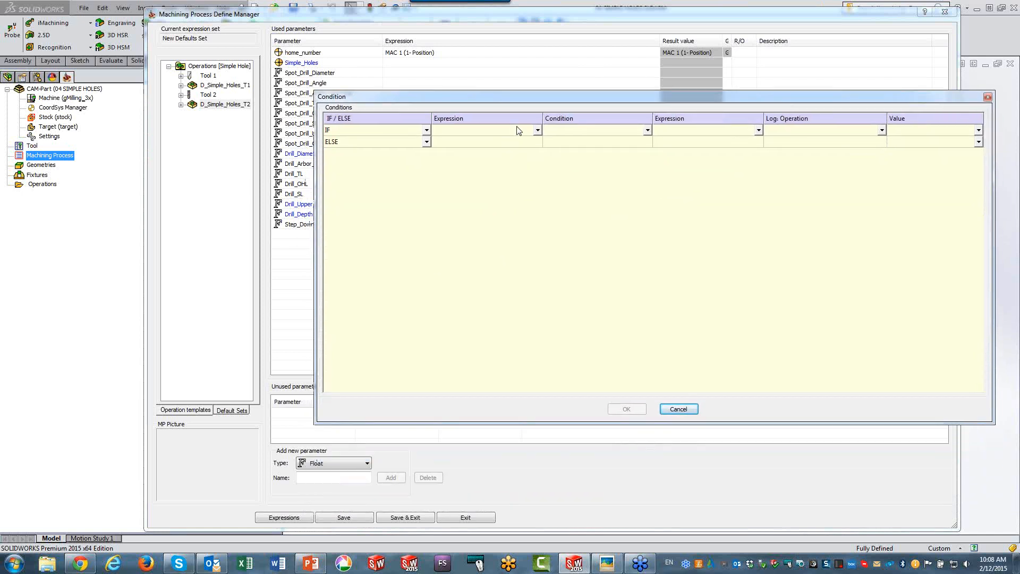
{"action": "left_click", "coordinate": [536, 131]}
{"action": "left_click", "coordinate": [537, 131]}
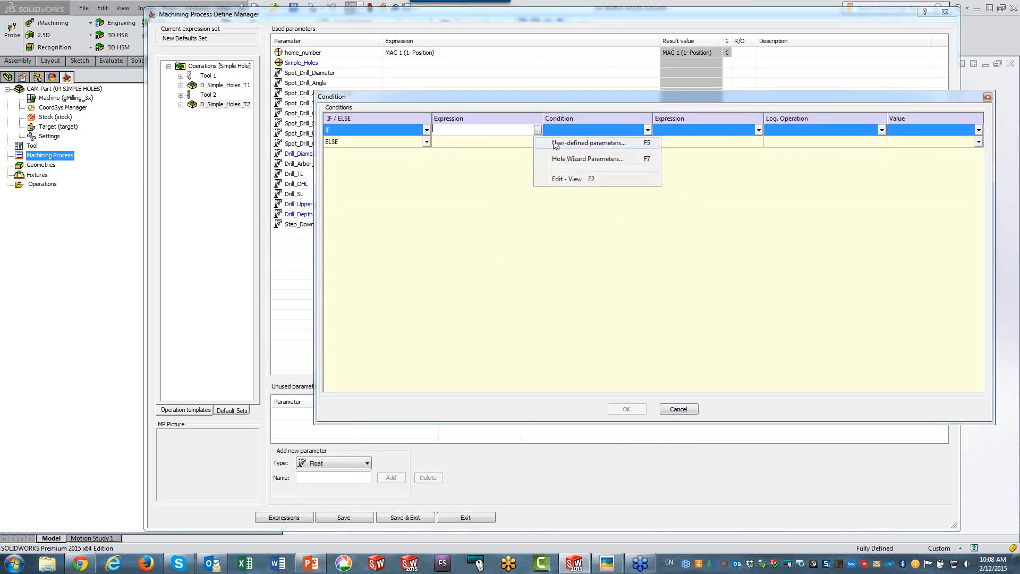
{"action": "left_click", "coordinate": [565, 161]}
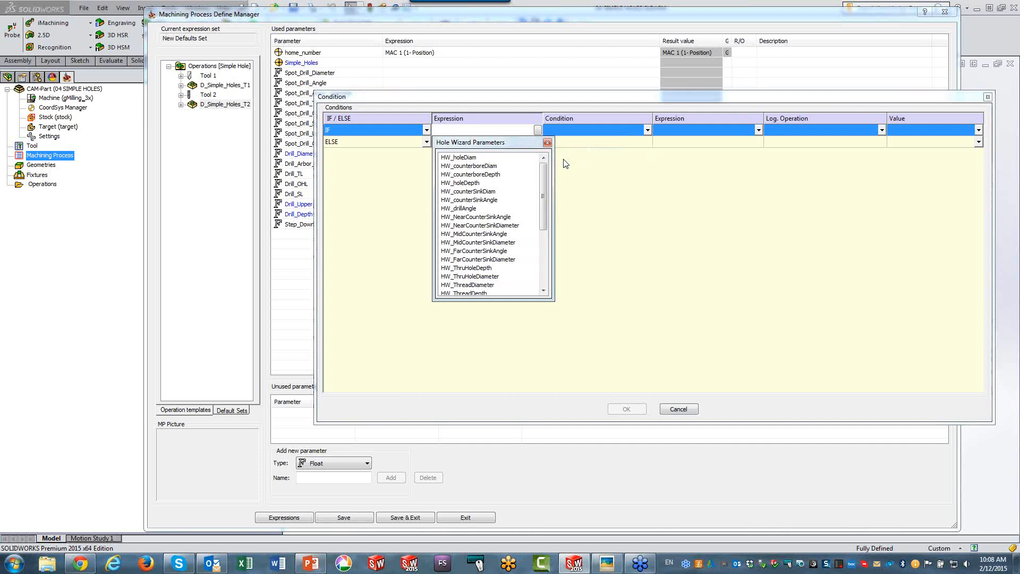
{"action": "left_click", "coordinate": [477, 228]}
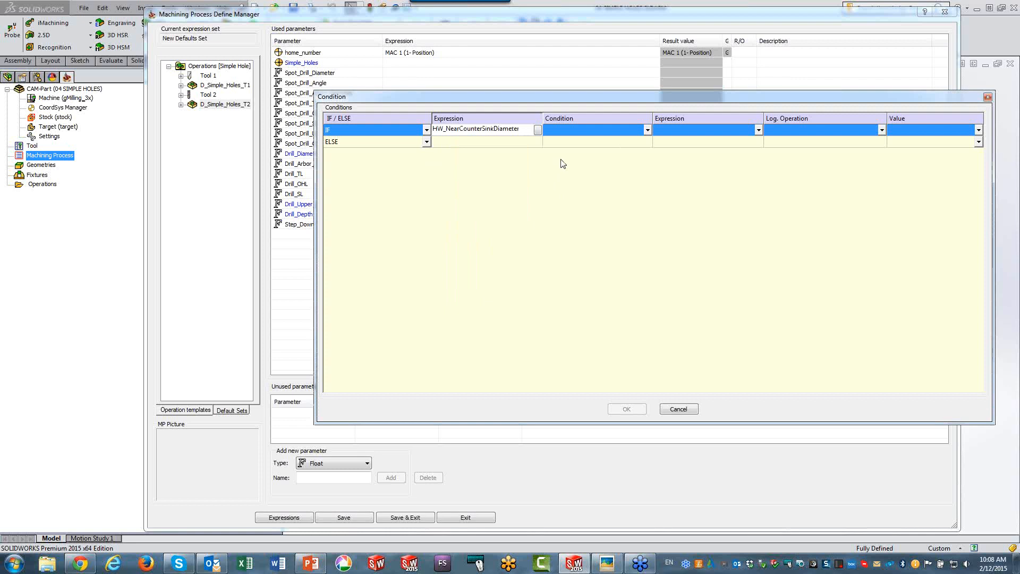
Step: Complete the chamfer diameter's IF comparison as greater than 0
{"action": "left_click", "coordinate": [565, 131]}
{"action": "left_click", "coordinate": [578, 144]}
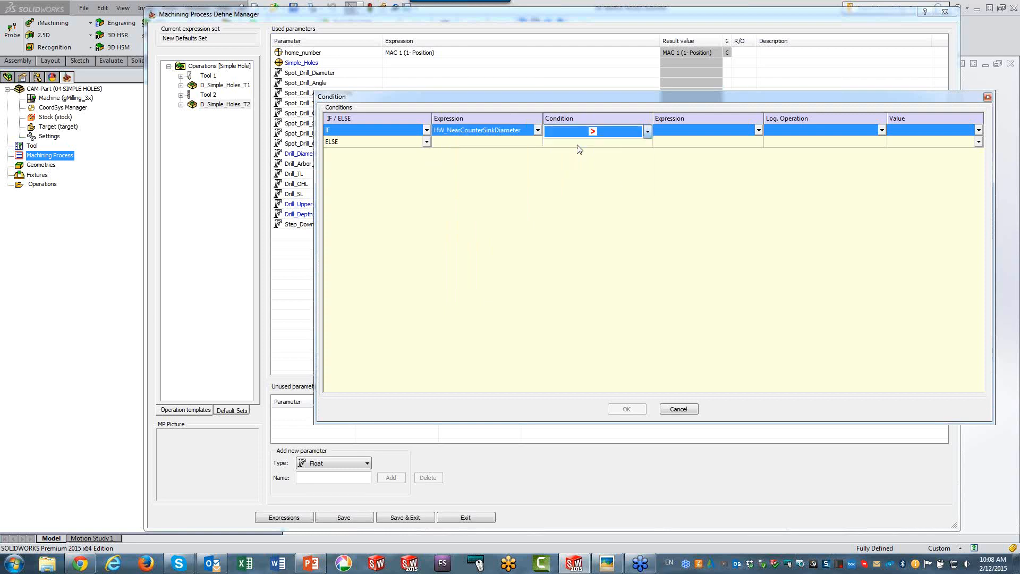
{"action": "left_click", "coordinate": [687, 128]}
{"action": "left_click", "coordinate": [688, 127]}
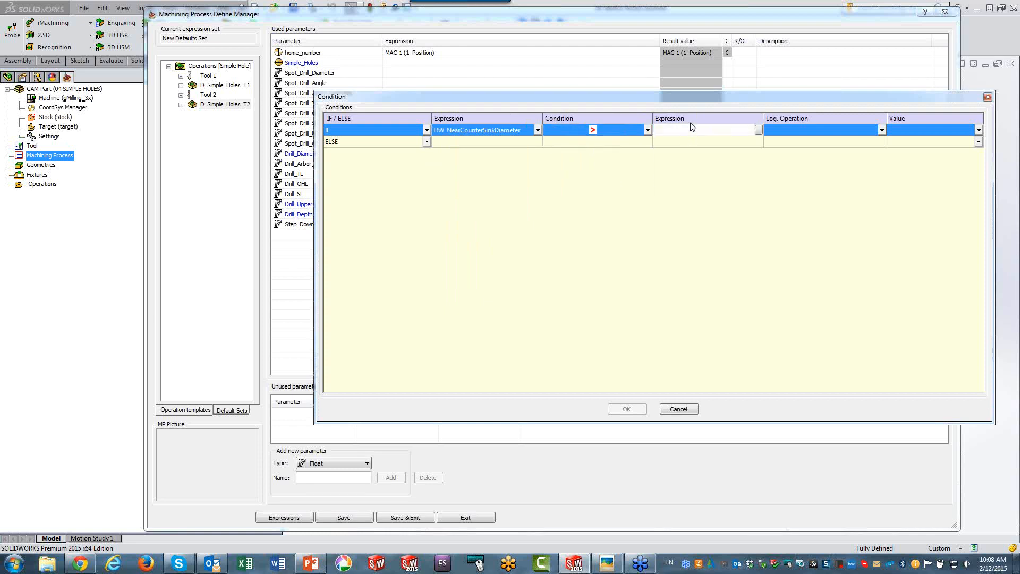
{"action": "type", "text": "0"}
Step: Set the IF row's value to the Hole Wizard parameter HW_NearCounterSinkDiameter
{"action": "left_click", "coordinate": [913, 136]}
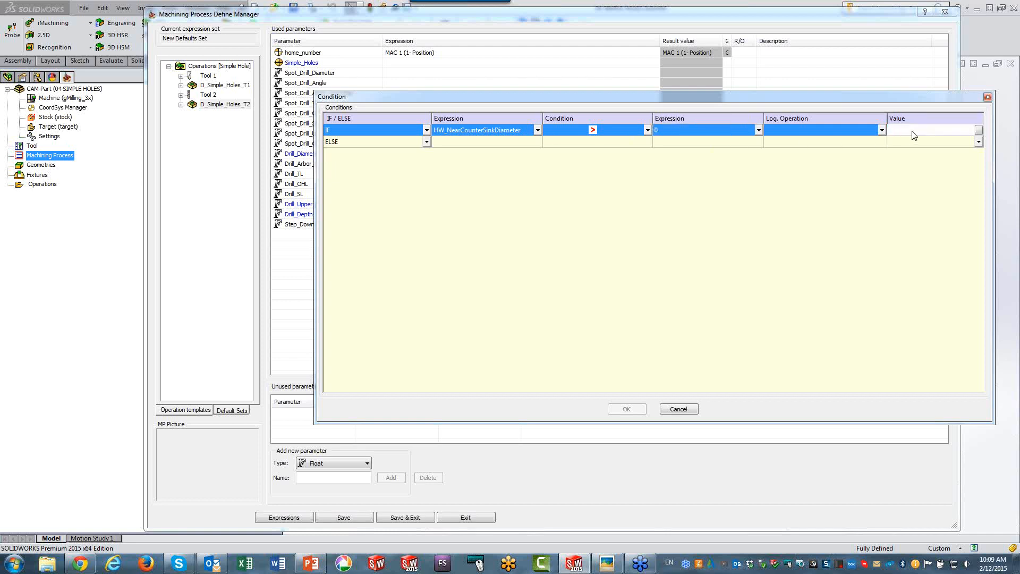
{"action": "left_click", "coordinate": [979, 130]}
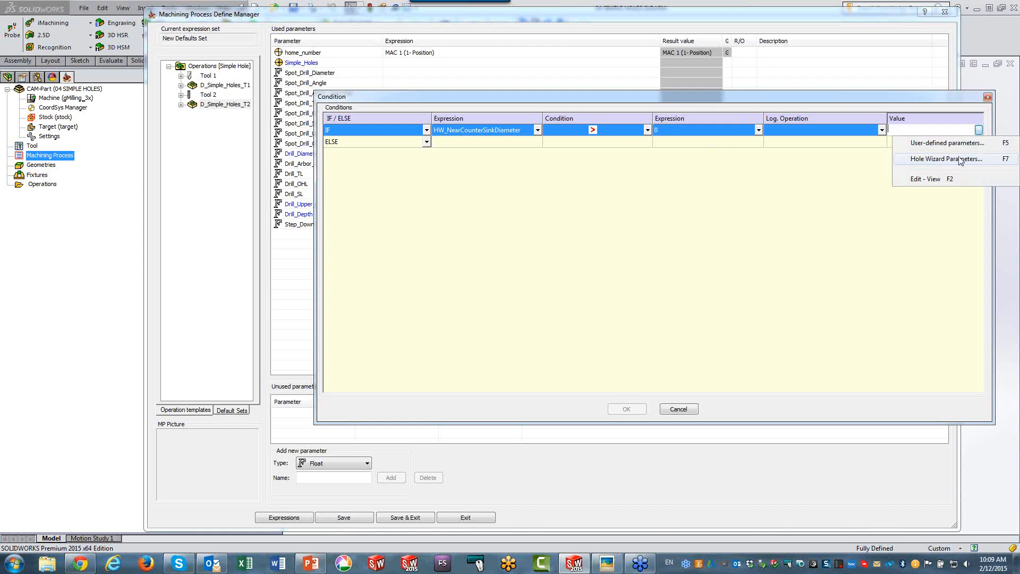
{"action": "left_click", "coordinate": [961, 160]}
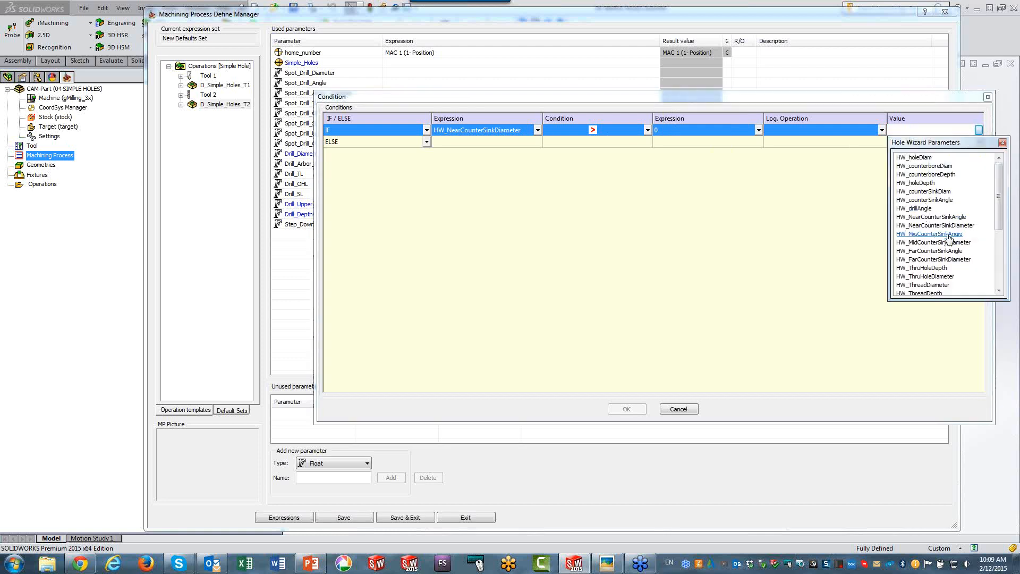
{"action": "left_click_drag", "start_coordinate": [1000, 220], "coordinate": [999, 254]}
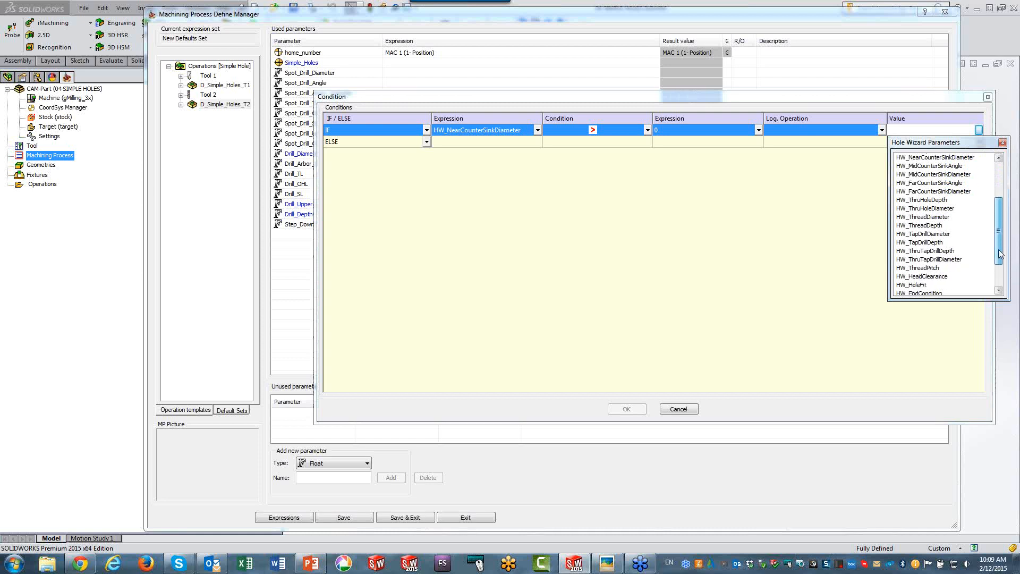
{"action": "scroll", "coordinate": [928, 202], "scroll_direction": "up", "scroll_amount": 3}
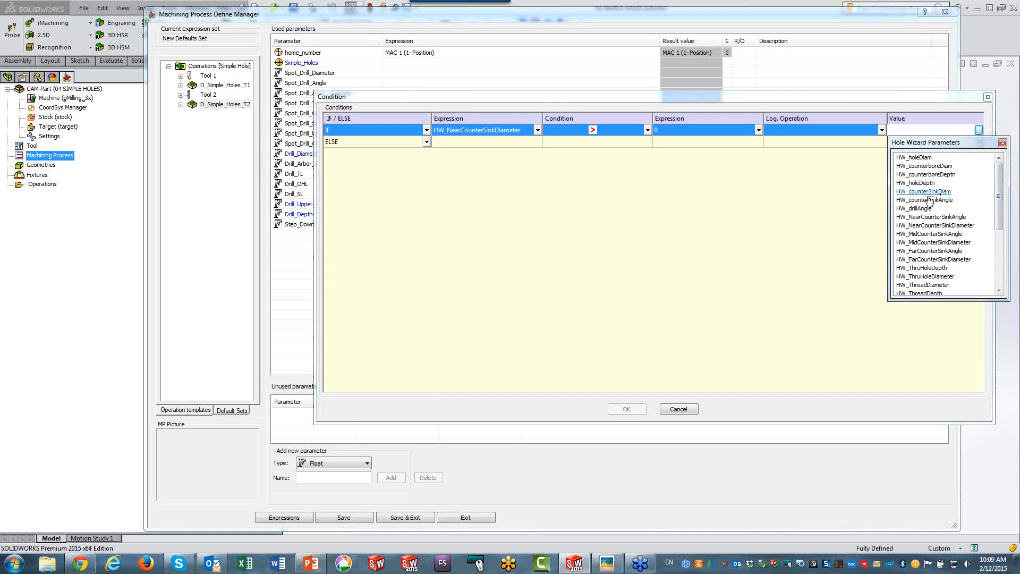
{"action": "left_click", "coordinate": [931, 226]}
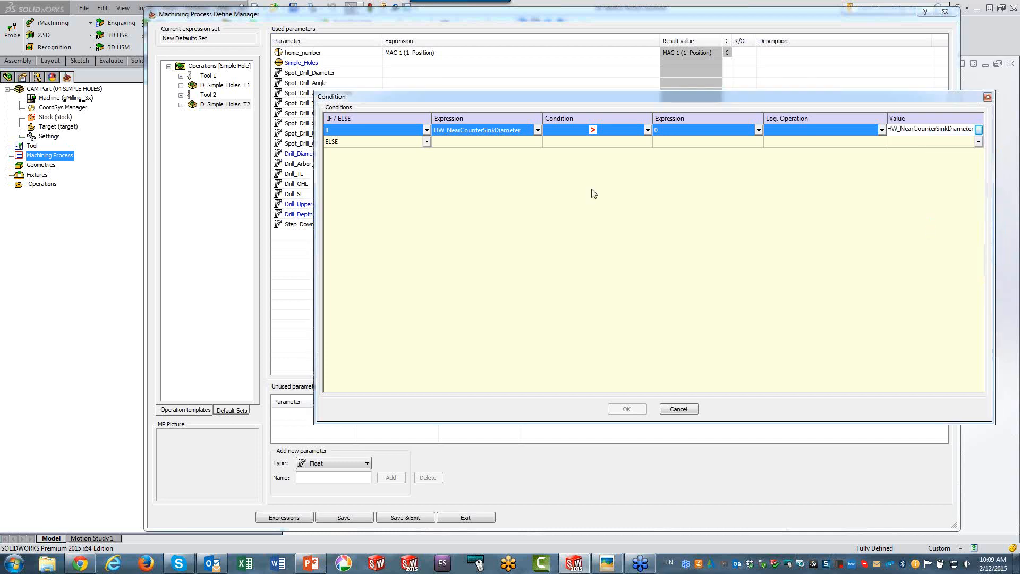
Step: Set the ELSE value of the Spot_Drill_Chamfer_Diameter condition to the user-defined parameter Drill_Diameter and accept the condition
{"action": "left_click", "coordinate": [445, 144]}
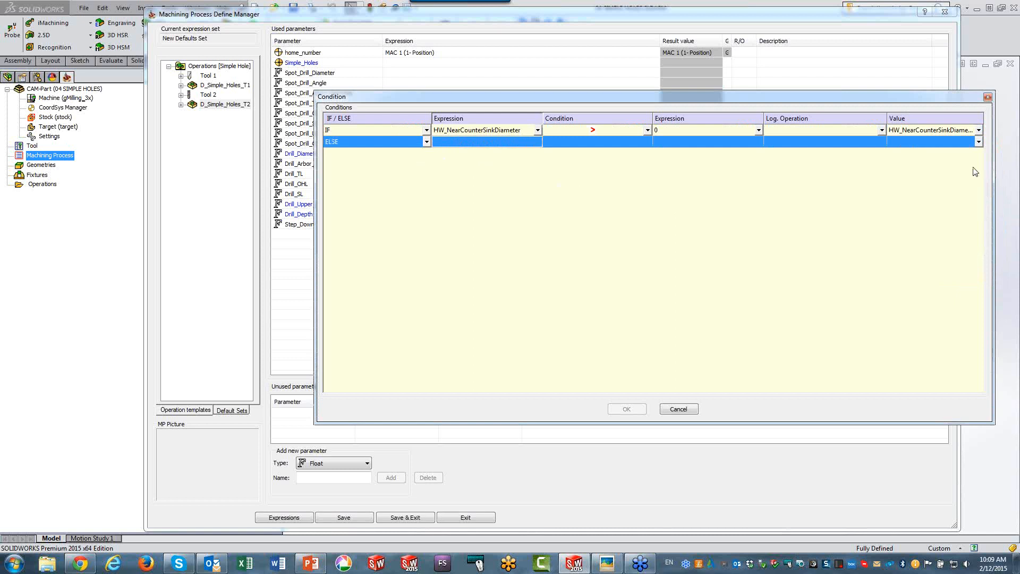
{"action": "left_click", "coordinate": [981, 143]}
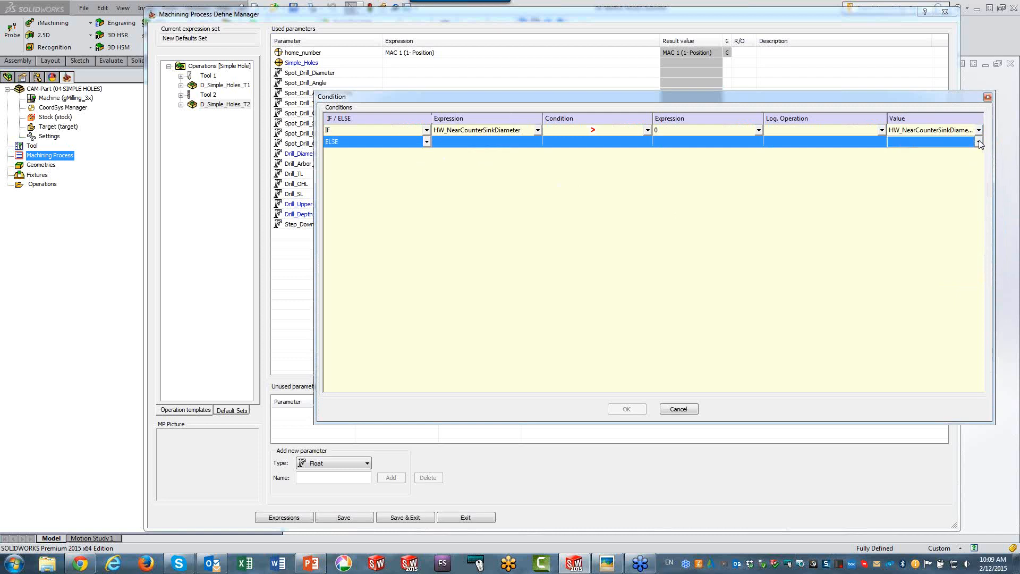
{"action": "left_click", "coordinate": [979, 143]}
{"action": "left_click", "coordinate": [947, 155]}
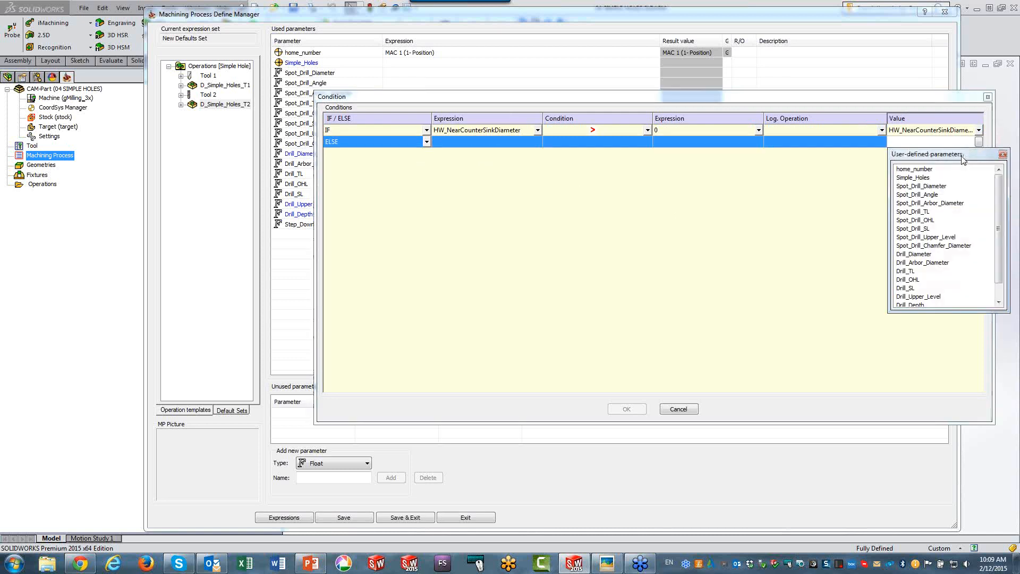
{"action": "left_click", "coordinate": [913, 255]}
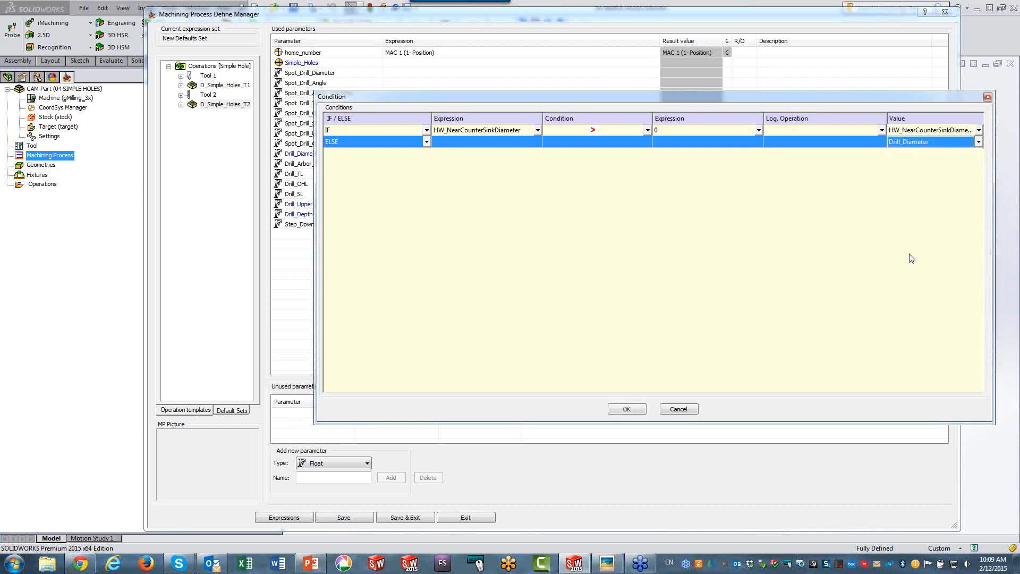
{"action": "left_click", "coordinate": [626, 409]}
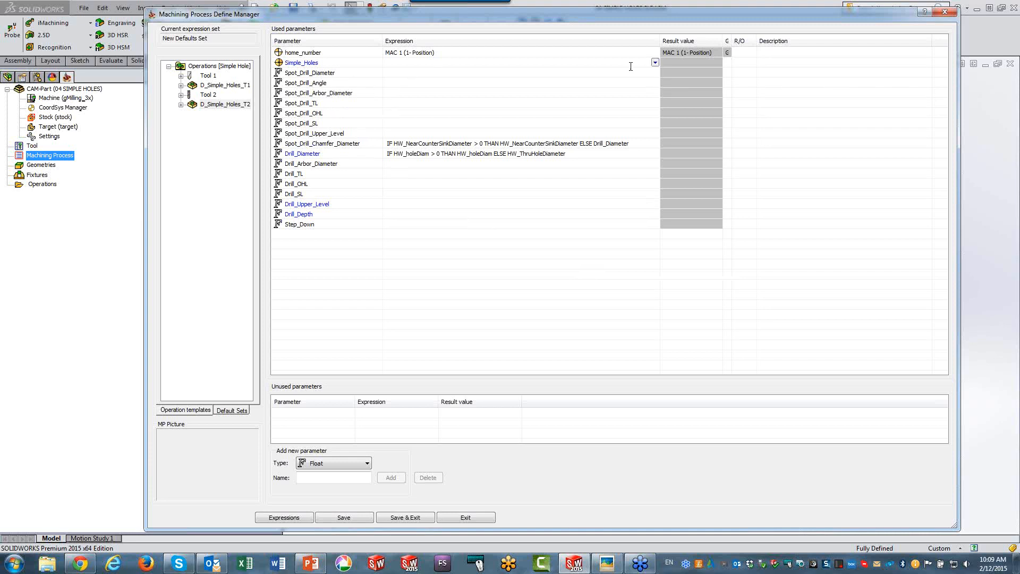
Step: Start a condition for Spot_Drill_Diameter with the user-defined parameter Spot_Drill_Chamfer_Diameter as the IF expression
{"action": "mouse_move", "coordinate": [654, 75]}
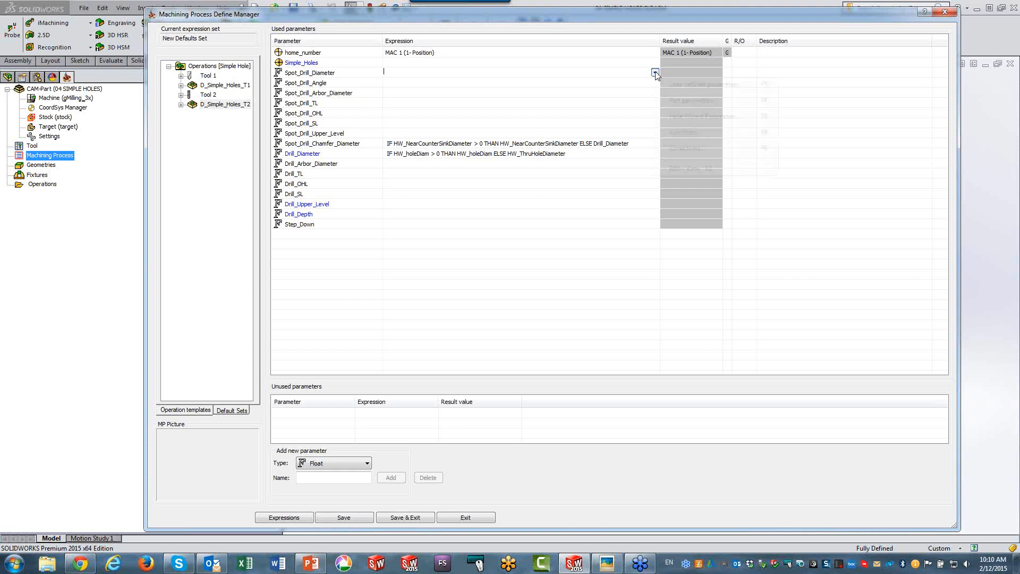
{"action": "left_click", "coordinate": [656, 73]}
{"action": "left_click", "coordinate": [685, 149]}
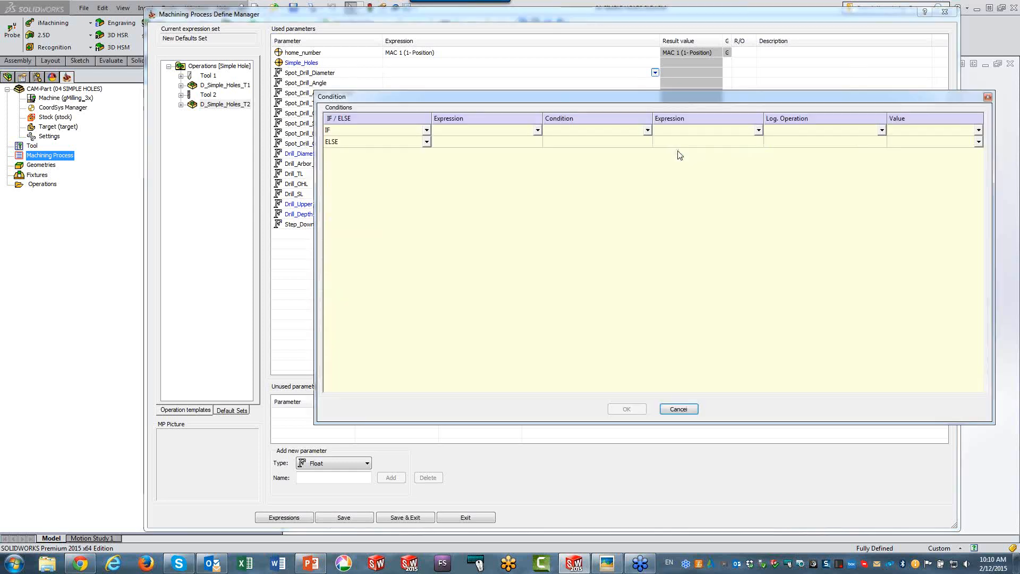
{"action": "left_click", "coordinate": [538, 130]}
{"action": "left_click", "coordinate": [538, 130]}
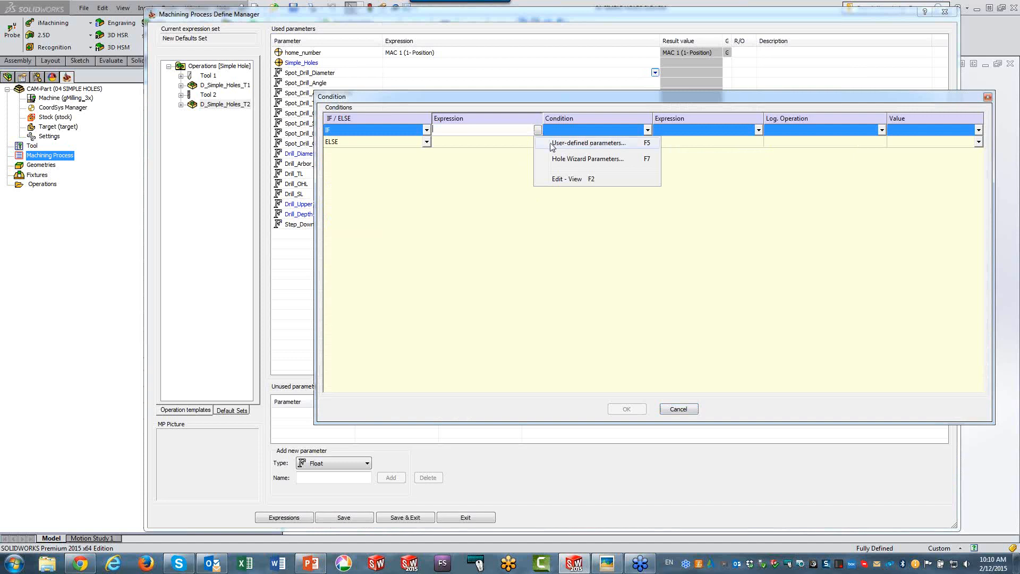
{"action": "left_click", "coordinate": [553, 144]}
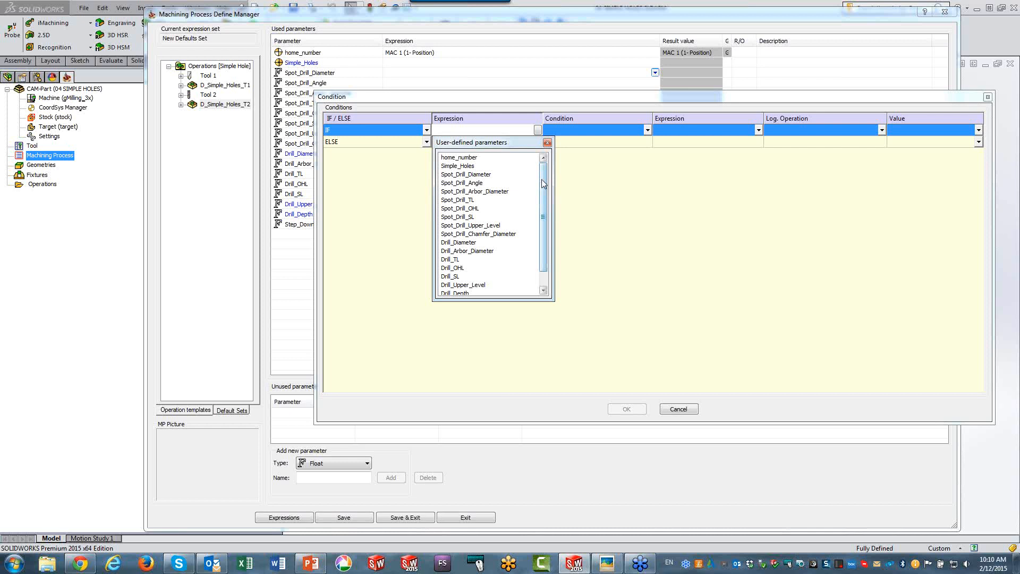
{"action": "left_click_drag", "start_coordinate": [542, 180], "coordinate": [528, 202]}
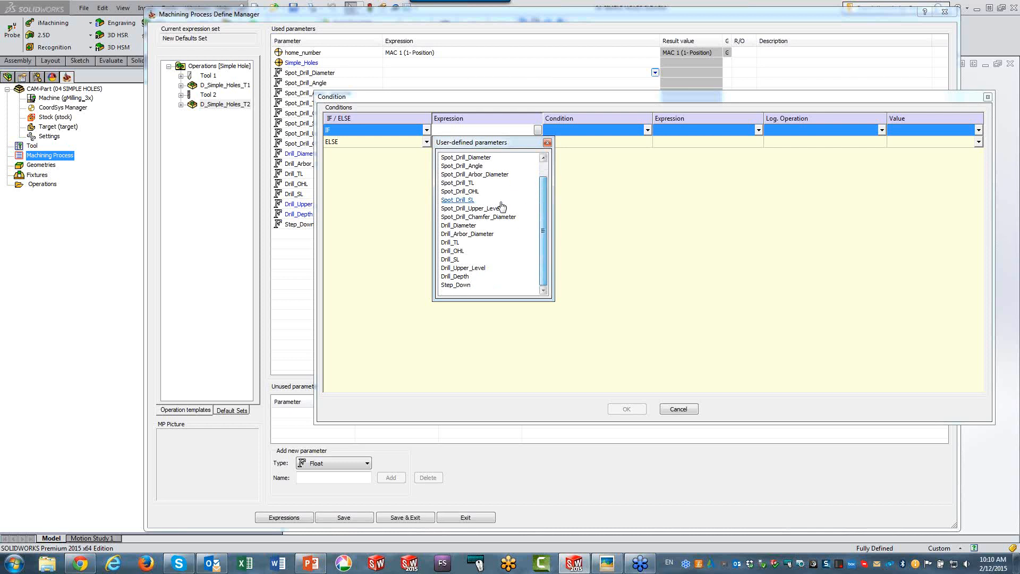
{"action": "double_click", "coordinate": [492, 217]}
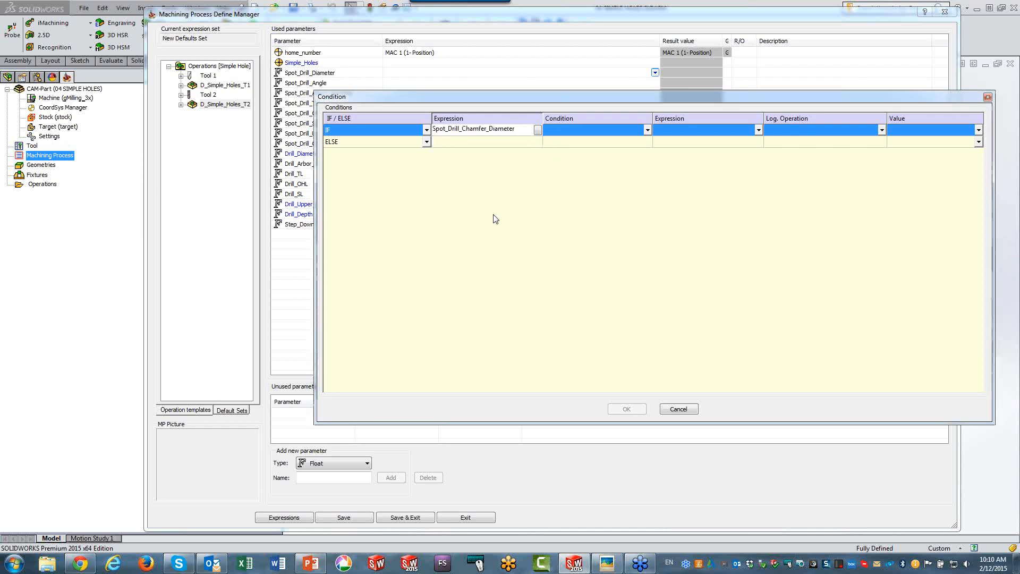
Step: Complete the IF row with the comparison <= 5 and a resulting value of 6
{"action": "left_click", "coordinate": [564, 129]}
{"action": "left_click", "coordinate": [565, 129]}
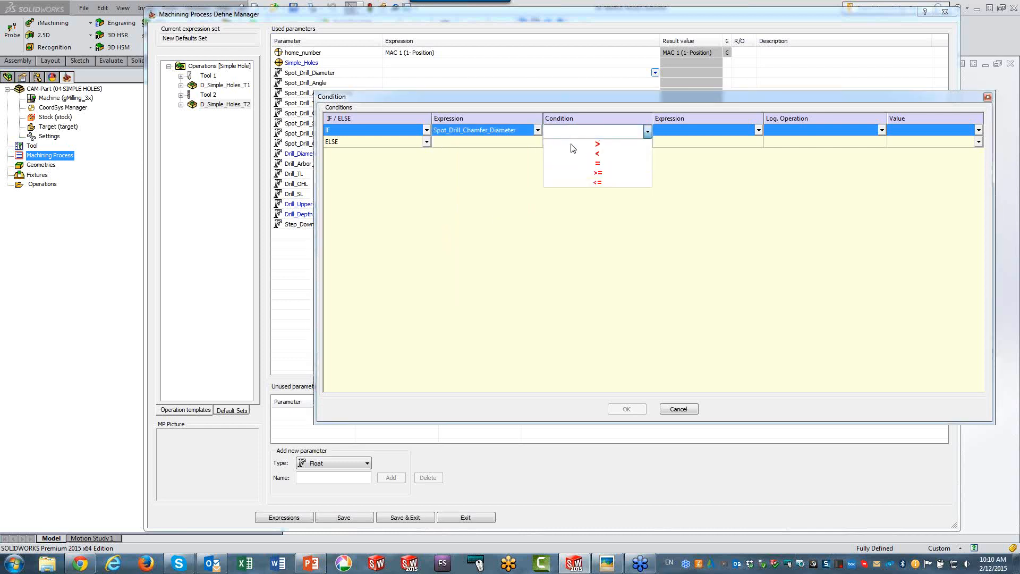
{"action": "left_click", "coordinate": [580, 182]}
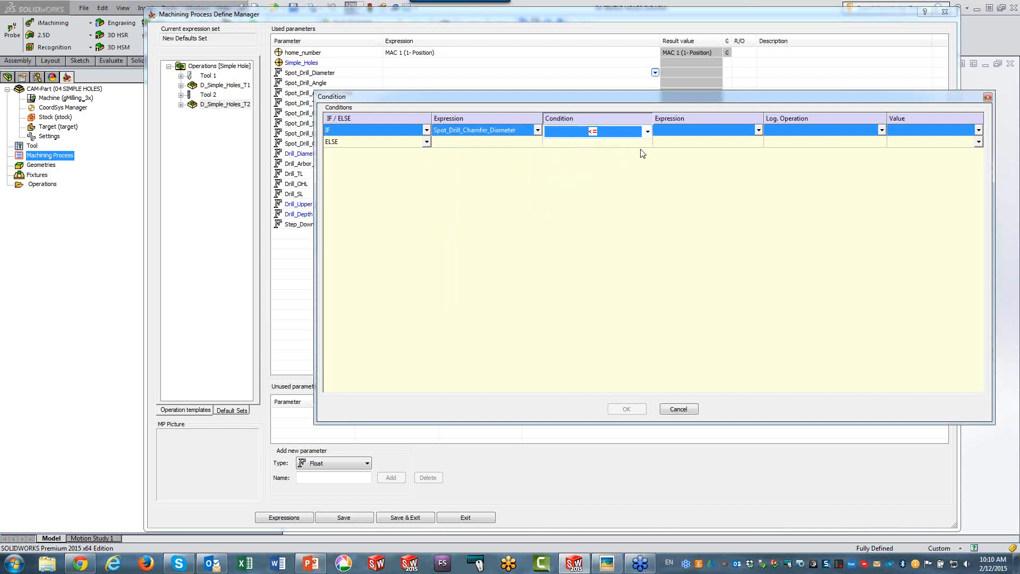
{"action": "left_click", "coordinate": [677, 130]}
{"action": "left_click", "coordinate": [678, 129]}
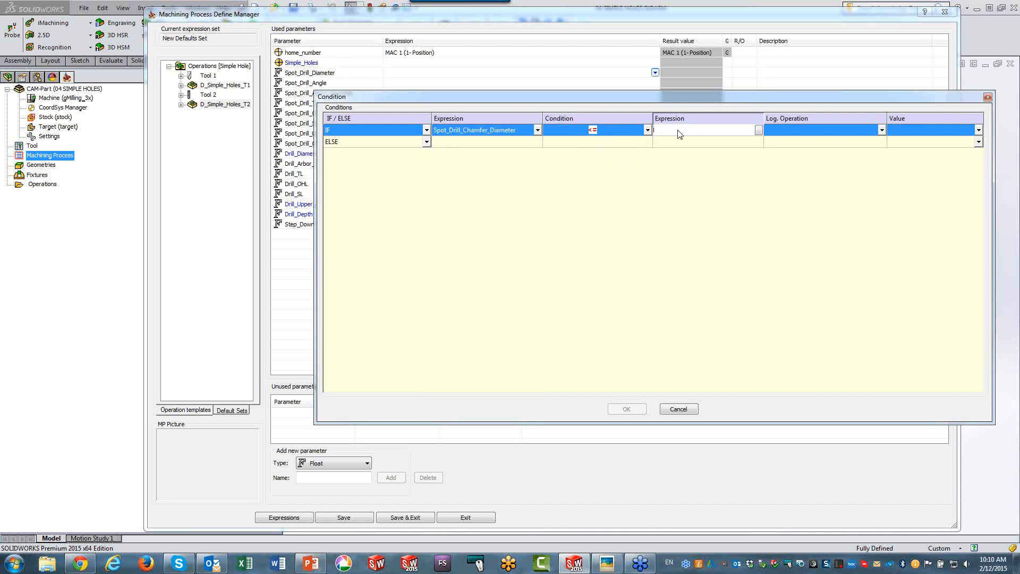
{"action": "type", "text": "5"}
{"action": "left_click", "coordinate": [909, 131]}
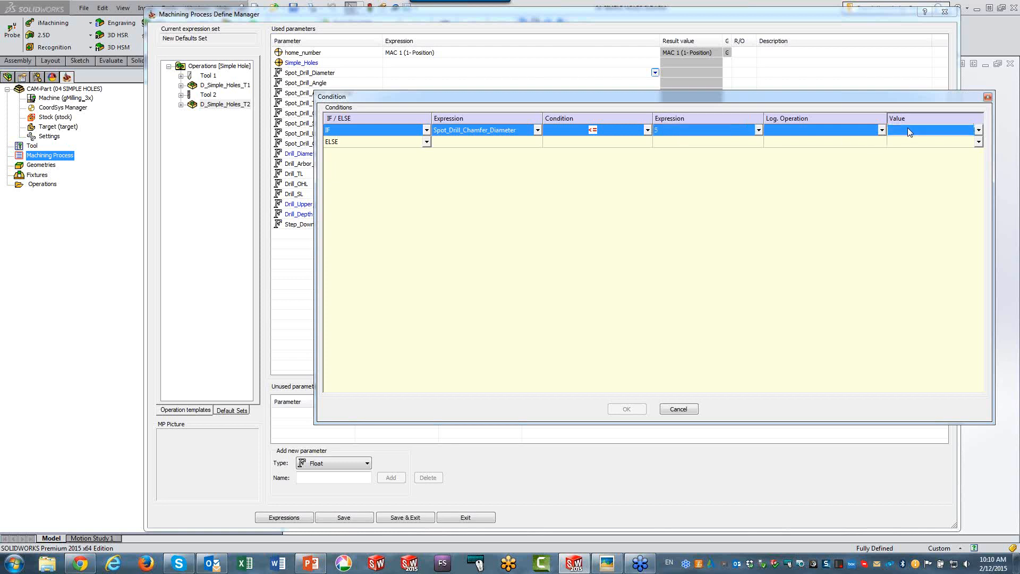
{"action": "left_click", "coordinate": [909, 131]}
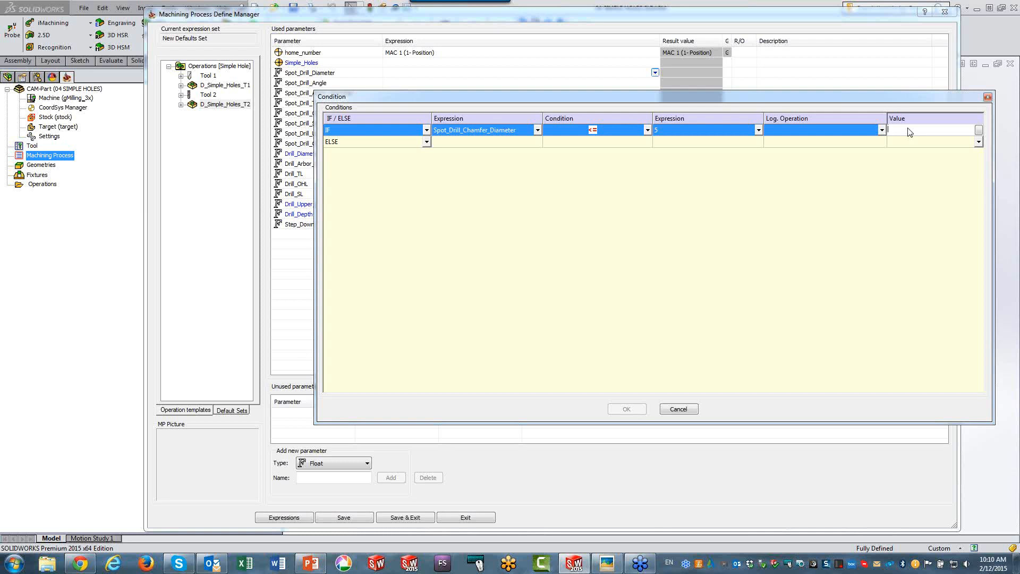
{"action": "type", "text": "6"}
Step: Change the ELSE row to ELSE_IF and copy the IF row's Spot_Drill_Chamfer_Diameter expression into it
{"action": "left_click", "coordinate": [426, 143]}
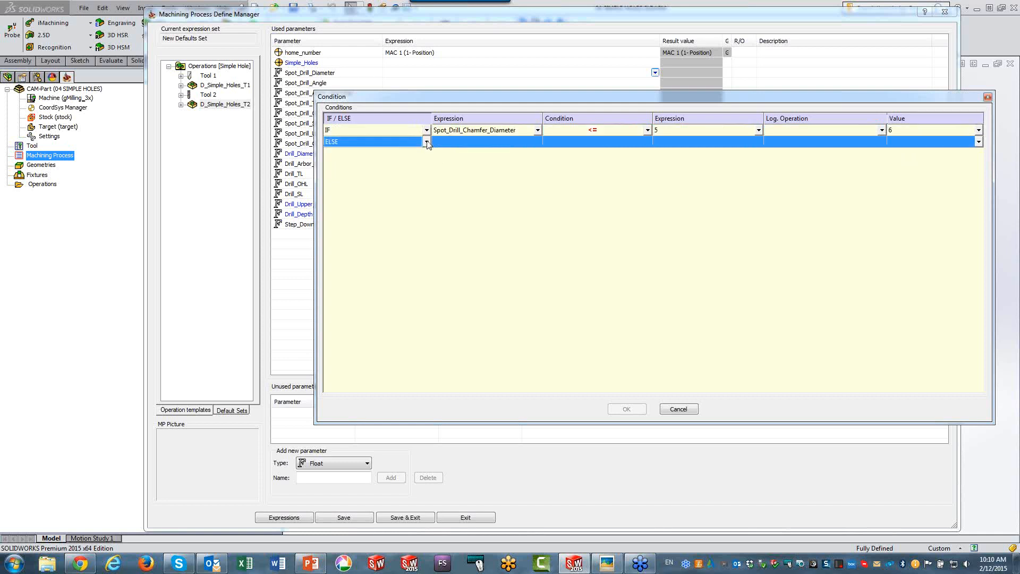
{"action": "left_click", "coordinate": [427, 142]}
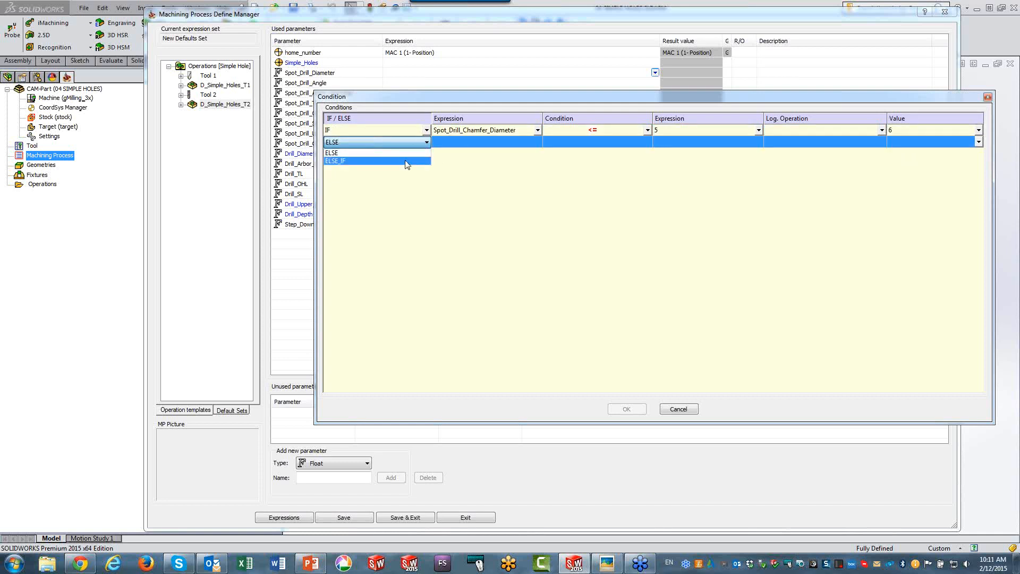
{"action": "left_click", "coordinate": [406, 161]}
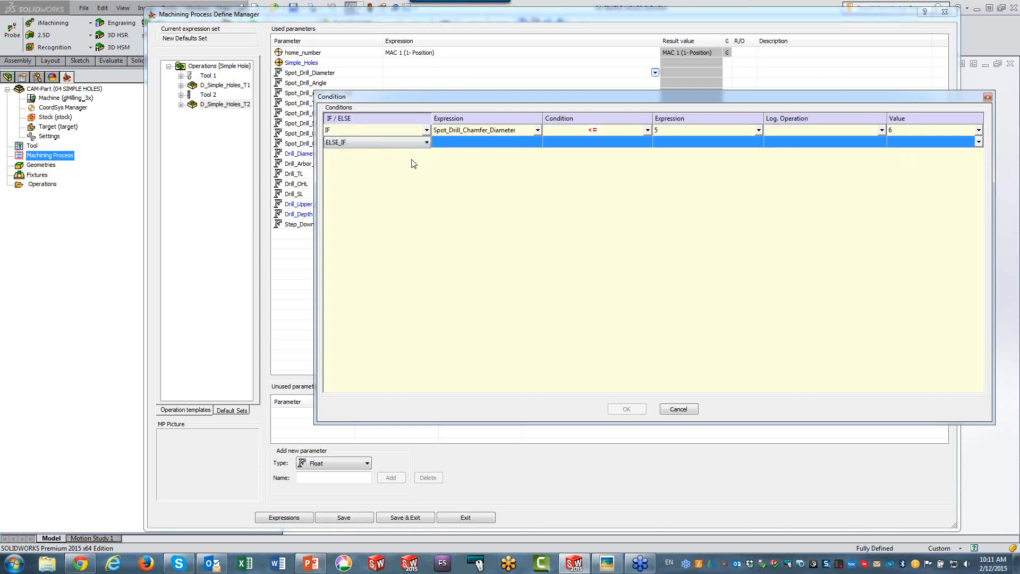
{"action": "left_click", "coordinate": [459, 141]}
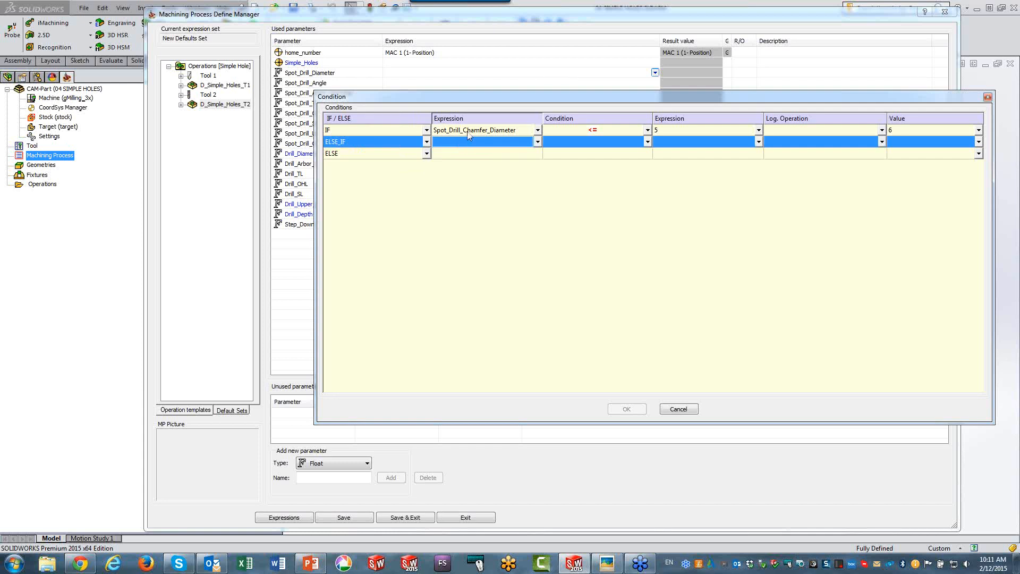
{"action": "left_click", "coordinate": [474, 131]}
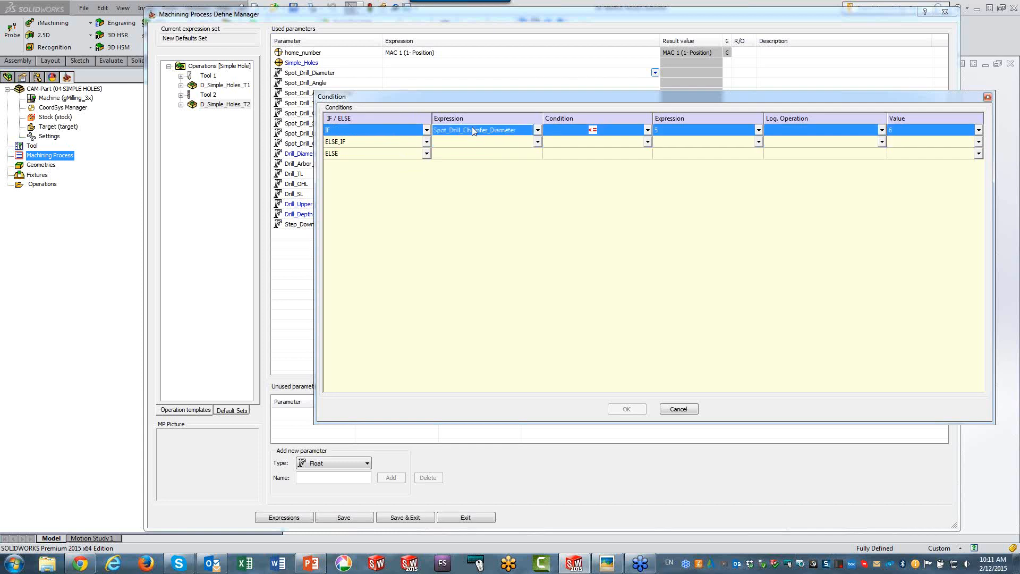
{"action": "left_click", "coordinate": [474, 130]}
{"action": "key", "text": "ctrl+c"}
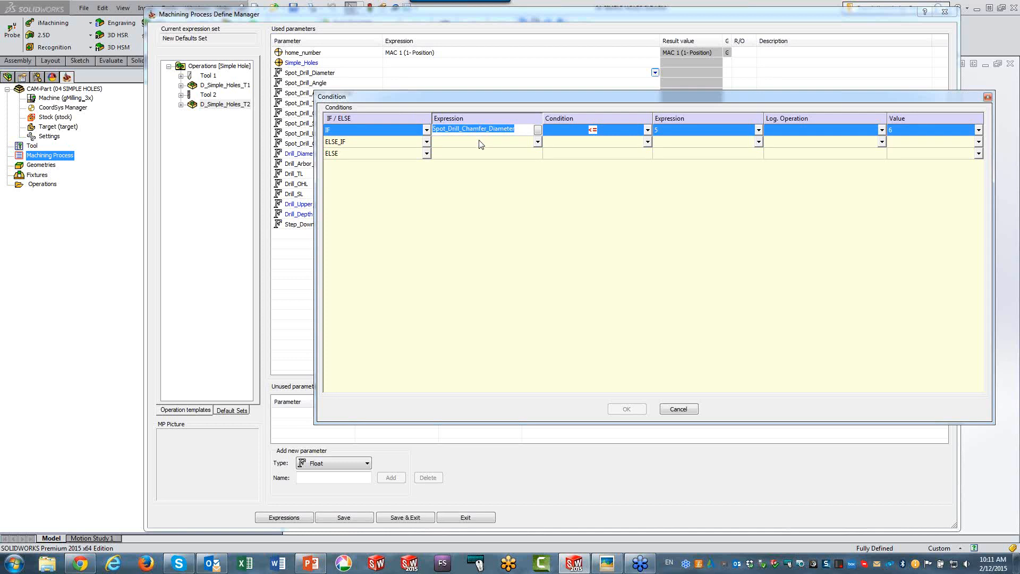
{"action": "left_click", "coordinate": [479, 142]}
{"action": "left_click", "coordinate": [479, 141]}
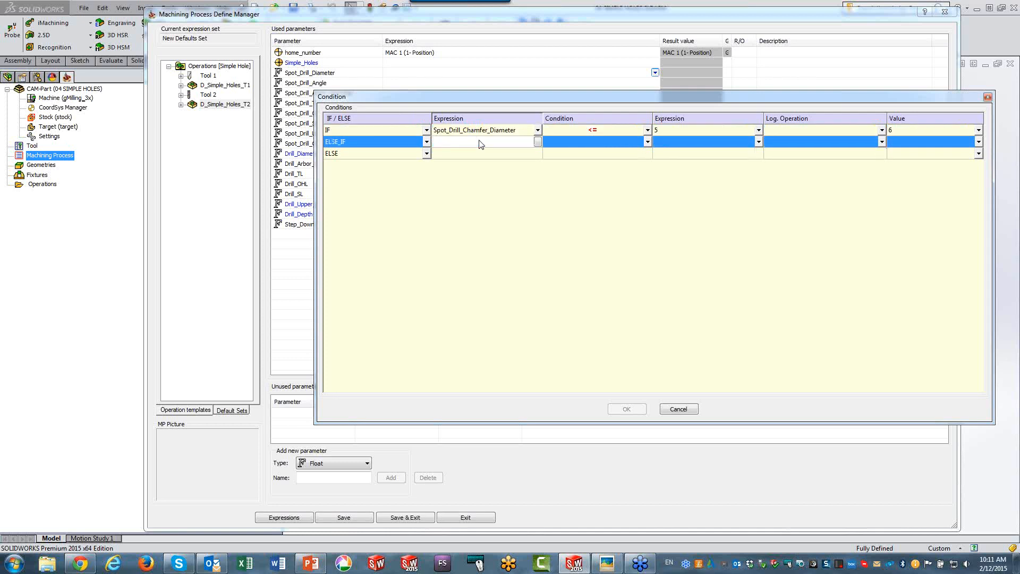
{"action": "key", "text": "ctrl+v"}
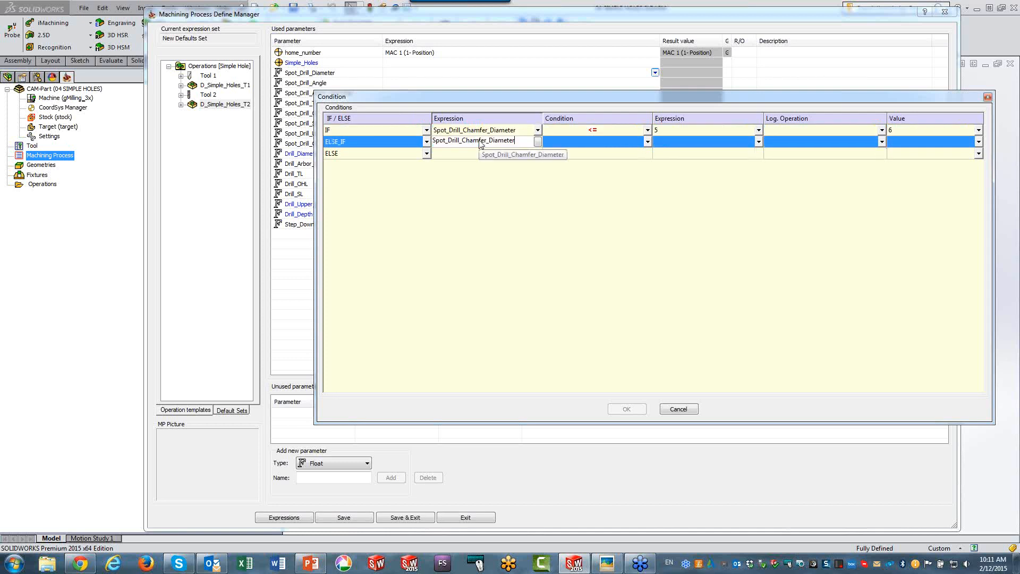
Step: Set the ELSE_IF comparison to > 5 and join a further condition to it with AND
{"action": "left_click", "coordinate": [561, 142]}
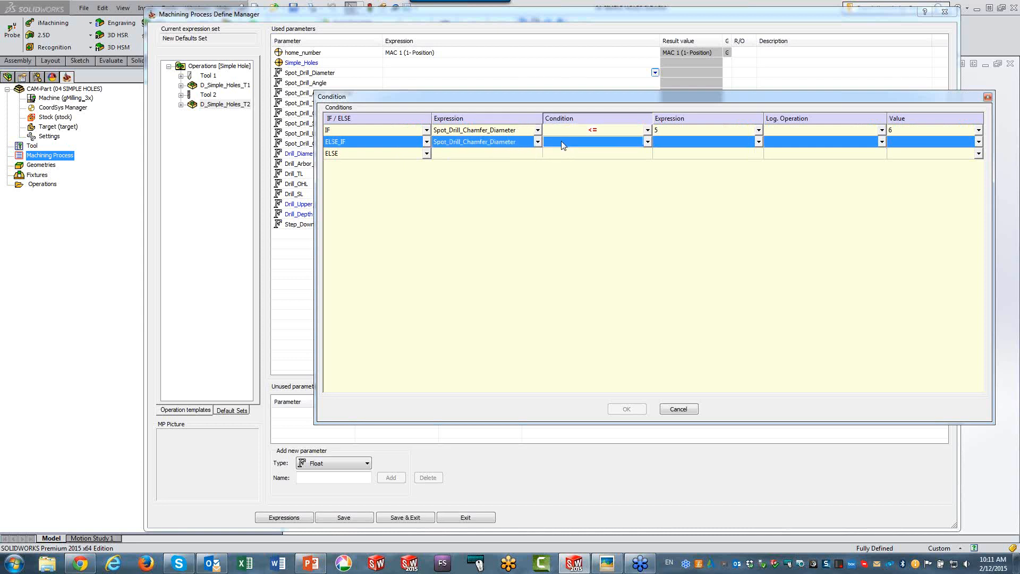
{"action": "left_click", "coordinate": [598, 155]}
{"action": "left_click", "coordinate": [668, 145]}
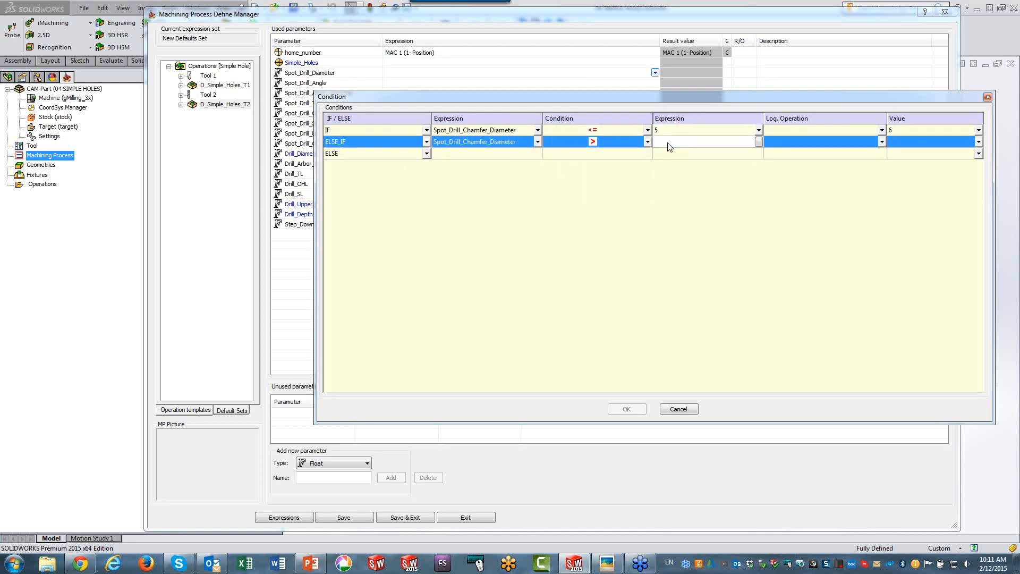
{"action": "type", "text": "5"}
{"action": "left_click", "coordinate": [789, 142]}
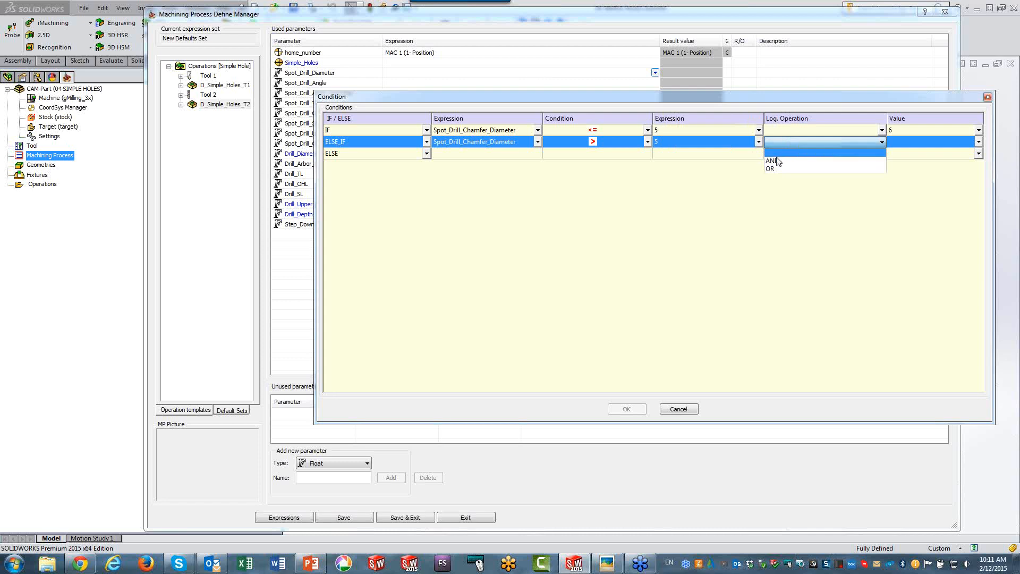
{"action": "left_click", "coordinate": [777, 161]}
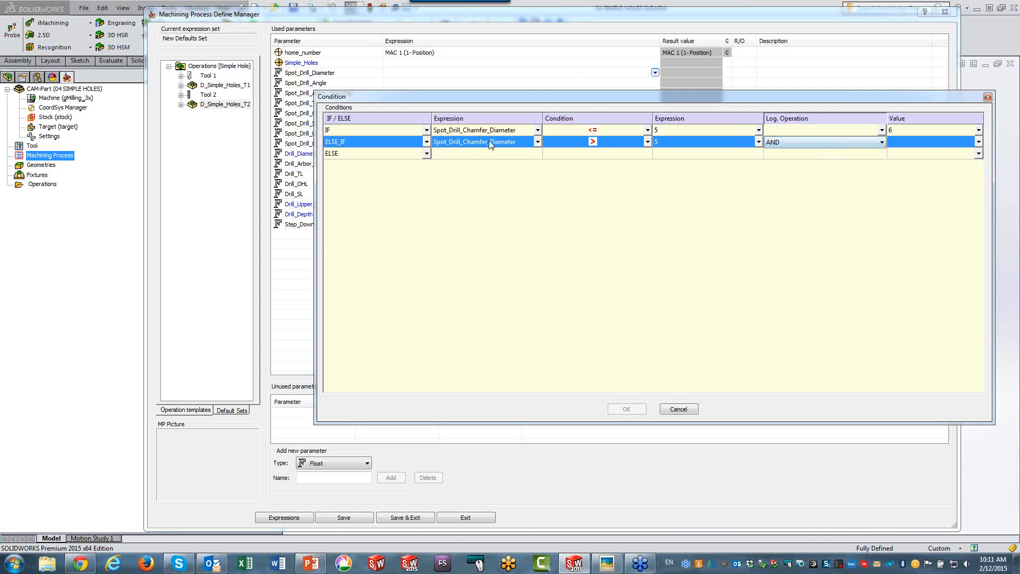
{"action": "left_click", "coordinate": [443, 199]}
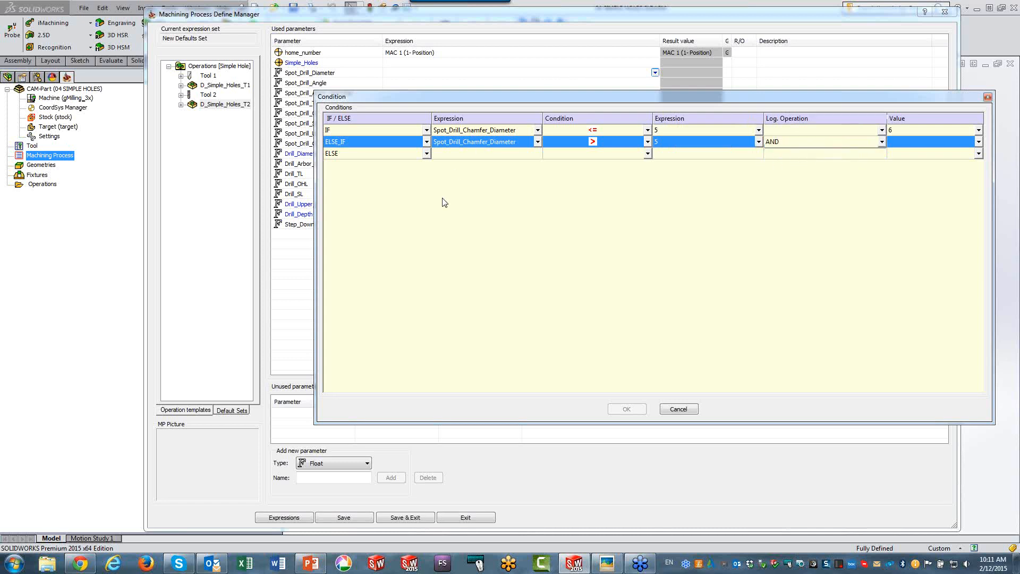
Step: Fill the row following the AND with Spot_Drill_Chamfer_Diameter <= 9
{"action": "left_click", "coordinate": [454, 155]}
{"action": "left_click", "coordinate": [453, 155]}
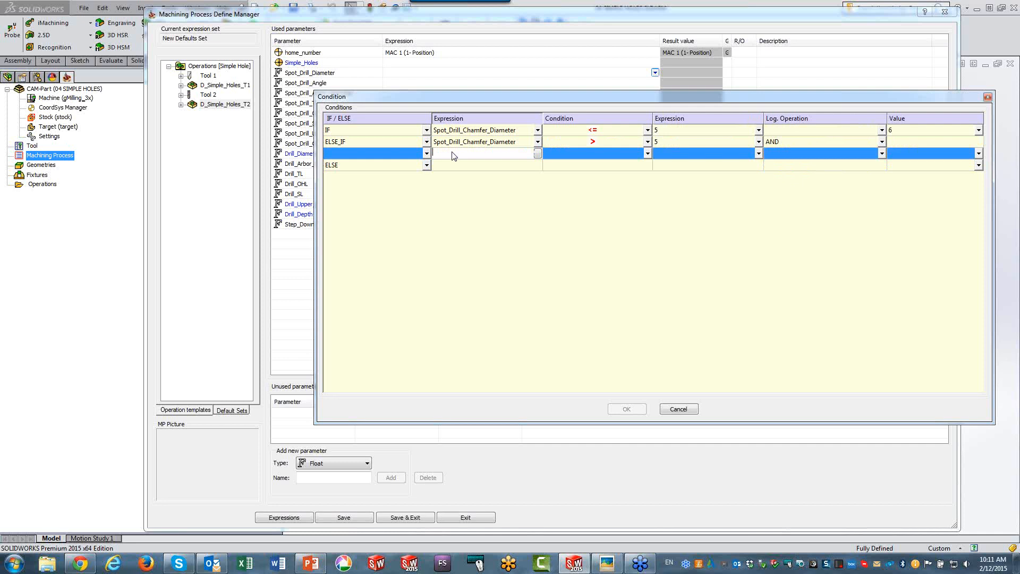
{"action": "left_click", "coordinate": [453, 155]}
{"action": "left_click", "coordinate": [535, 165]}
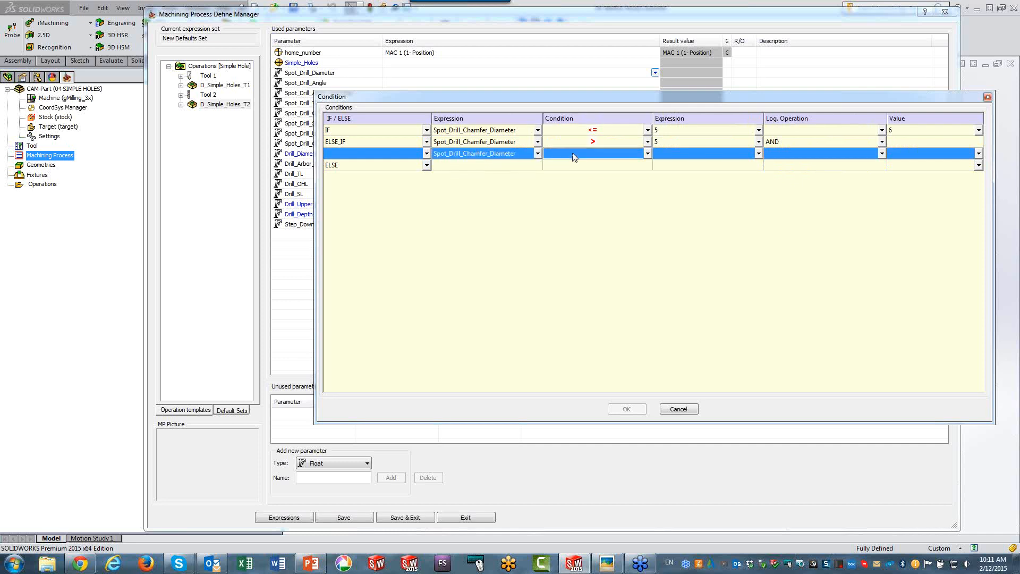
{"action": "left_click", "coordinate": [574, 156]}
{"action": "left_click", "coordinate": [579, 202]}
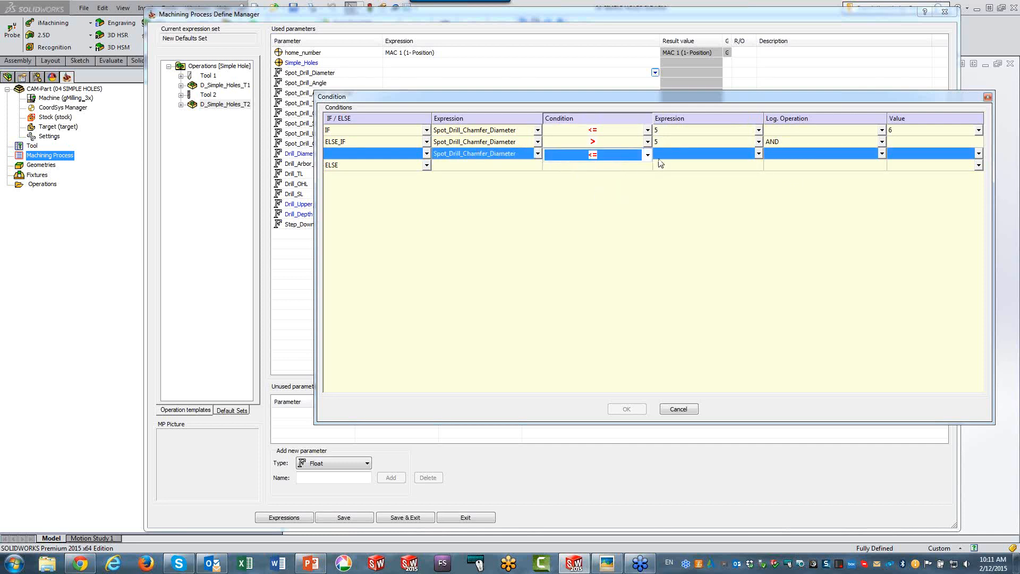
{"action": "left_click", "coordinate": [662, 155]}
{"action": "left_click", "coordinate": [663, 154]}
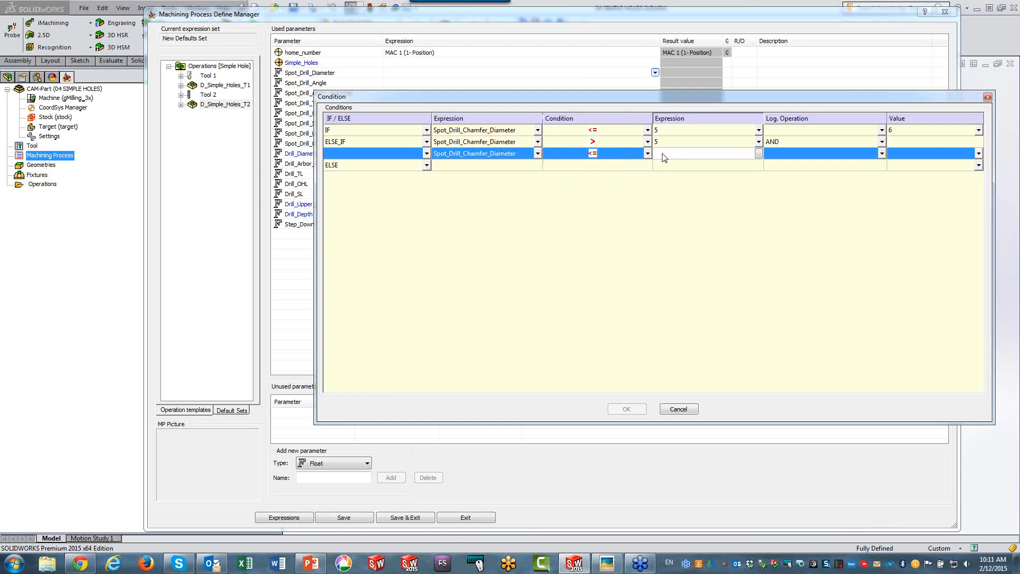
{"action": "type", "text": "9"}
Step: Set the resulting value of the combined ELSE_IF condition to 10
{"action": "left_click", "coordinate": [899, 159]}
{"action": "left_click", "coordinate": [899, 159]}
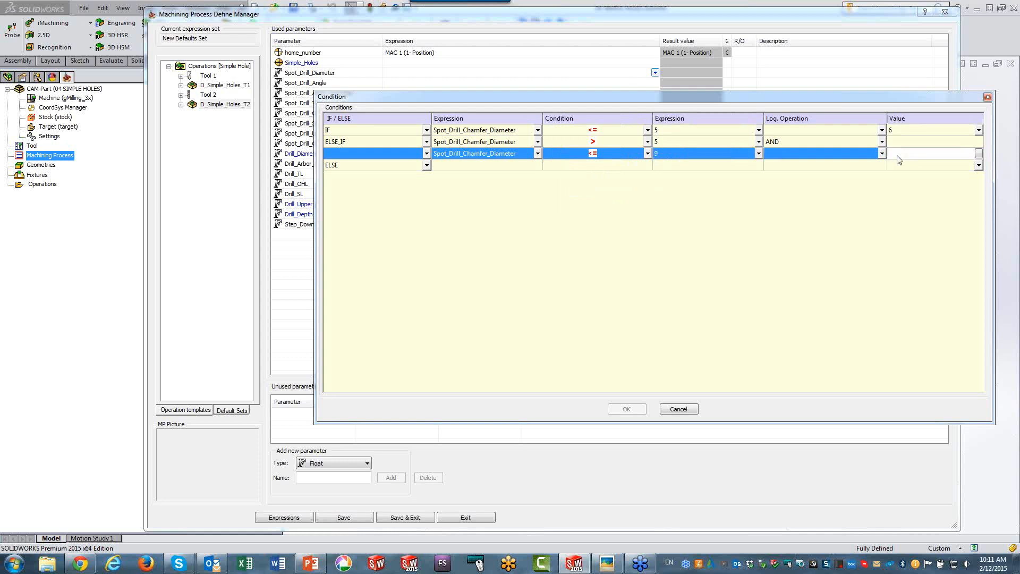
{"action": "type", "text": "10"}
{"action": "left_click", "coordinate": [768, 237]}
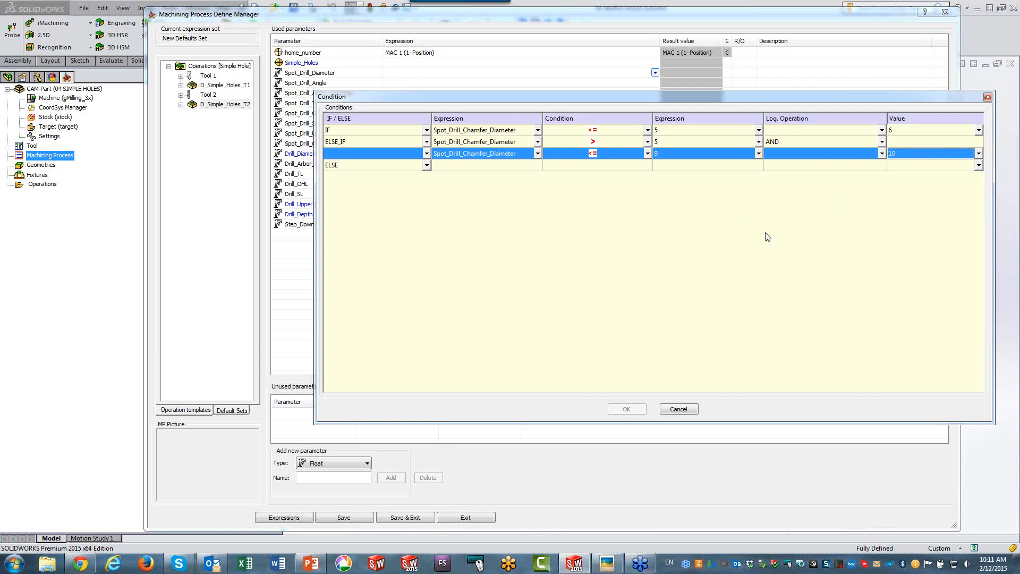
Step: Change the ELSE row below the 10 result to ELSE_IF and paste the Spot_Drill_Chamfer_Diameter expression into it
{"action": "left_click", "coordinate": [428, 166]}
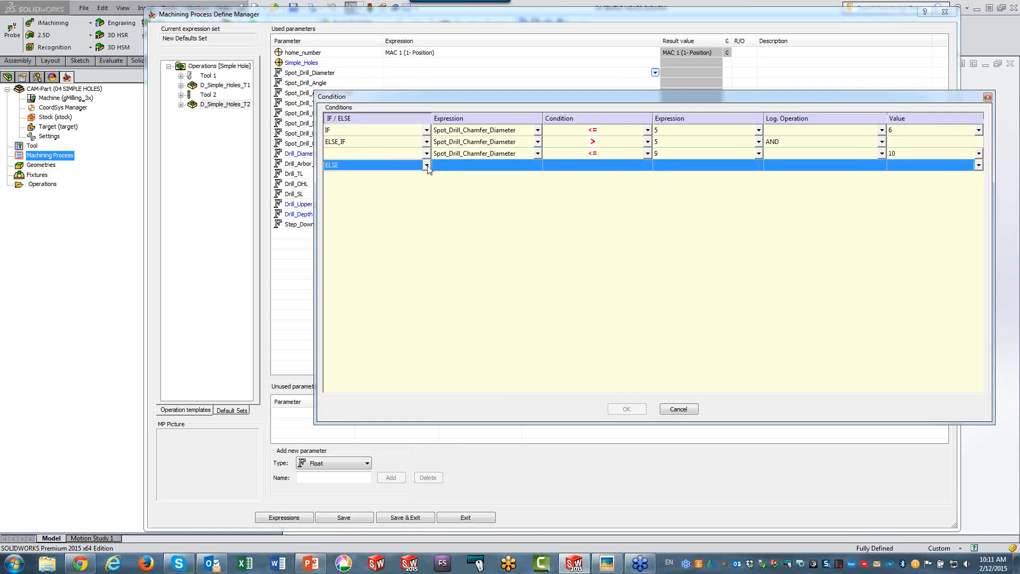
{"action": "left_click", "coordinate": [428, 166]}
{"action": "left_click", "coordinate": [410, 182]}
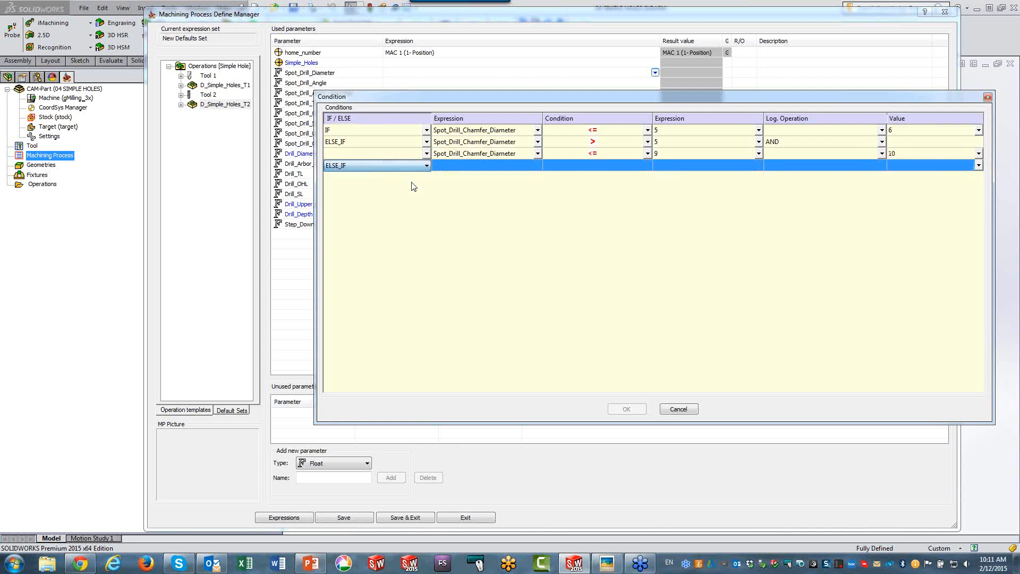
{"action": "left_click", "coordinate": [449, 178]}
{"action": "left_click", "coordinate": [457, 165]}
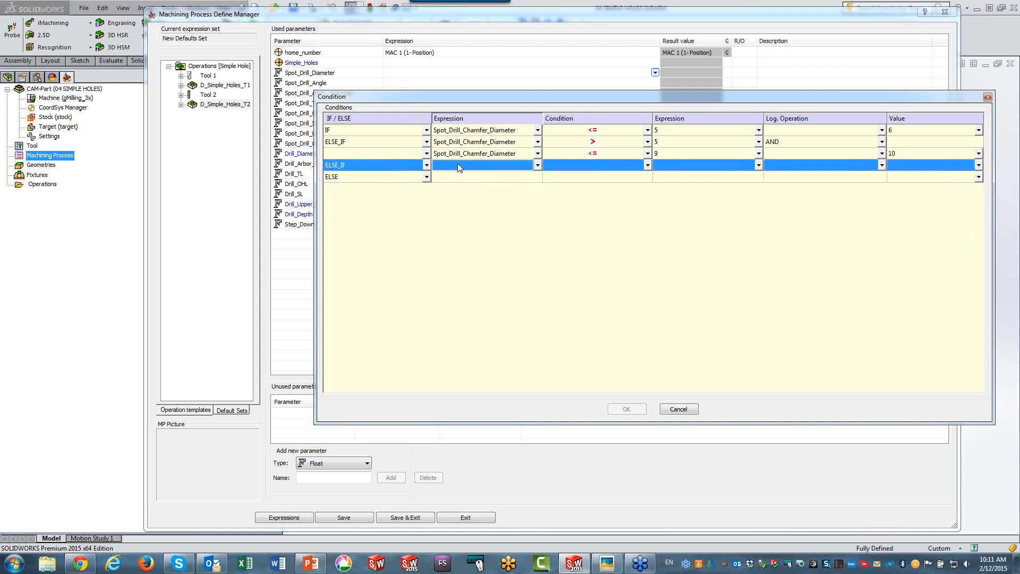
{"action": "left_click", "coordinate": [458, 165]}
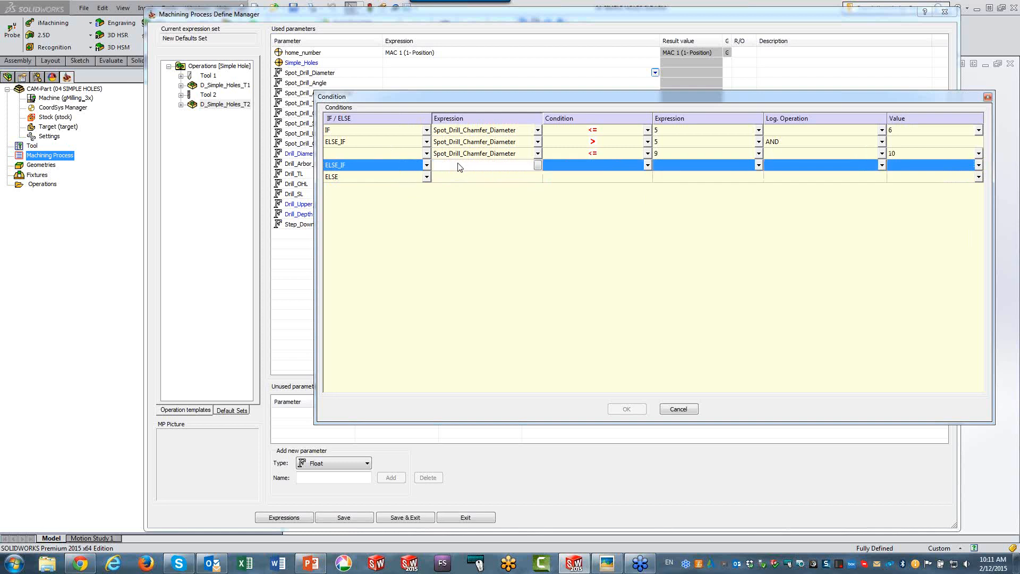
{"action": "key", "text": "ctrl+v"}
Step: Set the new ELSE_IF comparison to > 9 and join a further condition to it with AND
{"action": "left_click", "coordinate": [591, 165]}
{"action": "left_click", "coordinate": [590, 164]}
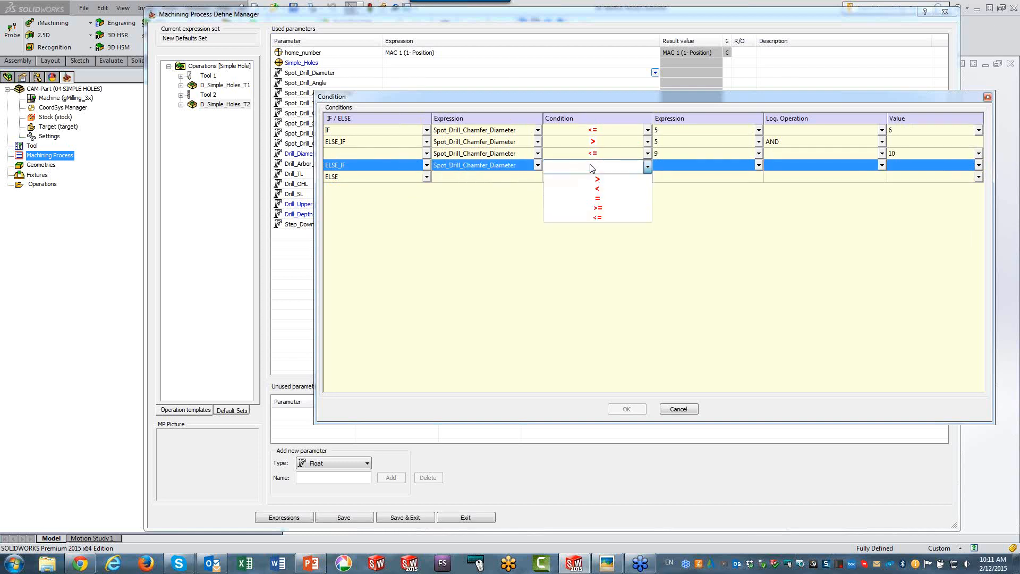
{"action": "left_click", "coordinate": [595, 180]}
{"action": "left_click", "coordinate": [664, 165]}
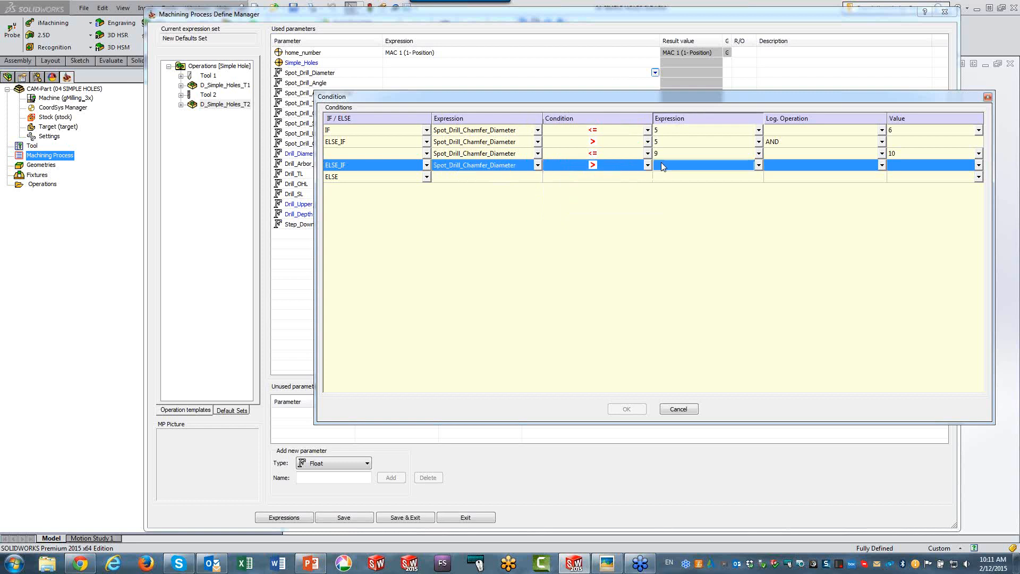
{"action": "type", "text": "9"}
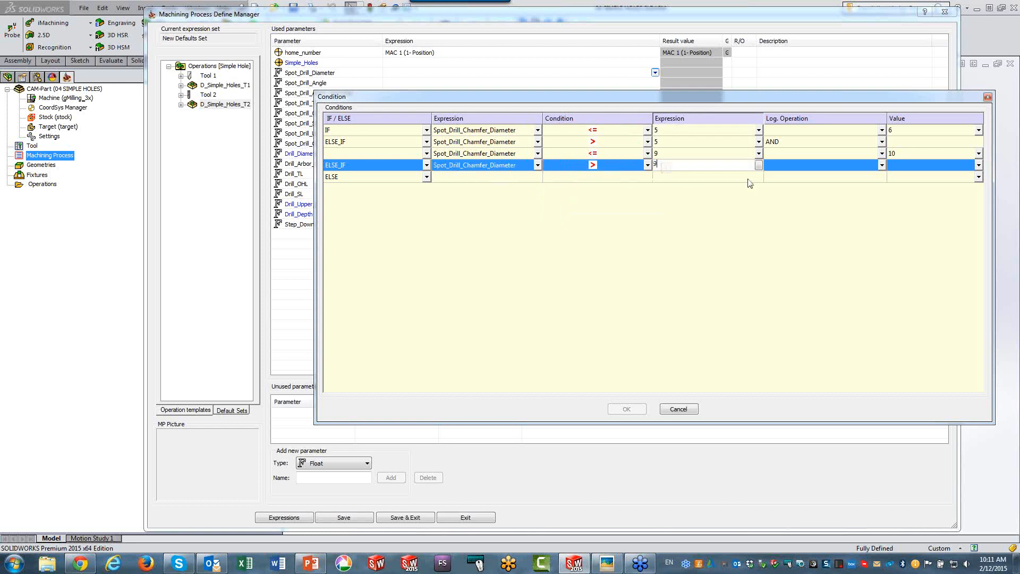
{"action": "left_click", "coordinate": [781, 165]}
{"action": "left_click", "coordinate": [781, 166]}
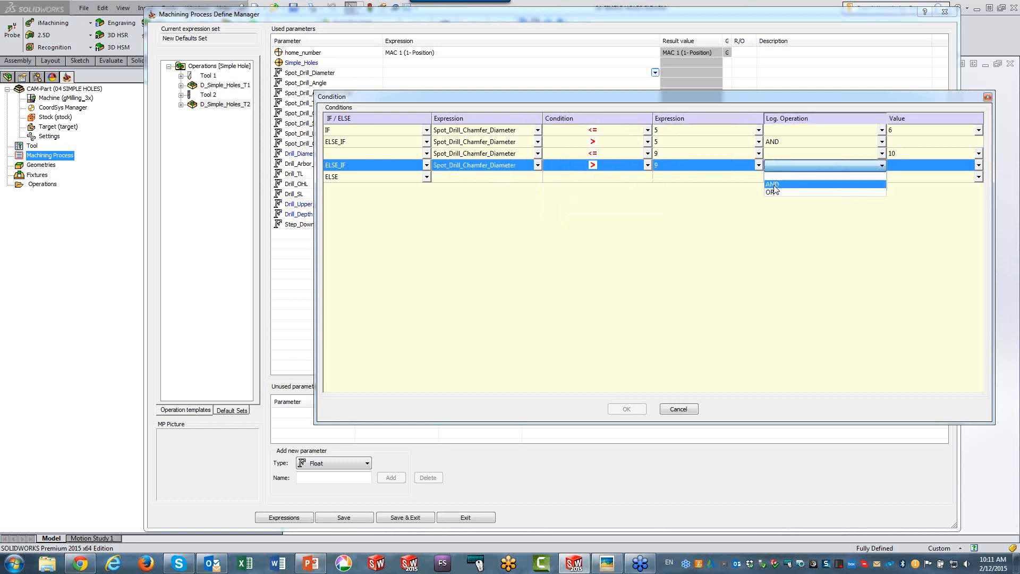
{"action": "left_click", "coordinate": [774, 185]}
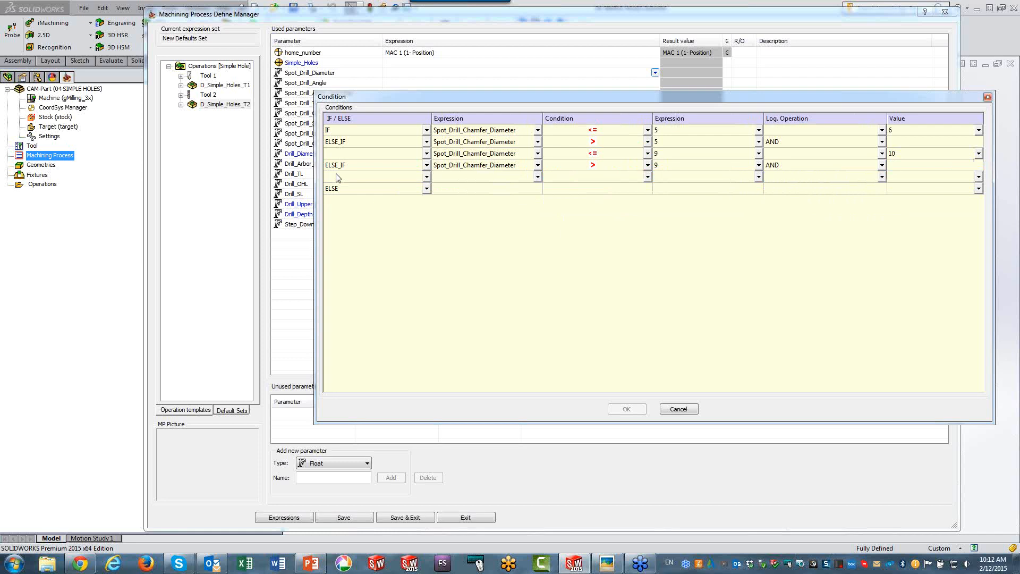
Step: Fill the row following the second AND with Spot_Drill_Chamfer_Diameter <= 11 and set its resulting value to 12
{"action": "left_click", "coordinate": [459, 178]}
{"action": "left_click", "coordinate": [458, 177]}
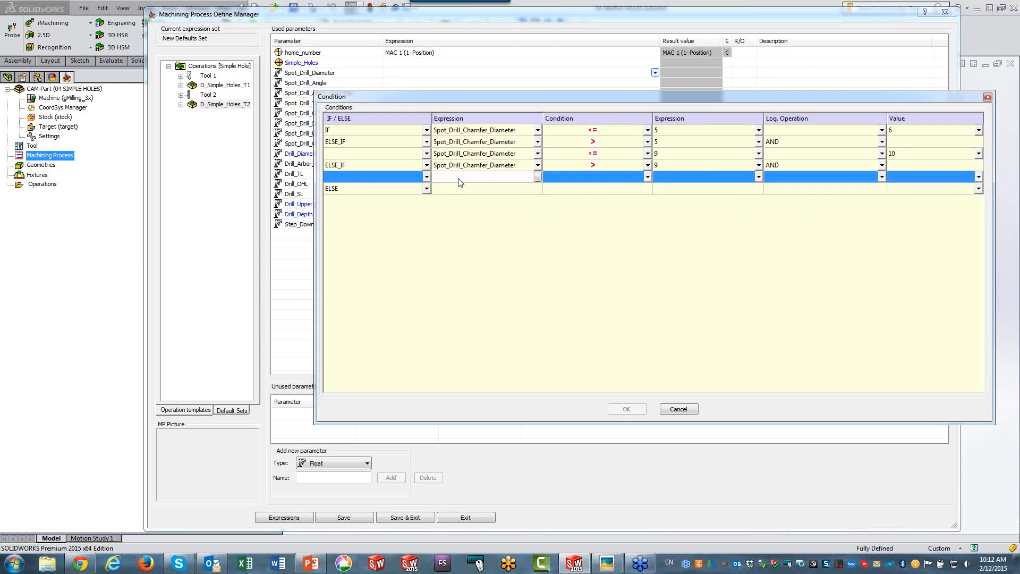
{"action": "left_click", "coordinate": [578, 175]}
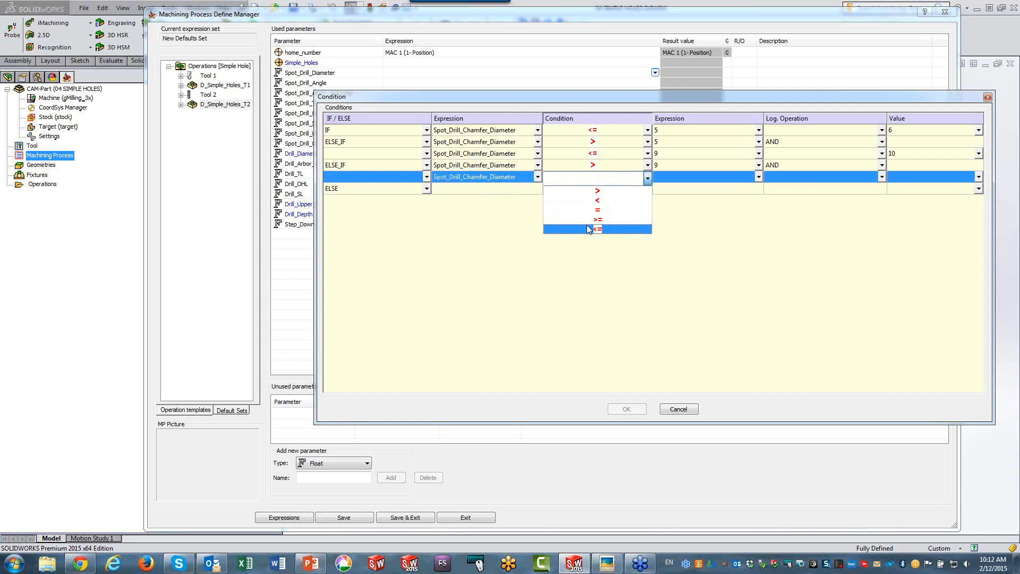
{"action": "left_click", "coordinate": [589, 228]}
{"action": "left_click", "coordinate": [674, 183]}
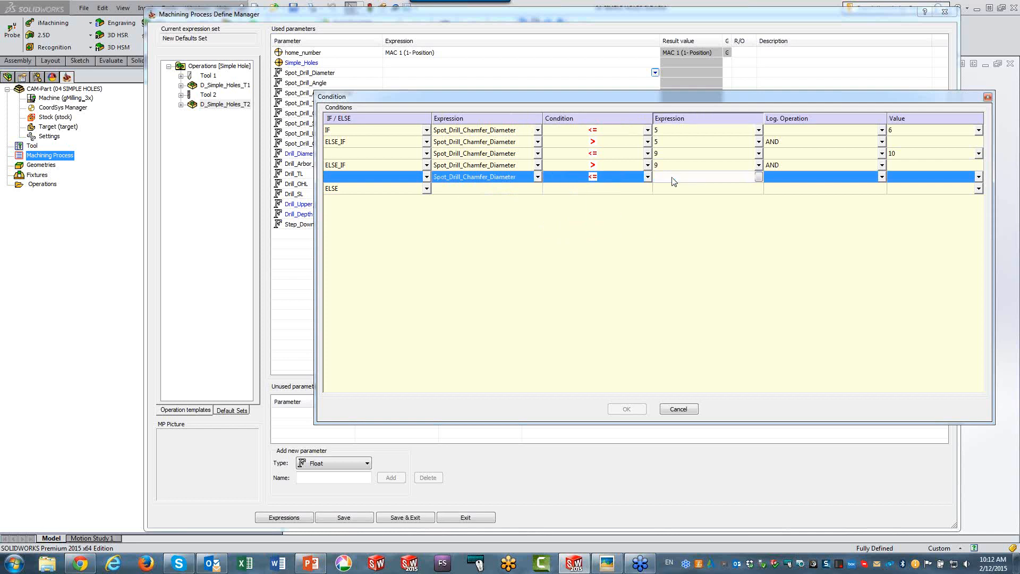
{"action": "type", "text": "11"}
{"action": "left_click", "coordinate": [902, 179]}
{"action": "type", "text": "12"}
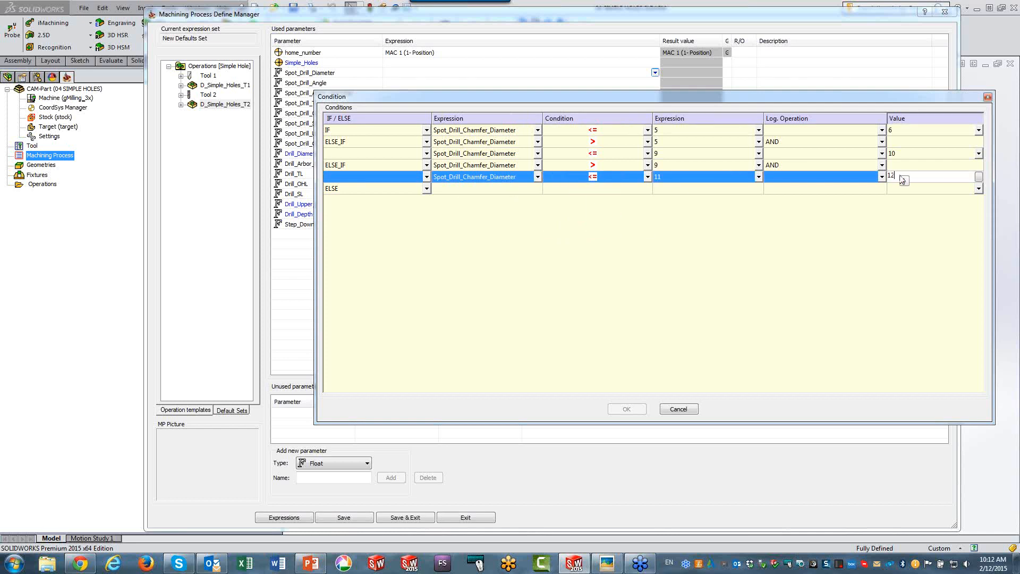
{"action": "left_click", "coordinate": [871, 217]}
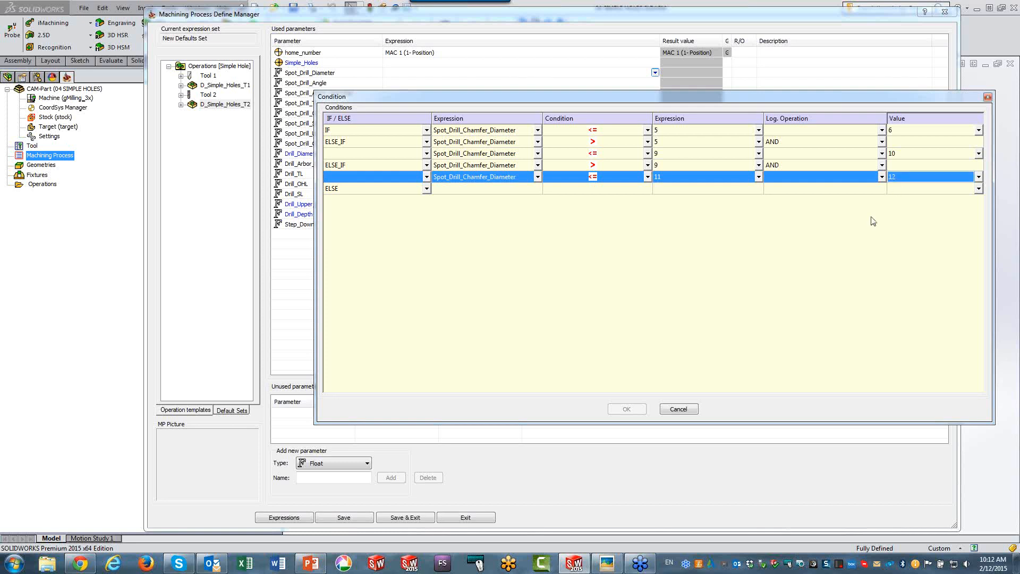
Step: Turn the remaining ELSE row into a third ELSE_IF and enter Spot_Drill_Chamfer_Diameter as its expression
{"action": "left_click", "coordinate": [425, 190]}
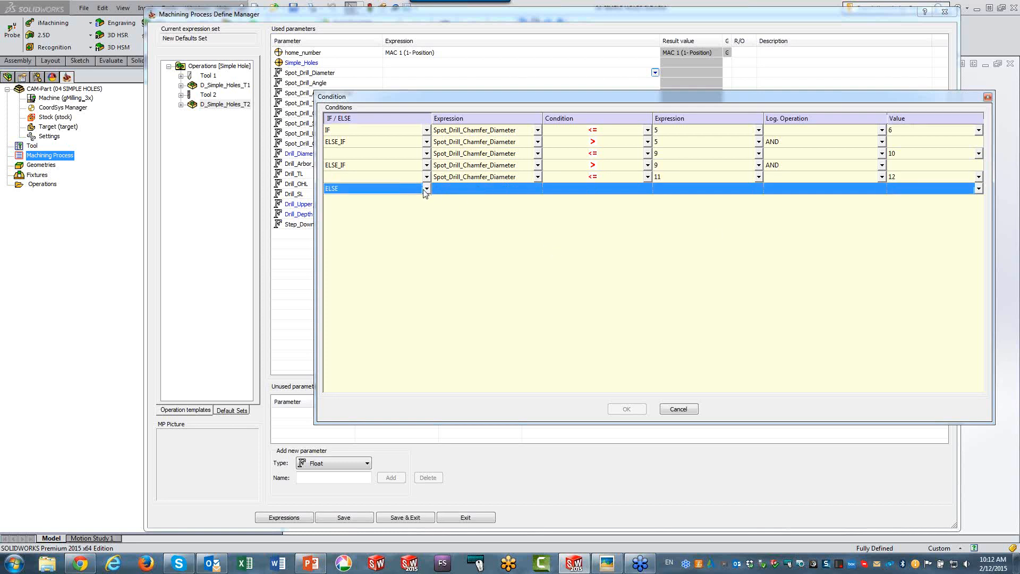
{"action": "left_click", "coordinate": [427, 189]}
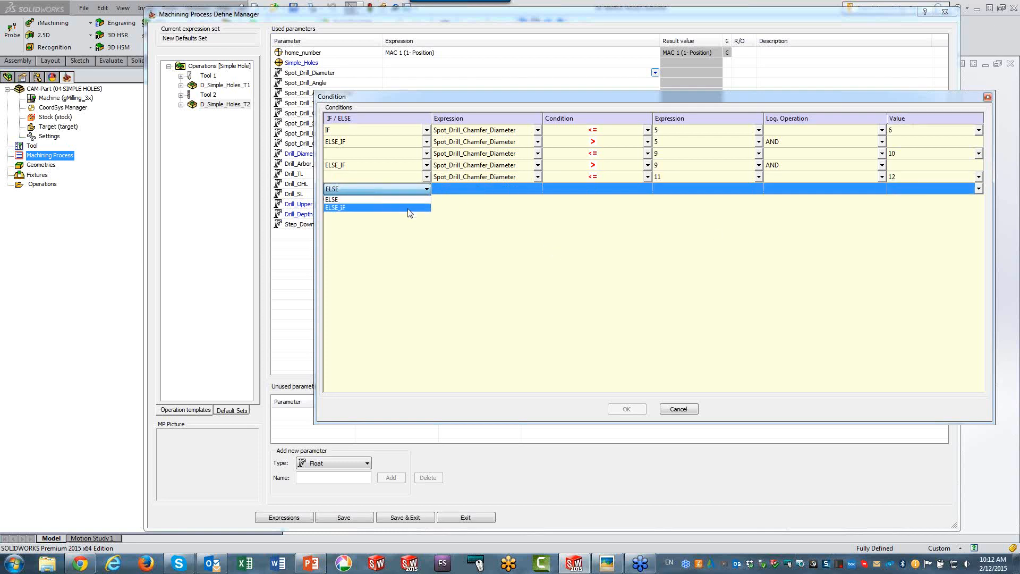
{"action": "left_click", "coordinate": [408, 213]}
{"action": "left_click", "coordinate": [485, 188]}
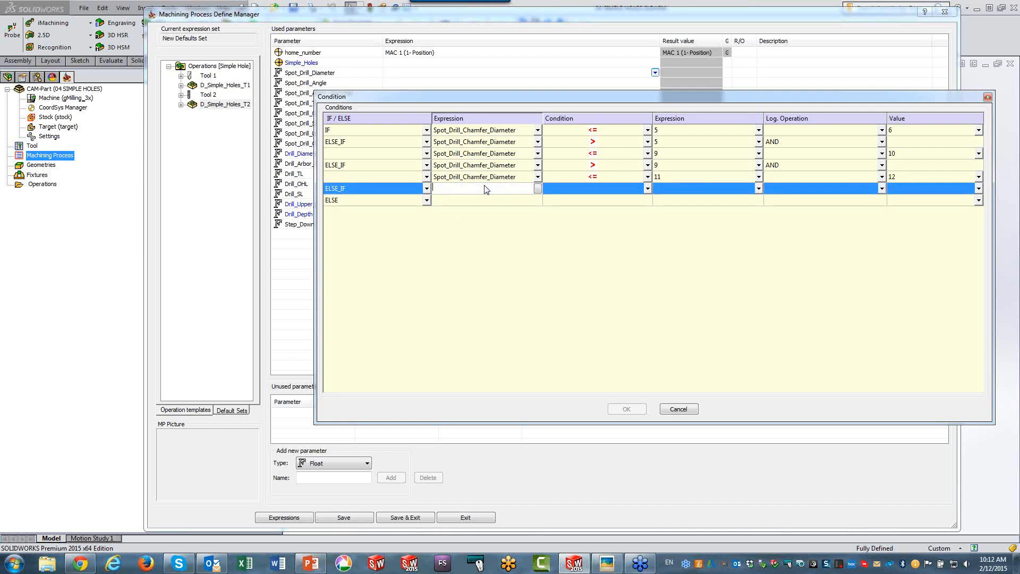
Step: Set the third ELSE_IF comparison to > 11 and add an AND condition to it
{"action": "left_click", "coordinate": [582, 189]}
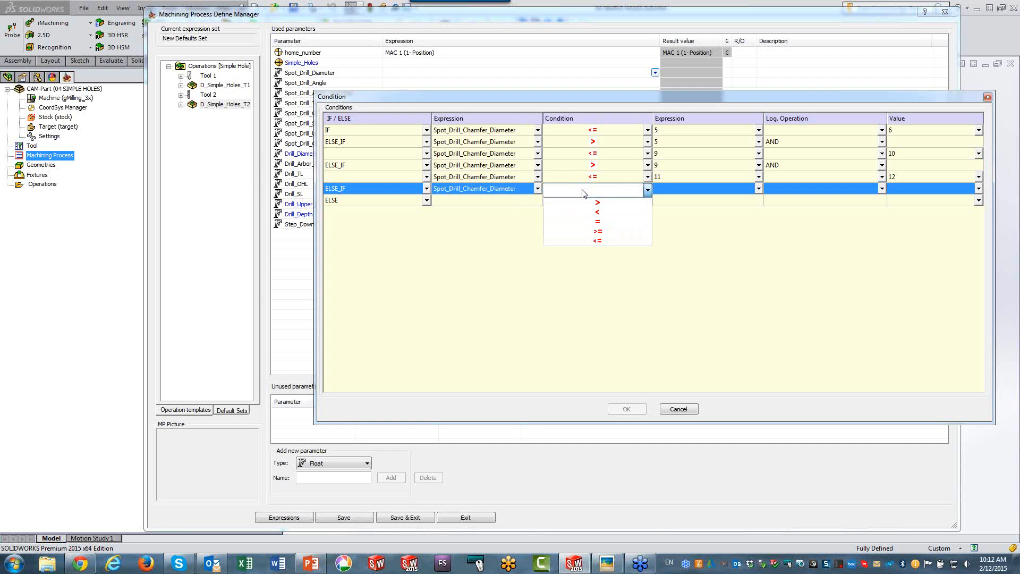
{"action": "left_click", "coordinate": [596, 202]}
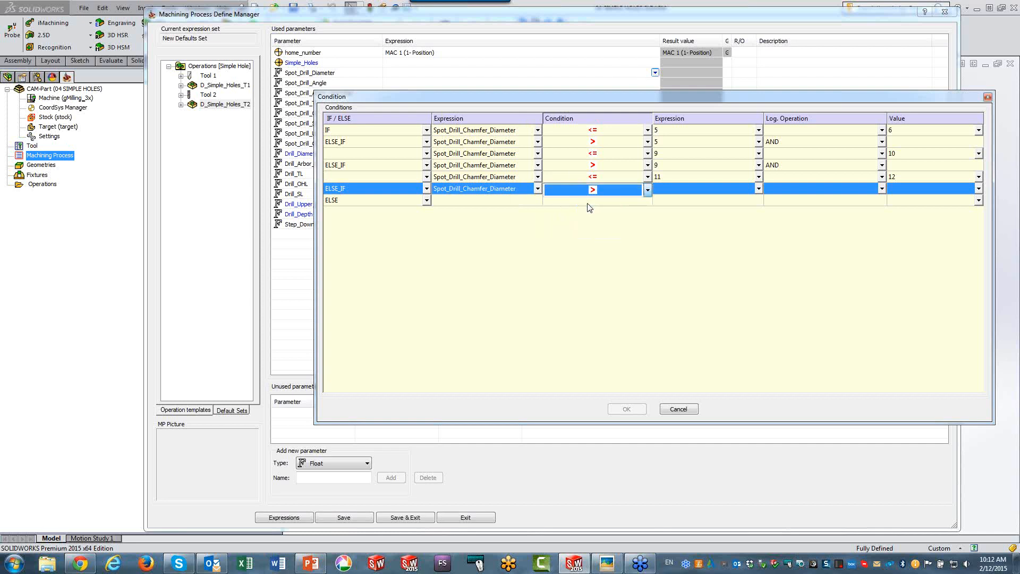
{"action": "left_click", "coordinate": [672, 187]}
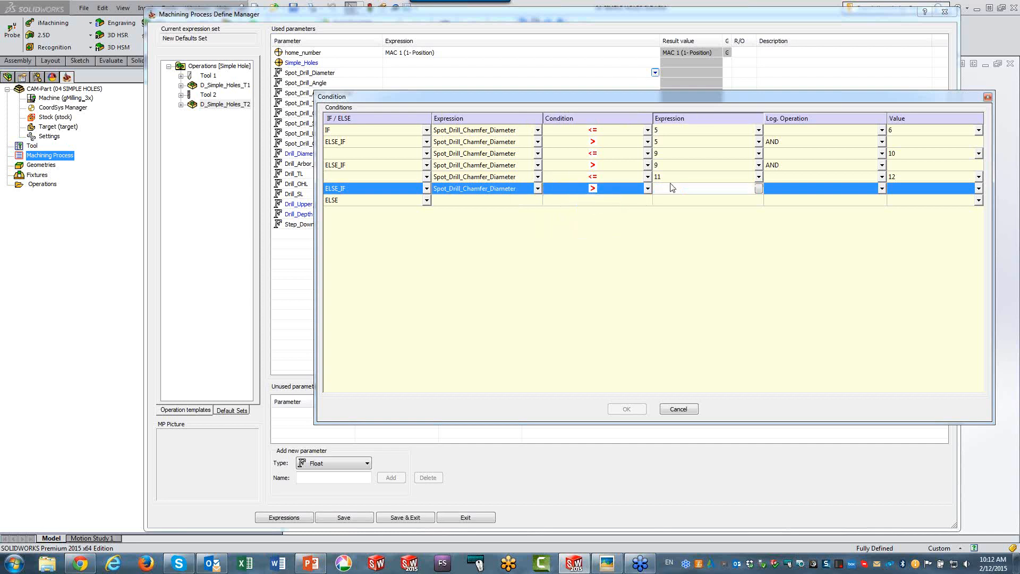
{"action": "type", "text": "11"}
{"action": "left_click", "coordinate": [808, 187]}
{"action": "left_click", "coordinate": [807, 187]}
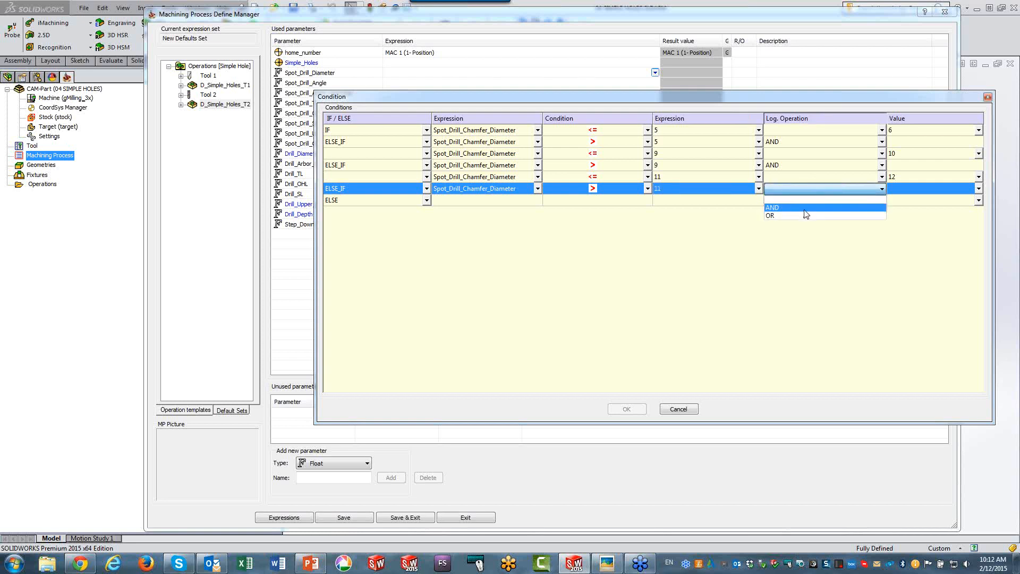
{"action": "left_click", "coordinate": [804, 208]}
Step: Complete the third ELSE_IF with Spot_Drill_Chamfer_Diameter <= 15 and set its resulting value to 16
{"action": "left_click", "coordinate": [471, 201]}
{"action": "left_click", "coordinate": [467, 202]}
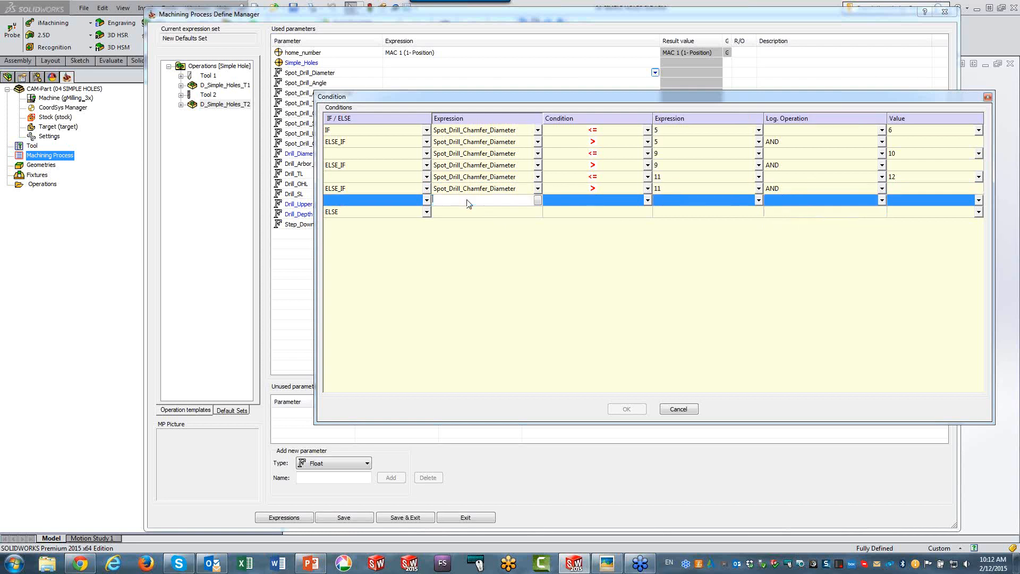
{"action": "left_click", "coordinate": [468, 203]}
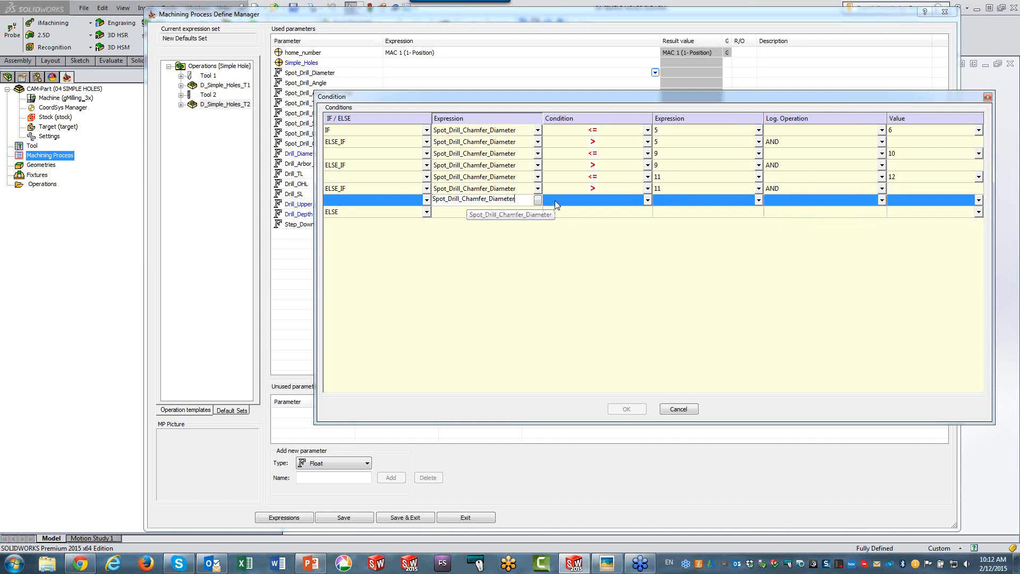
{"action": "left_click", "coordinate": [478, 215]}
{"action": "left_click", "coordinate": [576, 201]}
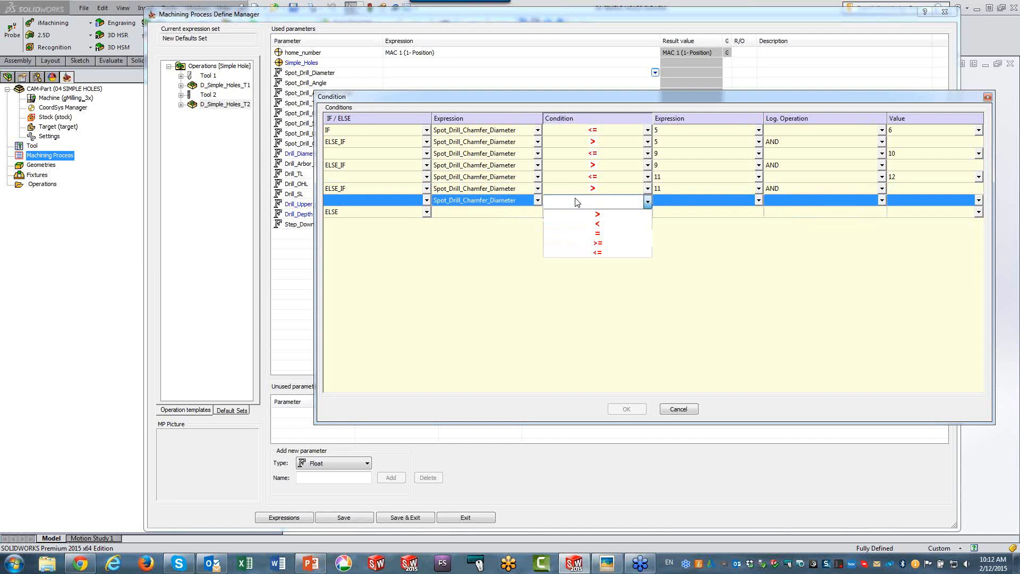
{"action": "left_click", "coordinate": [587, 252]}
{"action": "left_click", "coordinate": [665, 199]}
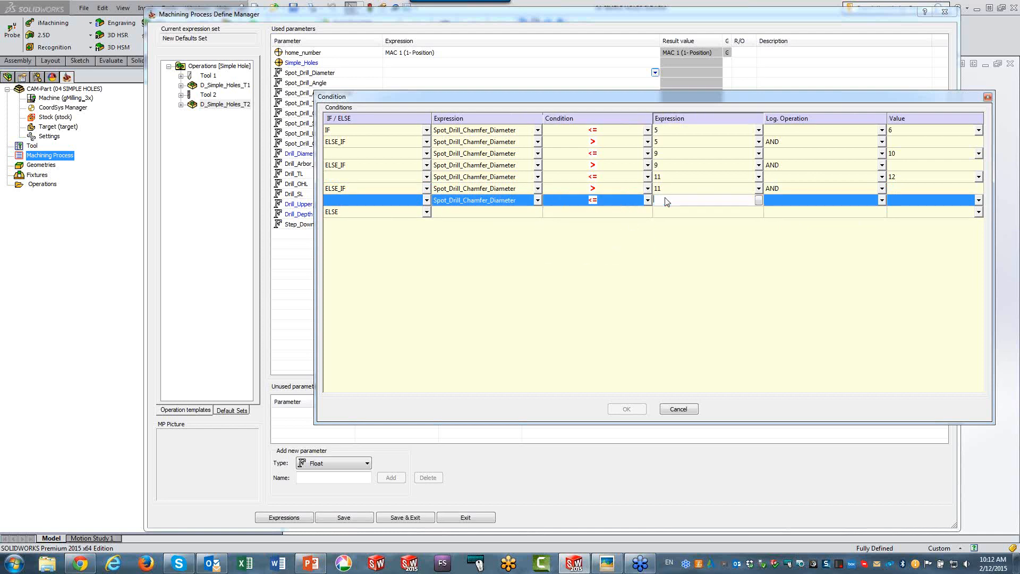
{"action": "type", "text": "15"}
{"action": "left_click", "coordinate": [911, 202]}
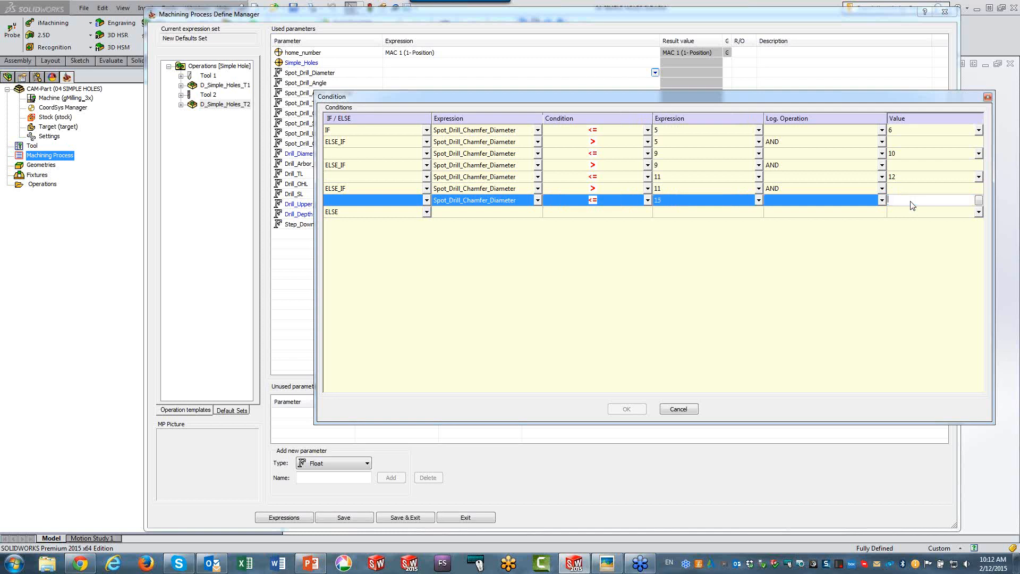
{"action": "type", "text": "16"}
{"action": "left_click", "coordinate": [898, 266]}
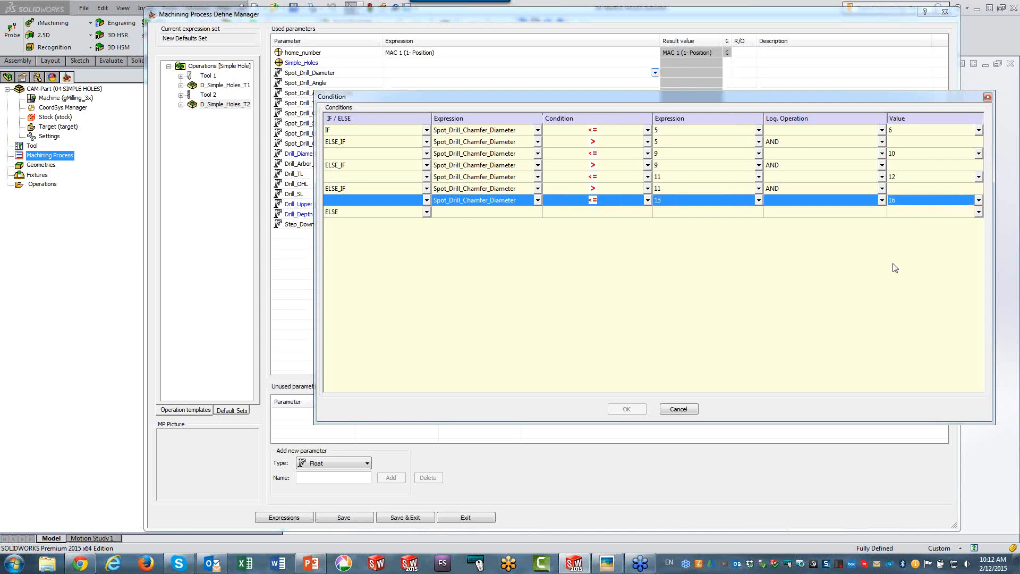
Step: Set the final ELSE value to 25 and accept the conditions for Spot_Drill_Diameter
{"action": "left_click", "coordinate": [890, 213]}
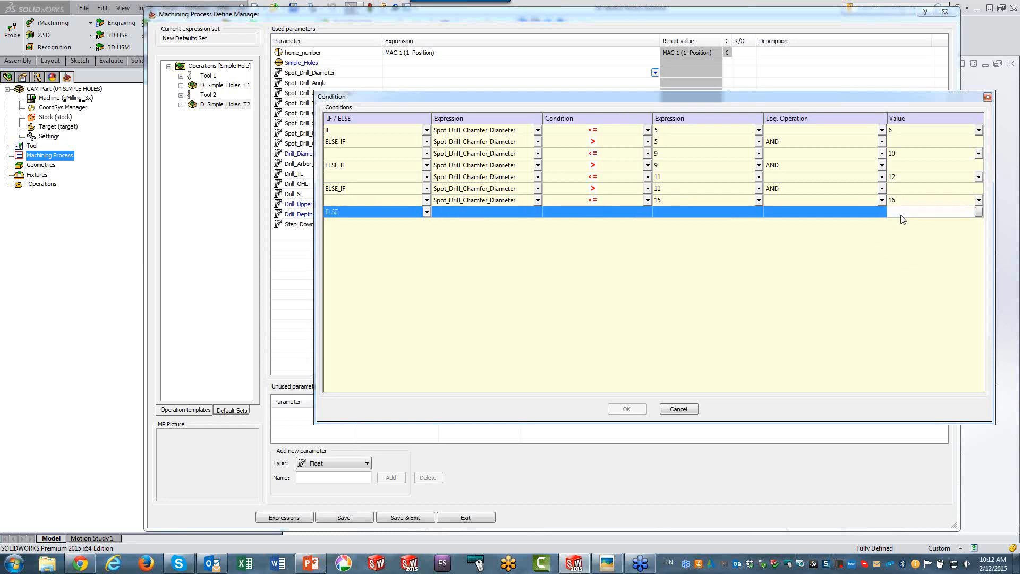
{"action": "type", "text": "25"}
{"action": "key", "text": "Return"}
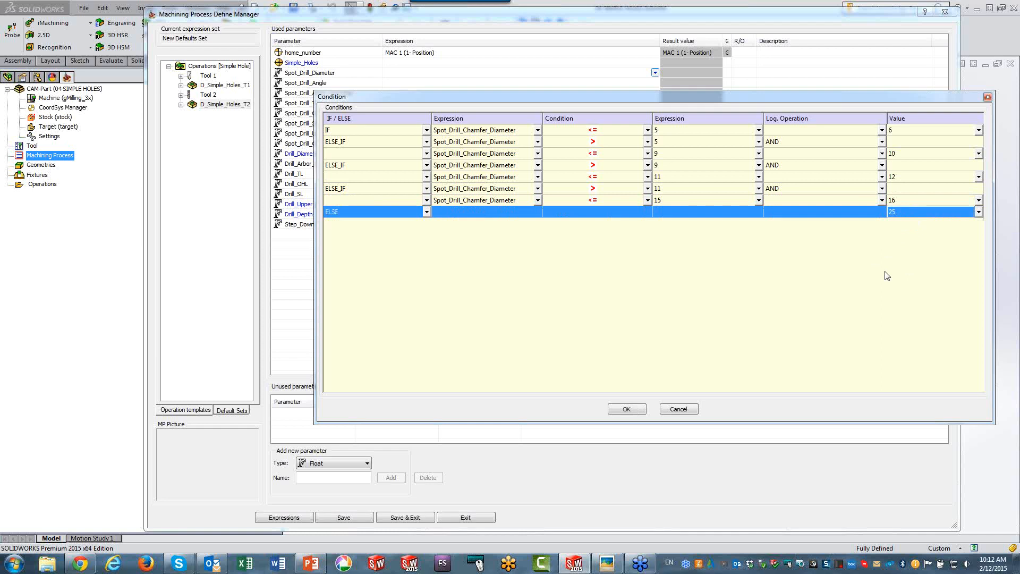
{"action": "left_click", "coordinate": [627, 409]}
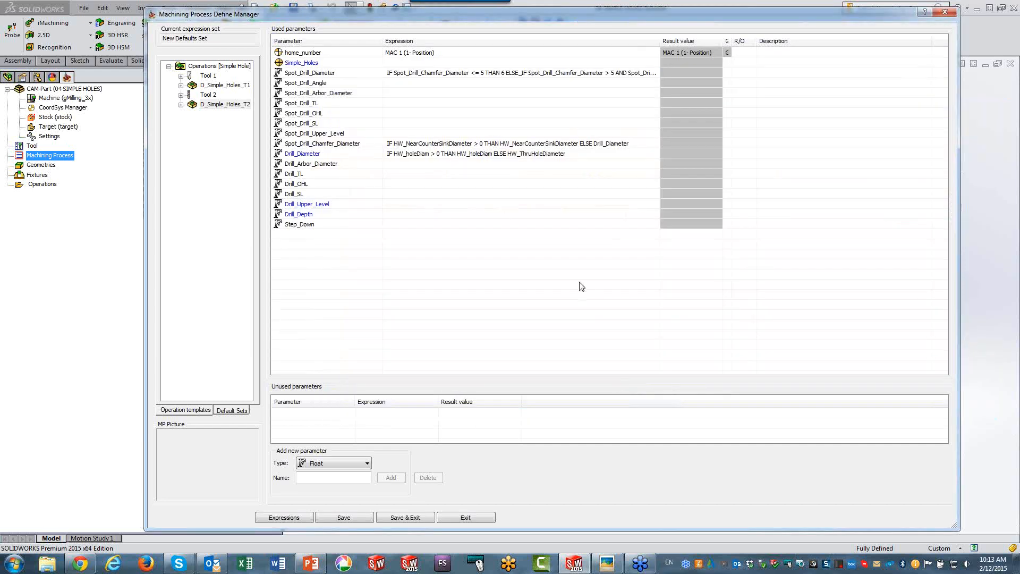
Step: Move the parameter diagram aside and start a condition for Spot_Drill_Angle with HW_NearCounterSinkAngle as the IF expression
{"action": "left_click", "coordinate": [302, 84]}
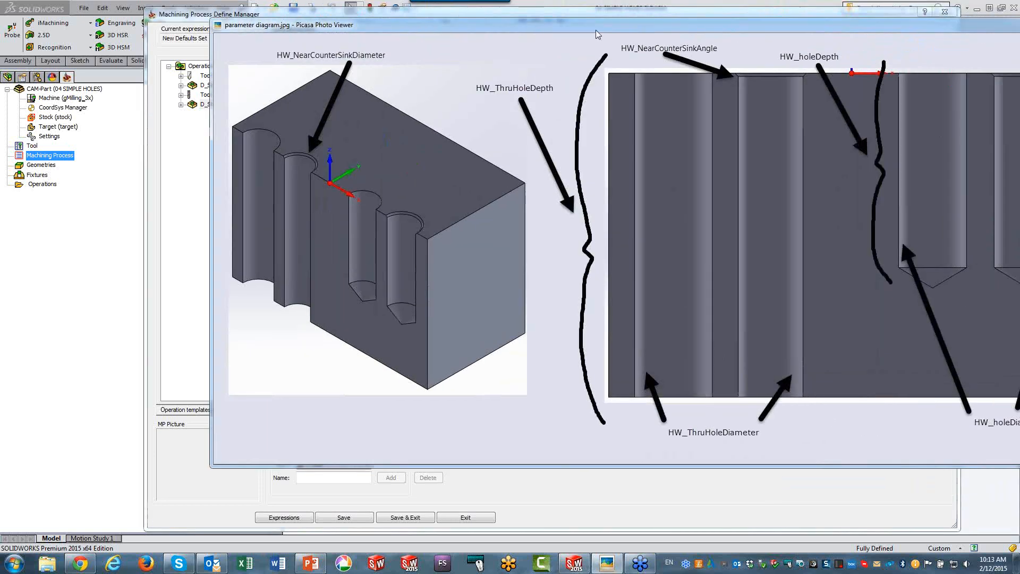
{"action": "left_click_drag", "start_coordinate": [596, 30], "coordinate": [455, 40]}
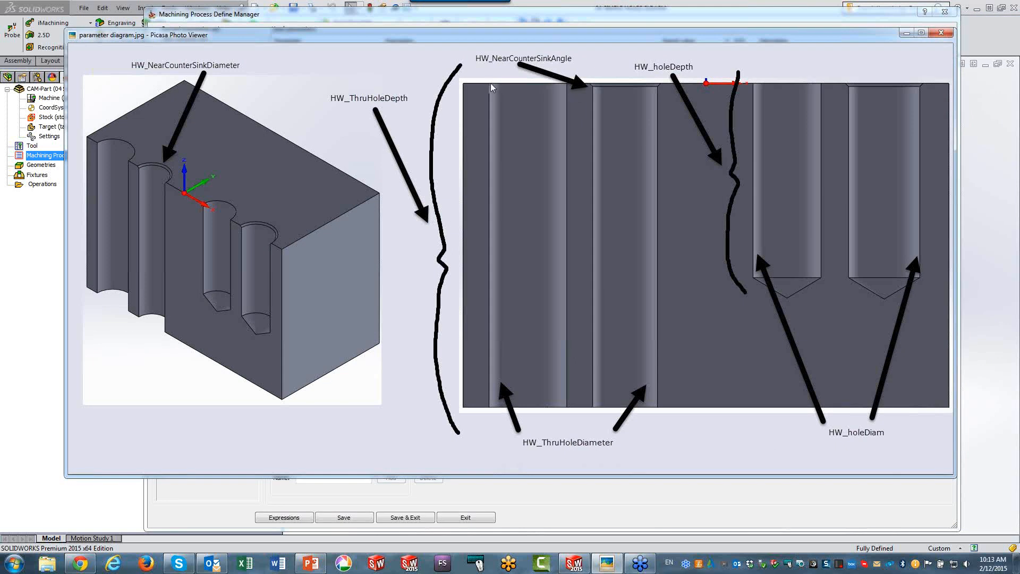
{"action": "left_click_drag", "start_coordinate": [458, 36], "coordinate": [1019, 62]}
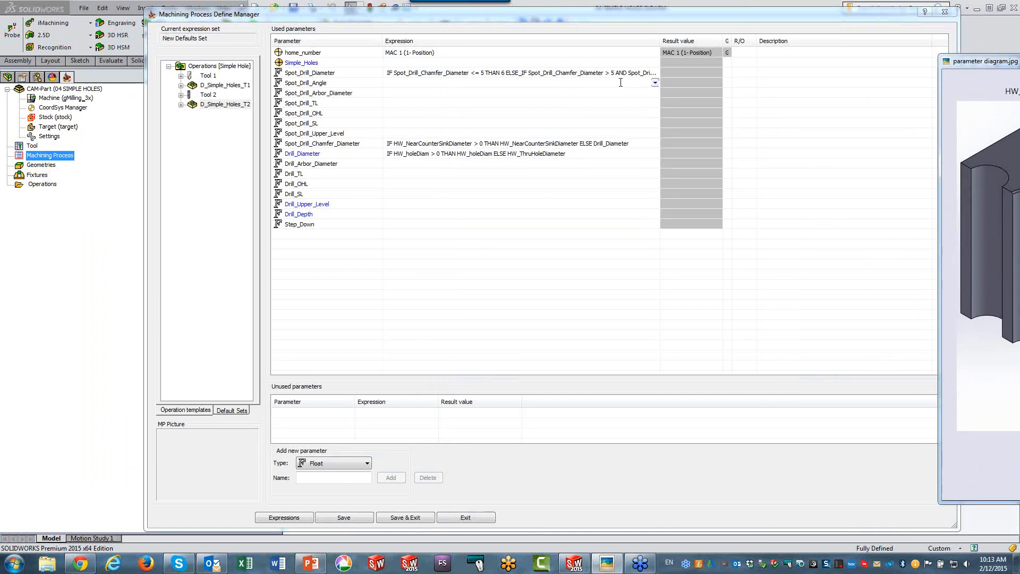
{"action": "left_click", "coordinate": [655, 83]}
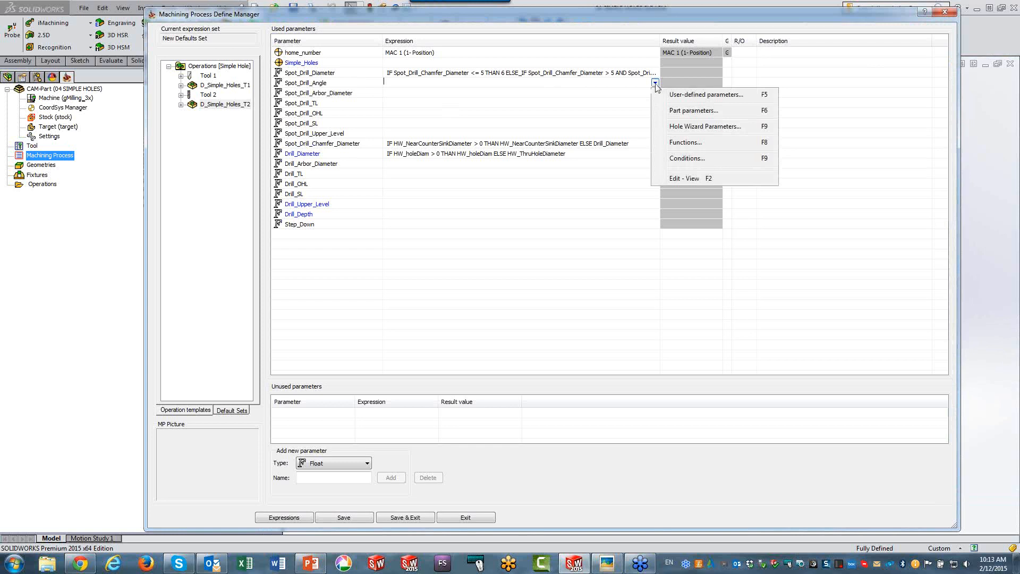
{"action": "left_click", "coordinate": [673, 159]}
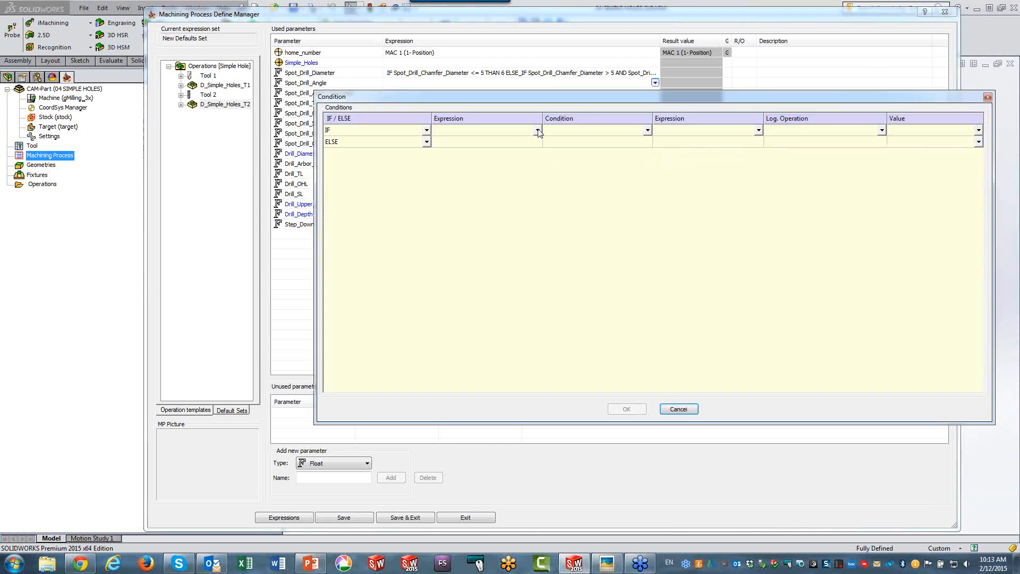
{"action": "left_click", "coordinate": [538, 130]}
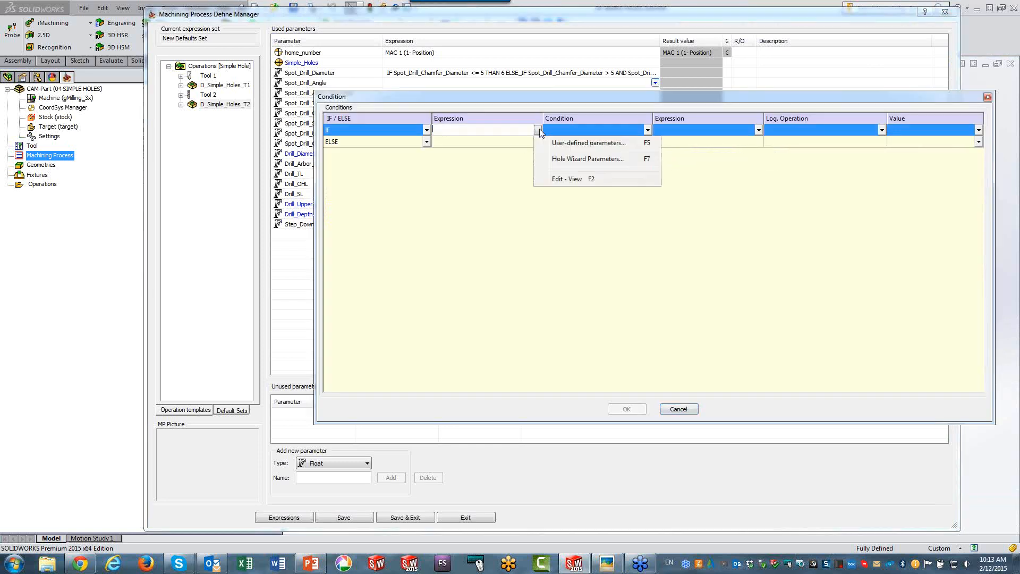
{"action": "left_click", "coordinate": [552, 159]}
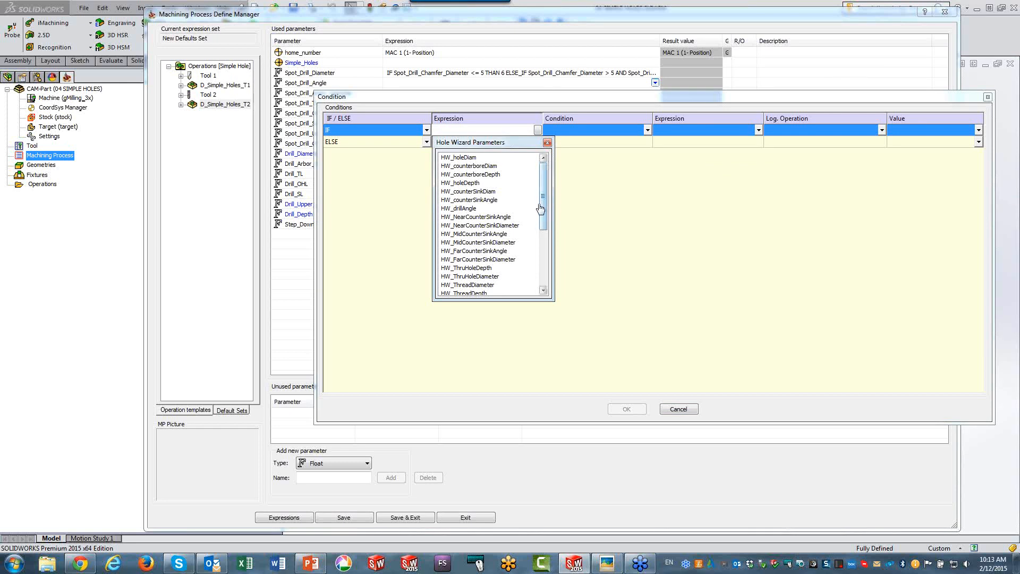
{"action": "left_click", "coordinate": [494, 218]}
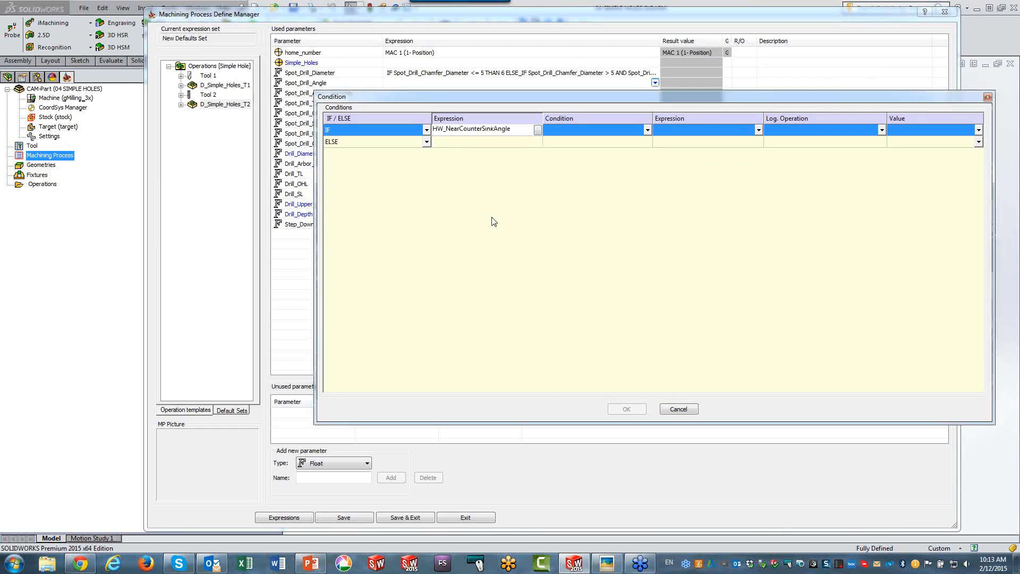
Step: Complete the IF comparison as > 0 and set its resulting value to HW_MidCounterSinkAngle
{"action": "left_click", "coordinate": [578, 134]}
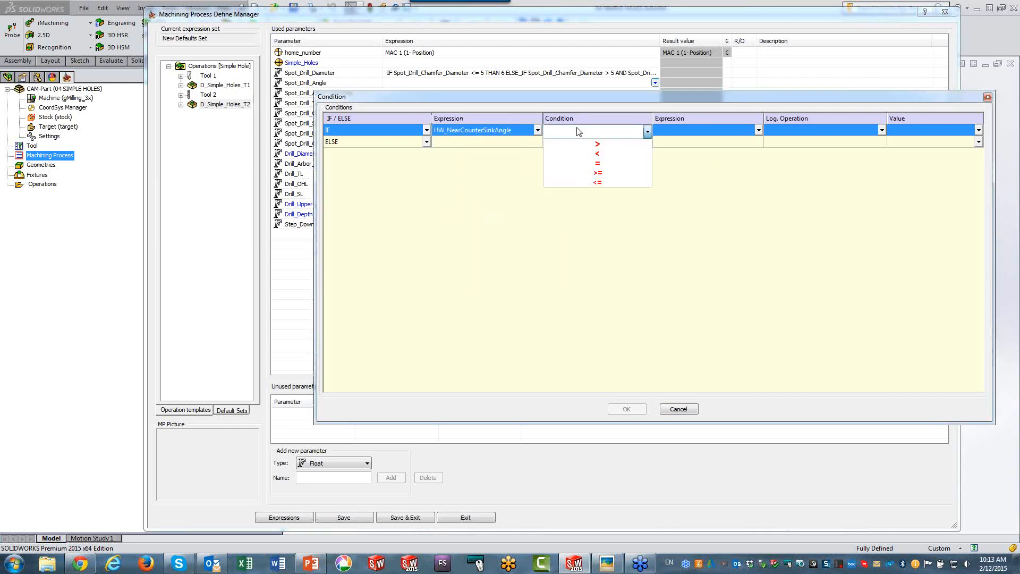
{"action": "left_click", "coordinate": [578, 143]}
{"action": "left_click", "coordinate": [668, 135]}
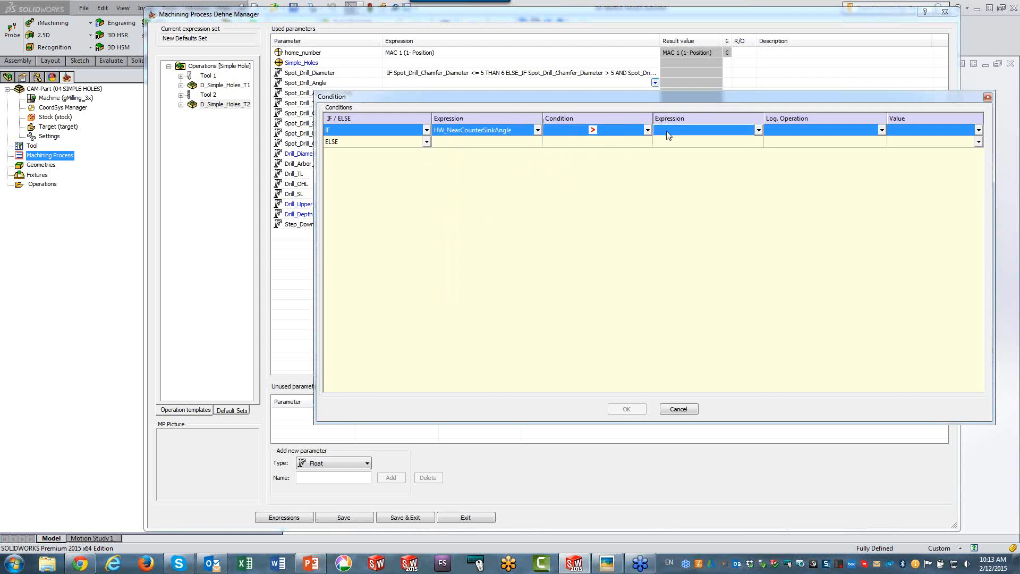
{"action": "type", "text": "0"}
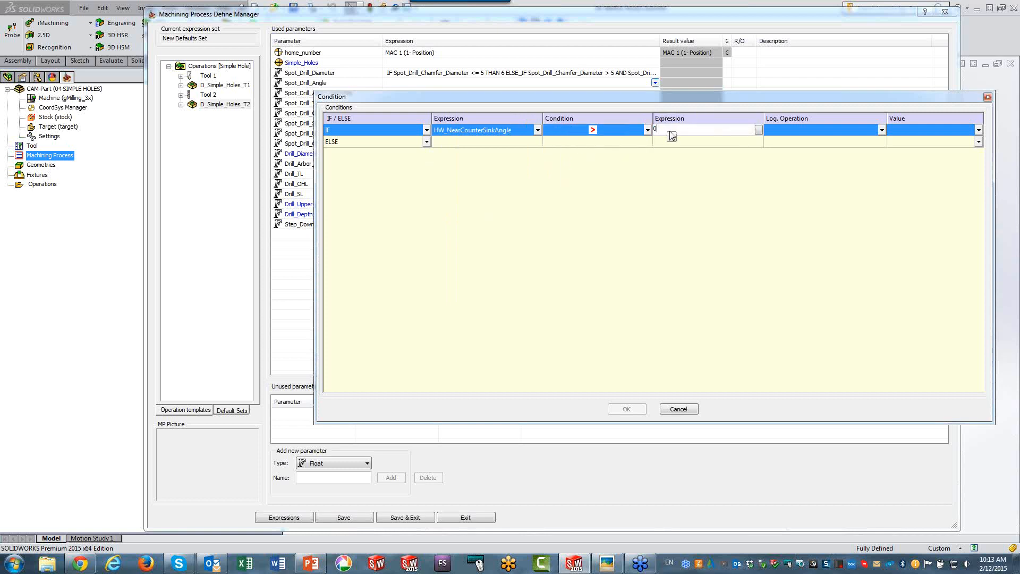
{"action": "left_click", "coordinate": [910, 133]}
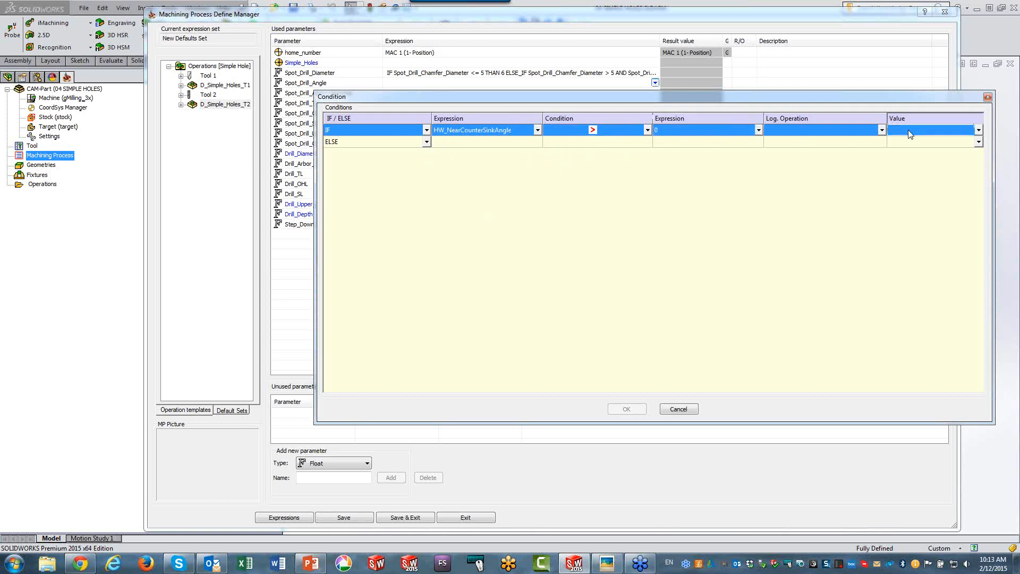
{"action": "left_click", "coordinate": [979, 131]}
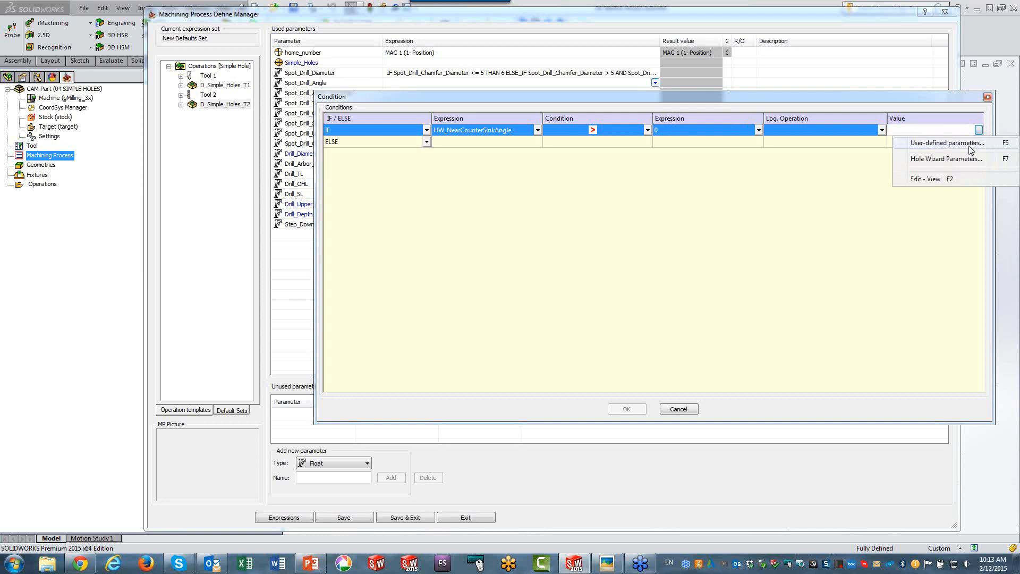
{"action": "left_click", "coordinate": [964, 159]}
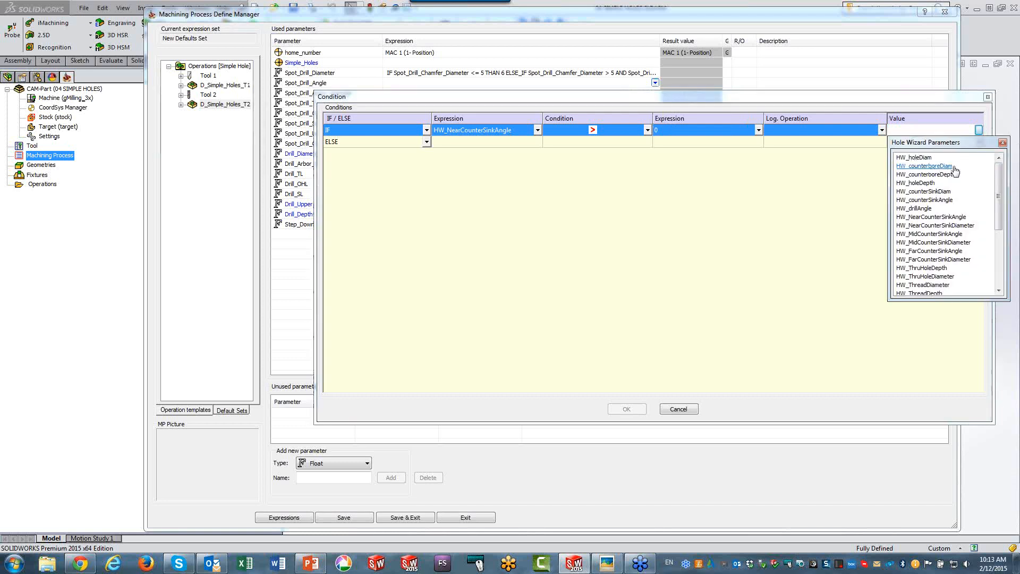
{"action": "double_click", "coordinate": [932, 234]}
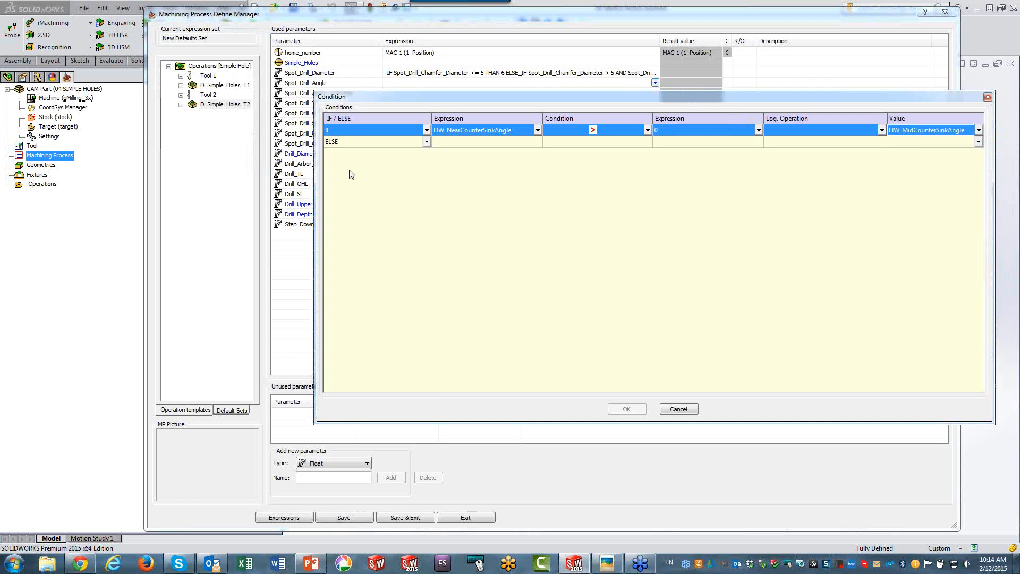
Step: Set the ELSE value to 90 and accept the conditions for Spot_Drill_Angle
{"action": "left_click", "coordinate": [928, 142]}
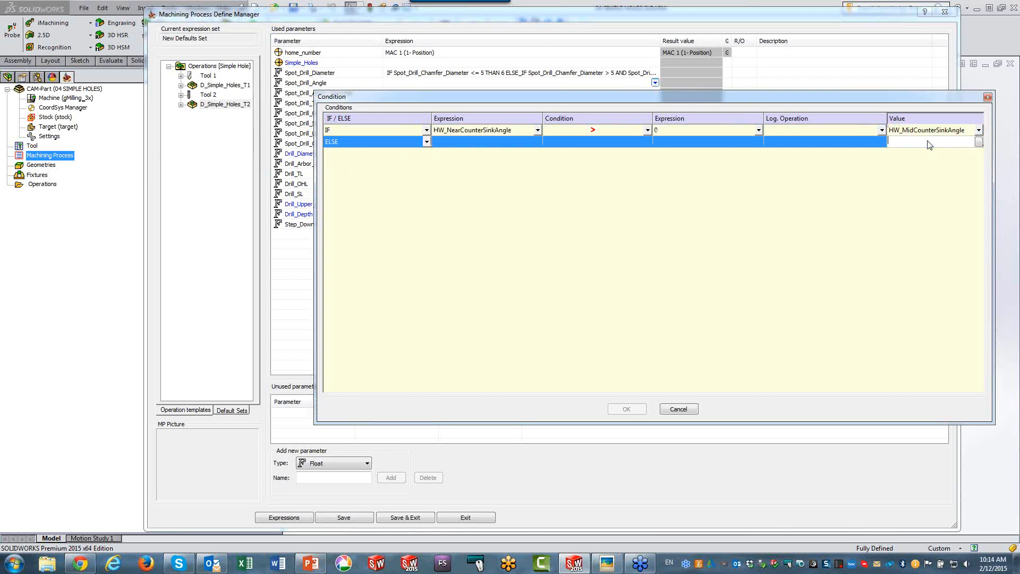
{"action": "type", "text": "90"}
{"action": "left_click", "coordinate": [882, 194]}
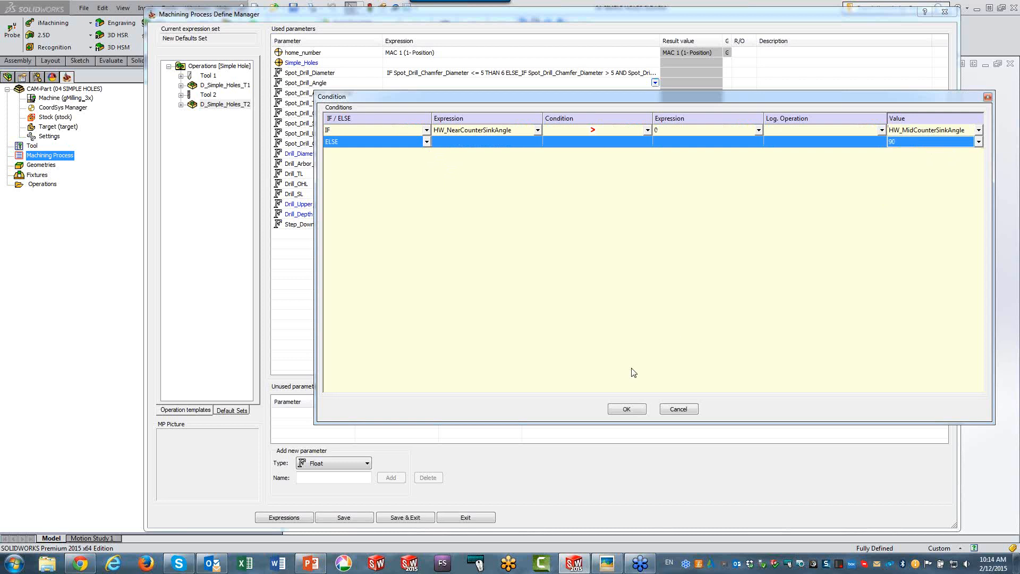
{"action": "left_click", "coordinate": [627, 409]}
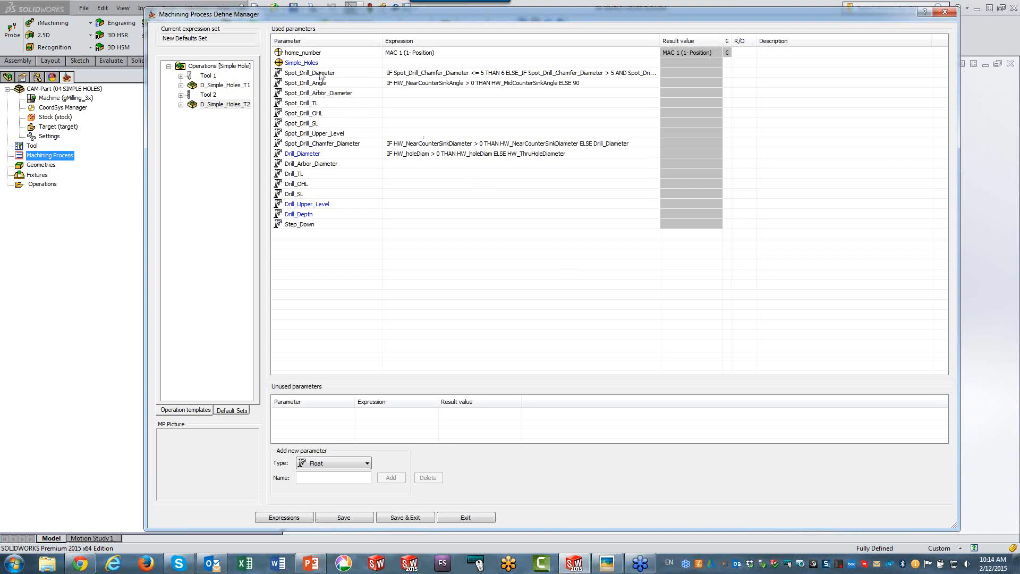
Step: Assign the user-defined parameter Spot_Drill_Diameter as the expression of Spot_Drill_Arbor_Diameter
{"action": "left_click", "coordinate": [392, 94]}
{"action": "left_click", "coordinate": [655, 93]}
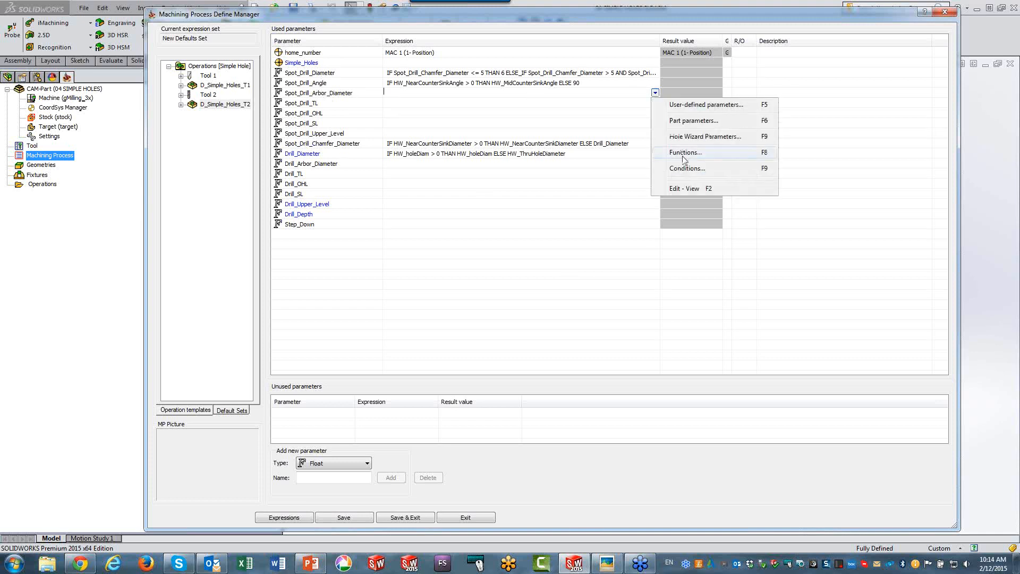
{"action": "left_click", "coordinate": [680, 105]}
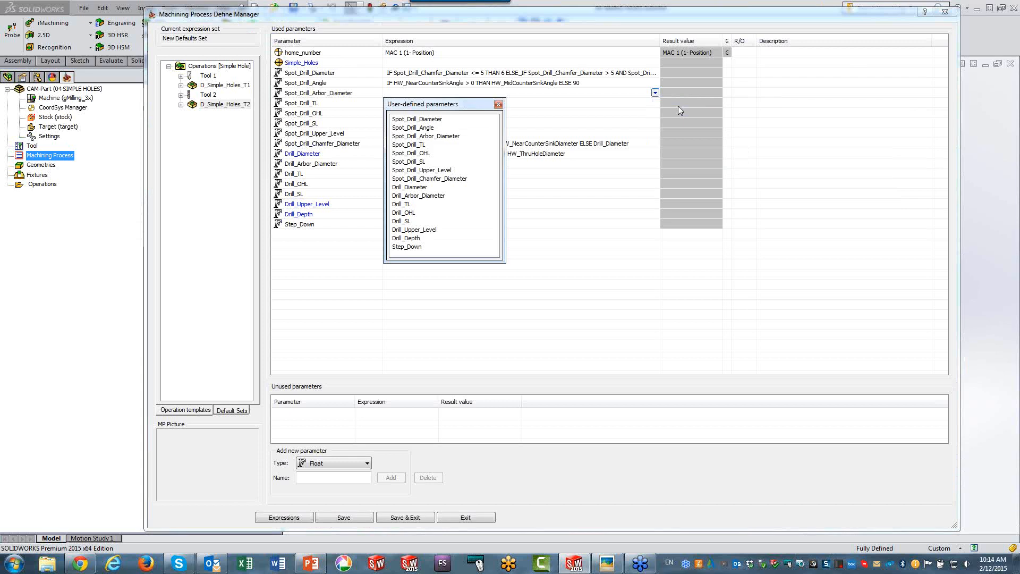
{"action": "double_click", "coordinate": [436, 123]}
Step: Copy the Spot_Drill_Diameter expression into Spot_Drill_TL and extend it to Spot_Drill_Diameter*15
{"action": "left_click", "coordinate": [432, 104]}
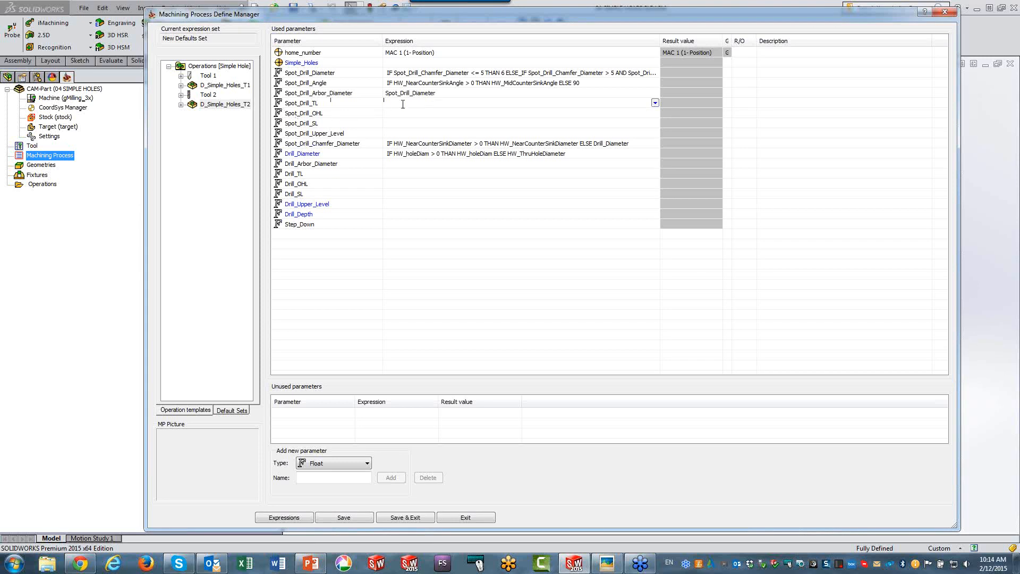
{"action": "left_click", "coordinate": [440, 93]}
{"action": "key", "text": "ctrl+c"}
{"action": "left_click", "coordinate": [434, 103]}
{"action": "key", "text": "ctrl+v"}
{"action": "type", "text": "*15"}
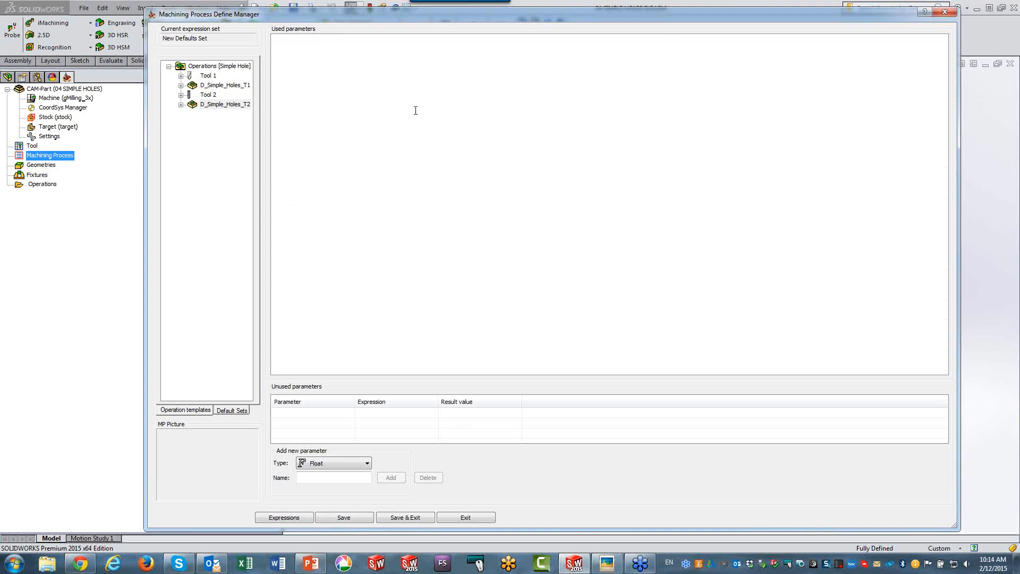
Step: Set Spot_Drill_OHL to Spot_Drill_Diameter*10 and Spot_Drill_SL to Spot_Drill_Diameter*8
{"action": "left_click", "coordinate": [416, 112]}
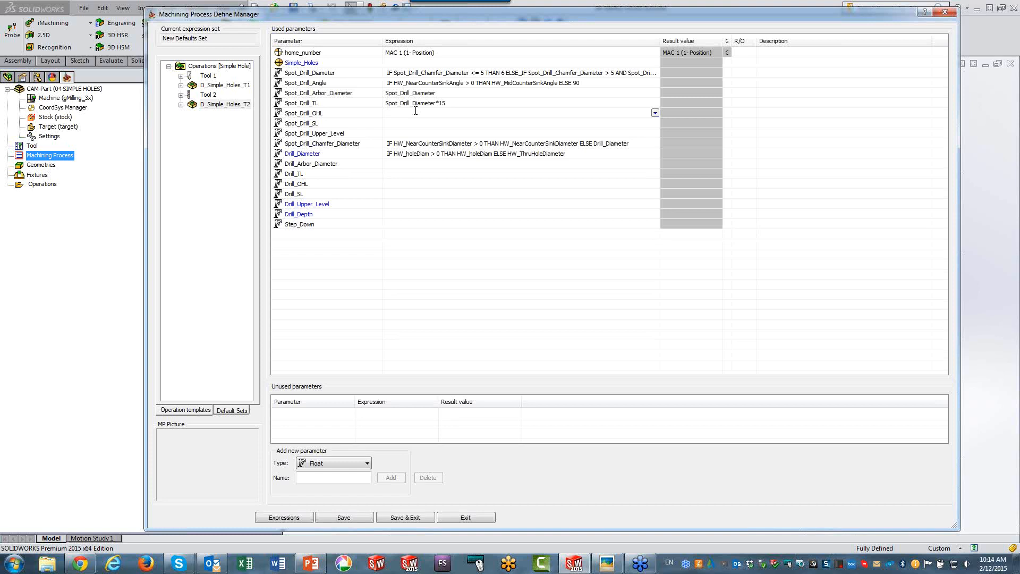
{"action": "key", "text": "ctrl+v"}
{"action": "type", "text": "*10"}
{"action": "left_click", "coordinate": [406, 121]}
{"action": "key", "text": "ctrl+v"}
{"action": "type", "text": "*8"}
Step: Add a new Z-value parameter named Pick_Upper_Level to the machining process
{"action": "left_click", "coordinate": [404, 134]}
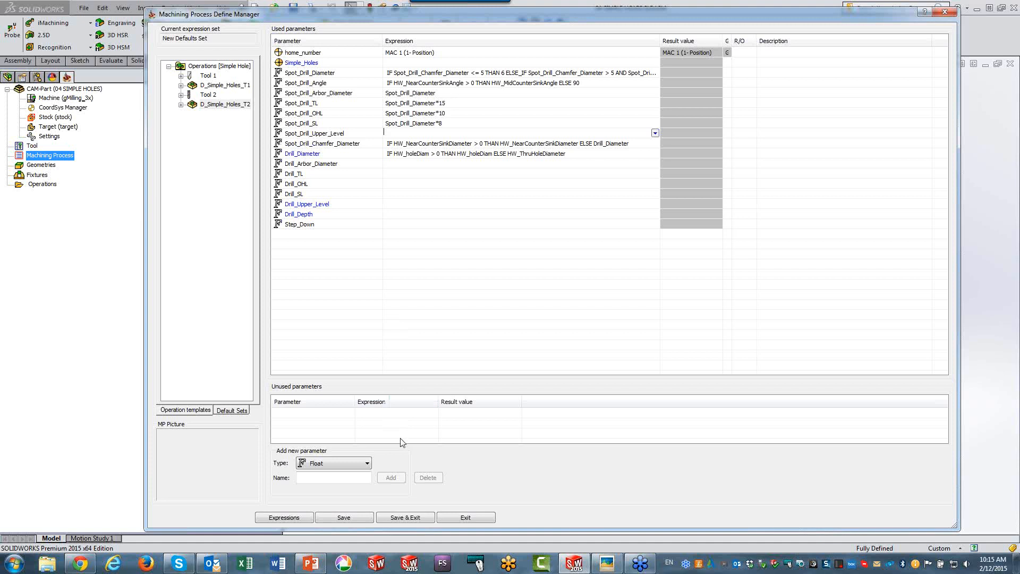
{"action": "left_click", "coordinate": [325, 467]}
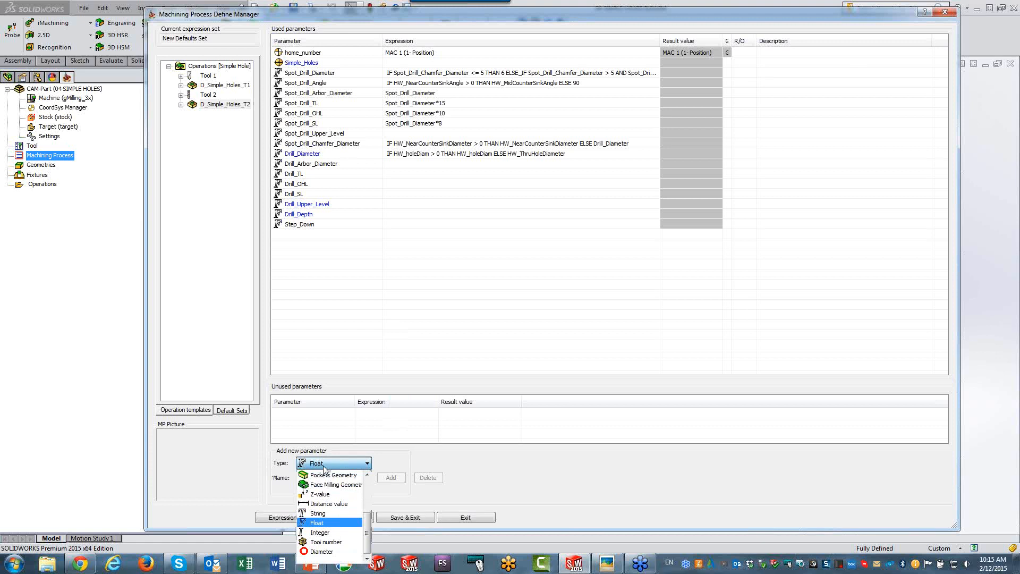
{"action": "left_click", "coordinate": [321, 494]}
{"action": "left_click", "coordinate": [324, 478]}
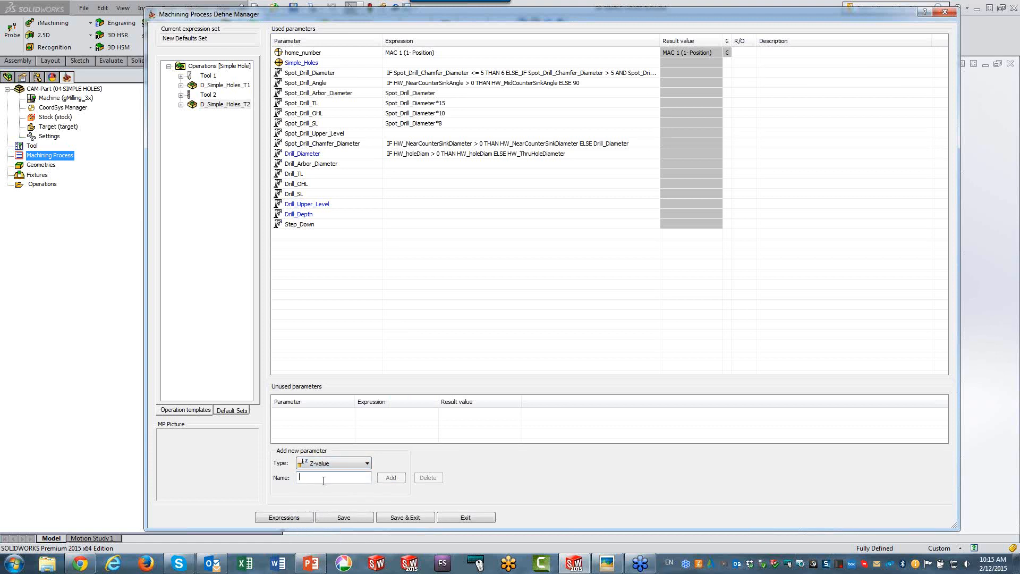
{"action": "type", "text": "Pick_Upper_Level"}
{"action": "left_click", "coordinate": [391, 478]}
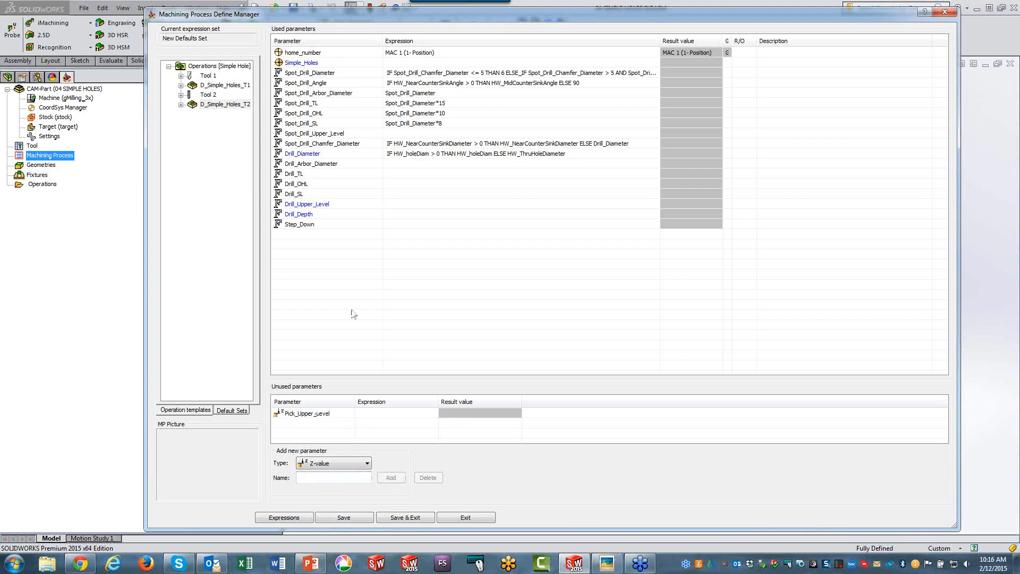
Step: Assign the user-defined parameter Pick_Upper_Level as the expression of Spot_Drill_Upper_Level
{"action": "left_click", "coordinate": [408, 224]}
{"action": "left_click", "coordinate": [653, 133]}
{"action": "left_click", "coordinate": [657, 134]}
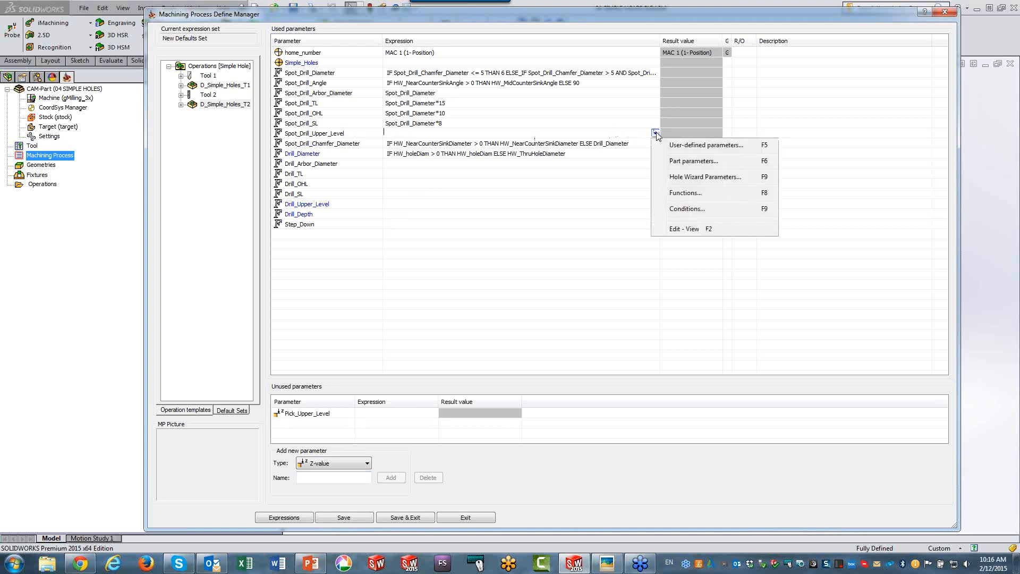
{"action": "left_click", "coordinate": [691, 146]}
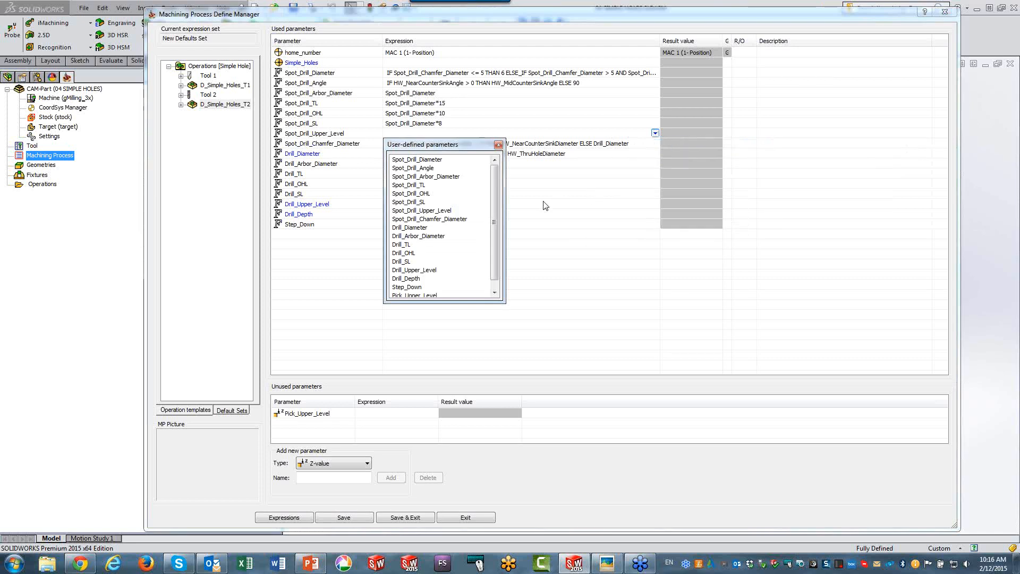
{"action": "left_click_drag", "start_coordinate": [494, 230], "coordinate": [493, 251]}
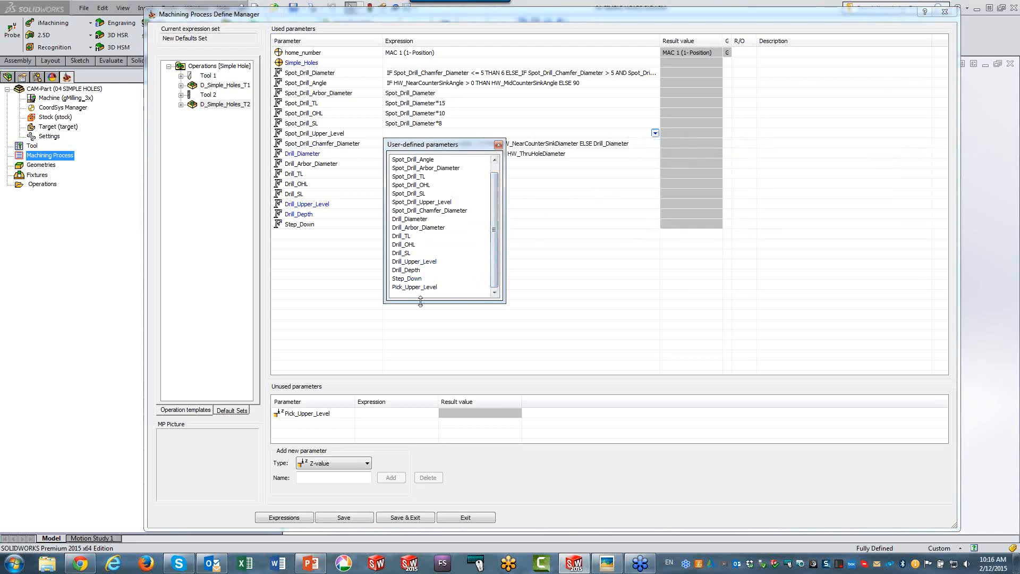
{"action": "left_click", "coordinate": [408, 288]}
{"action": "double_click", "coordinate": [408, 288]}
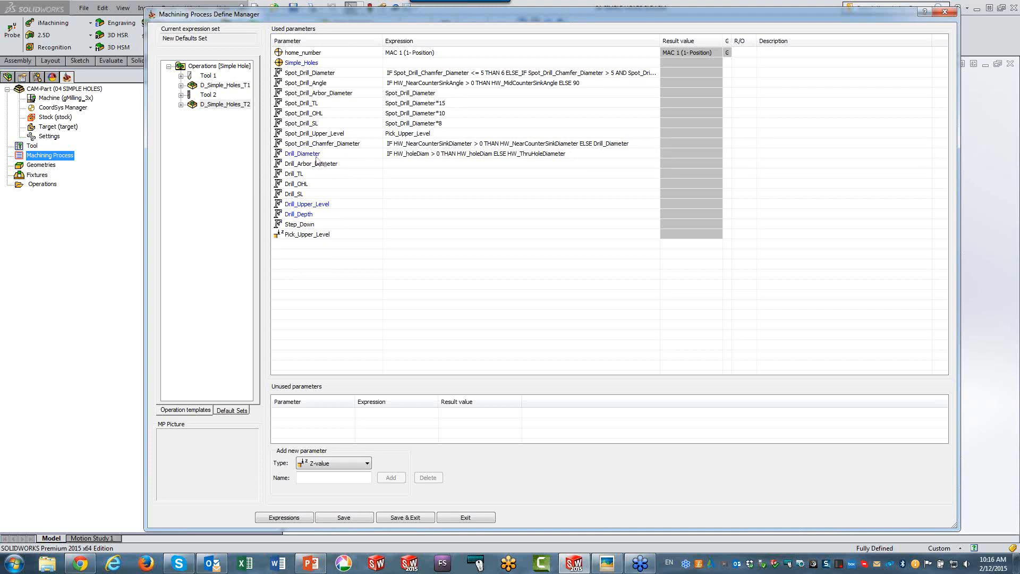
Step: Assign the user-defined parameter Drill_Diameter as the expression of Drill_Arbor_Diameter
{"action": "left_click", "coordinate": [390, 153]}
{"action": "left_click", "coordinate": [272, 164]}
{"action": "left_click", "coordinate": [387, 164]}
{"action": "left_click", "coordinate": [655, 163]}
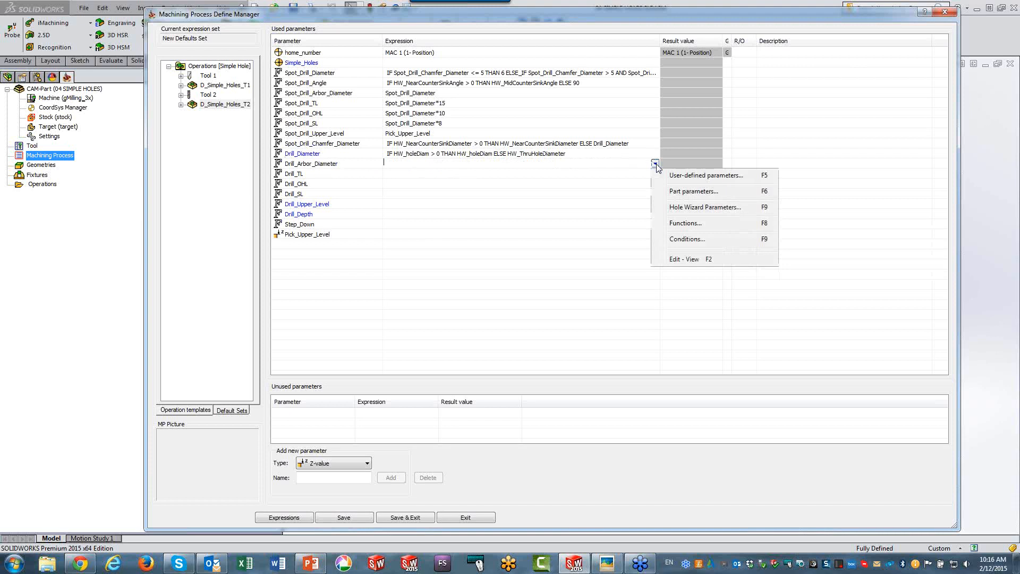
{"action": "left_click", "coordinate": [689, 175]}
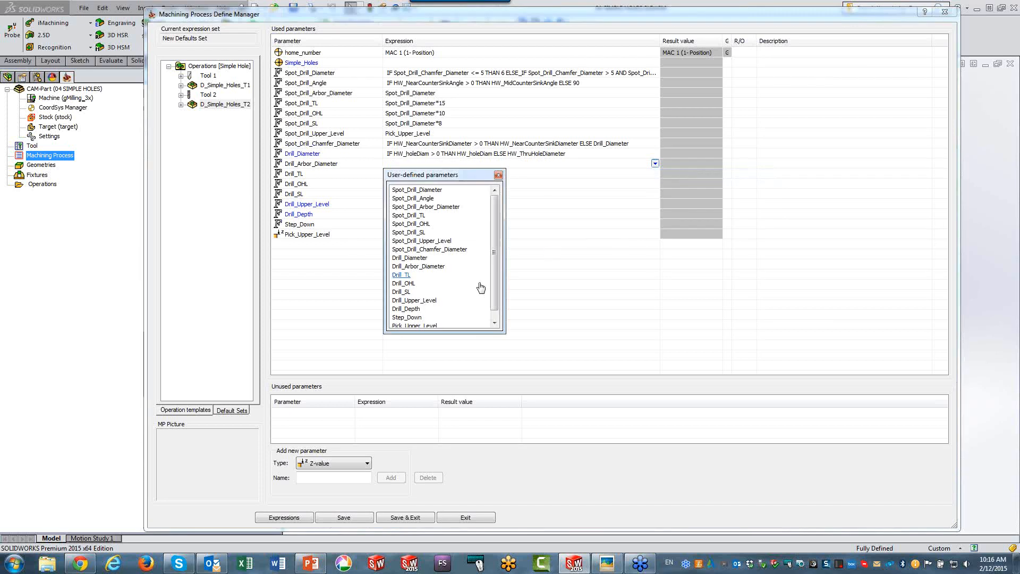
{"action": "double_click", "coordinate": [409, 258]}
Step: Copy the Drill_Diameter expression into Drill_TL and extend it to Drill_Diameter*15
{"action": "left_click", "coordinate": [411, 174]}
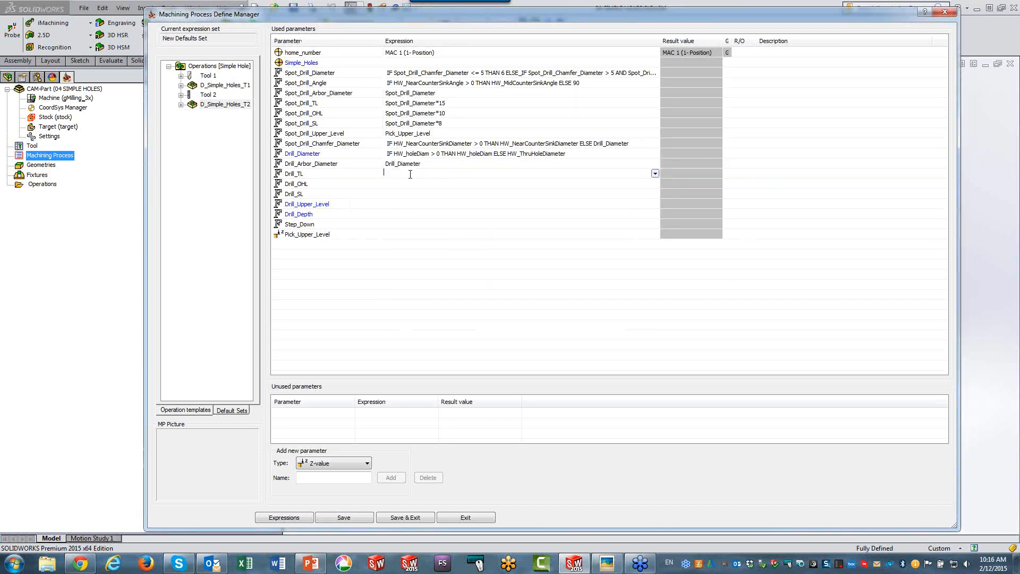
{"action": "left_click", "coordinate": [422, 164]}
{"action": "key", "text": "ctrl+c"}
{"action": "left_click", "coordinate": [408, 173]}
{"action": "type", "text": "Drill_Diameter*"}
{"action": "type", "text": "15"}
Step: Set Drill_OHL to Drill_Diameter*10 and Drill_SL to Drill_Diameter*8
{"action": "left_click", "coordinate": [406, 183]}
{"action": "key", "text": "ctrl+v"}
{"action": "type", "text": "*10"}
{"action": "left_click", "coordinate": [402, 193]}
{"action": "key", "text": "ctrl+v"}
{"action": "type", "text": "*8"}
Step: Assign the user-defined parameter Spot_Drill_Upper_Level as the expression of Drill_Upper_Level
{"action": "left_click", "coordinate": [402, 203]}
{"action": "left_click", "coordinate": [655, 204]}
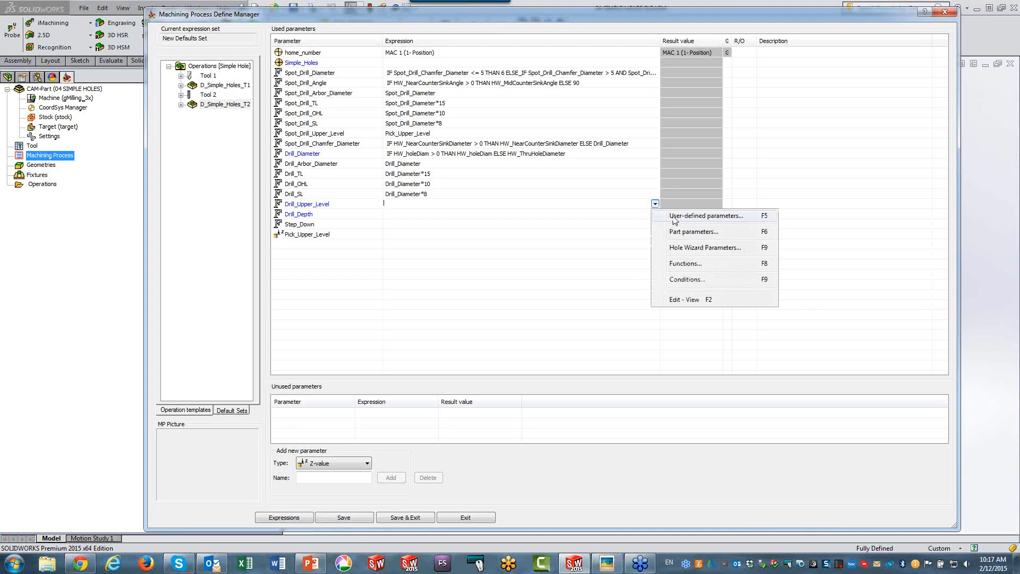
{"action": "left_click", "coordinate": [674, 216]}
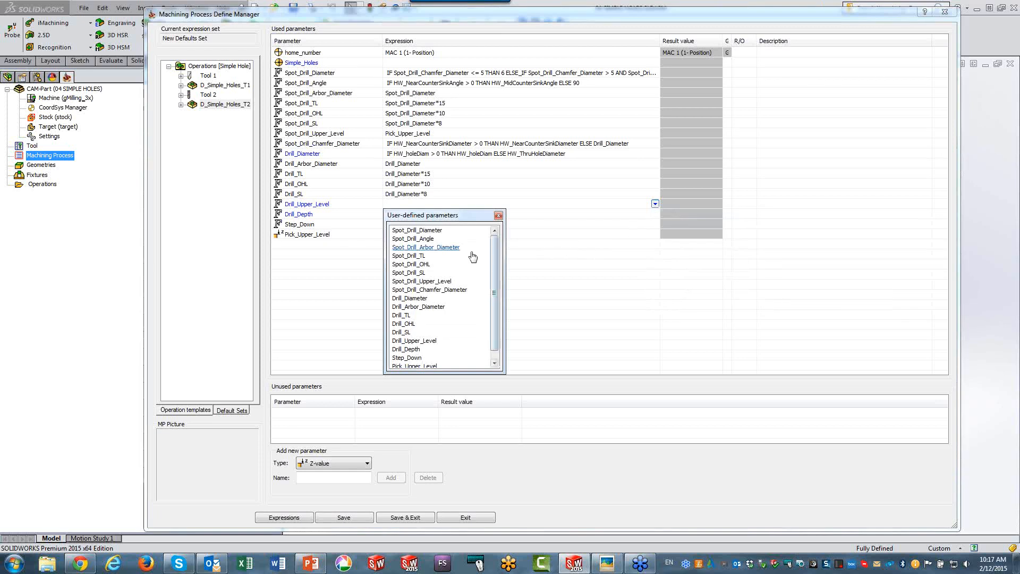
{"action": "left_click", "coordinate": [429, 282]}
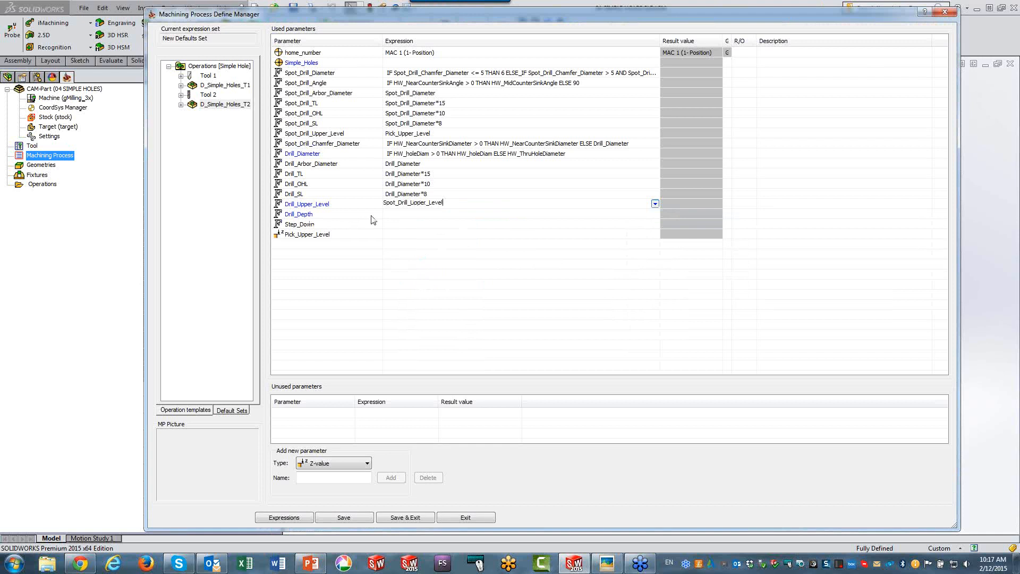
{"action": "left_click", "coordinate": [414, 215]}
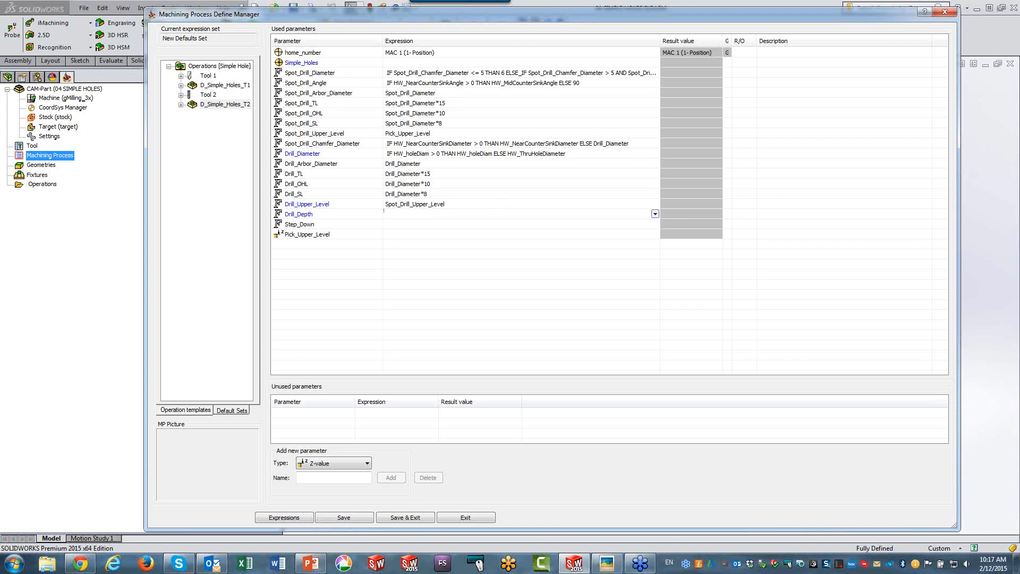
Step: Consult the parameter diagram for the Hole Wizard depth parameters and save the machining process
{"action": "left_click_drag", "start_coordinate": [1019, 59], "coordinate": [441, 44]}
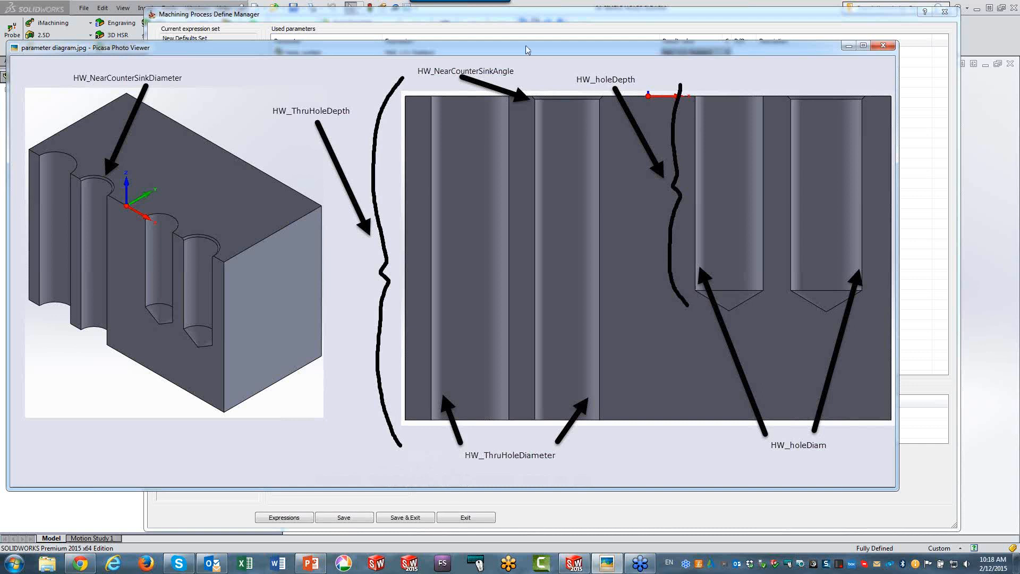
{"action": "left_click_drag", "start_coordinate": [527, 47], "coordinate": [1019, 48]}
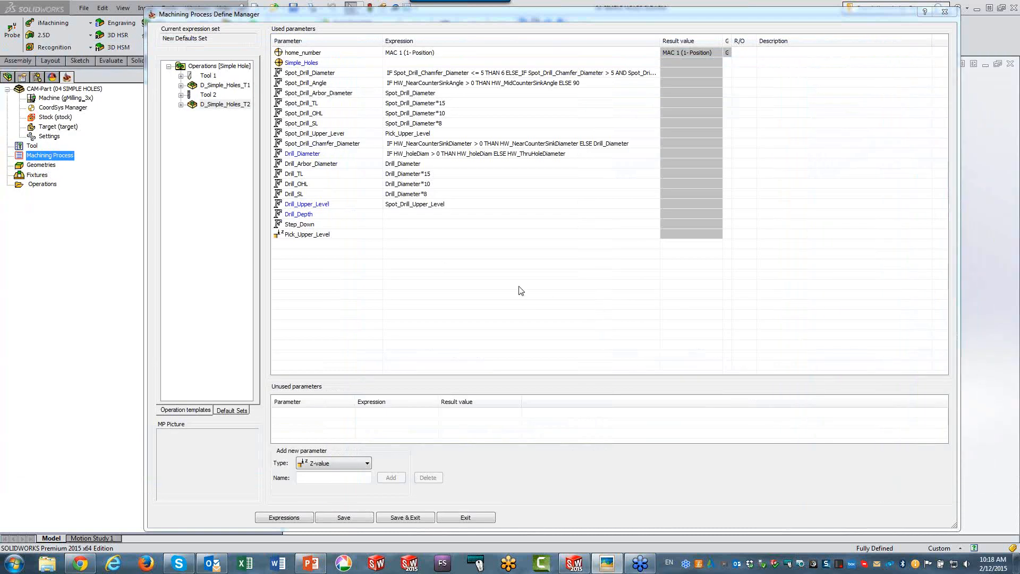
{"action": "left_click", "coordinate": [395, 236]}
{"action": "left_click", "coordinate": [390, 213]}
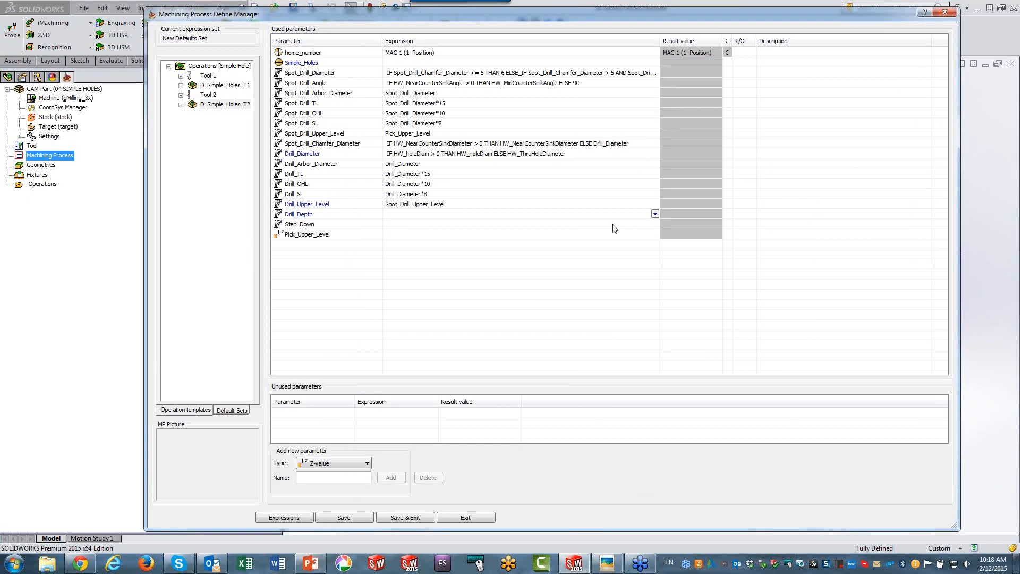
{"action": "left_click", "coordinate": [357, 517]}
Step: Start a conditional expression for Drill_Depth with the Hole Wizard parameter HW_holeDepth in its IF row
{"action": "left_click", "coordinate": [652, 214]}
{"action": "left_click", "coordinate": [656, 215]}
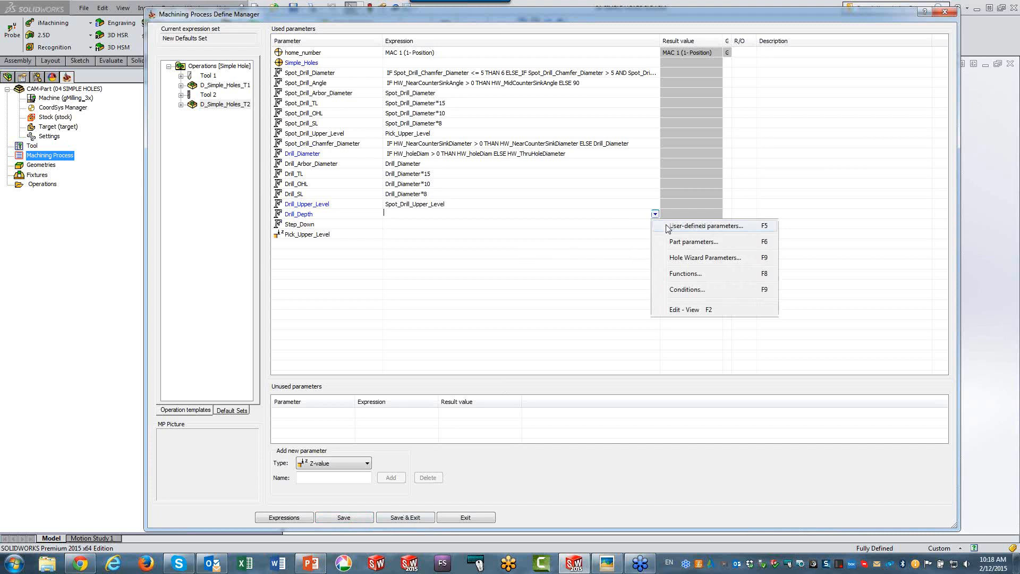
{"action": "left_click", "coordinate": [686, 292]}
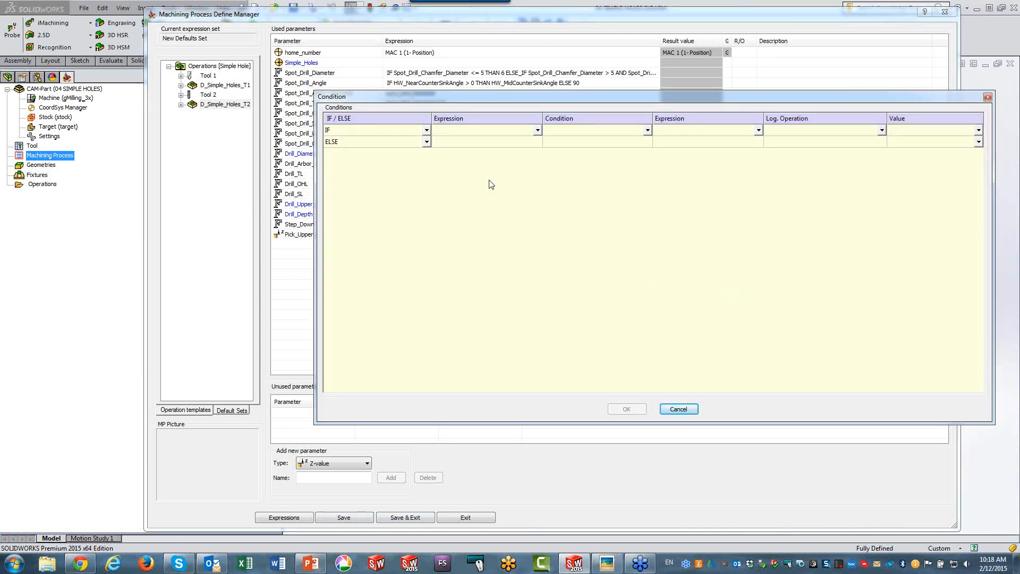
{"action": "left_click", "coordinate": [539, 132]}
{"action": "left_click", "coordinate": [537, 132]}
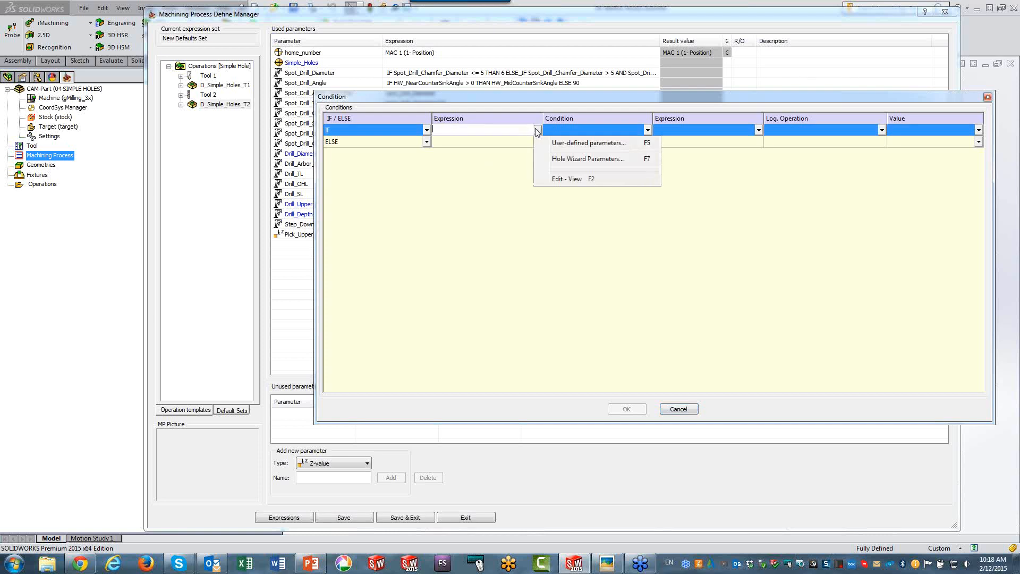
{"action": "left_click", "coordinate": [553, 158]}
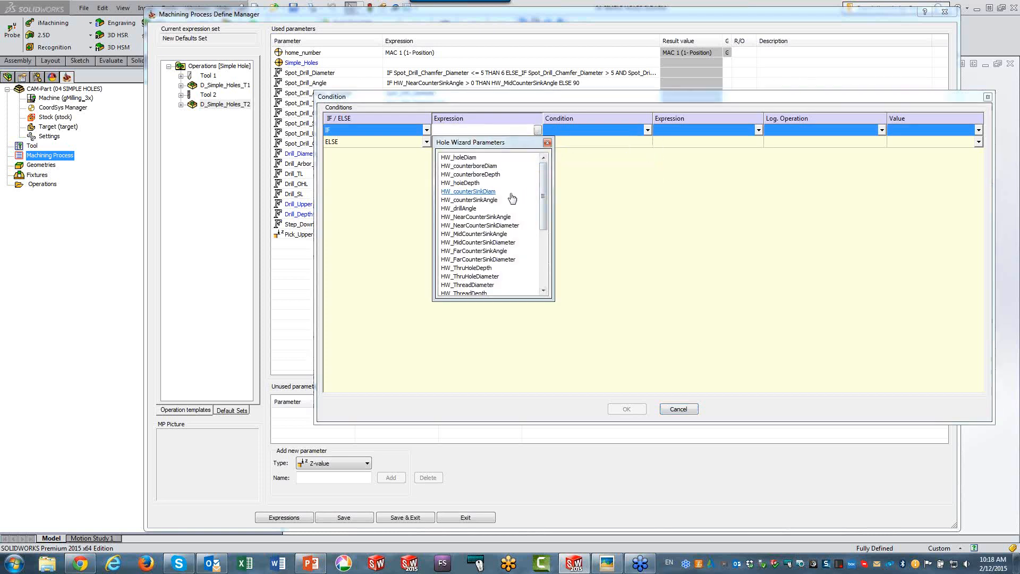
{"action": "left_click", "coordinate": [461, 184]}
Step: Complete the IF row of the Drill_Depth condition with > 0 and the value HW_holeDepth
{"action": "left_click", "coordinate": [558, 127]}
{"action": "left_click", "coordinate": [559, 128]}
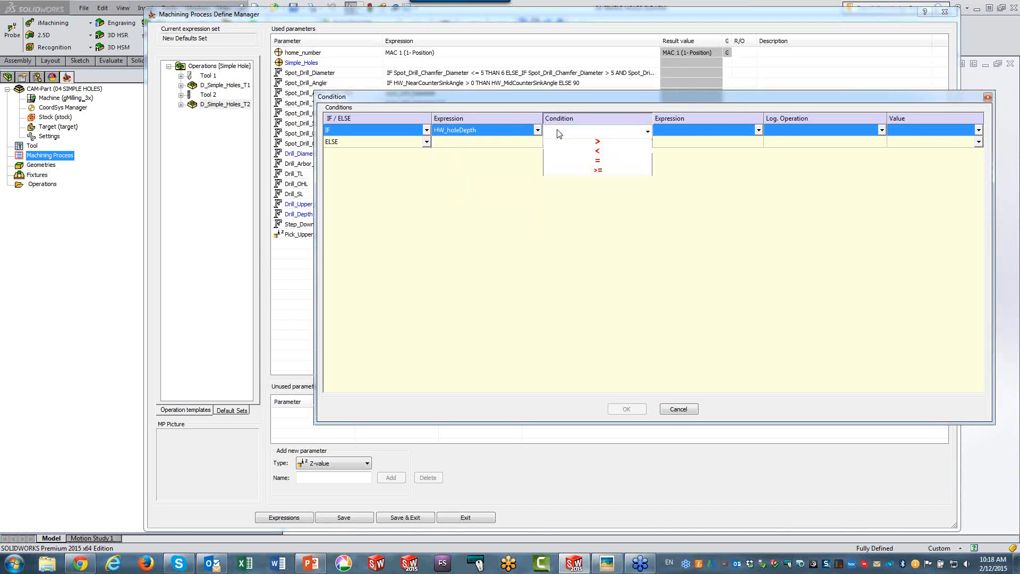
{"action": "left_click", "coordinate": [564, 144]}
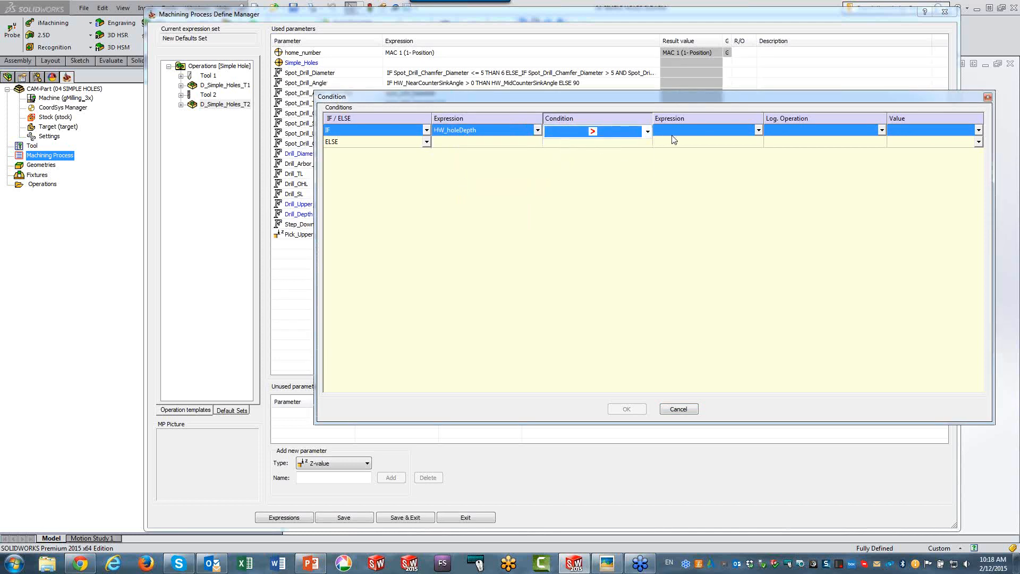
{"action": "left_click", "coordinate": [672, 136]}
{"action": "left_click", "coordinate": [673, 137]}
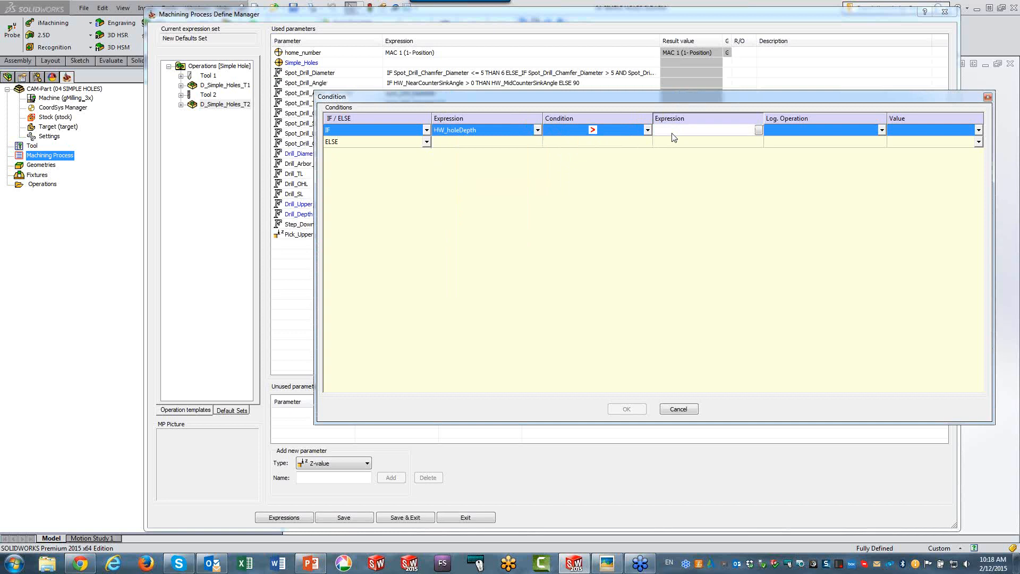
{"action": "type", "text": "0"}
{"action": "left_click", "coordinate": [908, 127]}
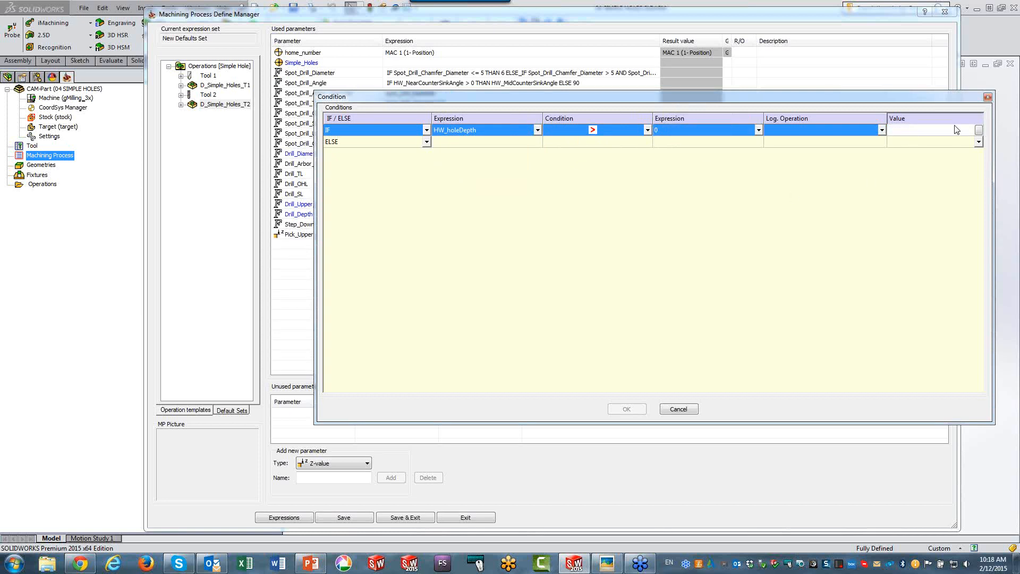
{"action": "left_click", "coordinate": [979, 131]}
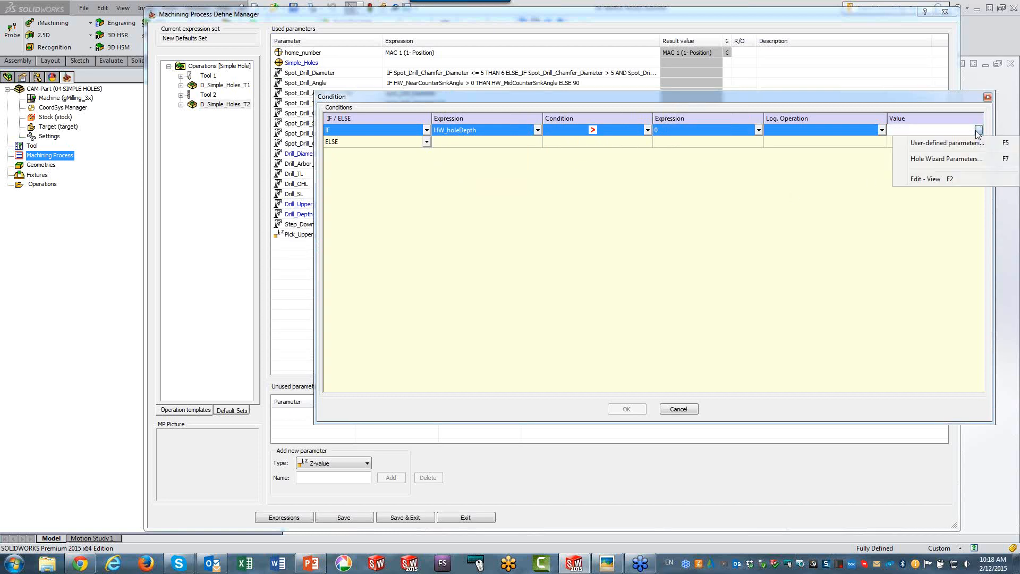
{"action": "left_click", "coordinate": [957, 159]}
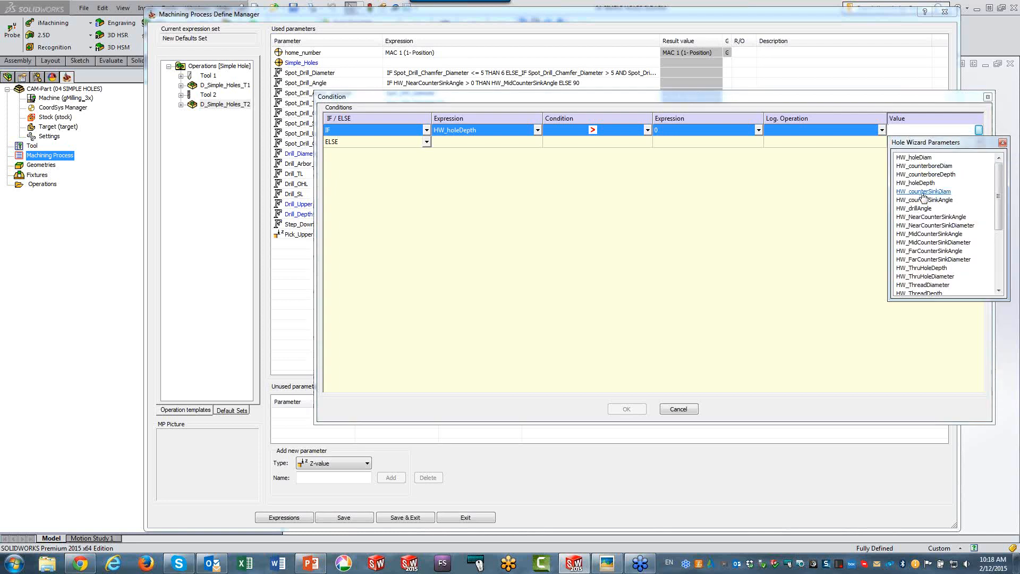
{"action": "left_click", "coordinate": [921, 184]}
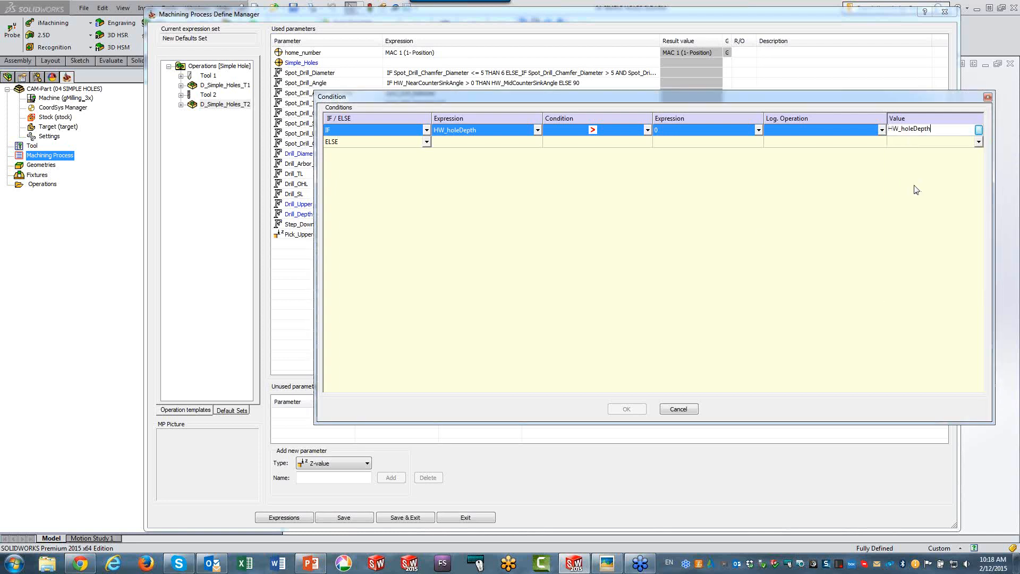
Step: Give the ELSE row the Hole Wizard value HW_ThruHoleDepth and accept the Drill_Depth condition
{"action": "left_click", "coordinate": [978, 142]}
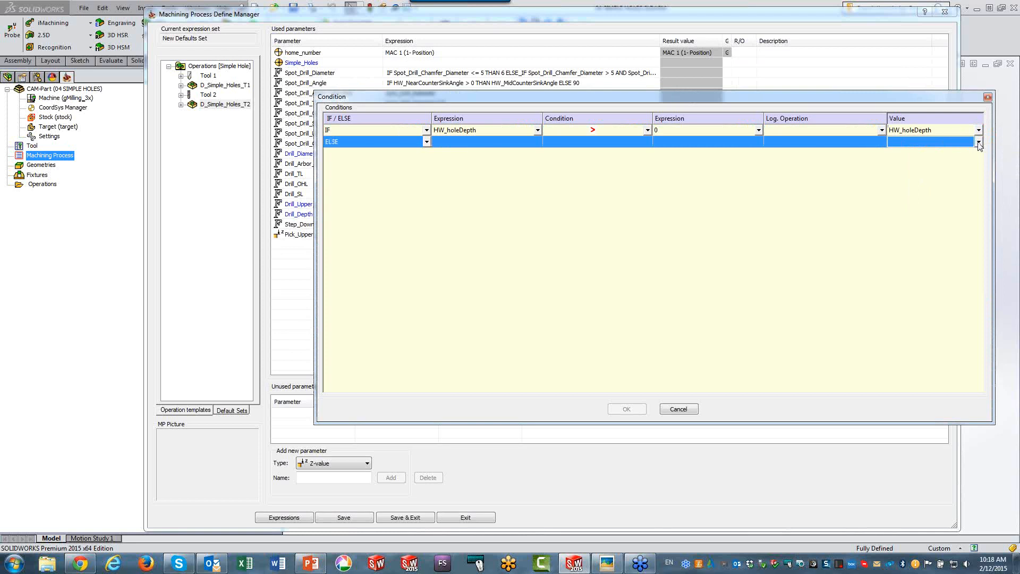
{"action": "left_click", "coordinate": [978, 142]}
{"action": "left_click", "coordinate": [962, 171]}
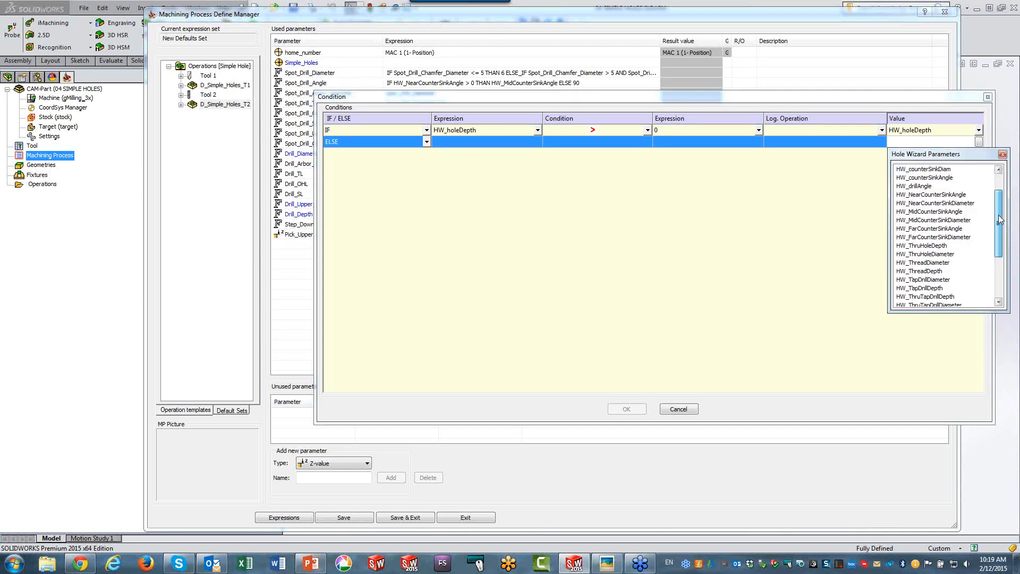
{"action": "scroll", "coordinate": [978, 234], "scroll_direction": "down", "scroll_amount": 1}
{"action": "left_click", "coordinate": [935, 247]}
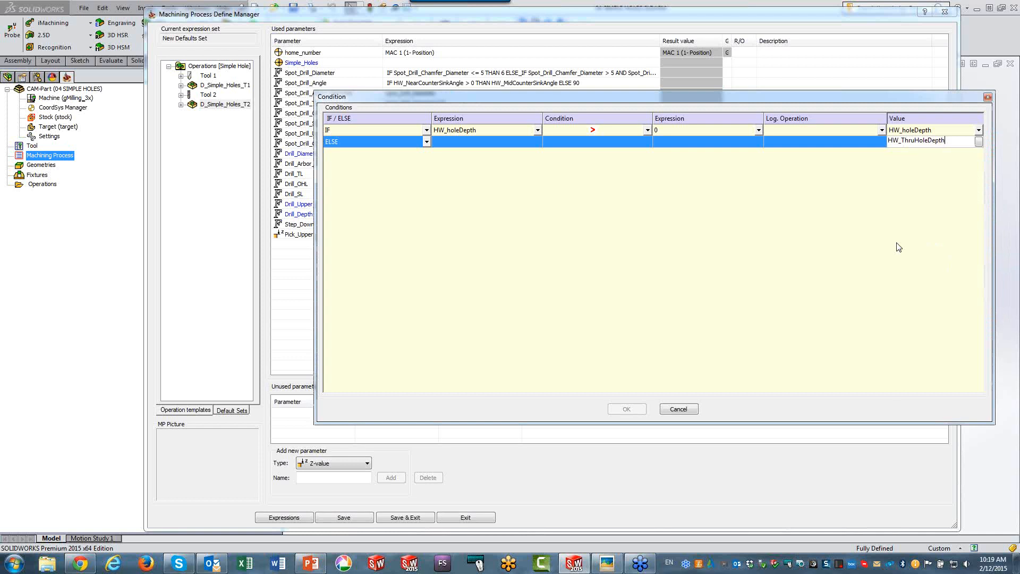
{"action": "left_click", "coordinate": [628, 409]}
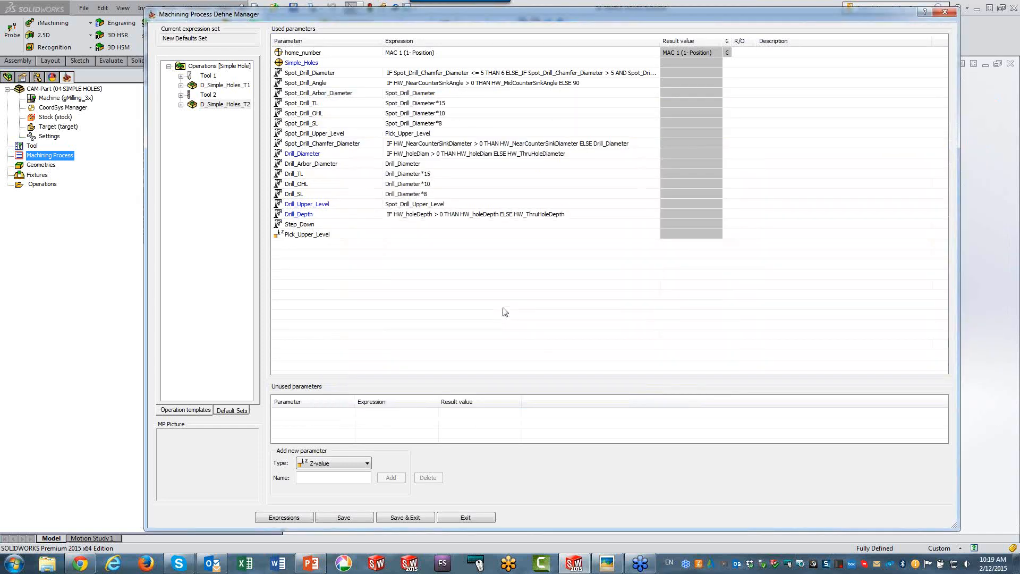
Step: Paste the Drill_Diameter expression into Step_Down and extend it to Drill_Diameter/2
{"action": "left_click", "coordinate": [396, 224]}
{"action": "key", "text": "ctrl+v"}
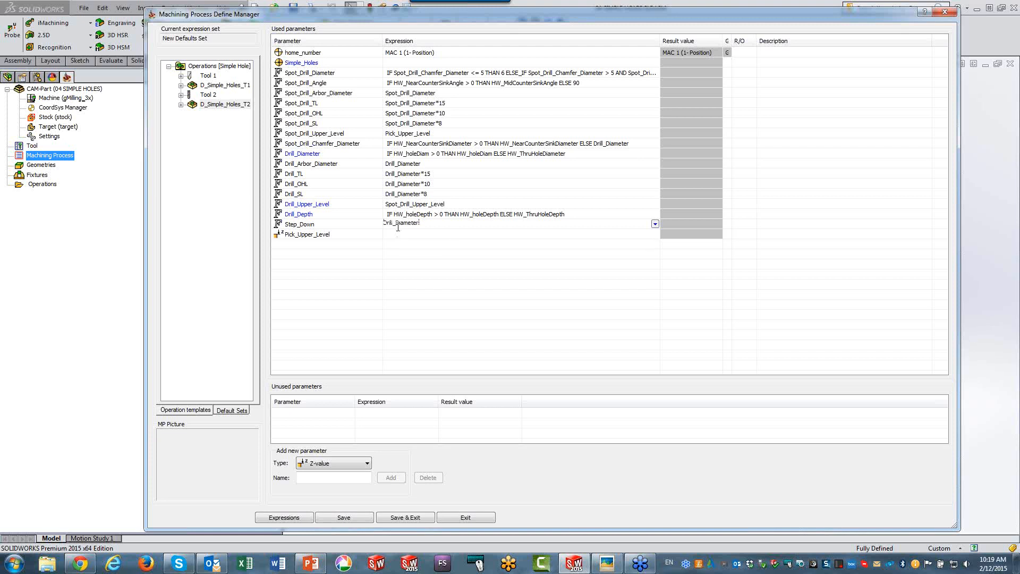
{"action": "type", "text": "/2"}
{"action": "left_click", "coordinate": [407, 303]}
Step: Check the parameter diagram again and save the machining process with its new depth and step-down expressions
{"action": "left_click_drag", "start_coordinate": [1019, 66], "coordinate": [377, 23]}
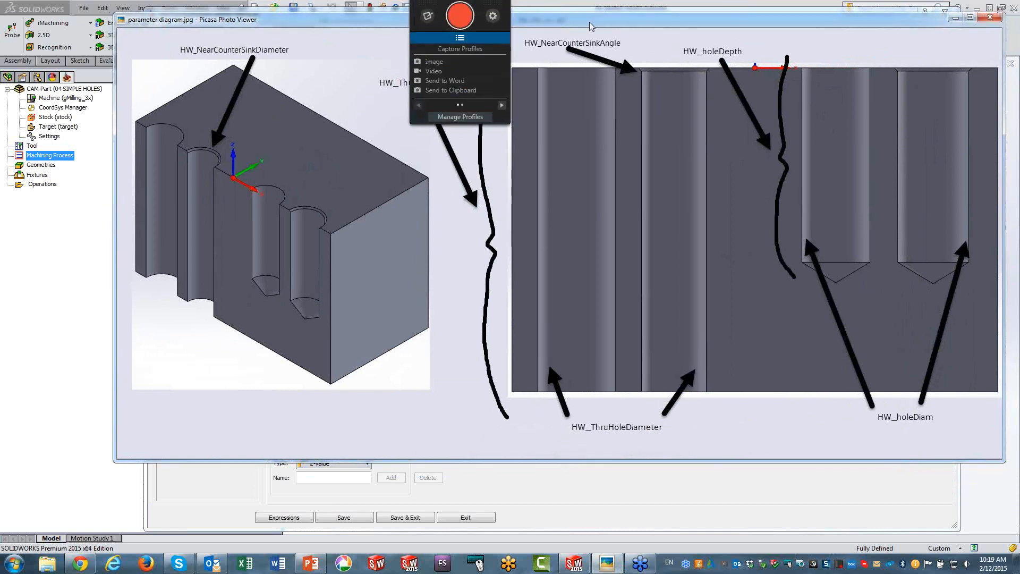
{"action": "key", "text": "Escape"}
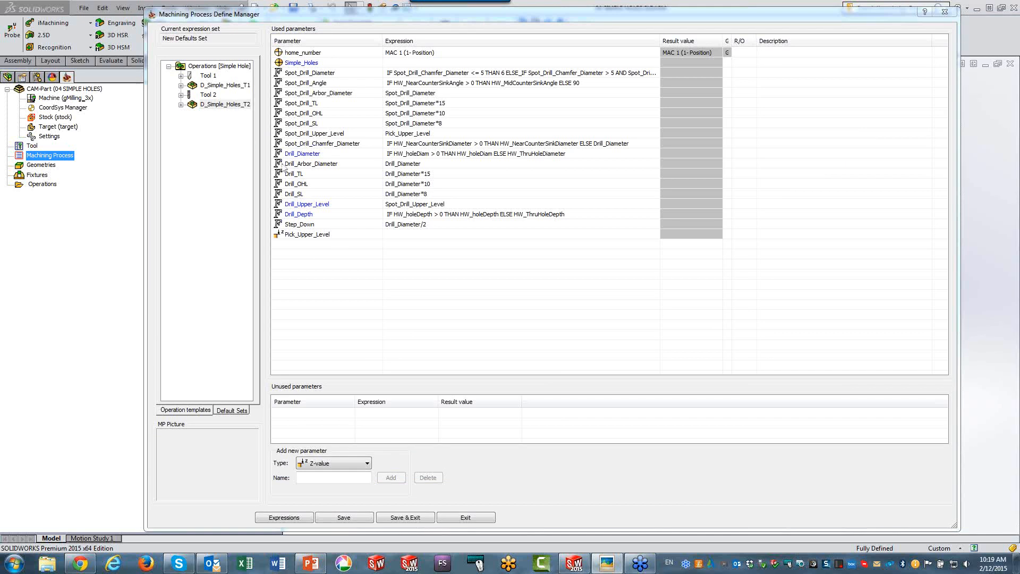
{"action": "left_click", "coordinate": [356, 519]}
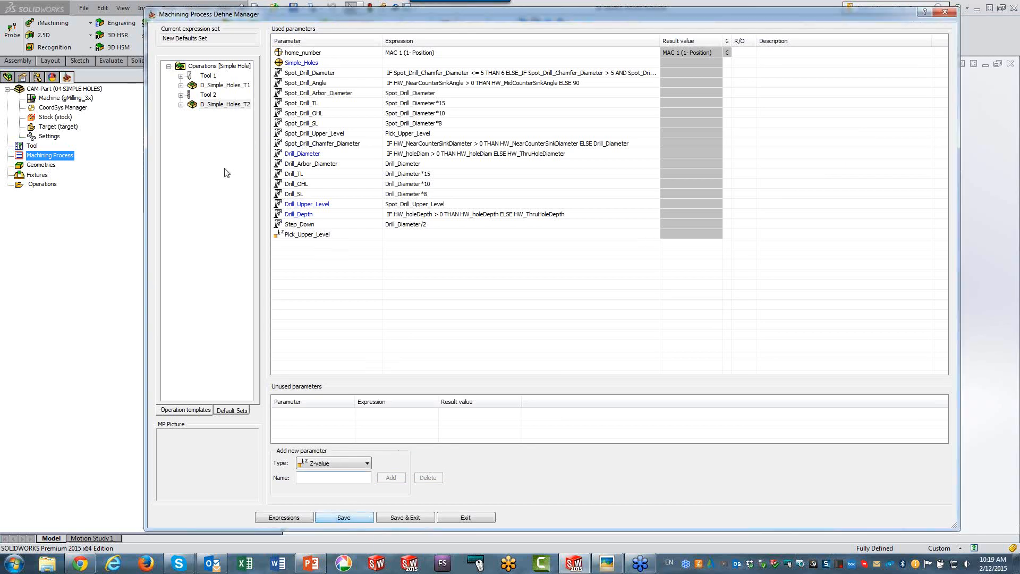
Step: Edit the D_Simple_Holes_T2 operation so its drill depth delta uses the new parameter Delta_Drill_Depth
{"action": "right_click", "coordinate": [218, 105]}
{"action": "left_click", "coordinate": [240, 125]}
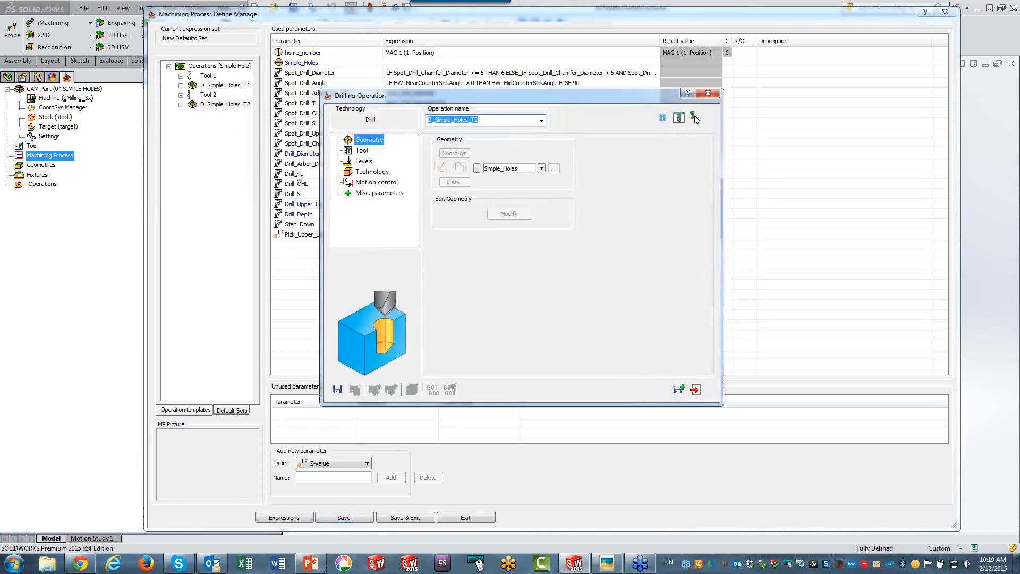
{"action": "left_click", "coordinate": [366, 161]}
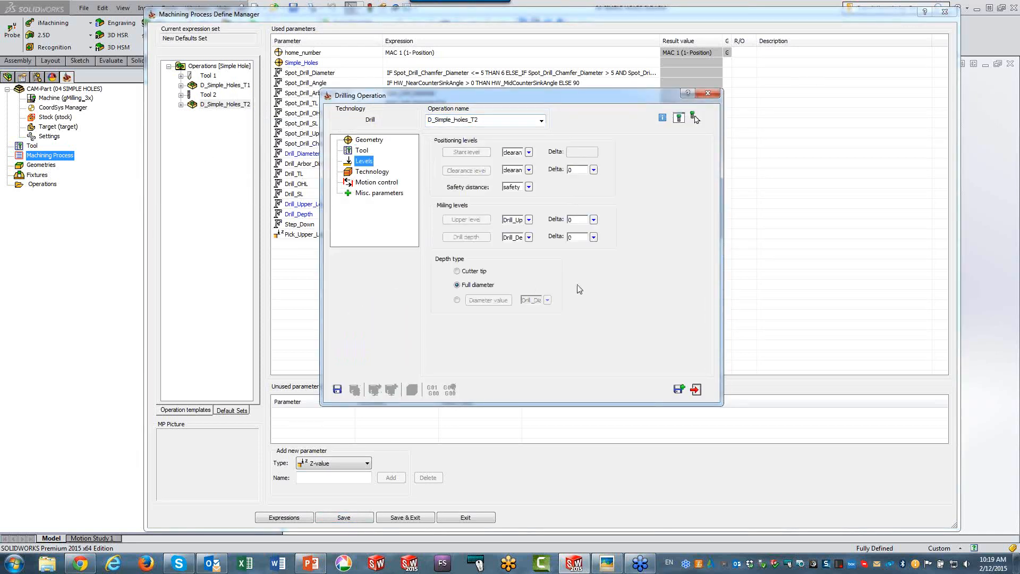
{"action": "double_click", "coordinate": [575, 238]}
{"action": "type", "text": "De"}
{"action": "type", "text": "lta_"}
{"action": "type", "text": "Drill"}
{"action": "type", "text": "_Depth"}
{"action": "left_click", "coordinate": [697, 391]}
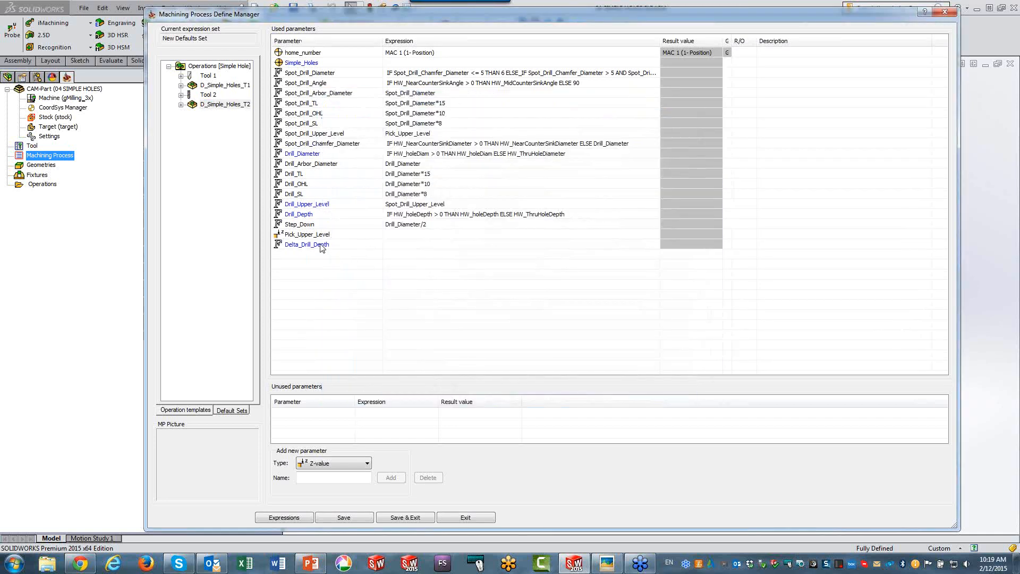
Step: Start a condition for Delta_Drill_Depth whose IF row tests the Hole Wizard parameter HW_holeDepth > 0
{"action": "left_click", "coordinate": [405, 245]}
{"action": "left_click", "coordinate": [656, 245]}
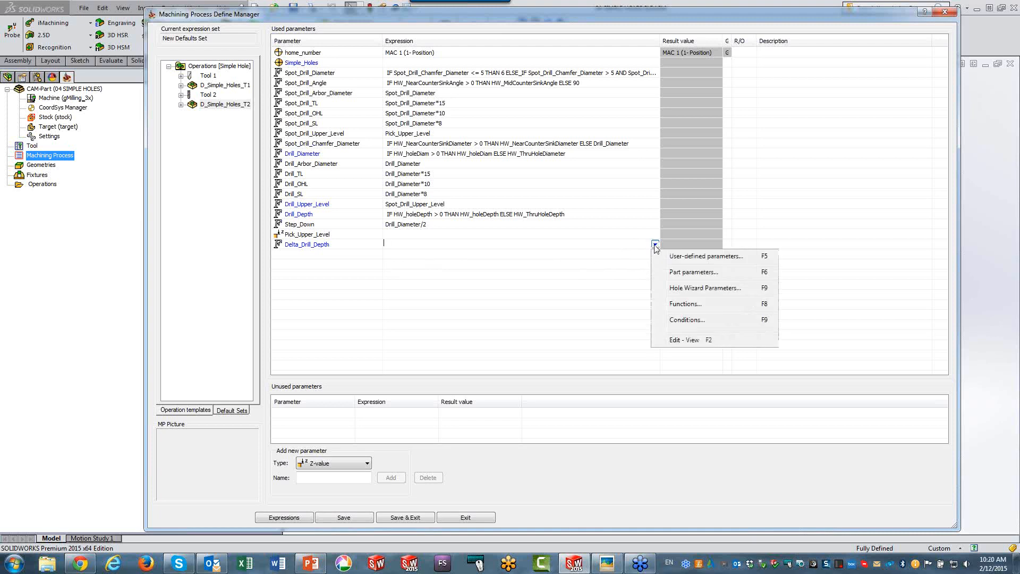
{"action": "left_click", "coordinate": [686, 320]}
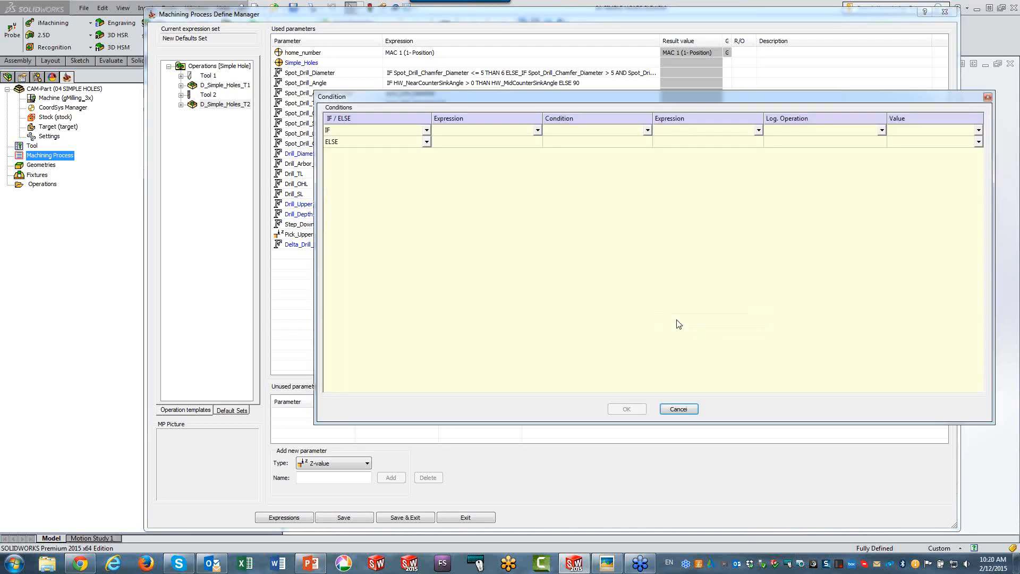
{"action": "left_click", "coordinate": [538, 130]}
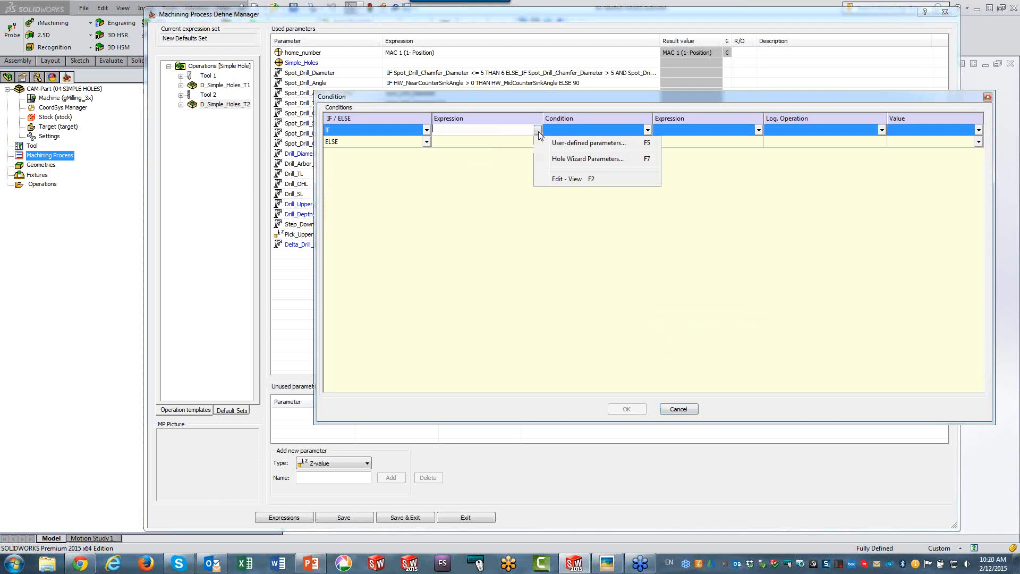
{"action": "left_click", "coordinate": [559, 161]}
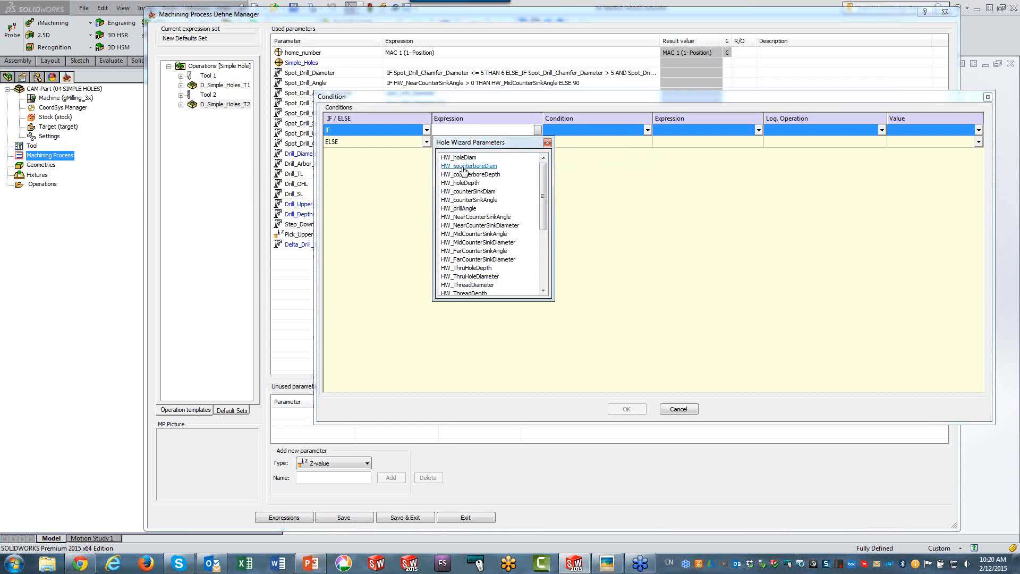
{"action": "left_click", "coordinate": [460, 183]}
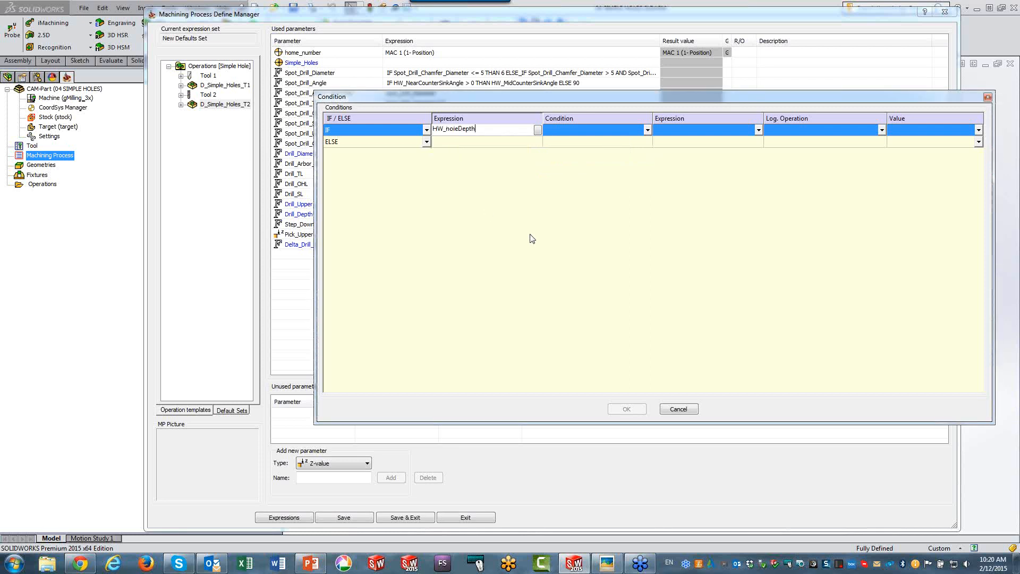
{"action": "left_click", "coordinate": [585, 130]}
{"action": "left_click", "coordinate": [585, 130]}
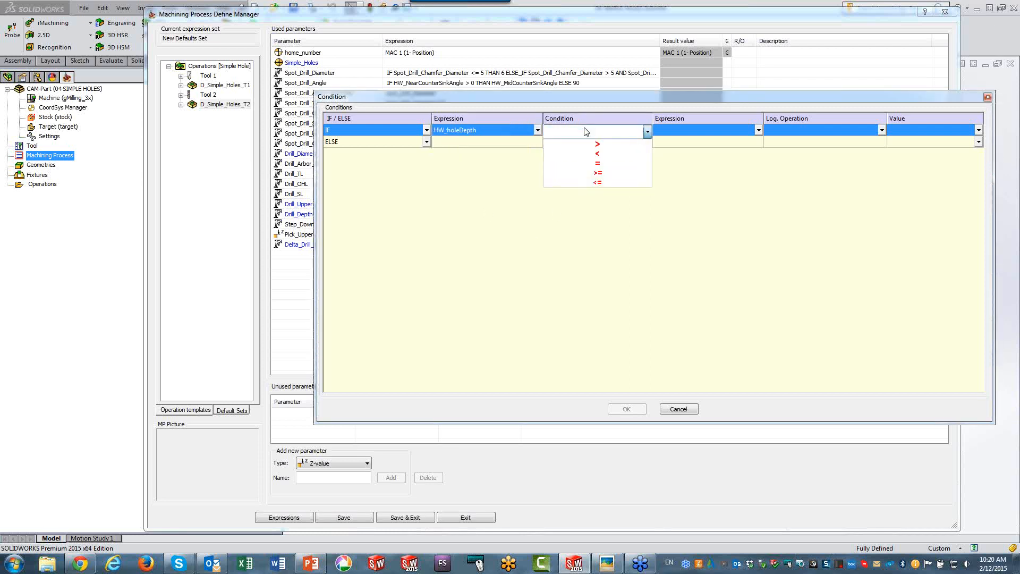
{"action": "left_click", "coordinate": [588, 143]}
{"action": "left_click", "coordinate": [672, 134]}
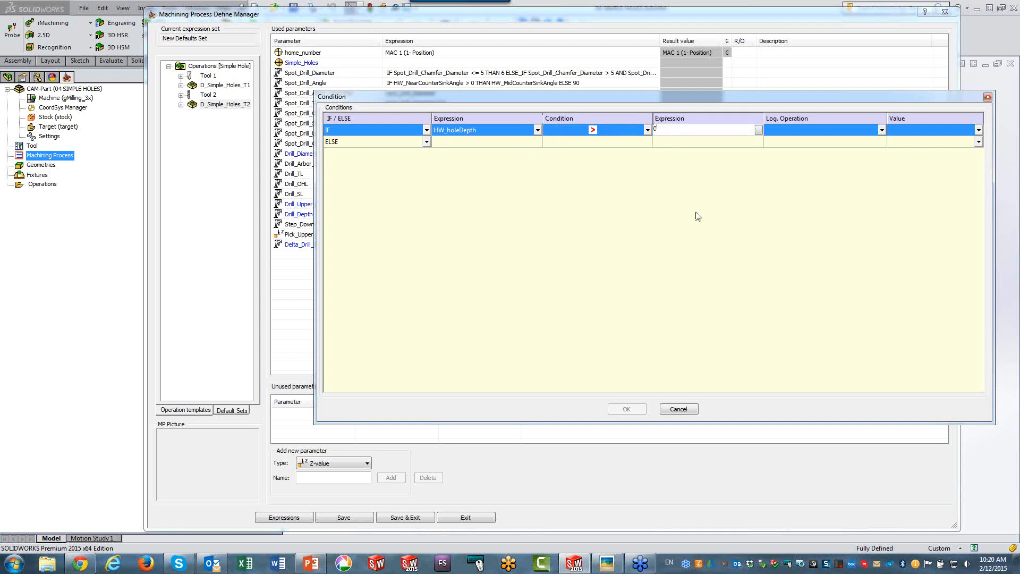
Step: Set the Delta_Drill_Depth condition's IF value to 0 and ELSE value to -.3, and accept it
{"action": "left_click", "coordinate": [911, 128]}
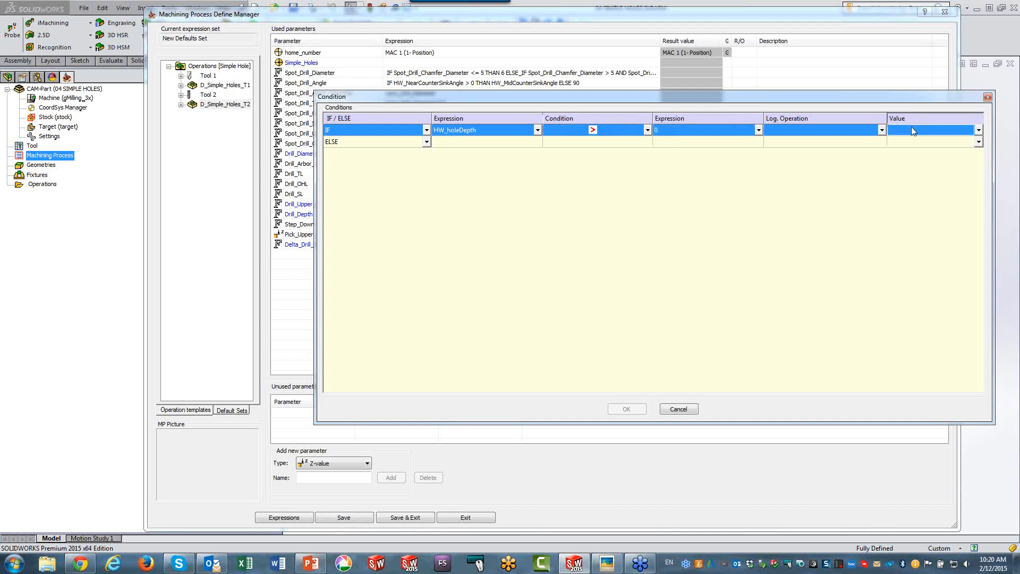
{"action": "left_click", "coordinate": [912, 130]}
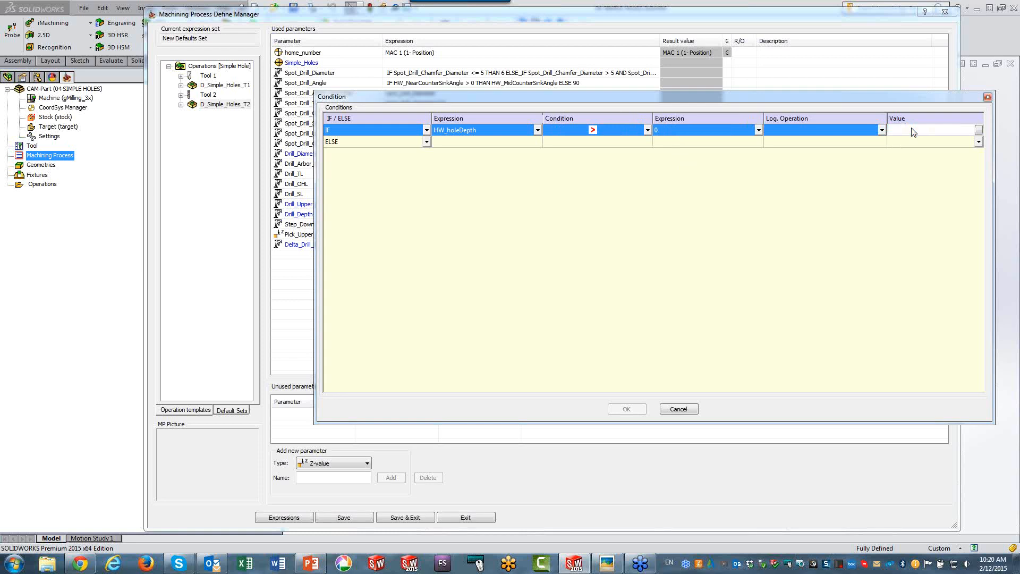
{"action": "left_click", "coordinate": [880, 210]}
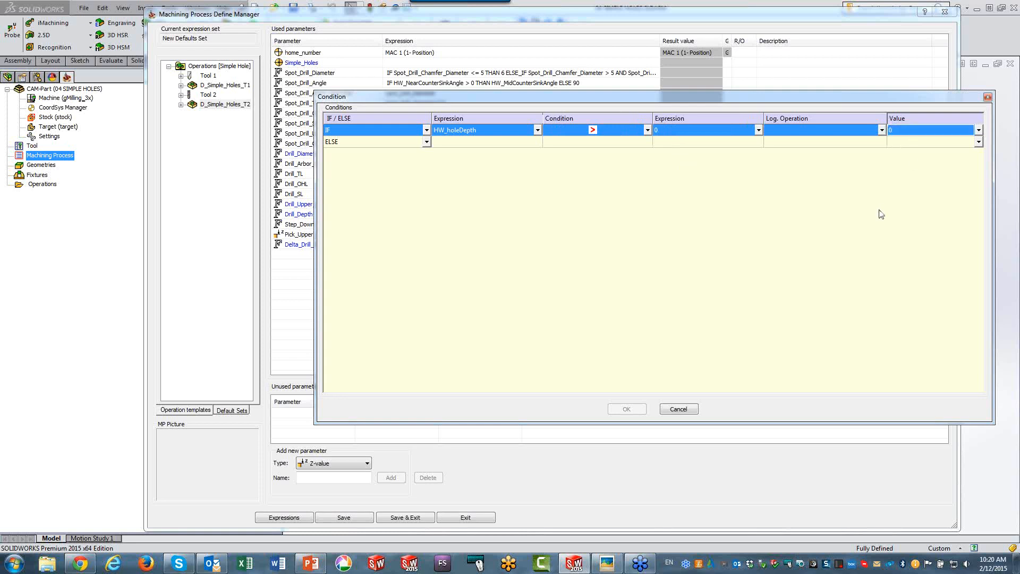
{"action": "left_click", "coordinate": [922, 143]}
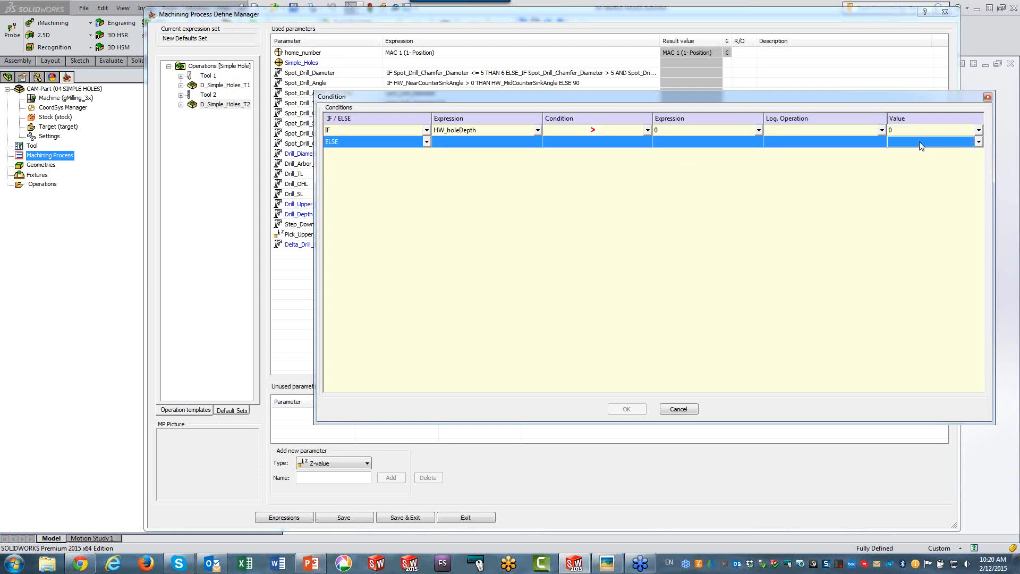
{"action": "left_click", "coordinate": [922, 143]}
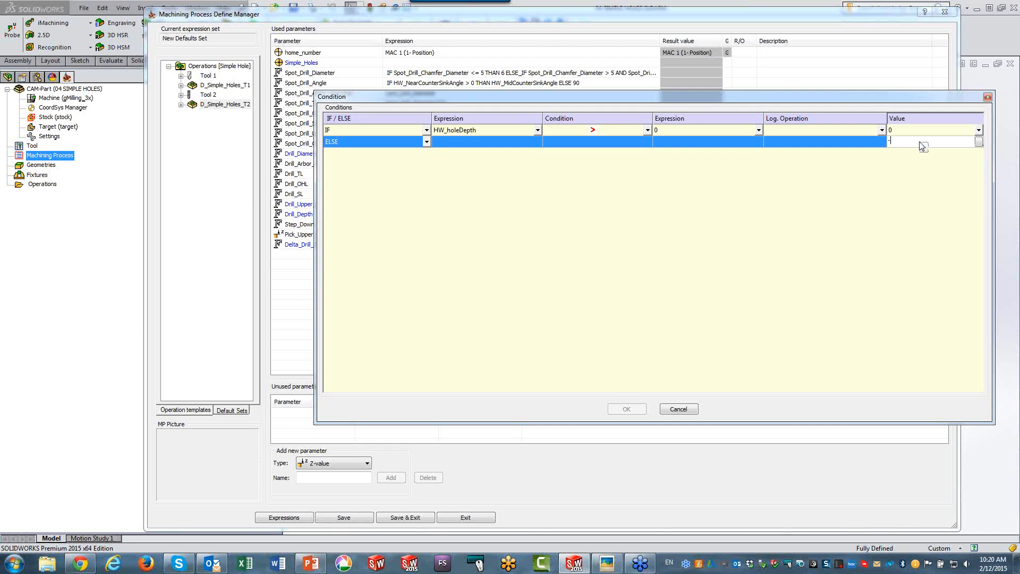
{"action": "left_click", "coordinate": [876, 192]}
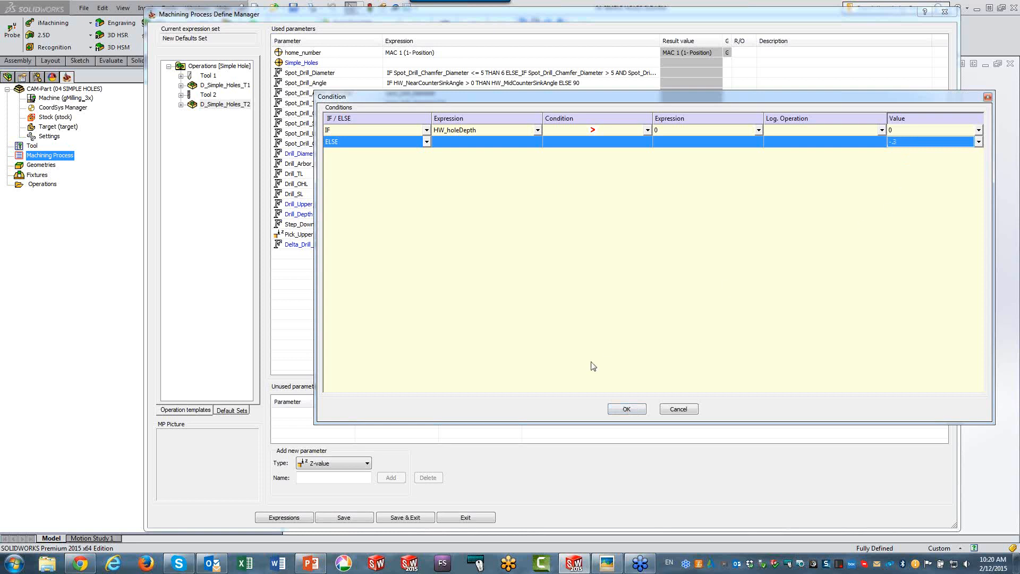
{"action": "left_click", "coordinate": [638, 412]}
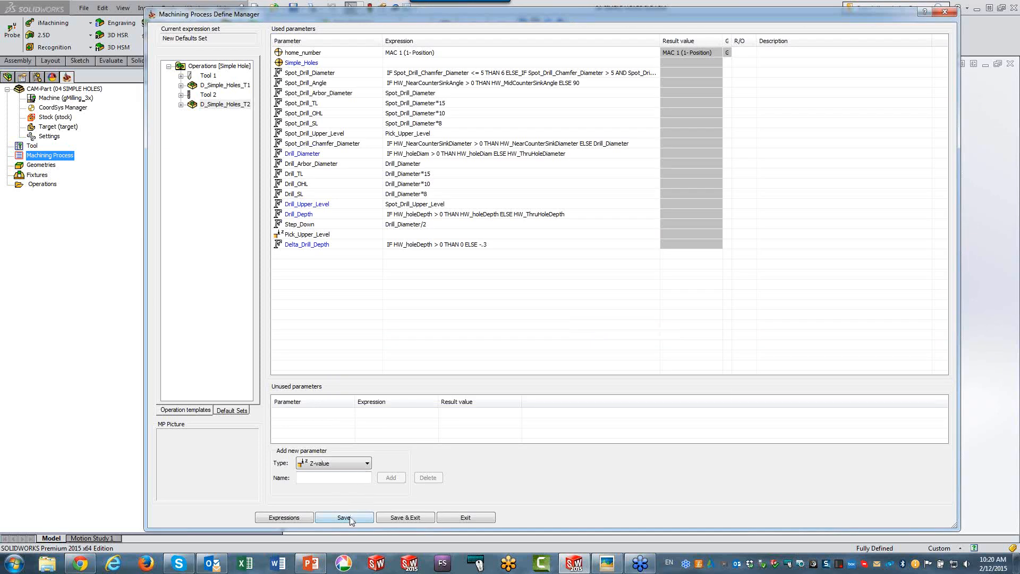
Step: Leave the process definition, then save and close the machining process table
{"action": "left_click", "coordinate": [465, 518]}
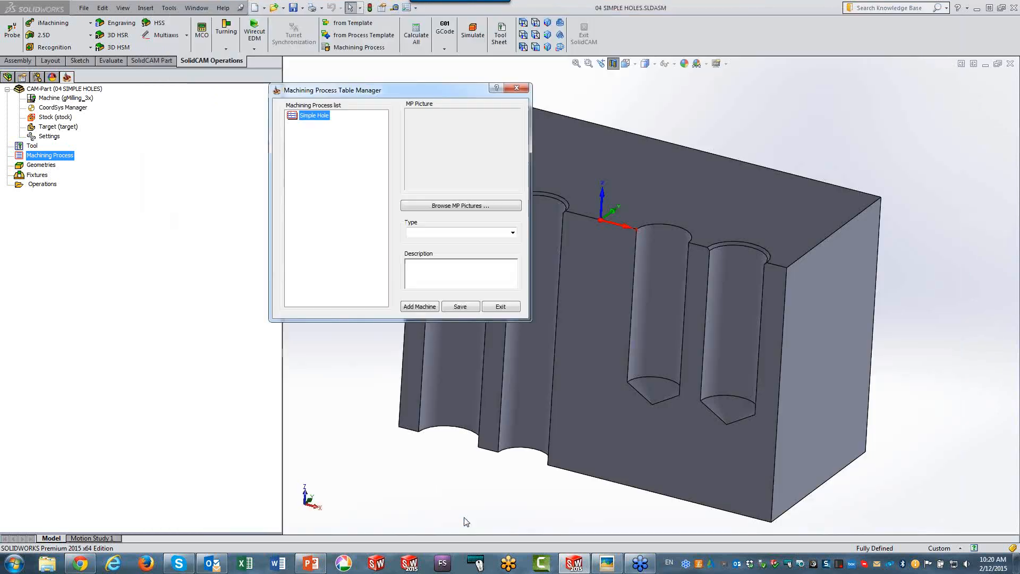
{"action": "left_click", "coordinate": [460, 307]}
{"action": "left_click", "coordinate": [500, 307]}
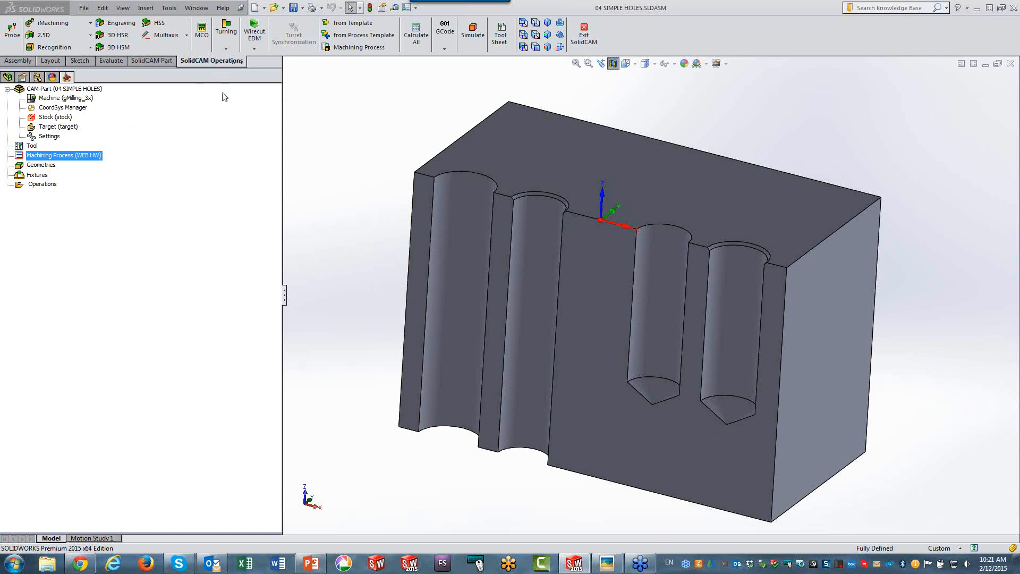
Step: Apply the Simple Hole machining process and define its Simple_Holes geometry from the leftmost Hole Wizard hole, the 12 mm through hole
{"action": "left_click", "coordinate": [349, 48]}
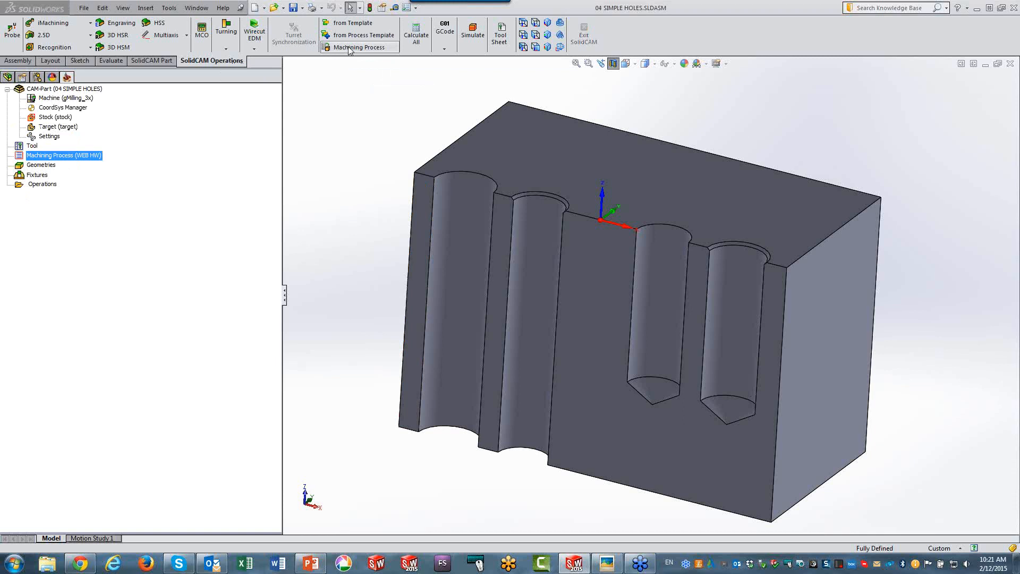
{"action": "left_click", "coordinate": [419, 308]}
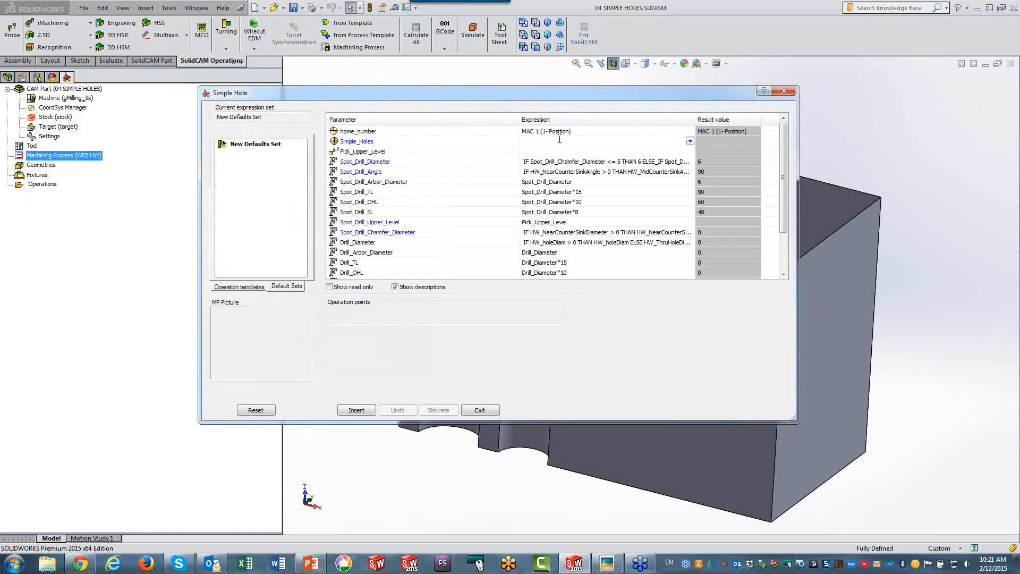
{"action": "left_click", "coordinate": [690, 142]}
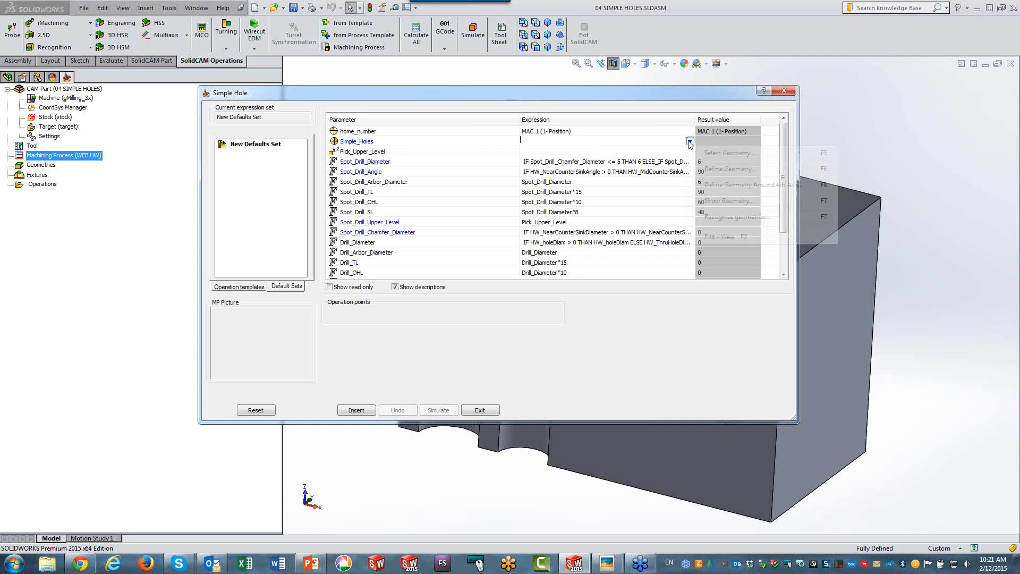
{"action": "left_click", "coordinate": [723, 218]}
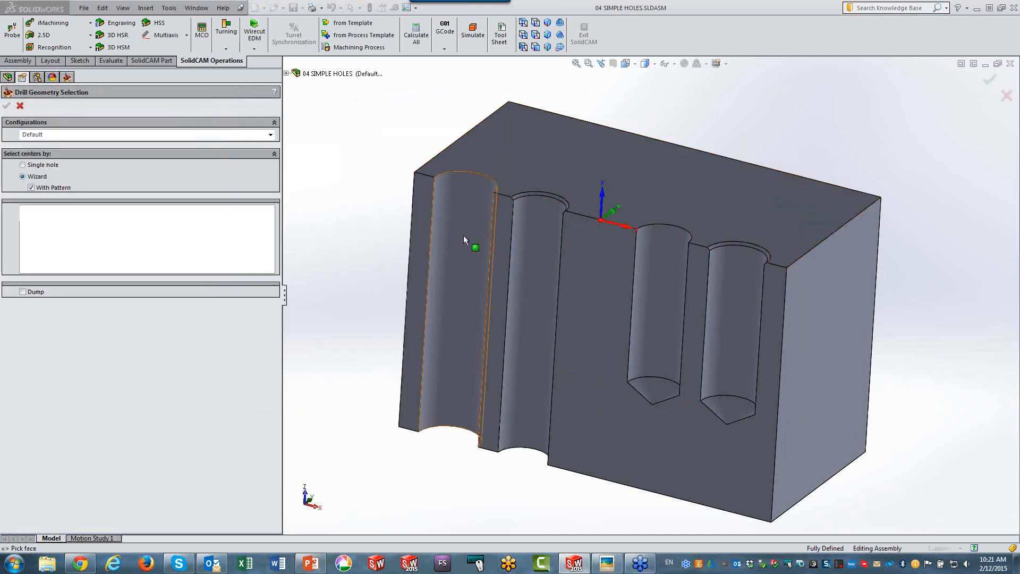
{"action": "left_click", "coordinate": [464, 235]}
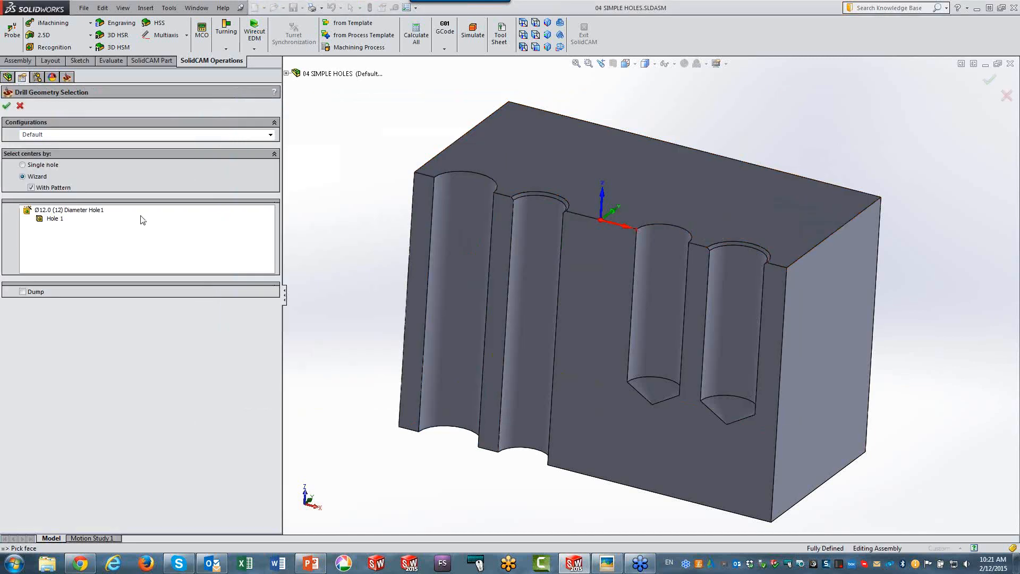
{"action": "left_click", "coordinate": [8, 106]}
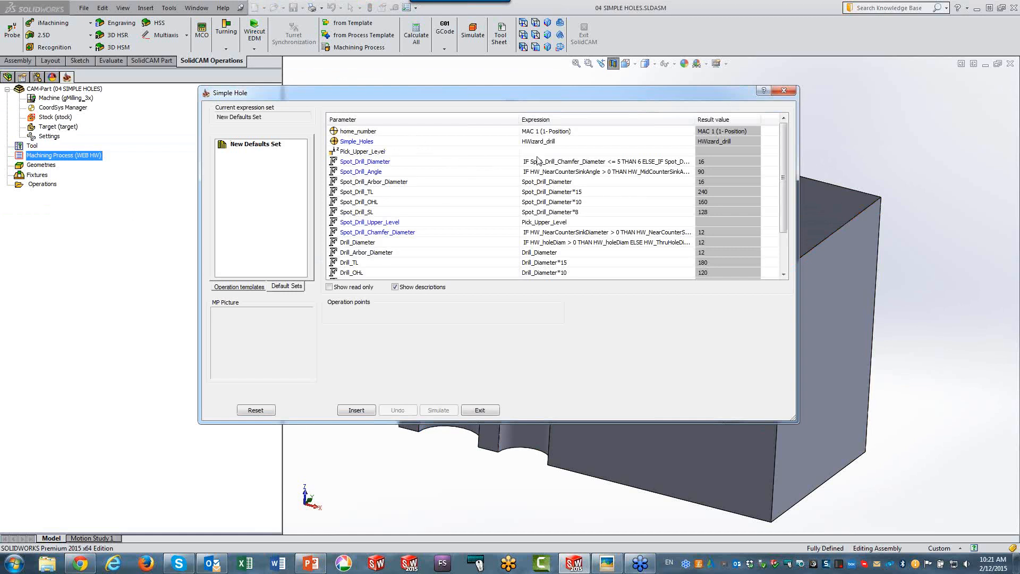
Step: Define Pick_Upper_Level by picking the Z-value from the block's top face
{"action": "left_click", "coordinate": [677, 154]}
{"action": "left_click", "coordinate": [691, 151]}
{"action": "left_click", "coordinate": [723, 165]}
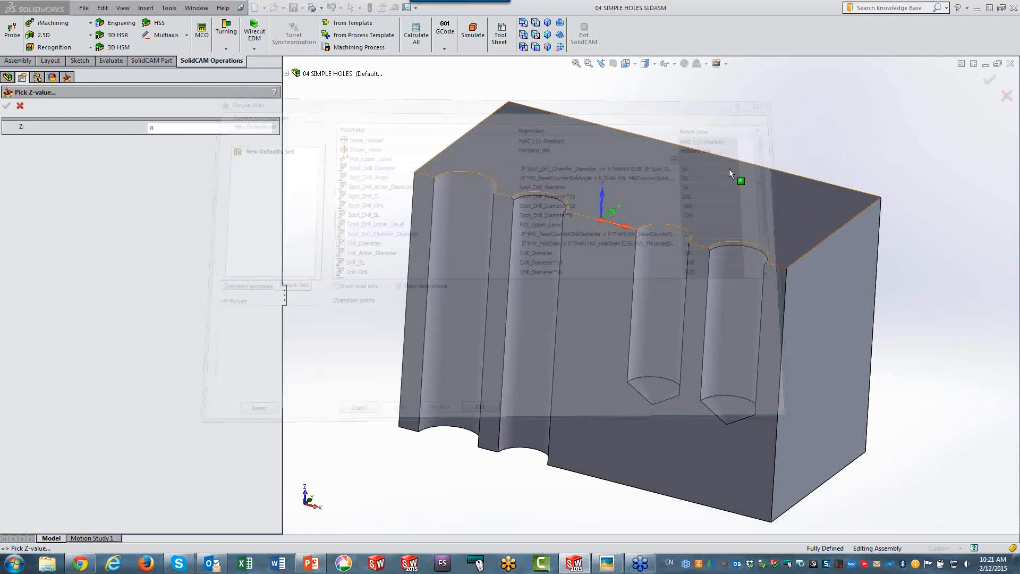
{"action": "left_click", "coordinate": [730, 172]}
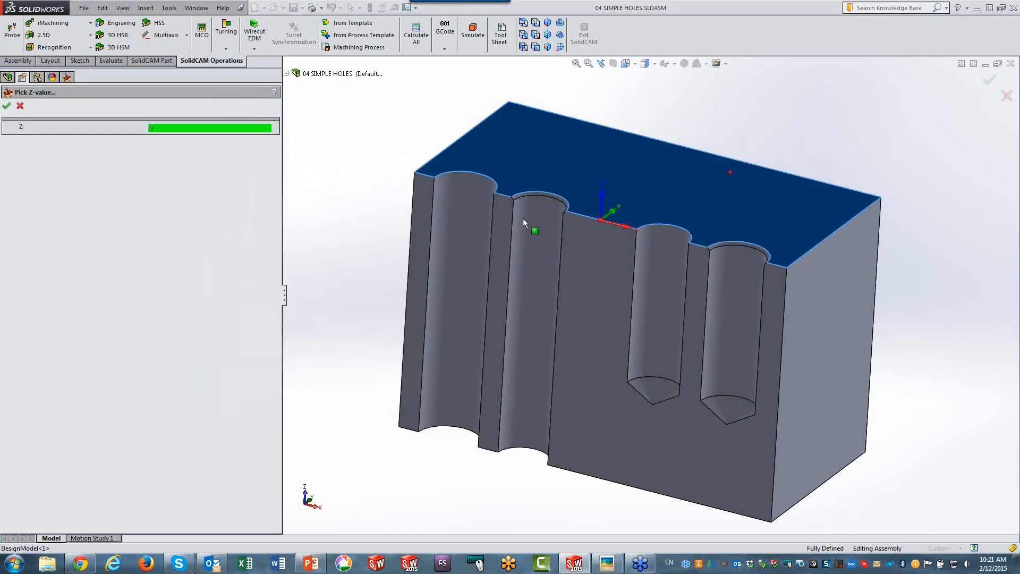
{"action": "left_click", "coordinate": [6, 106]}
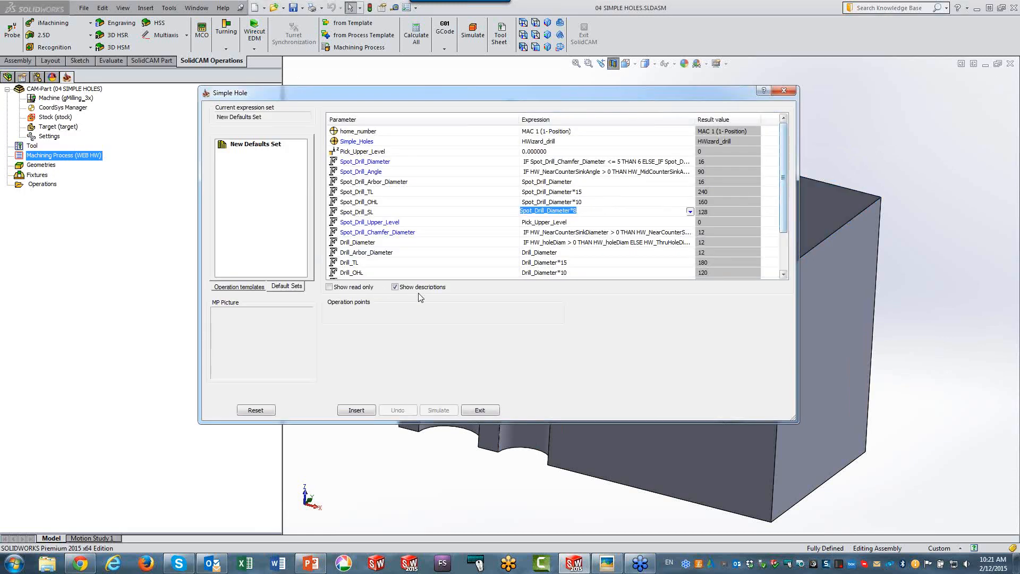
Step: Examine the calculated parameter results with the read-only Hole Wizard values shown, then hide those values again
{"action": "left_click", "coordinate": [329, 287]}
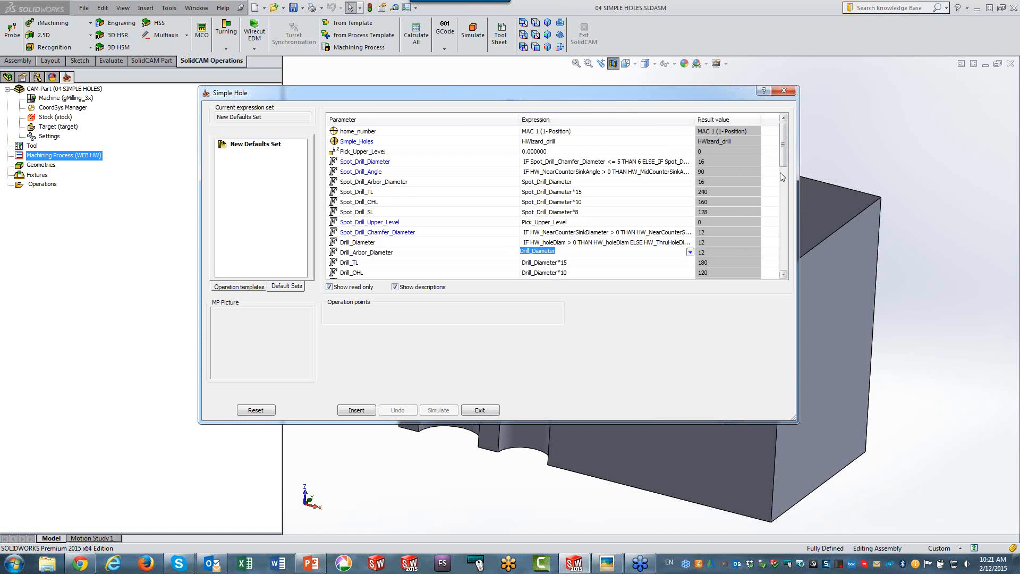
{"action": "left_click_drag", "start_coordinate": [783, 160], "coordinate": [764, 219]}
{"action": "left_click", "coordinate": [585, 222]}
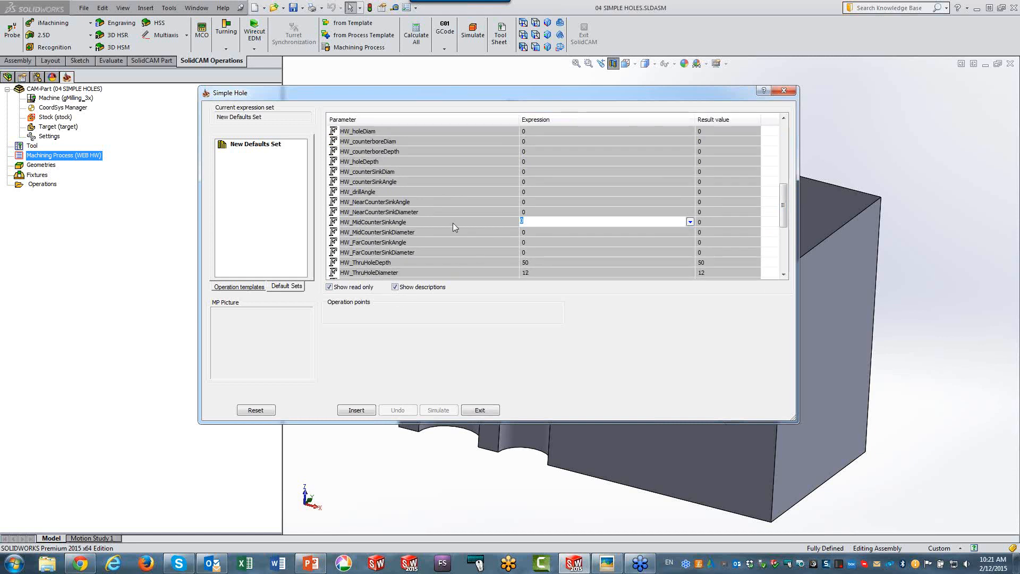
{"action": "left_click_drag", "start_coordinate": [781, 207], "coordinate": [783, 201]}
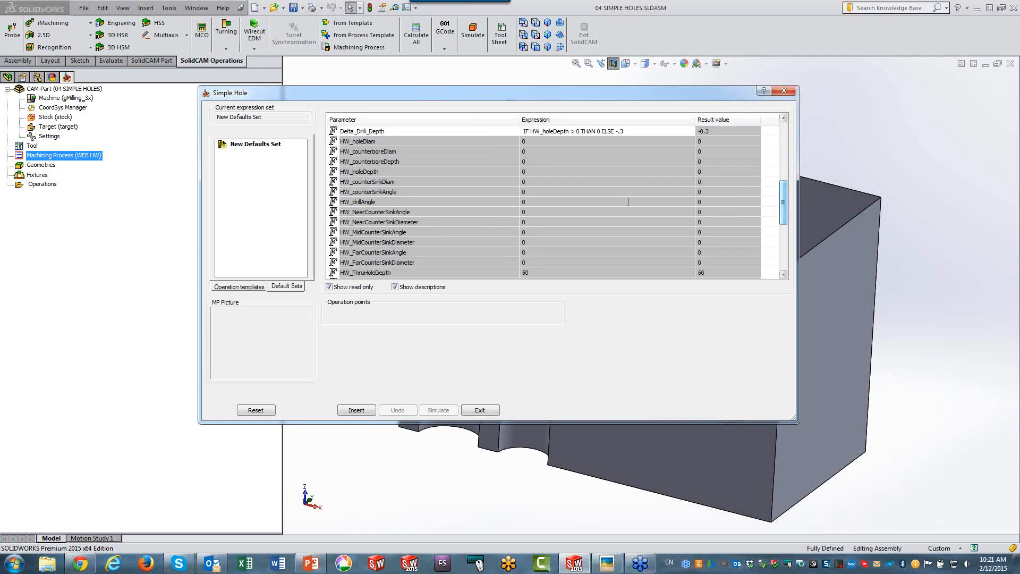
{"action": "left_click", "coordinate": [629, 202]}
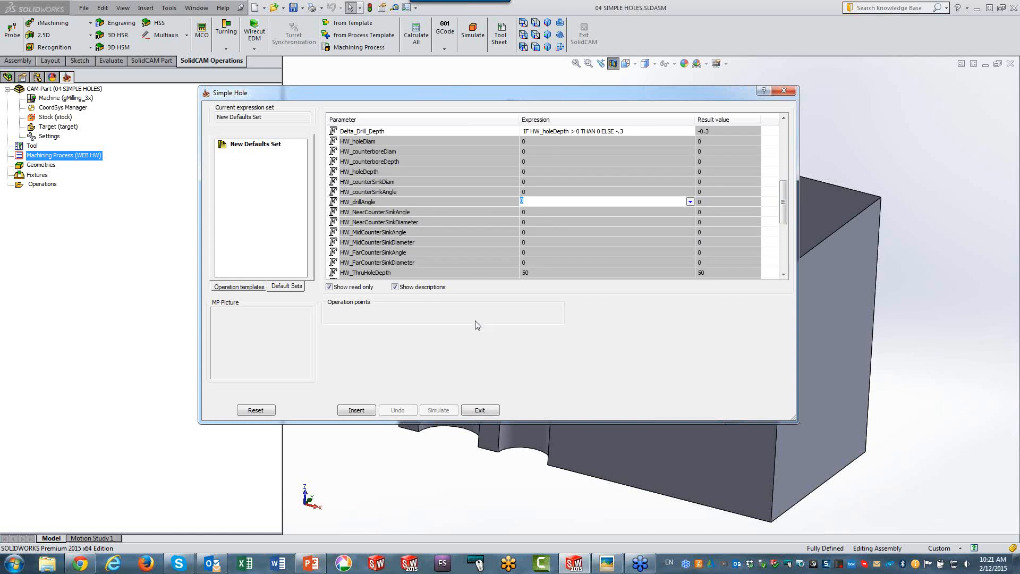
{"action": "left_click", "coordinate": [341, 287]}
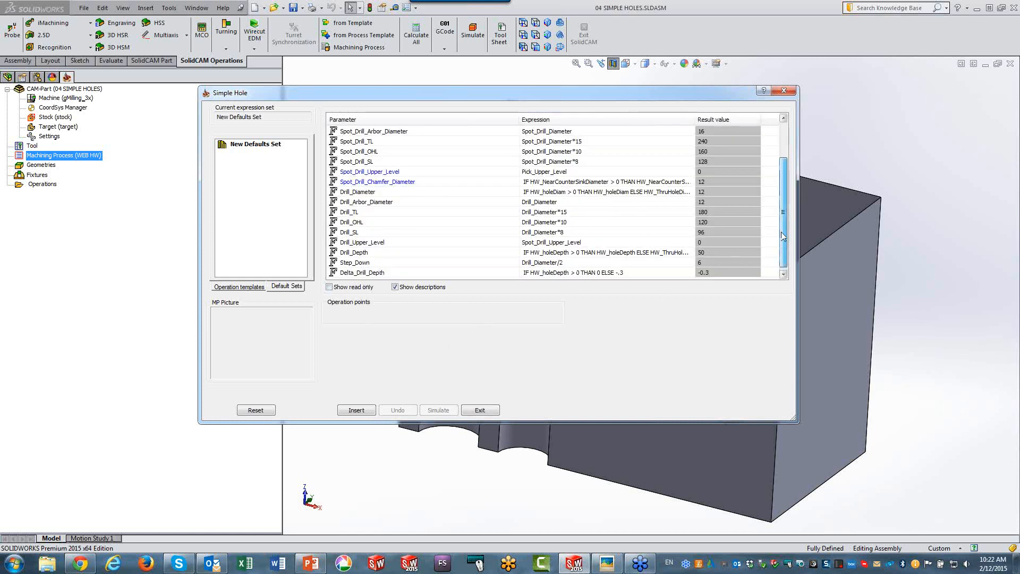
{"action": "left_click_drag", "start_coordinate": [784, 224], "coordinate": [783, 183]}
{"action": "left_click", "coordinate": [659, 233]}
Step: Insert the Simple Hole operations into the CAM part, dismissing the cutting length alerts, and close the process dialogs
{"action": "left_click", "coordinate": [359, 411]}
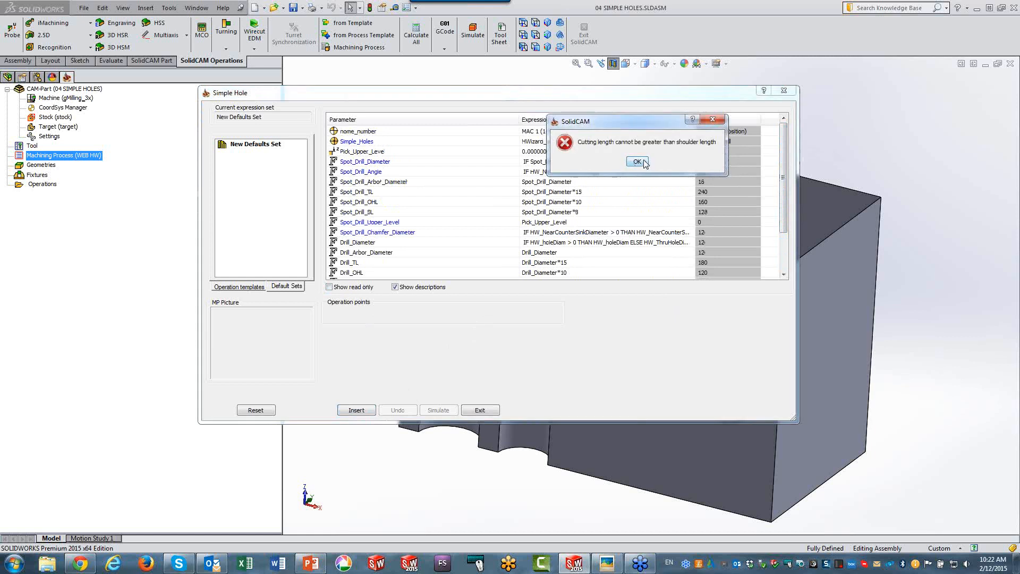
{"action": "left_click", "coordinate": [637, 162]}
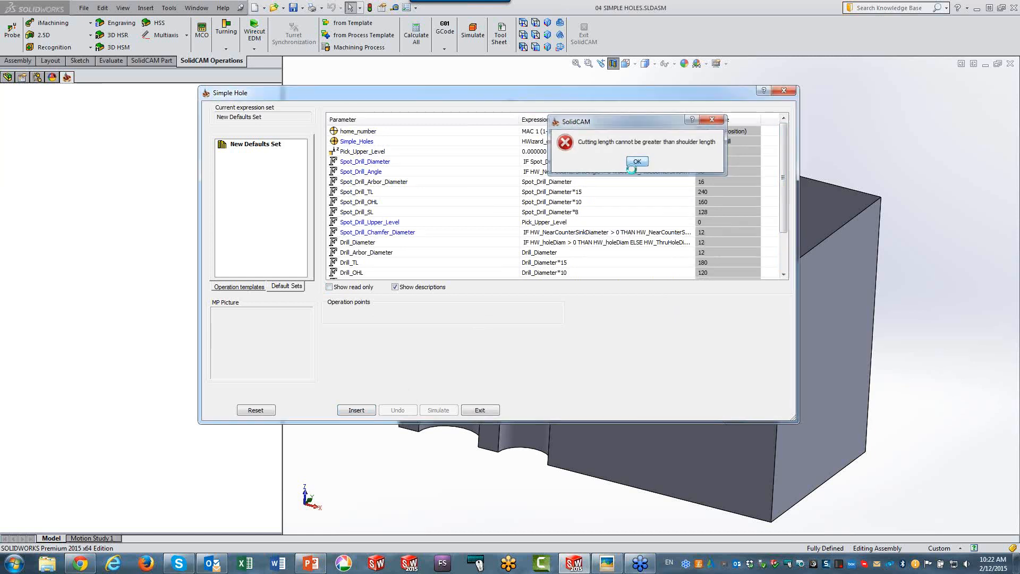
{"action": "left_click", "coordinate": [479, 411]}
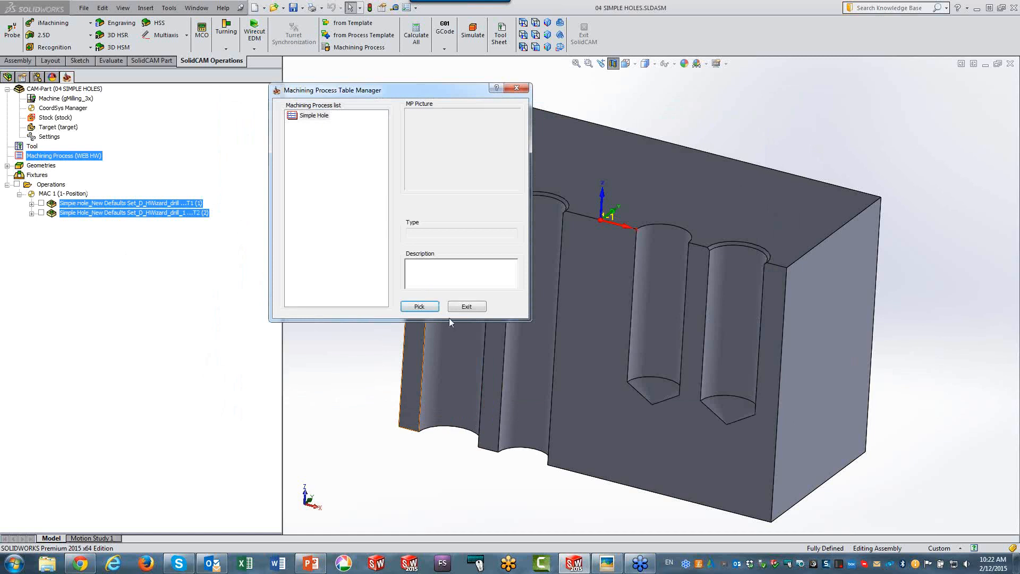
{"action": "left_click", "coordinate": [477, 309]}
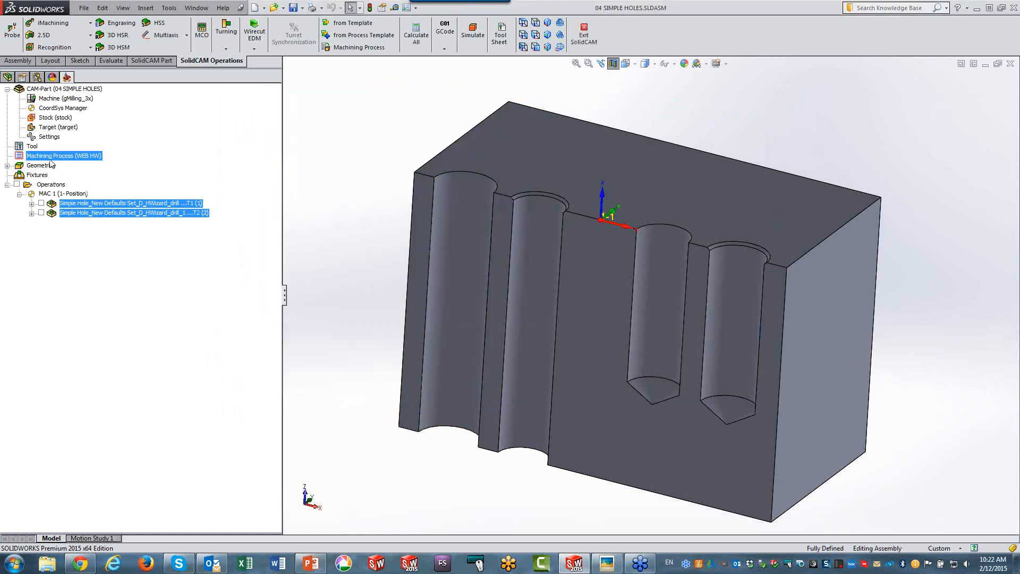
{"action": "right_click", "coordinate": [50, 157]}
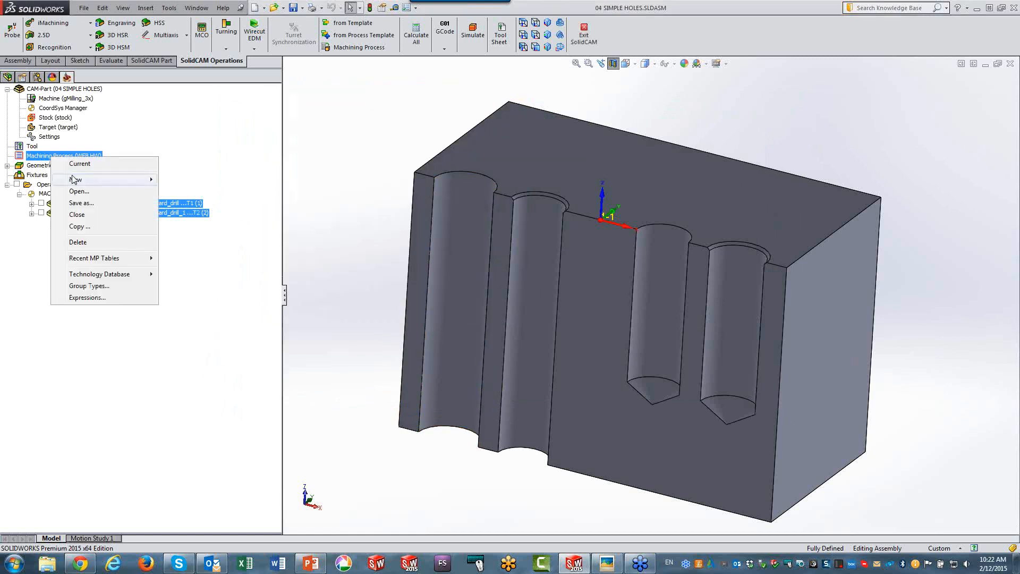
{"action": "left_click", "coordinate": [221, 163]}
{"action": "right_click", "coordinate": [82, 157]}
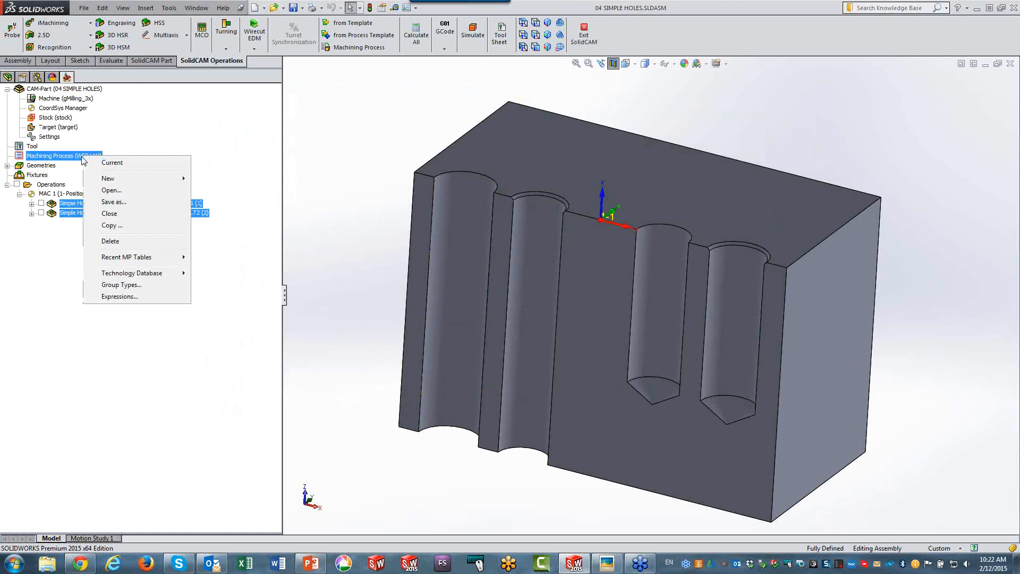
{"action": "left_click", "coordinate": [227, 146]}
{"action": "right_click", "coordinate": [115, 211]}
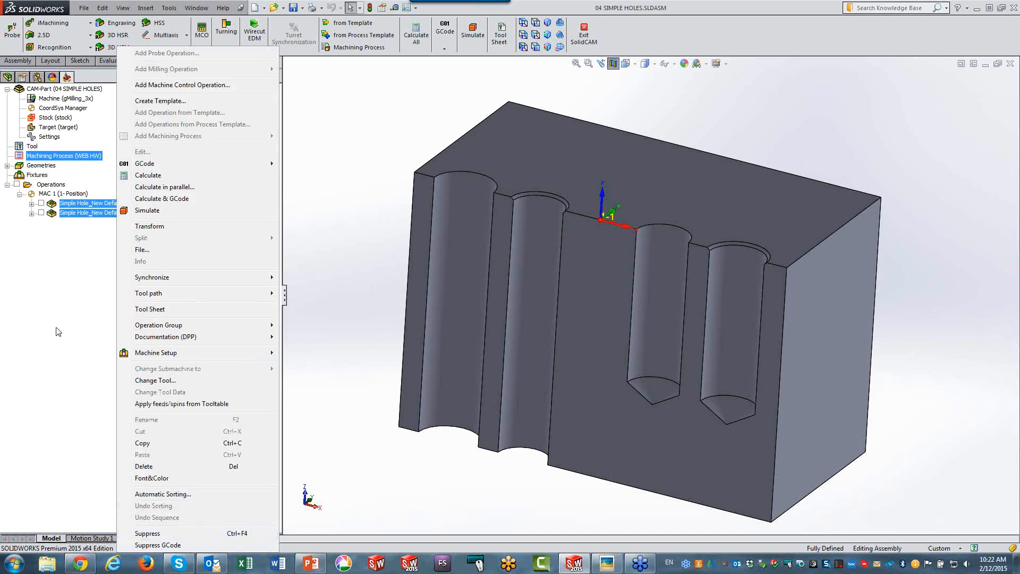
{"action": "left_click", "coordinate": [47, 277]}
Step: Delete all operations from the CAM part and confirm the deletion
{"action": "left_click", "coordinate": [46, 185]}
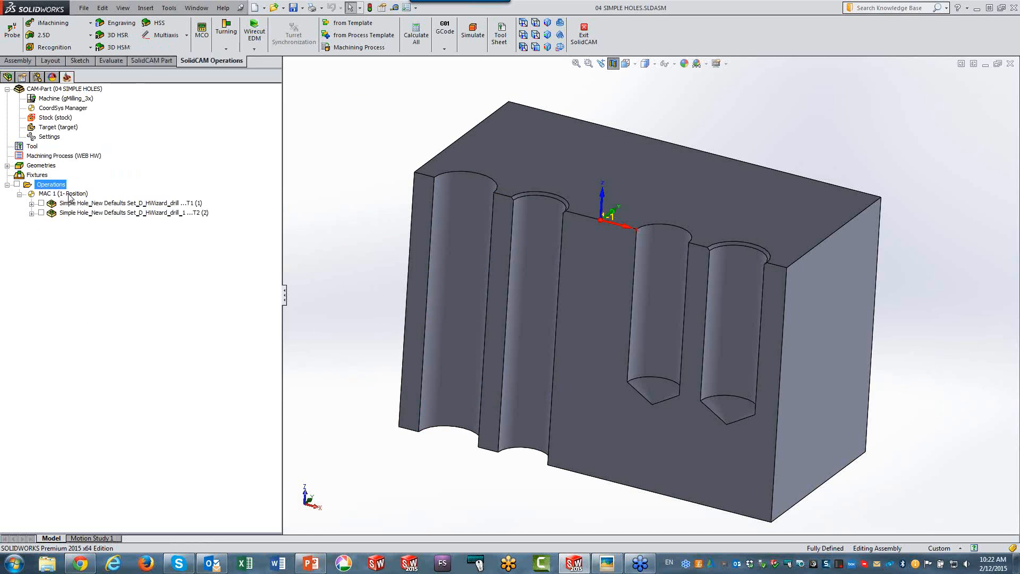
{"action": "right_click", "coordinate": [63, 185]}
{"action": "left_click", "coordinate": [126, 456]}
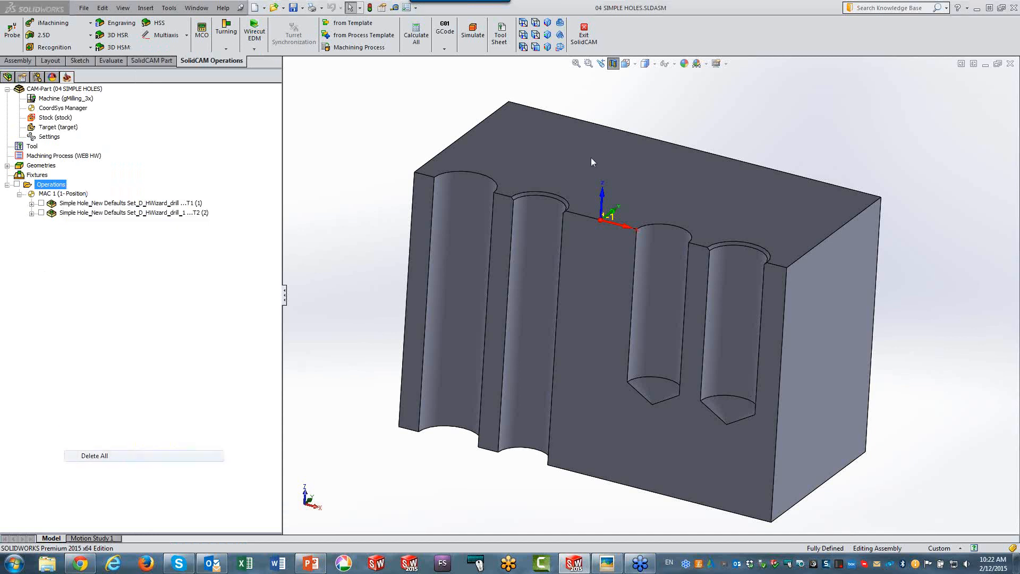
{"action": "left_click", "coordinate": [591, 158]}
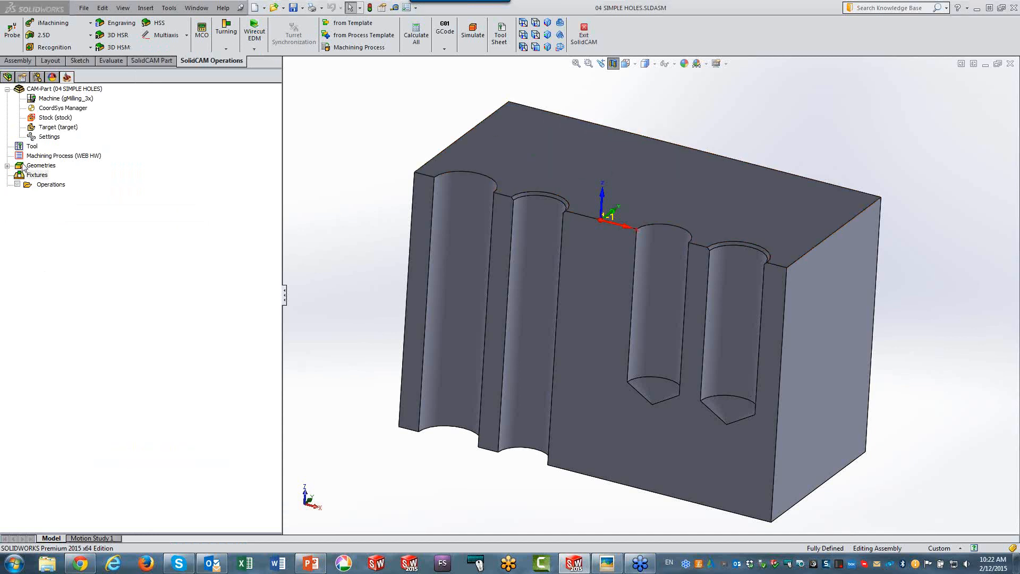
Step: Open the D_Simple_Holes_T2 drill operation of the Simple Hole machining process for editing
{"action": "left_click", "coordinate": [43, 157]}
{"action": "double_click", "coordinate": [42, 157]}
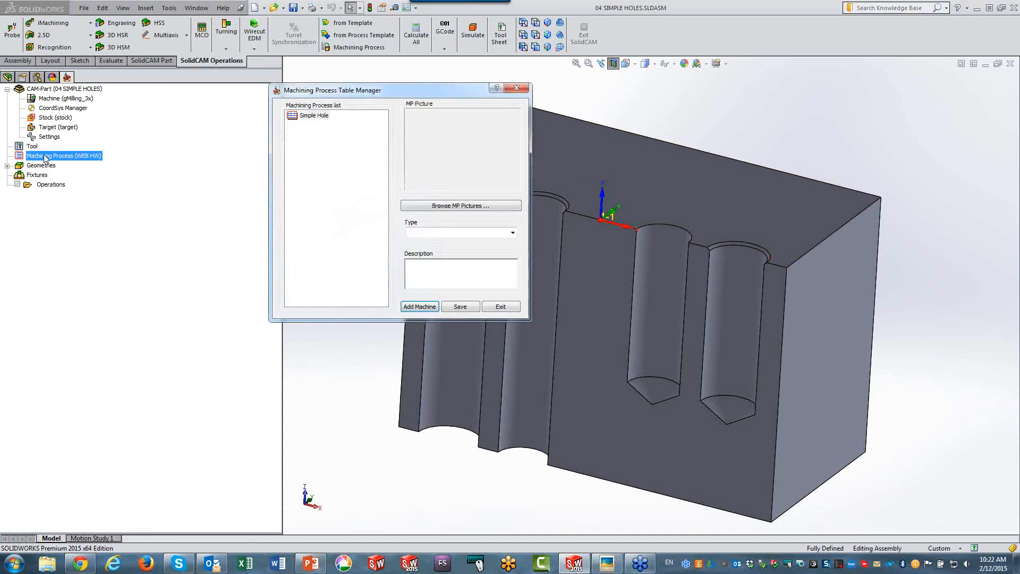
{"action": "double_click", "coordinate": [294, 116]}
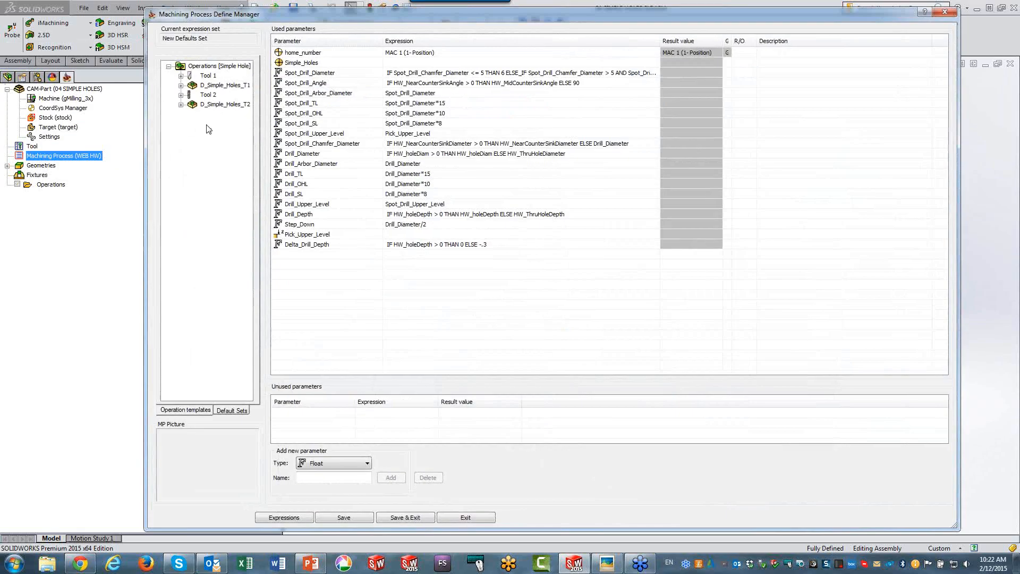
{"action": "right_click", "coordinate": [216, 106]}
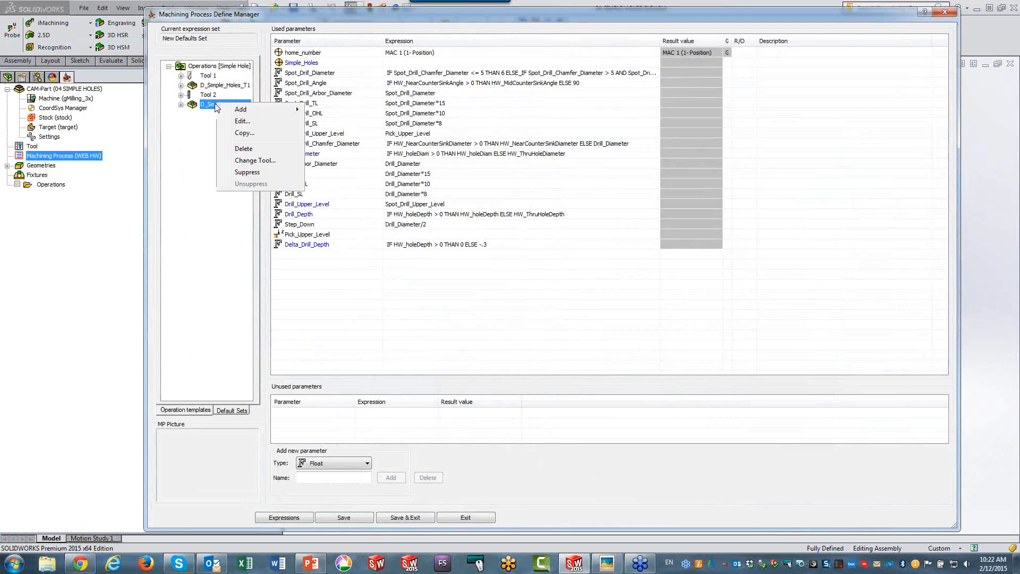
{"action": "left_click", "coordinate": [242, 121]}
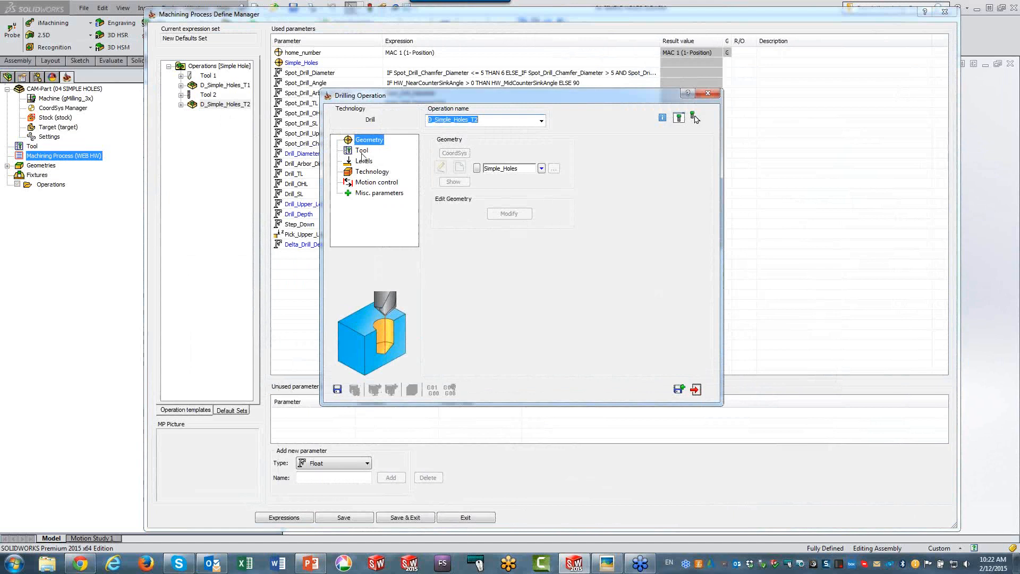
Step: Assign Drill_CL as a parameter to the drill tool's cutting length, then save and close the drilling operation
{"action": "left_click", "coordinate": [362, 150]}
{"action": "left_click", "coordinate": [499, 304]}
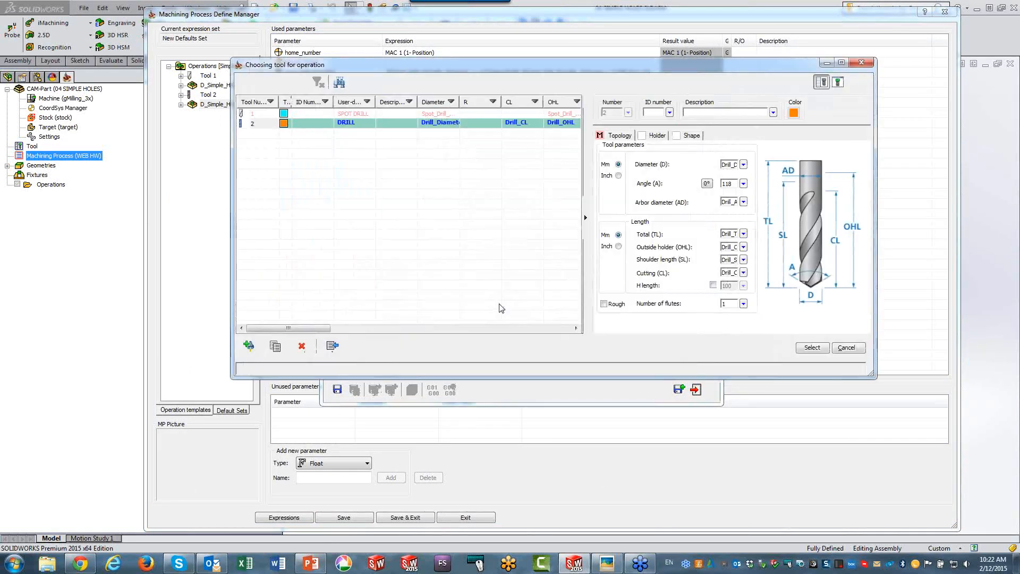
{"action": "left_click", "coordinate": [745, 273]}
{"action": "left_click", "coordinate": [787, 356]}
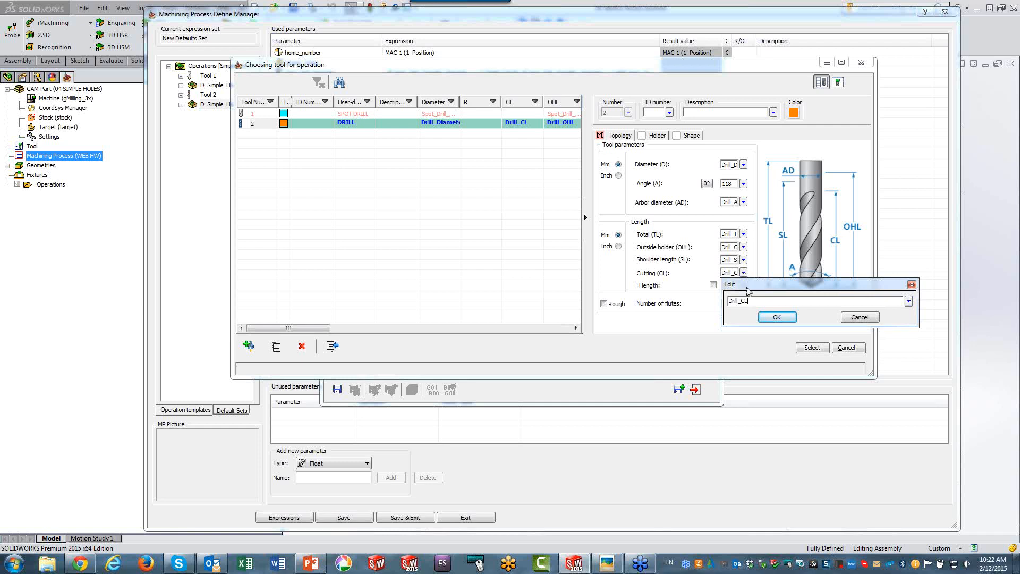
{"action": "left_click_drag", "start_coordinate": [749, 290], "coordinate": [814, 238]}
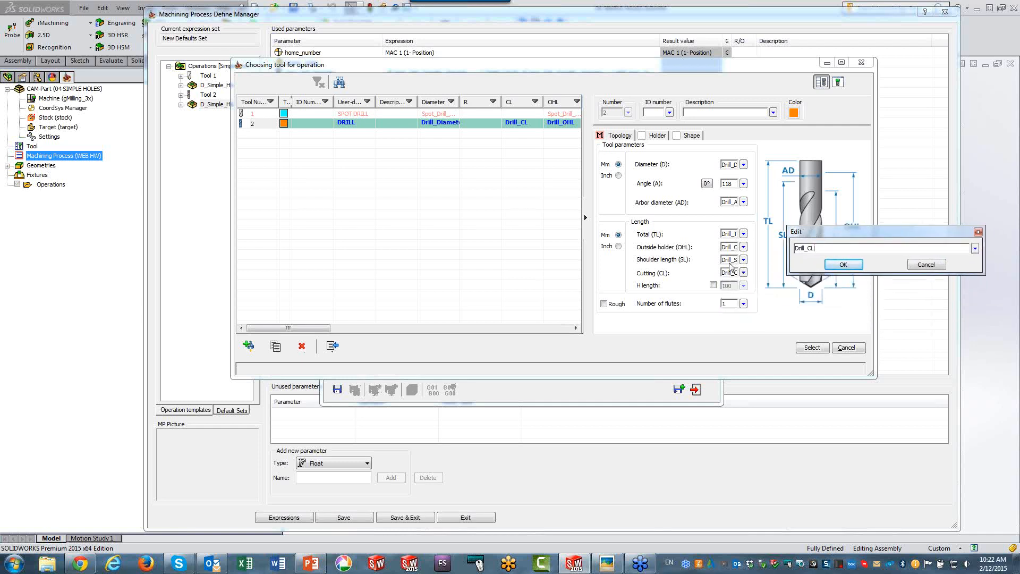
{"action": "left_click", "coordinate": [842, 264]}
{"action": "left_click", "coordinate": [812, 348]}
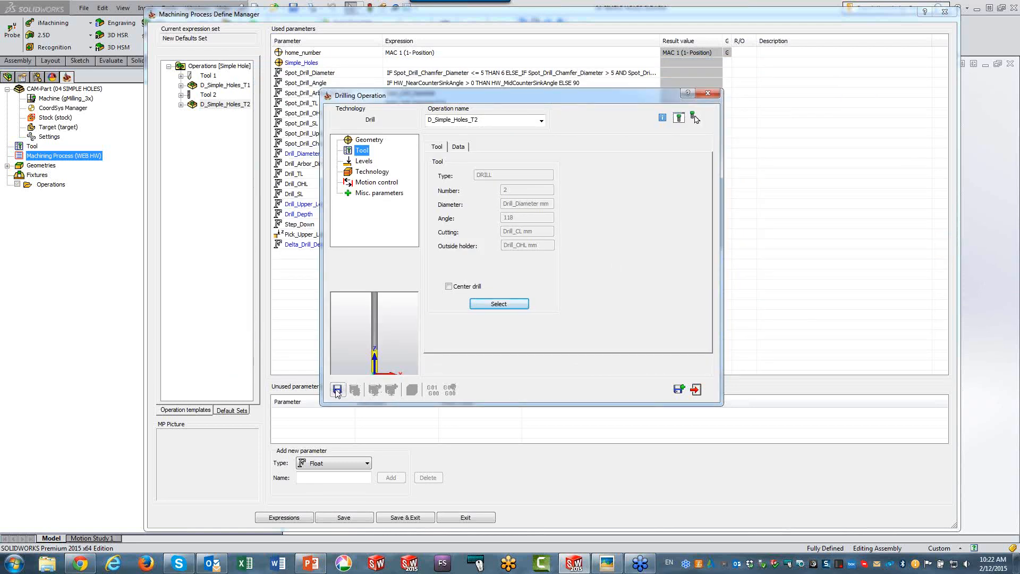
{"action": "left_click", "coordinate": [694, 390]}
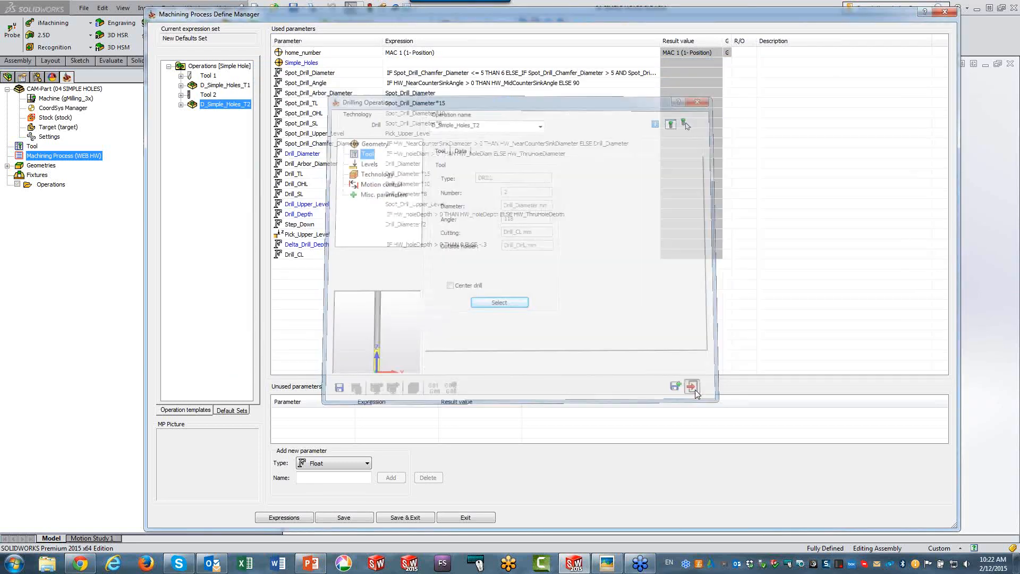
Step: Set the Drill_CL expression to Drill_Diameter*6, then save and close the machining process definition
{"action": "left_click", "coordinate": [404, 254]}
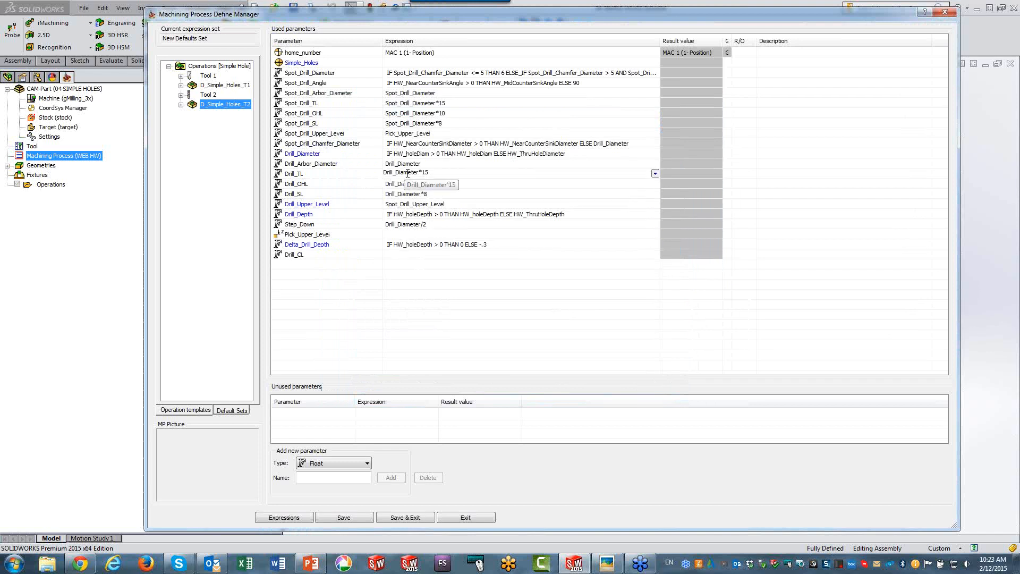
{"action": "left_click", "coordinate": [537, 244]}
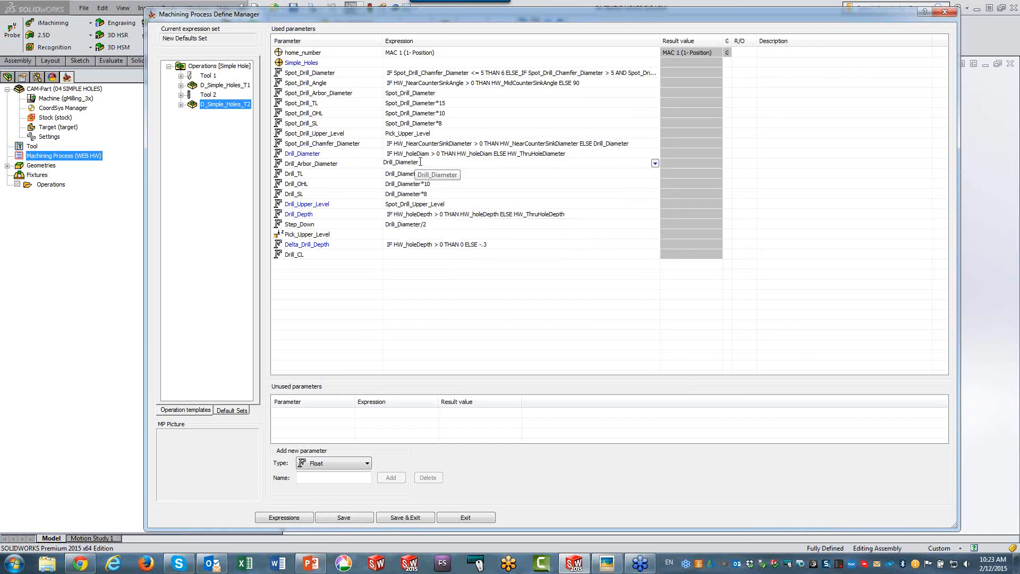
{"action": "double_click", "coordinate": [393, 163]}
{"action": "key", "text": "ctrl+c"}
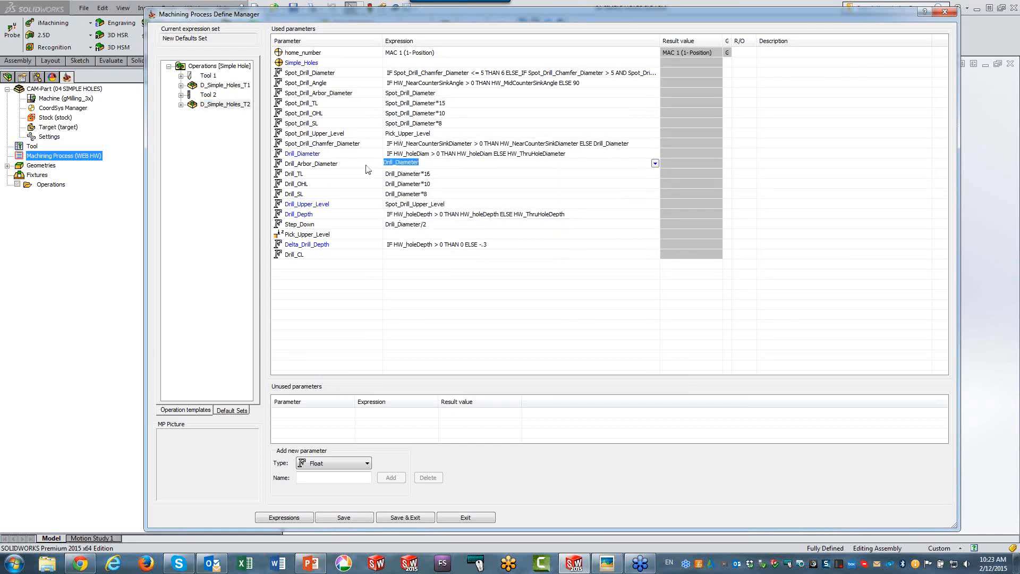
{"action": "left_click", "coordinate": [398, 257]}
{"action": "key", "text": "ctrl+v"}
{"action": "type", "text": "*6"}
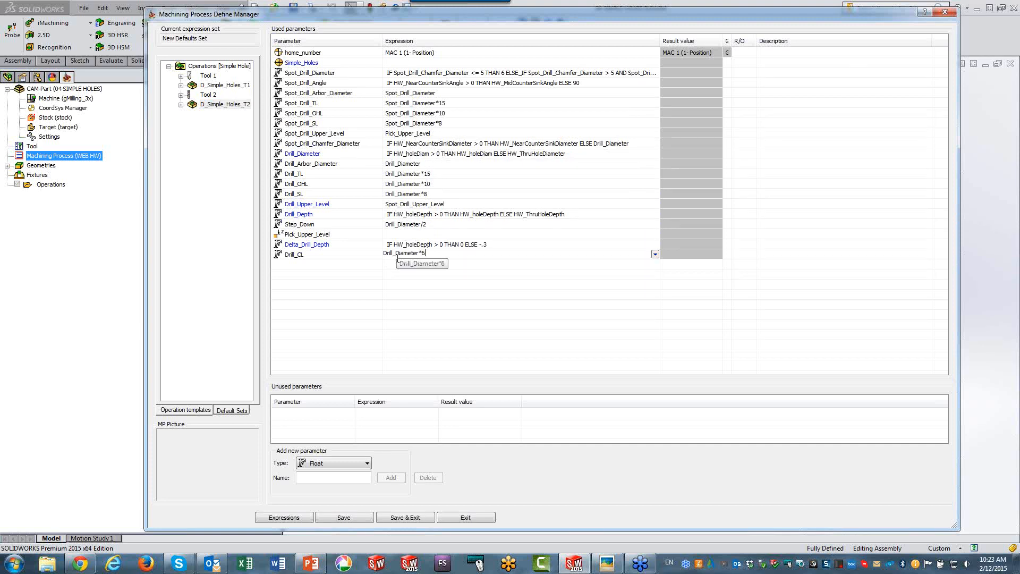
{"action": "left_click", "coordinate": [425, 313]}
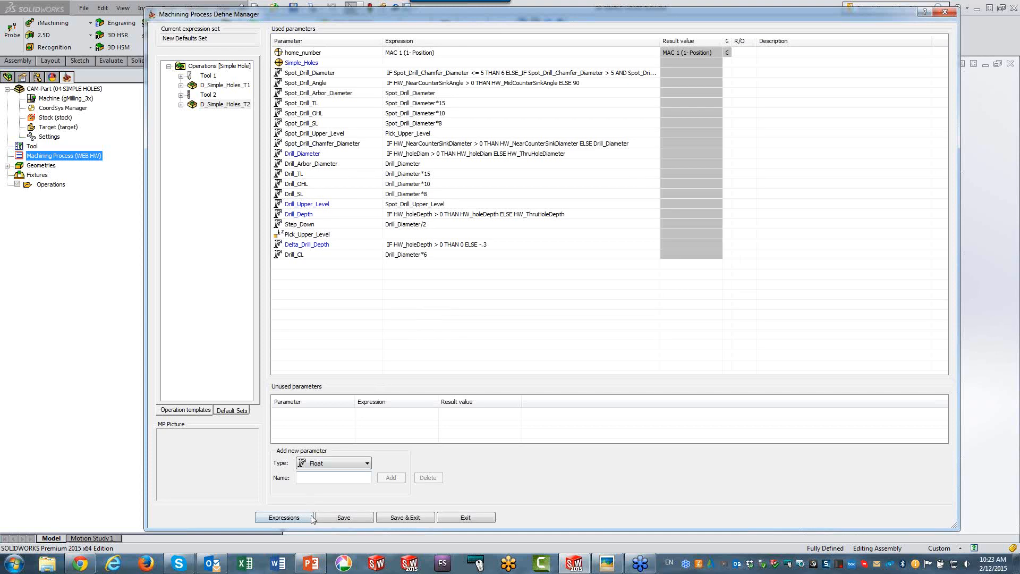
{"action": "left_click", "coordinate": [455, 517]}
{"action": "left_click", "coordinate": [460, 306]}
{"action": "left_click", "coordinate": [500, 306]}
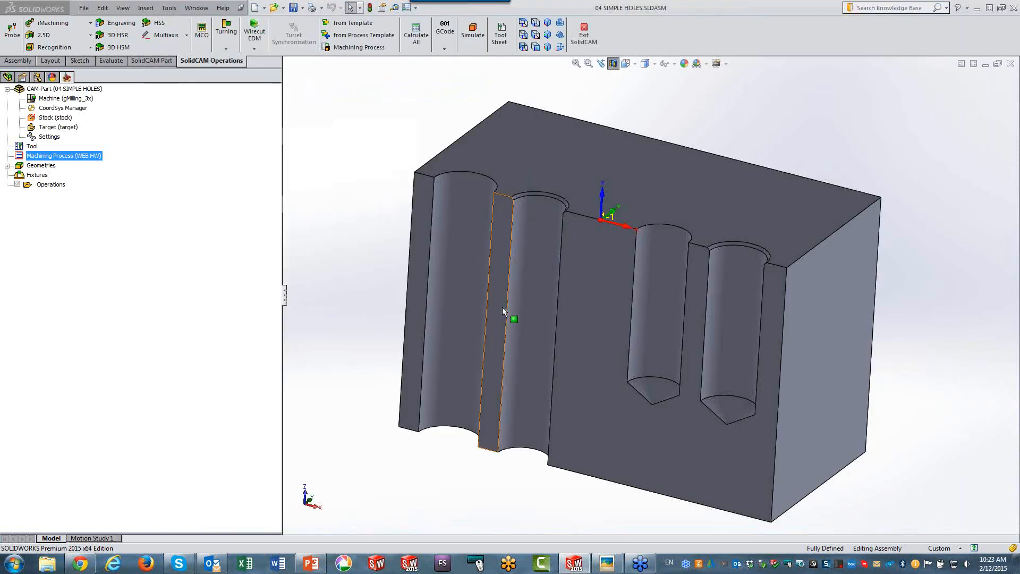
Step: Insert the Simple Hole process operations on the leftmost 12 mm through hole with Pick_Upper_Level set to 0
{"action": "left_click", "coordinate": [50, 184]}
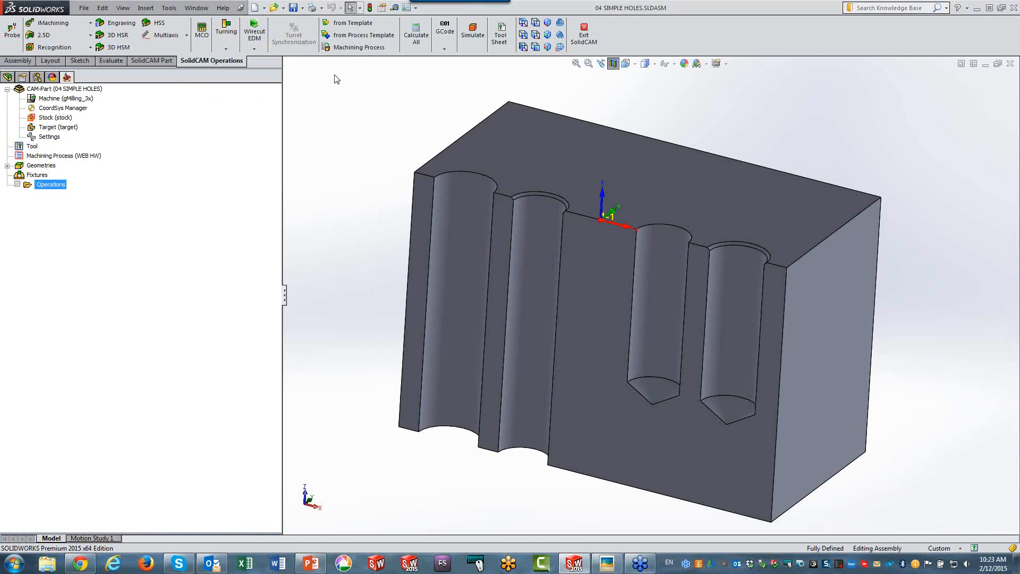
{"action": "left_click", "coordinate": [380, 50]}
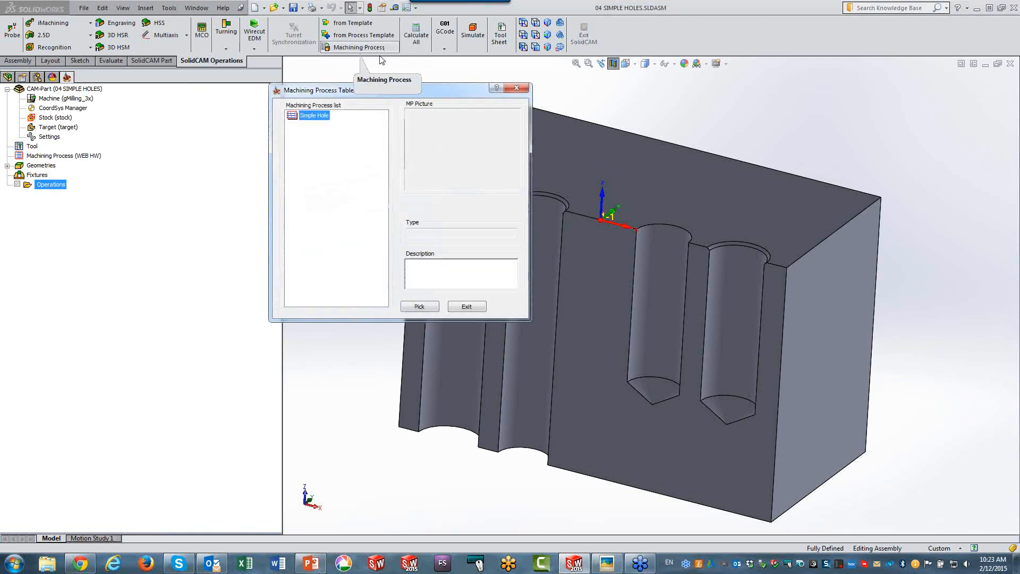
{"action": "left_click", "coordinate": [420, 308]}
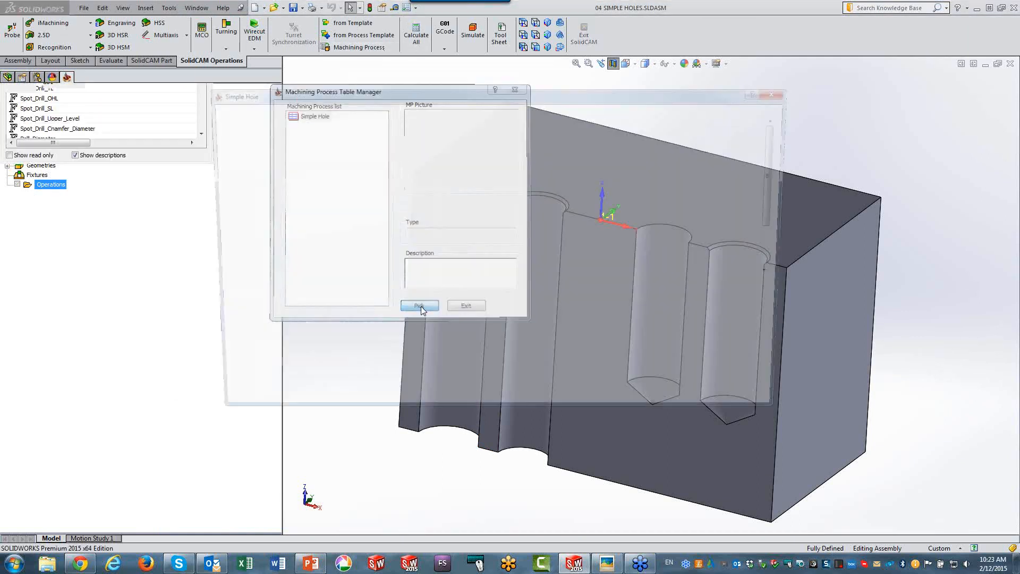
{"action": "left_click", "coordinate": [690, 142]}
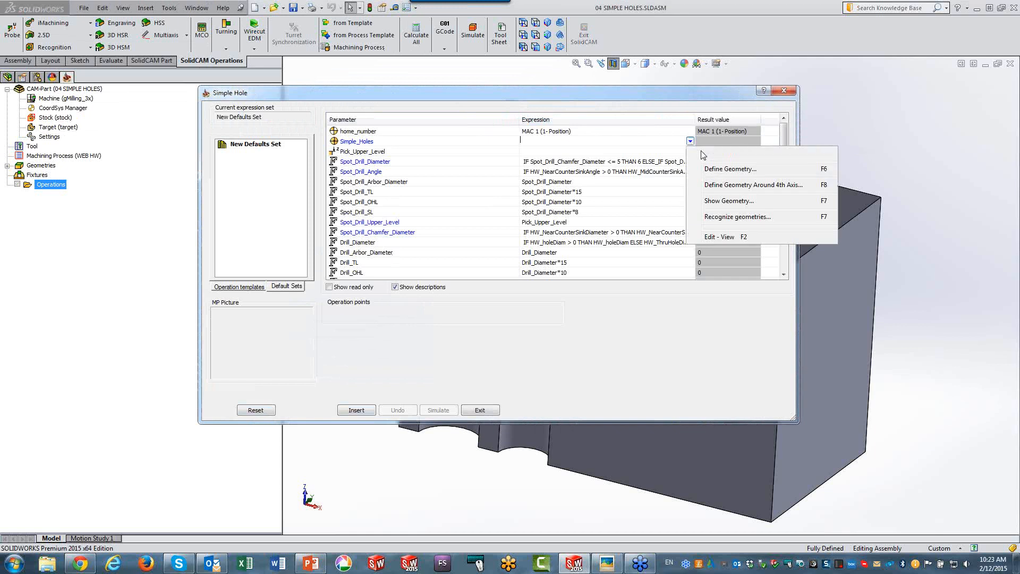
{"action": "left_click", "coordinate": [712, 219]}
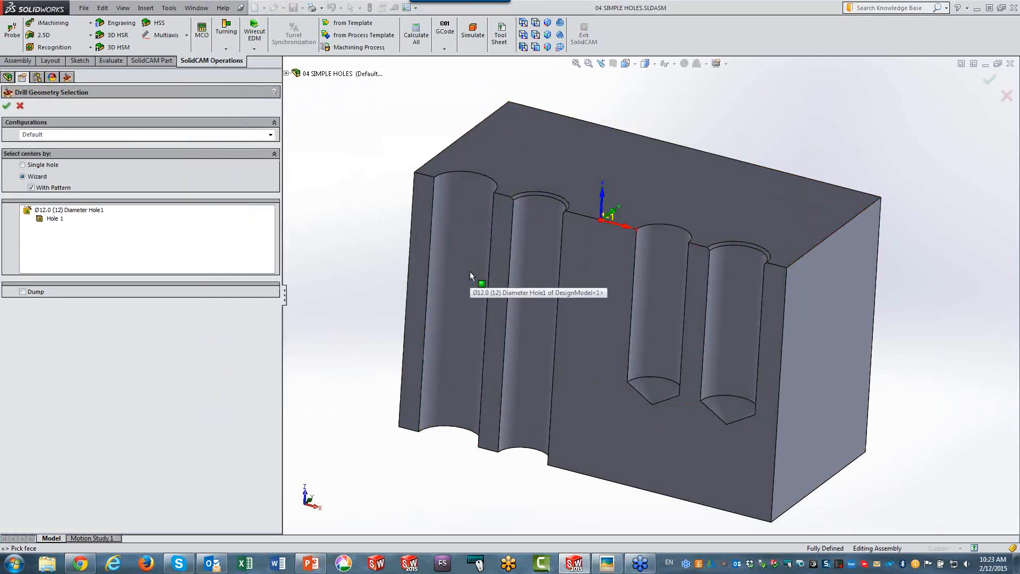
{"action": "left_click", "coordinate": [7, 105]}
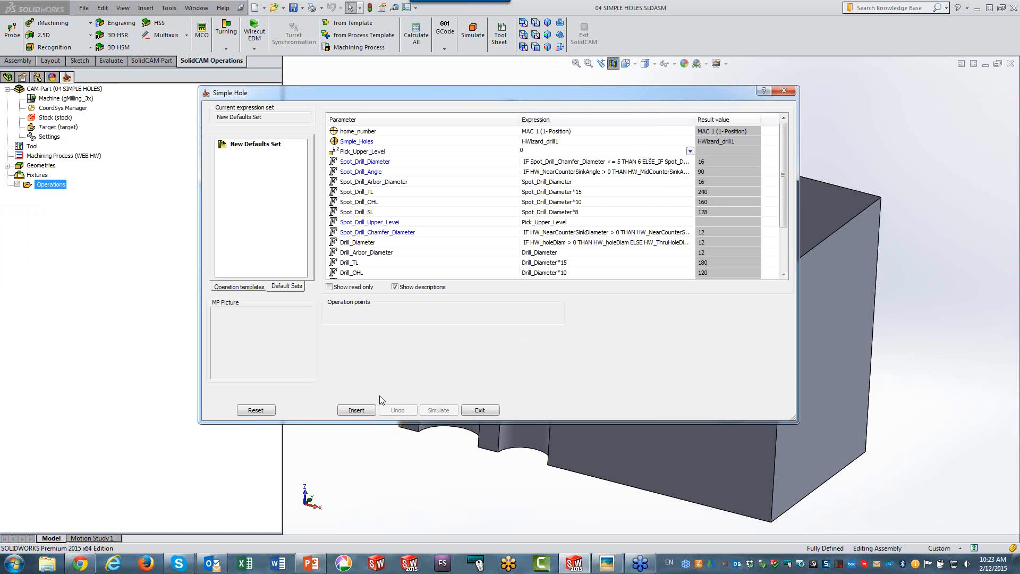
{"action": "left_click", "coordinate": [363, 409]}
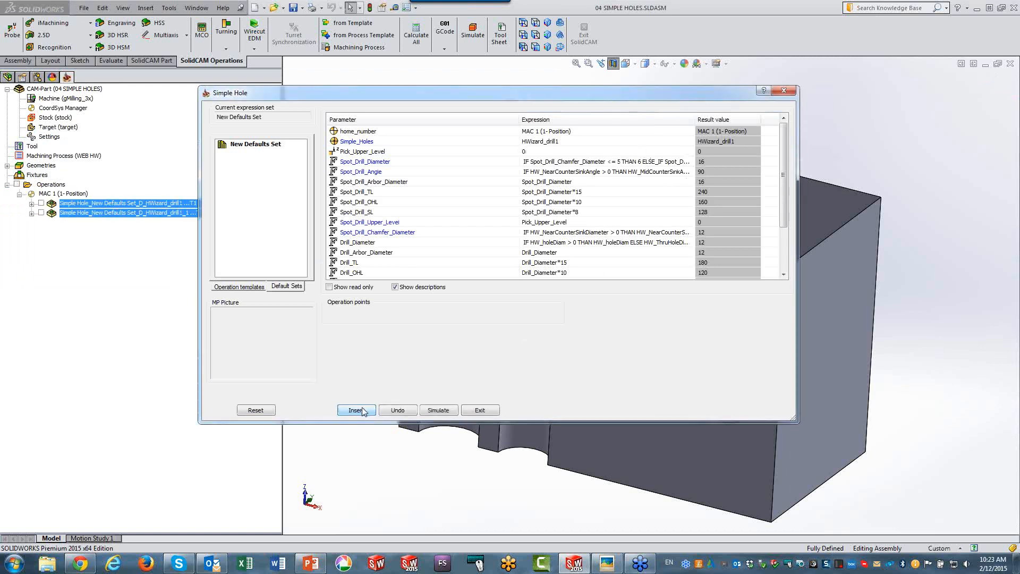
Step: Reset the Simple Hole parameter values and review the parameter list with the read-only parameters temporarily shown
{"action": "left_click", "coordinate": [256, 410]}
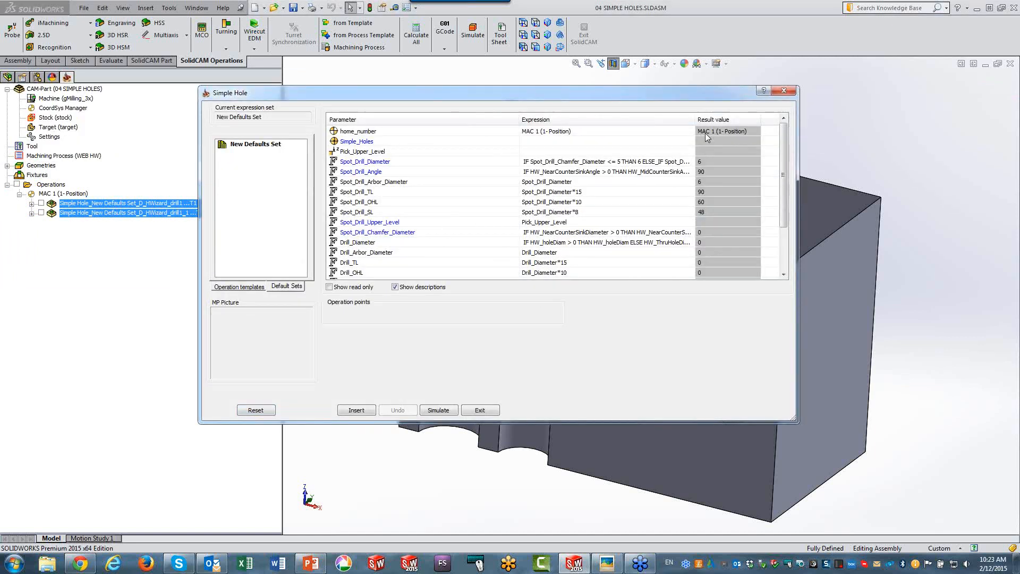
{"action": "scroll", "coordinate": [424, 261], "scroll_direction": "down", "scroll_amount": 3}
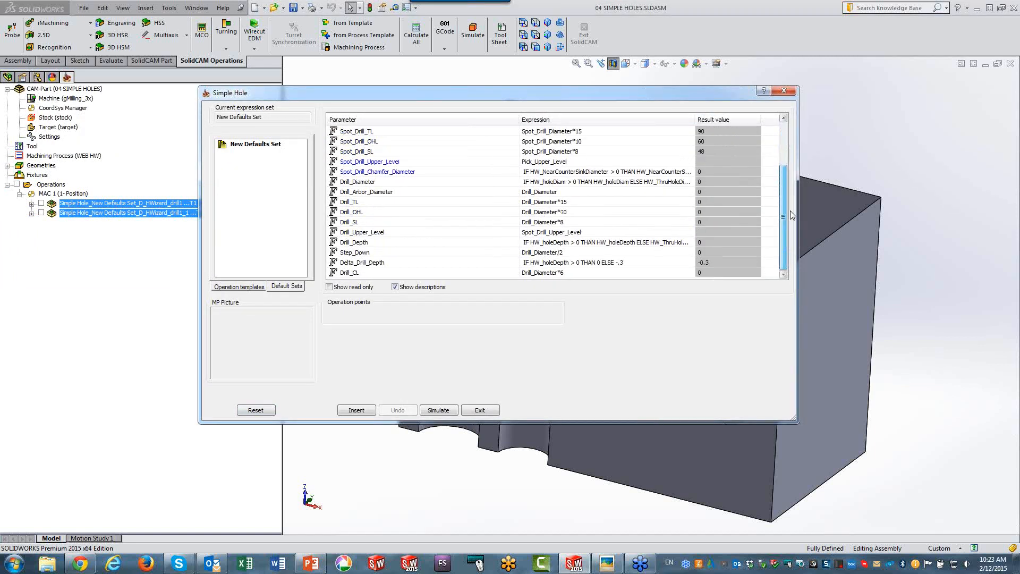
{"action": "left_click", "coordinate": [329, 287]}
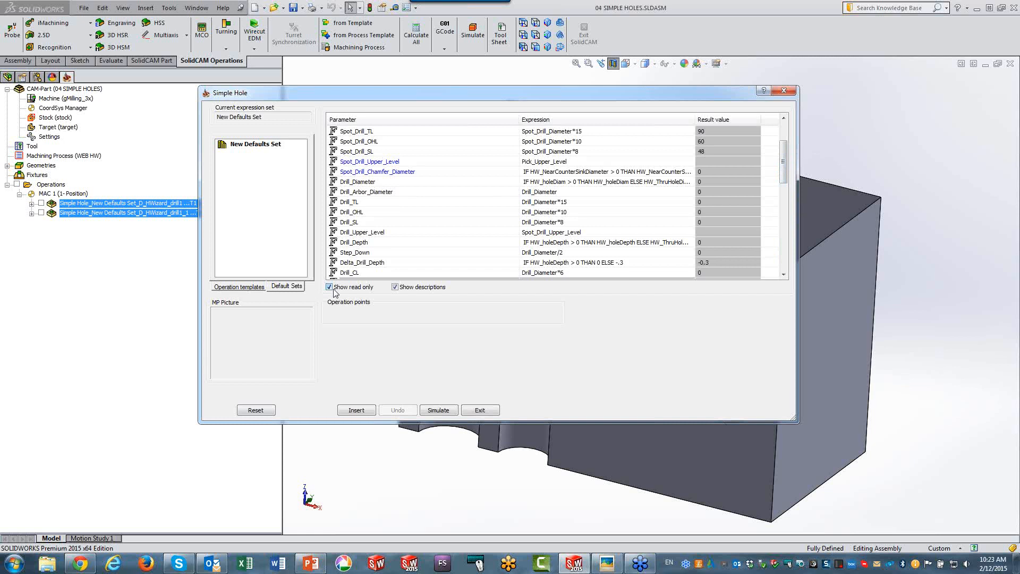
{"action": "left_click_drag", "start_coordinate": [785, 158], "coordinate": [745, 132]}
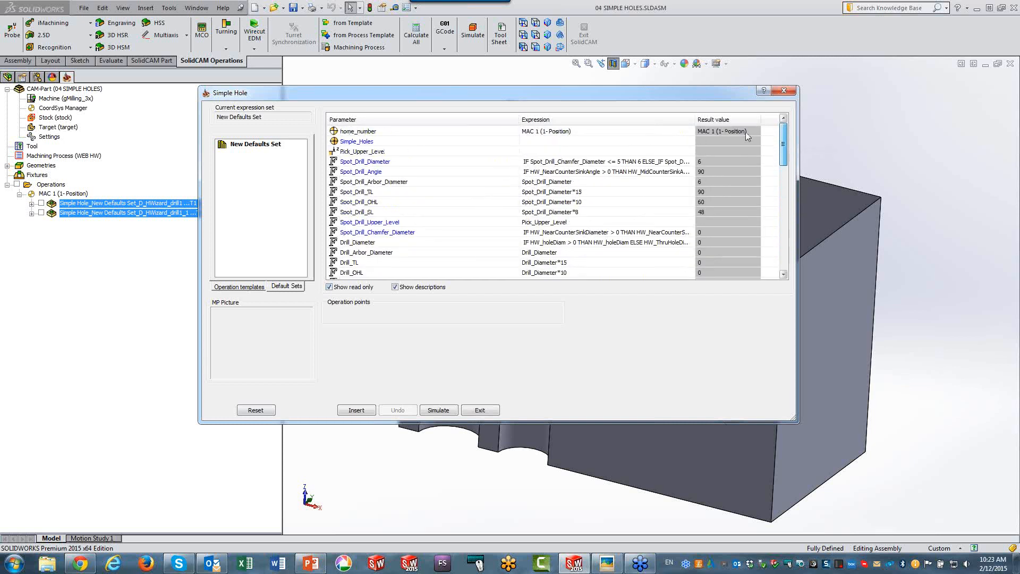
{"action": "left_click", "coordinate": [336, 289]}
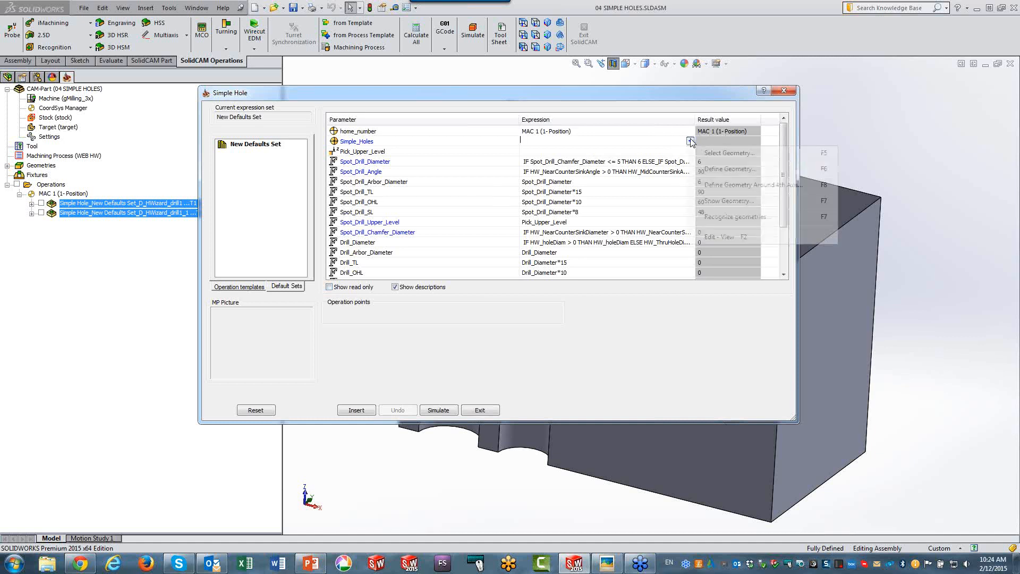
Step: Insert the Simple Hole process operations on the chamfered 10 mm through hole with Pick_Upper_Level set to 0
{"action": "left_click", "coordinate": [690, 141]}
{"action": "left_click", "coordinate": [707, 215]}
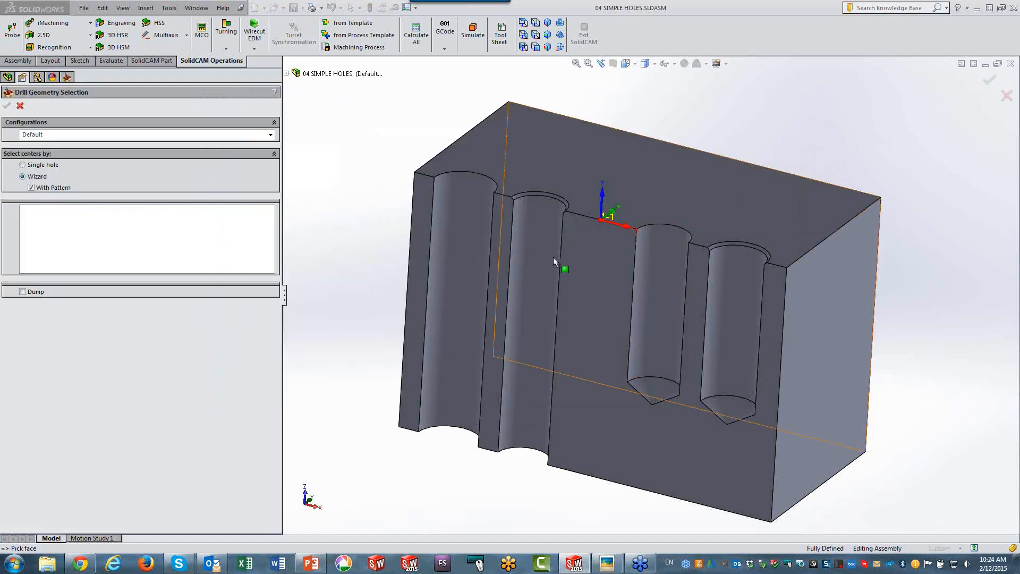
{"action": "left_click", "coordinate": [527, 259]}
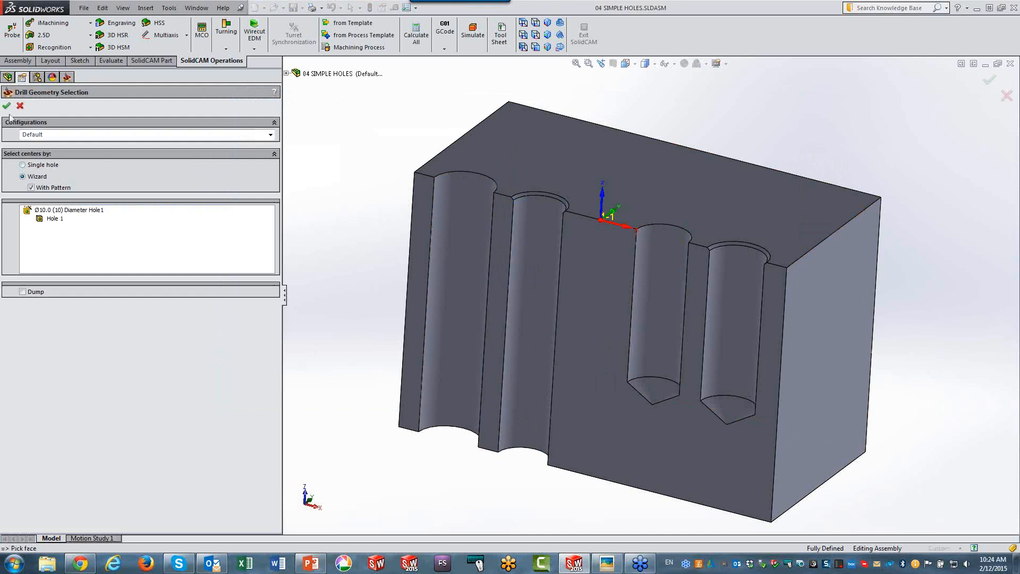
{"action": "left_click", "coordinate": [8, 106]}
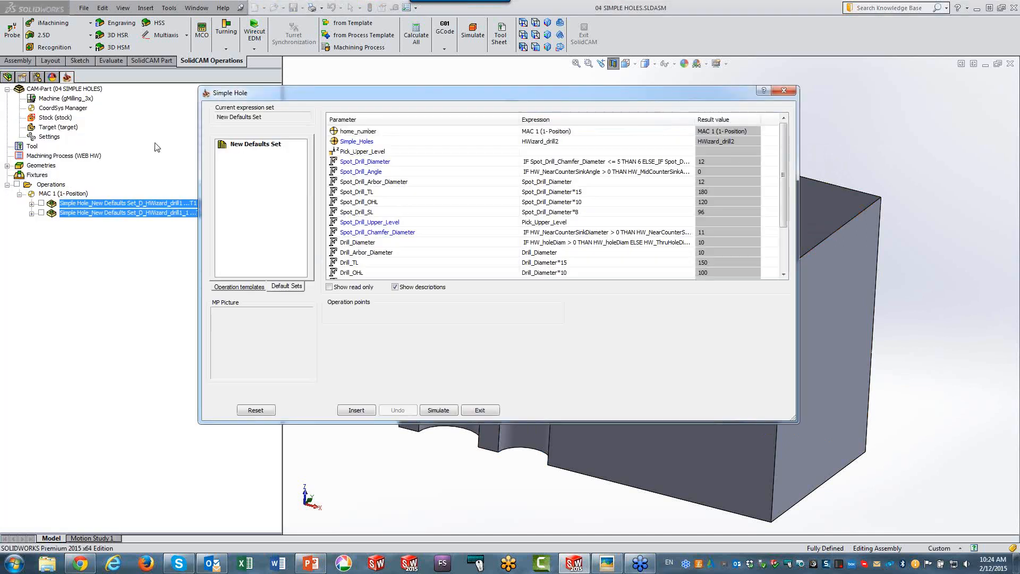
{"action": "left_click", "coordinate": [568, 152]}
{"action": "type", "text": "0"}
{"action": "left_click", "coordinate": [355, 411]}
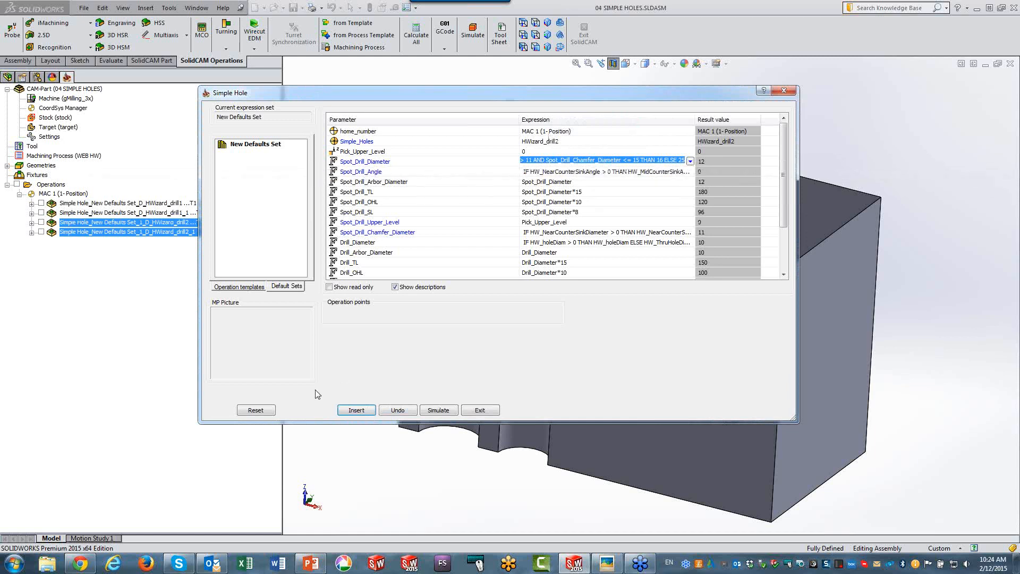
Step: Reset the parameters and insert the Simple Hole process operations on the 10.5 mm blind hole with Pick_Upper_Level set to 0
{"action": "left_click", "coordinate": [268, 409]}
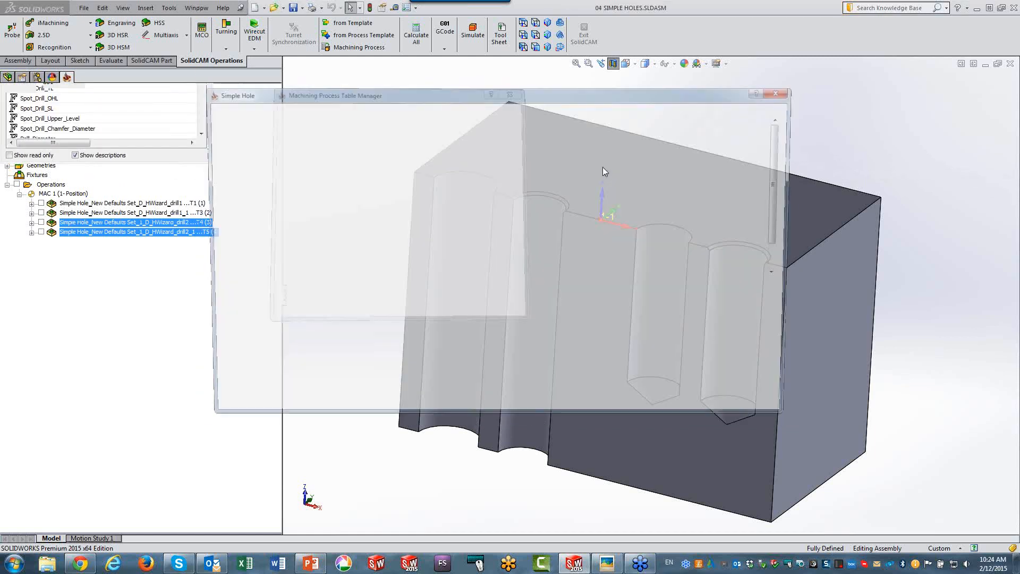
{"action": "left_click", "coordinate": [692, 143]}
{"action": "left_click", "coordinate": [690, 142]}
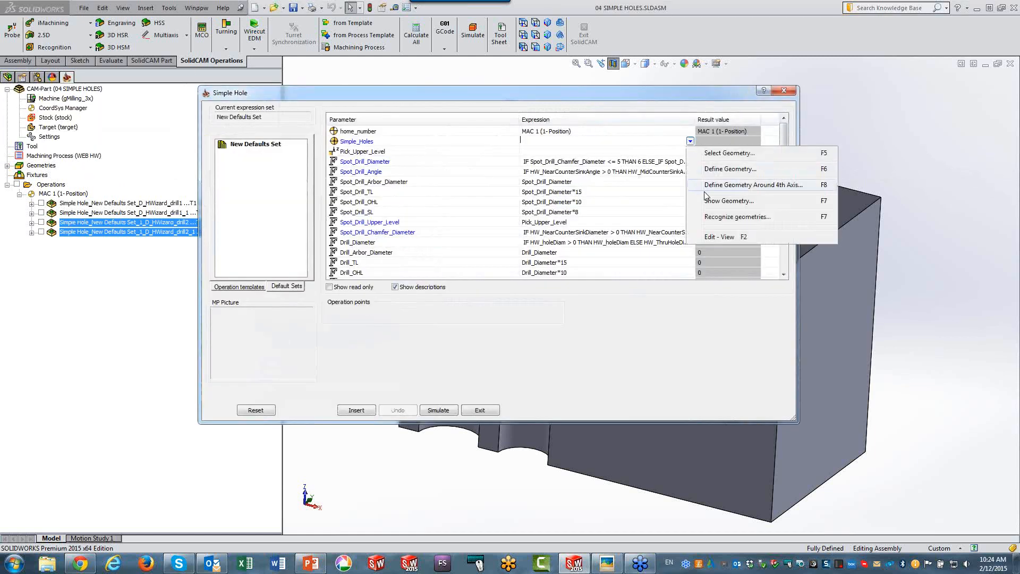
{"action": "left_click", "coordinate": [707, 218]}
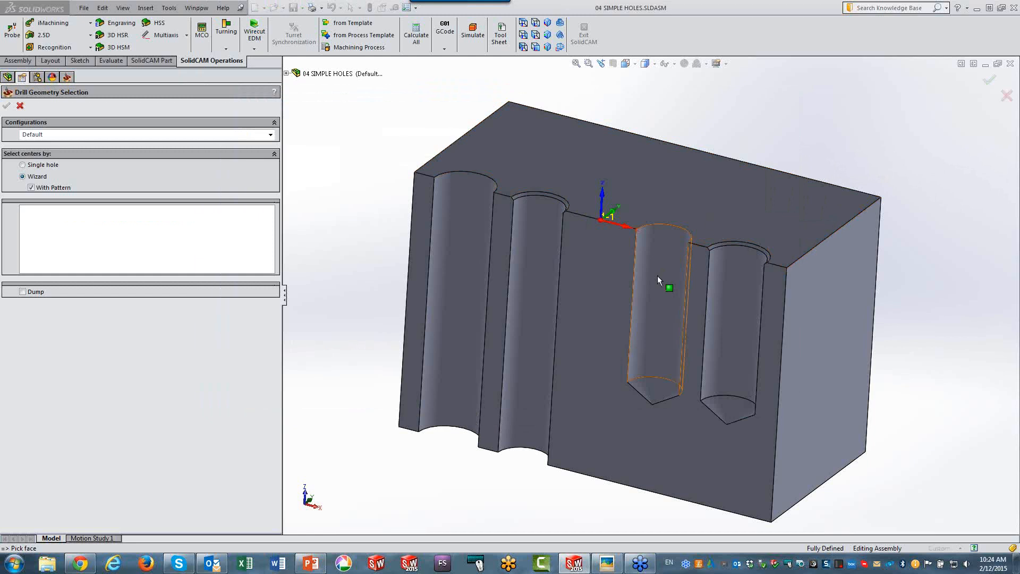
{"action": "left_click", "coordinate": [658, 276]}
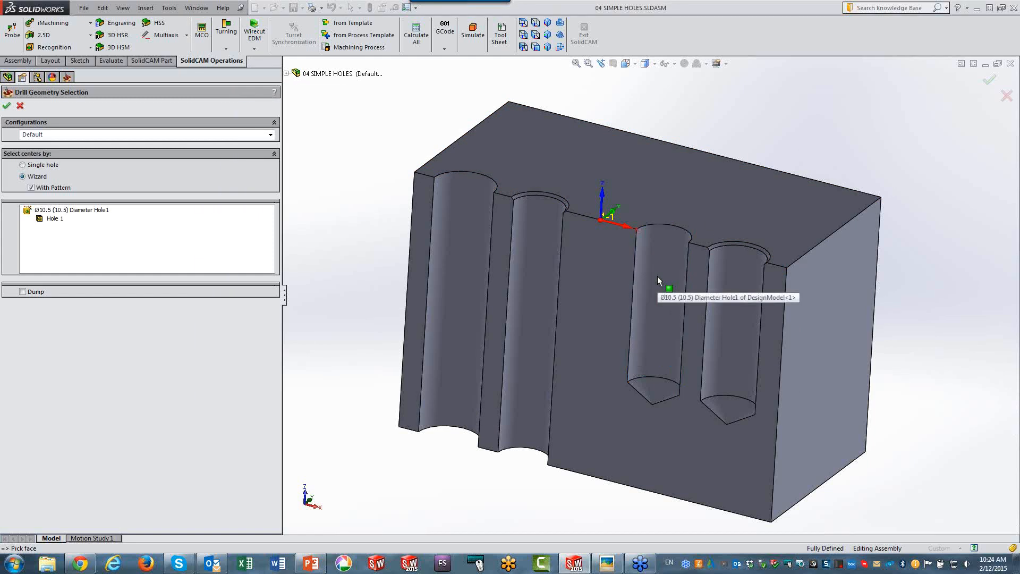
{"action": "left_click", "coordinate": [7, 105]}
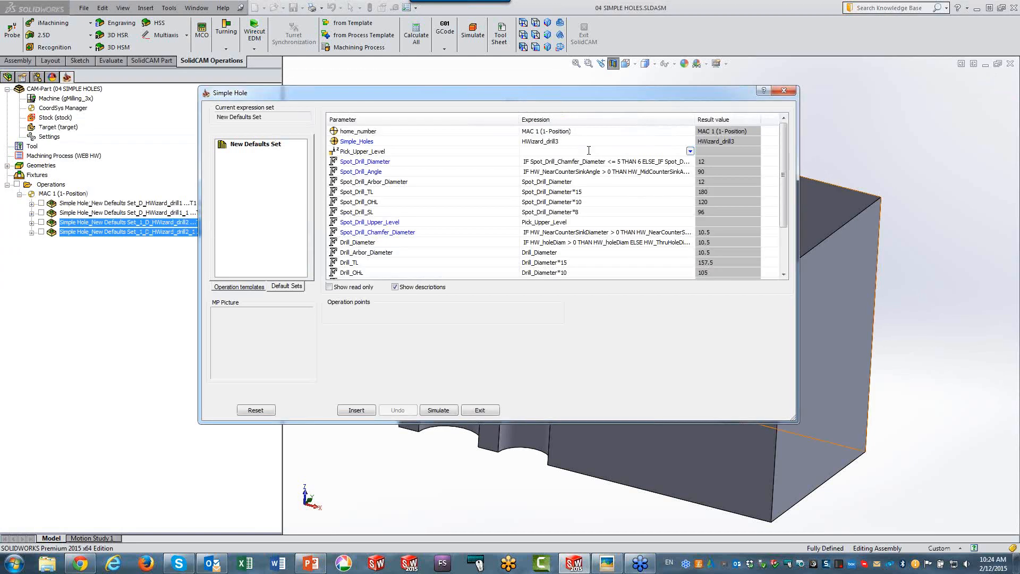
{"action": "type", "text": "0"}
{"action": "left_click", "coordinate": [355, 411]}
Step: Reset the parameters and insert the Simple Hole process operations on the chamfered 11 mm blind hole with Pick_Upper_Level set to 0
{"action": "left_click", "coordinate": [254, 410]}
{"action": "left_click", "coordinate": [600, 133]}
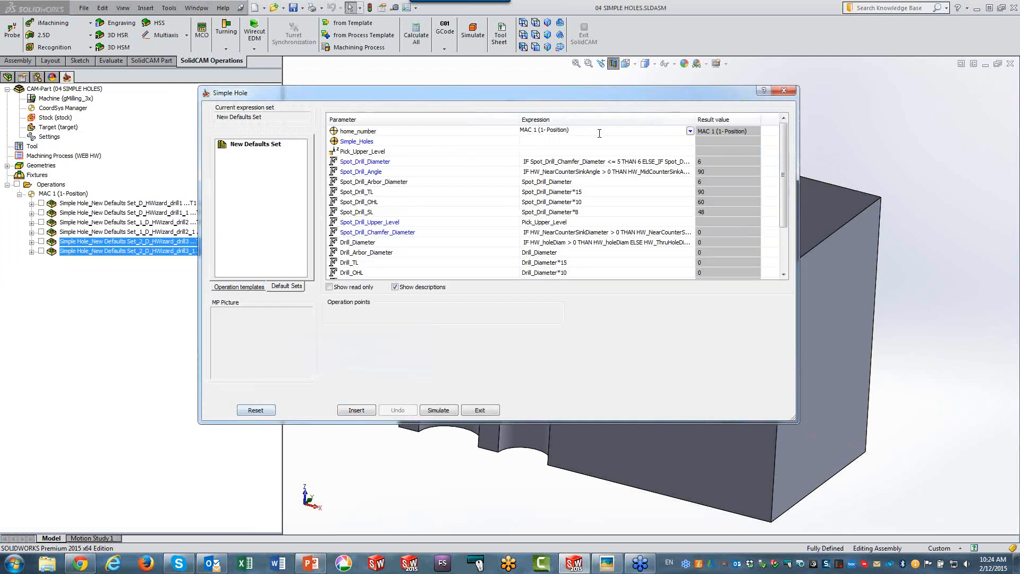
{"action": "left_click", "coordinate": [611, 140]}
{"action": "left_click", "coordinate": [690, 141]}
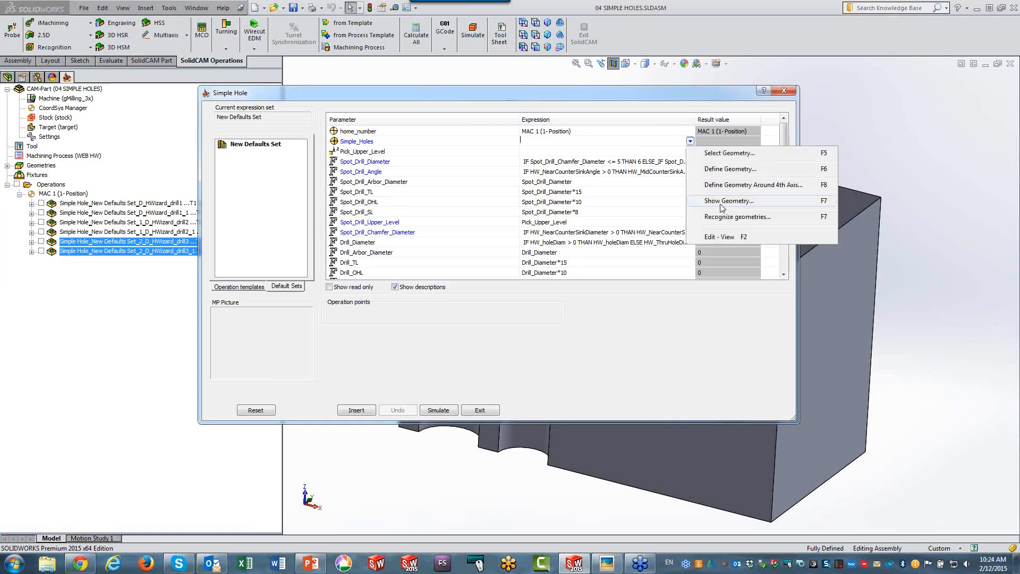
{"action": "left_click", "coordinate": [716, 221]}
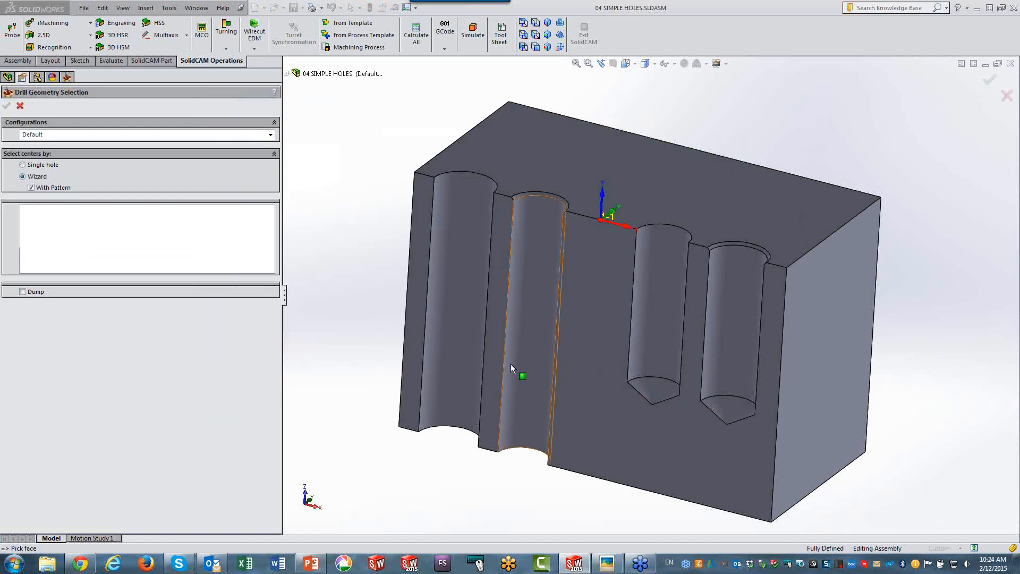
{"action": "left_click", "coordinate": [728, 326]}
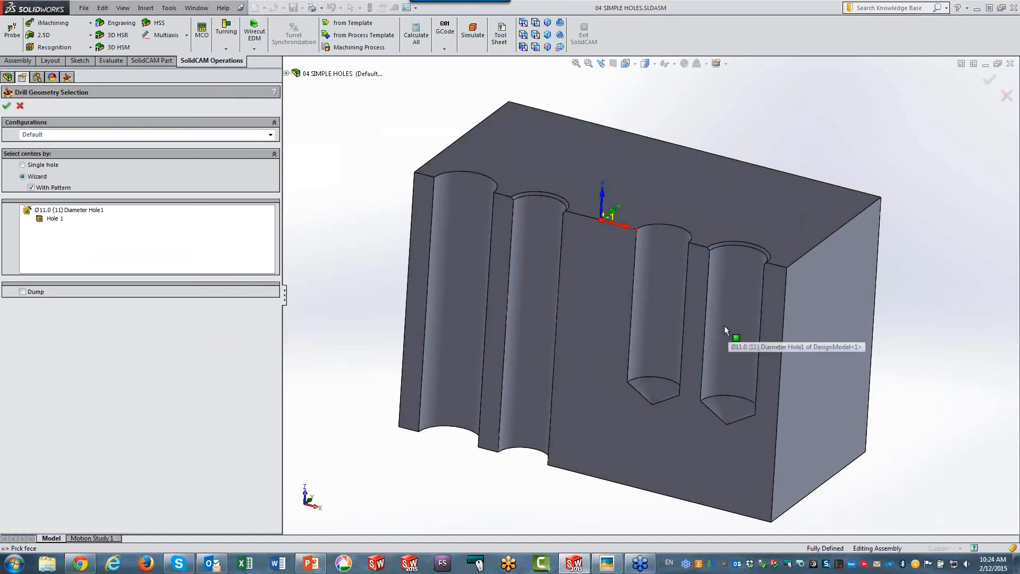
{"action": "left_click", "coordinate": [7, 107]}
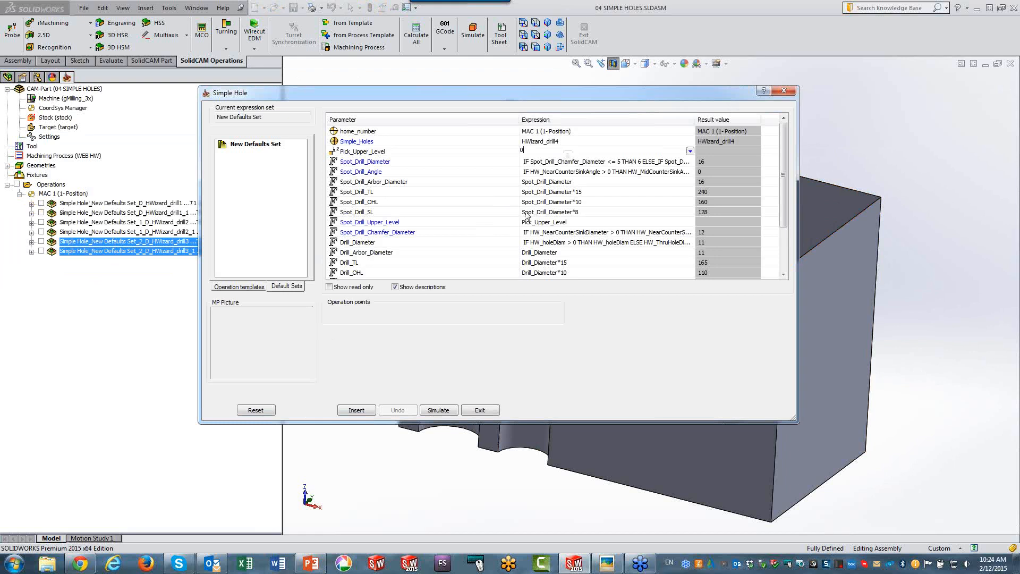
{"action": "left_click", "coordinate": [355, 411]}
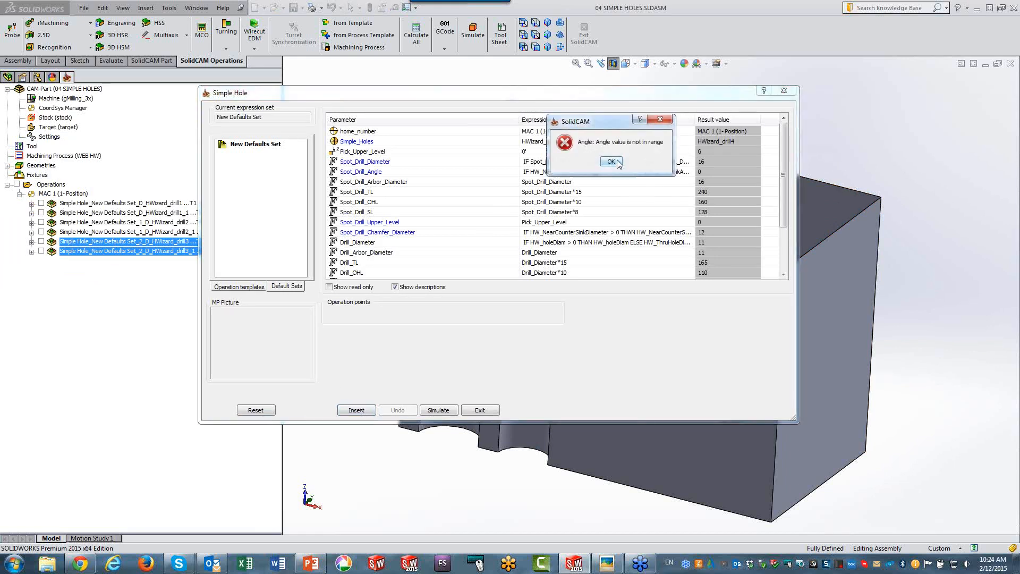
{"action": "left_click", "coordinate": [578, 179]}
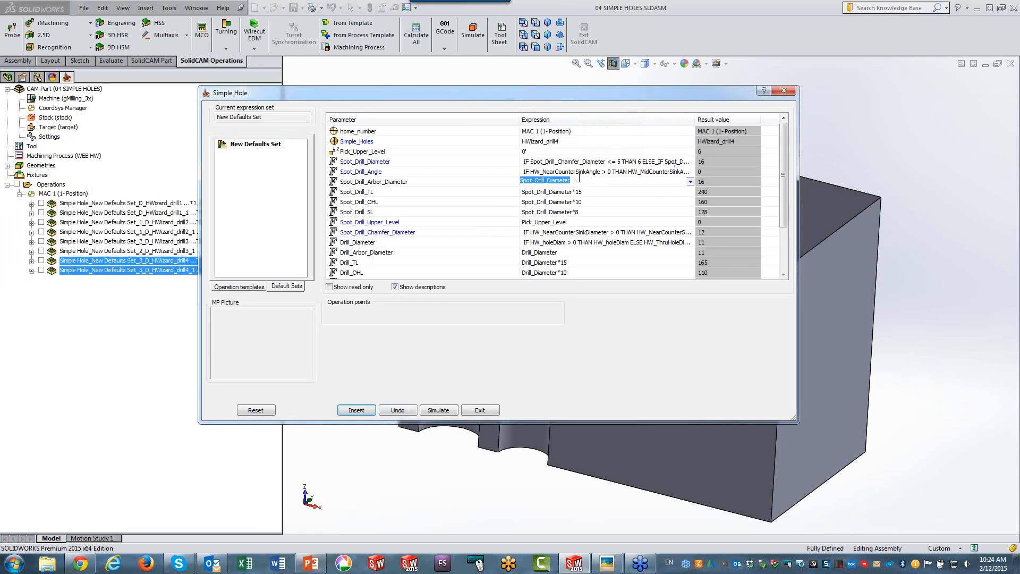
Step: Reinsert the operations on the 11 mm blind hole with unchanged parameters, and exit the Simple Hole process and the Machining Process Table Manager
{"action": "left_click", "coordinate": [364, 414]}
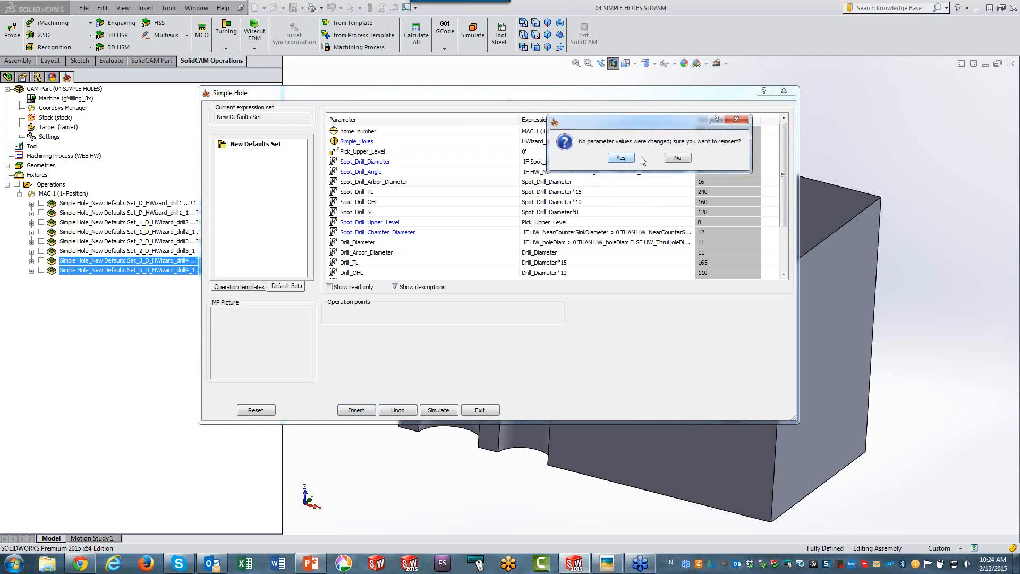
{"action": "left_click", "coordinate": [620, 159]}
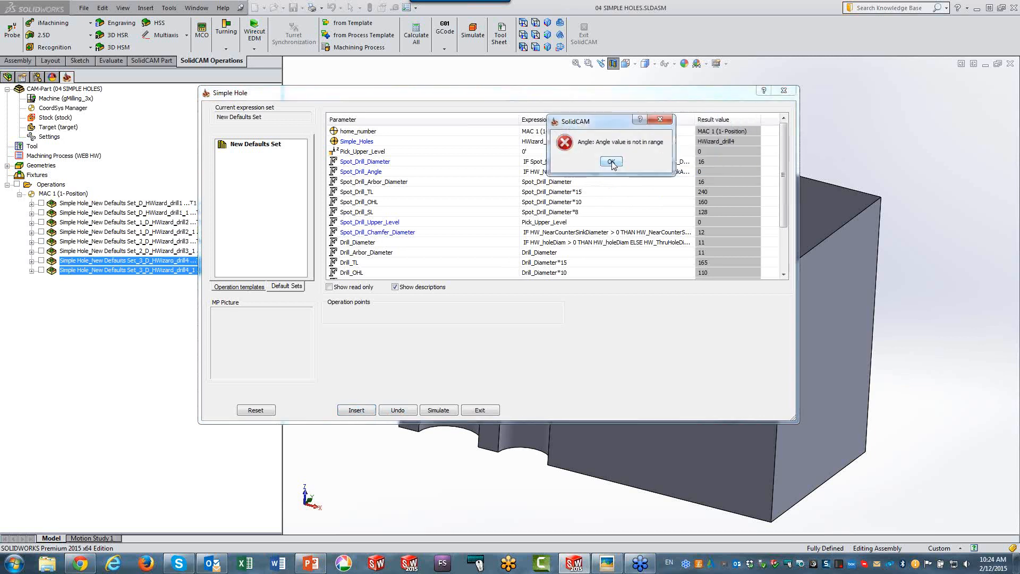
{"action": "left_click", "coordinate": [611, 162]}
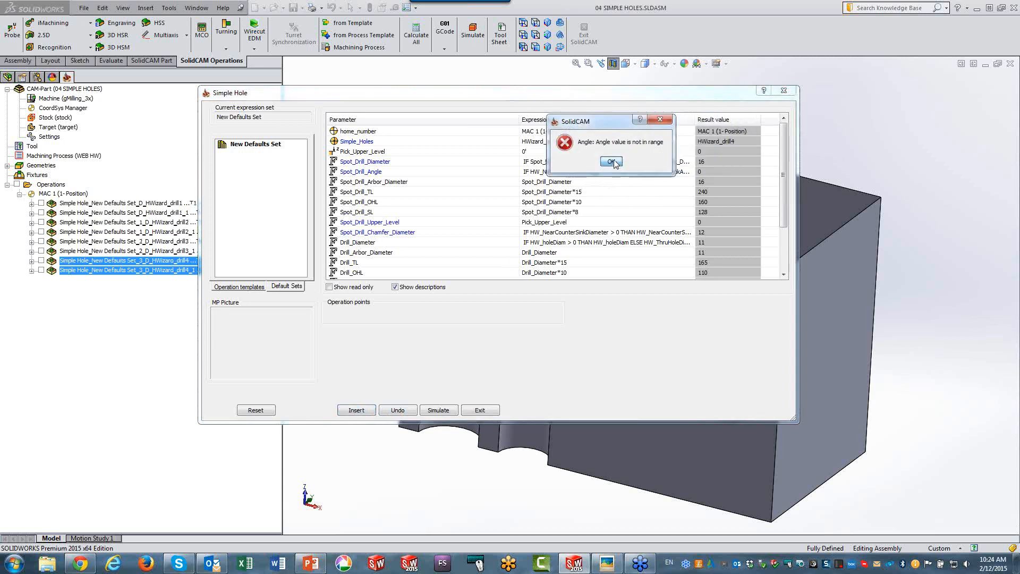
{"action": "left_click", "coordinate": [480, 410]}
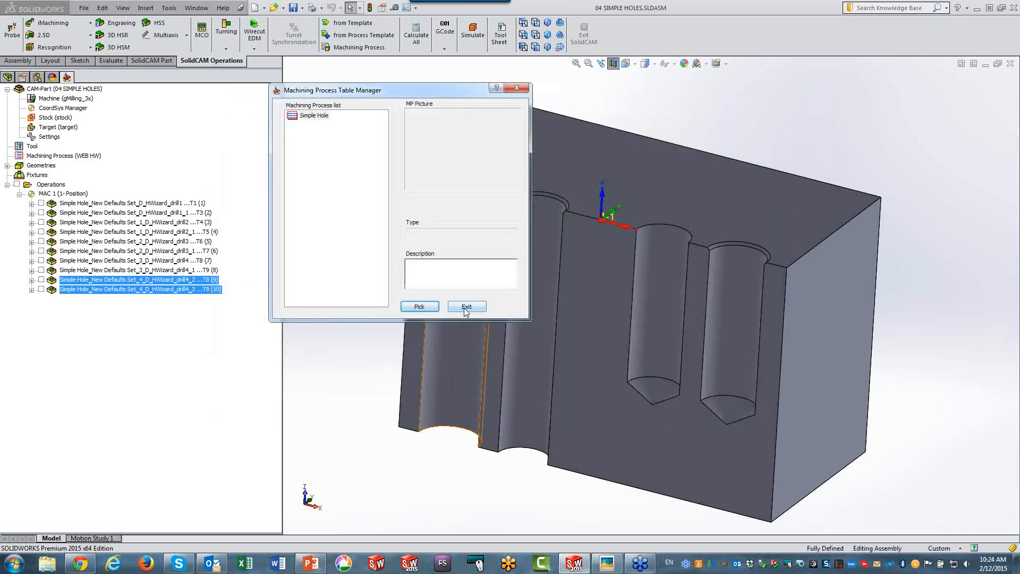
{"action": "left_click", "coordinate": [466, 308]}
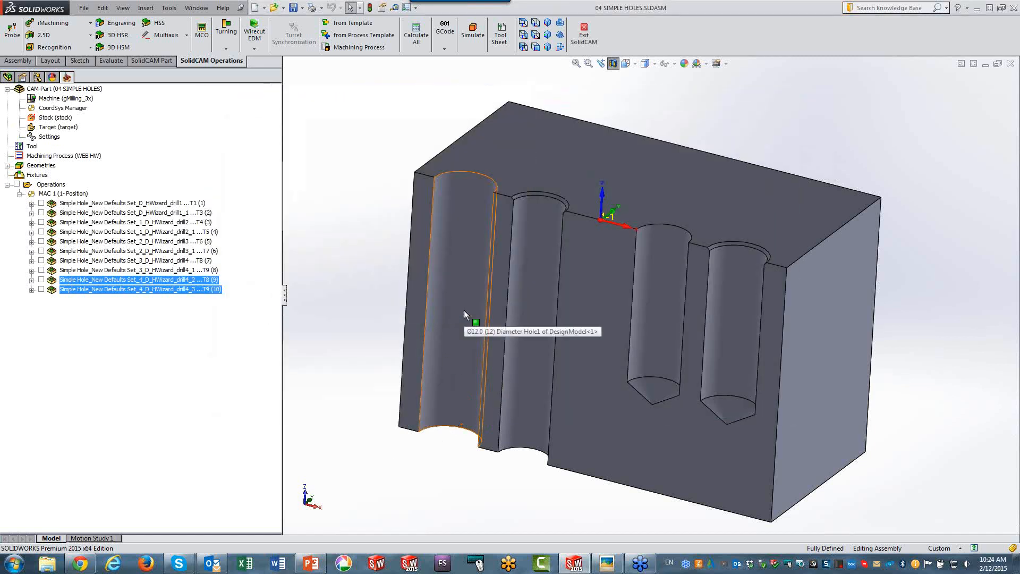
Step: Open the Host CAD simulation of all operations in a front view and turn off Solid Verification
{"action": "left_click", "coordinate": [49, 185]}
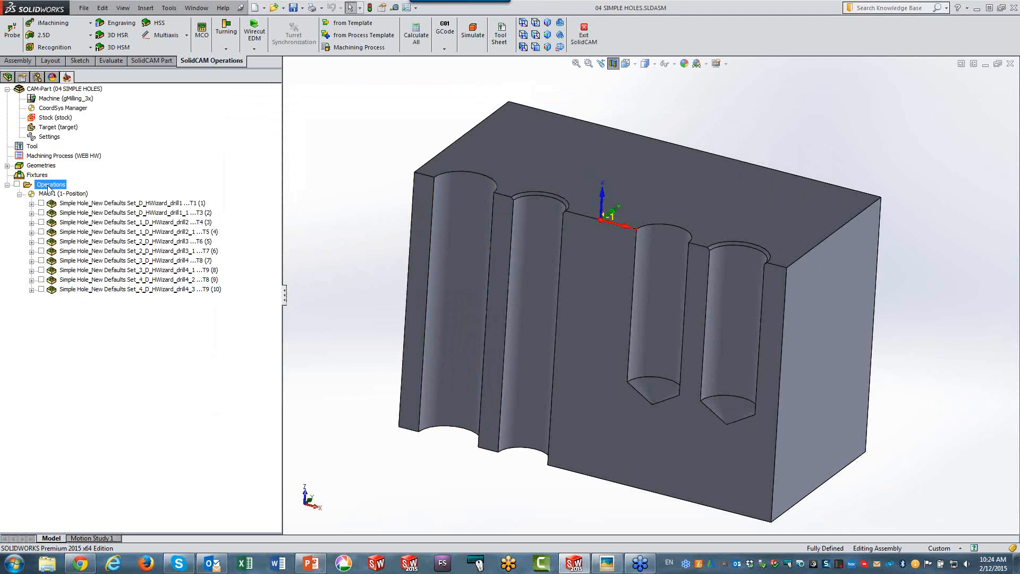
{"action": "right_click", "coordinate": [49, 186]}
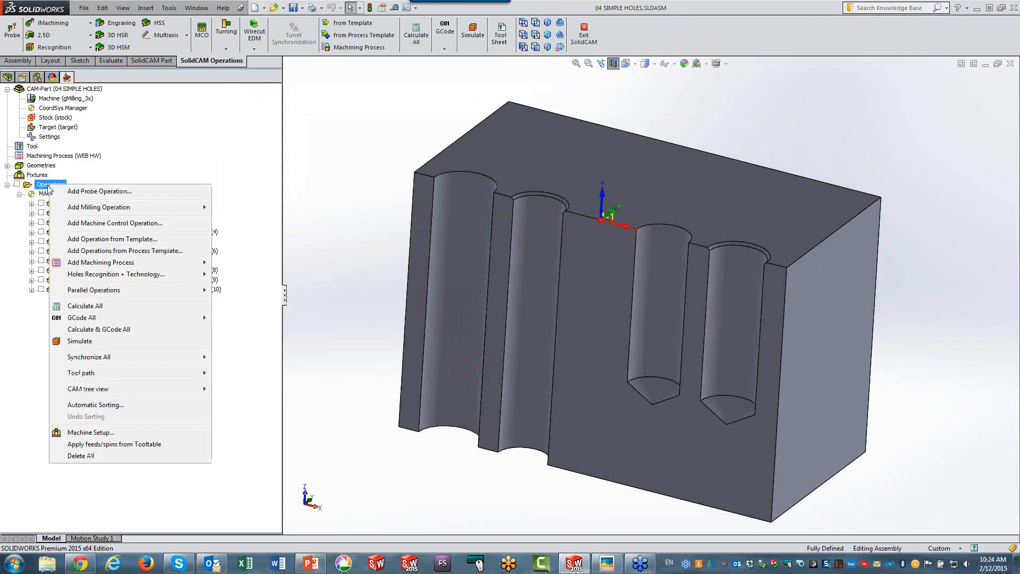
{"action": "left_click", "coordinate": [104, 344]}
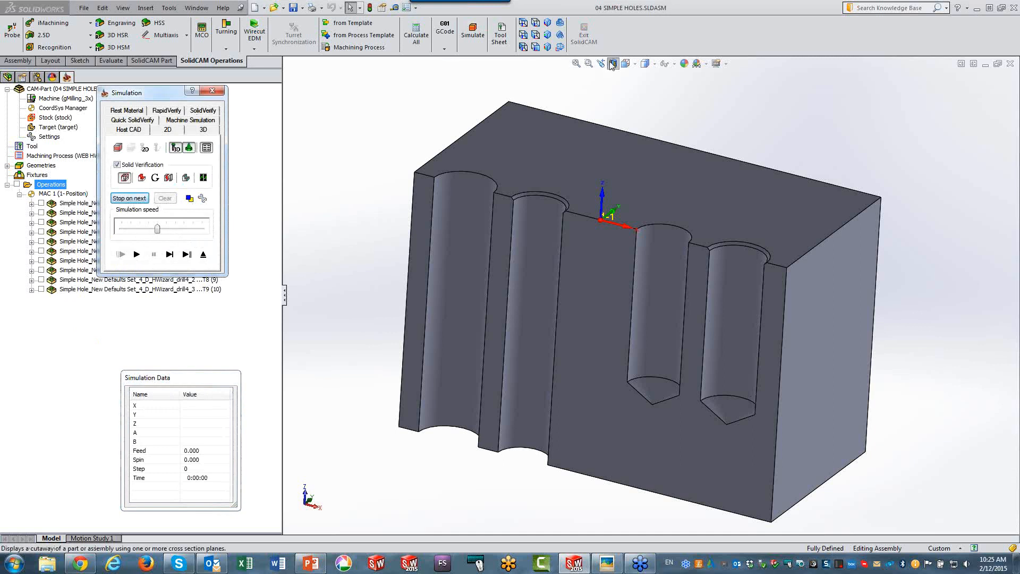
{"action": "left_click", "coordinate": [536, 48]}
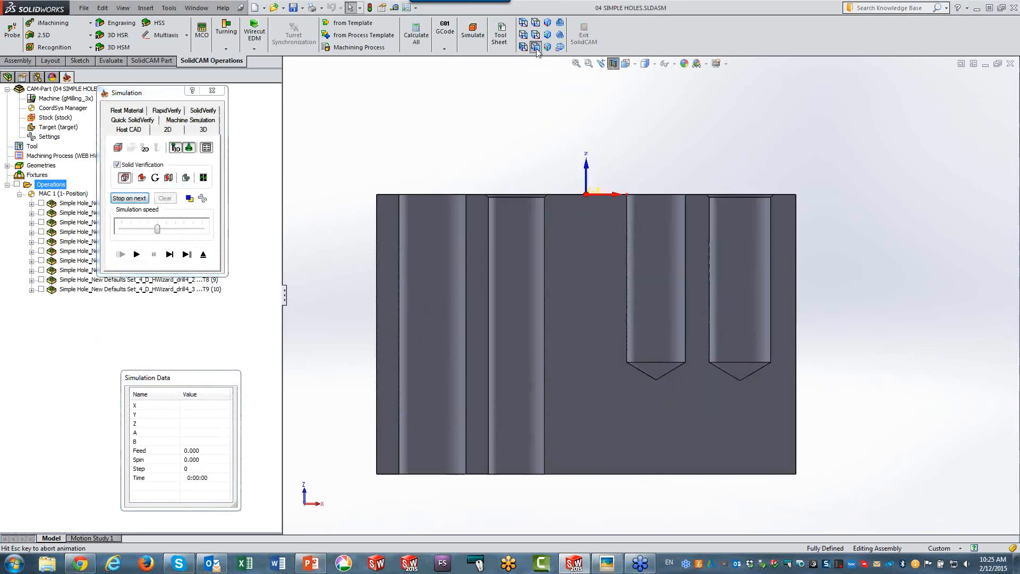
{"action": "left_click", "coordinate": [170, 255]}
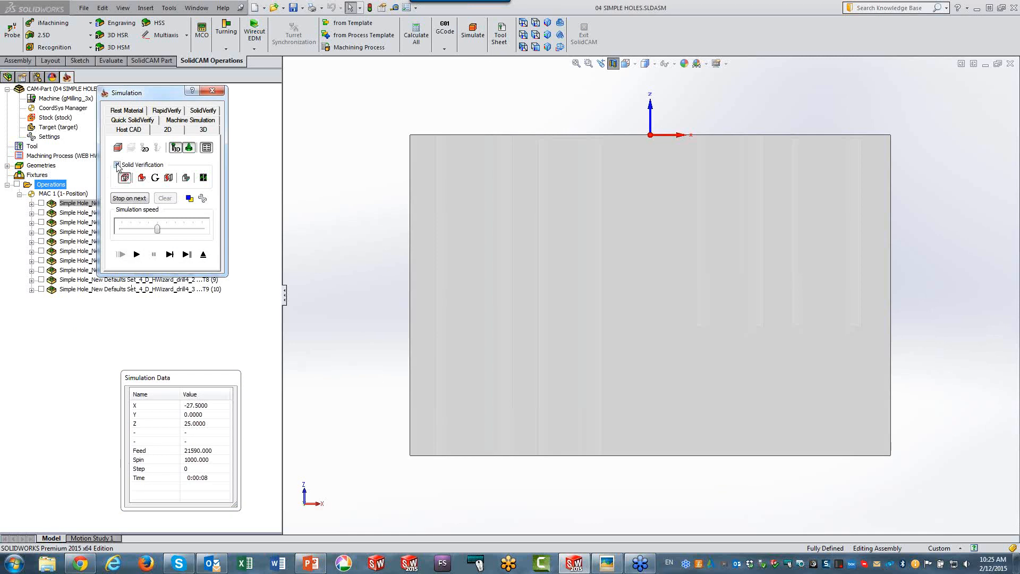
{"action": "left_click", "coordinate": [118, 165]}
Step: Step the simulation through the spot drill and drill operations on the leftmost 12 mm through hole
{"action": "left_click", "coordinate": [170, 254]}
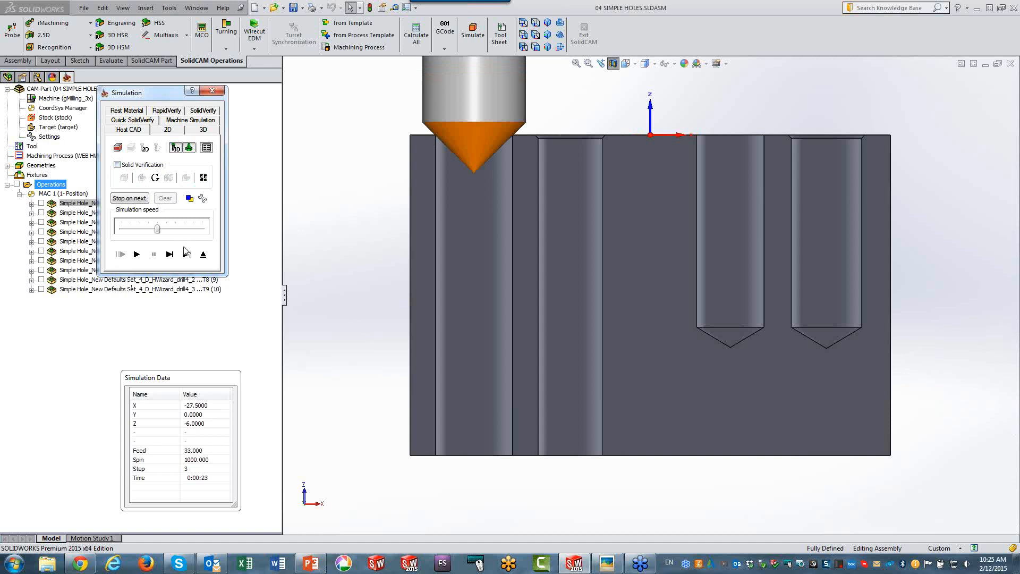
{"action": "left_click", "coordinate": [170, 255]}
{"action": "left_click", "coordinate": [170, 255]}
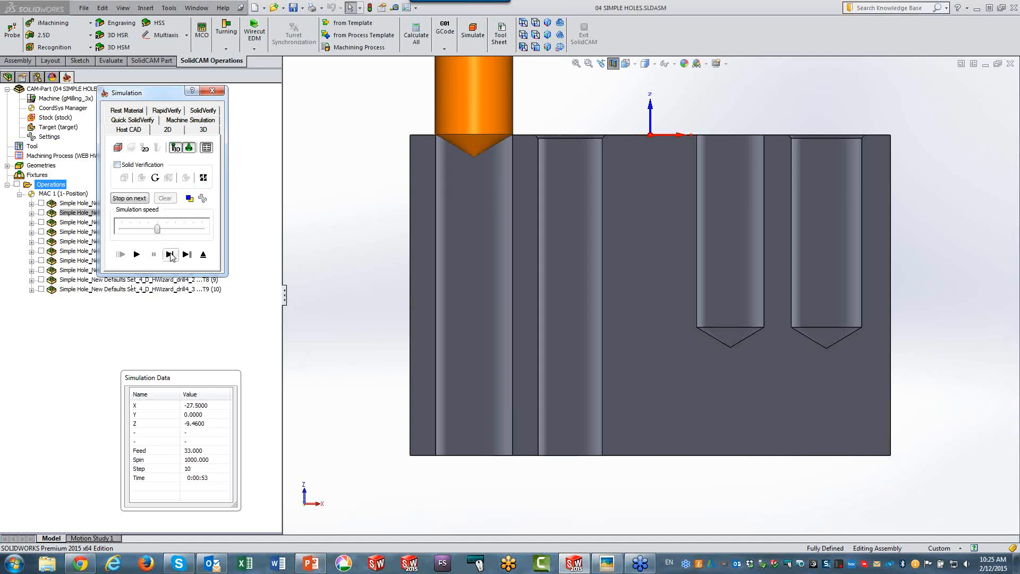
{"action": "left_click", "coordinate": [170, 255]}
{"action": "left_click", "coordinate": [170, 255]}
{"action": "left_click", "coordinate": [170, 256]}
{"action": "left_click", "coordinate": [170, 255]}
{"action": "left_click", "coordinate": [170, 255]}
{"action": "left_click", "coordinate": [170, 255]}
{"action": "left_click", "coordinate": [170, 255]}
{"action": "left_click", "coordinate": [170, 255]}
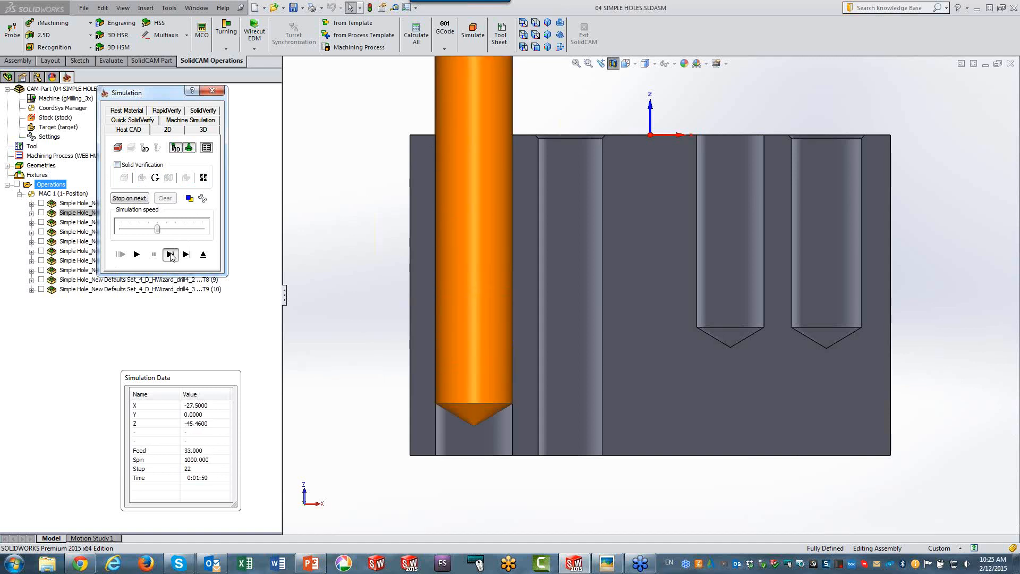
{"action": "left_click", "coordinate": [171, 254]}
{"action": "left_click", "coordinate": [170, 254]}
{"action": "left_click", "coordinate": [170, 255]}
{"action": "left_click", "coordinate": [170, 255]}
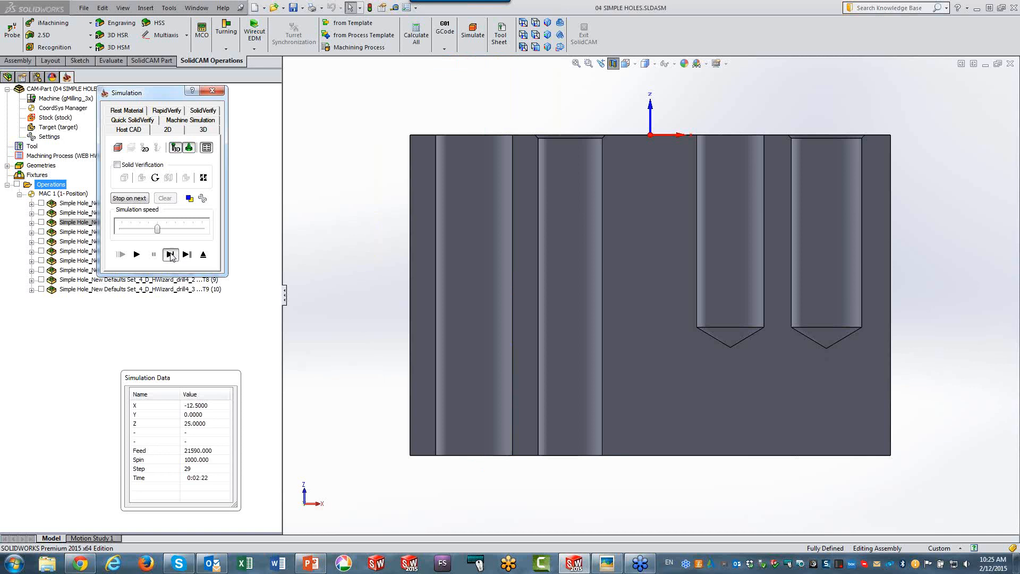
Step: Simulate the spot drill entry on the chamfered through hole, play the remaining hole operations to the end, and exit the simulation
{"action": "left_click", "coordinate": [170, 255]}
{"action": "left_click", "coordinate": [170, 254]}
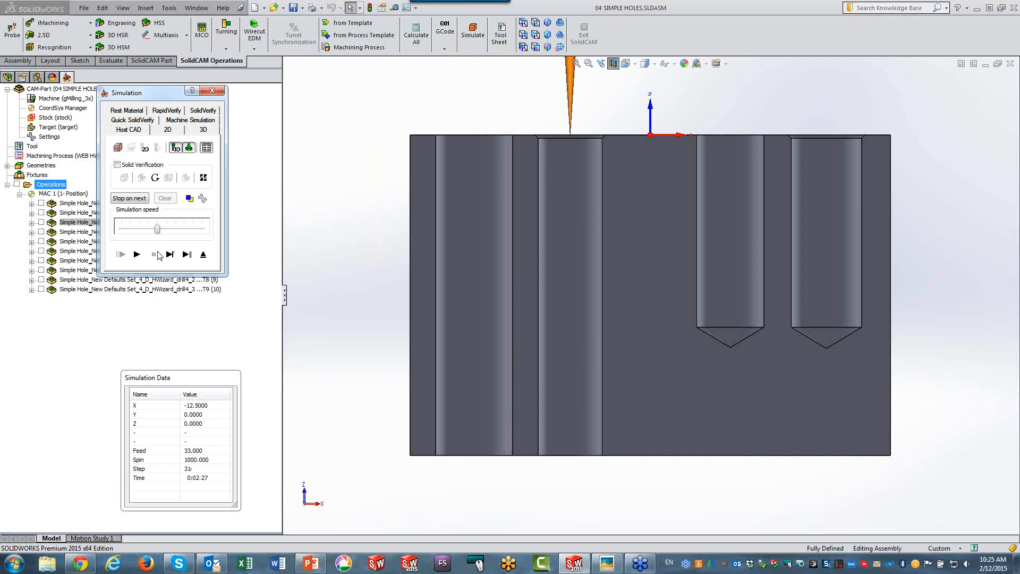
{"action": "left_click", "coordinate": [136, 255]}
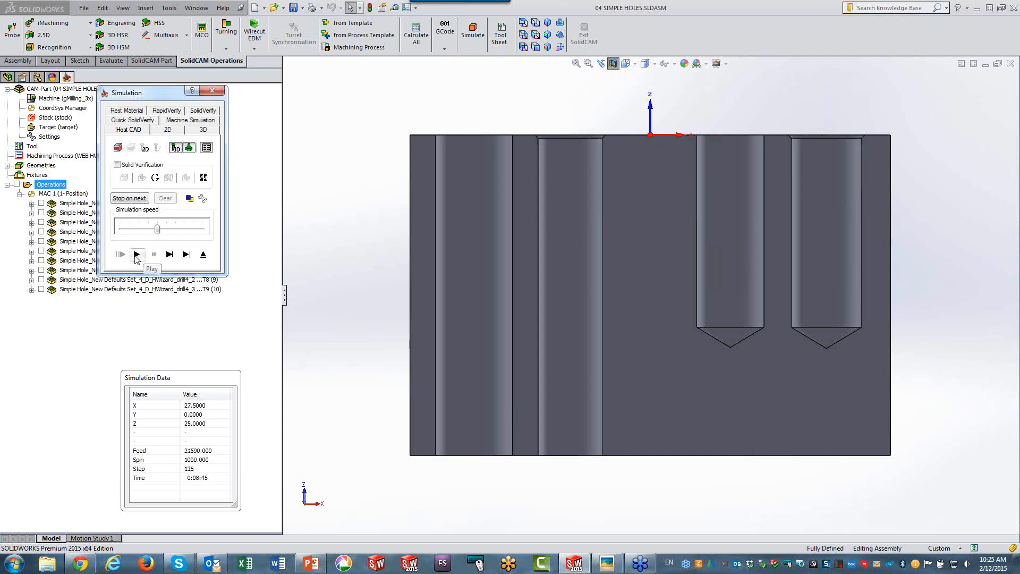
{"action": "left_click", "coordinate": [203, 255]}
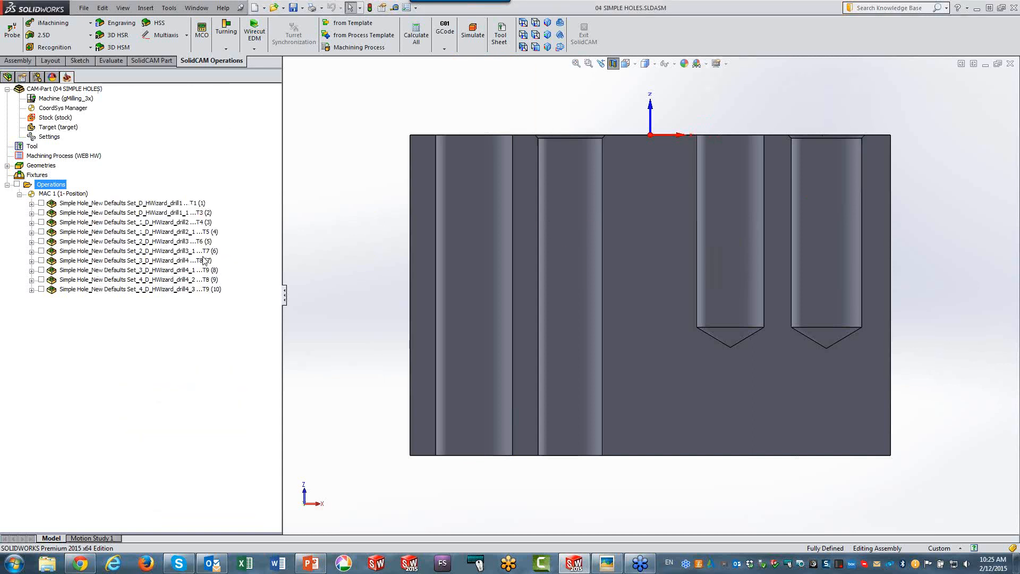
Step: Close the simple holes part and open the CAM-Part 05 ELECT_BULKHEAD_MISSLE.prz
{"action": "left_click", "coordinate": [1006, 64]}
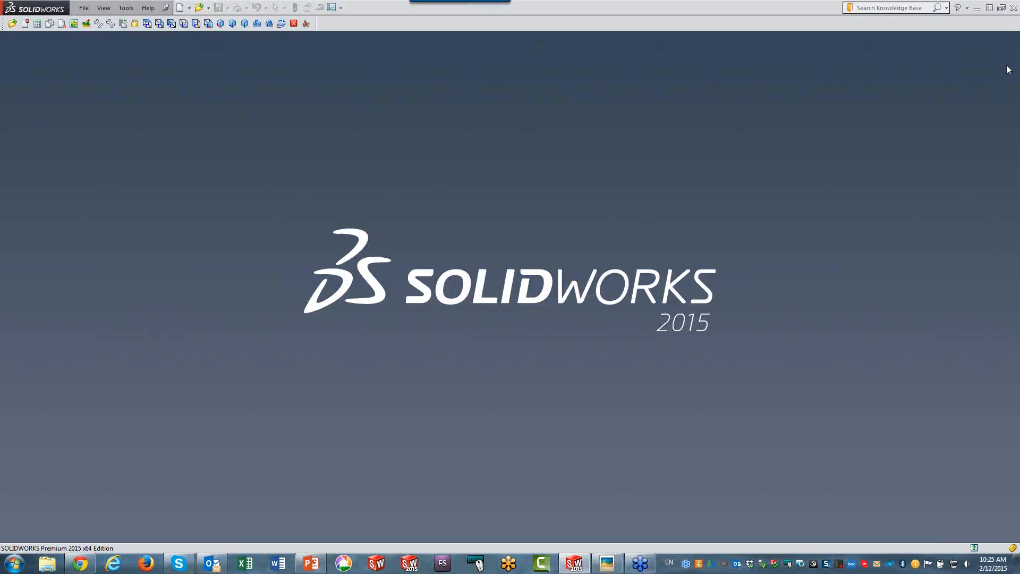
{"action": "left_click", "coordinate": [11, 24]}
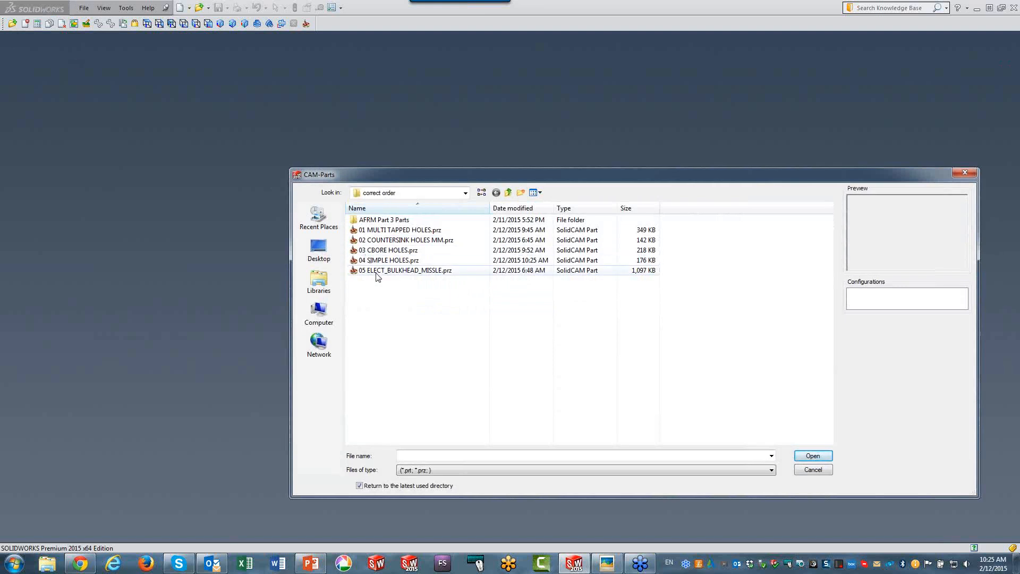
{"action": "left_click", "coordinate": [374, 271]}
{"action": "left_click", "coordinate": [819, 458]}
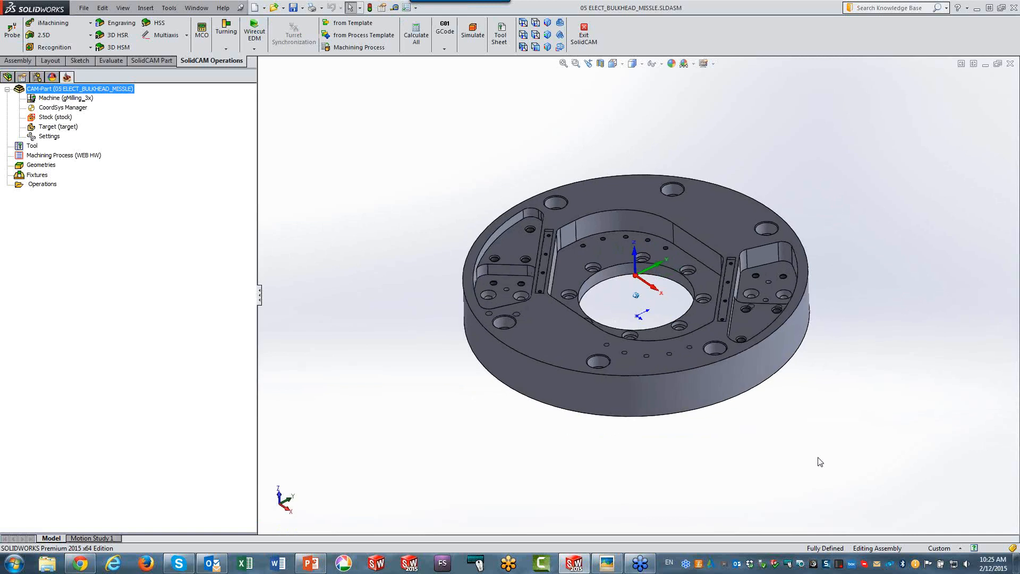
Step: Load the recent machining process table HOLE PROCESSES - SOLIDWORKS HOLE WIZARD - METRIC.MPT and exit its manager
{"action": "right_click", "coordinate": [74, 155]}
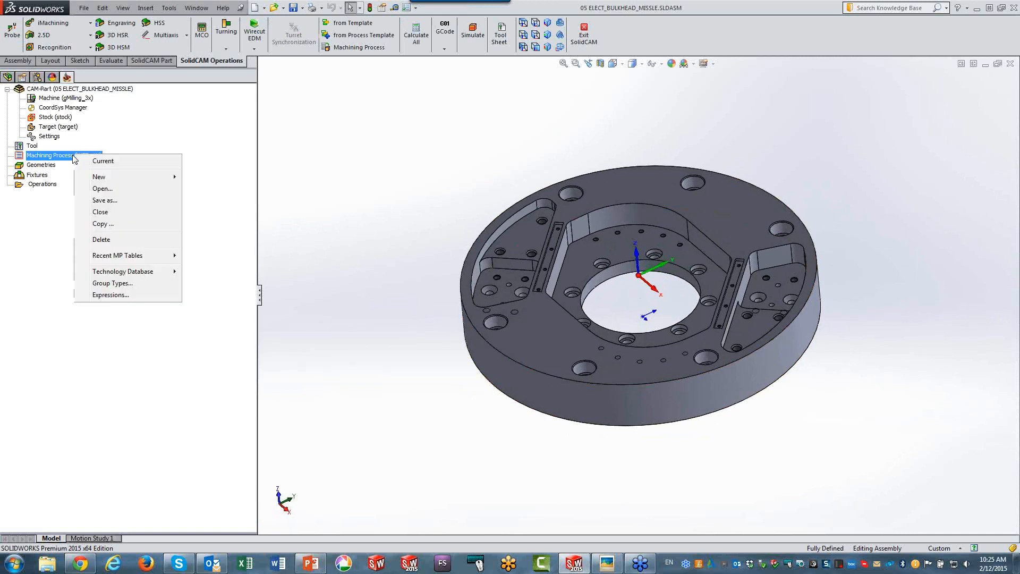
{"action": "mouse_move", "coordinate": [129, 258]}
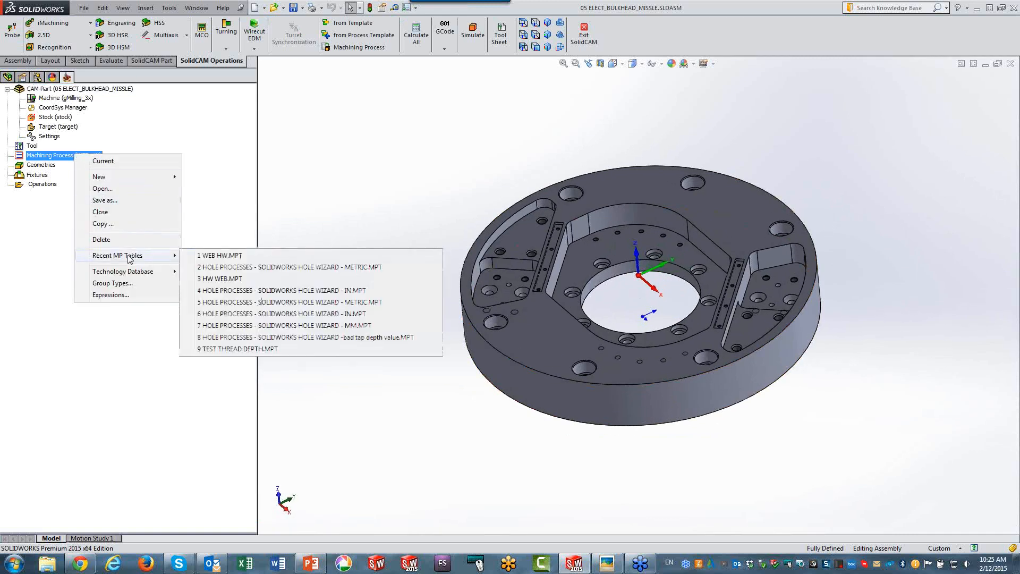
{"action": "left_click", "coordinate": [242, 267]}
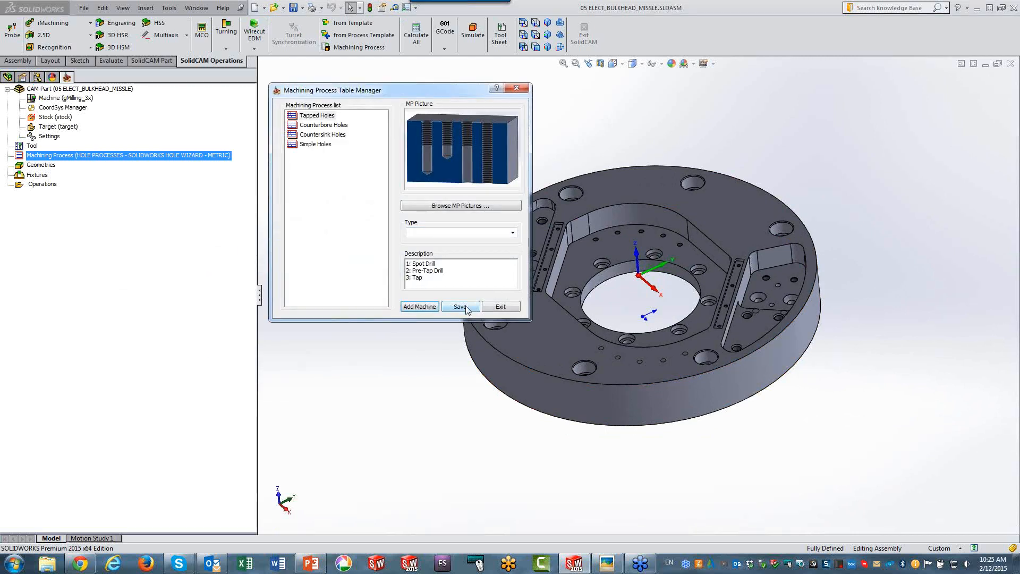
{"action": "left_click", "coordinate": [508, 308]}
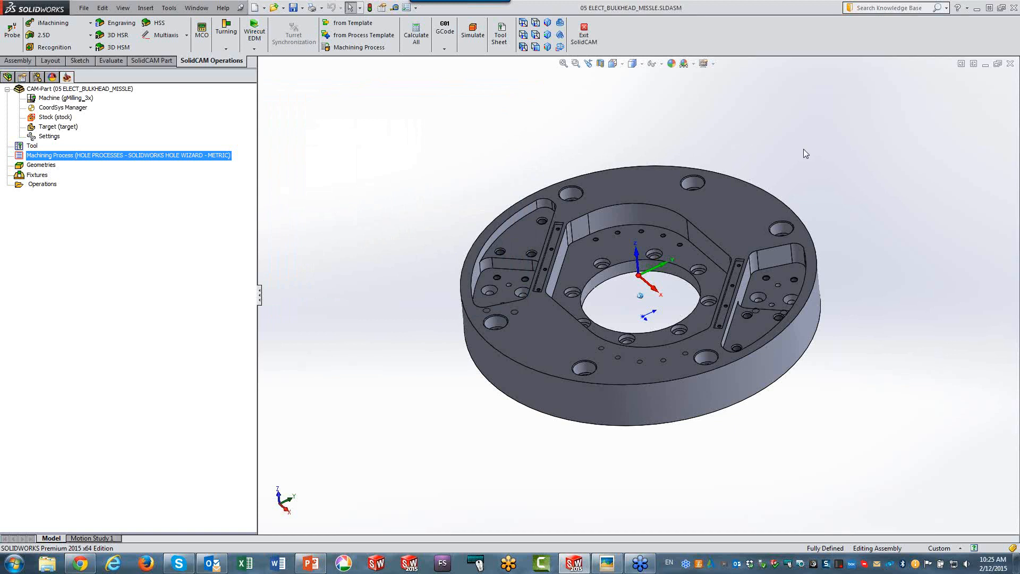
Step: Insert the Counterbore Holes machining process and start defining its drill geometry on the bulkhead
{"action": "scroll", "coordinate": [839, 167], "scroll_direction": "down", "scroll_amount": 5}
{"action": "scroll", "coordinate": [822, 203], "scroll_direction": "down", "scroll_amount": 2}
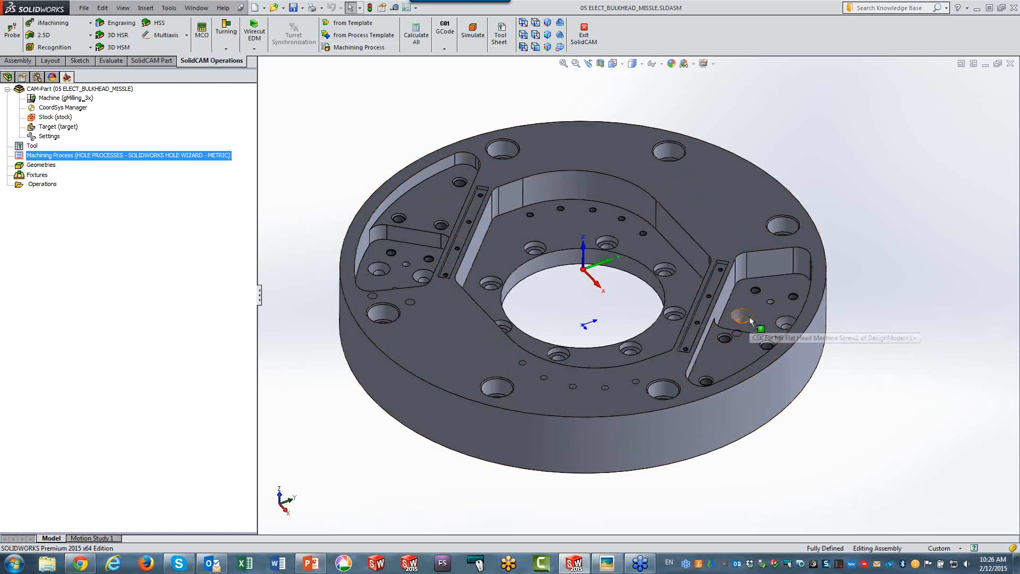
{"action": "left_click", "coordinate": [356, 49]}
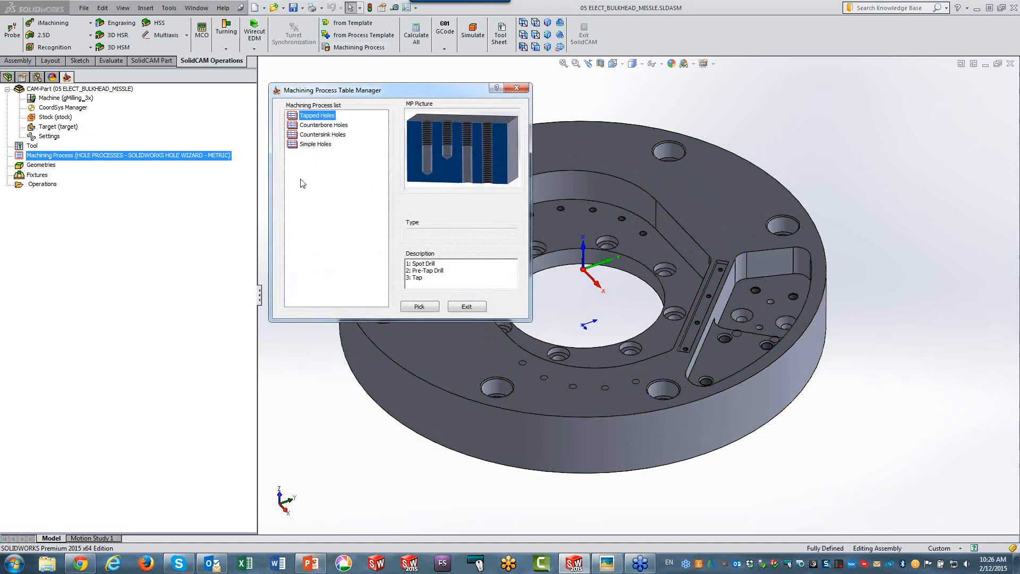
{"action": "left_click", "coordinate": [309, 126]}
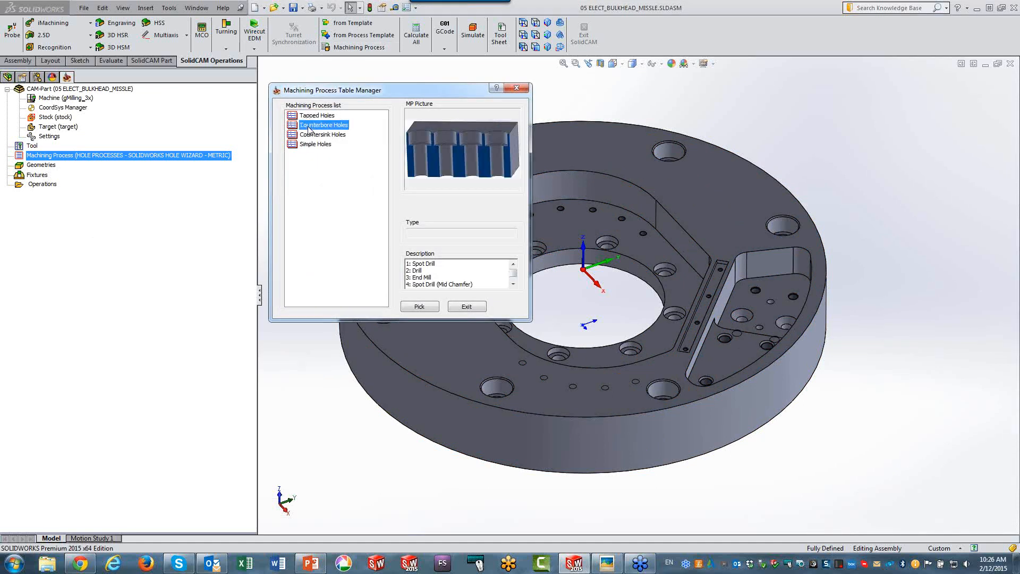
{"action": "left_click", "coordinate": [429, 309]}
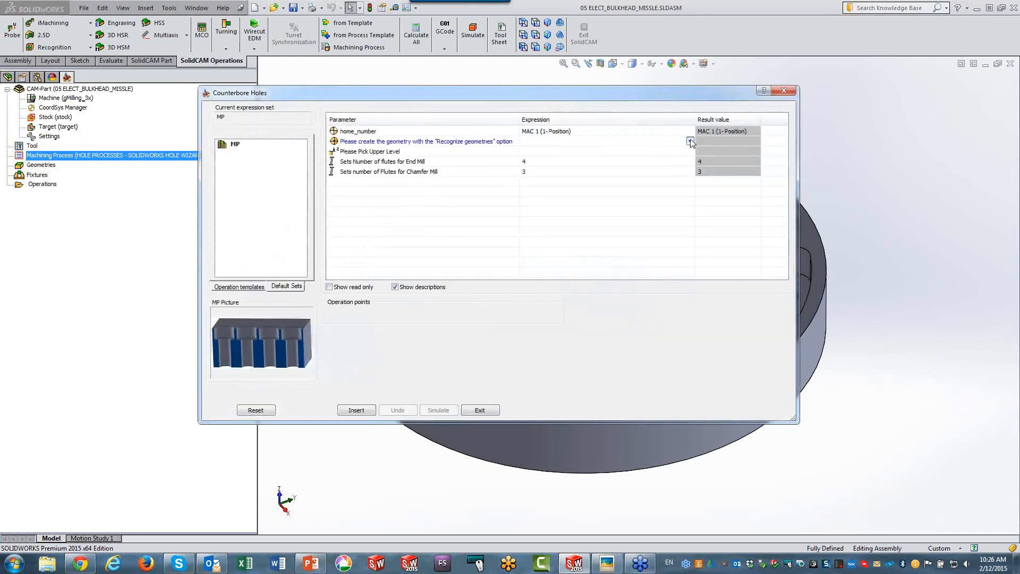
{"action": "left_click", "coordinate": [690, 141]}
{"action": "left_click", "coordinate": [716, 217]}
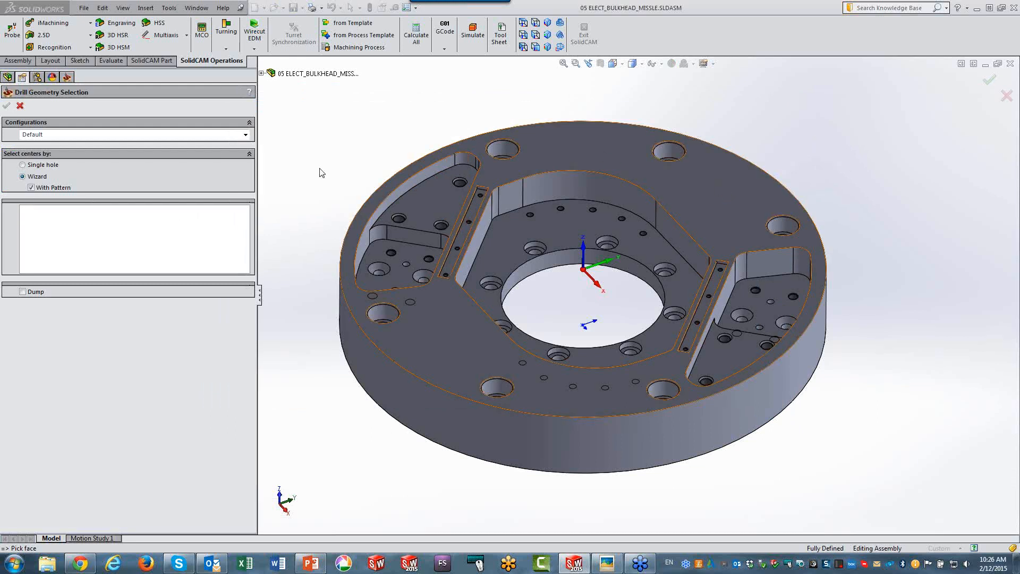
{"action": "left_click", "coordinate": [22, 166]}
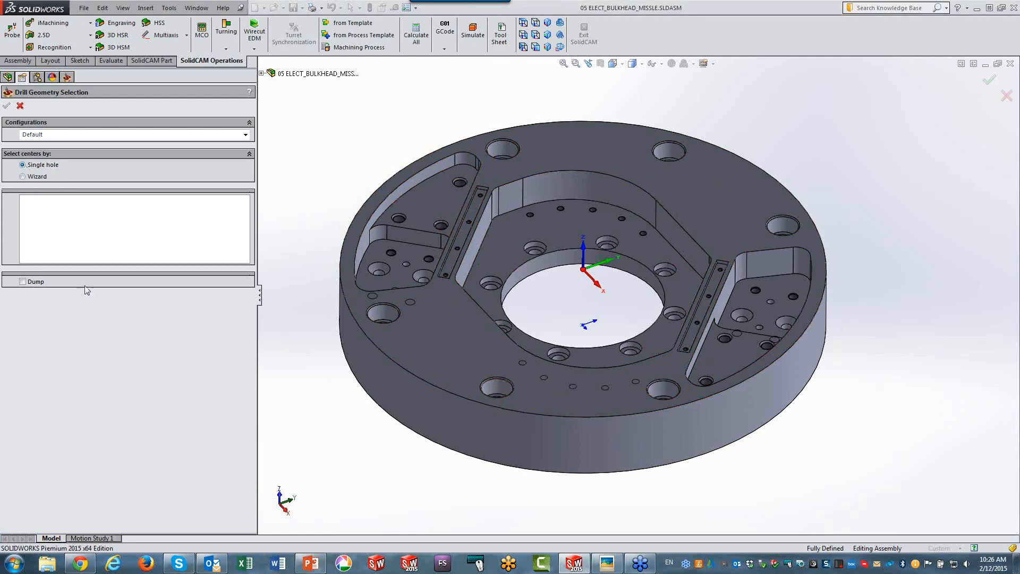
{"action": "left_click", "coordinate": [498, 391]}
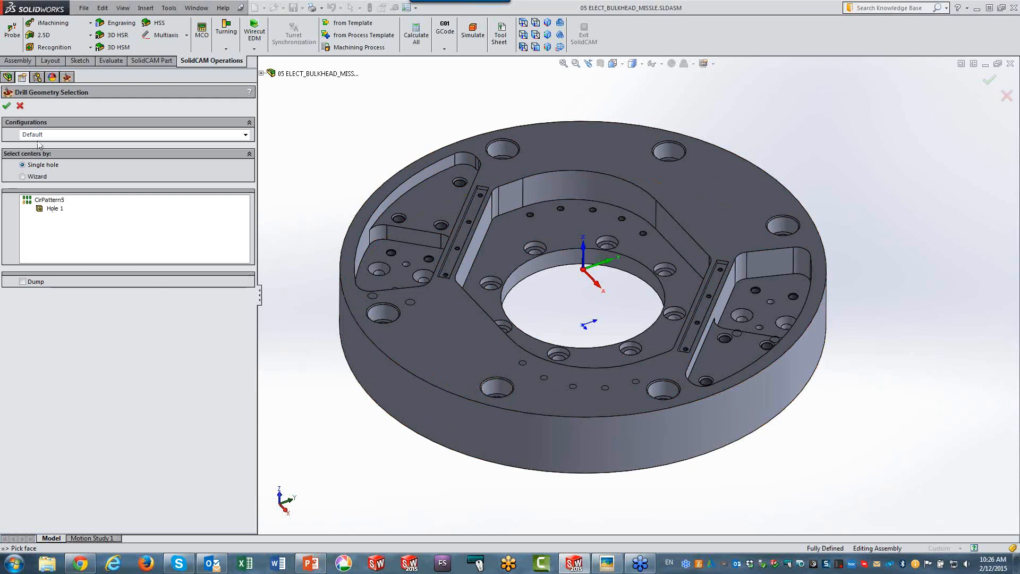
{"action": "right_click", "coordinate": [47, 208]}
{"action": "left_click", "coordinate": [74, 225]}
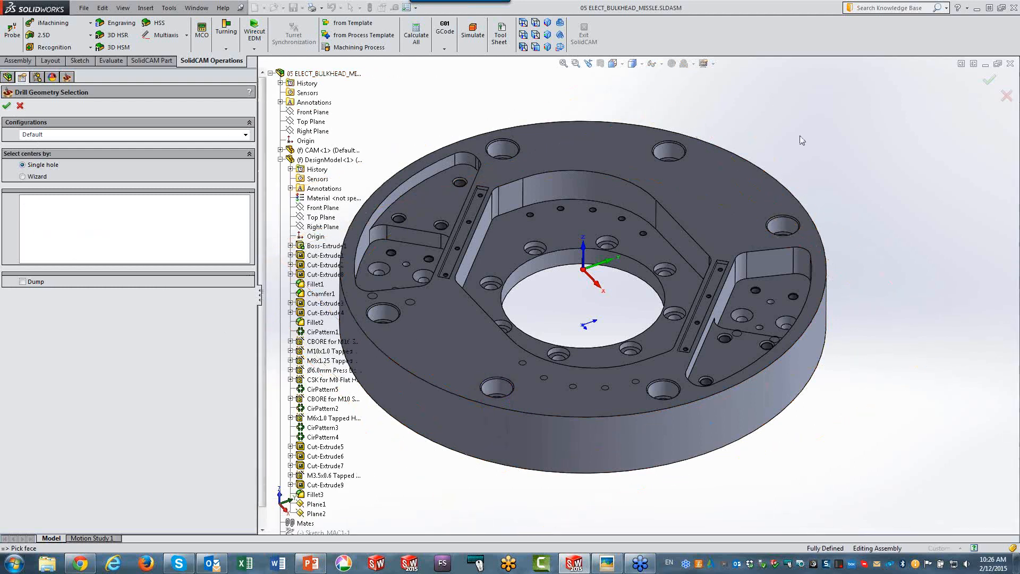
{"action": "left_click", "coordinate": [271, 73]}
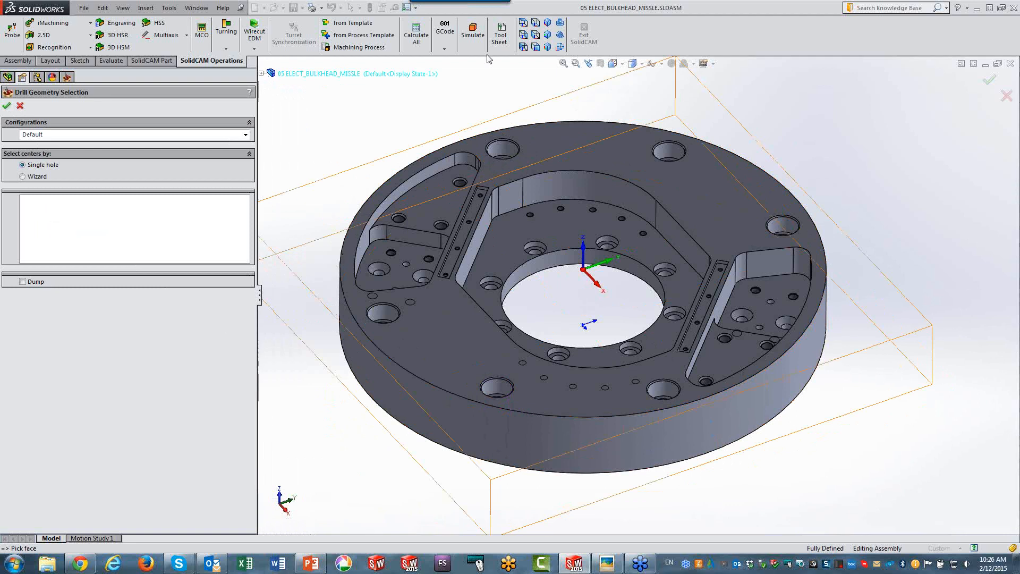
Step: Define the drill geometry by Wizard with pattern from an outer M16 counterbored hole, check both listed hole groups, and accept it
{"action": "left_click", "coordinate": [23, 176]}
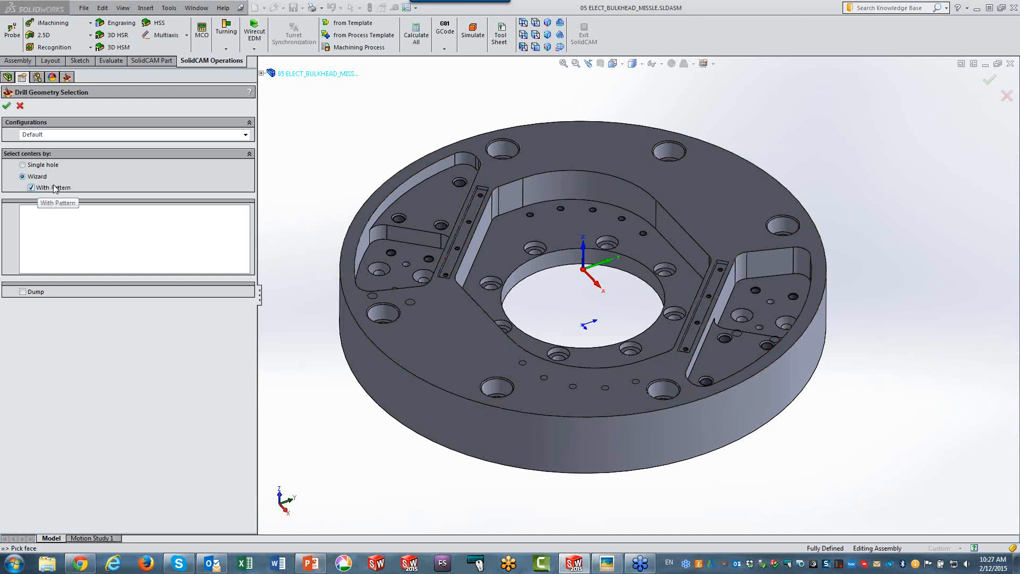
{"action": "left_click", "coordinate": [499, 146]}
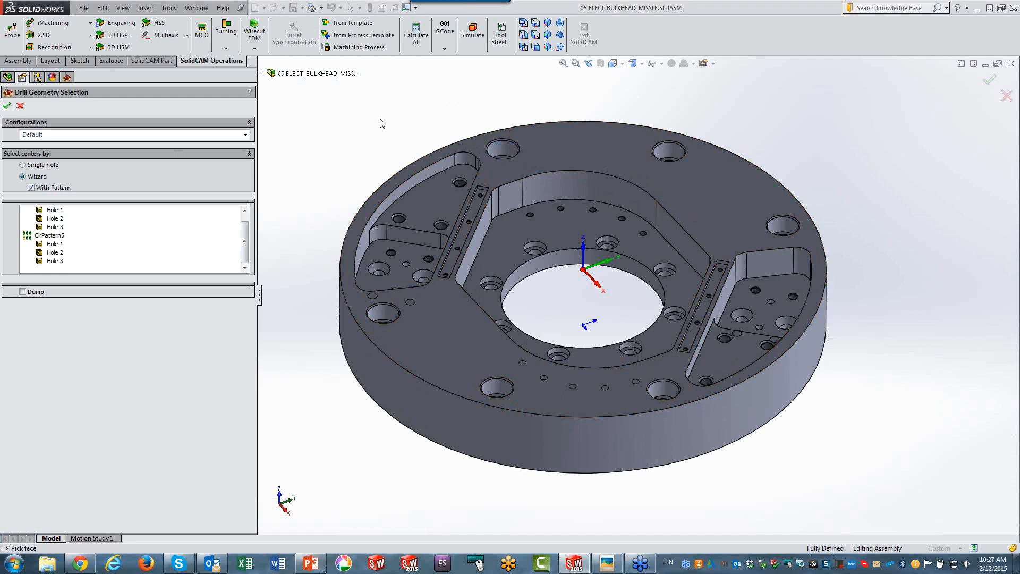
{"action": "left_click", "coordinate": [51, 236]}
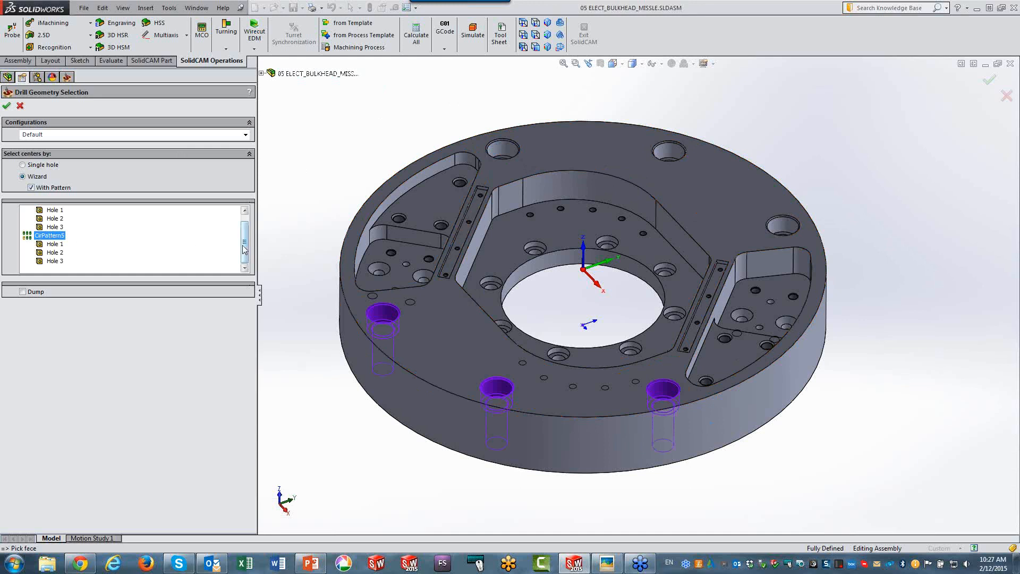
{"action": "scroll", "coordinate": [245, 244], "scroll_direction": "up", "scroll_amount": 1}
{"action": "left_click", "coordinate": [55, 210]}
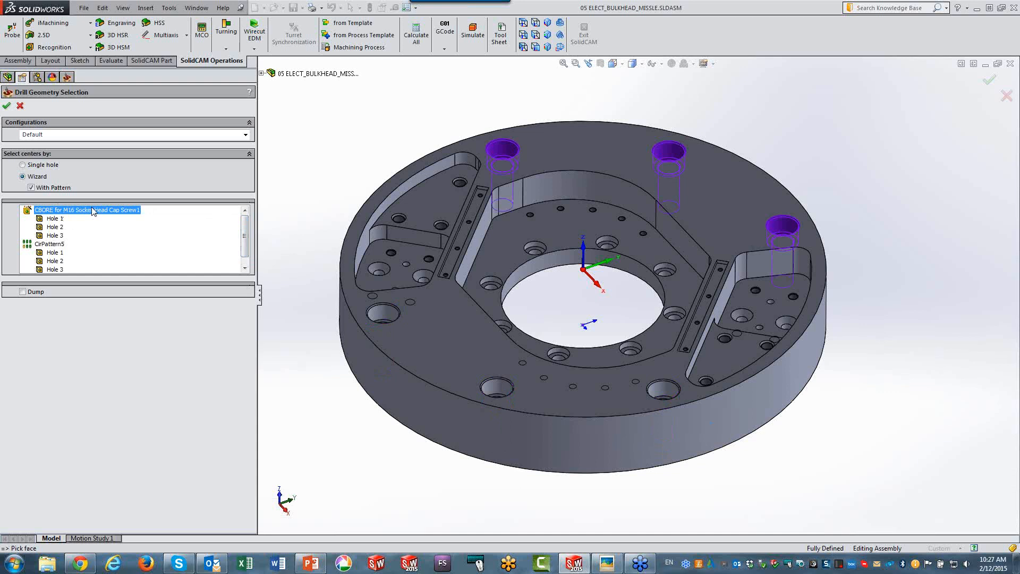
{"action": "left_click", "coordinate": [54, 244]}
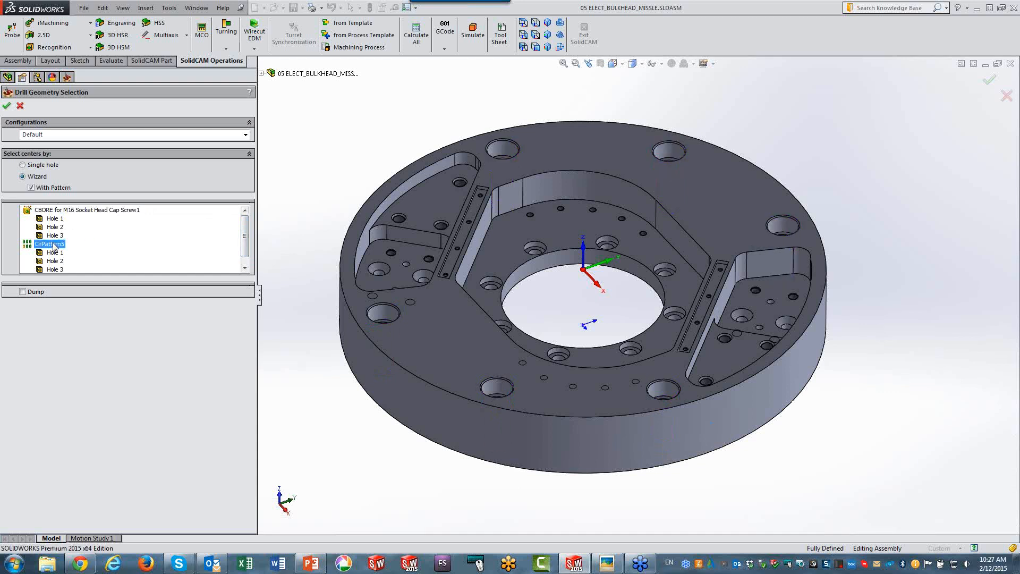
{"action": "left_click", "coordinate": [7, 106]}
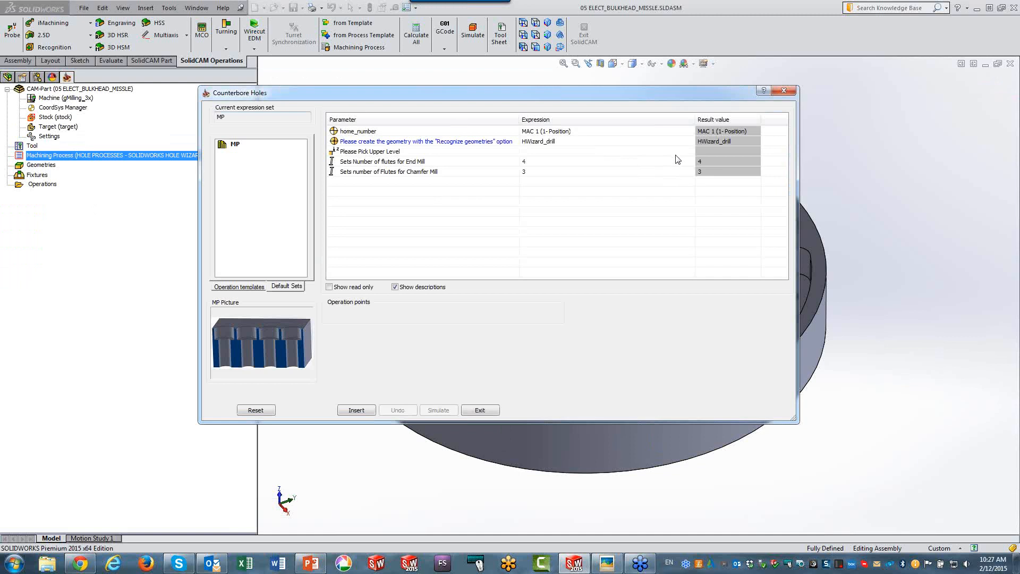
Step: Pick the bulkhead's top face as the upper level at Z 0 and insert the counterbore operations for the outer M16 holes
{"action": "left_click", "coordinate": [690, 151]}
{"action": "left_click", "coordinate": [691, 151]}
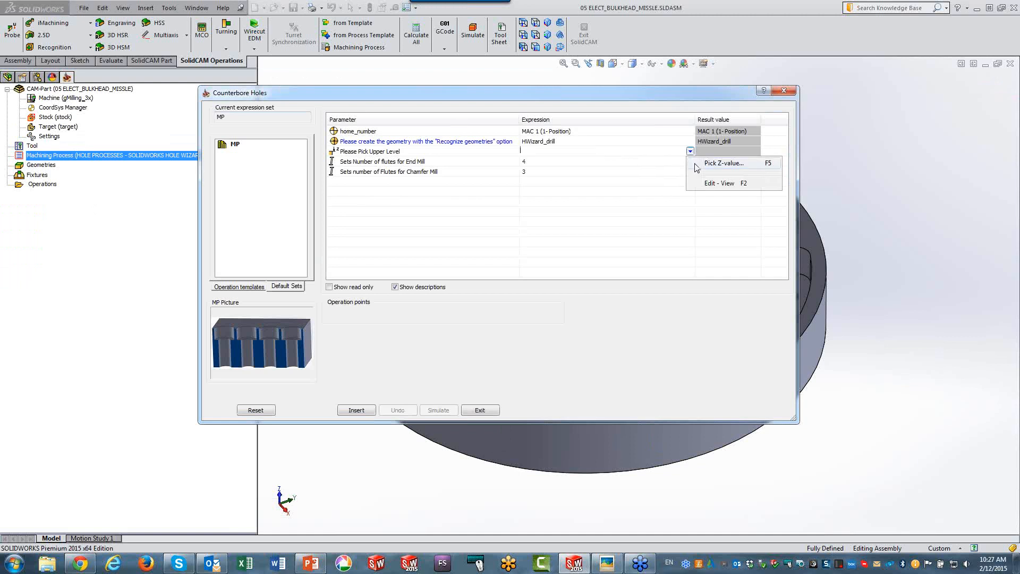
{"action": "left_click", "coordinate": [696, 163]}
{"action": "left_click", "coordinate": [690, 186]}
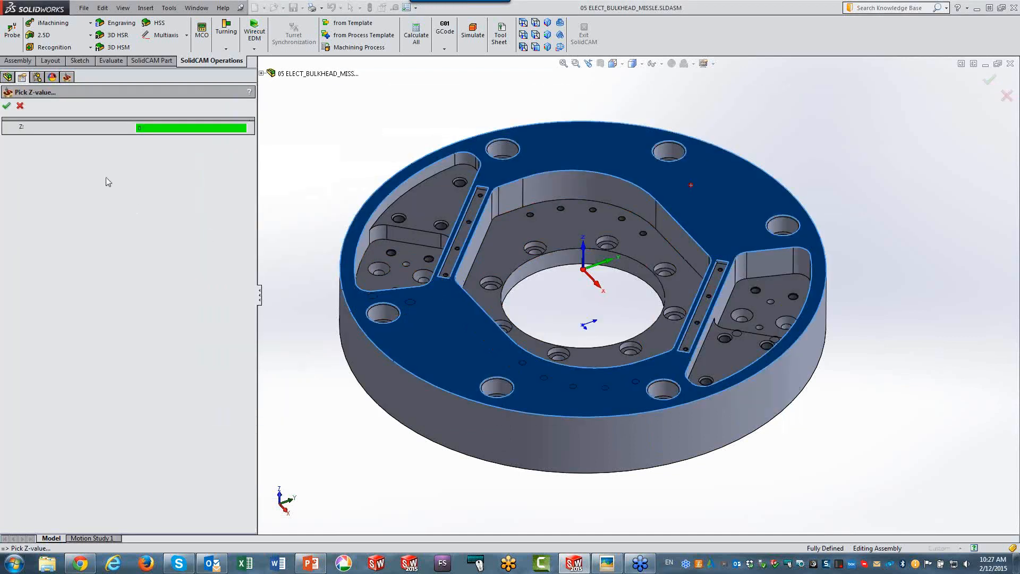
{"action": "left_click", "coordinate": [7, 105]}
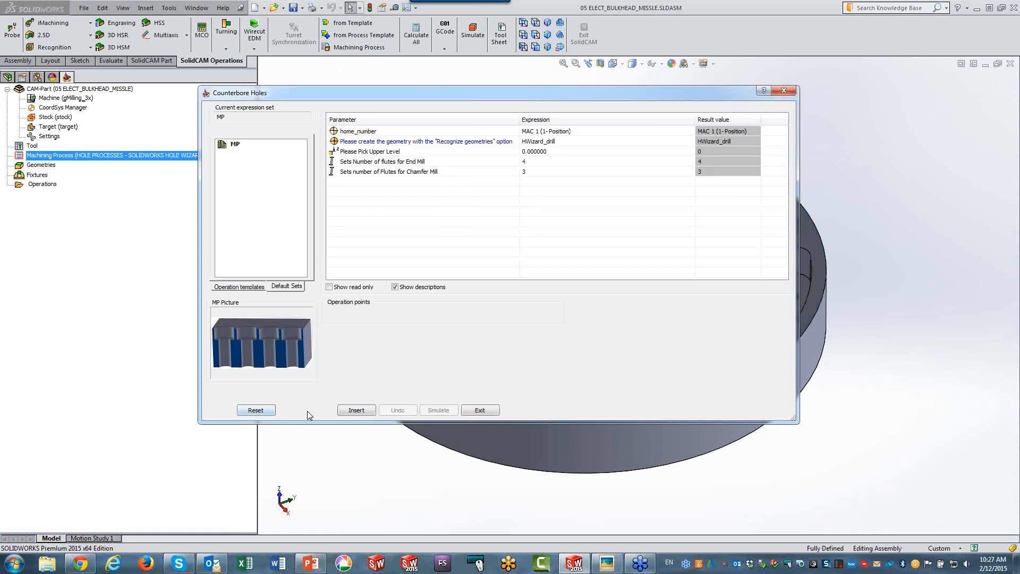
{"action": "left_click", "coordinate": [355, 410]}
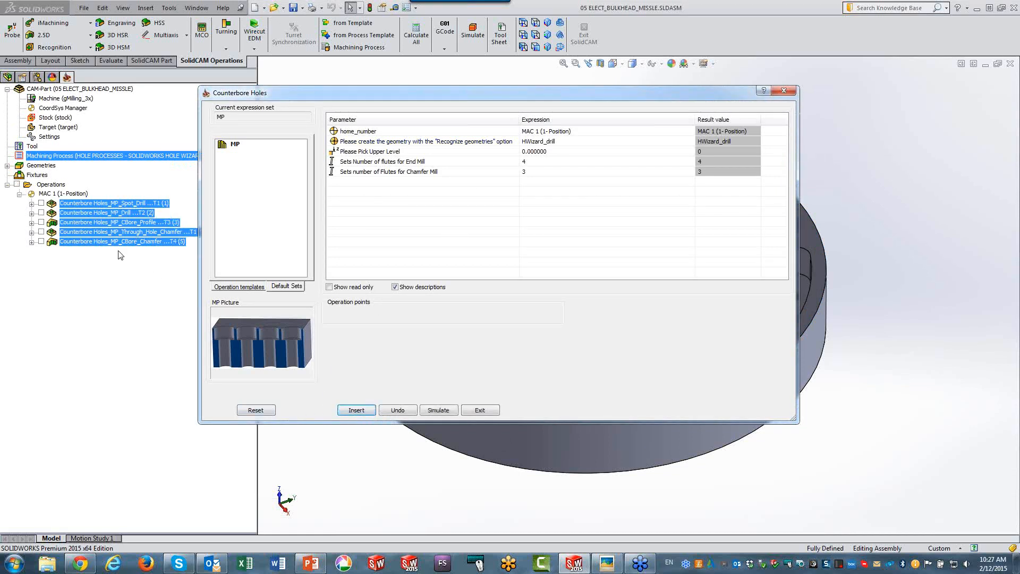
Step: Reset the Counterbore Holes parameters and define new drill geometry from the patterned counterbored holes around the central opening
{"action": "left_click", "coordinate": [256, 410]}
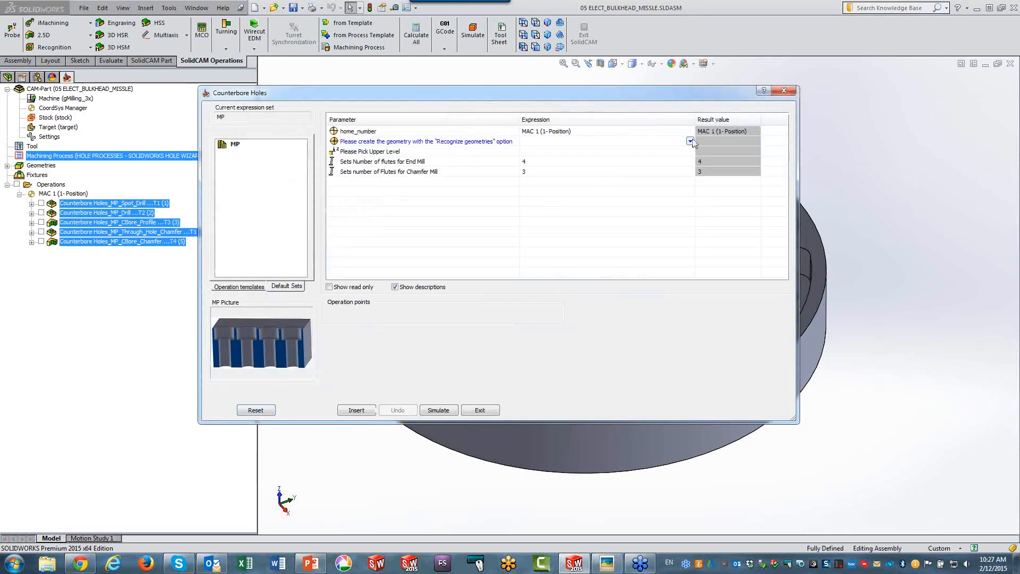
{"action": "left_click", "coordinate": [690, 140]}
{"action": "left_click", "coordinate": [719, 217]}
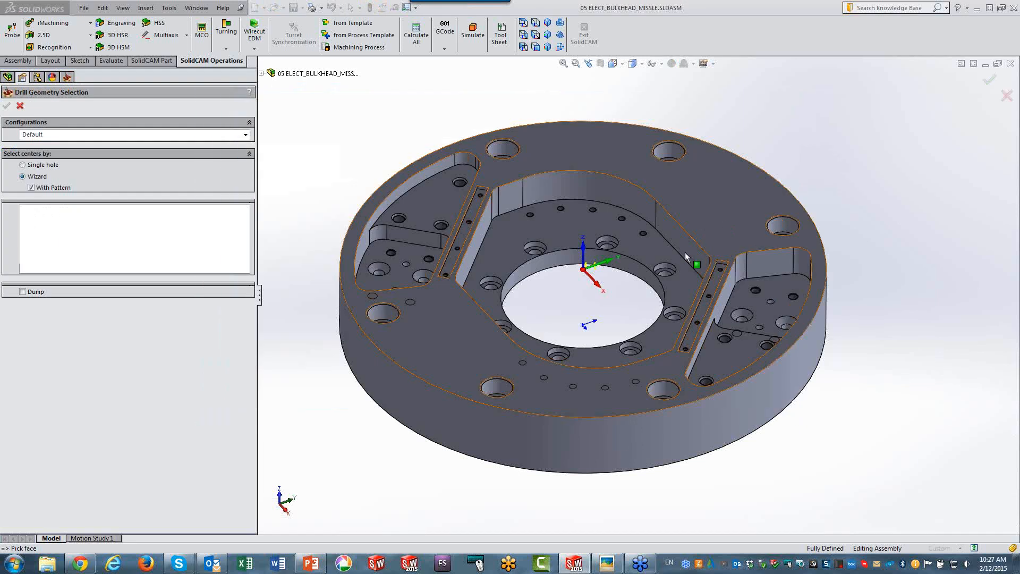
{"action": "left_click", "coordinate": [670, 271]}
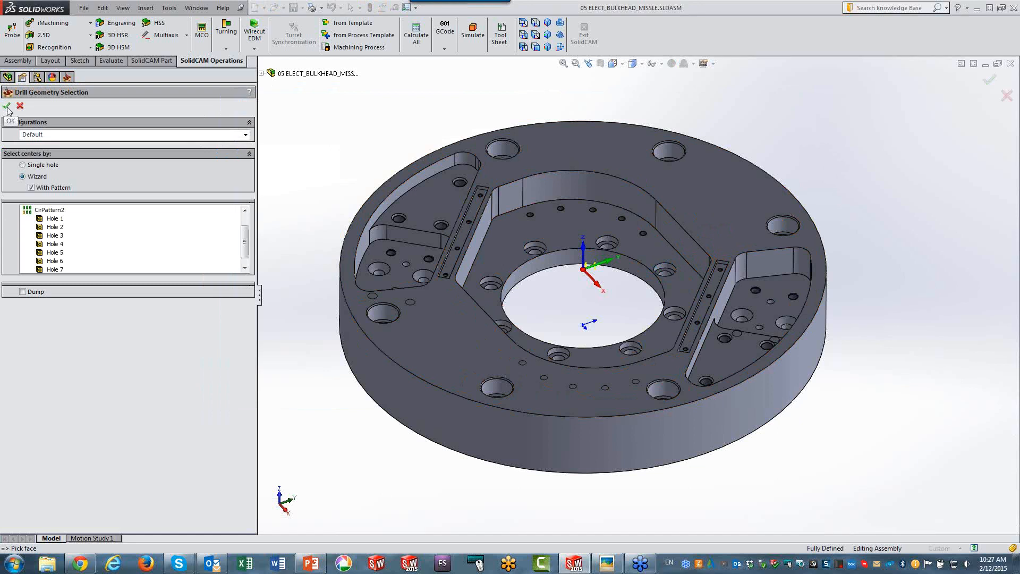
{"action": "left_click", "coordinate": [7, 107]}
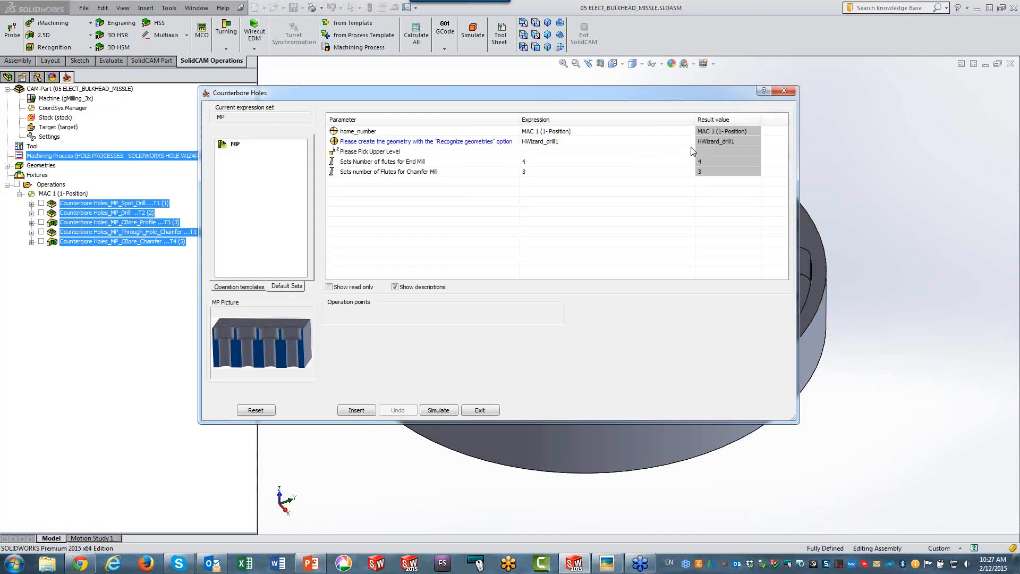
Step: Pick the recessed face around the central opening as the upper level at Z -30, insert the counterbore operations, and exit the process
{"action": "left_click", "coordinate": [690, 151]}
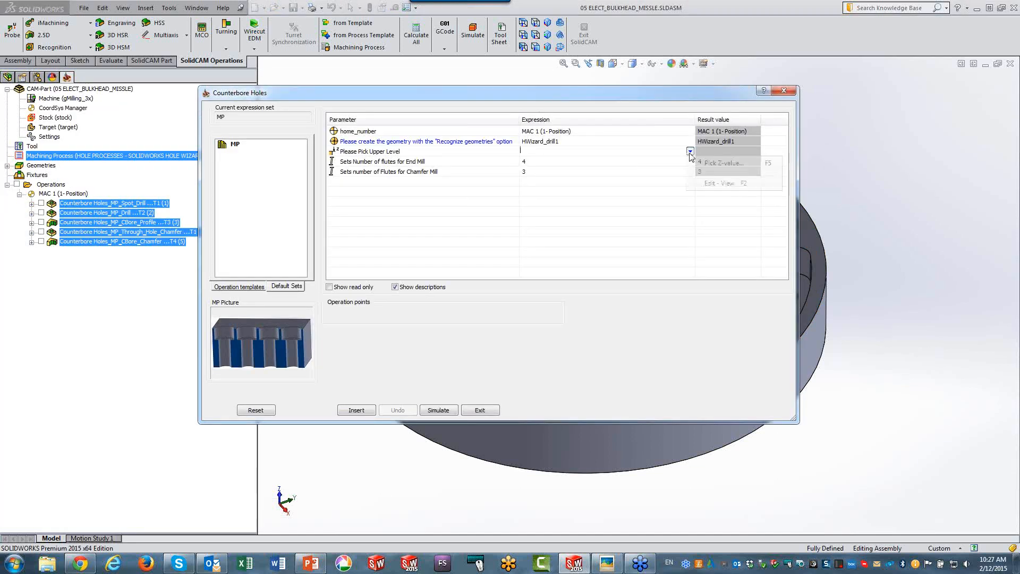
{"action": "left_click", "coordinate": [700, 163]}
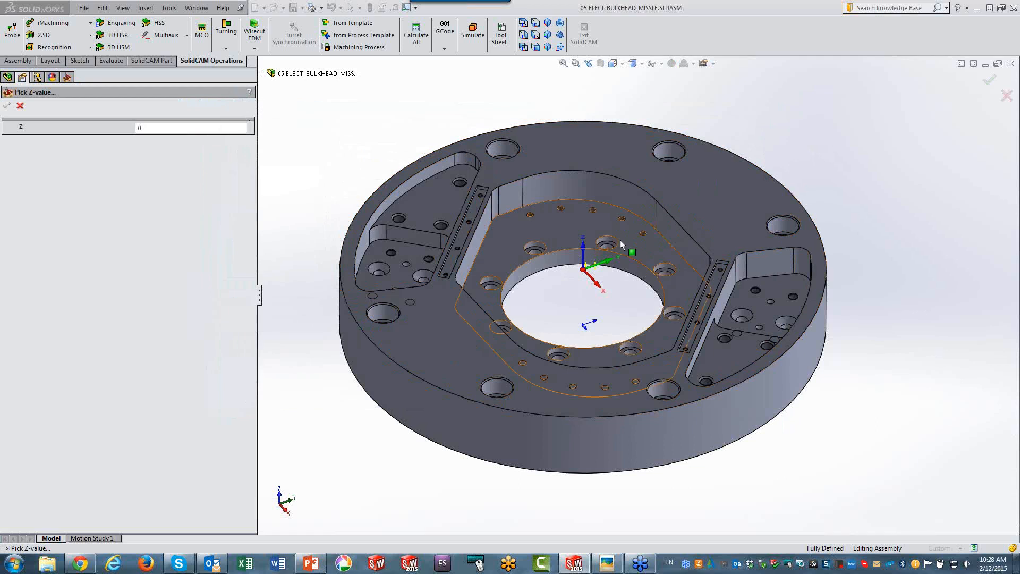
{"action": "left_click", "coordinate": [622, 244]}
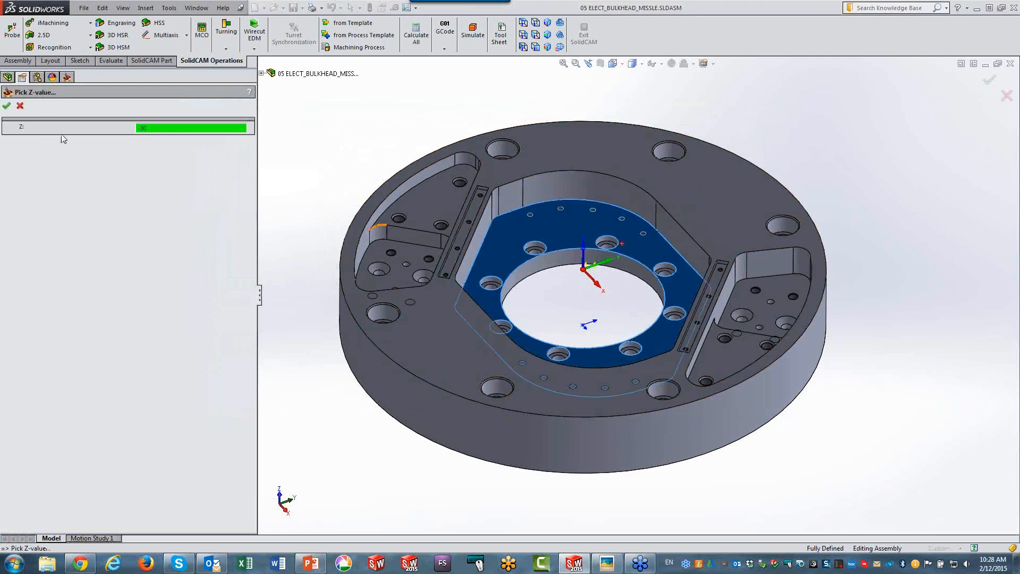
{"action": "left_click", "coordinate": [7, 106]}
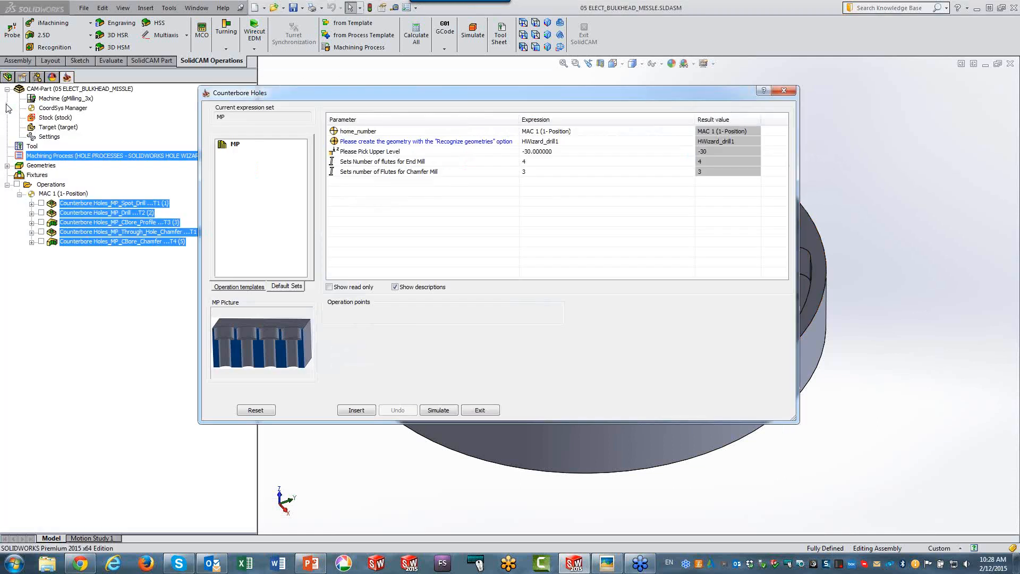
{"action": "left_click", "coordinate": [351, 412]}
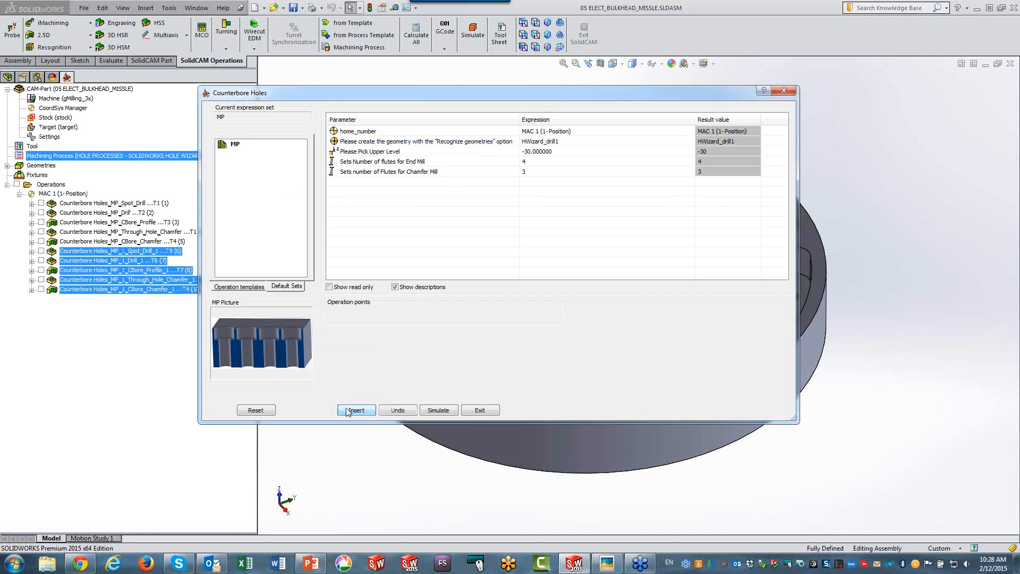
{"action": "left_click", "coordinate": [481, 410]}
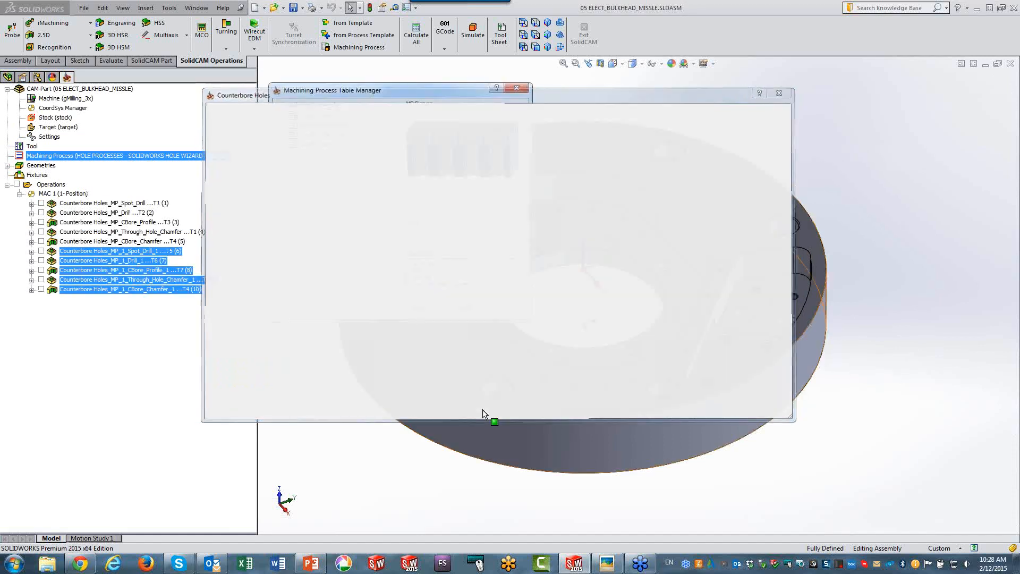
Step: Start the Tapped Holes machining process and define its drill geometry by Wizard with pattern from a threaded hole in the shallow triangular pocket
{"action": "left_click", "coordinate": [322, 116]}
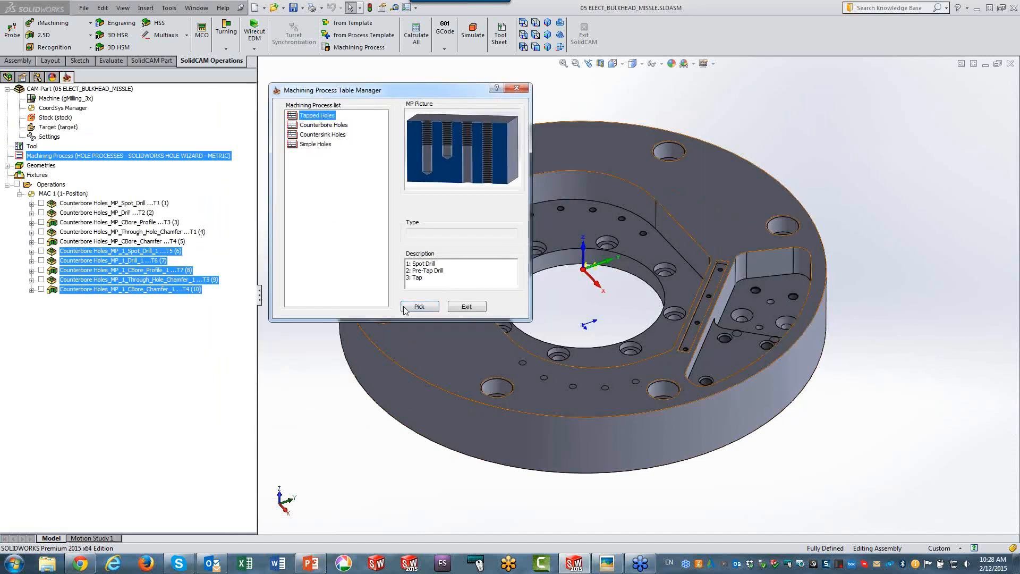
{"action": "left_click", "coordinate": [420, 307]}
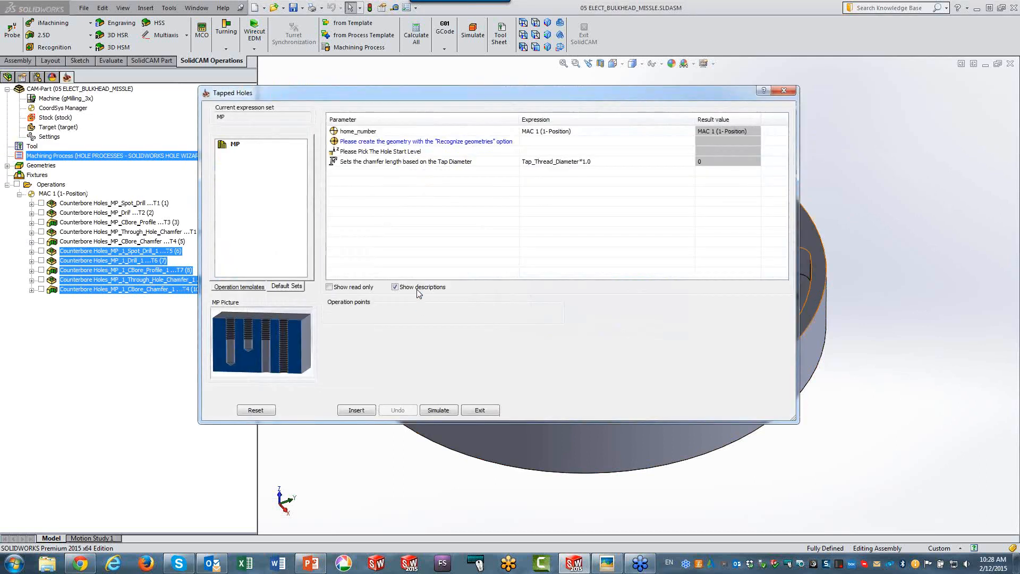
{"action": "left_click", "coordinate": [689, 141]}
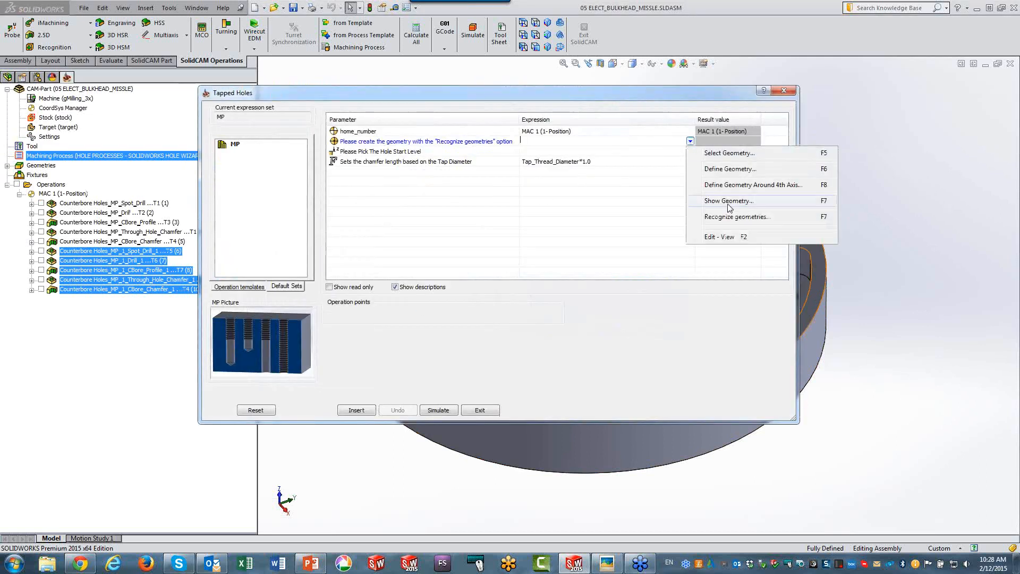
{"action": "left_click", "coordinate": [729, 218]}
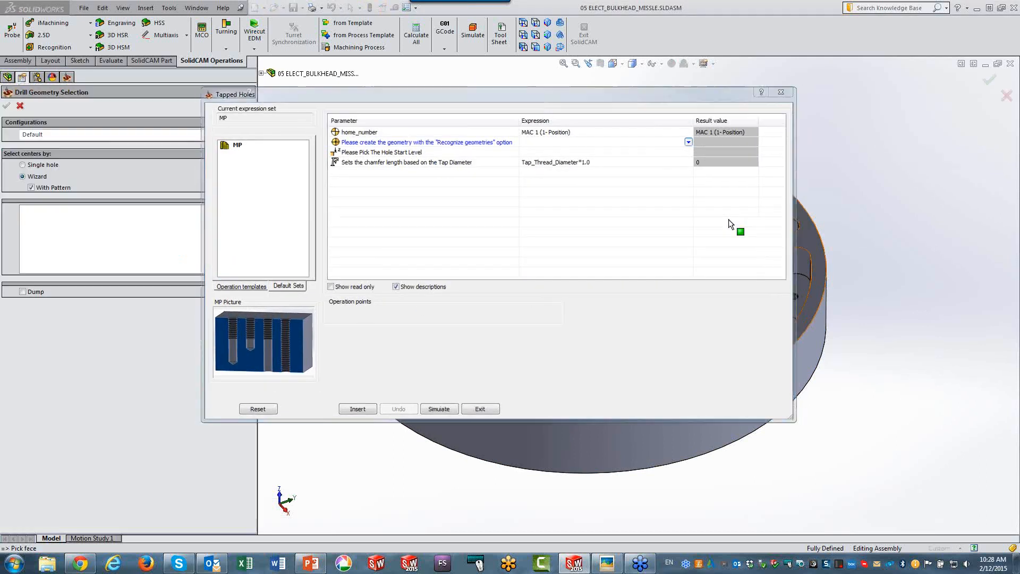
{"action": "scroll", "coordinate": [803, 336], "scroll_direction": "down", "scroll_amount": 8}
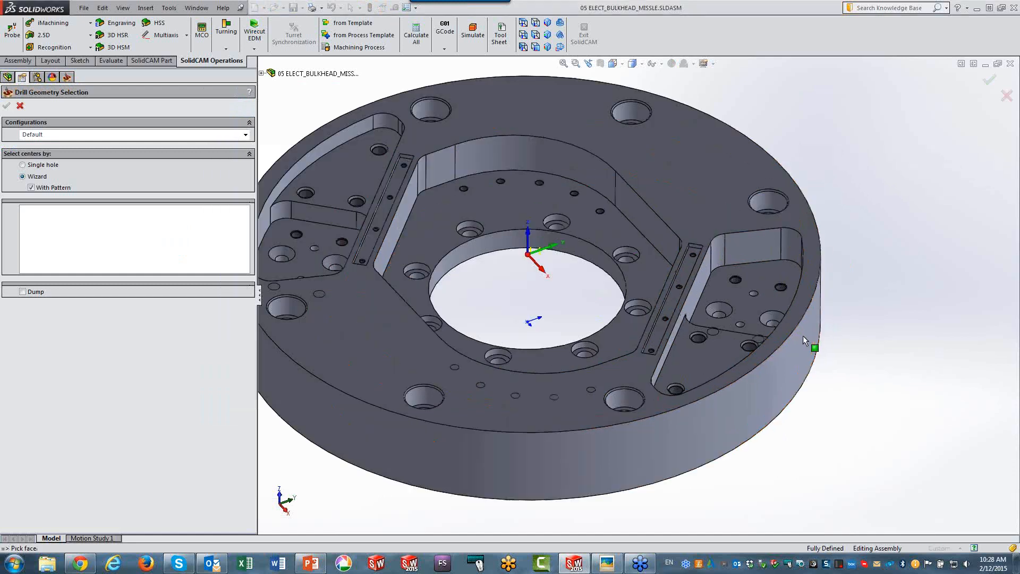
{"action": "left_click", "coordinate": [546, 334]}
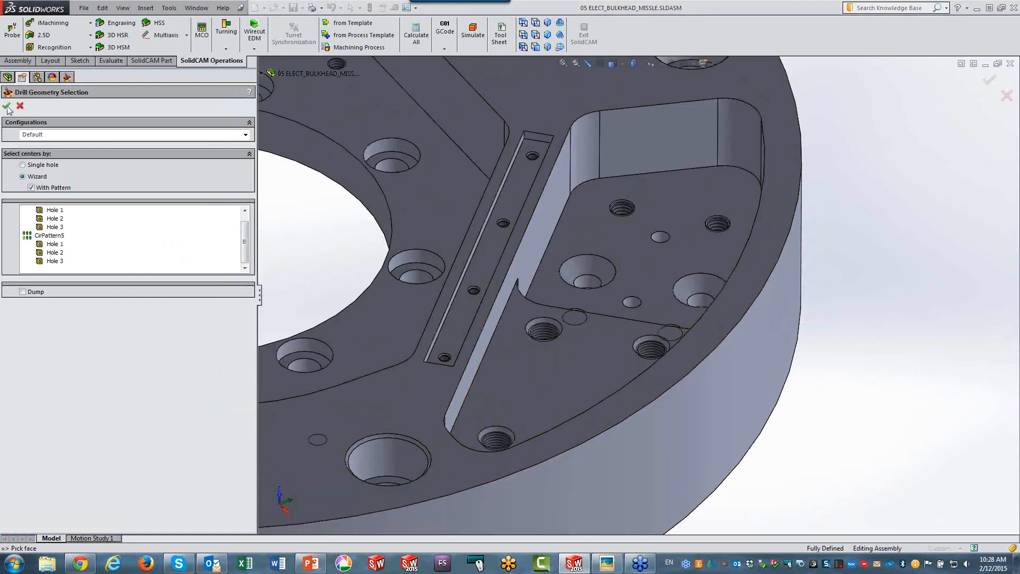
{"action": "left_click", "coordinate": [7, 107]}
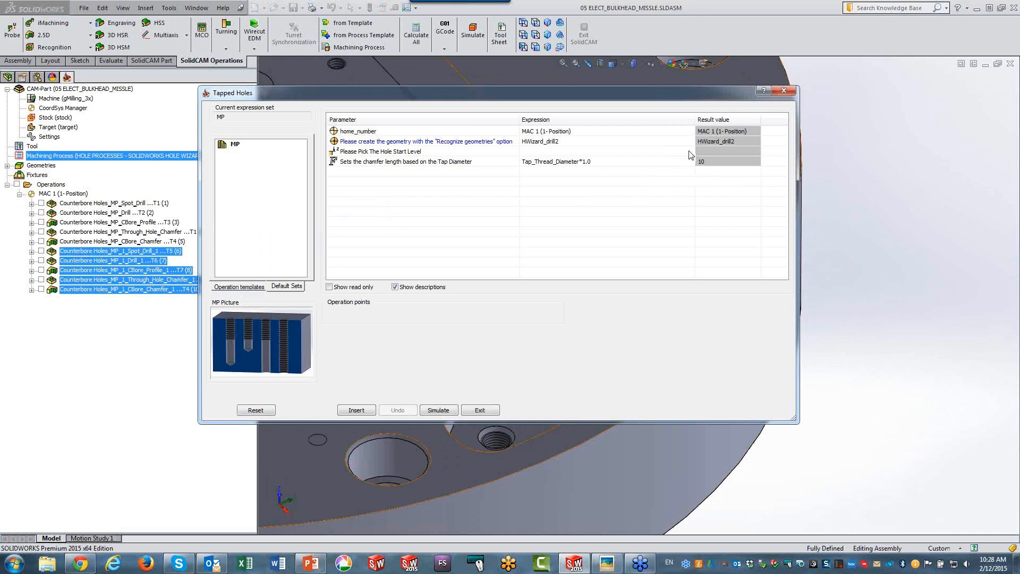
Step: Pick the triangular pocket's floor as the hole start level at Z -12.5 and insert the tapped hole operations
{"action": "left_click", "coordinate": [690, 154]}
{"action": "left_click", "coordinate": [715, 162]}
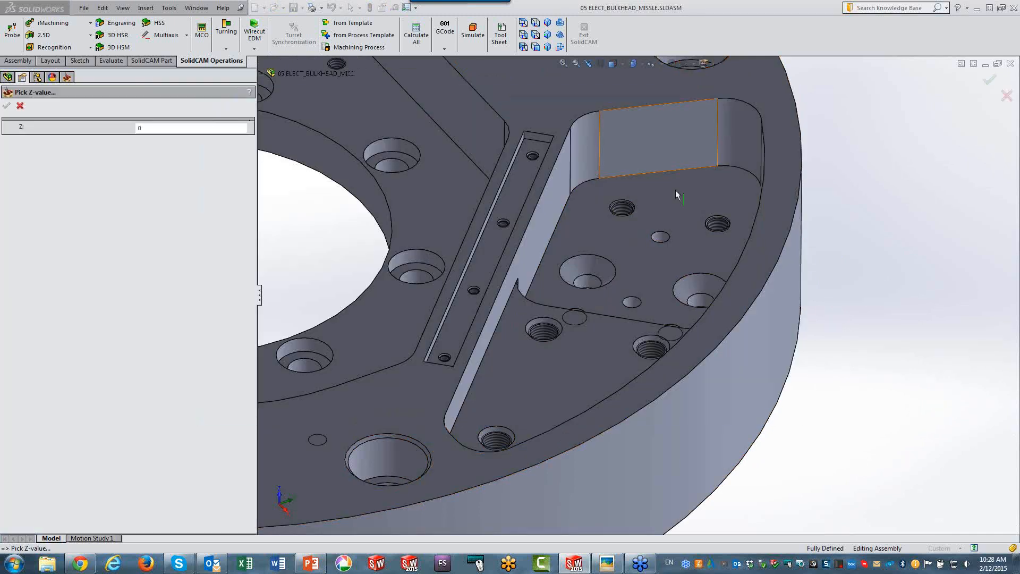
{"action": "left_click", "coordinate": [572, 397]}
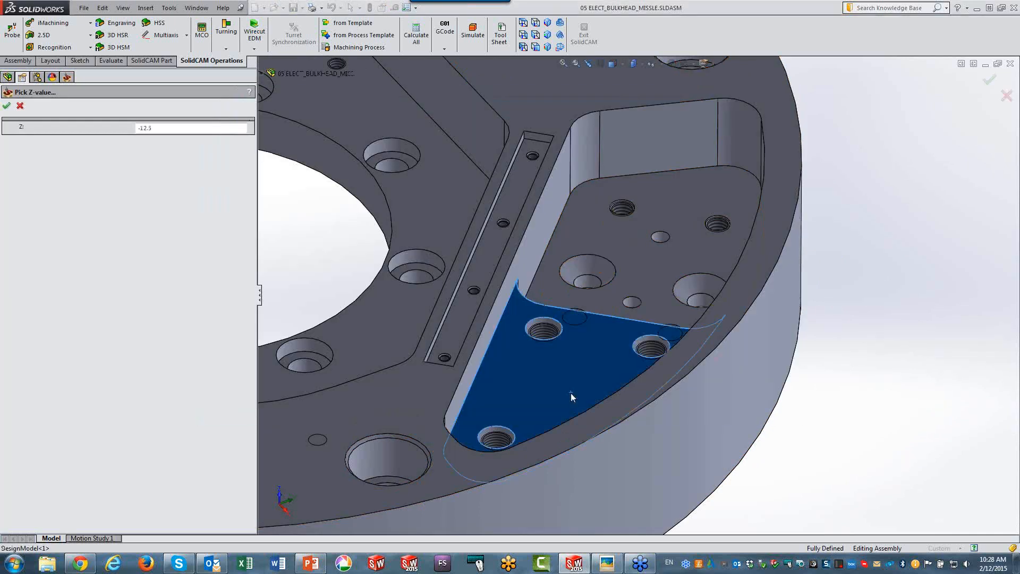
{"action": "left_click", "coordinate": [8, 106]}
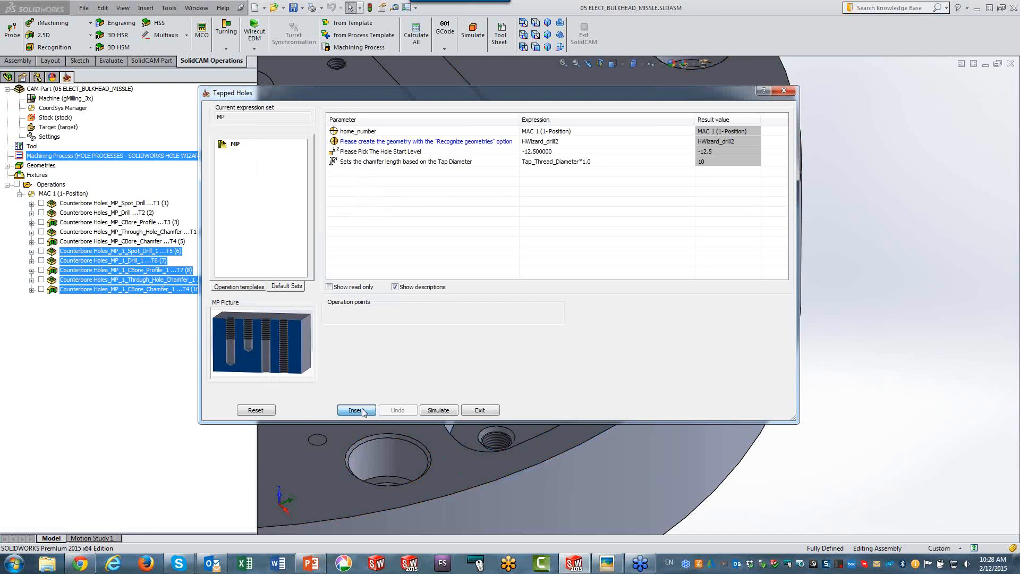
{"action": "left_click", "coordinate": [357, 410]}
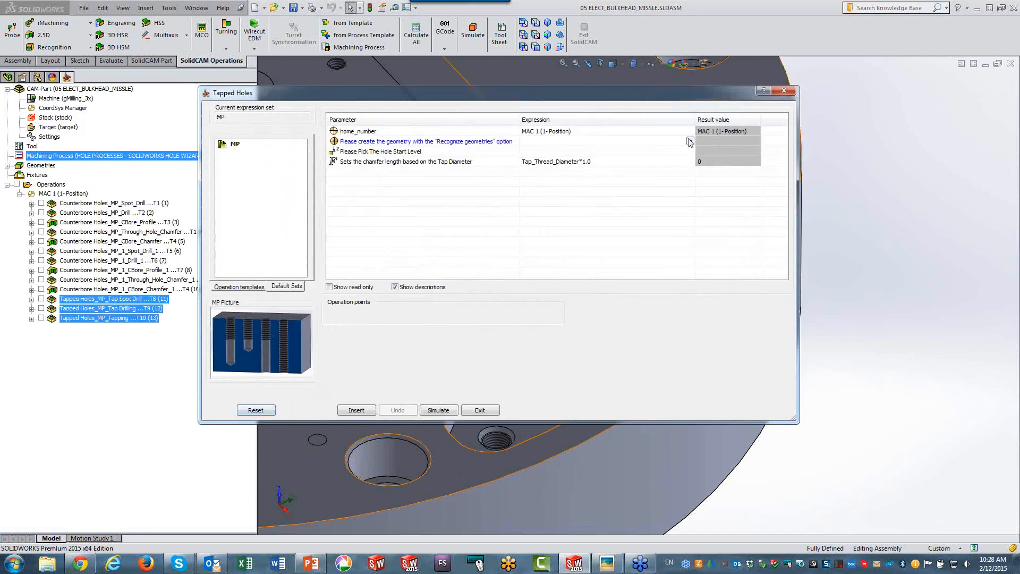
Step: Reset the Tapped Holes parameters and define new drill geometry with pattern from a threaded hole in the deeper pocket
{"action": "left_click", "coordinate": [690, 141]}
{"action": "left_click", "coordinate": [726, 220]}
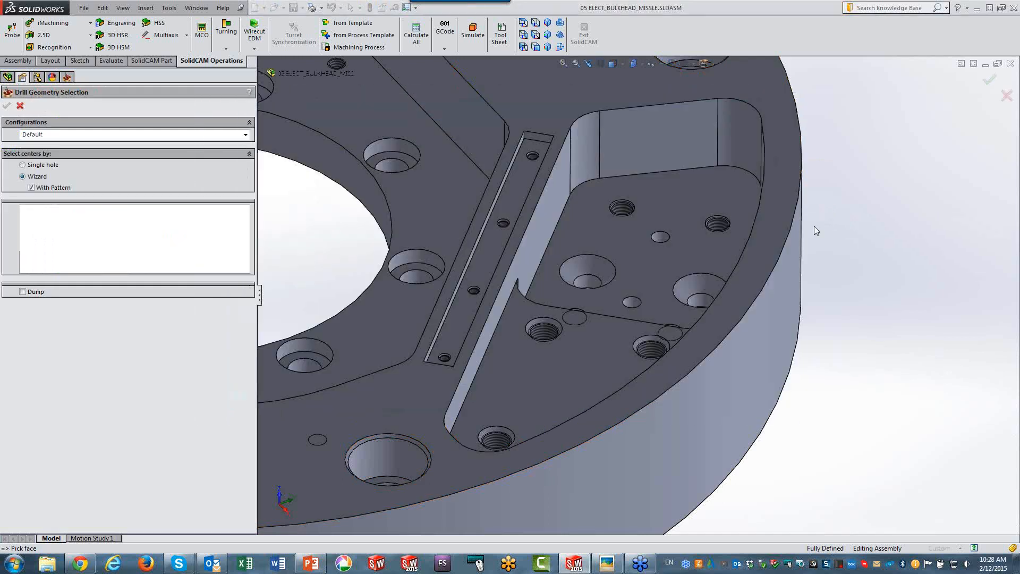
{"action": "left_click", "coordinate": [620, 209]}
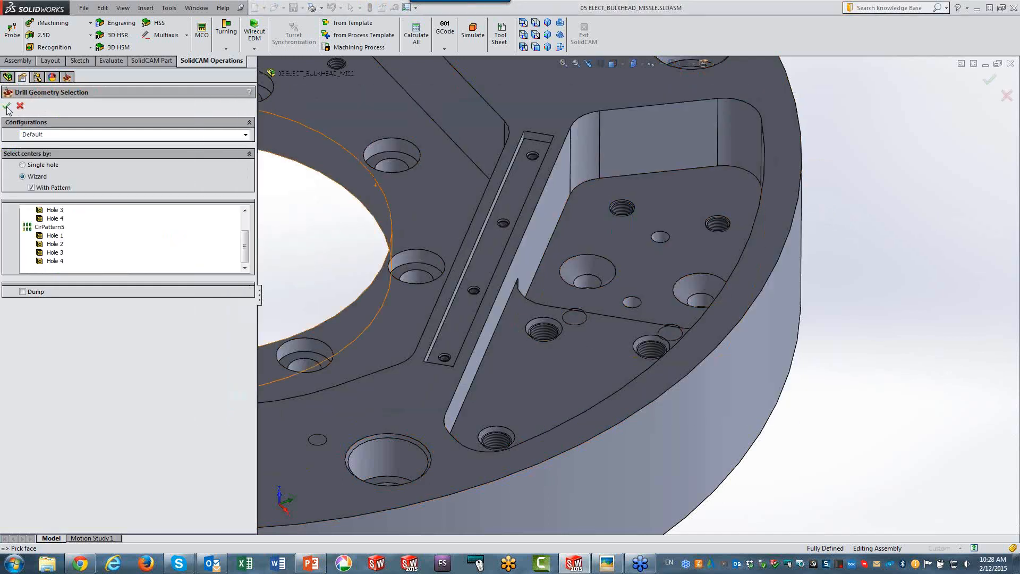
{"action": "left_click", "coordinate": [7, 108]}
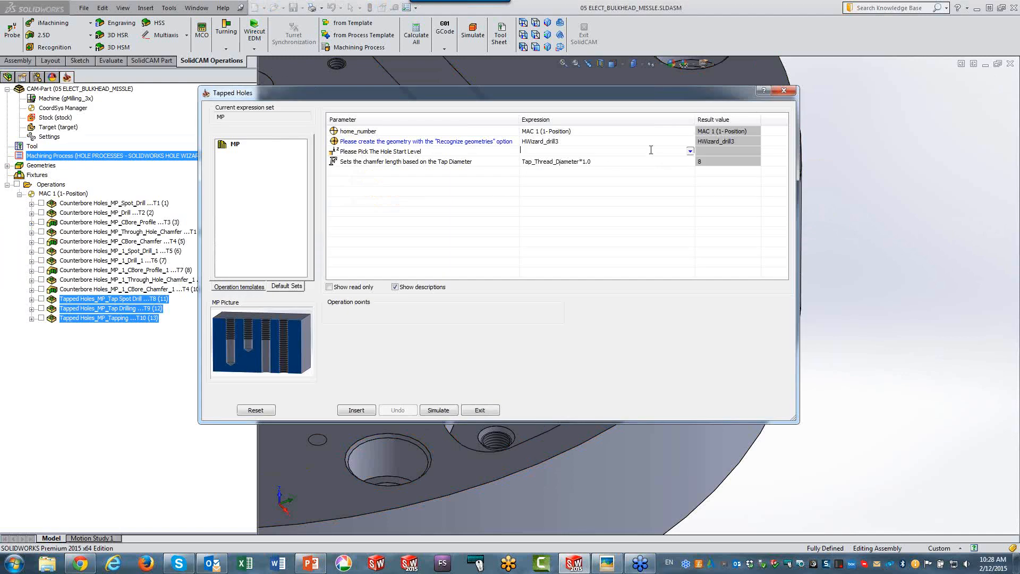
Step: Pick the deeper pocket's floor as the hole start level at Z -27.5, insert the tapped hole operations, and exit the process table manager
{"action": "left_click", "coordinate": [689, 152]}
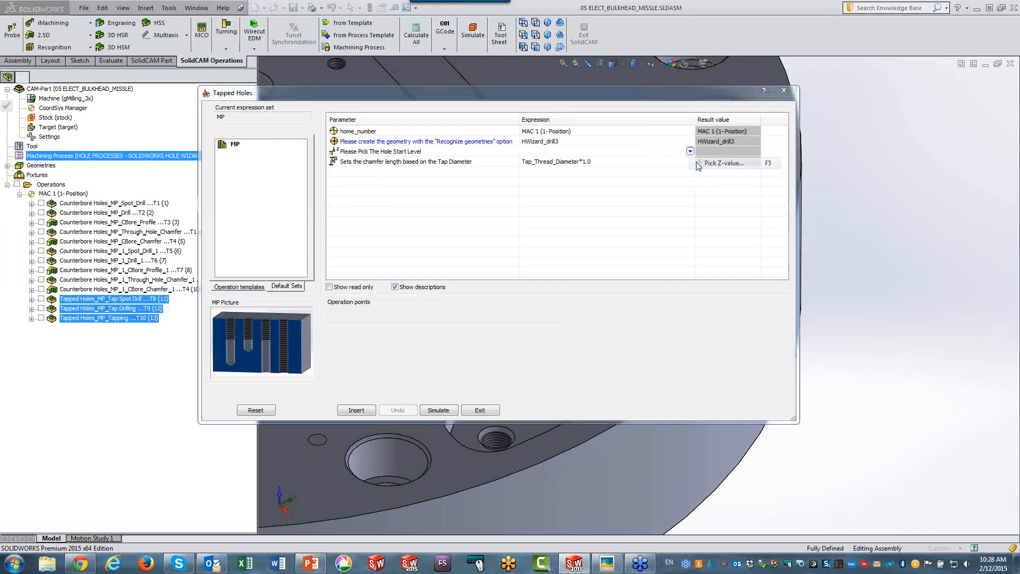
{"action": "left_click", "coordinate": [698, 165]}
{"action": "left_click", "coordinate": [670, 206]}
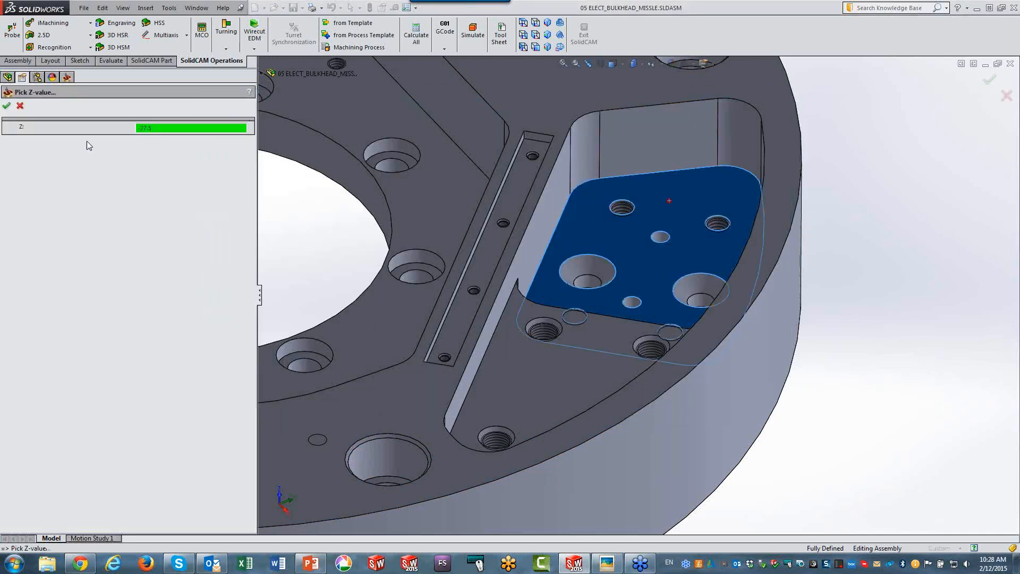
{"action": "left_click", "coordinate": [7, 105]}
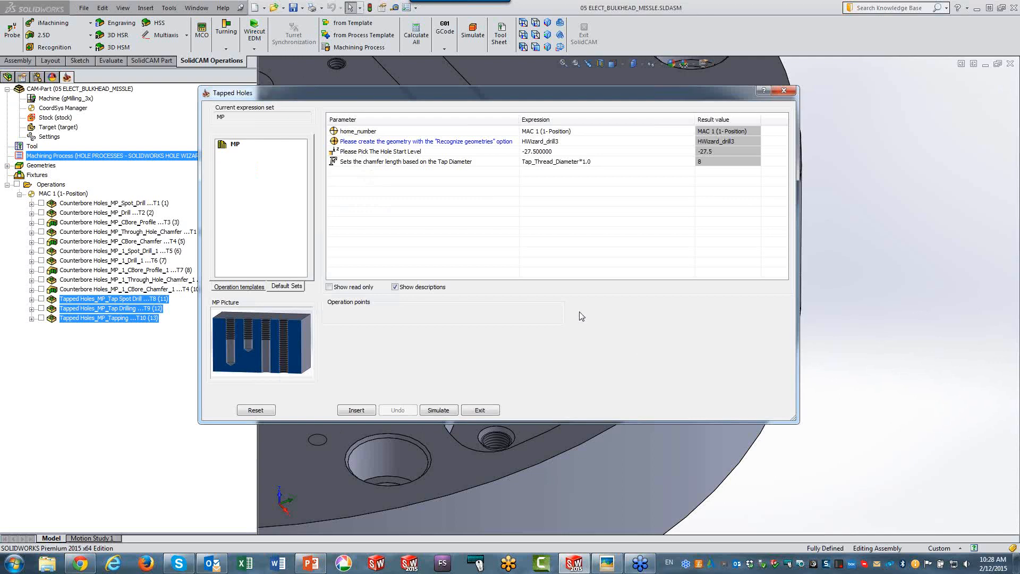
{"action": "left_click", "coordinate": [343, 412]}
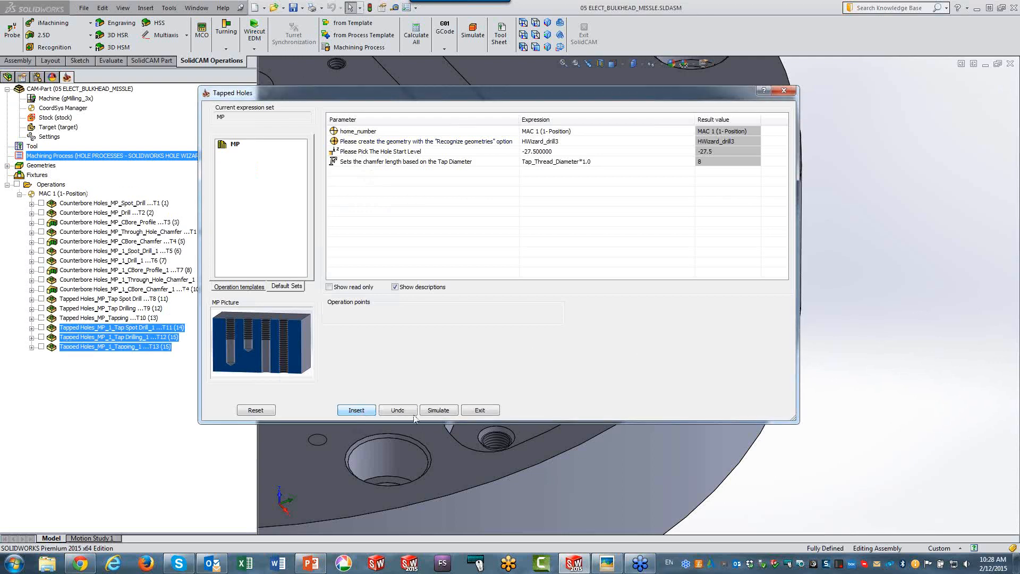
{"action": "left_click", "coordinate": [490, 409]}
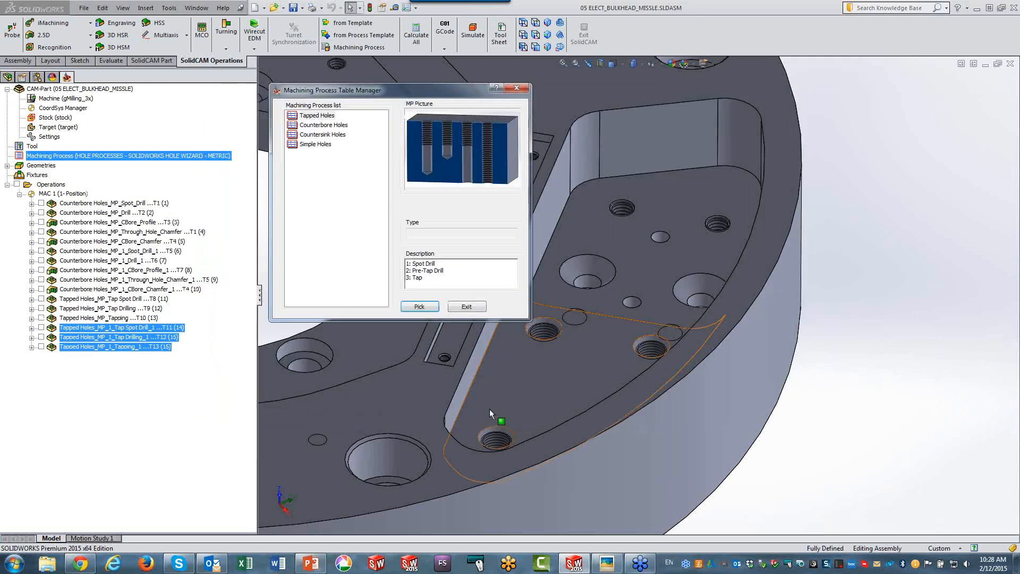
{"action": "left_click", "coordinate": [478, 307]}
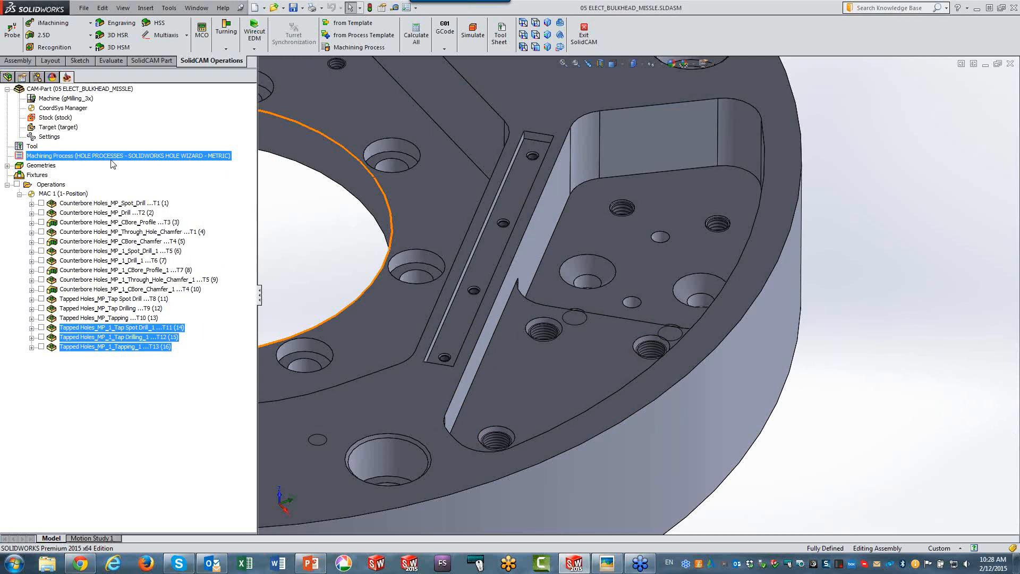
Step: Simulate all operations in SolidVerify, inspect the machined counterbored and tapped holes up close, and close the simulation
{"action": "left_click", "coordinate": [50, 185]}
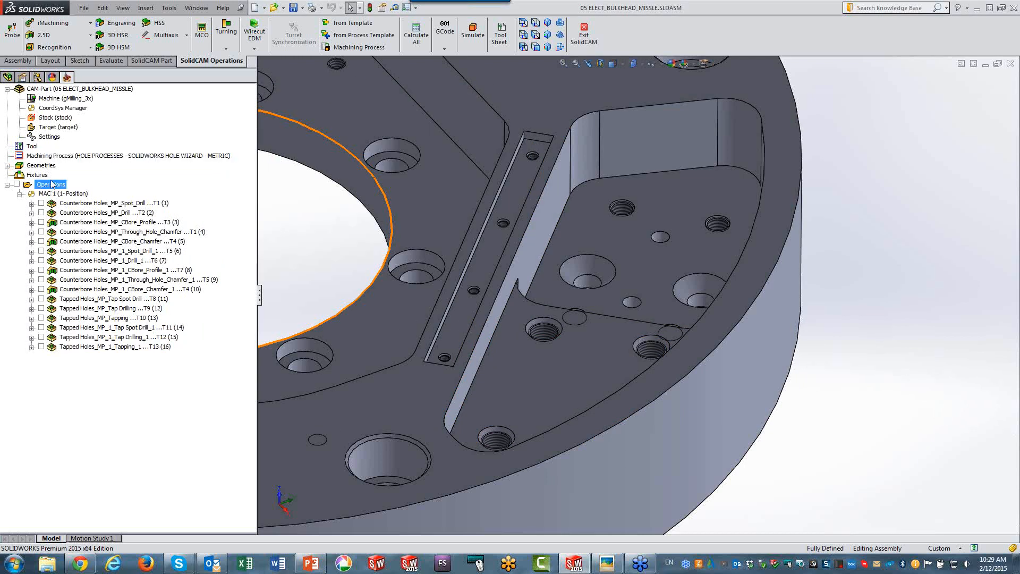
{"action": "left_click", "coordinate": [473, 35]}
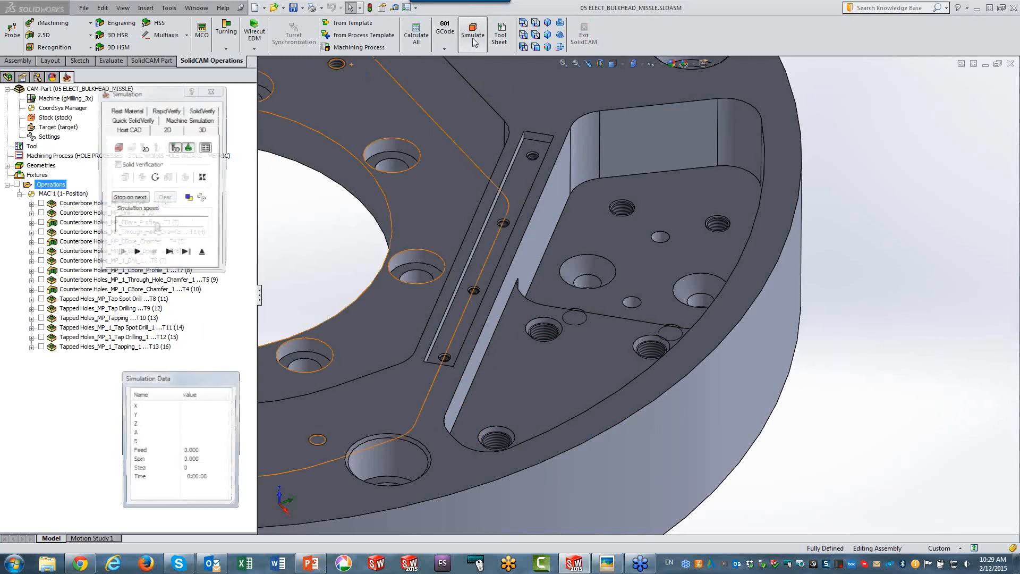
{"action": "left_click", "coordinate": [549, 23]}
{"action": "left_click", "coordinate": [201, 110]}
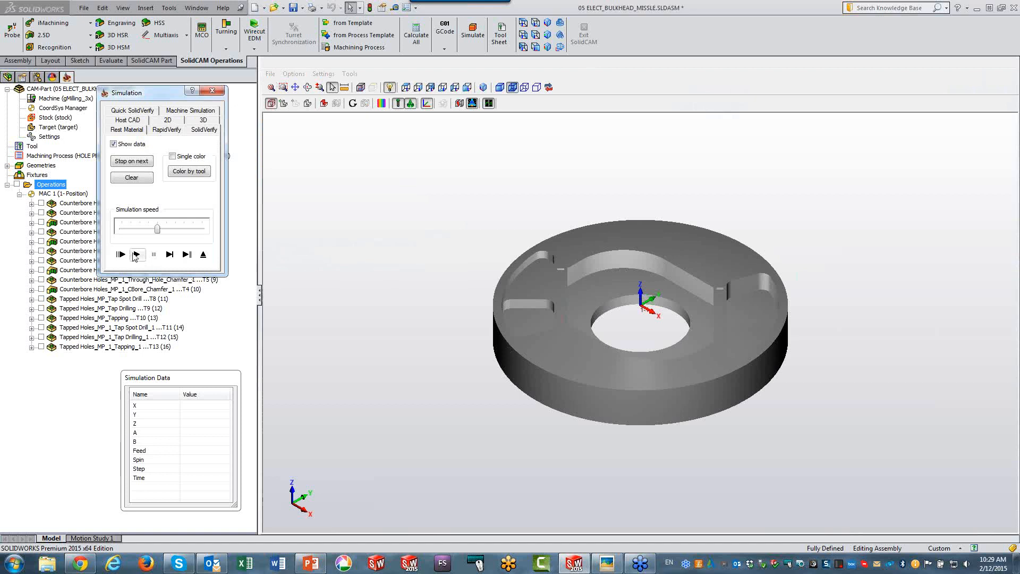
{"action": "left_click", "coordinate": [137, 256]}
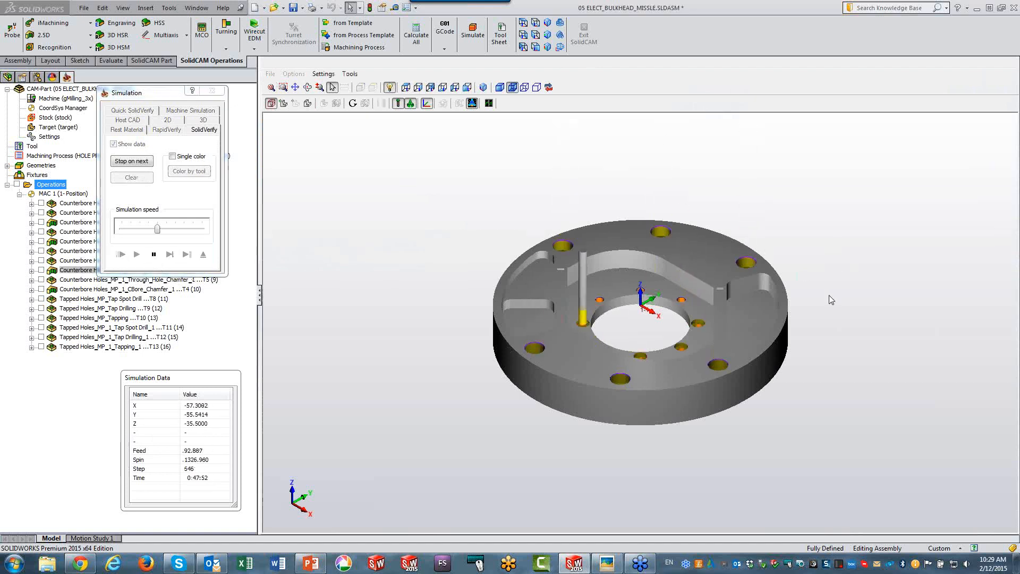
{"action": "scroll", "coordinate": [457, 259], "scroll_direction": "up", "scroll_amount": 2}
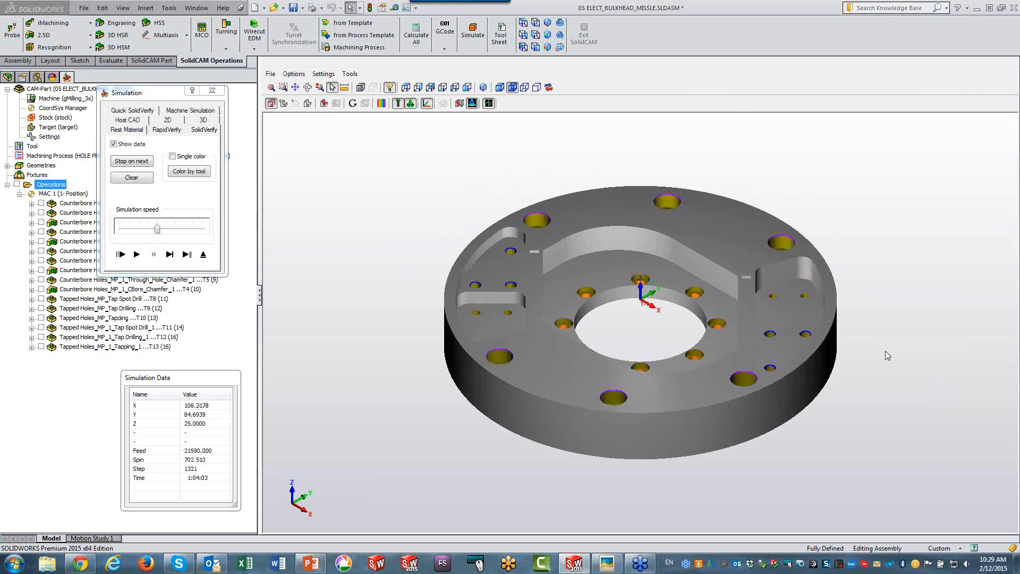
{"action": "scroll", "coordinate": [864, 342], "scroll_direction": "up", "scroll_amount": 2}
{"action": "scroll", "coordinate": [871, 361], "scroll_direction": "up", "scroll_amount": 2}
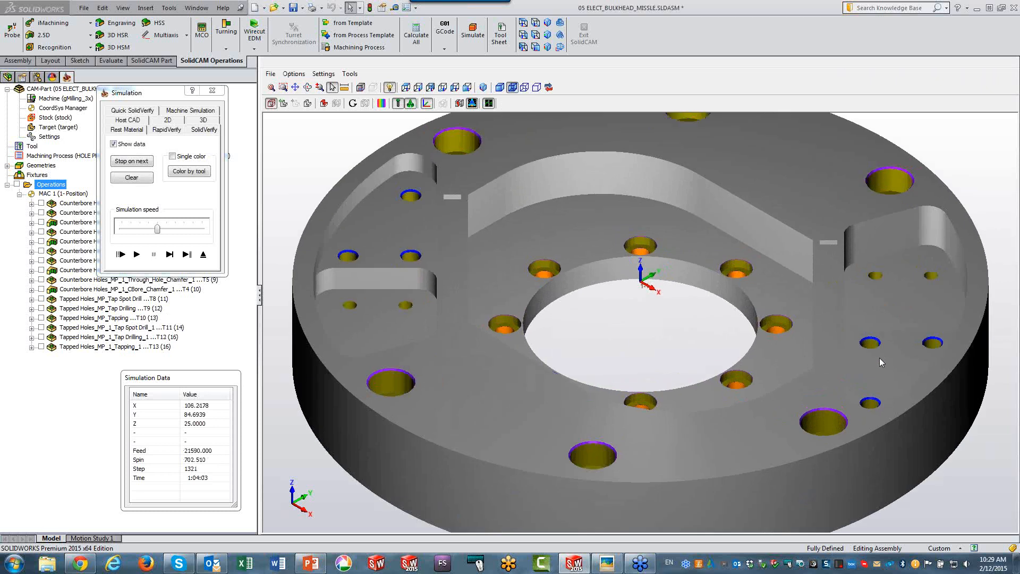
{"action": "scroll", "coordinate": [879, 358], "scroll_direction": "up", "scroll_amount": 1}
{"action": "scroll", "coordinate": [928, 357], "scroll_direction": "down", "scroll_amount": 3}
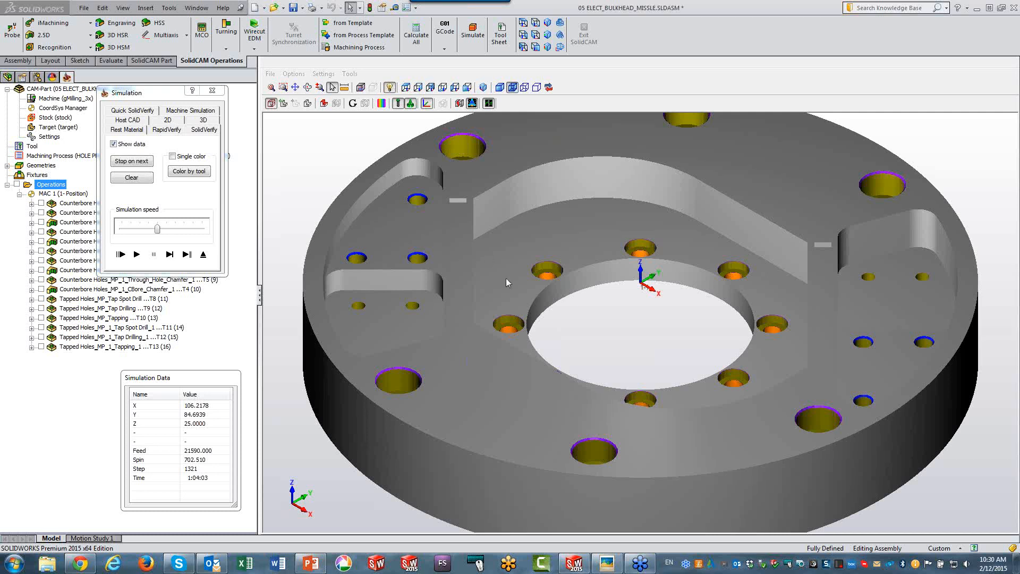
{"action": "left_click", "coordinate": [203, 255]}
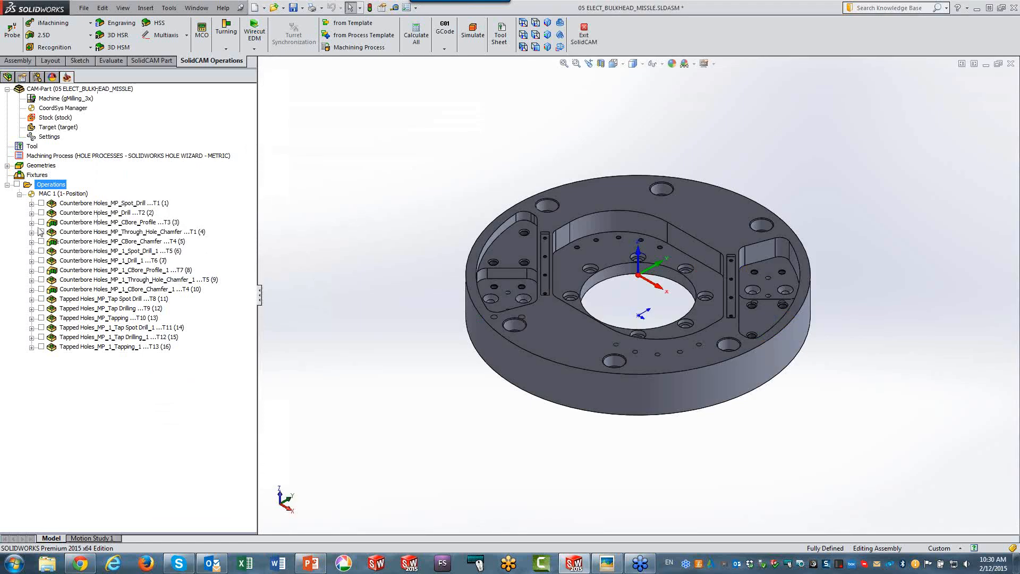
Step: Save the current machining process table as HOLE PROCESSES - SOLIDWORKS HOLE WIZARD - METRIC.MPT in the SolidCAM2015 User folder
{"action": "left_click", "coordinate": [146, 155]}
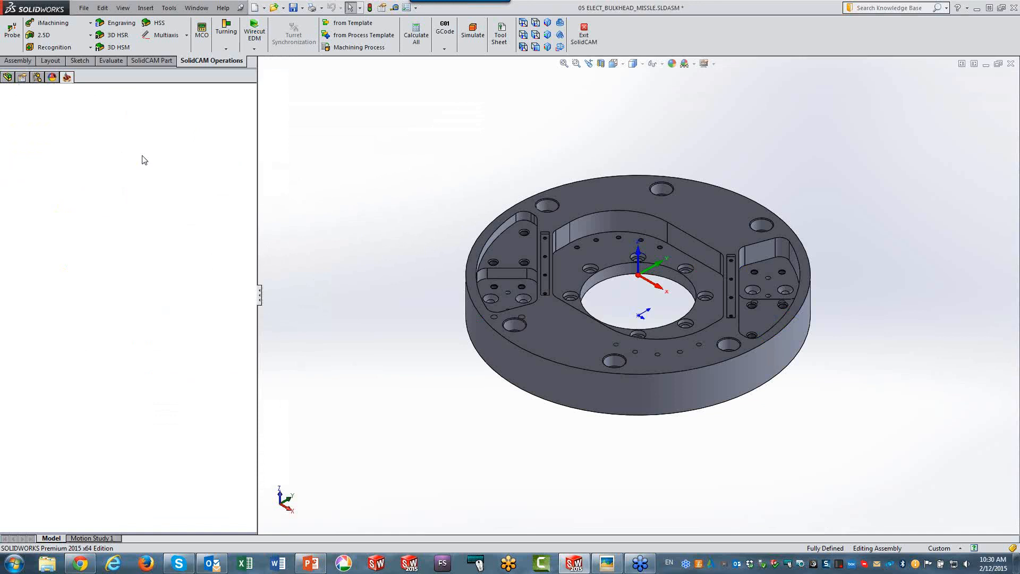
{"action": "right_click", "coordinate": [152, 160]}
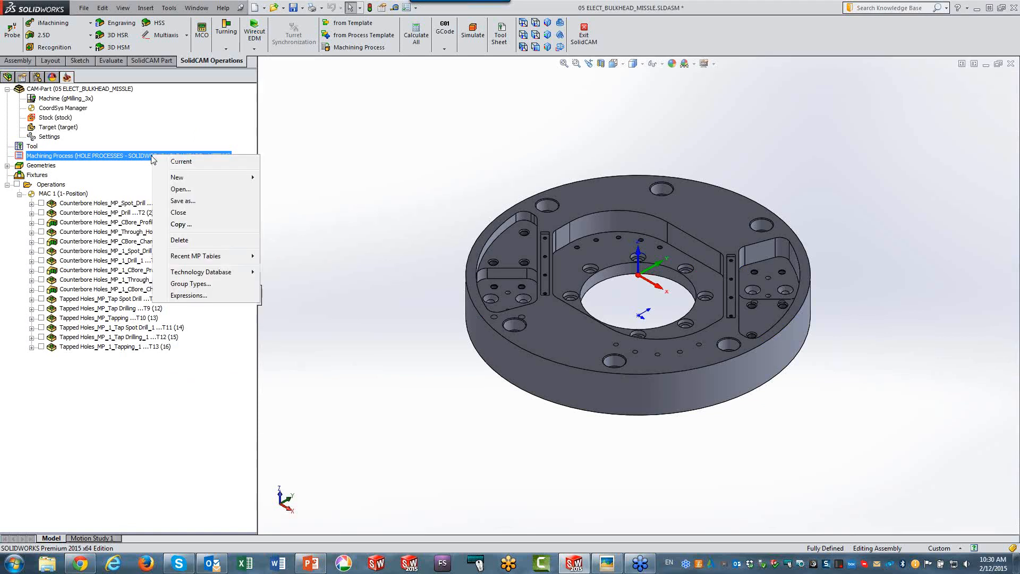
{"action": "left_click", "coordinate": [183, 200]}
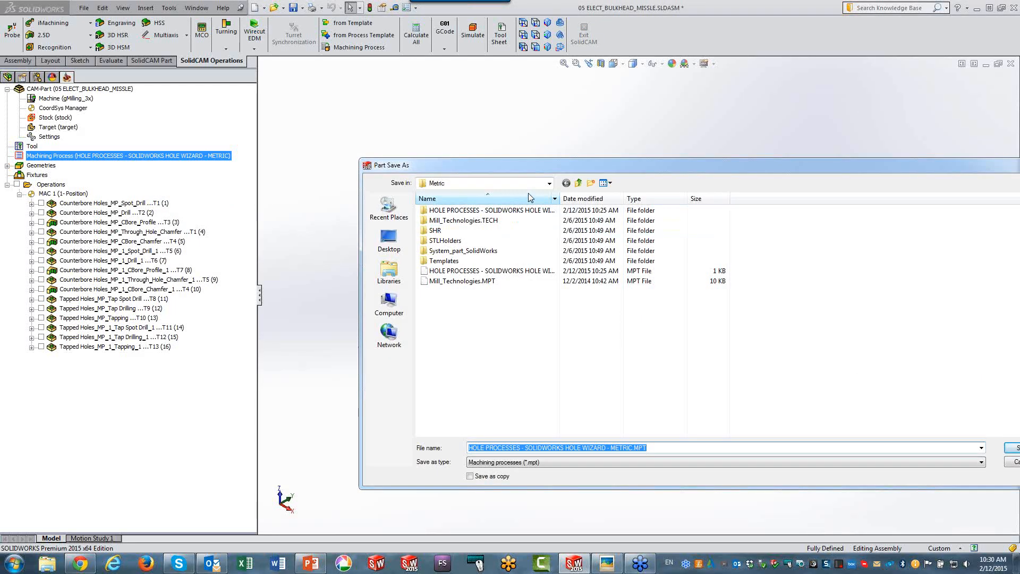
{"action": "left_click", "coordinate": [549, 183]}
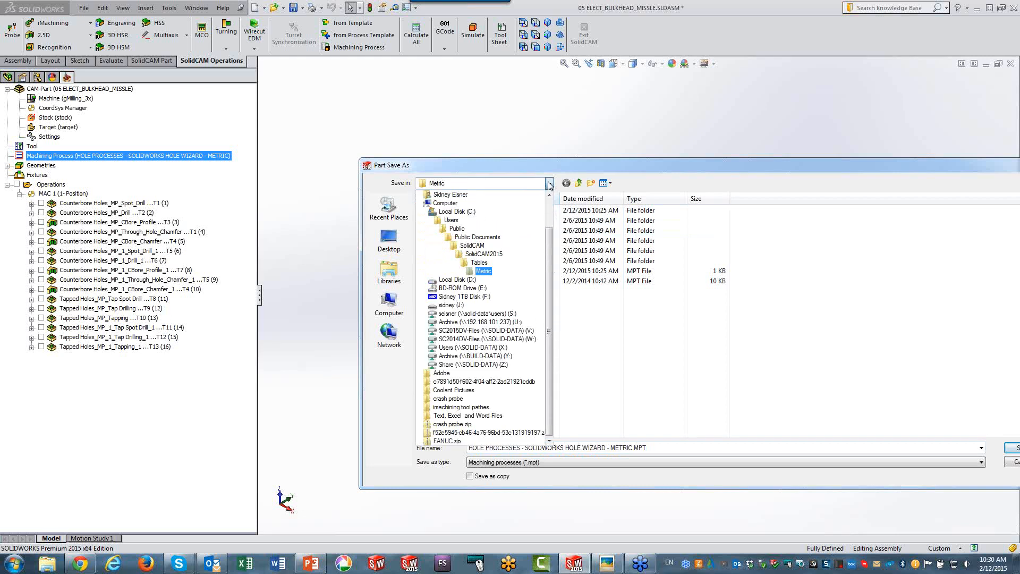
{"action": "left_click", "coordinate": [481, 255]}
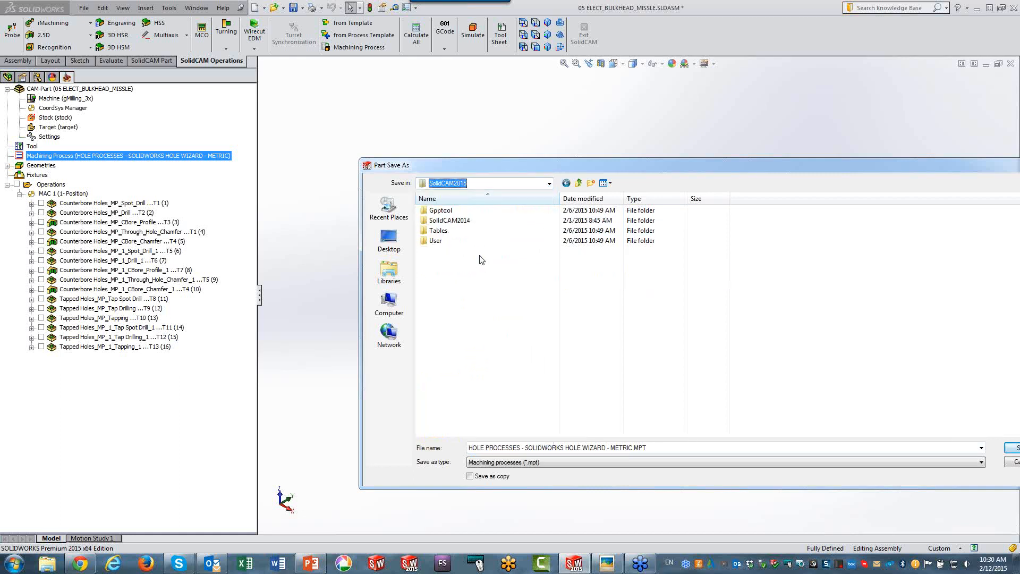
{"action": "double_click", "coordinate": [436, 242]}
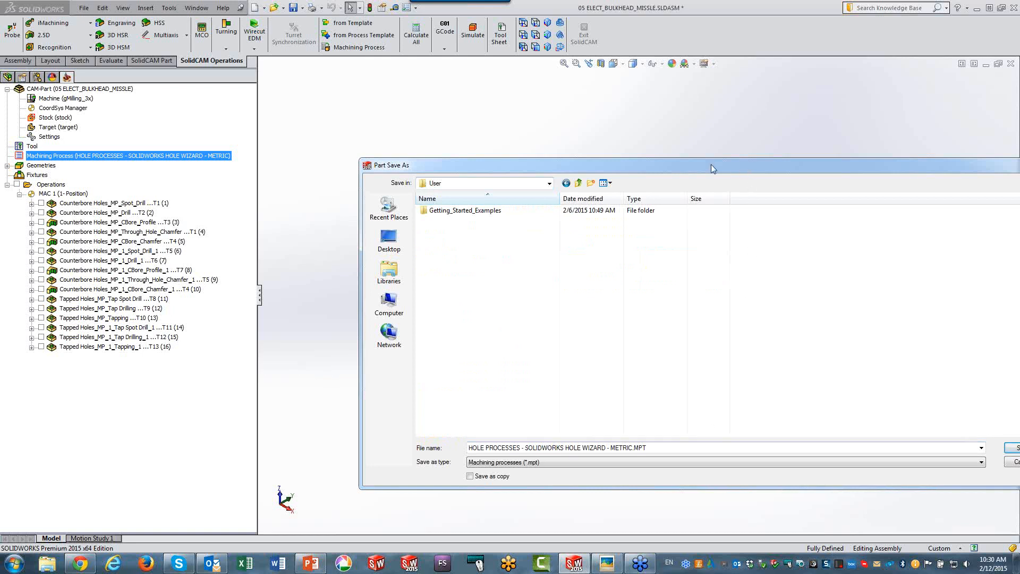
{"action": "left_click_drag", "start_coordinate": [711, 166], "coordinate": [513, 135]}
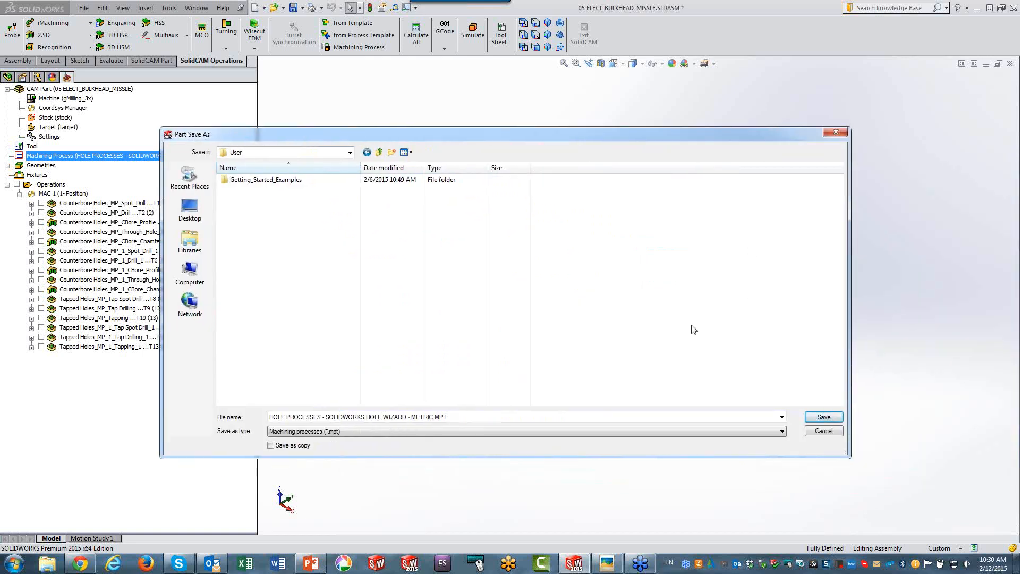
{"action": "left_click", "coordinate": [824, 419]}
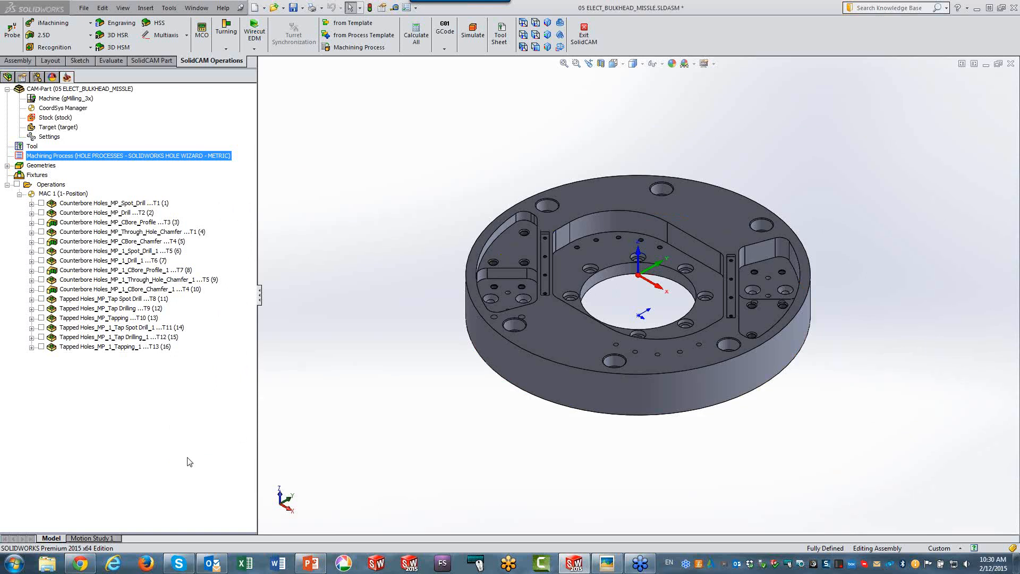
Step: Switch to Windows Explorer, examine the saved table's files in Public Documents\SolidCAM\SolidCAM2015\User on drive C, and close the window
{"action": "left_click", "coordinate": [16, 567]}
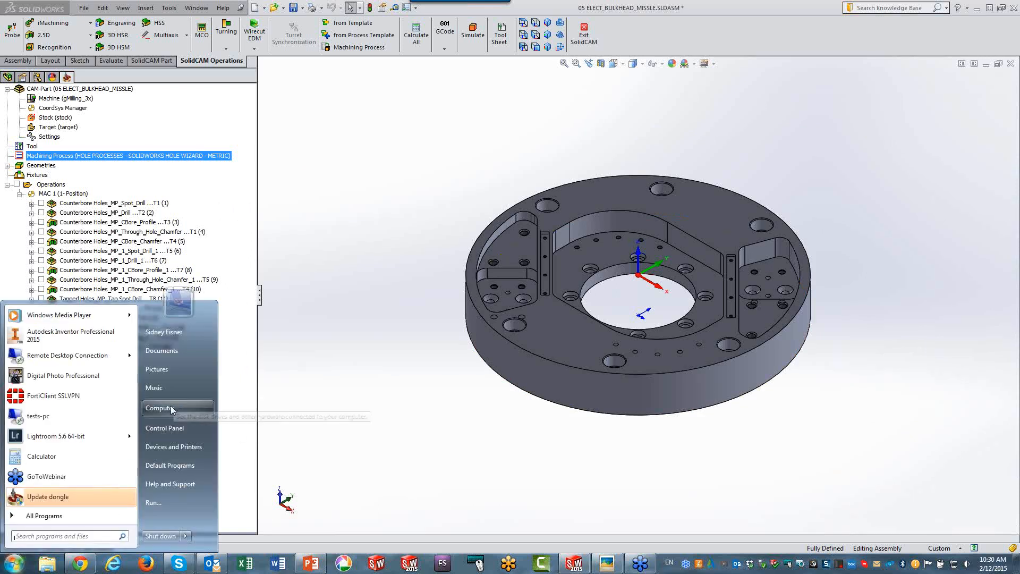
{"action": "left_click", "coordinate": [173, 411]}
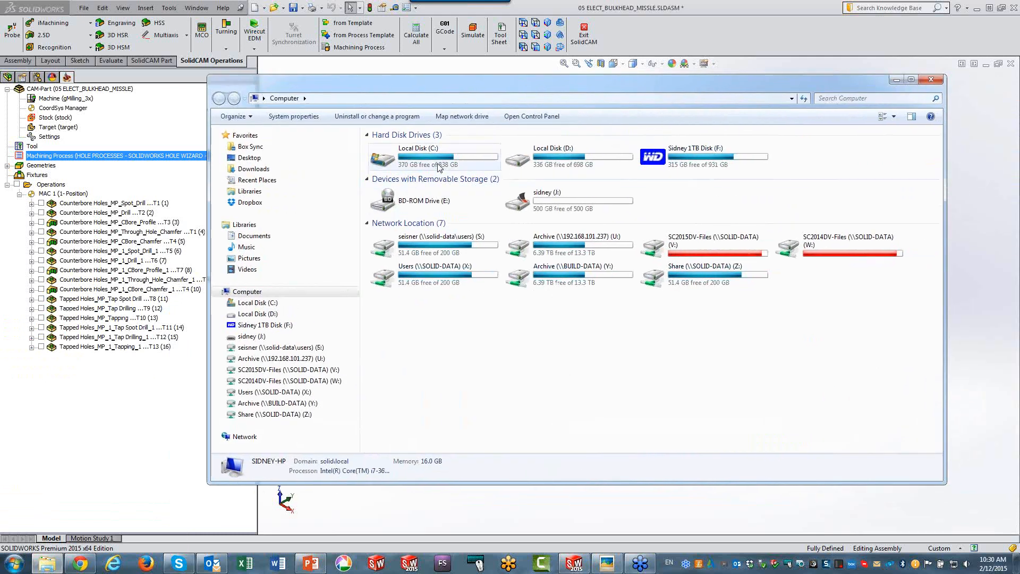
{"action": "left_click", "coordinate": [432, 162]}
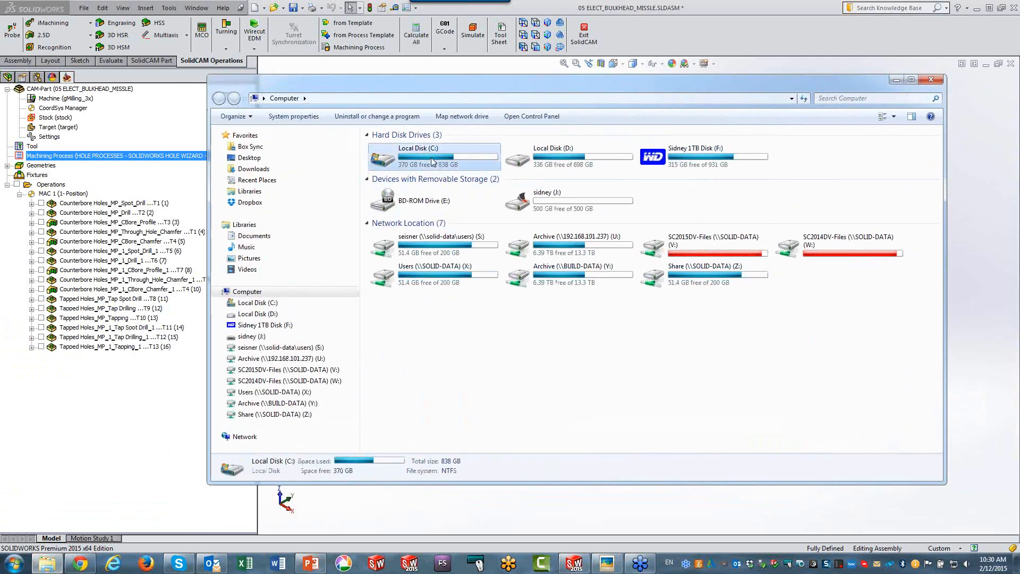
{"action": "double_click", "coordinate": [432, 161]}
{"action": "double_click", "coordinate": [384, 421]}
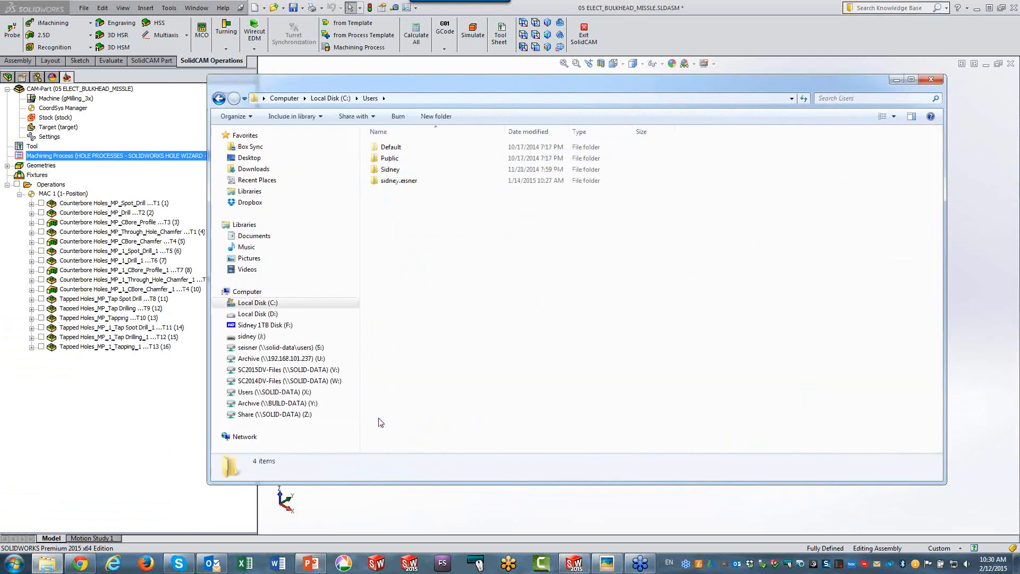
{"action": "double_click", "coordinate": [388, 159]}
{"action": "double_click", "coordinate": [390, 181]}
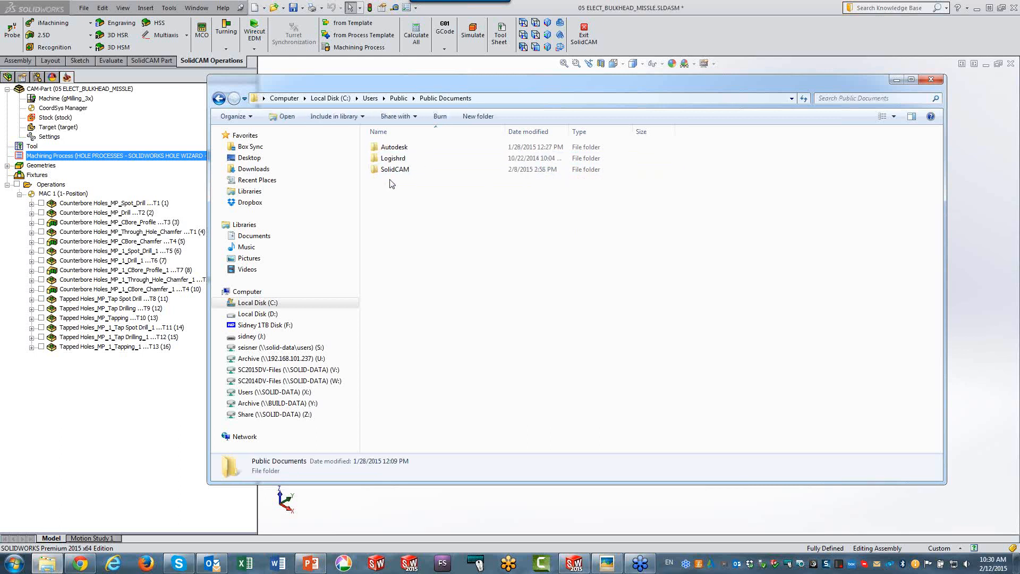
{"action": "double_click", "coordinate": [391, 171]}
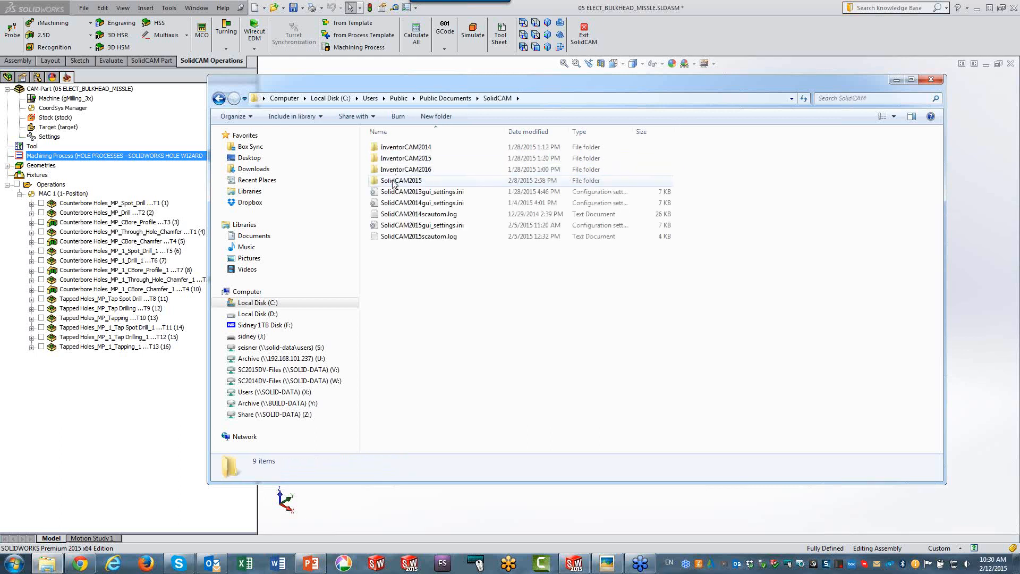
{"action": "double_click", "coordinate": [392, 180]}
{"action": "left_click", "coordinate": [393, 181]}
{"action": "double_click", "coordinate": [393, 182]}
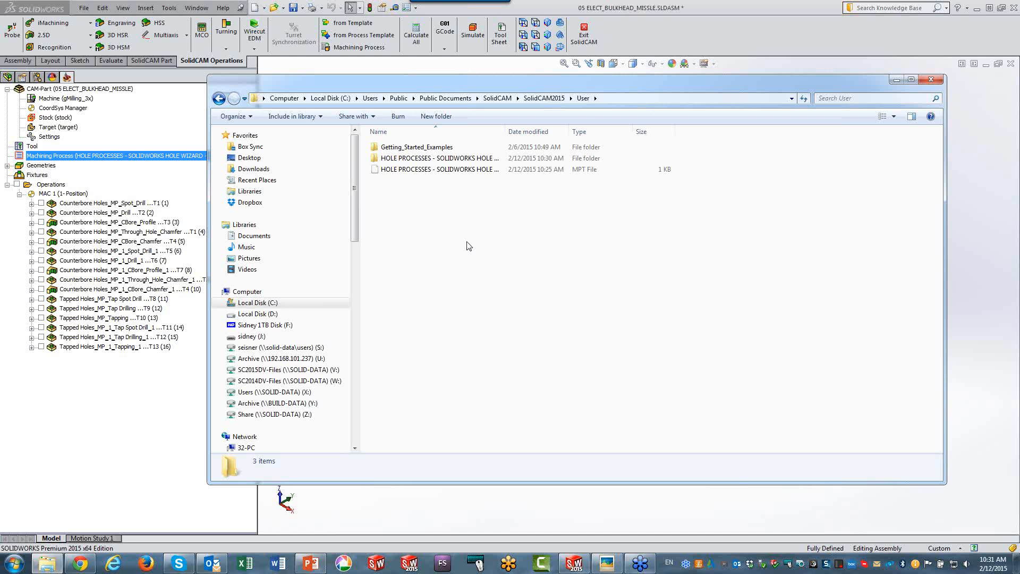
{"action": "left_click", "coordinate": [934, 79]}
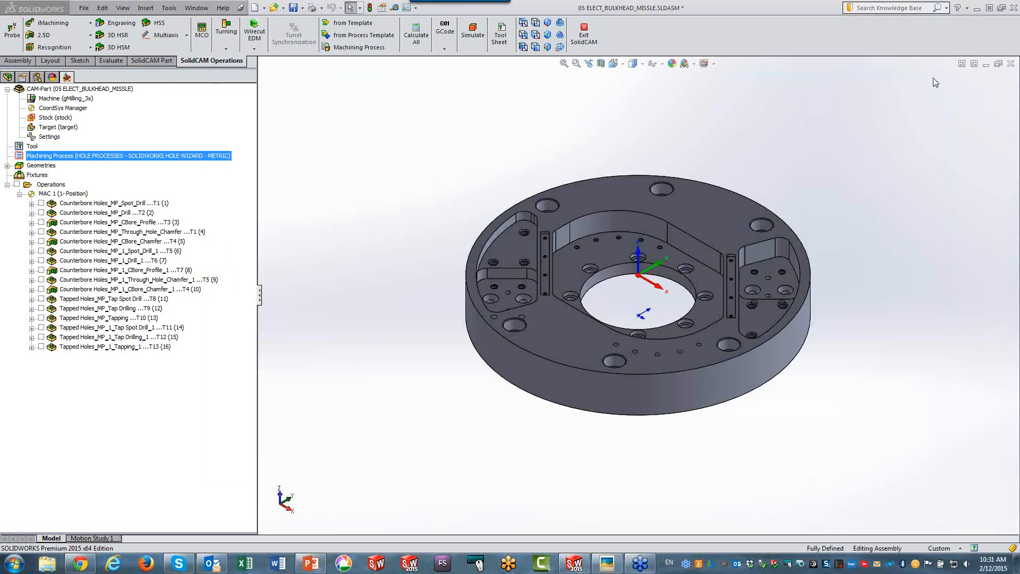
Step: Select the Tool entry of the CAM-Part
{"action": "left_click", "coordinate": [31, 148]}
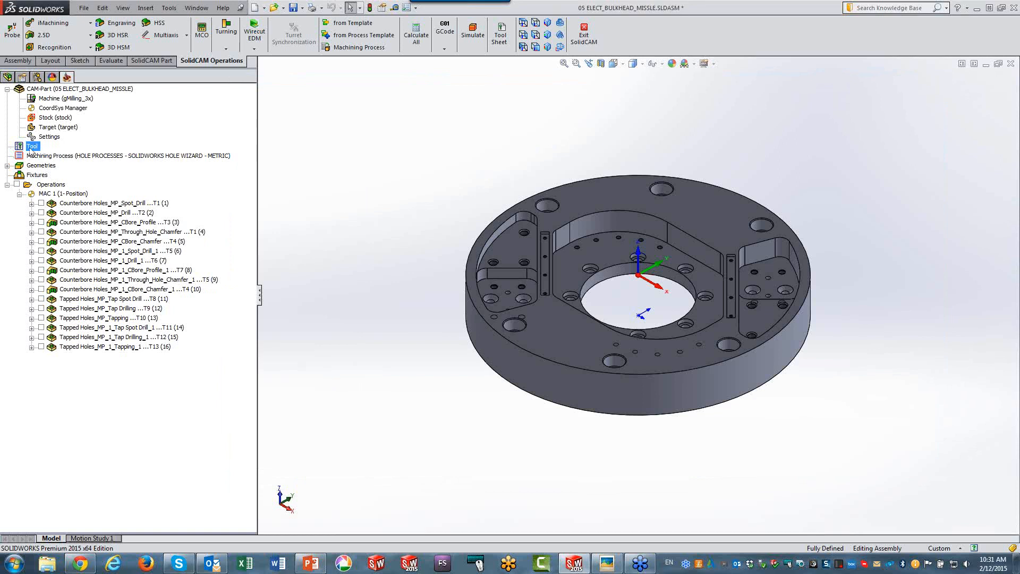